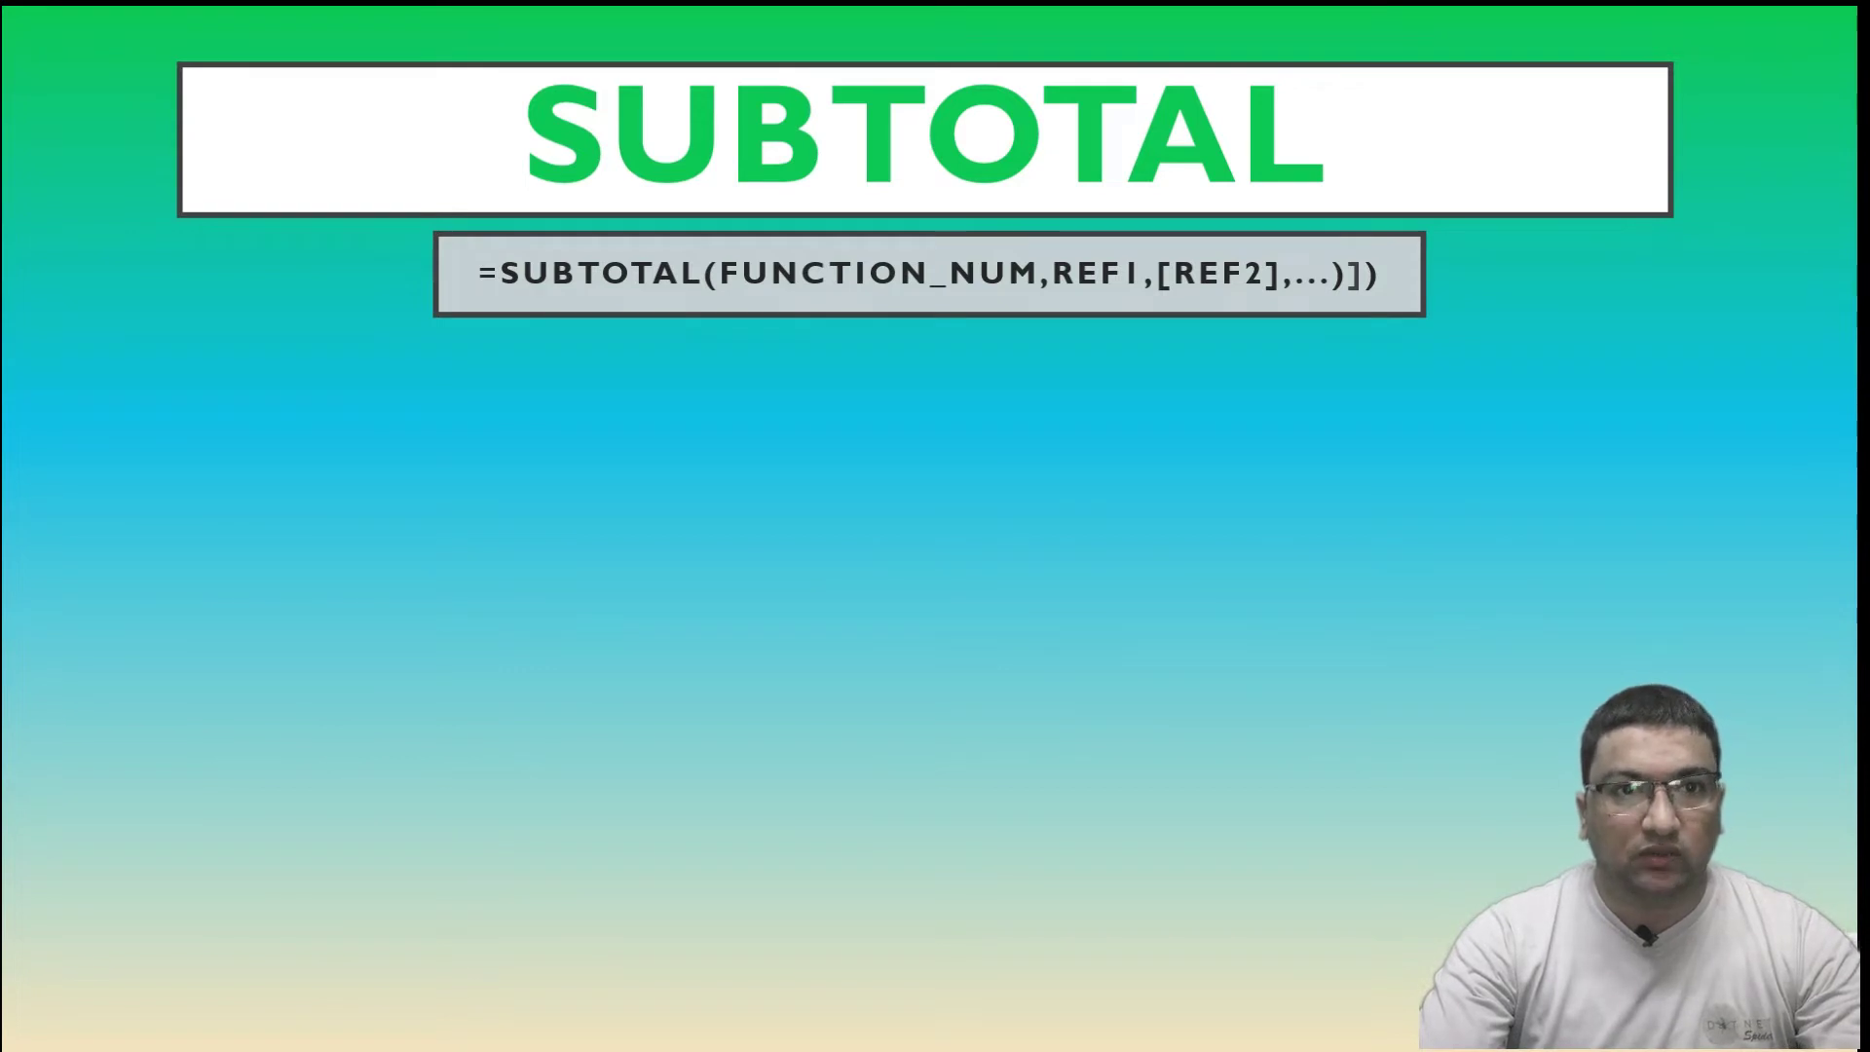
Reveal the notes on sorting the column first, keeping the range in the filter, and outlining
key("Right")
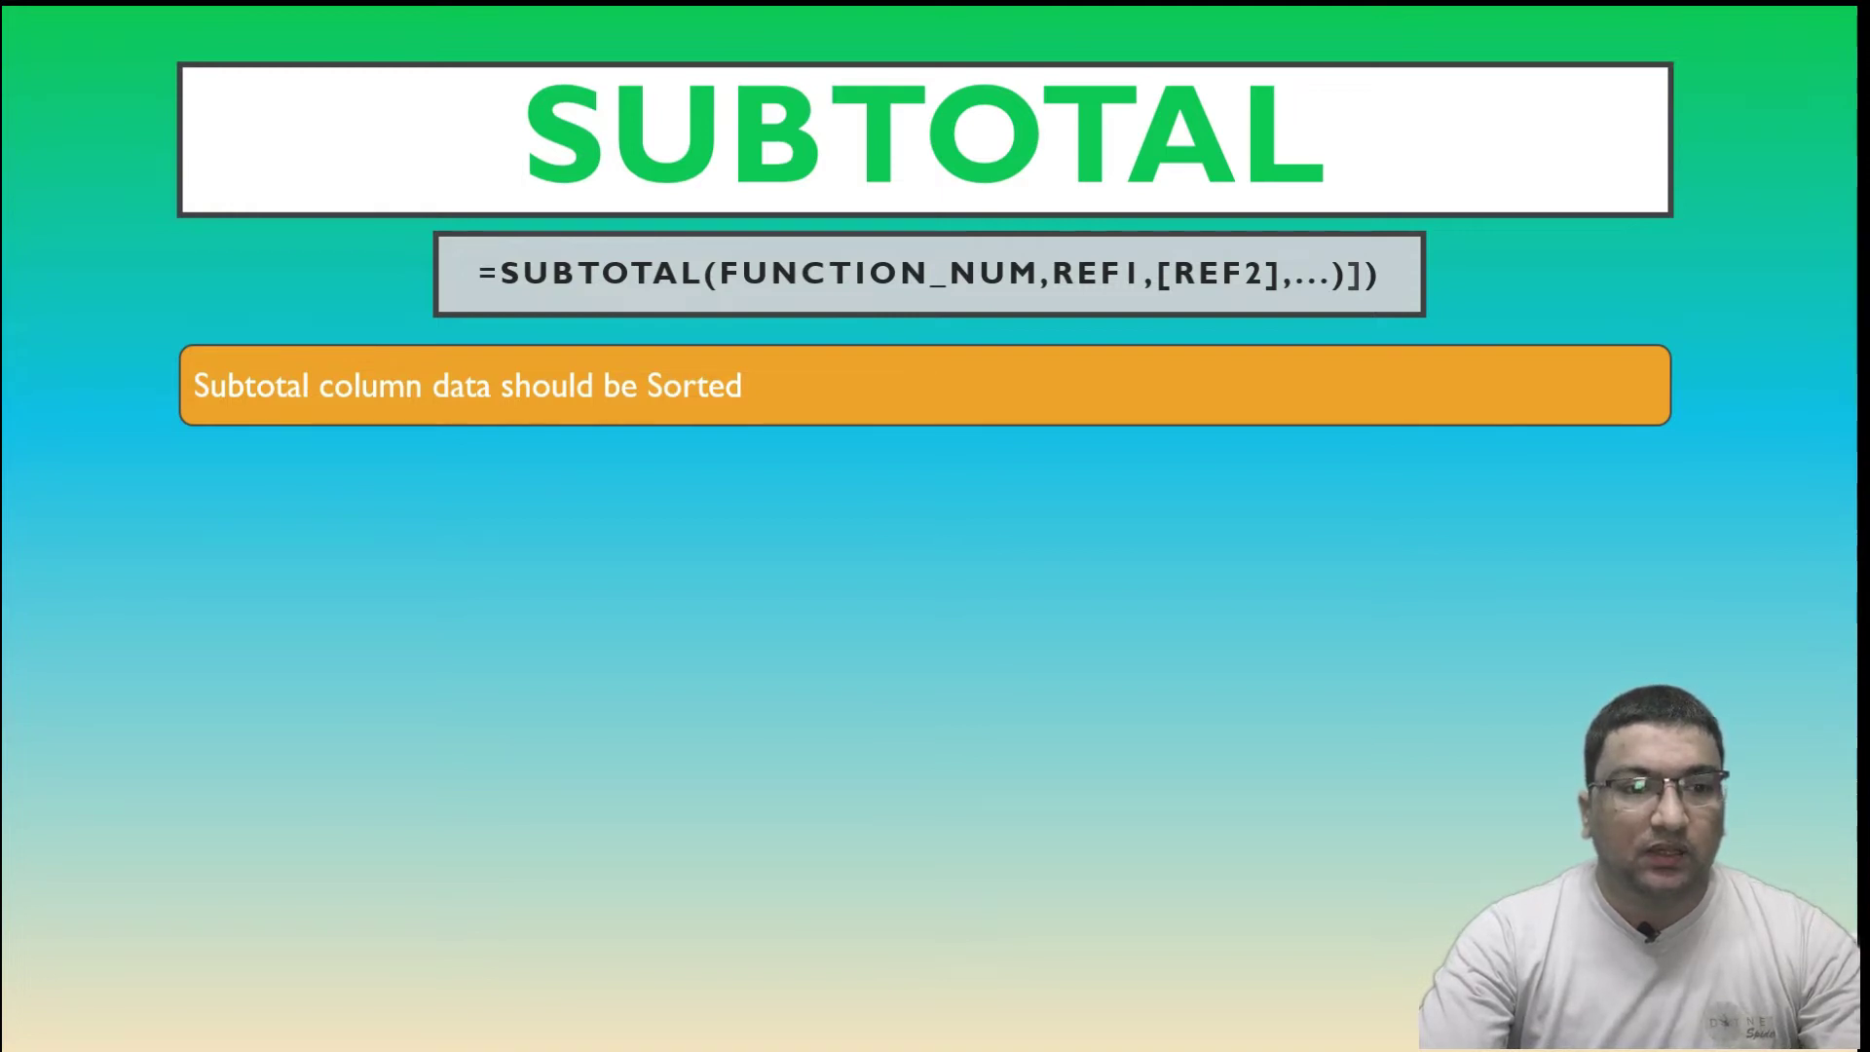
key("Right")
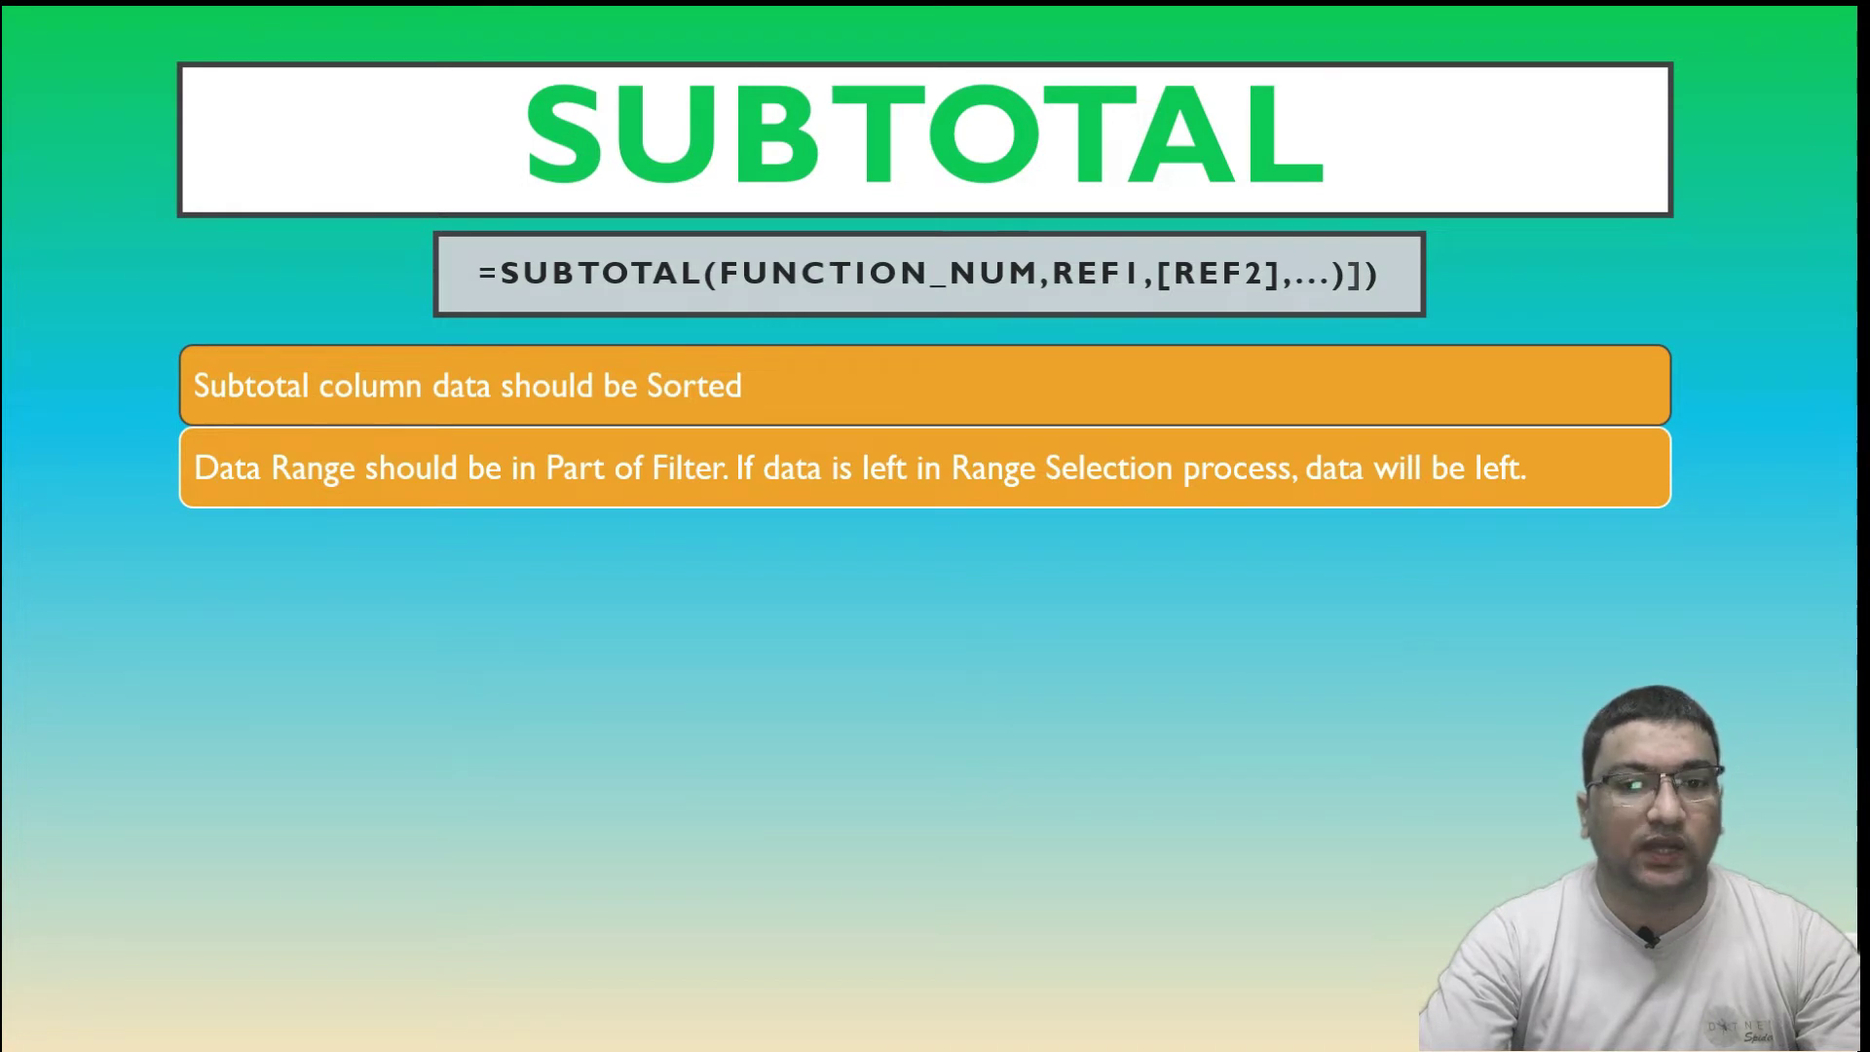
key("Right")
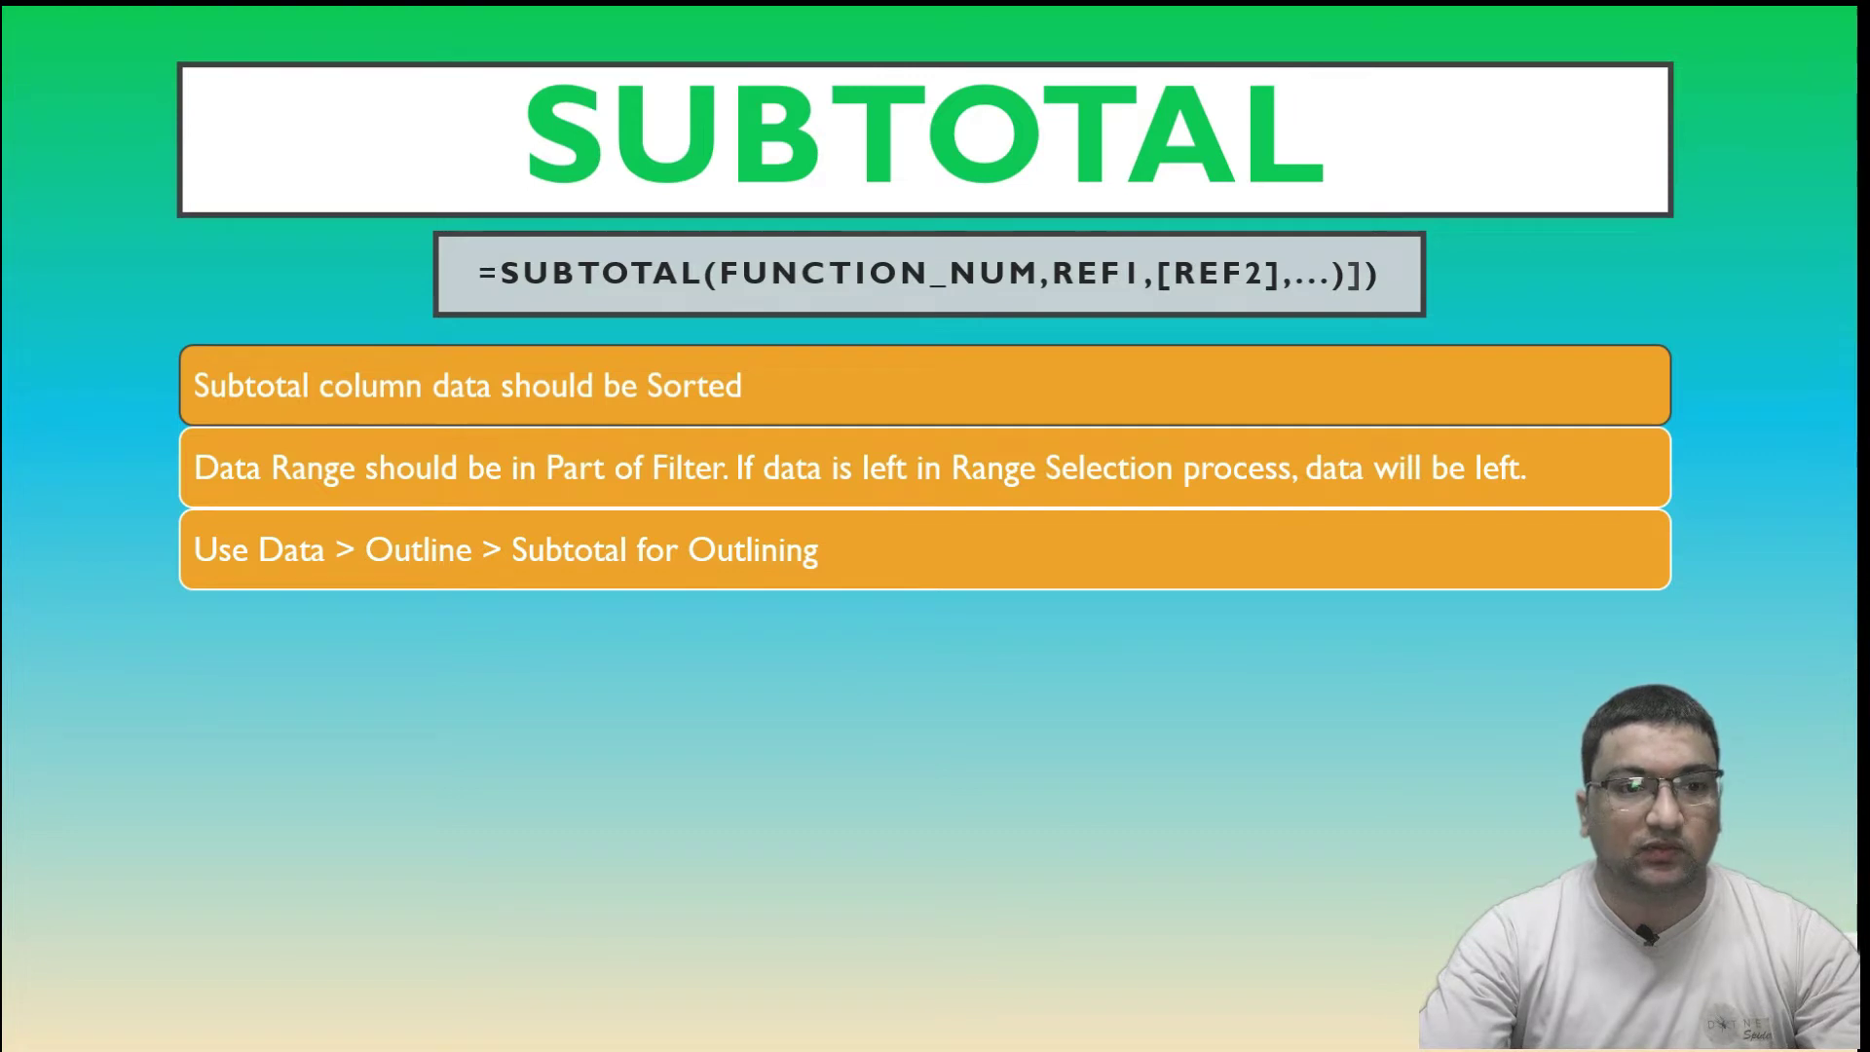
Reveal the notes that SUBTOTAL affects hidden rows only and doesn't recount existing subtotals
key("Right")
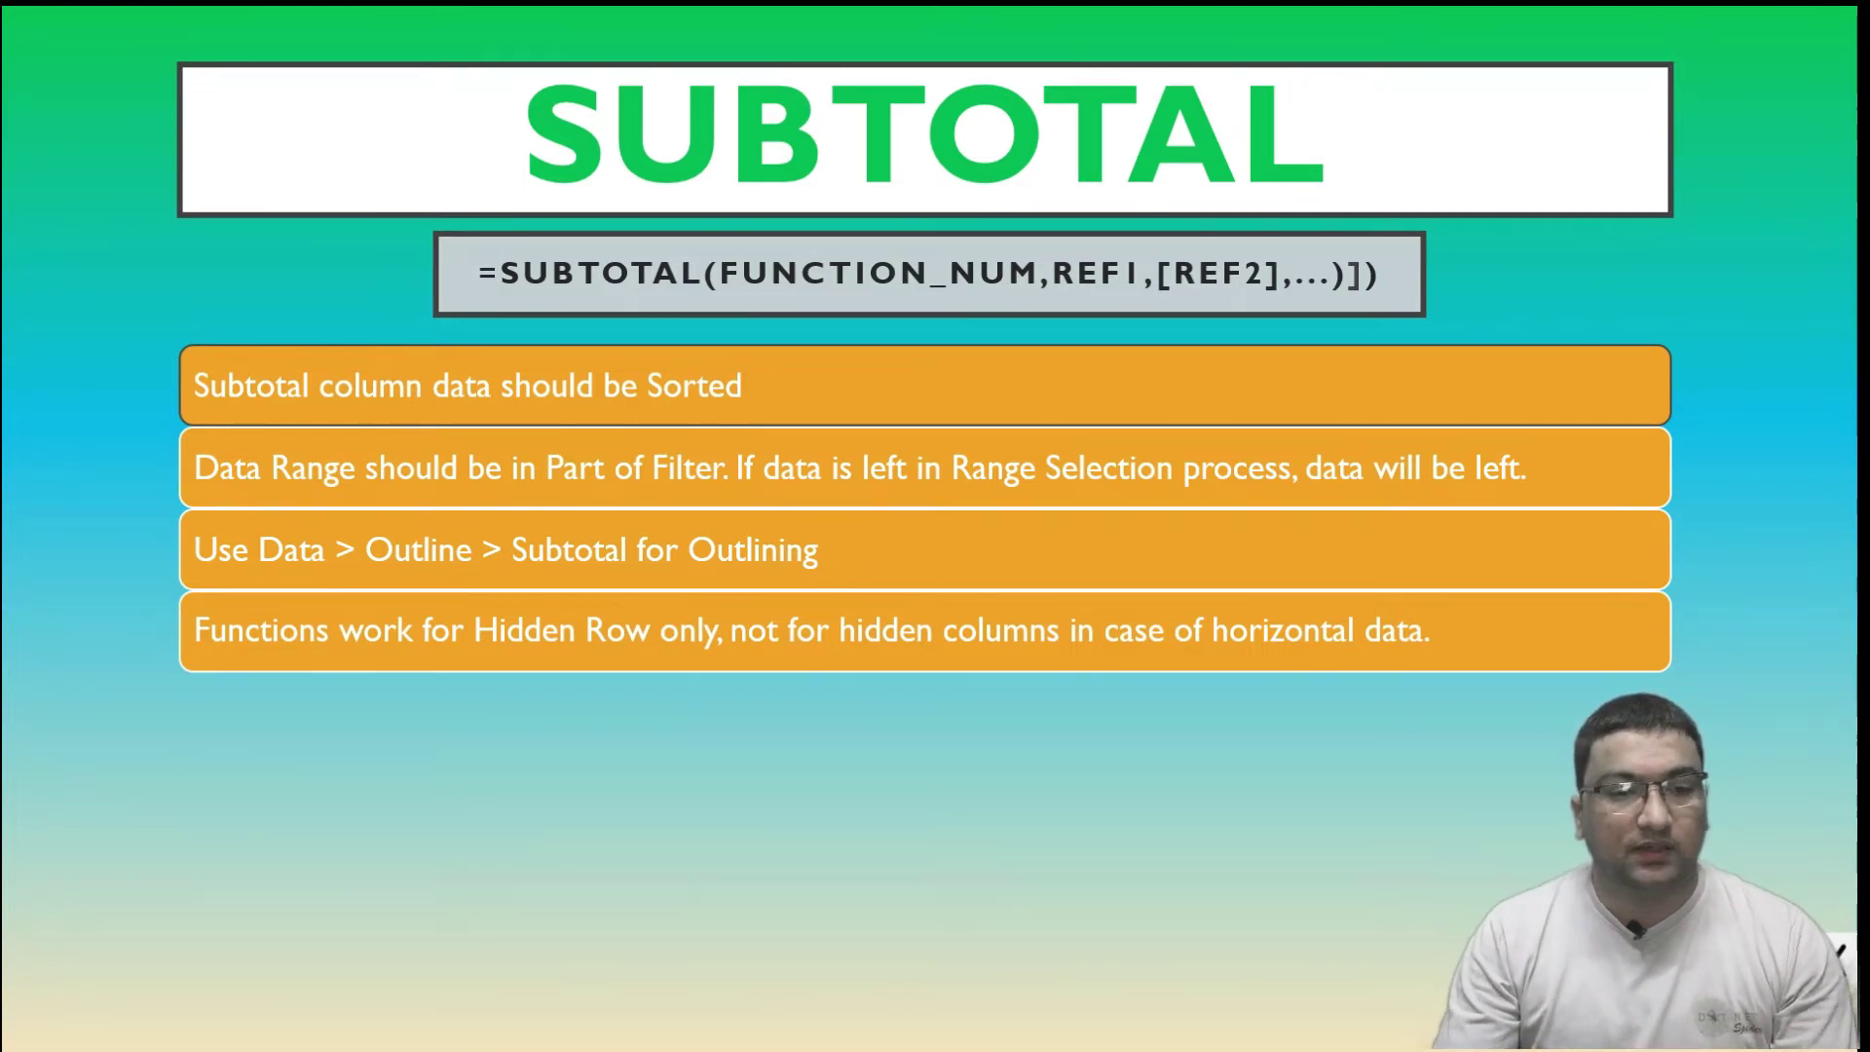
key("Right")
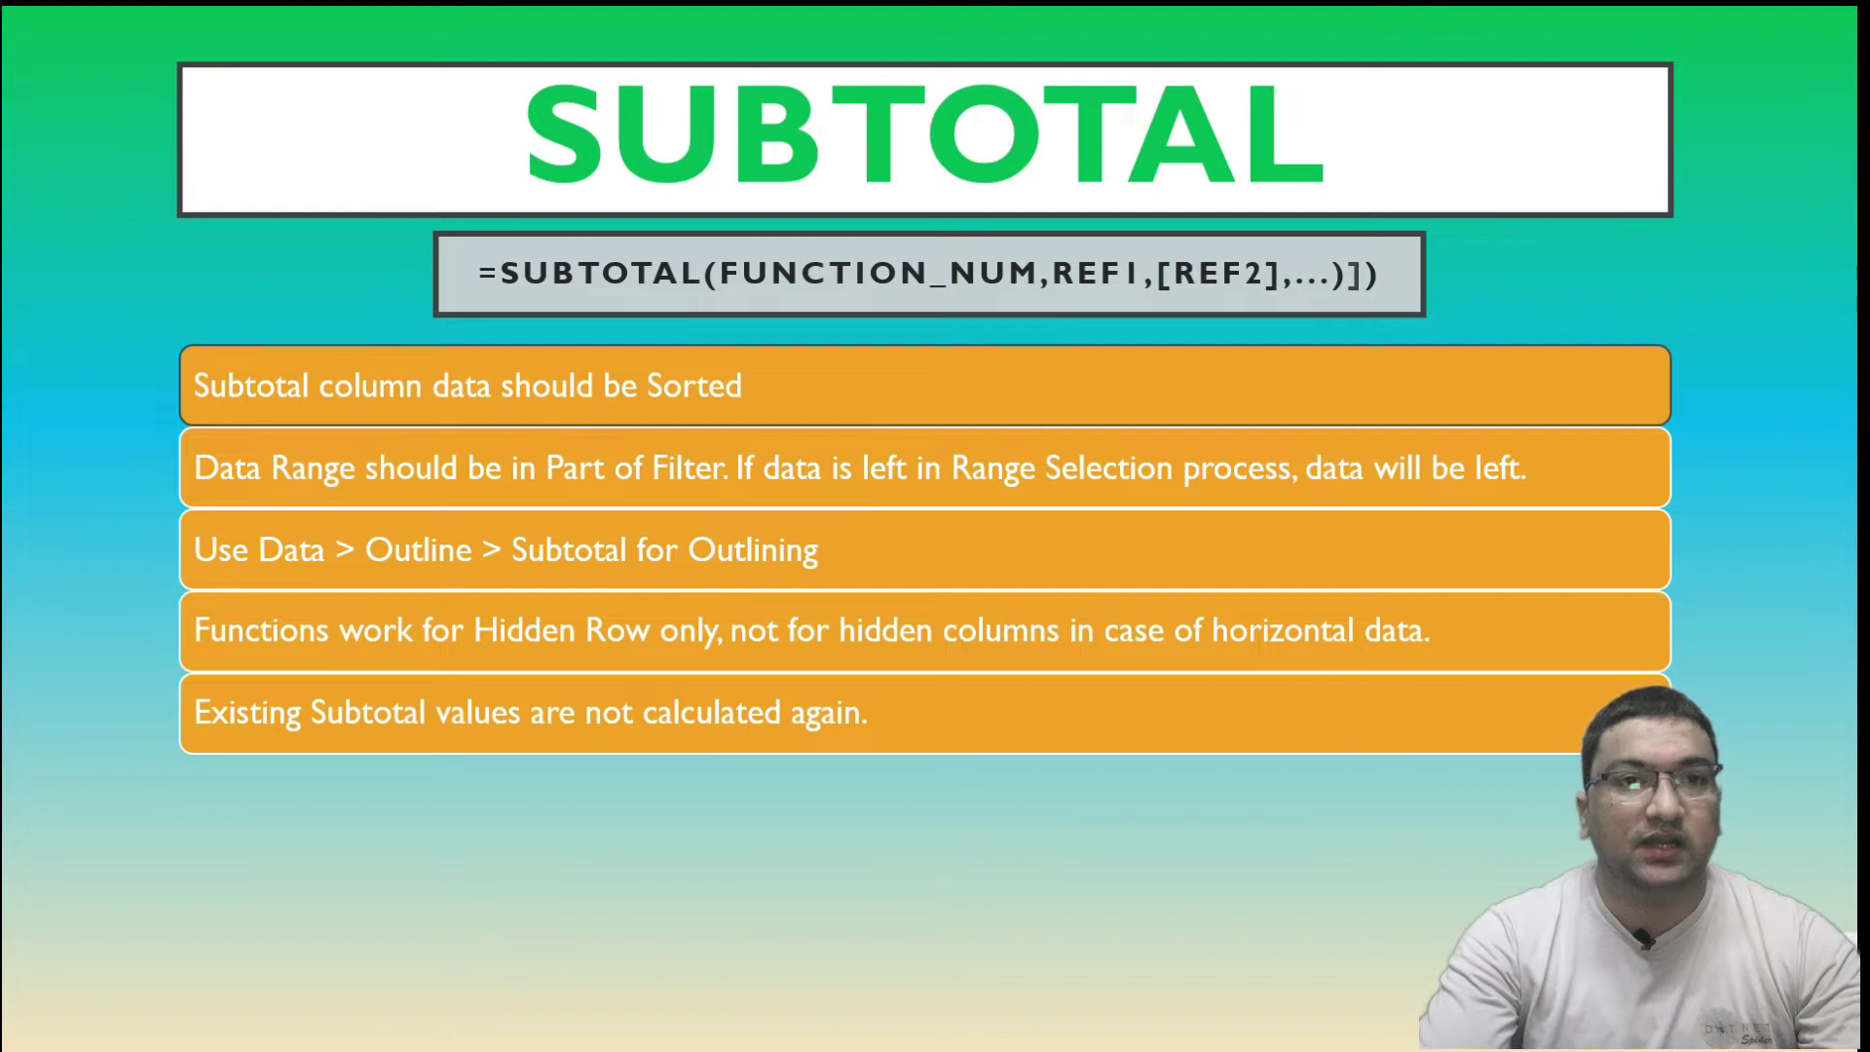
Reveal the 3-D reference #VALUE note, then advance to the Function_num table slide
key("Right")
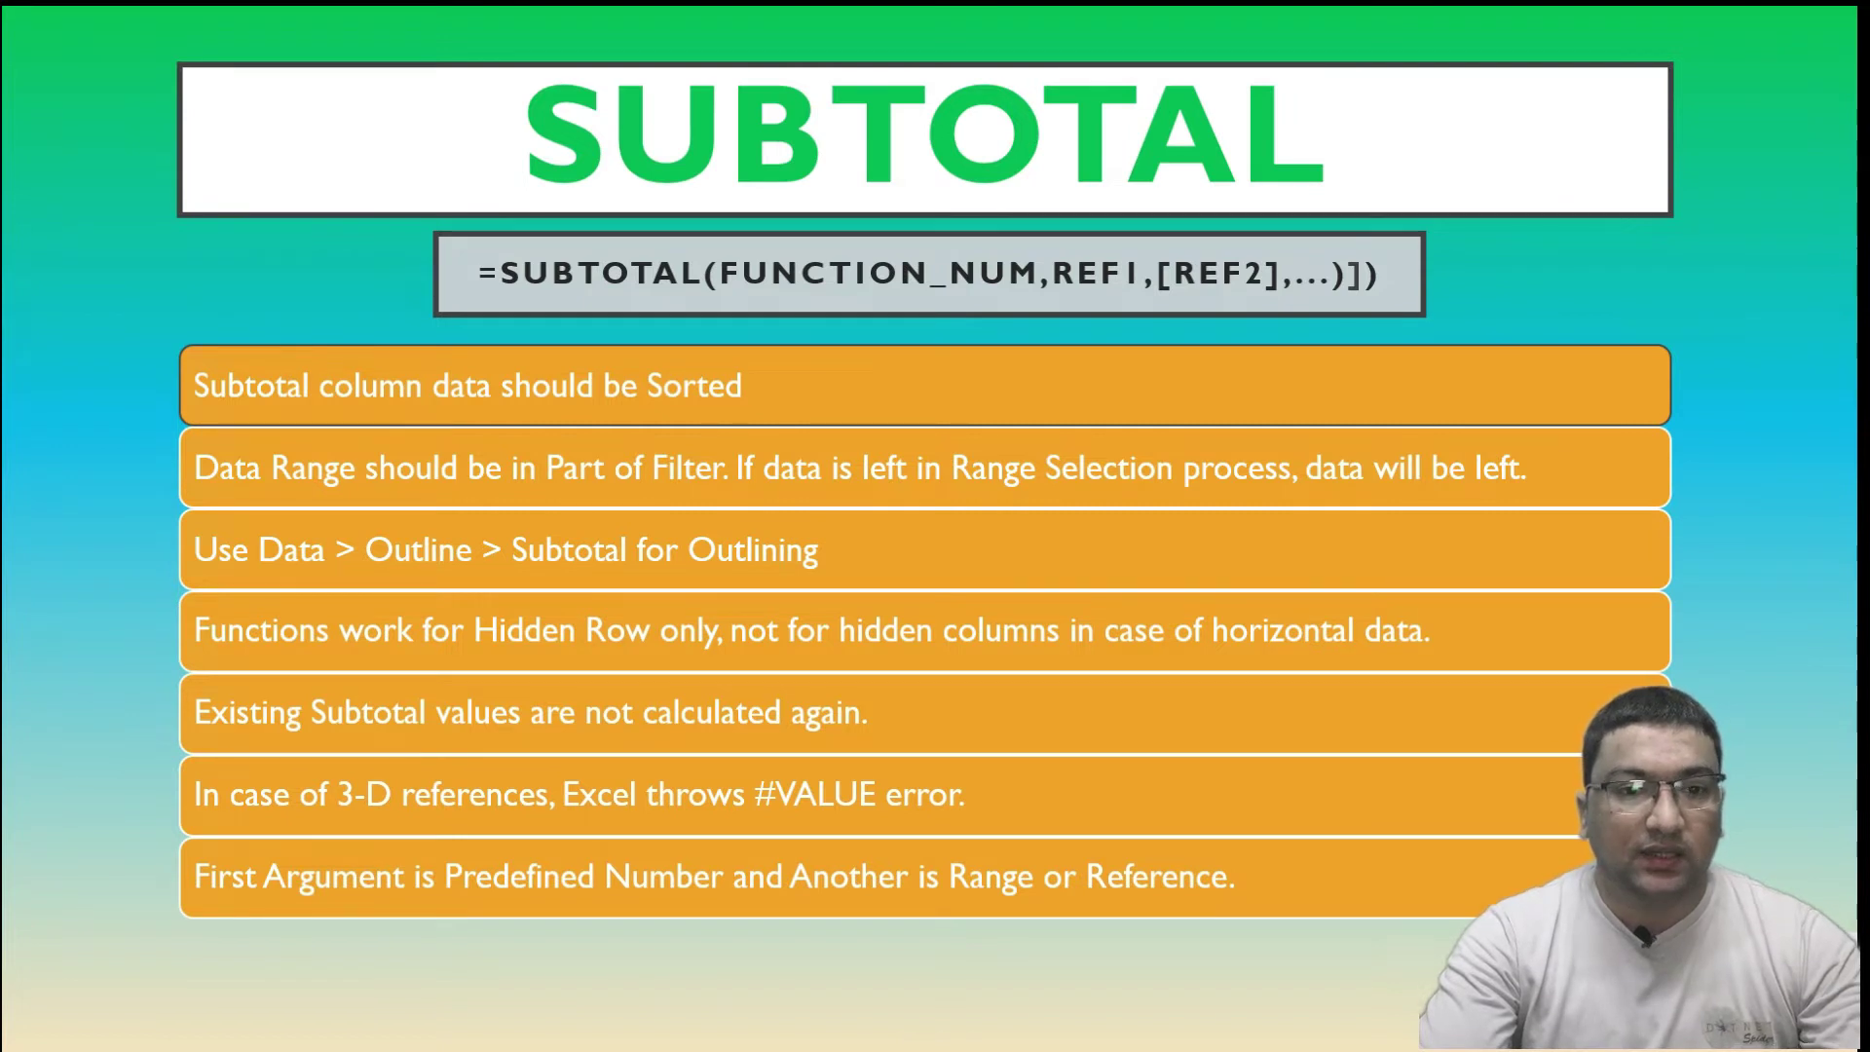
key("Right")
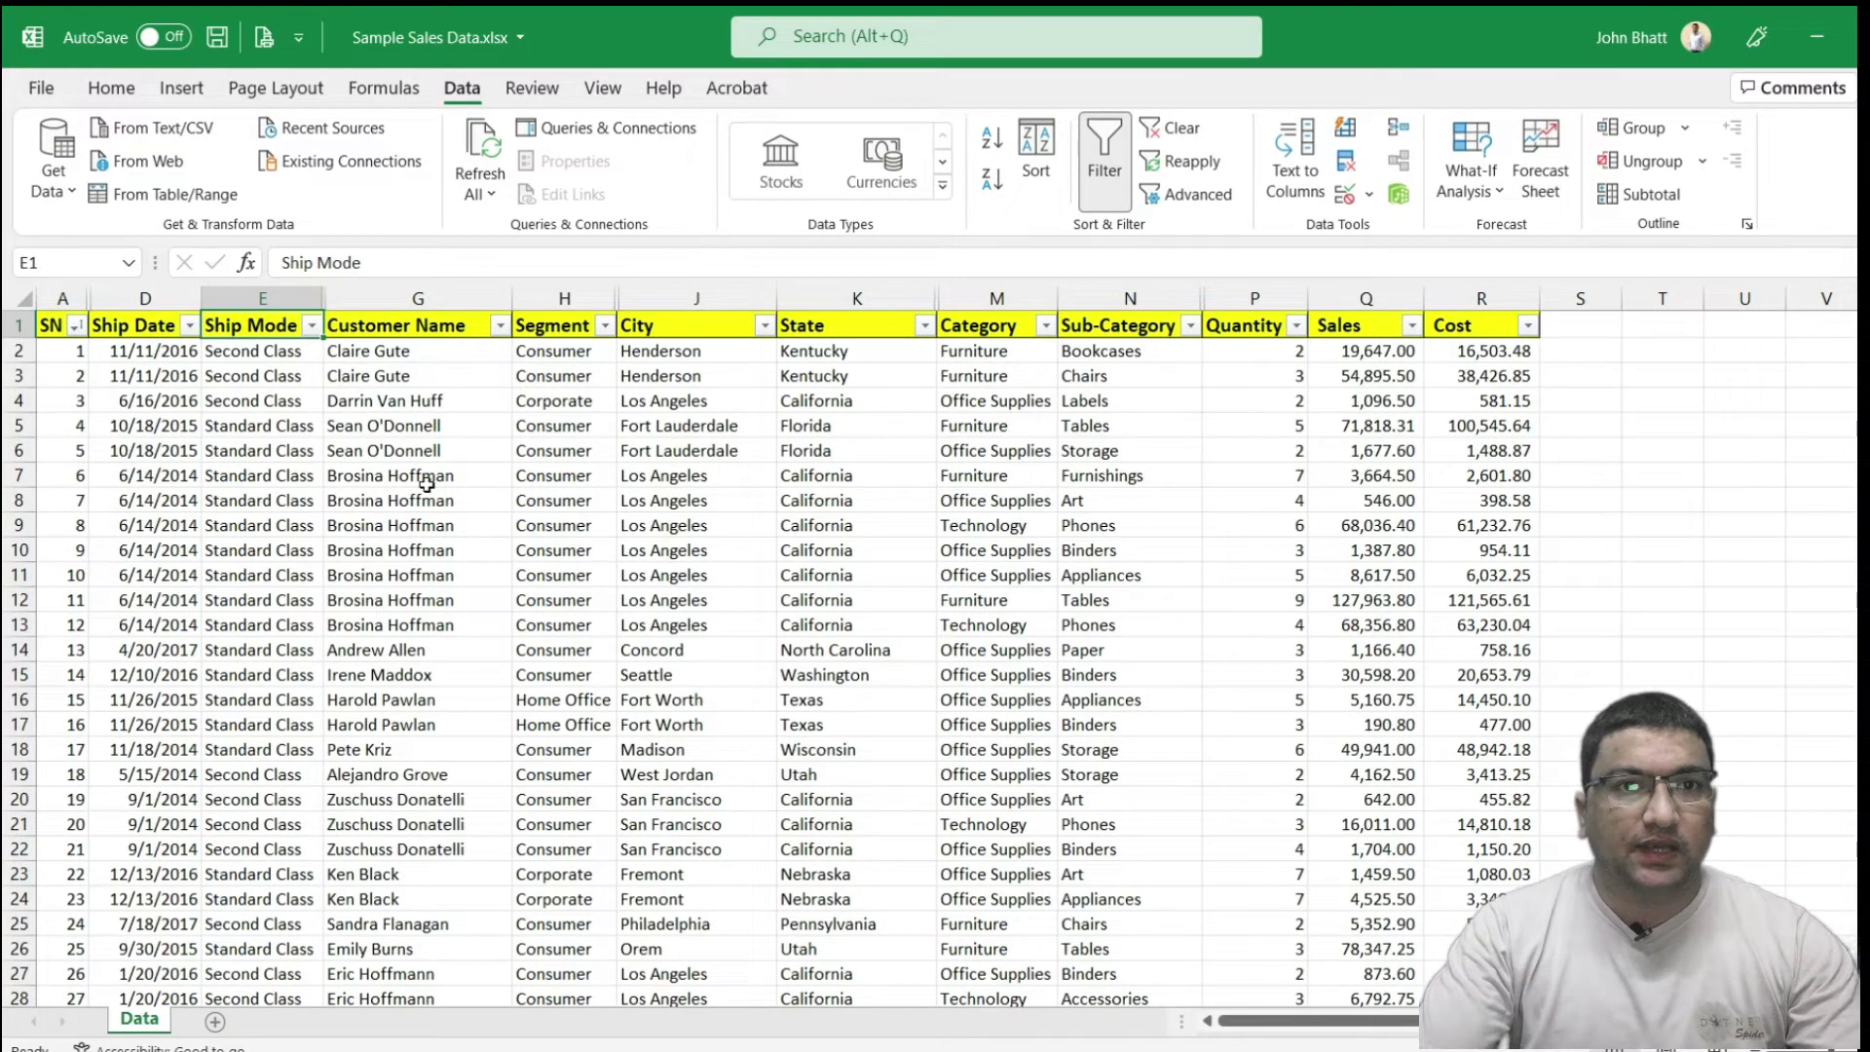
left_click(568, 497)
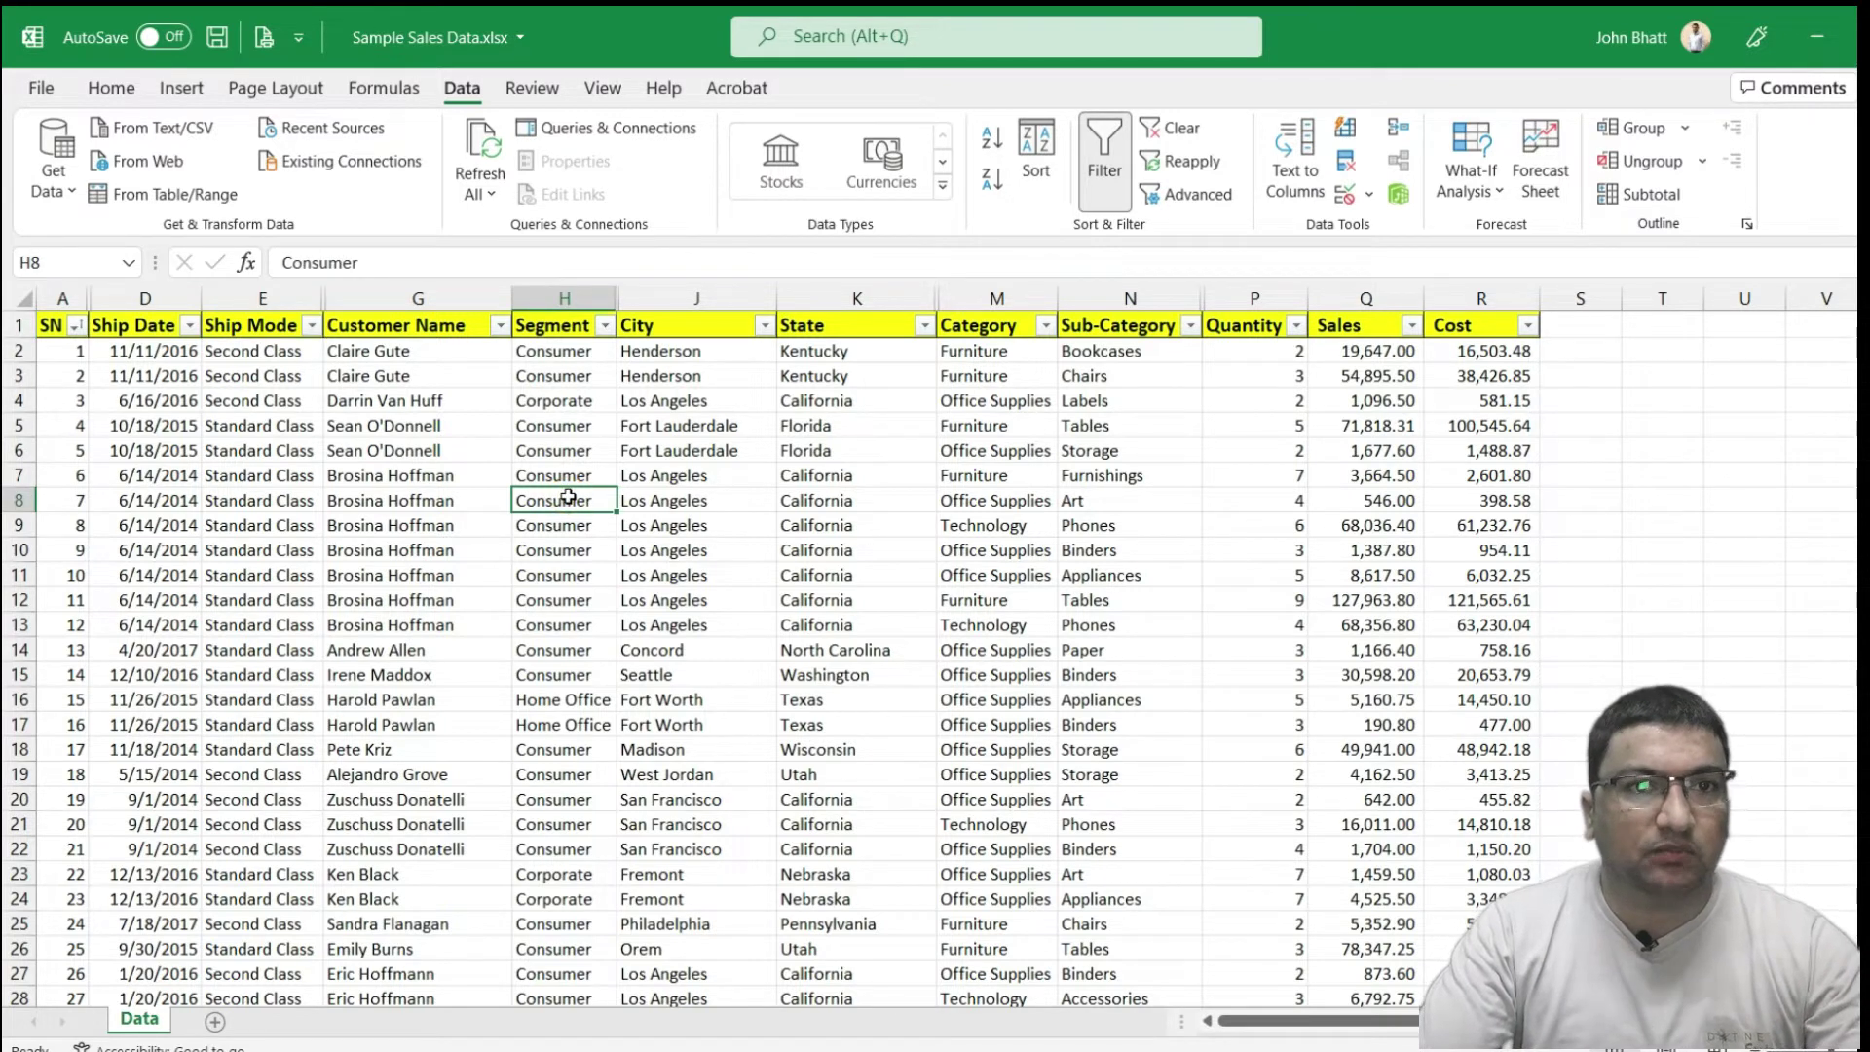
left_click(555, 596)
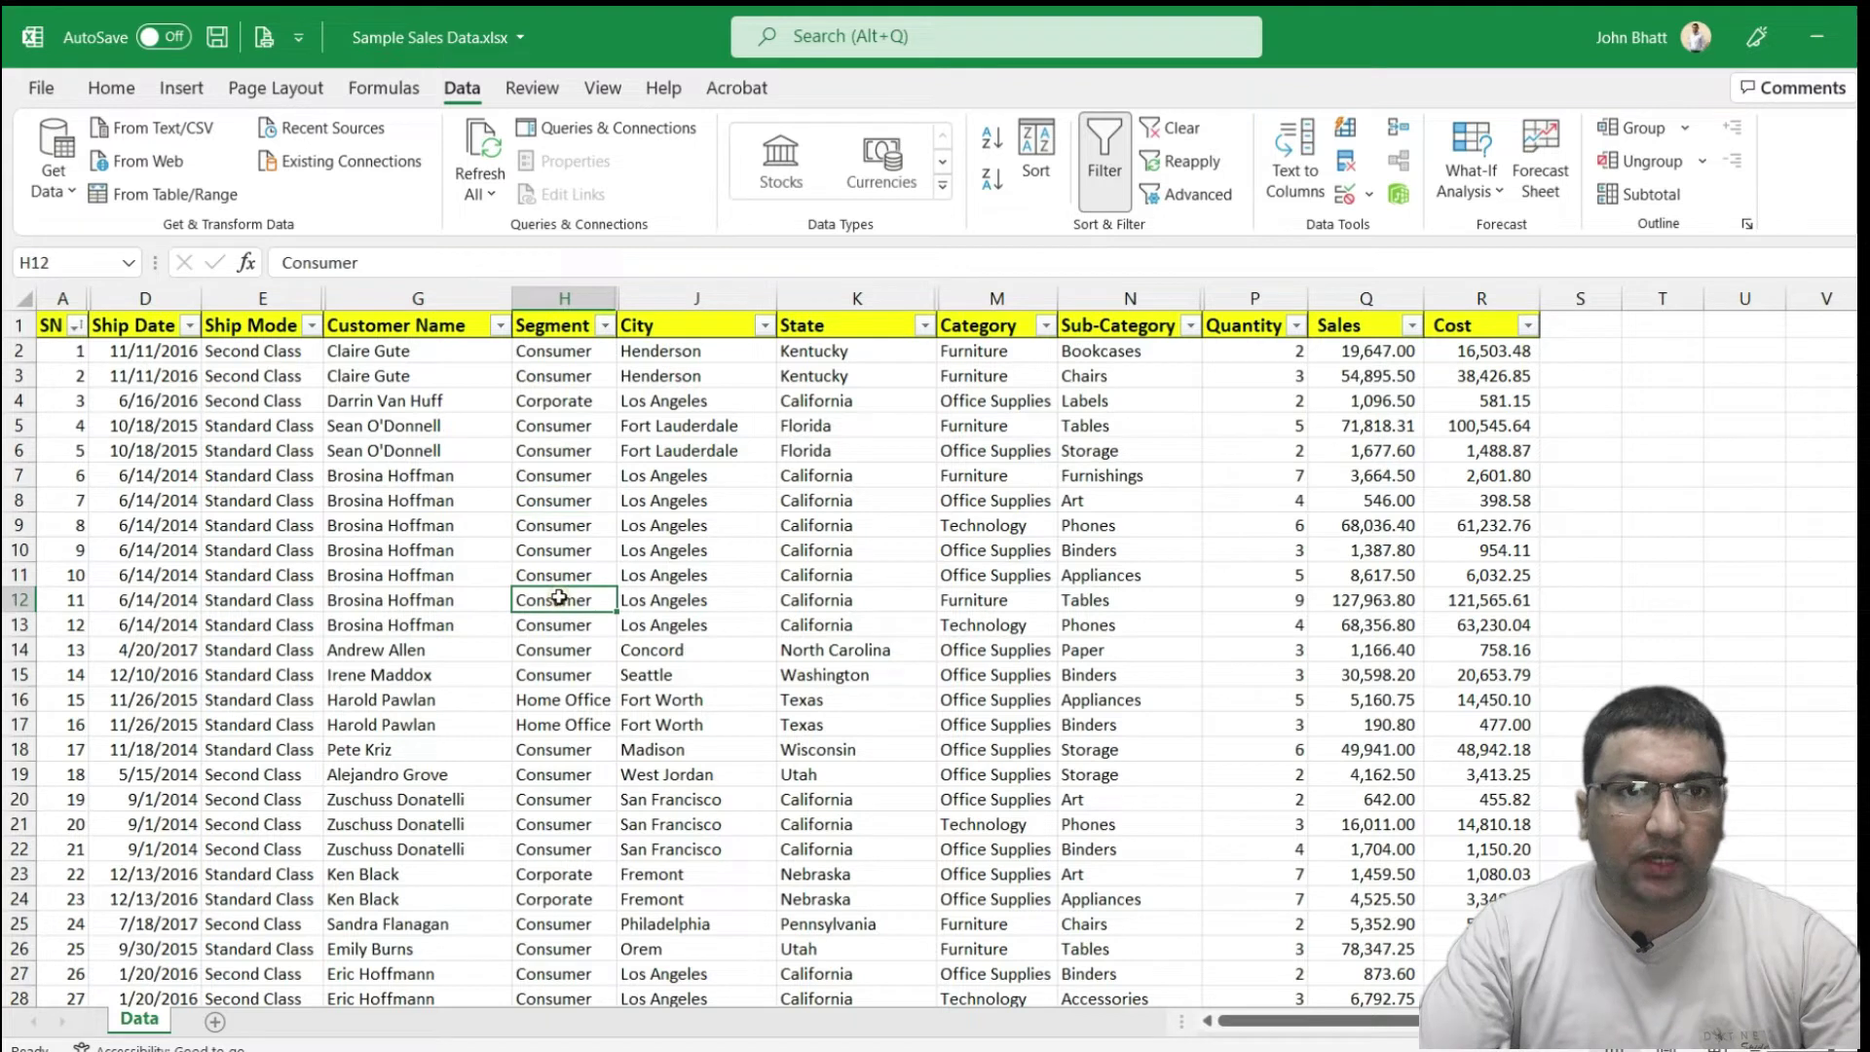
left_click(546, 650)
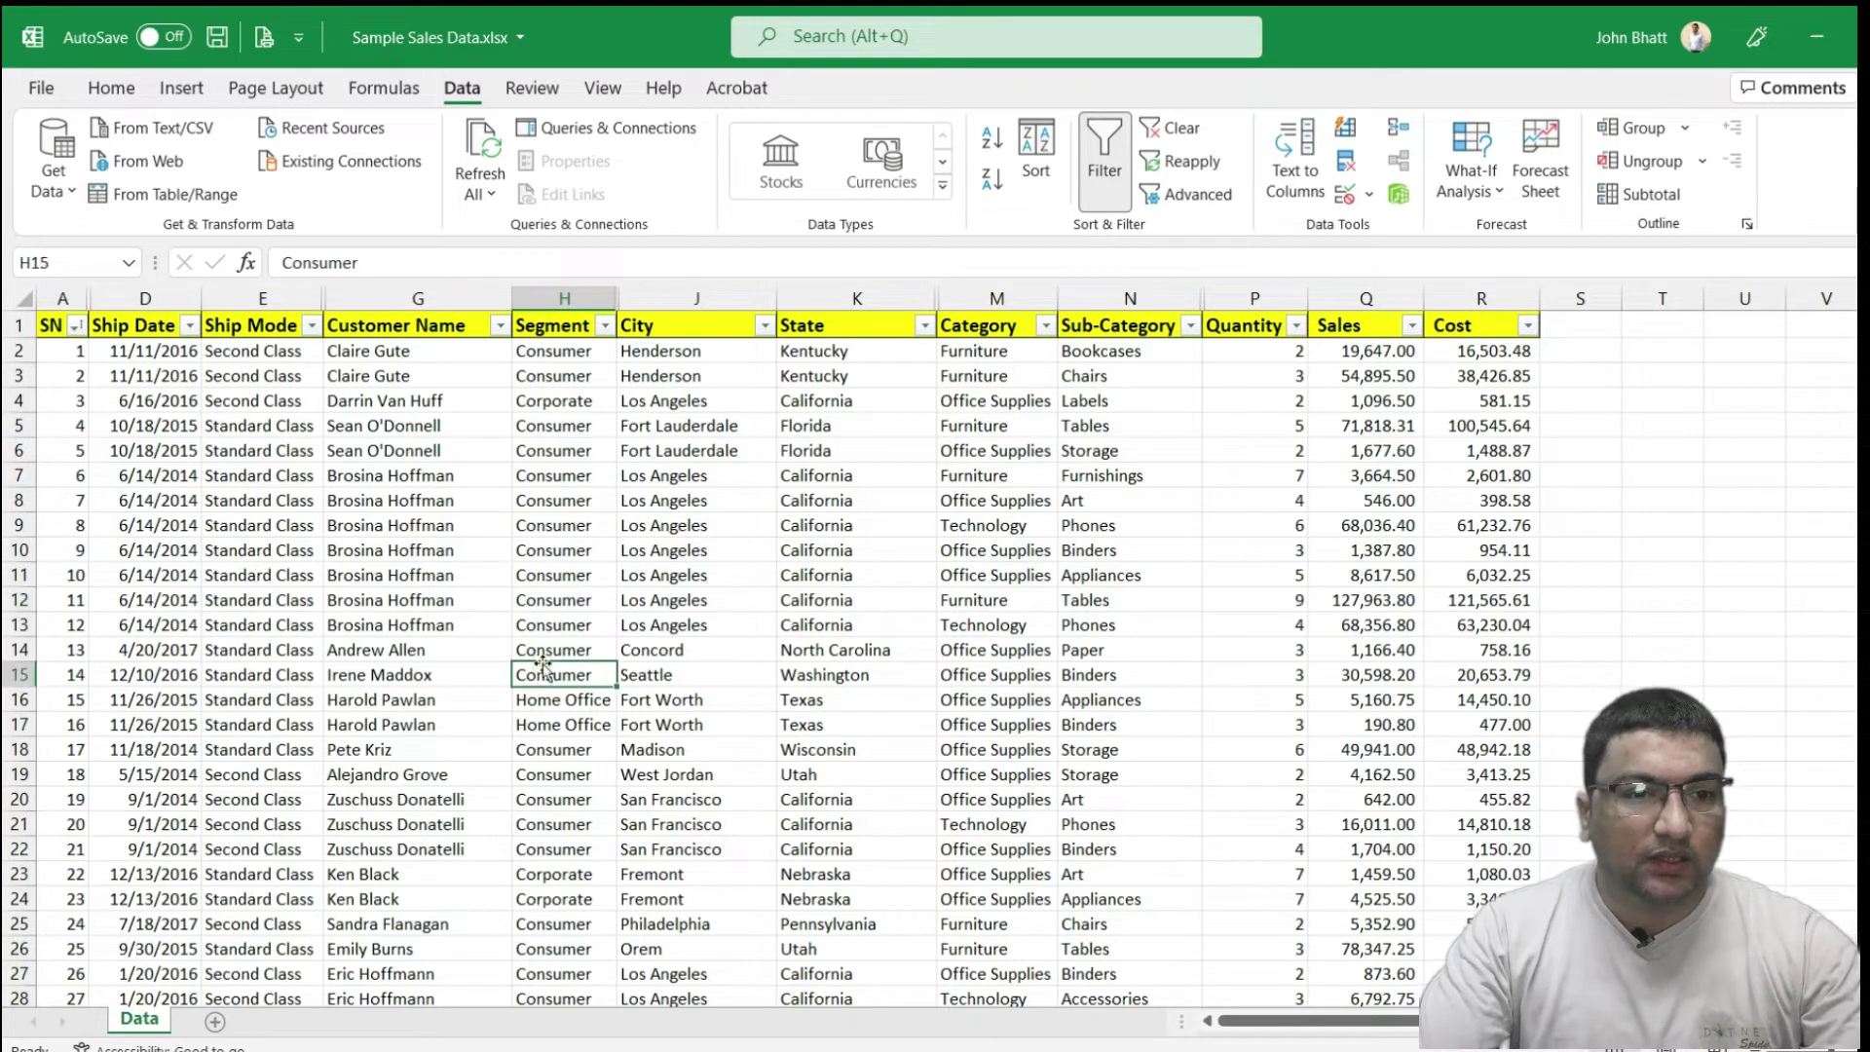
left_click(574, 450)
left_click(605, 326)
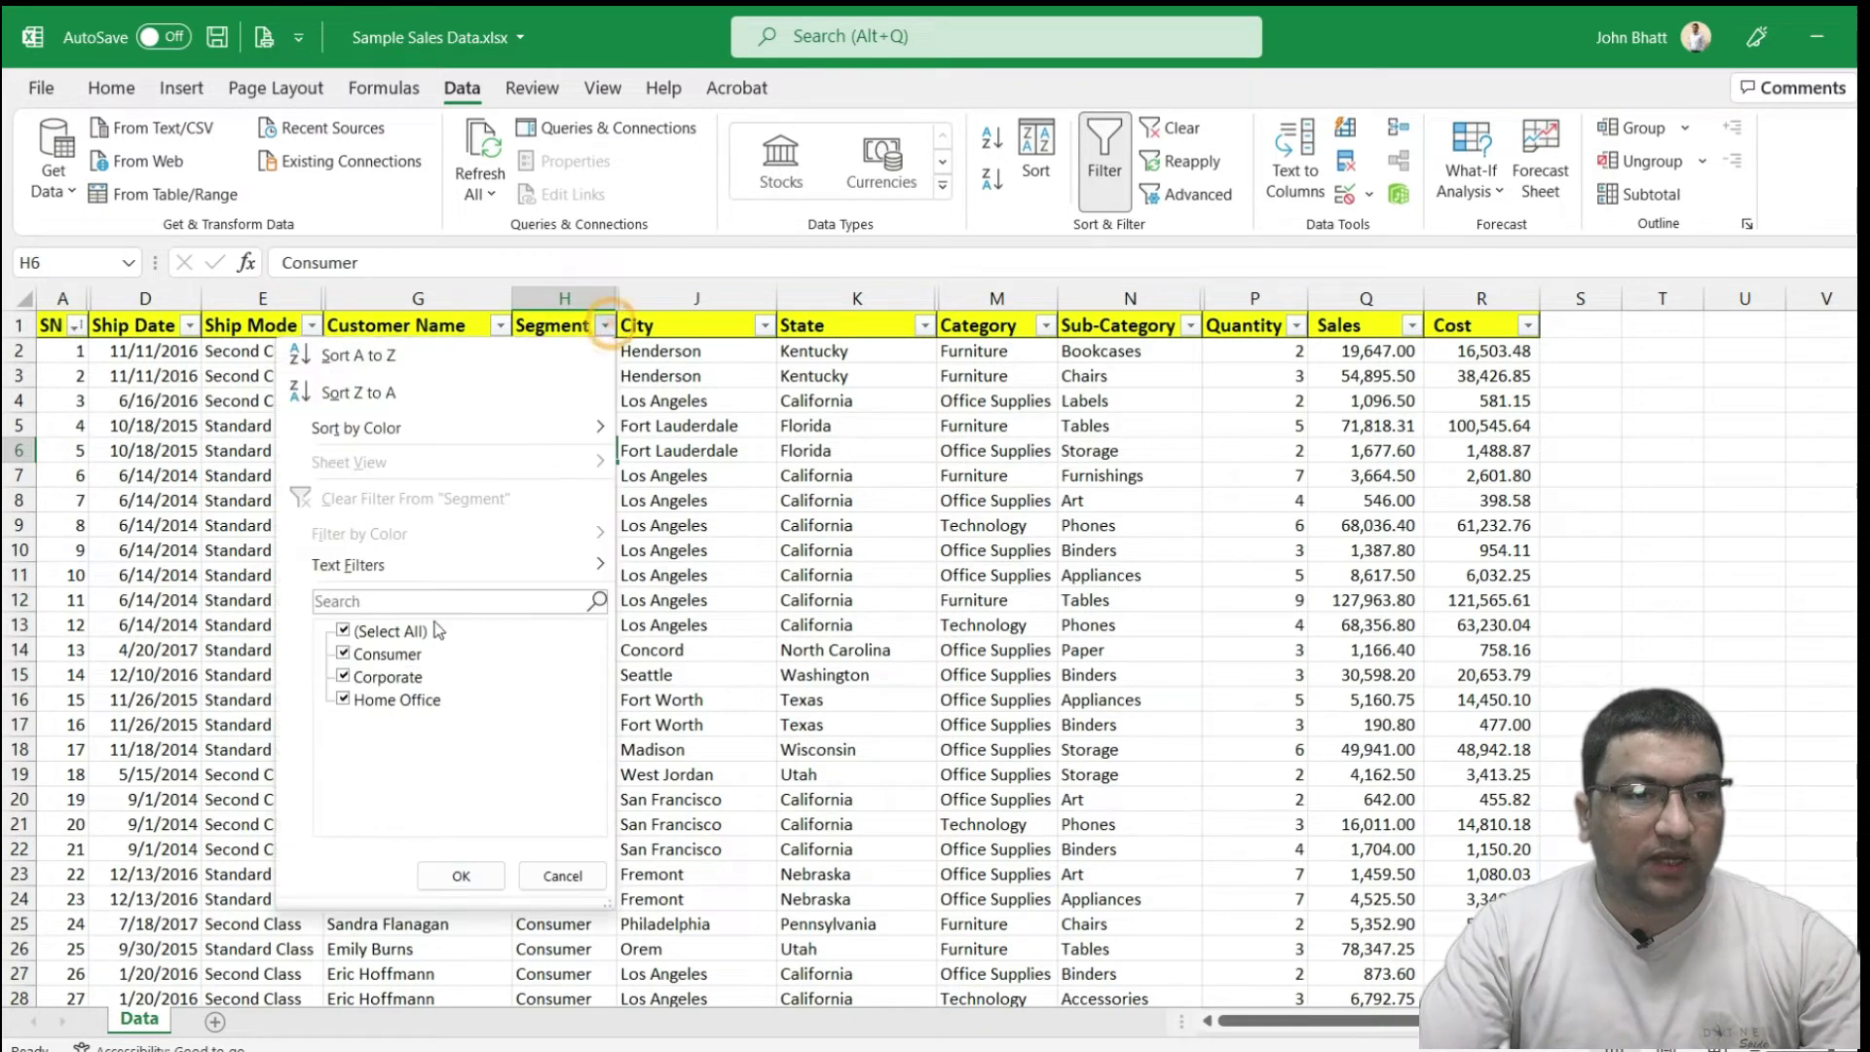
left_click(740, 575)
left_click_drag(581, 354, 575, 478)
left_click(572, 383)
left_click(569, 475)
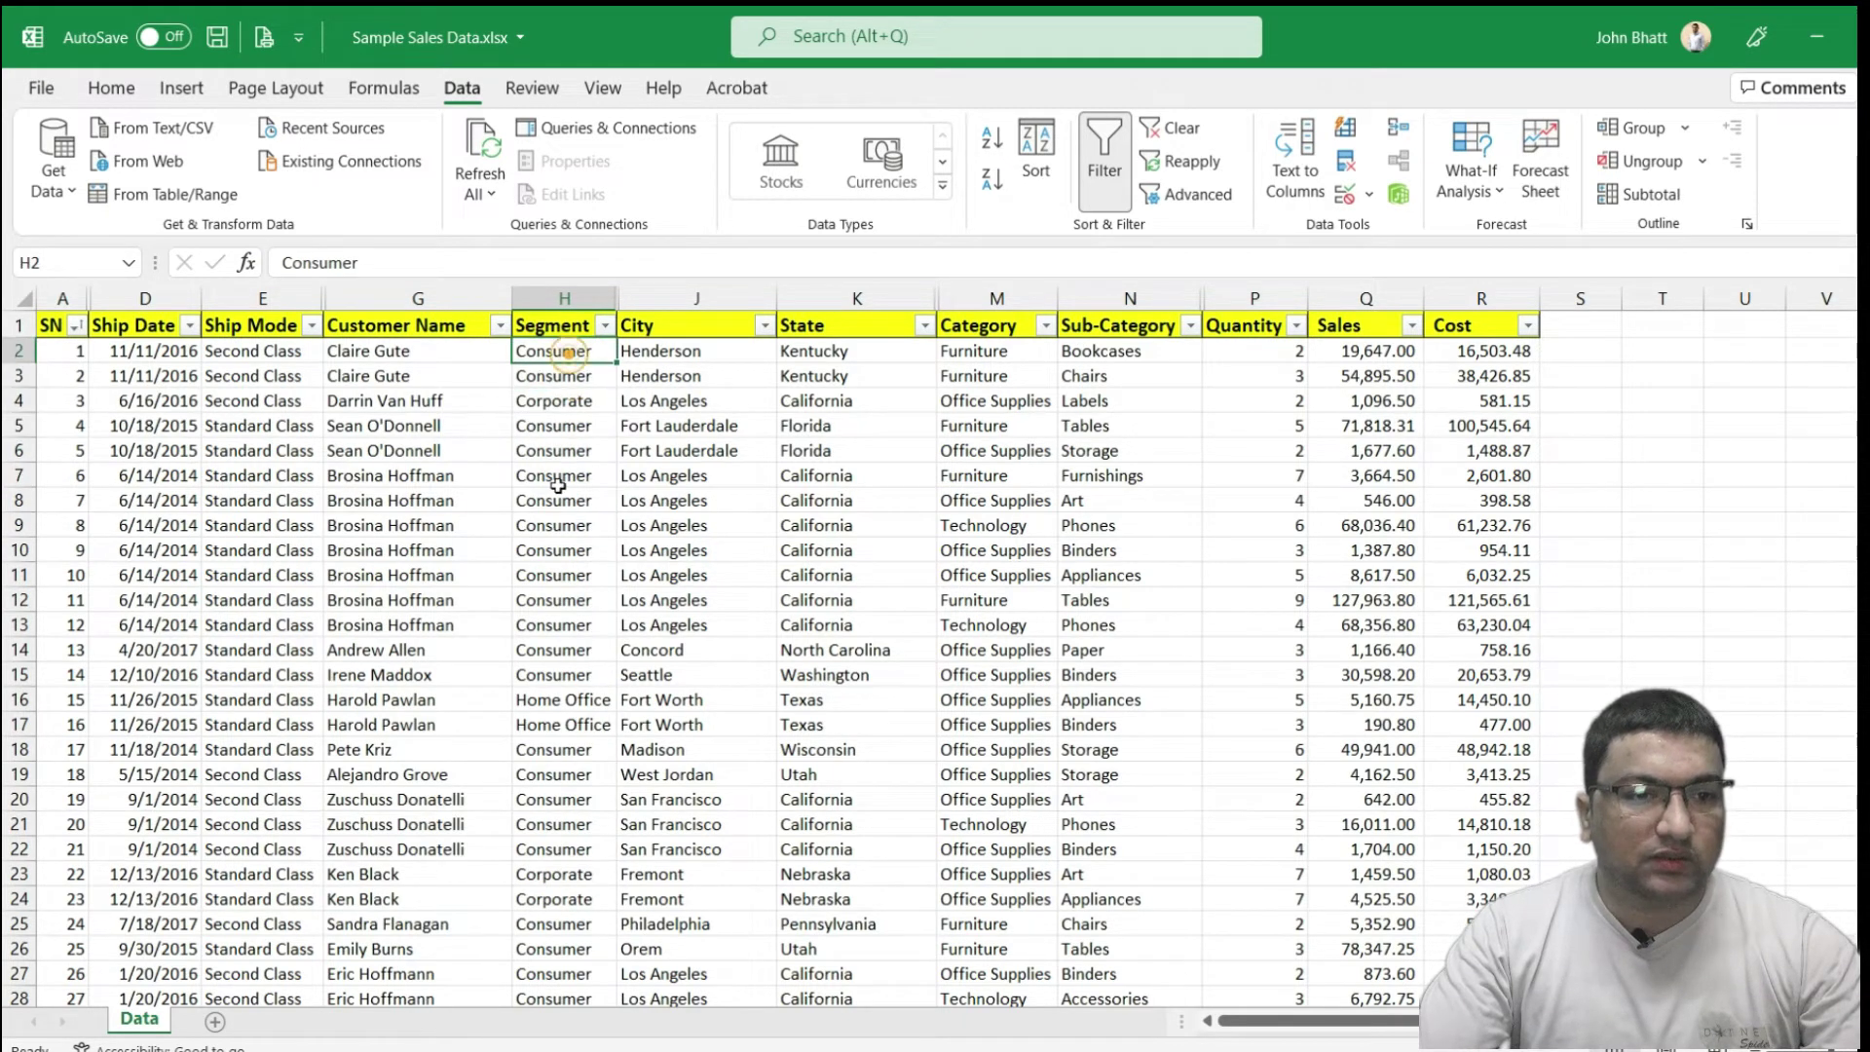
left_click(573, 674)
left_click(580, 749)
key("Down")
key("Down")
key("Down")
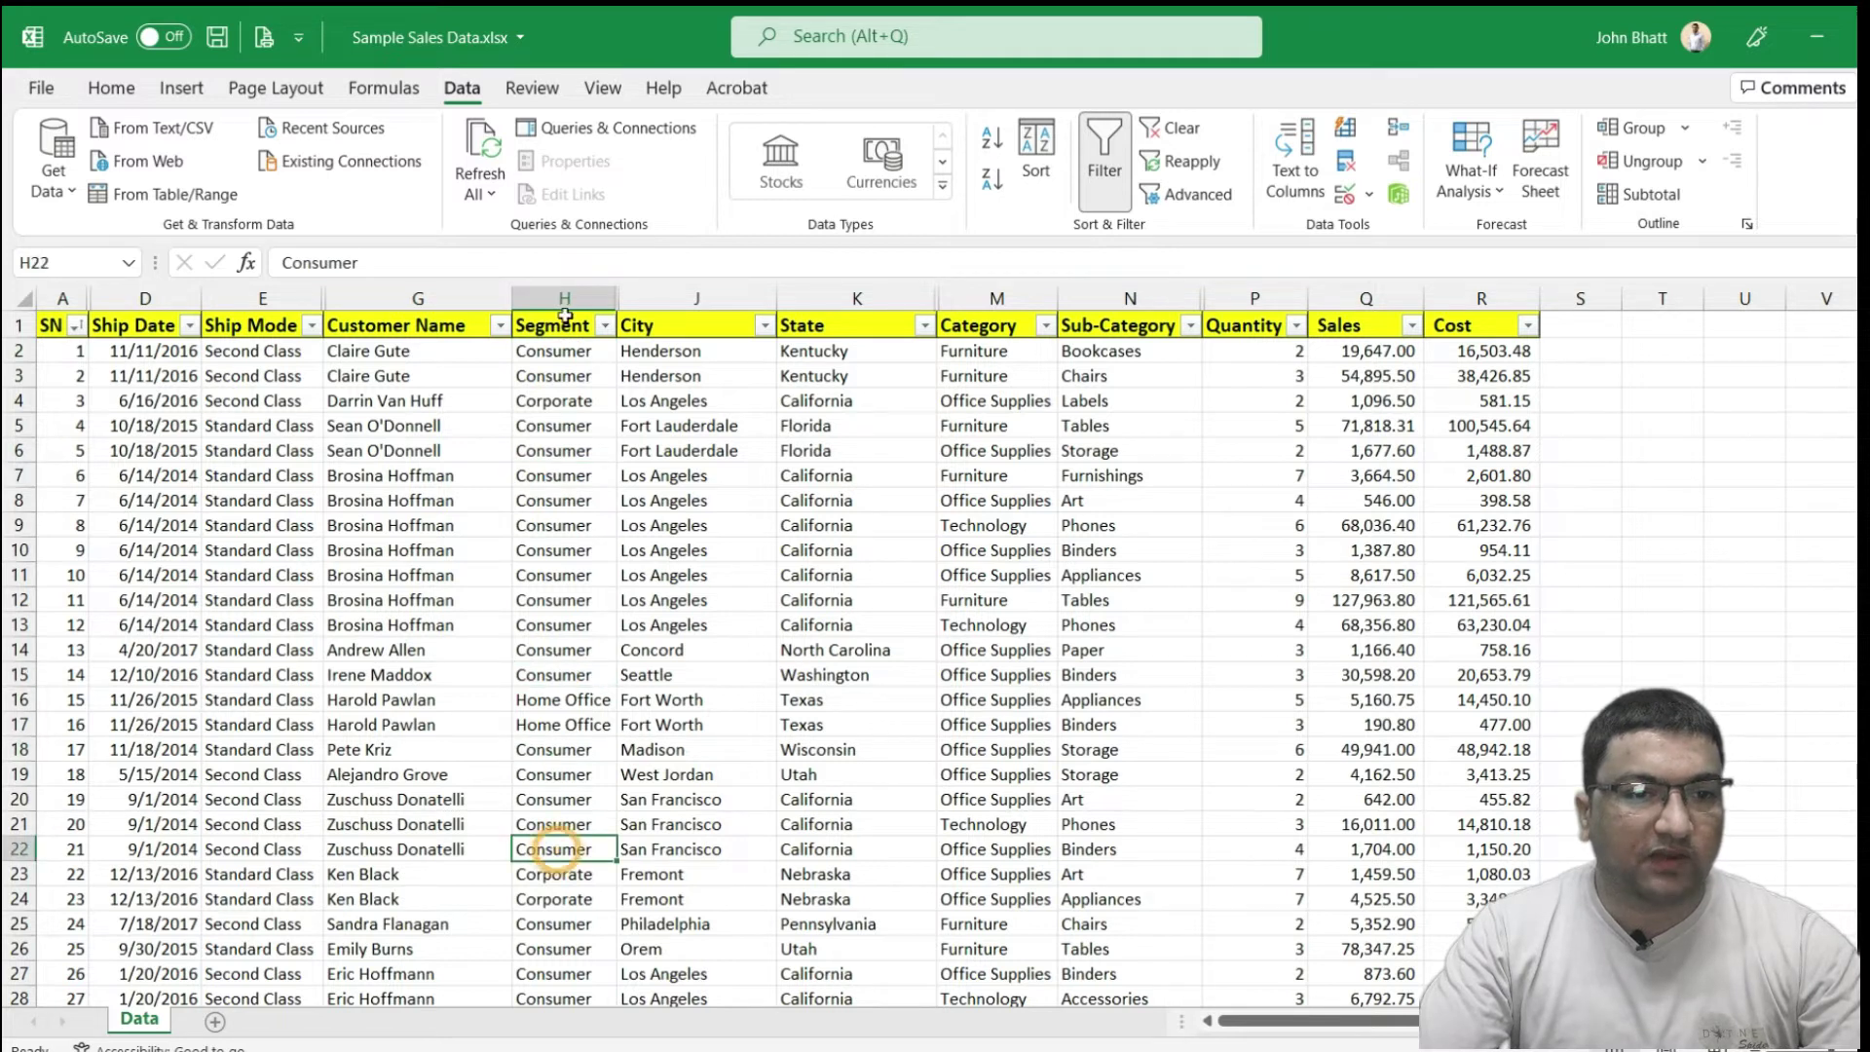
left_click(562, 298)
left_click(1345, 352)
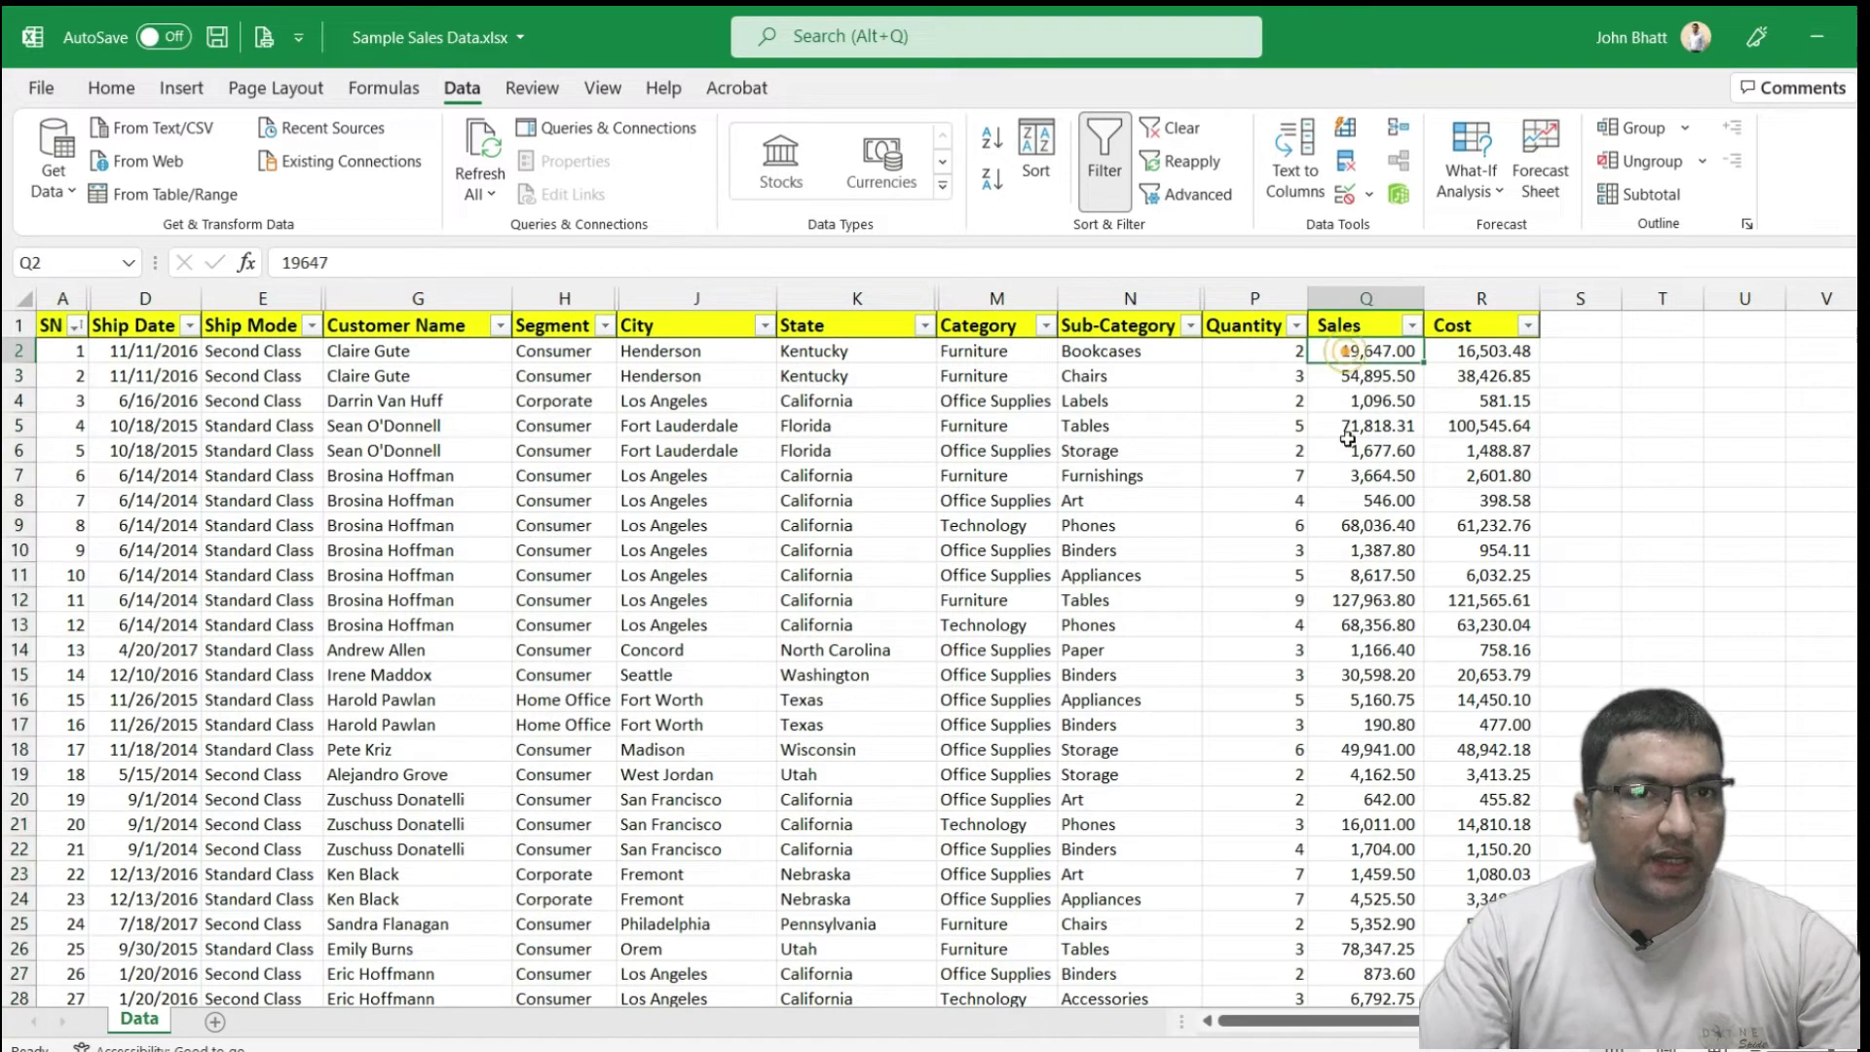
left_click(1363, 450)
left_click(1150, 455)
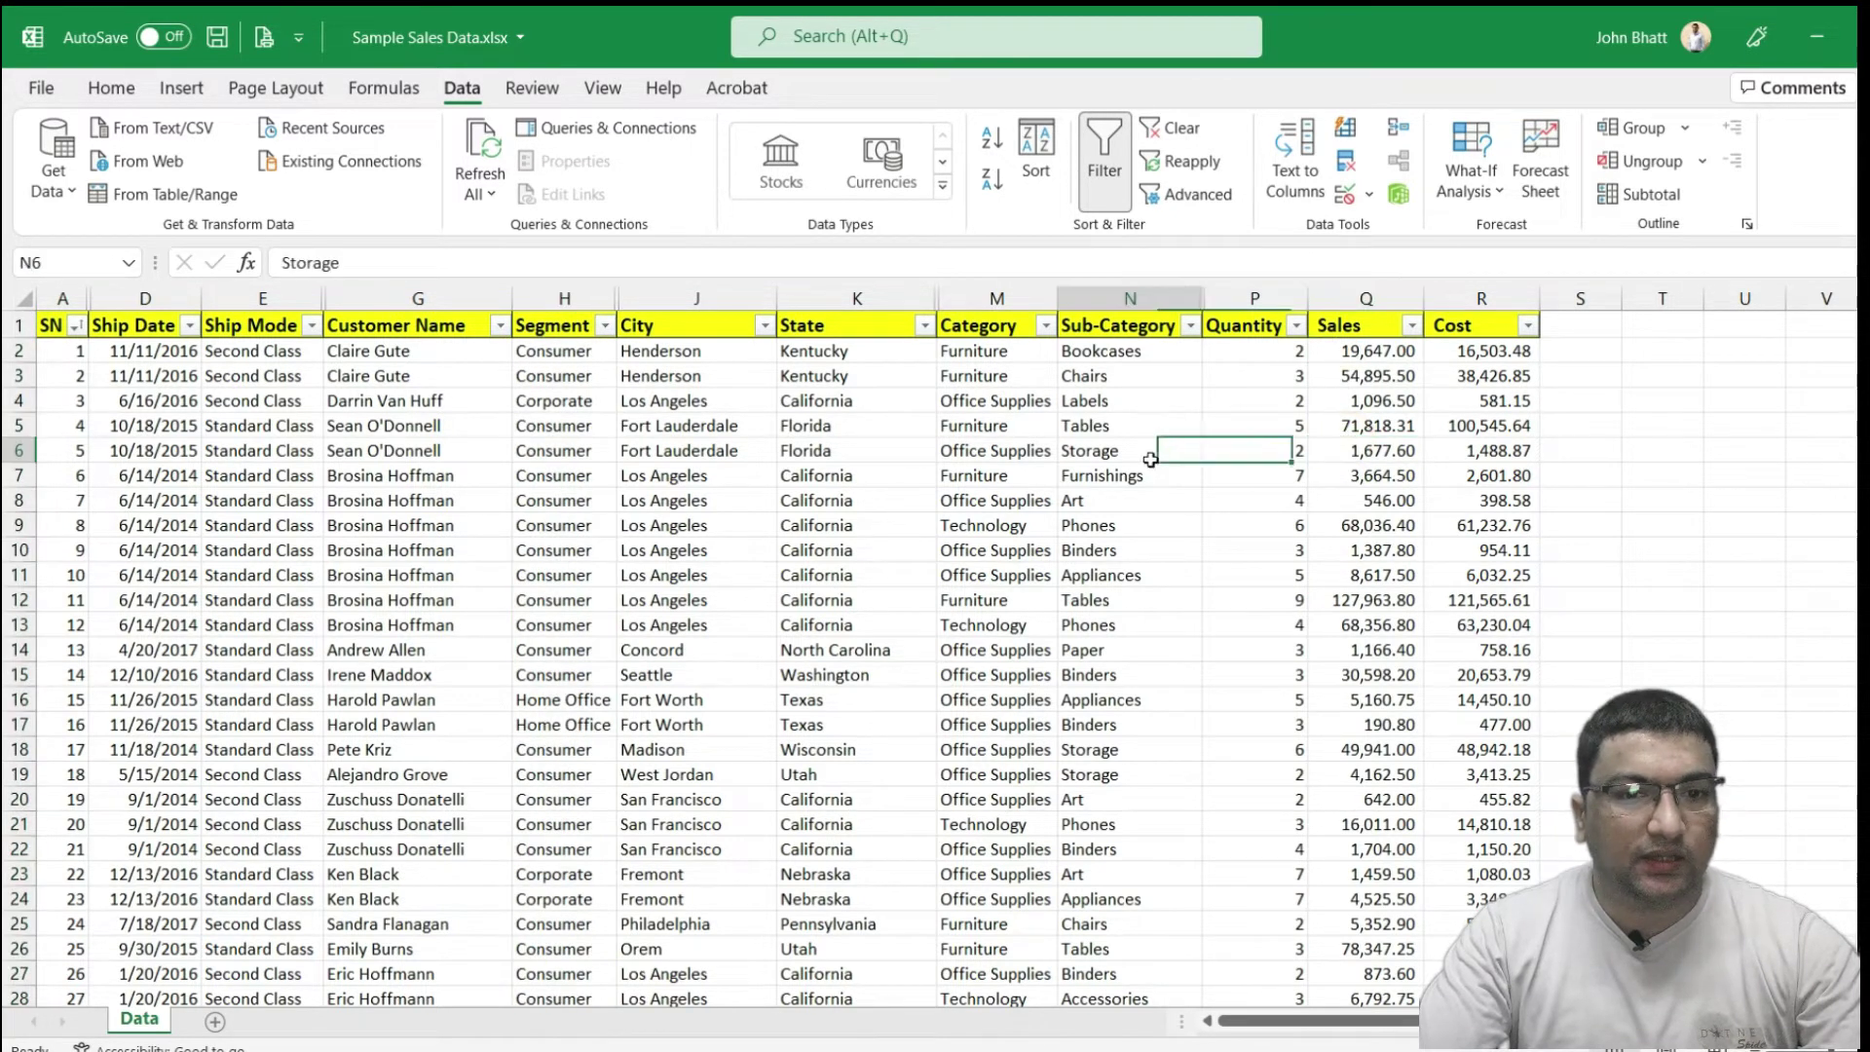
left_click(1363, 400)
left_click(571, 359)
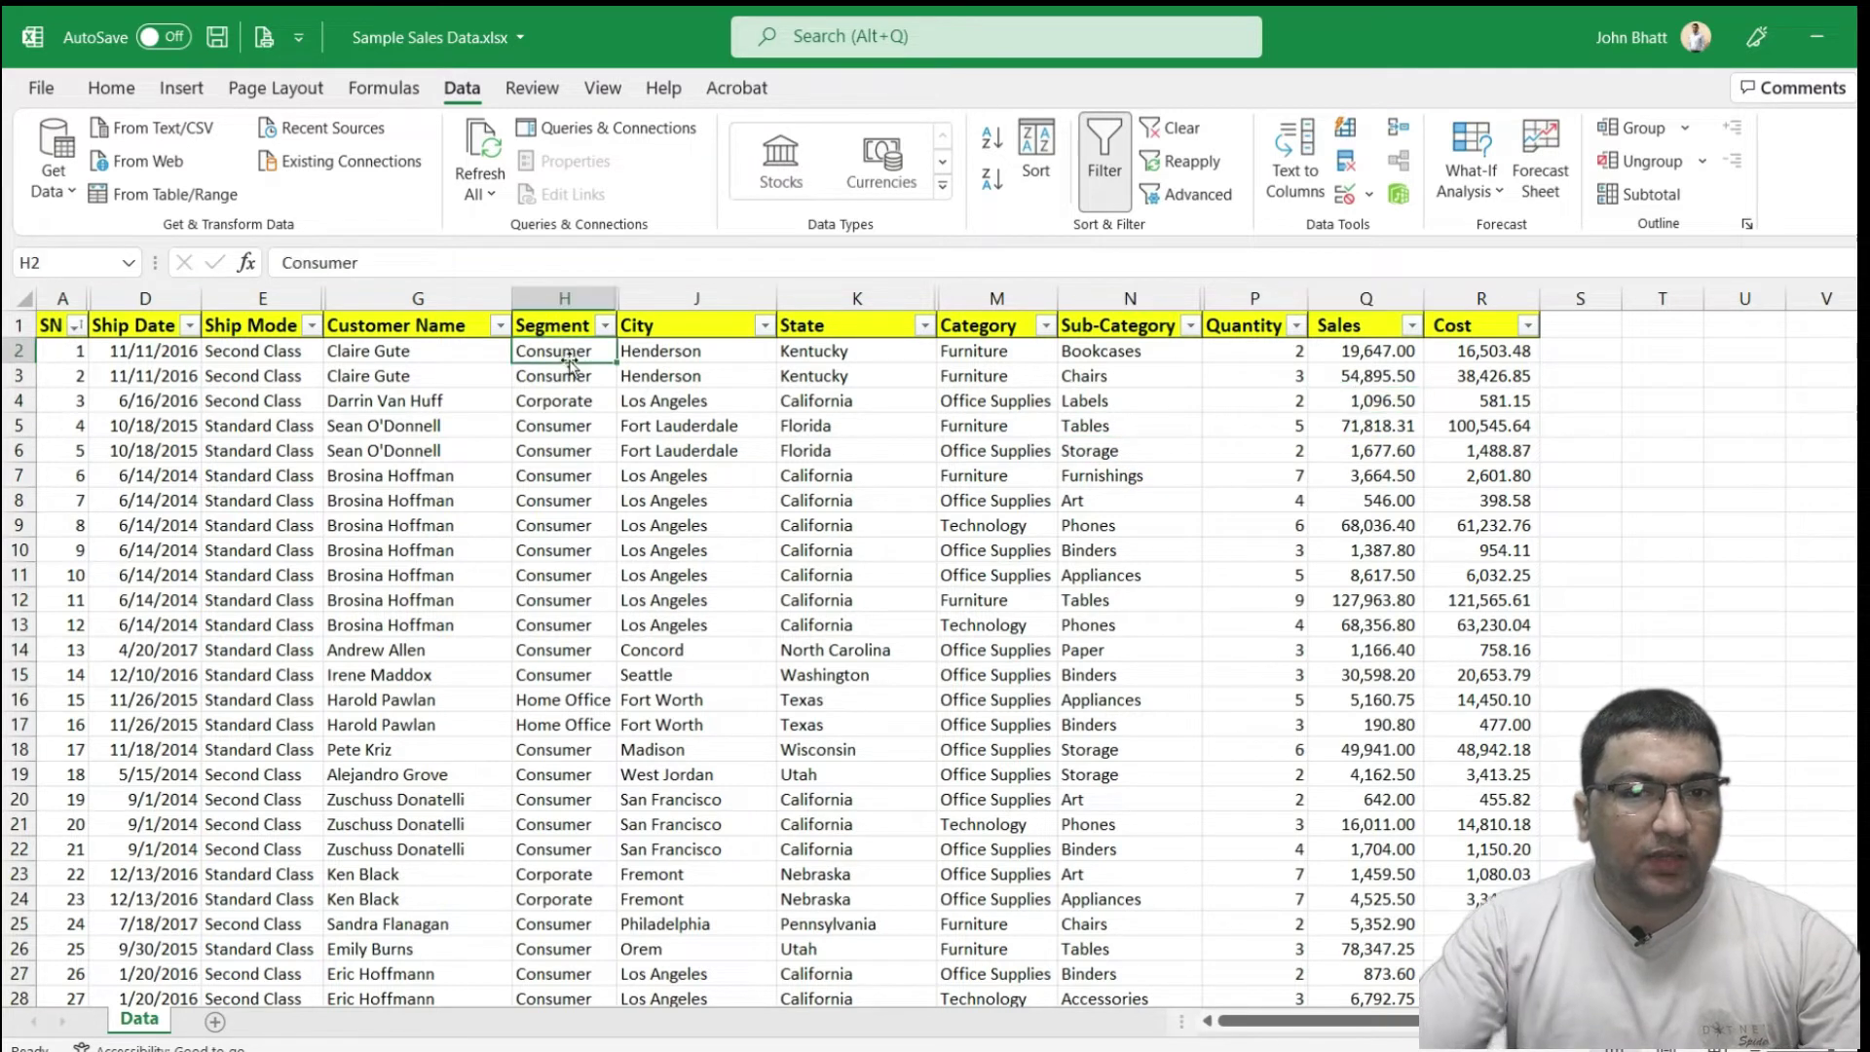
left_click(115, 88)
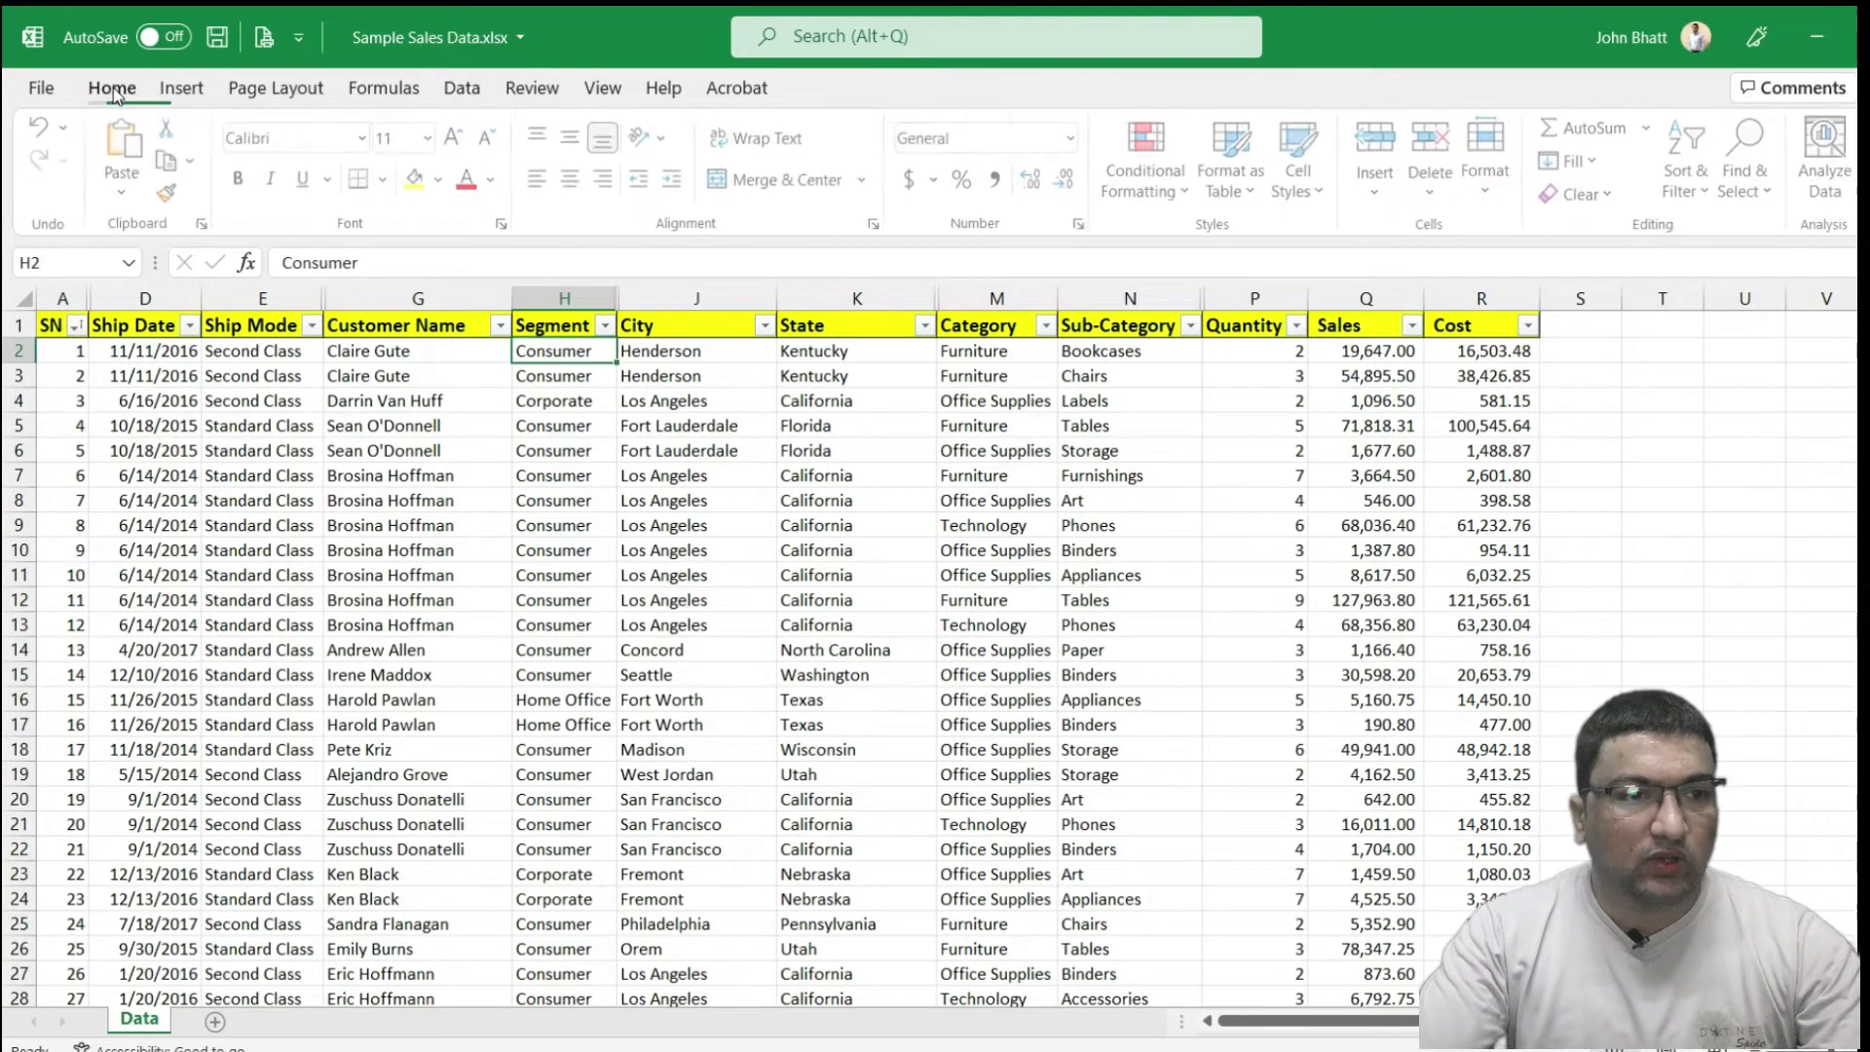
Bring up the Data tab and point out the Subtotal button in the Outline group
left_click(460, 90)
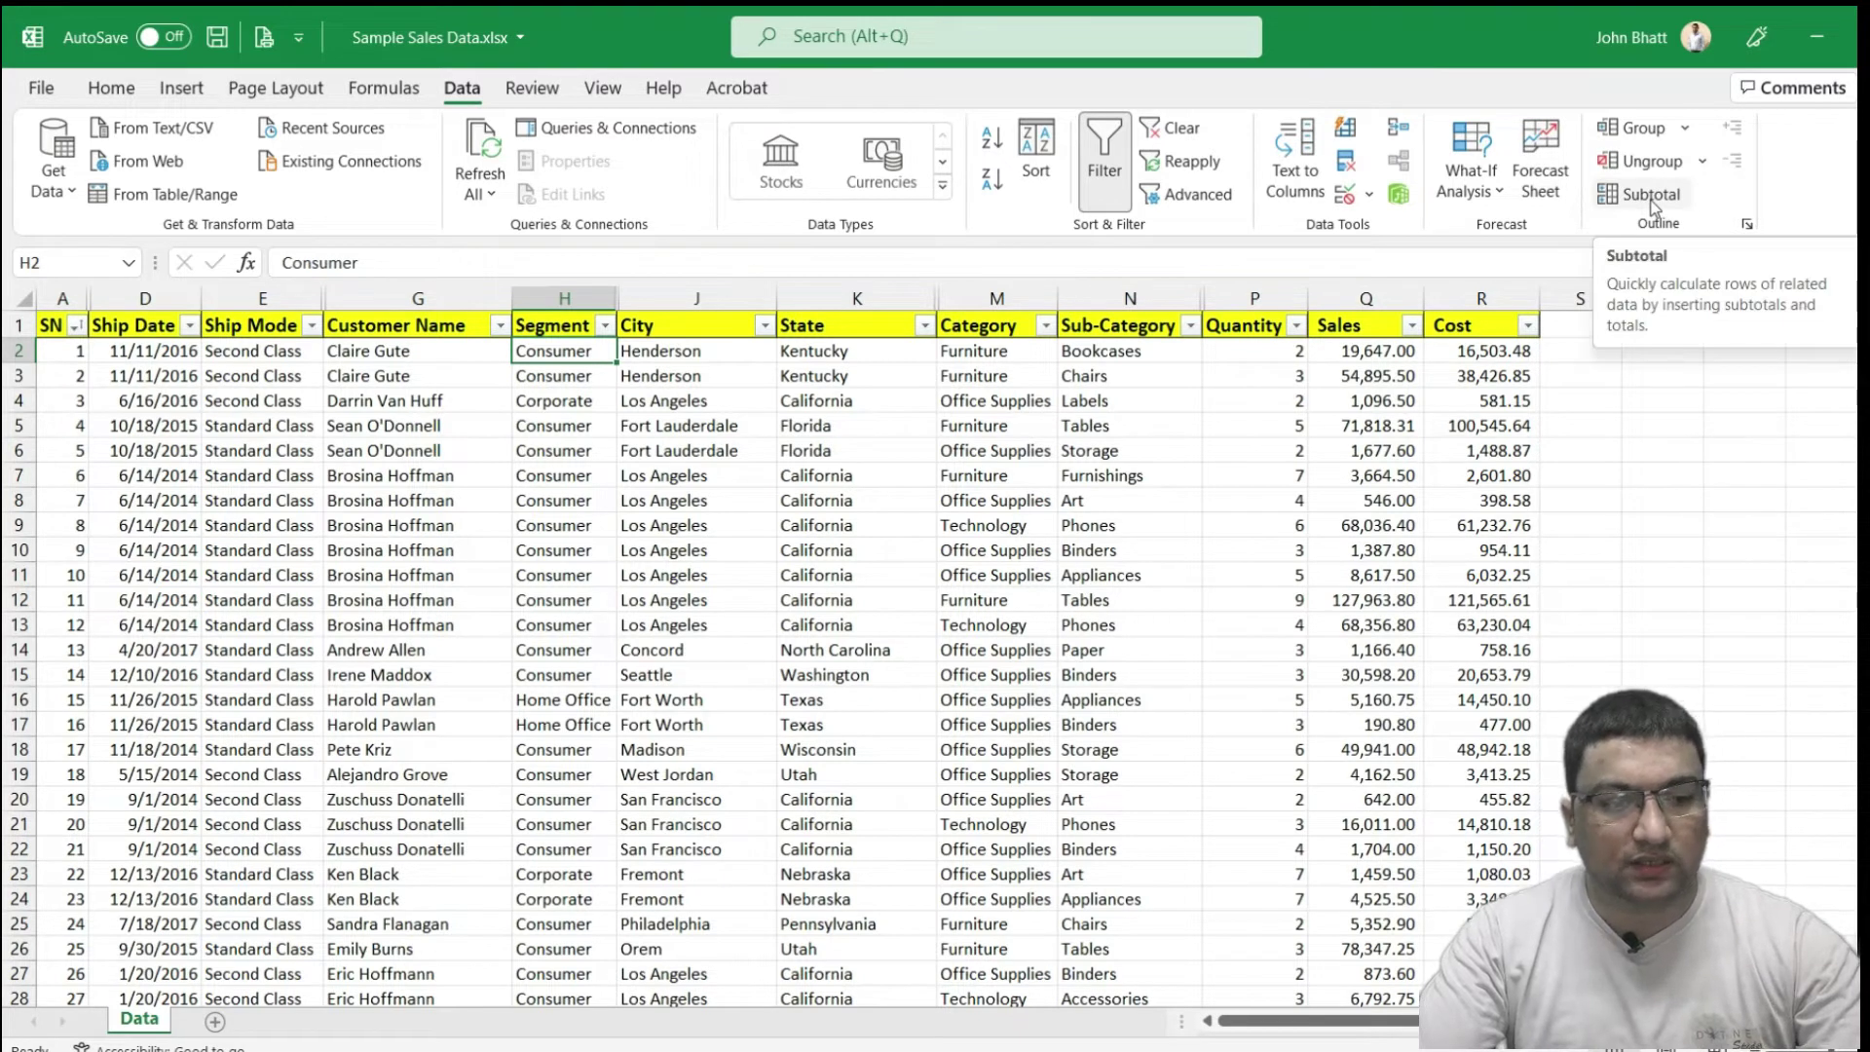
left_click(1651, 197)
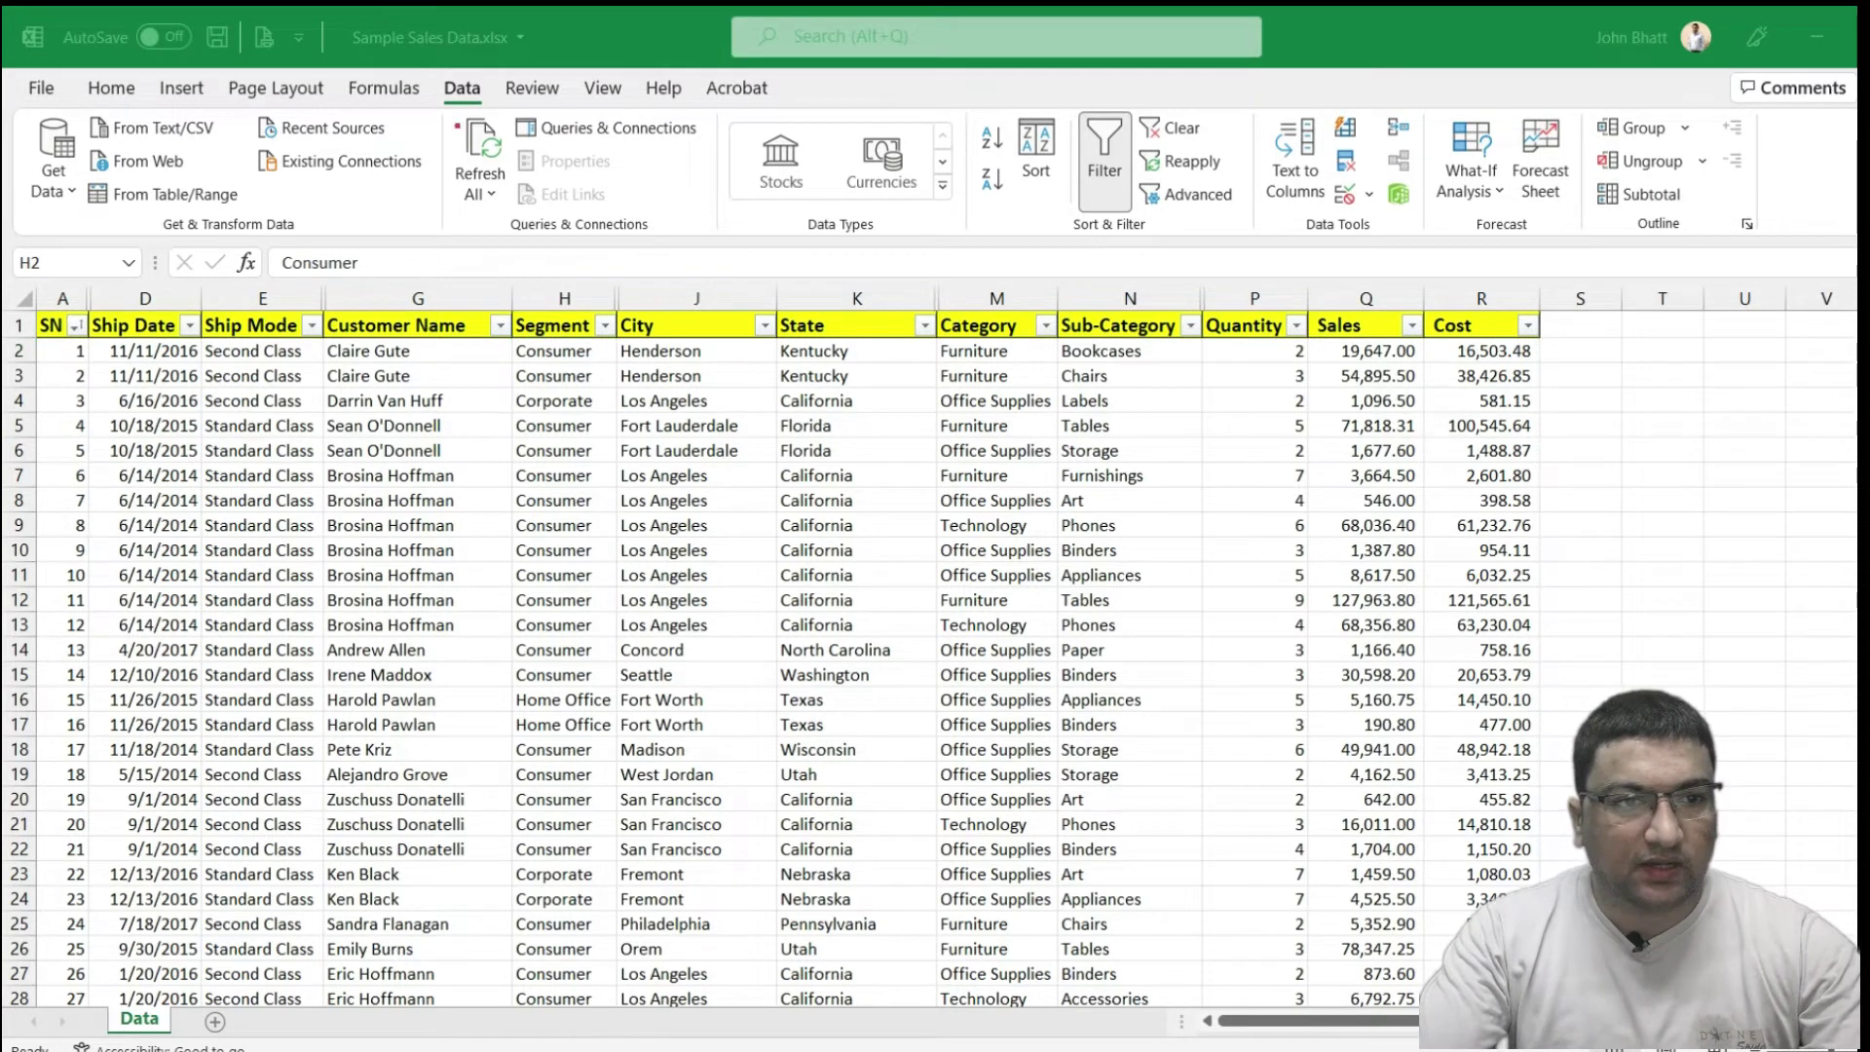
mouse_move(443, 119)
left_mouse_down()
mouse_move(504, 98)
mouse_move(453, 105)
mouse_move(1628, 244)
left_mouse_up()
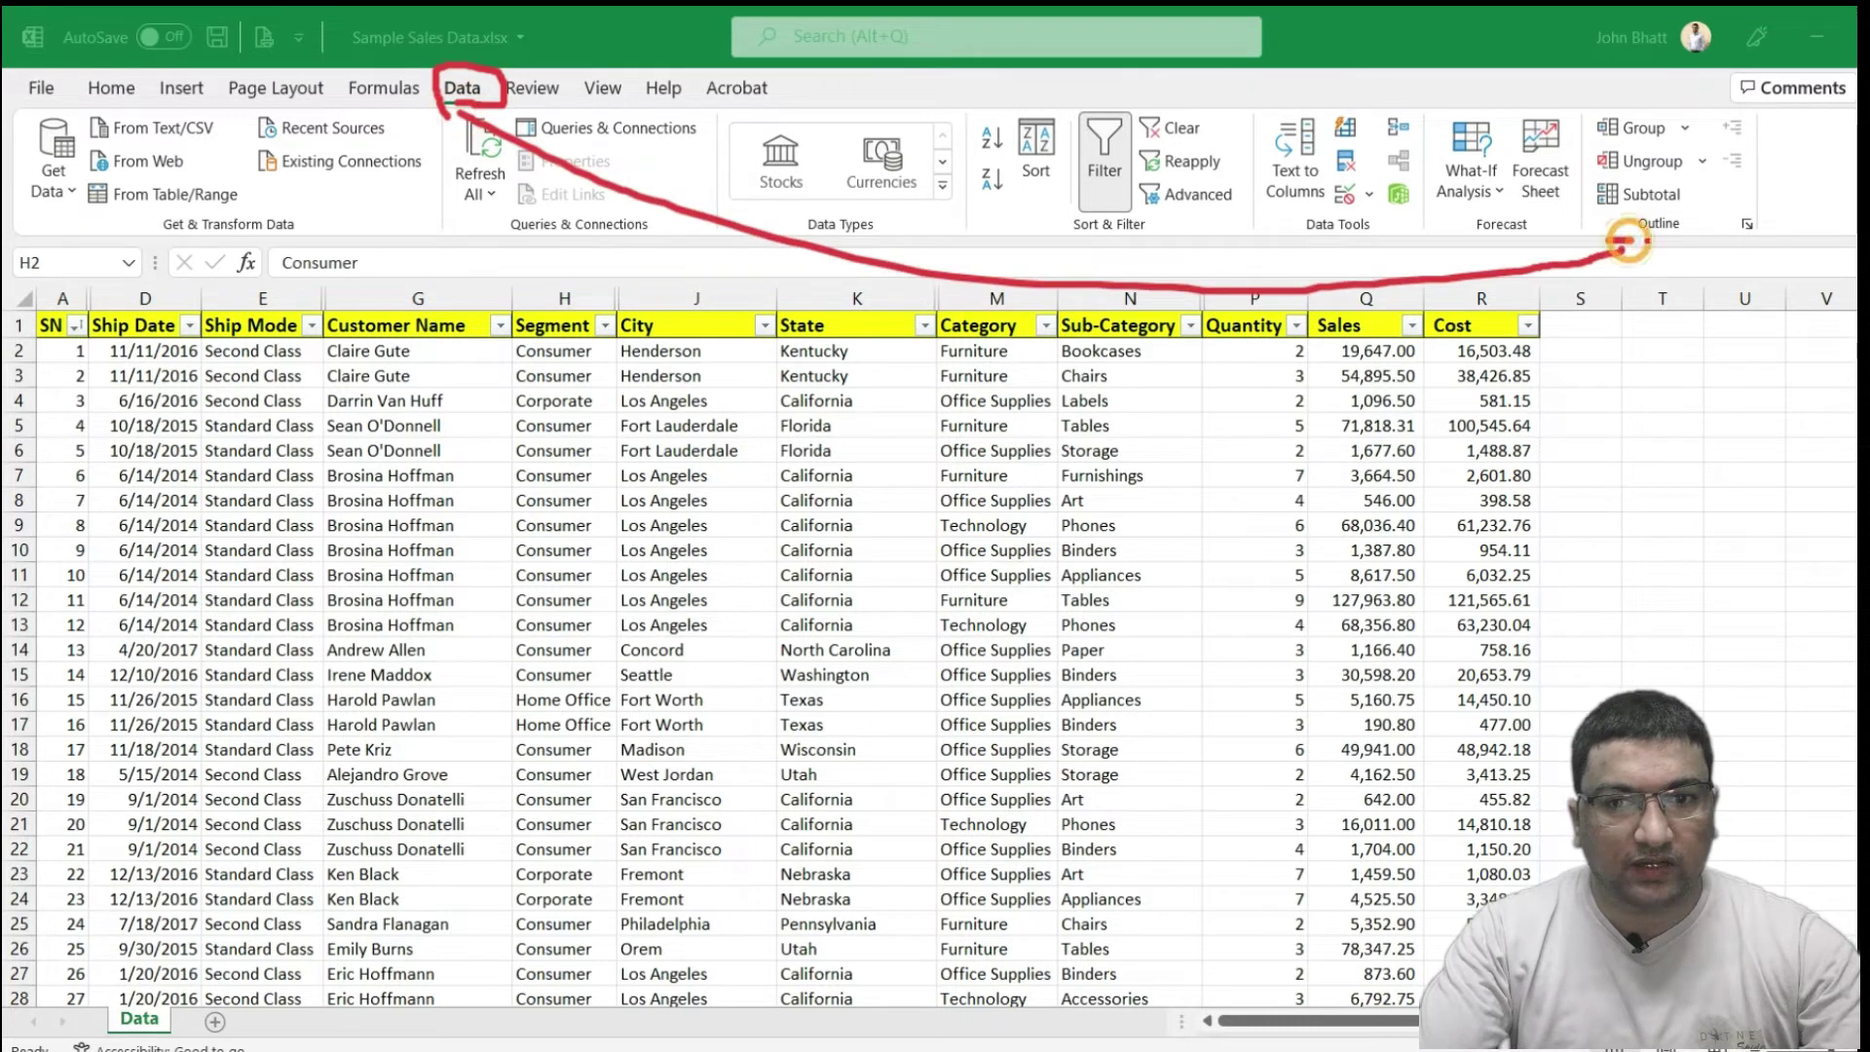
left_click_drag(1607, 244, 1636, 261)
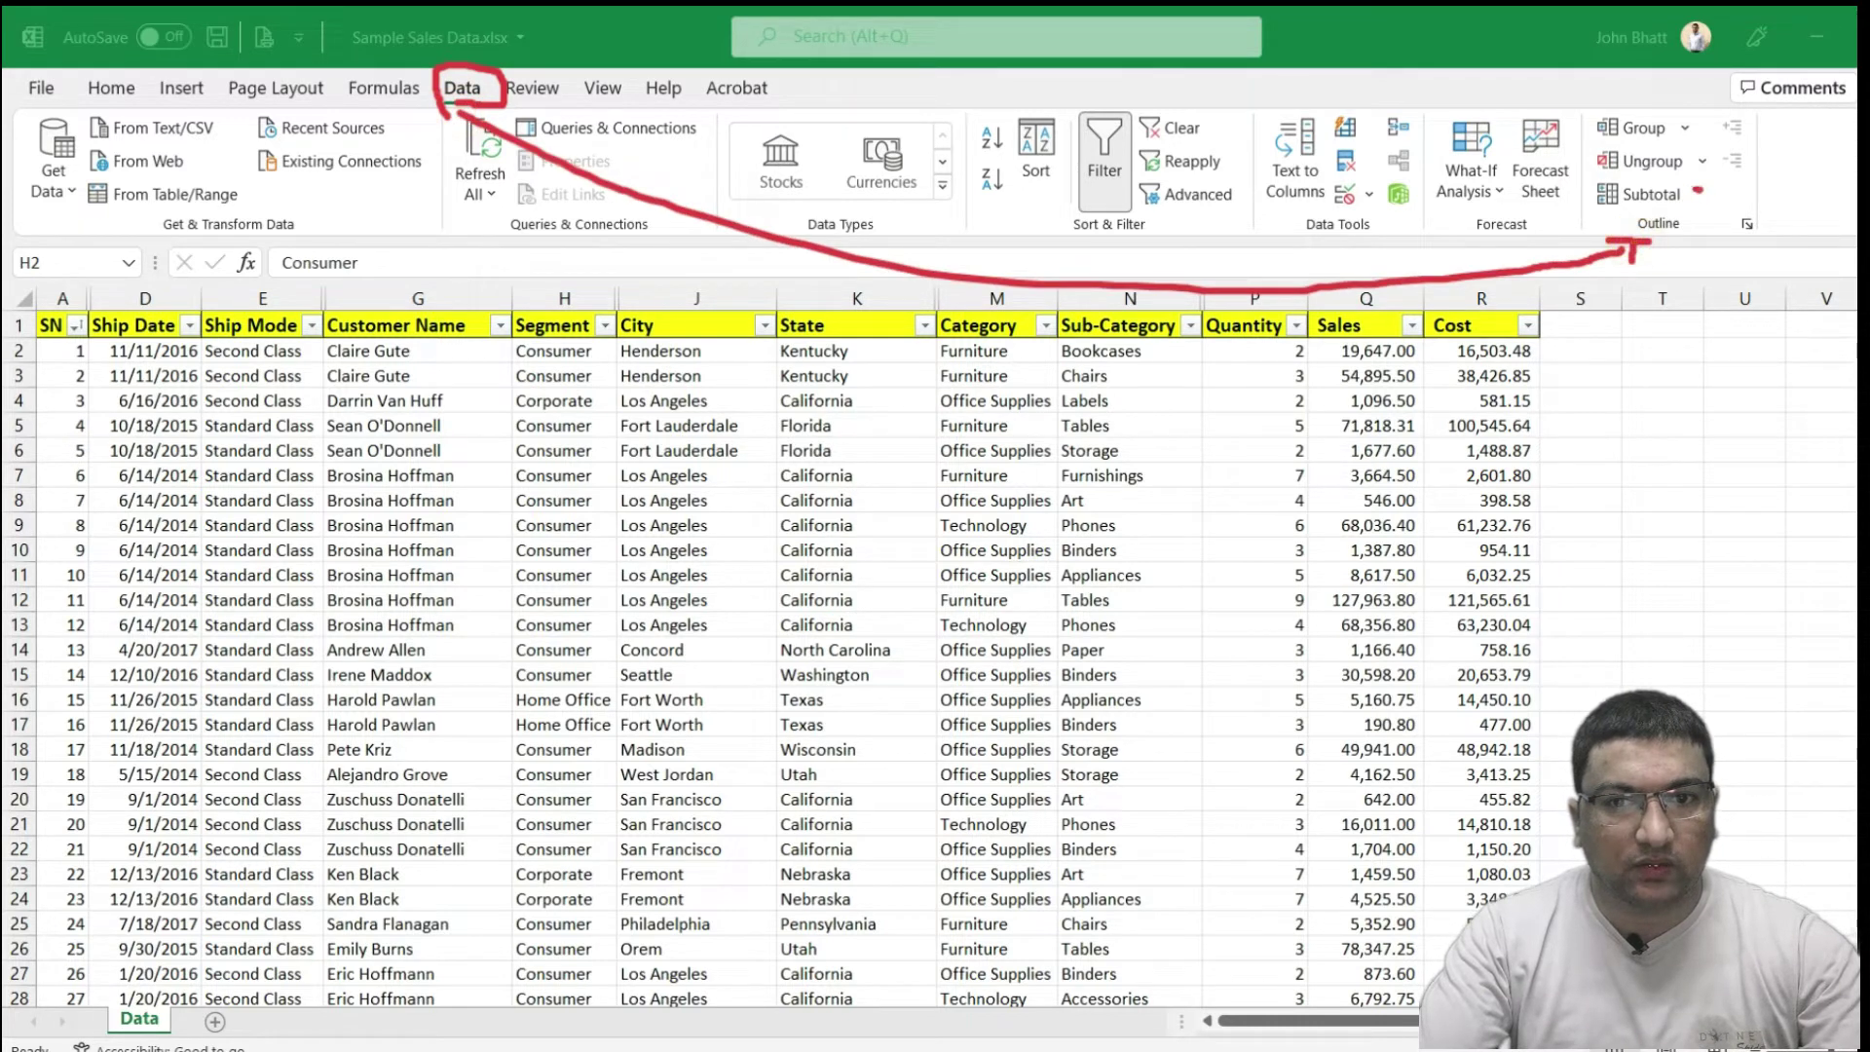
mouse_move(1697, 191)
left_mouse_down()
mouse_move(1622, 181)
mouse_move(1582, 203)
mouse_move(1699, 214)
mouse_move(1686, 193)
left_mouse_up()
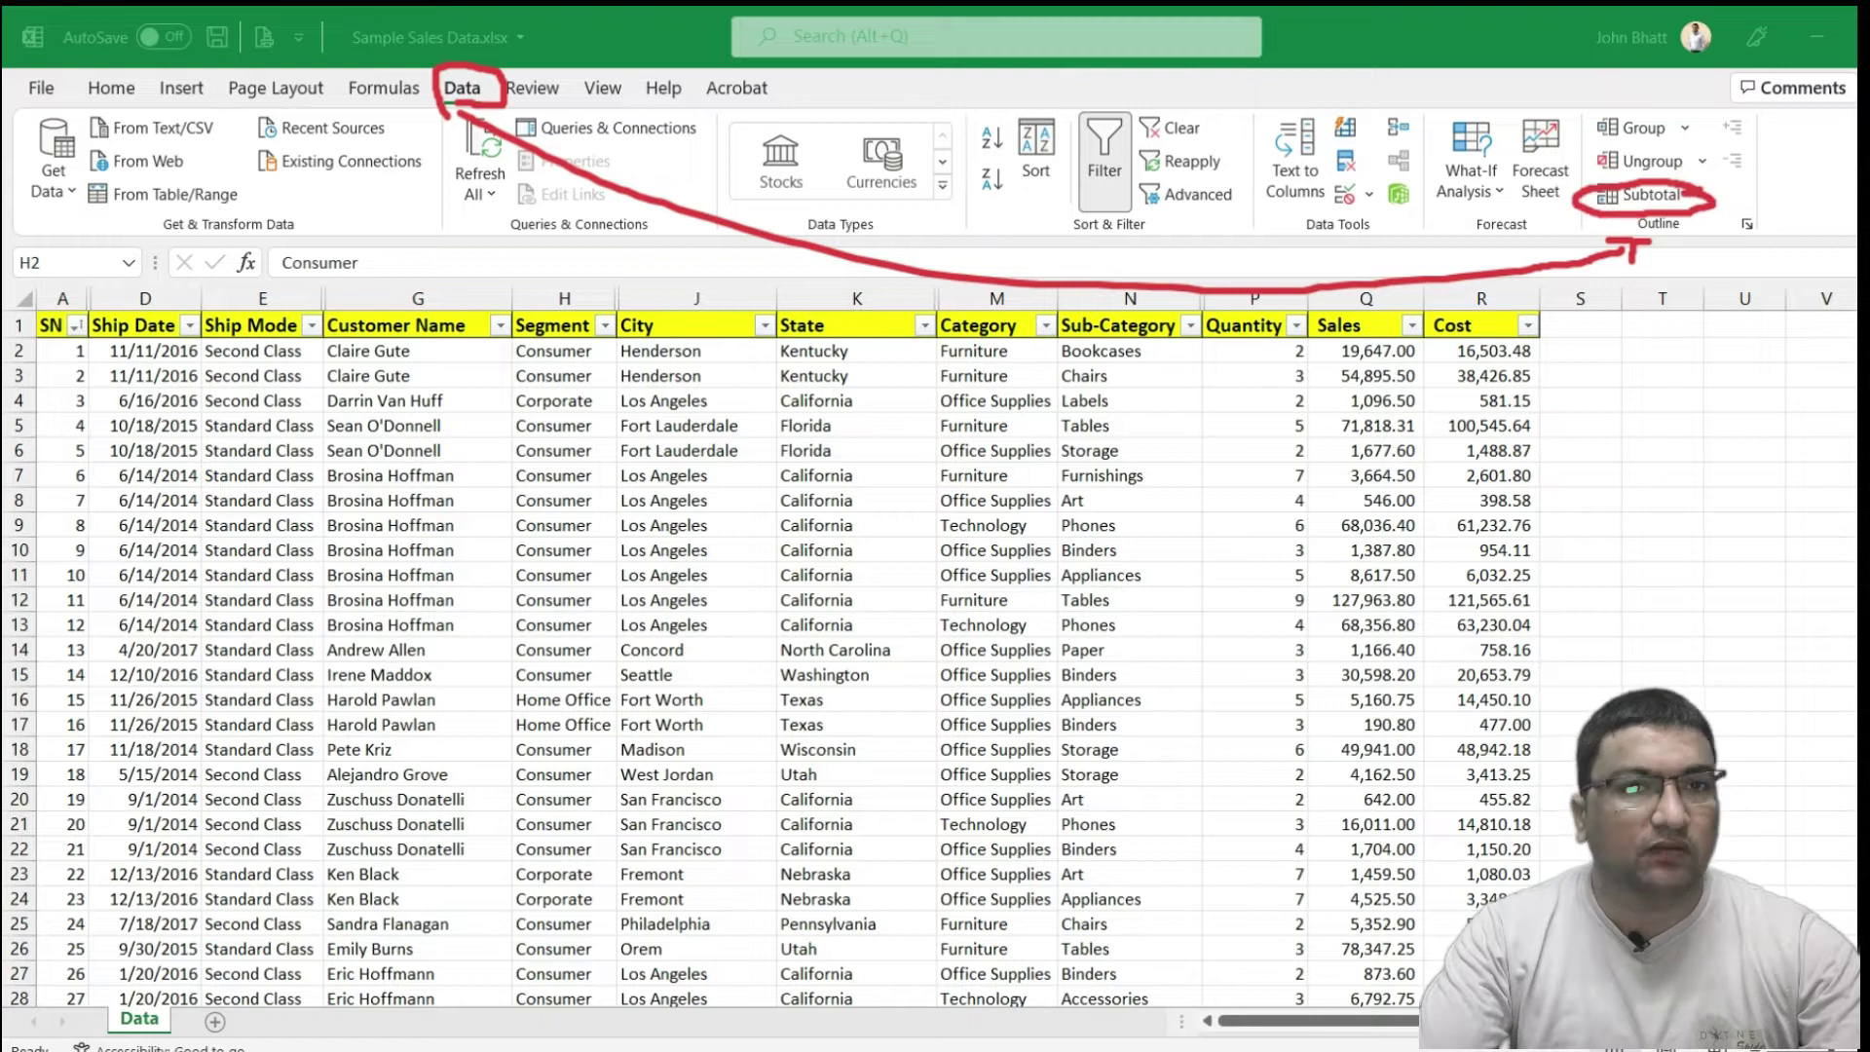
key("Escape")
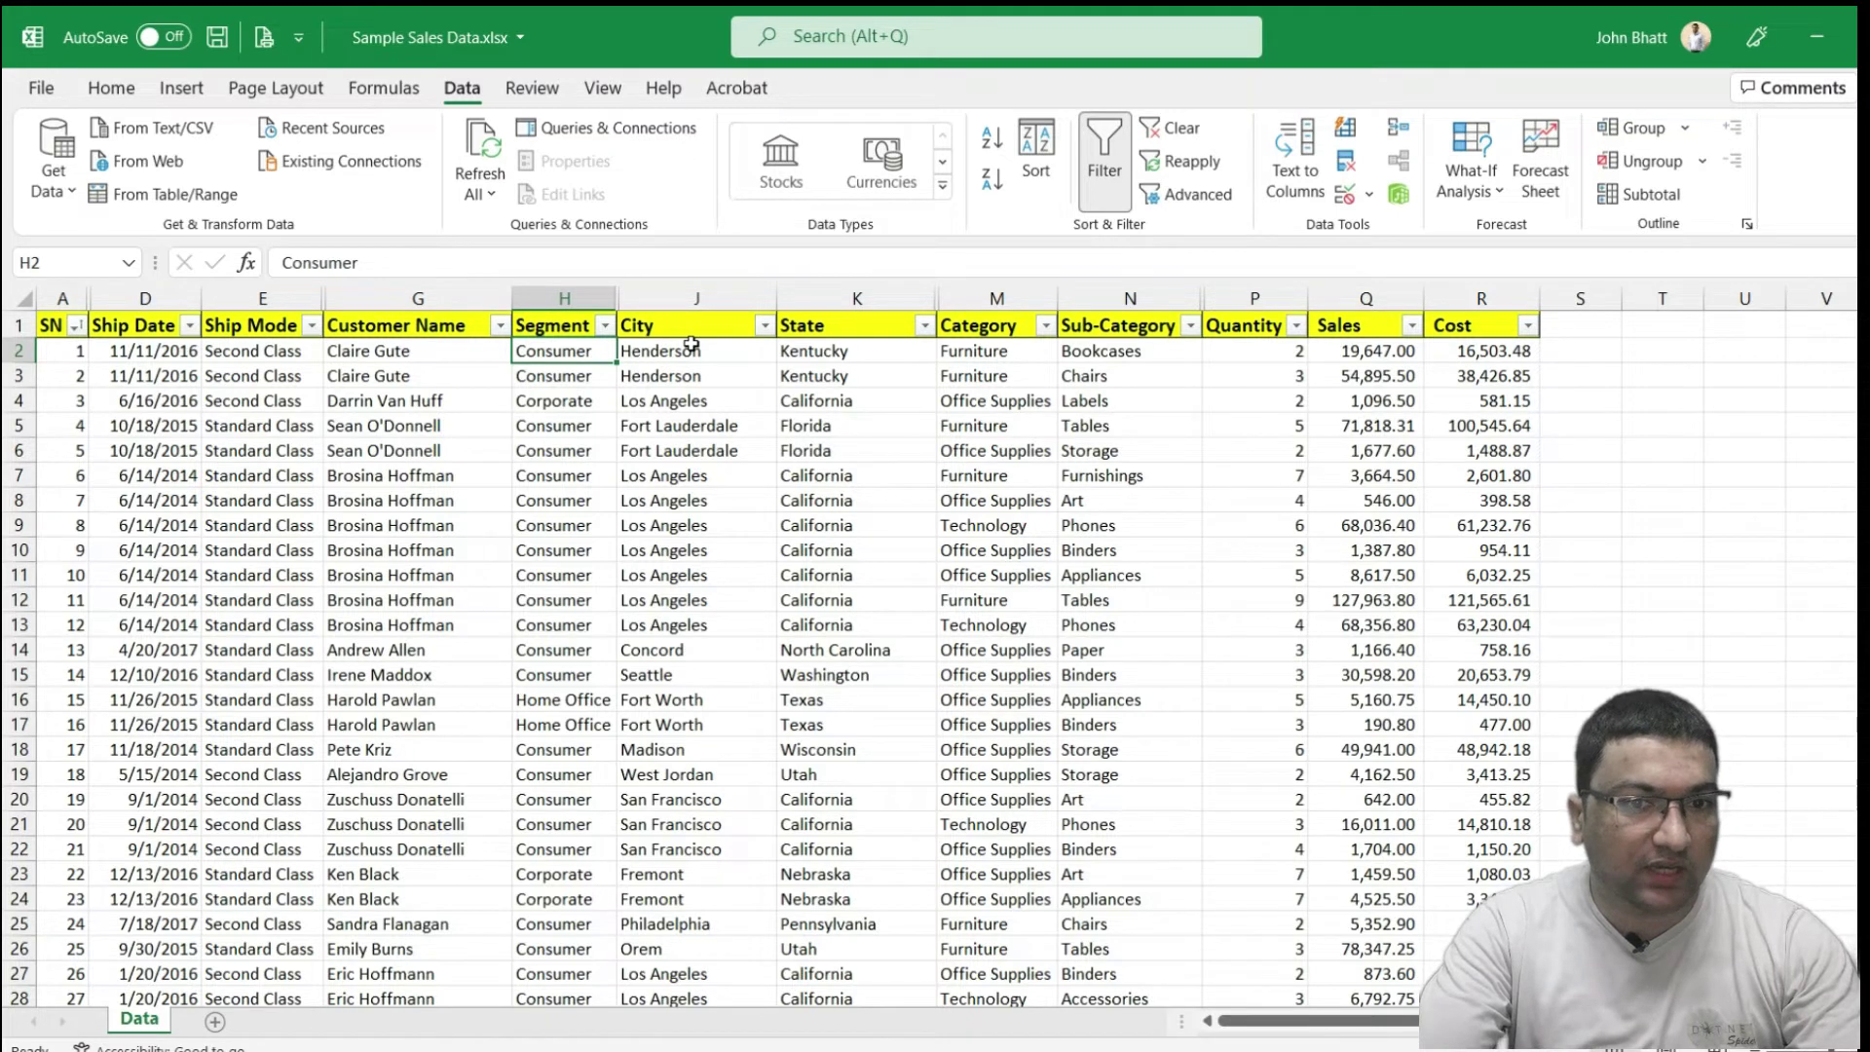
Filter the Segment column so only Consumer rows are shown
left_click(699, 325)
left_click(714, 421)
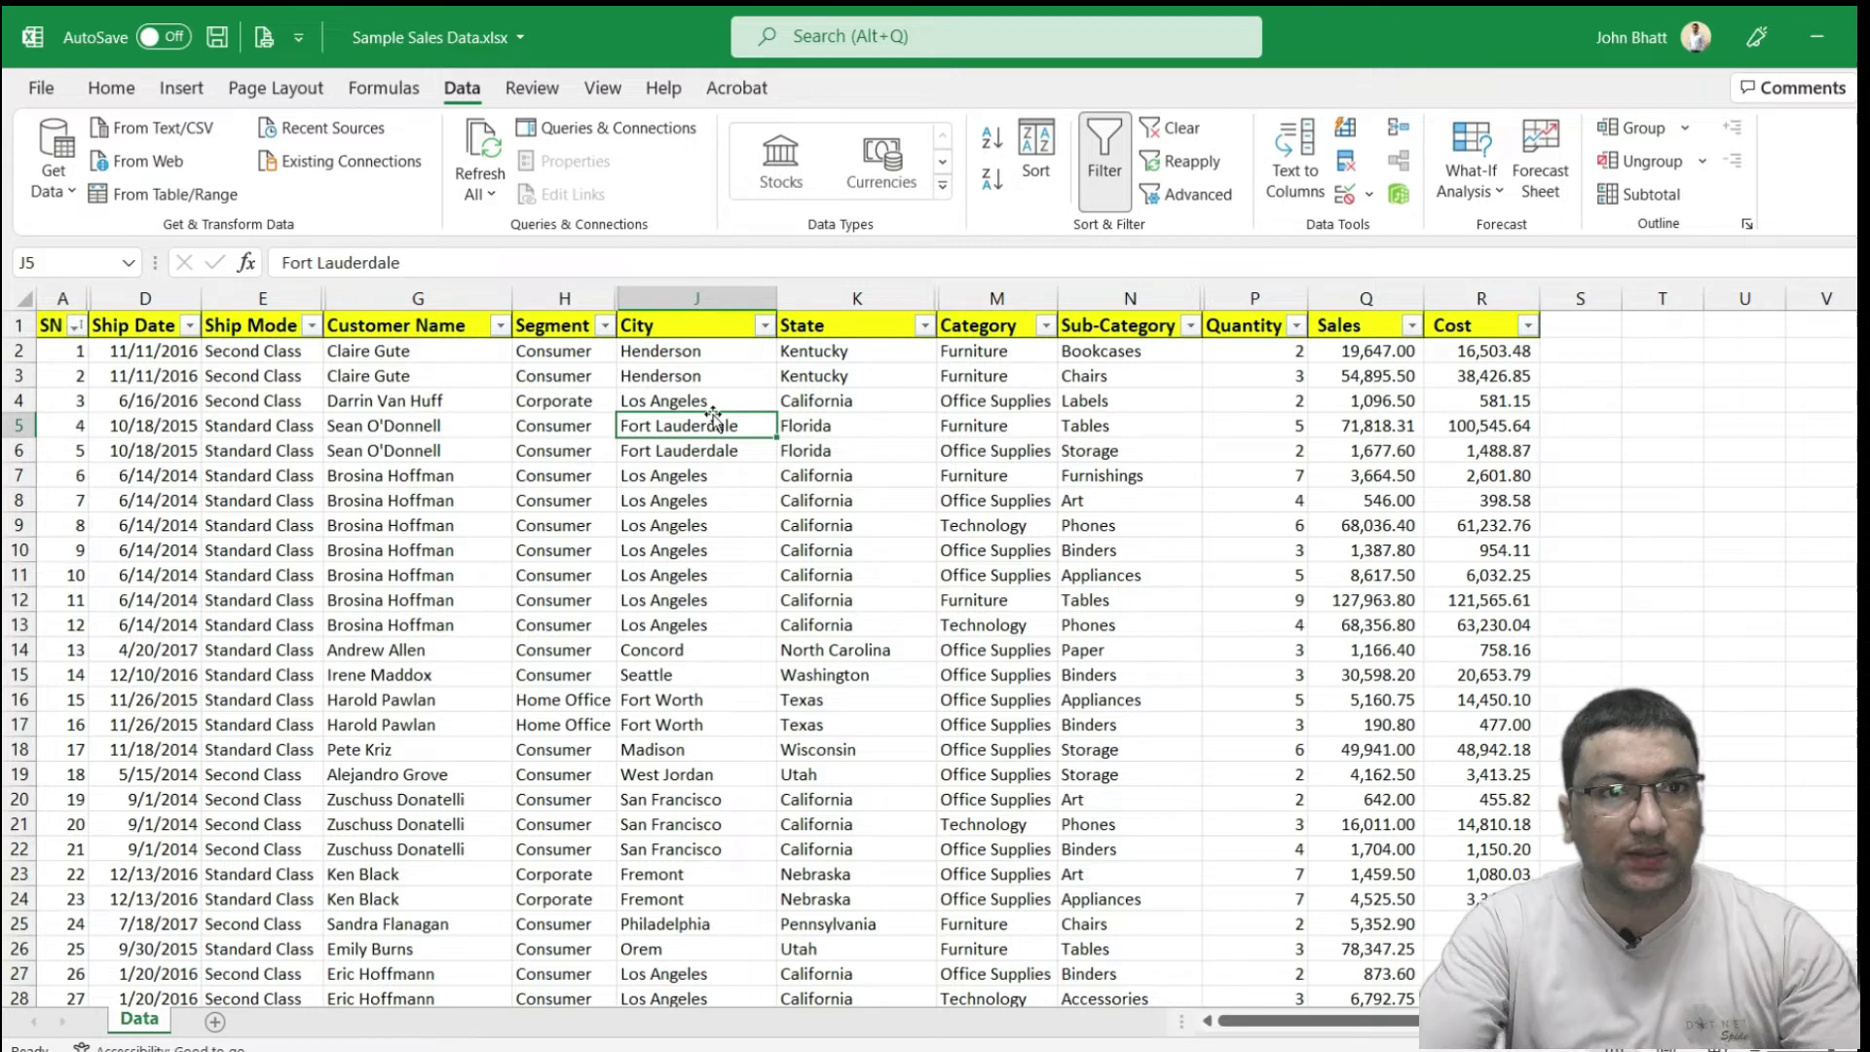
left_click(555, 376)
left_click(604, 325)
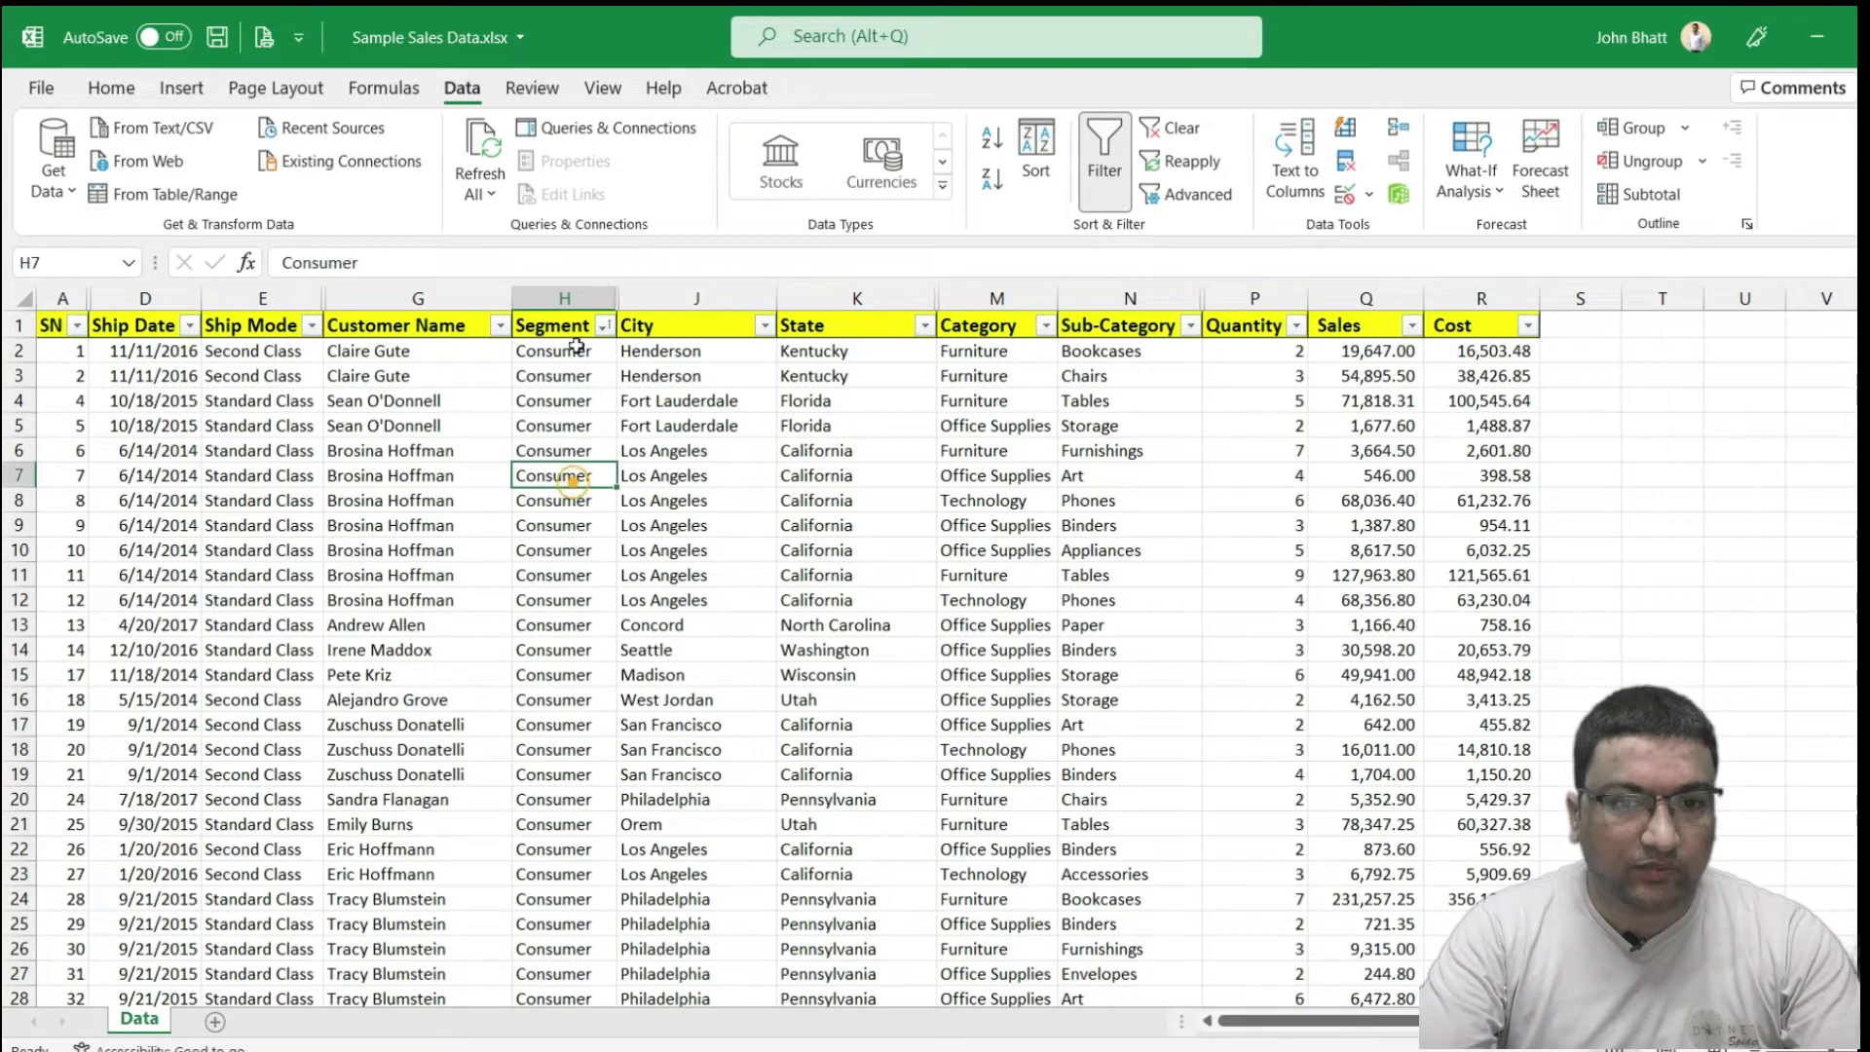
left_click(1475, 407)
left_click(562, 400)
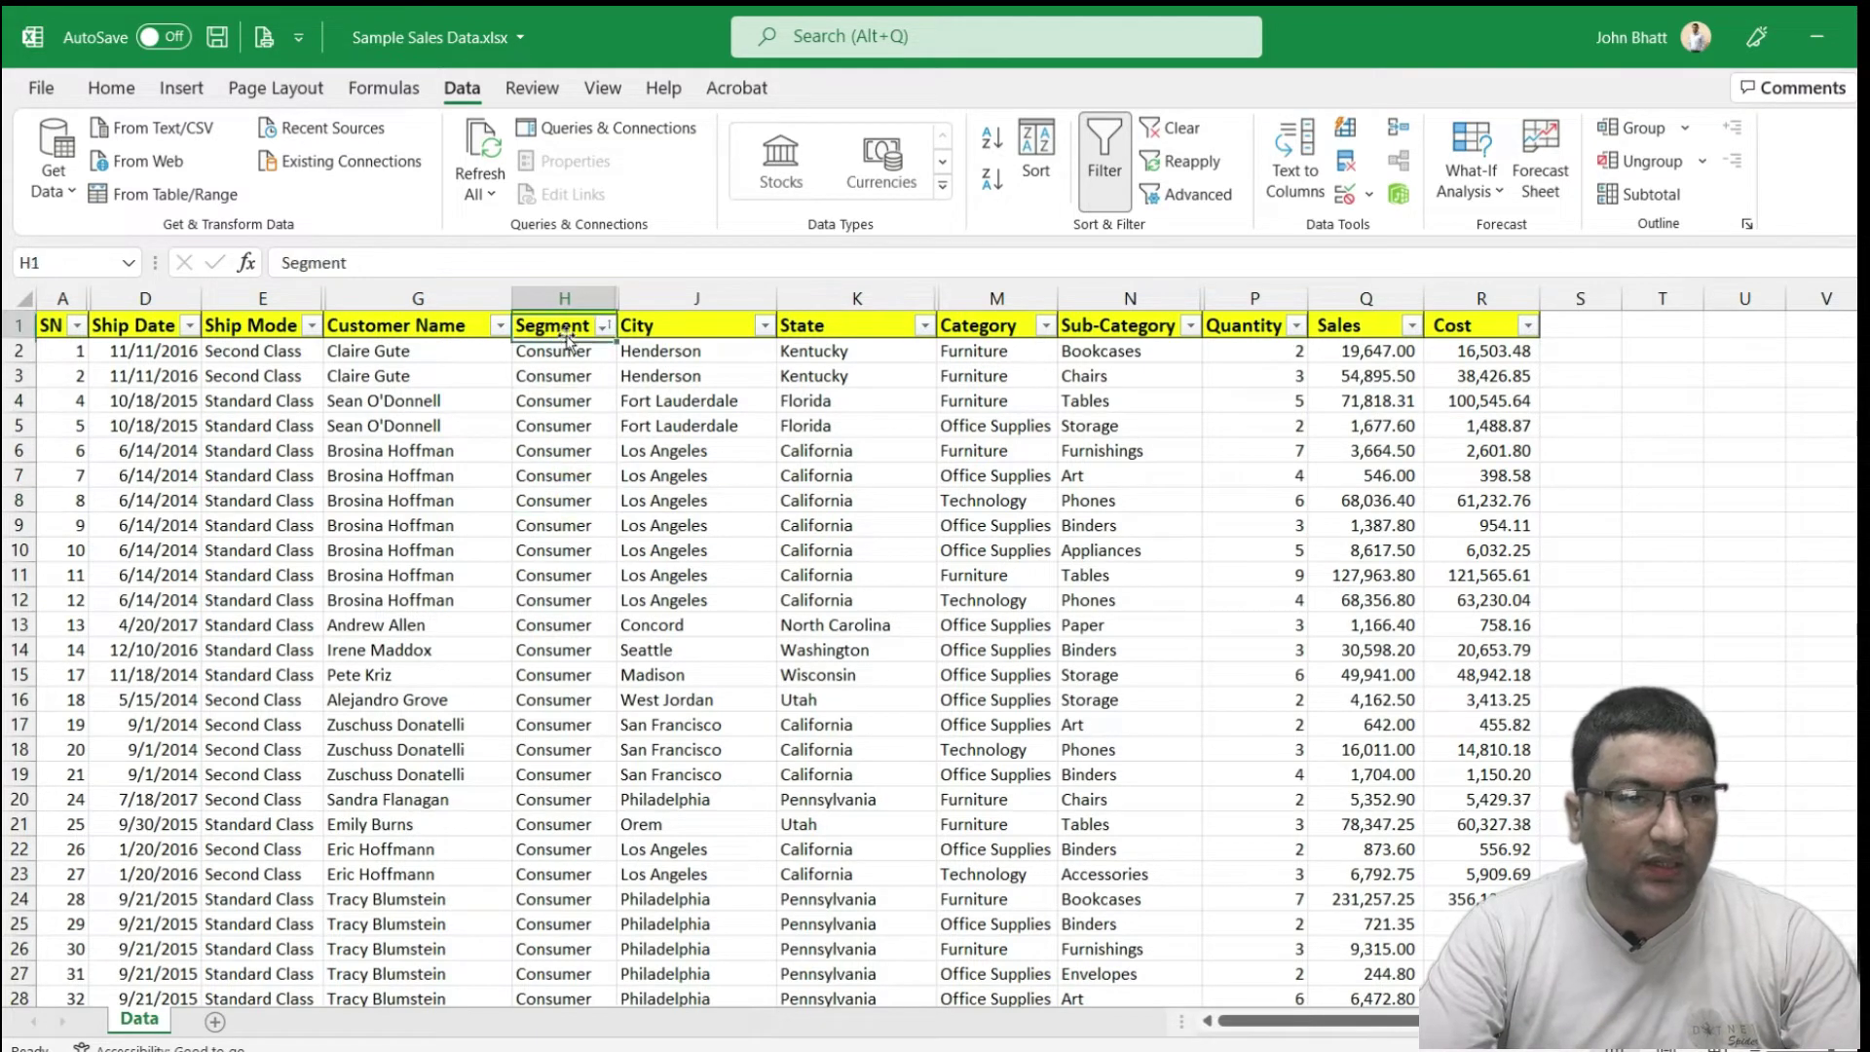
left_click(567, 399)
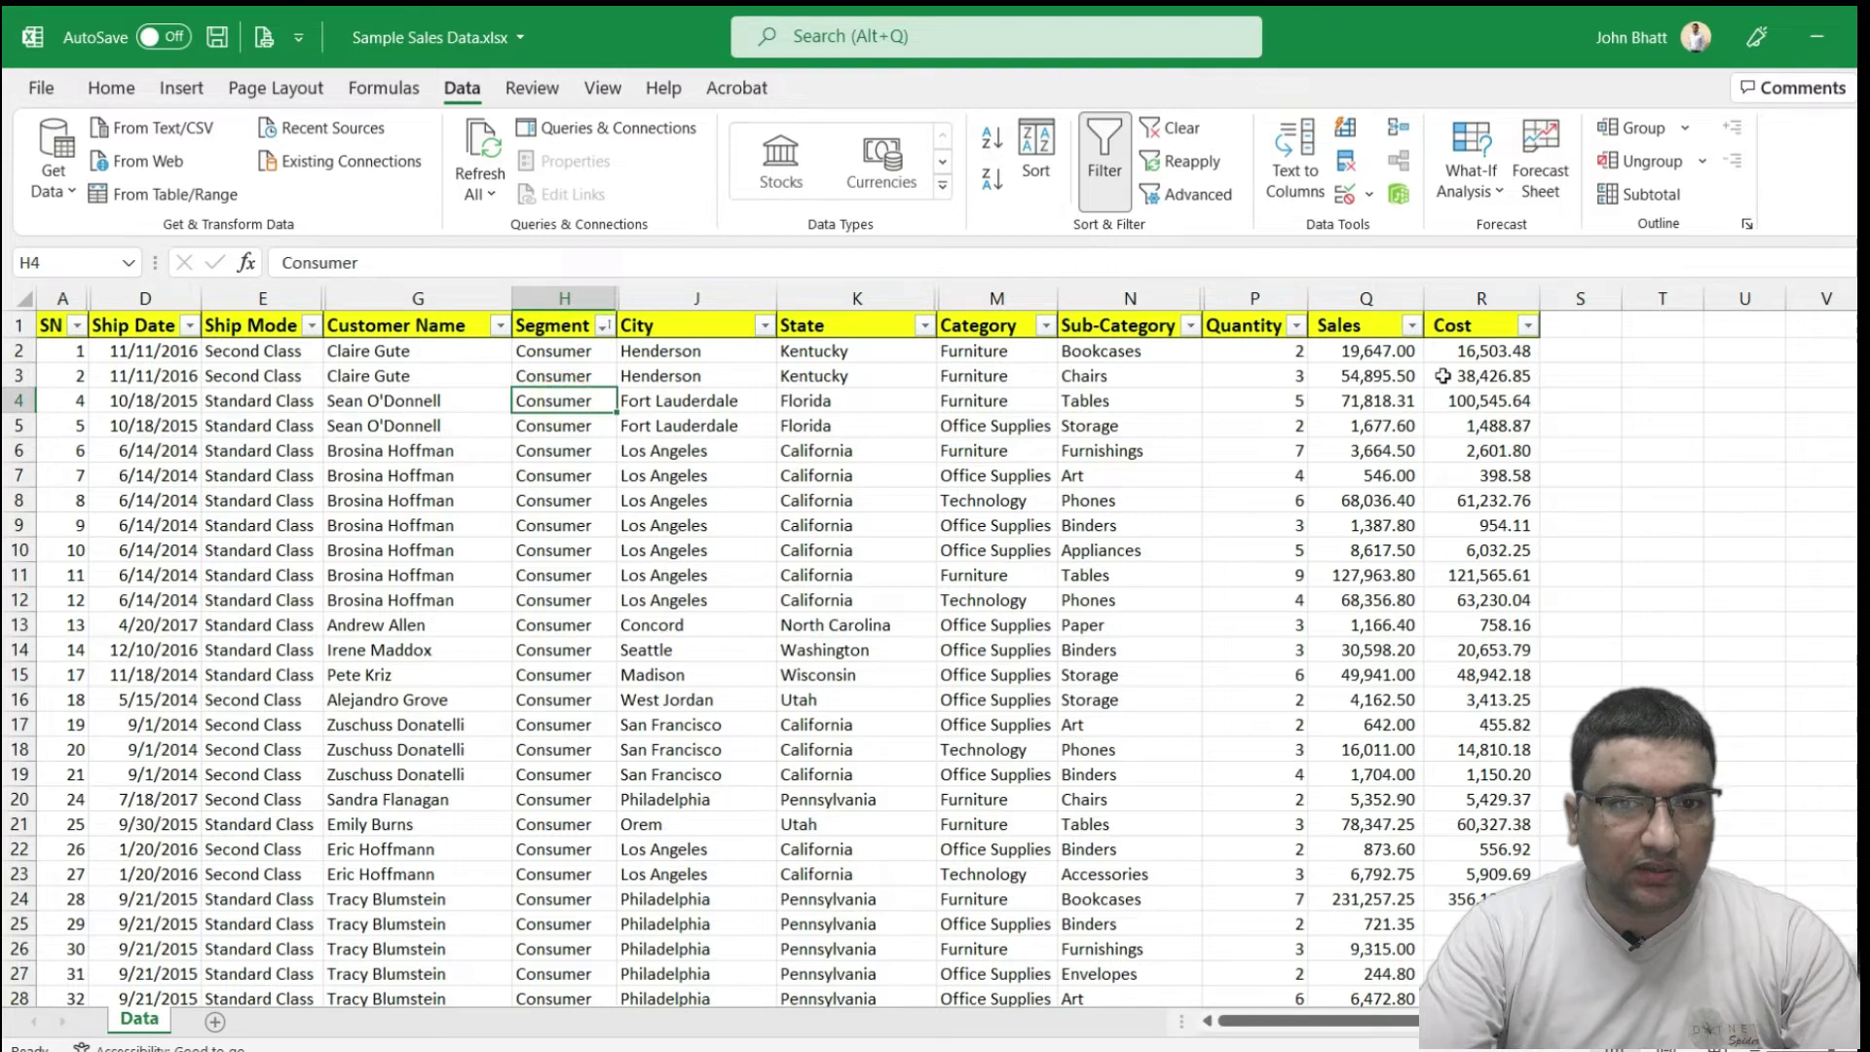
Select a cell inside the sales data and open the Subtotal dialog
left_click(1342, 325)
left_click(1369, 458)
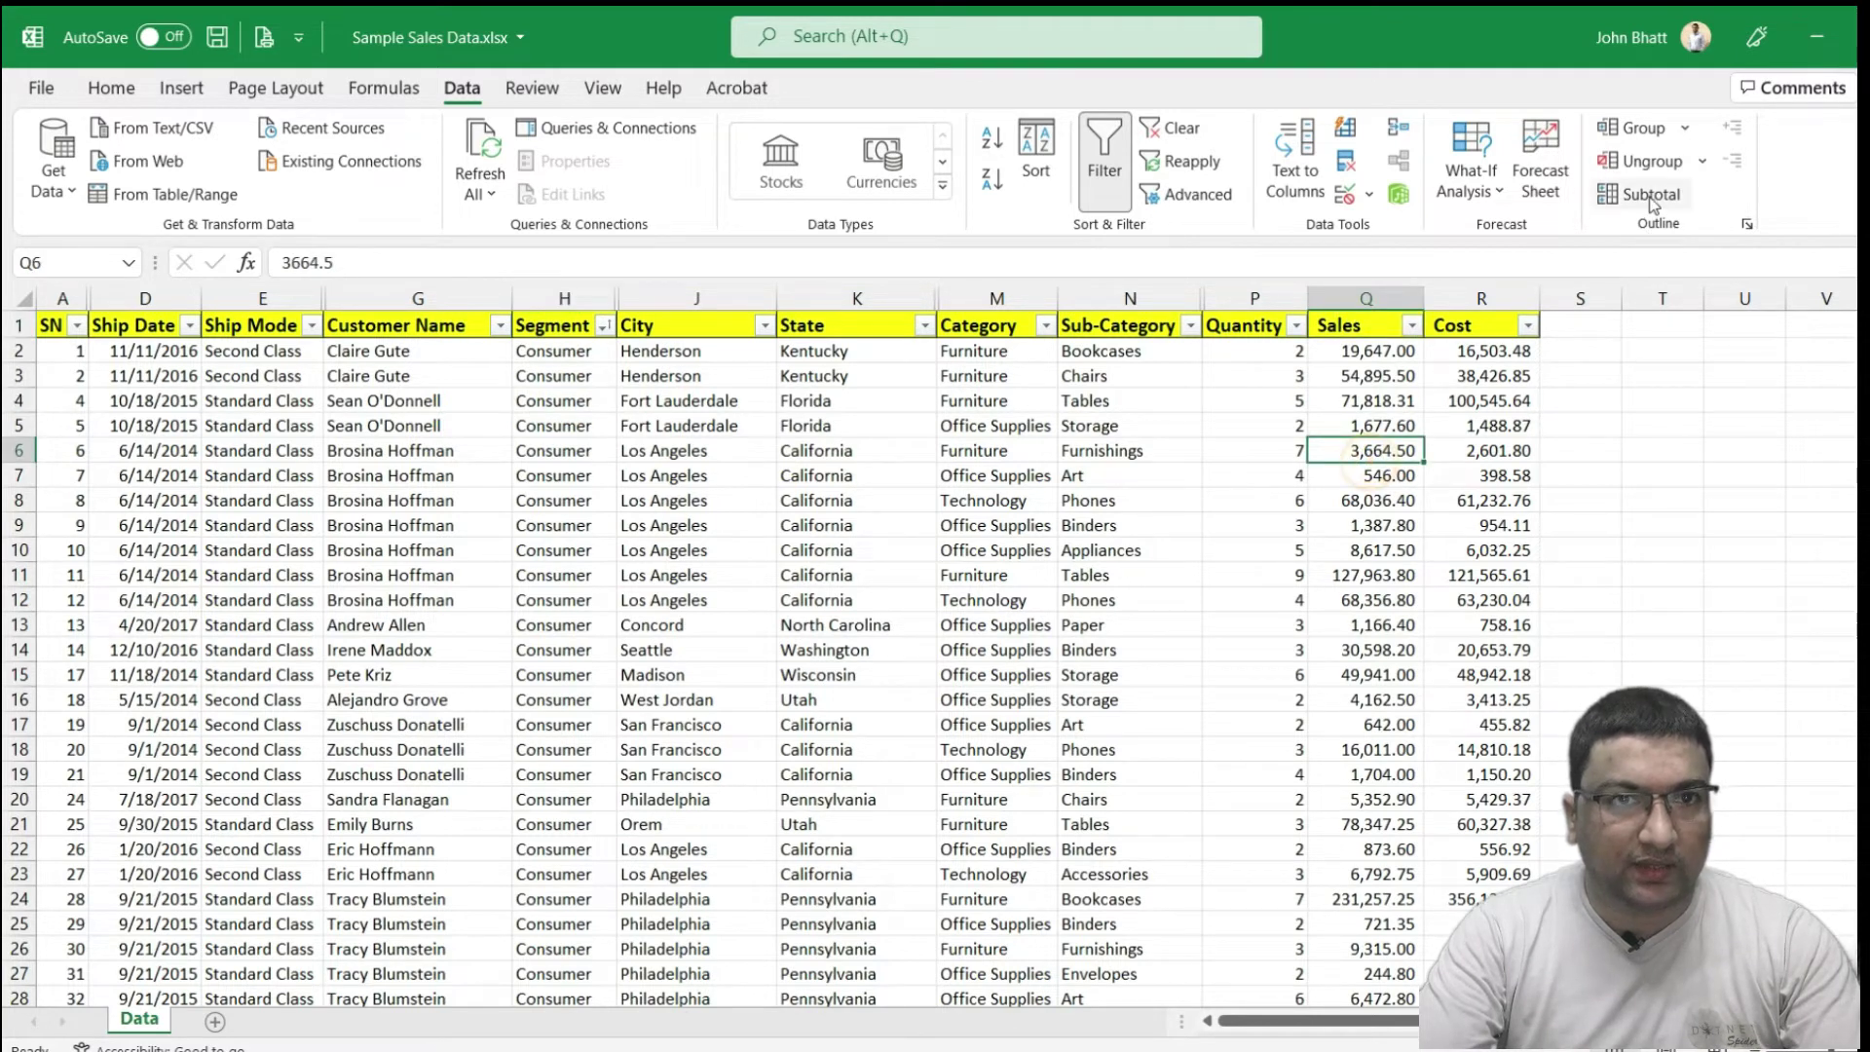
left_click(813, 400)
left_click(813, 549)
left_click(699, 521)
left_click(709, 407)
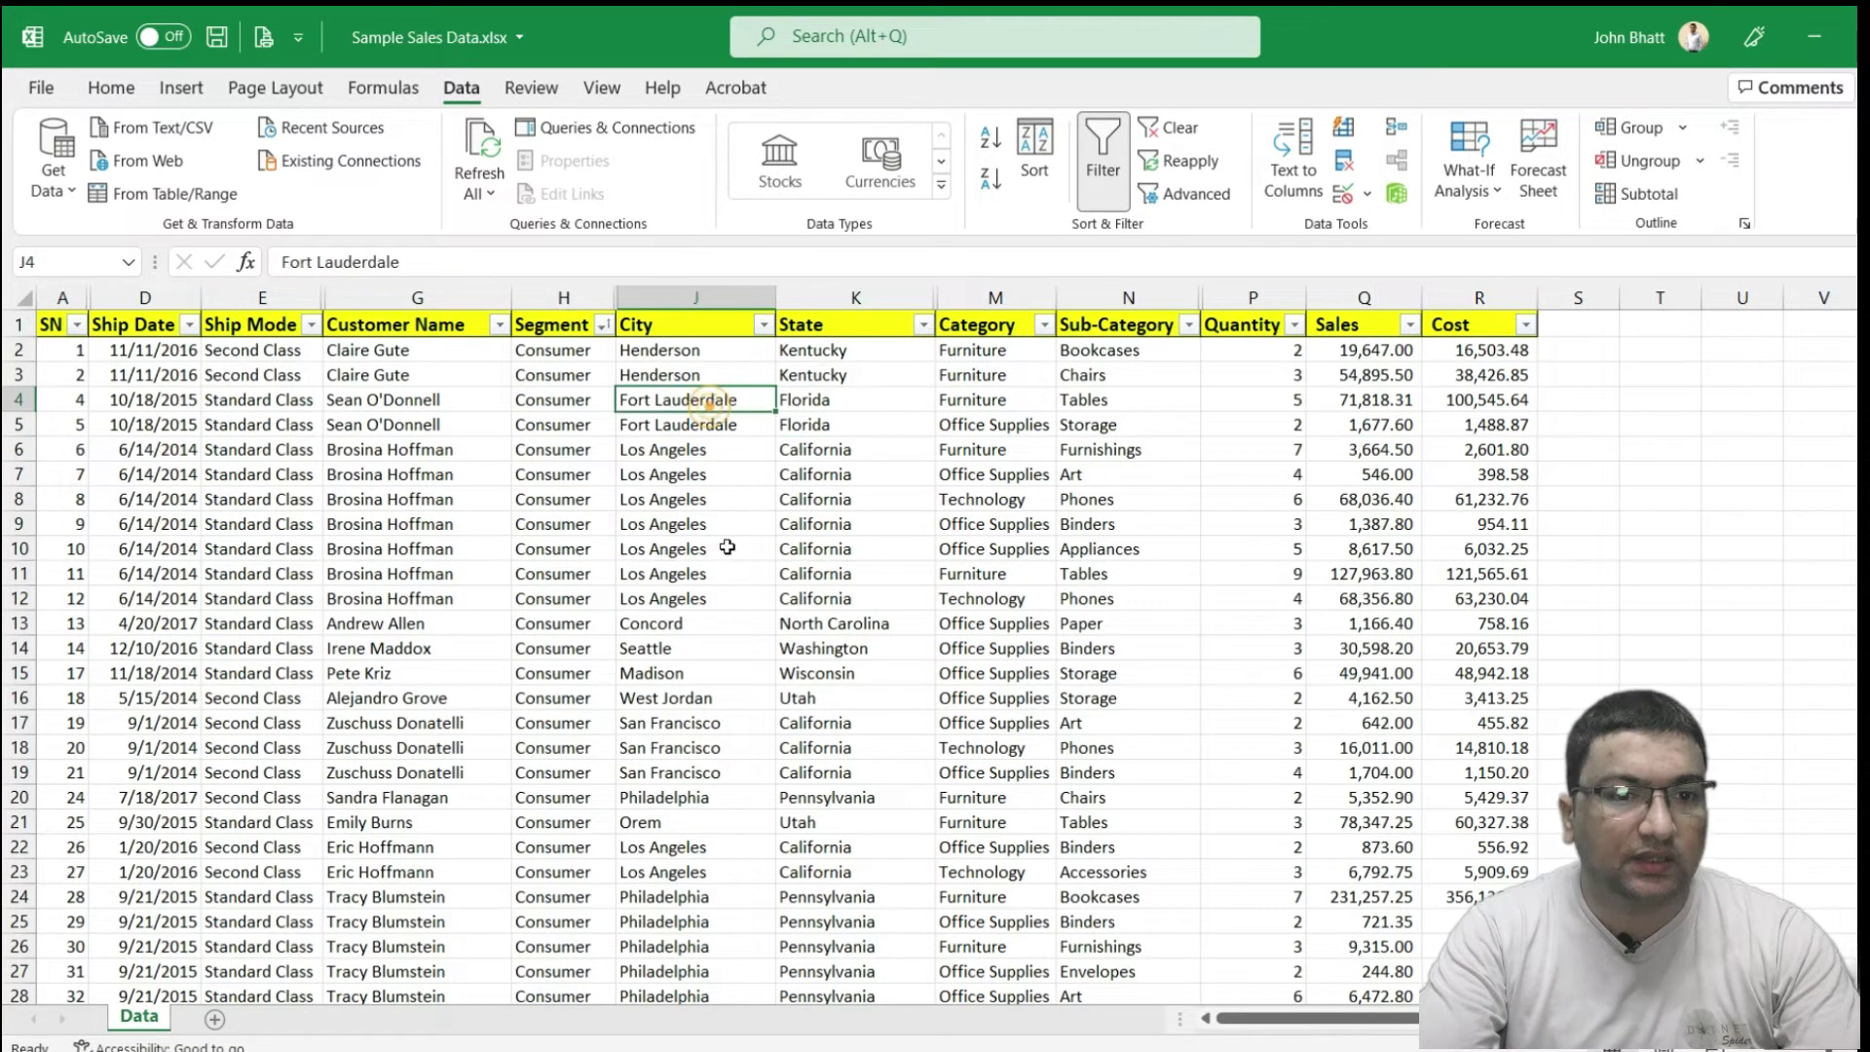
left_click(711, 546)
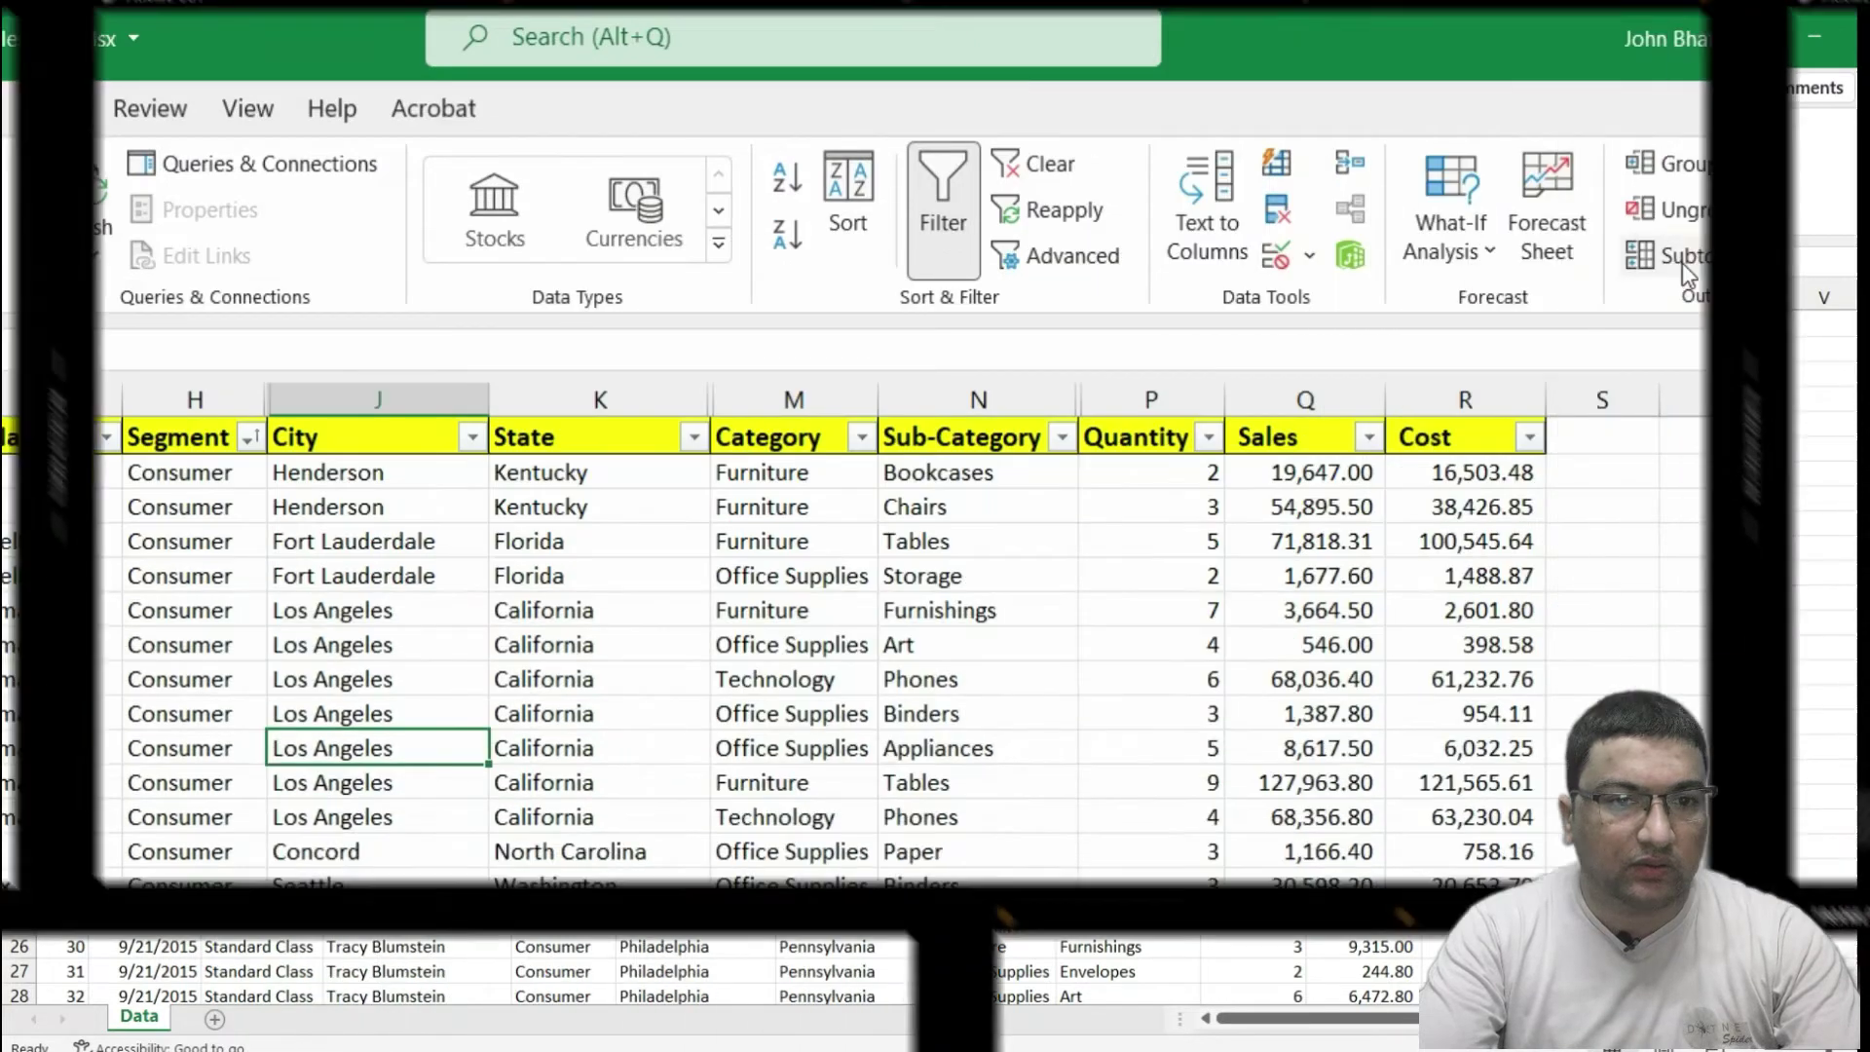
left_click(1681, 262)
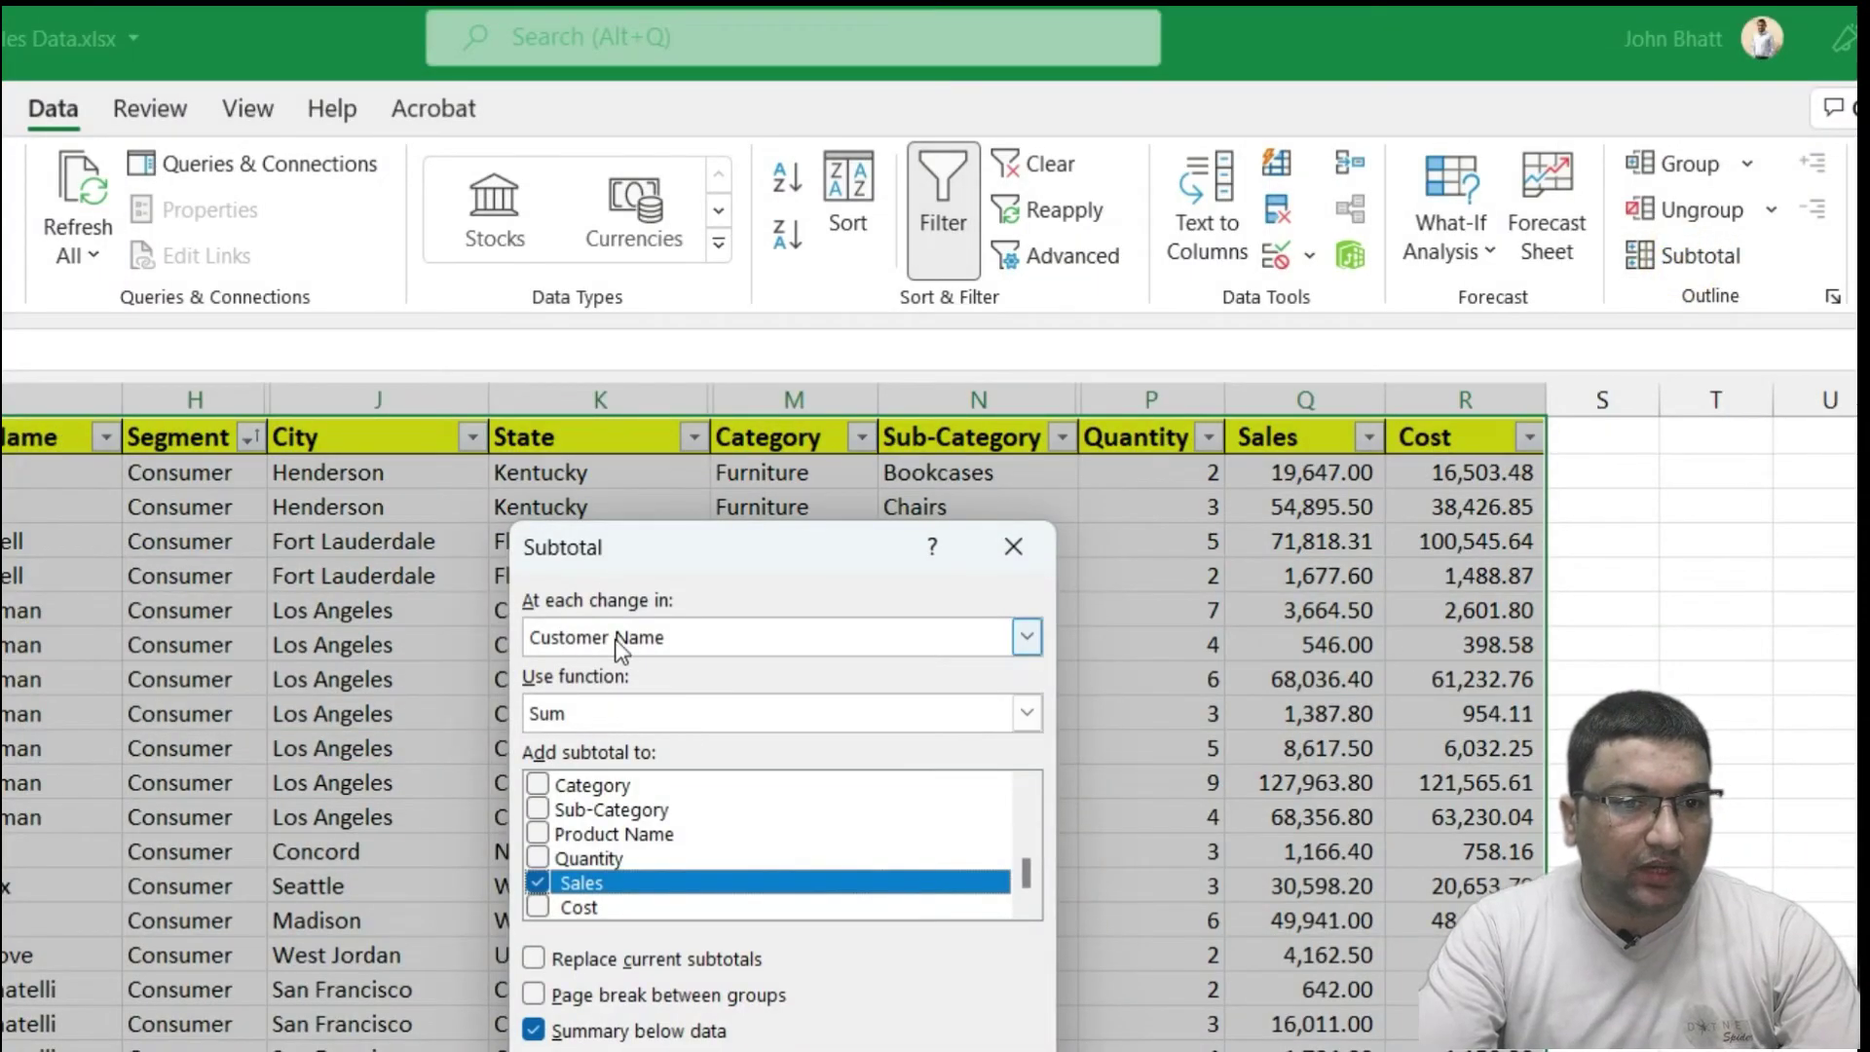
Change 'At each change in' from Customer Name to Segment, keeping Sum of Sales
left_click(585, 644)
left_click(602, 606)
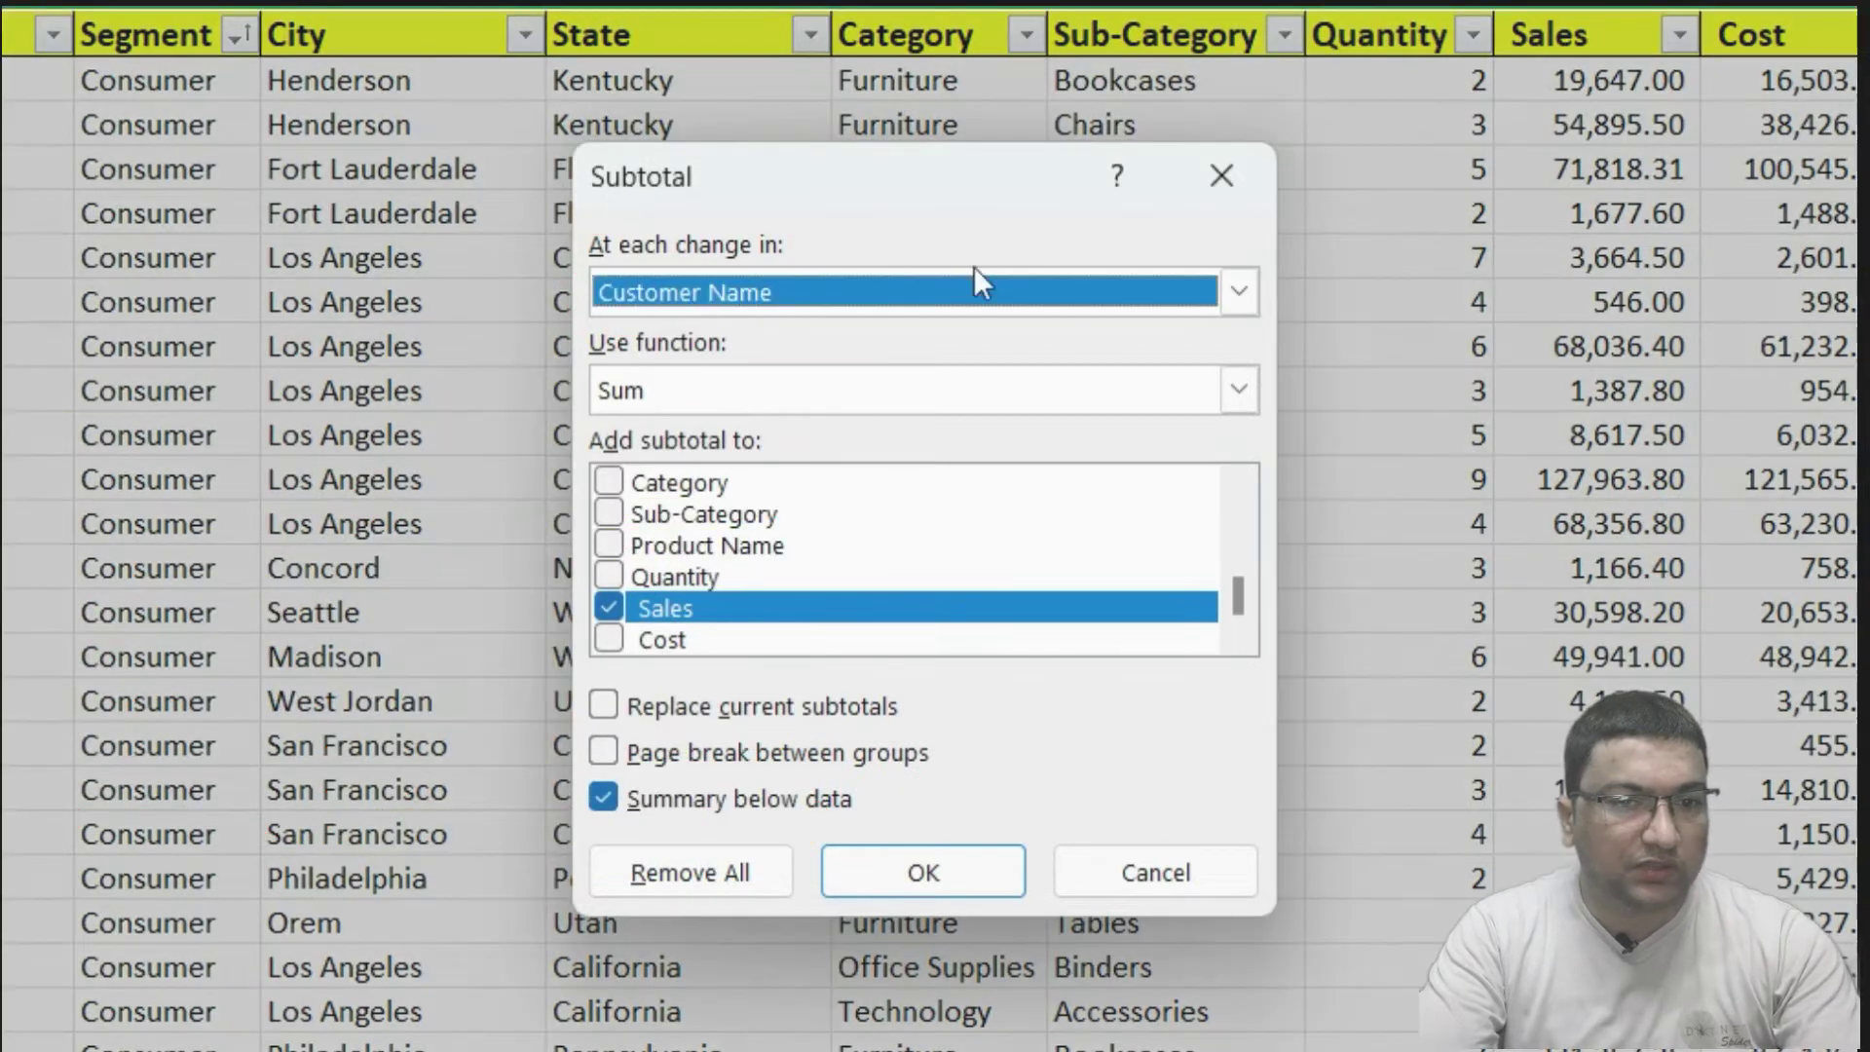
left_click(1239, 289)
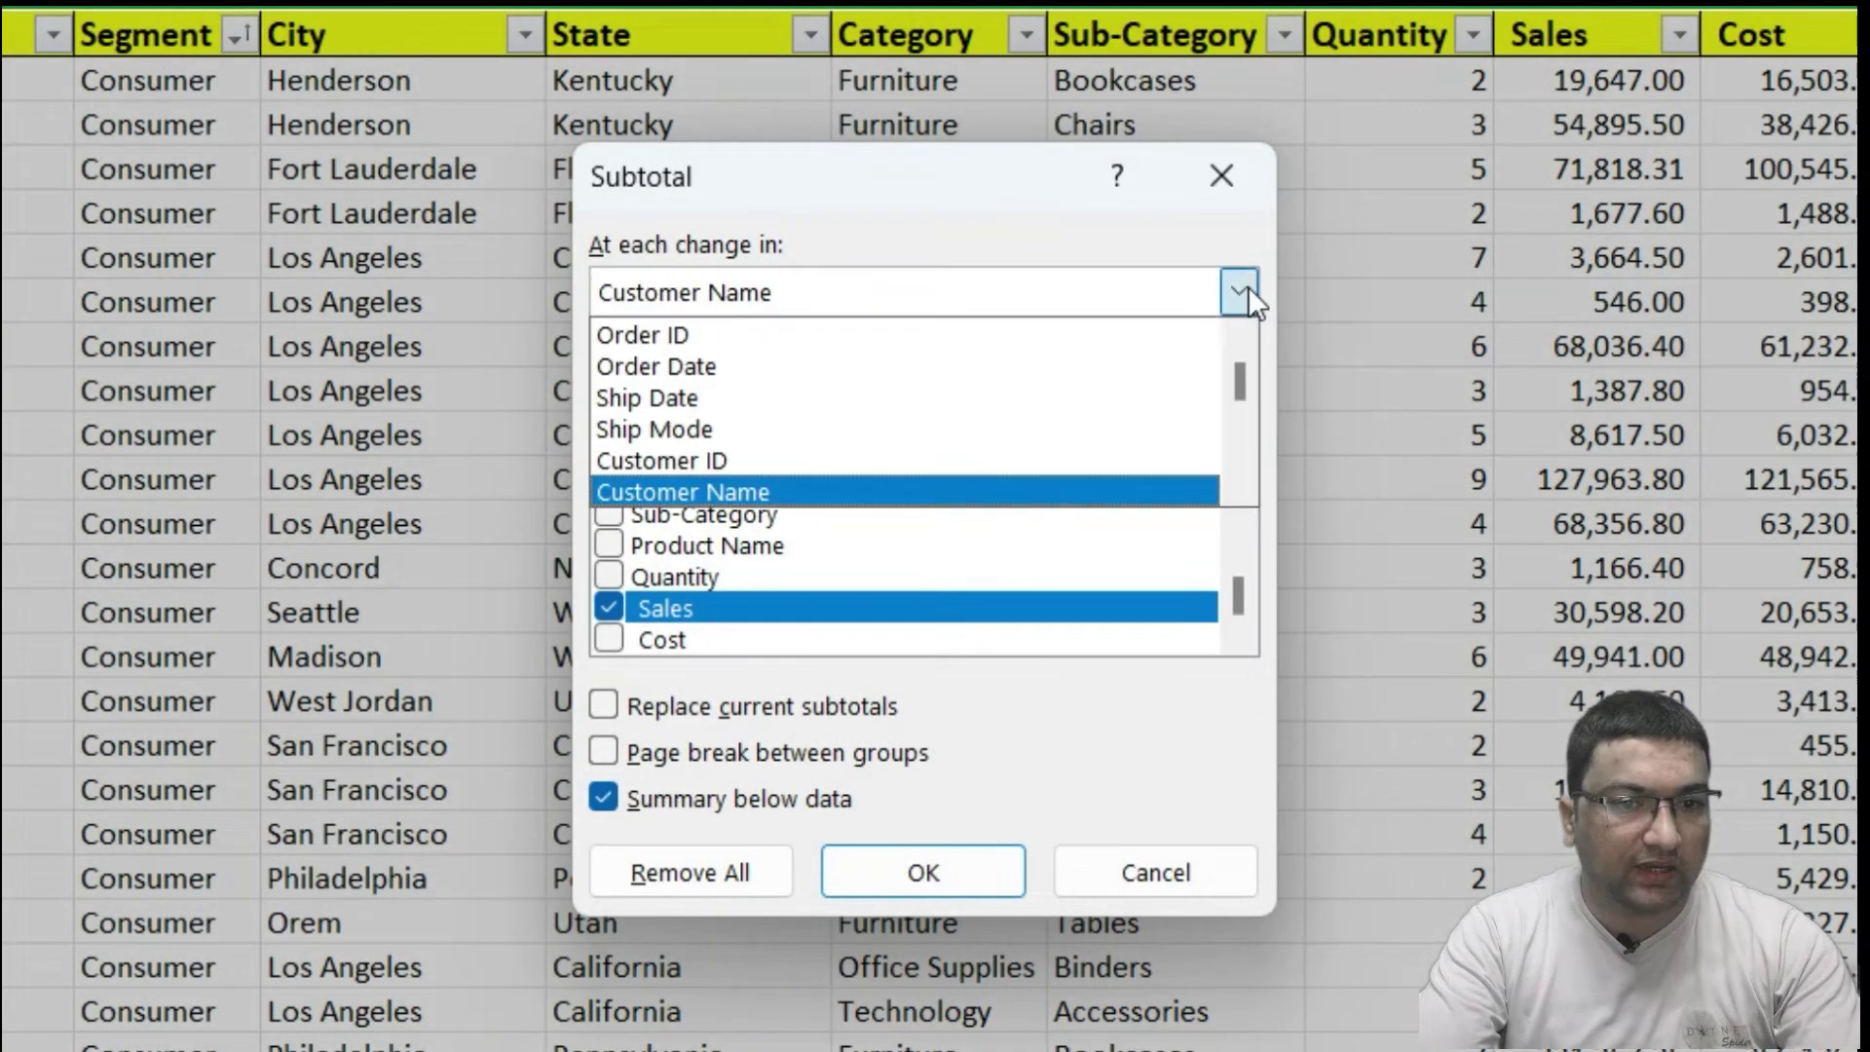
scroll(1243, 476, "down", 1)
scroll(1243, 476, "down", 1)
scroll(1243, 476, "down", 1)
left_click(1239, 484)
left_click(1239, 484)
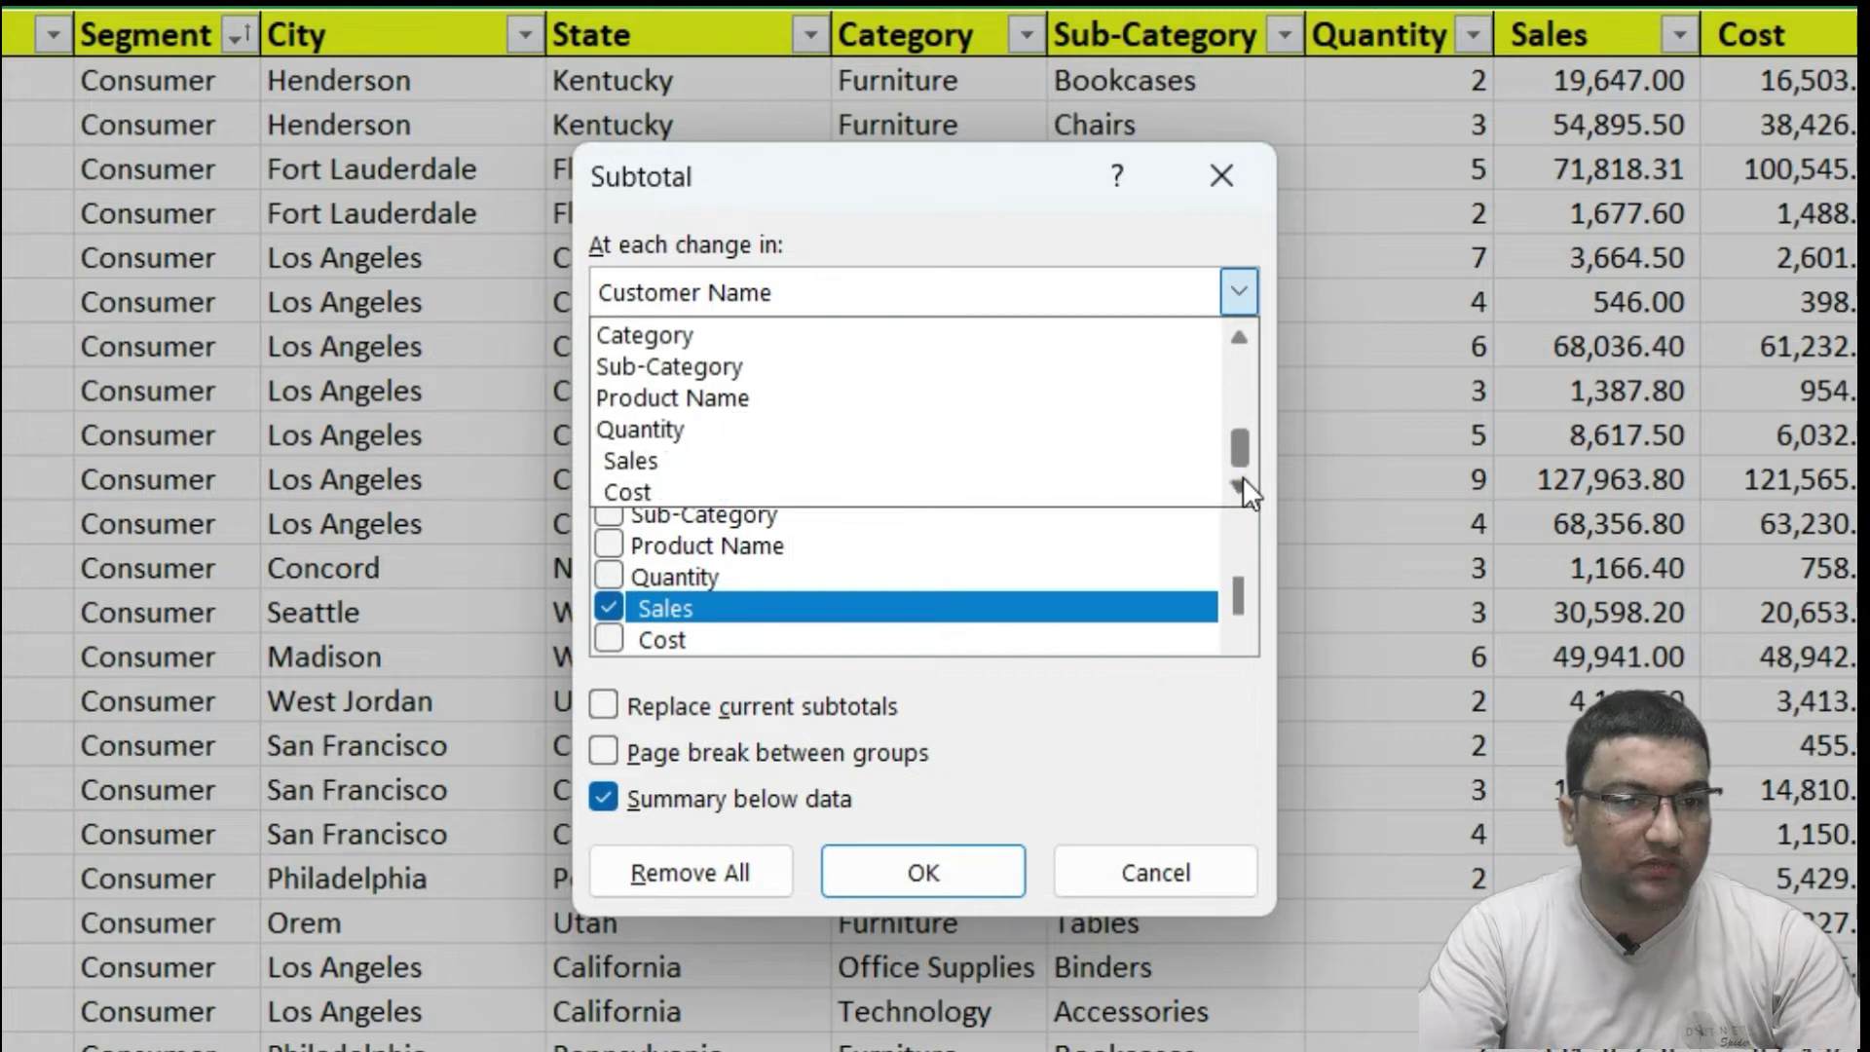
left_click(1242, 476)
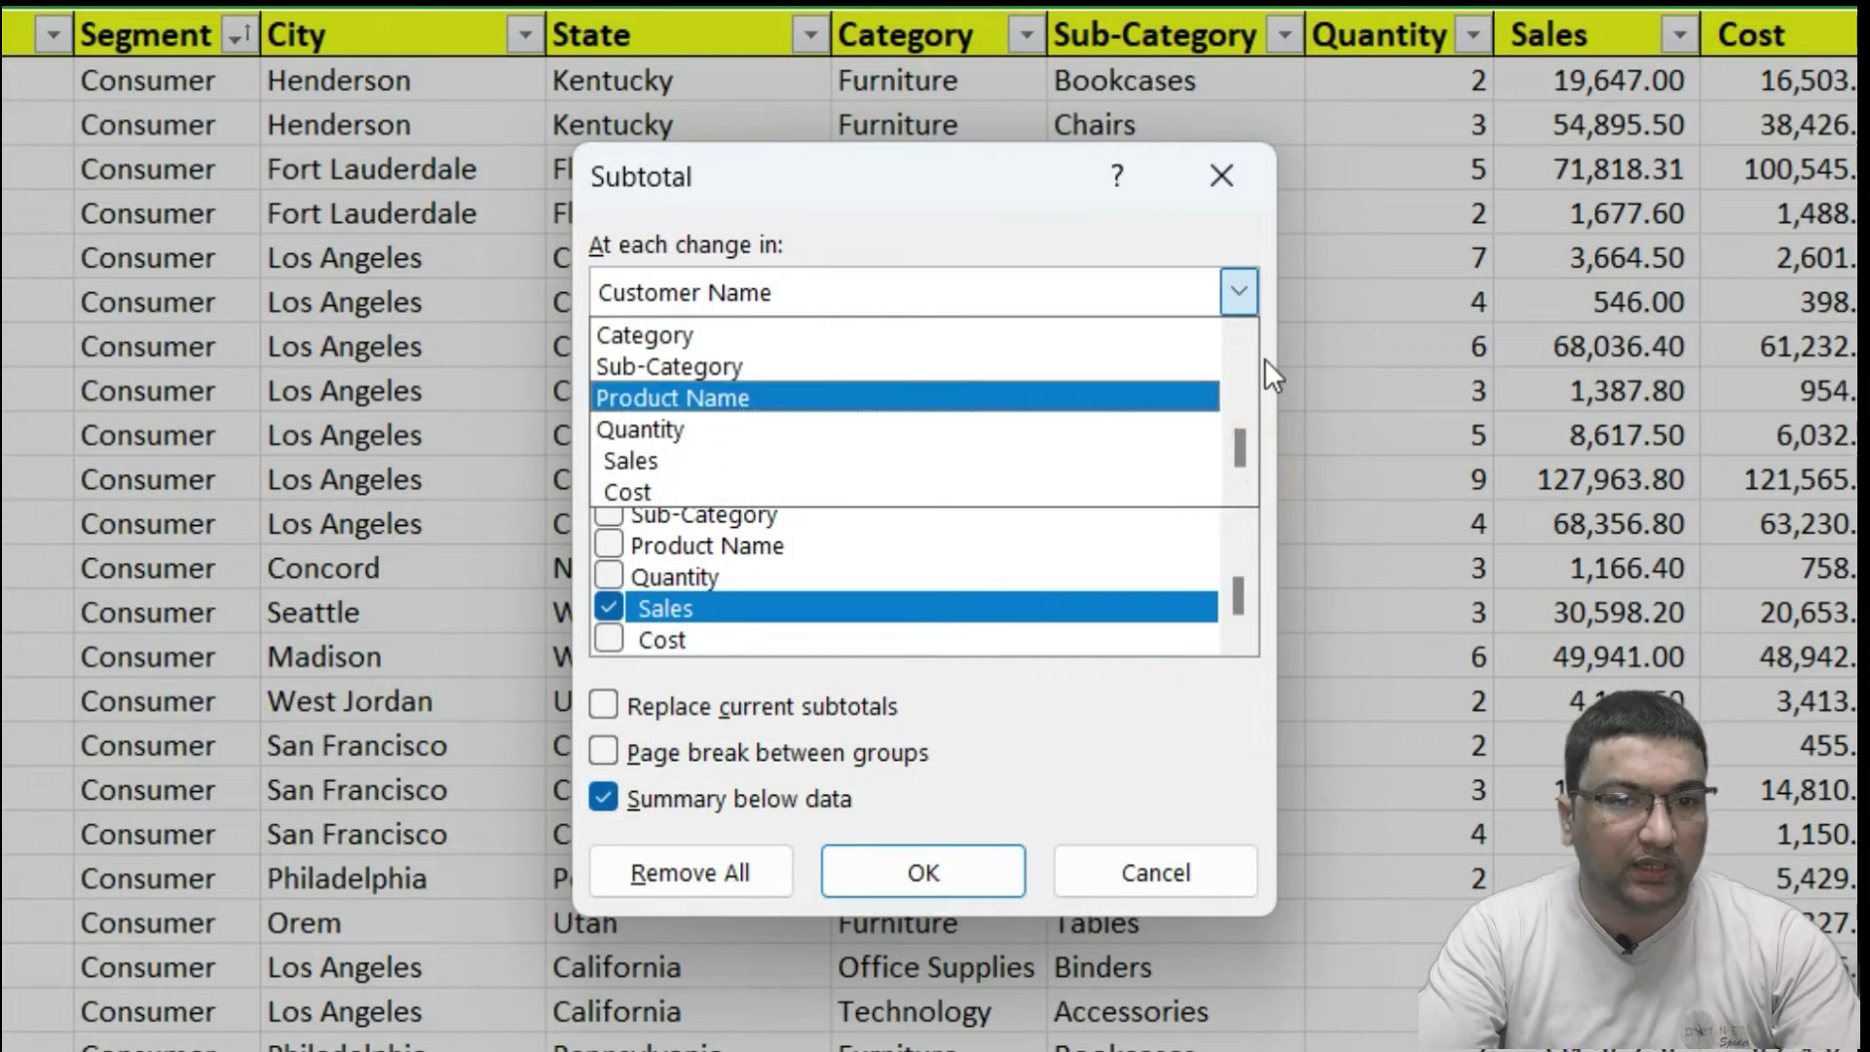
left_click(1230, 336)
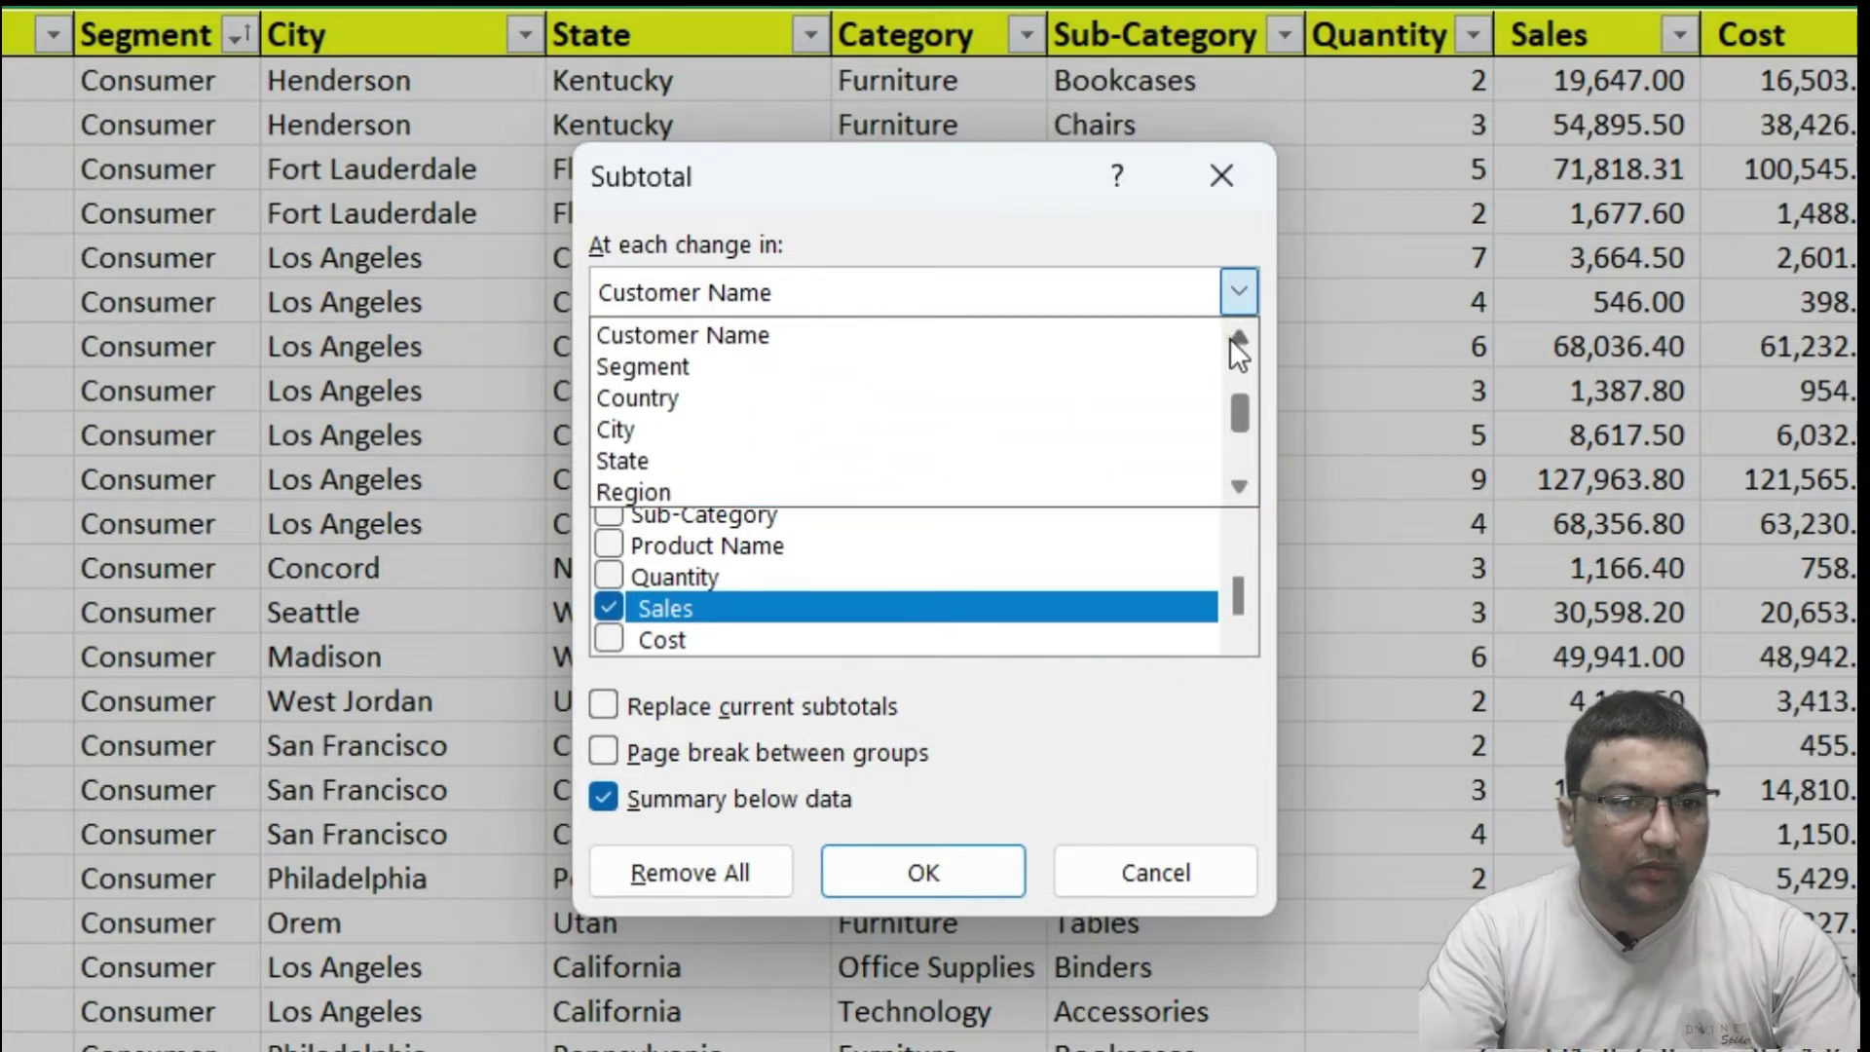
left_click(1229, 337)
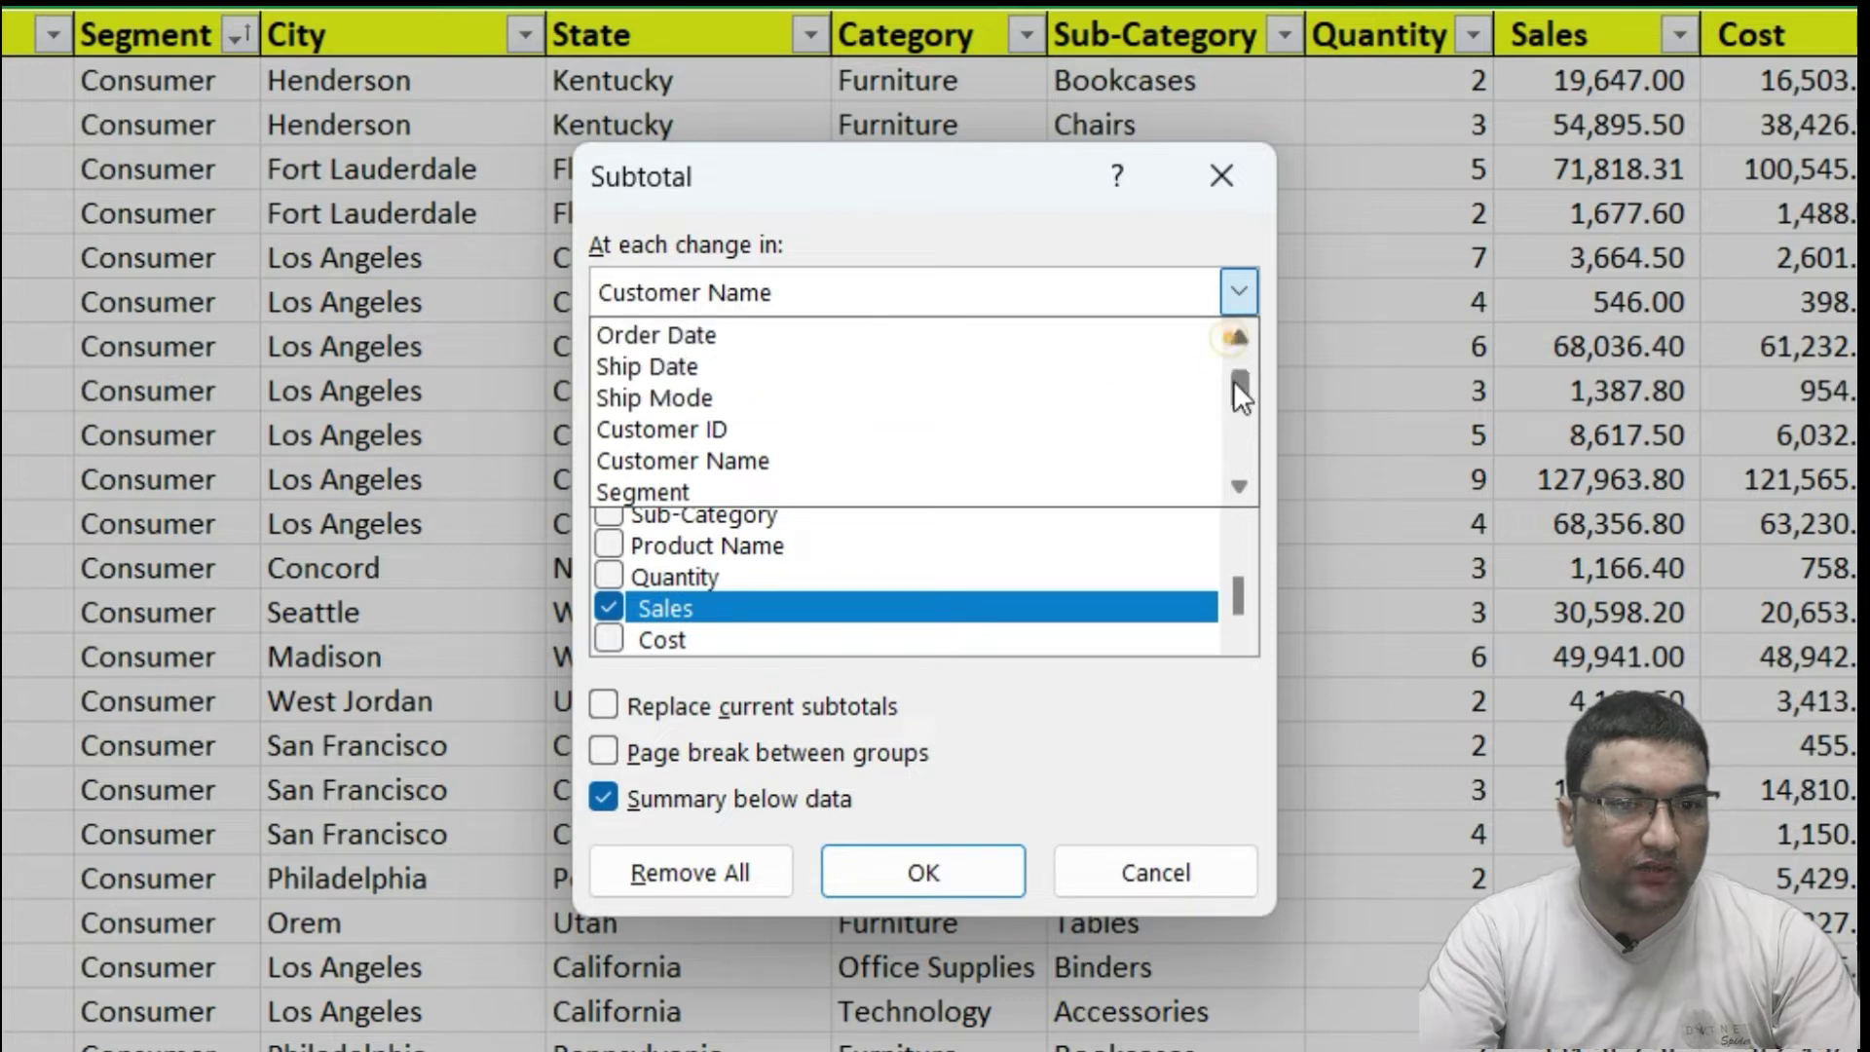
left_click(1242, 484)
left_click(1243, 484)
left_click(1242, 484)
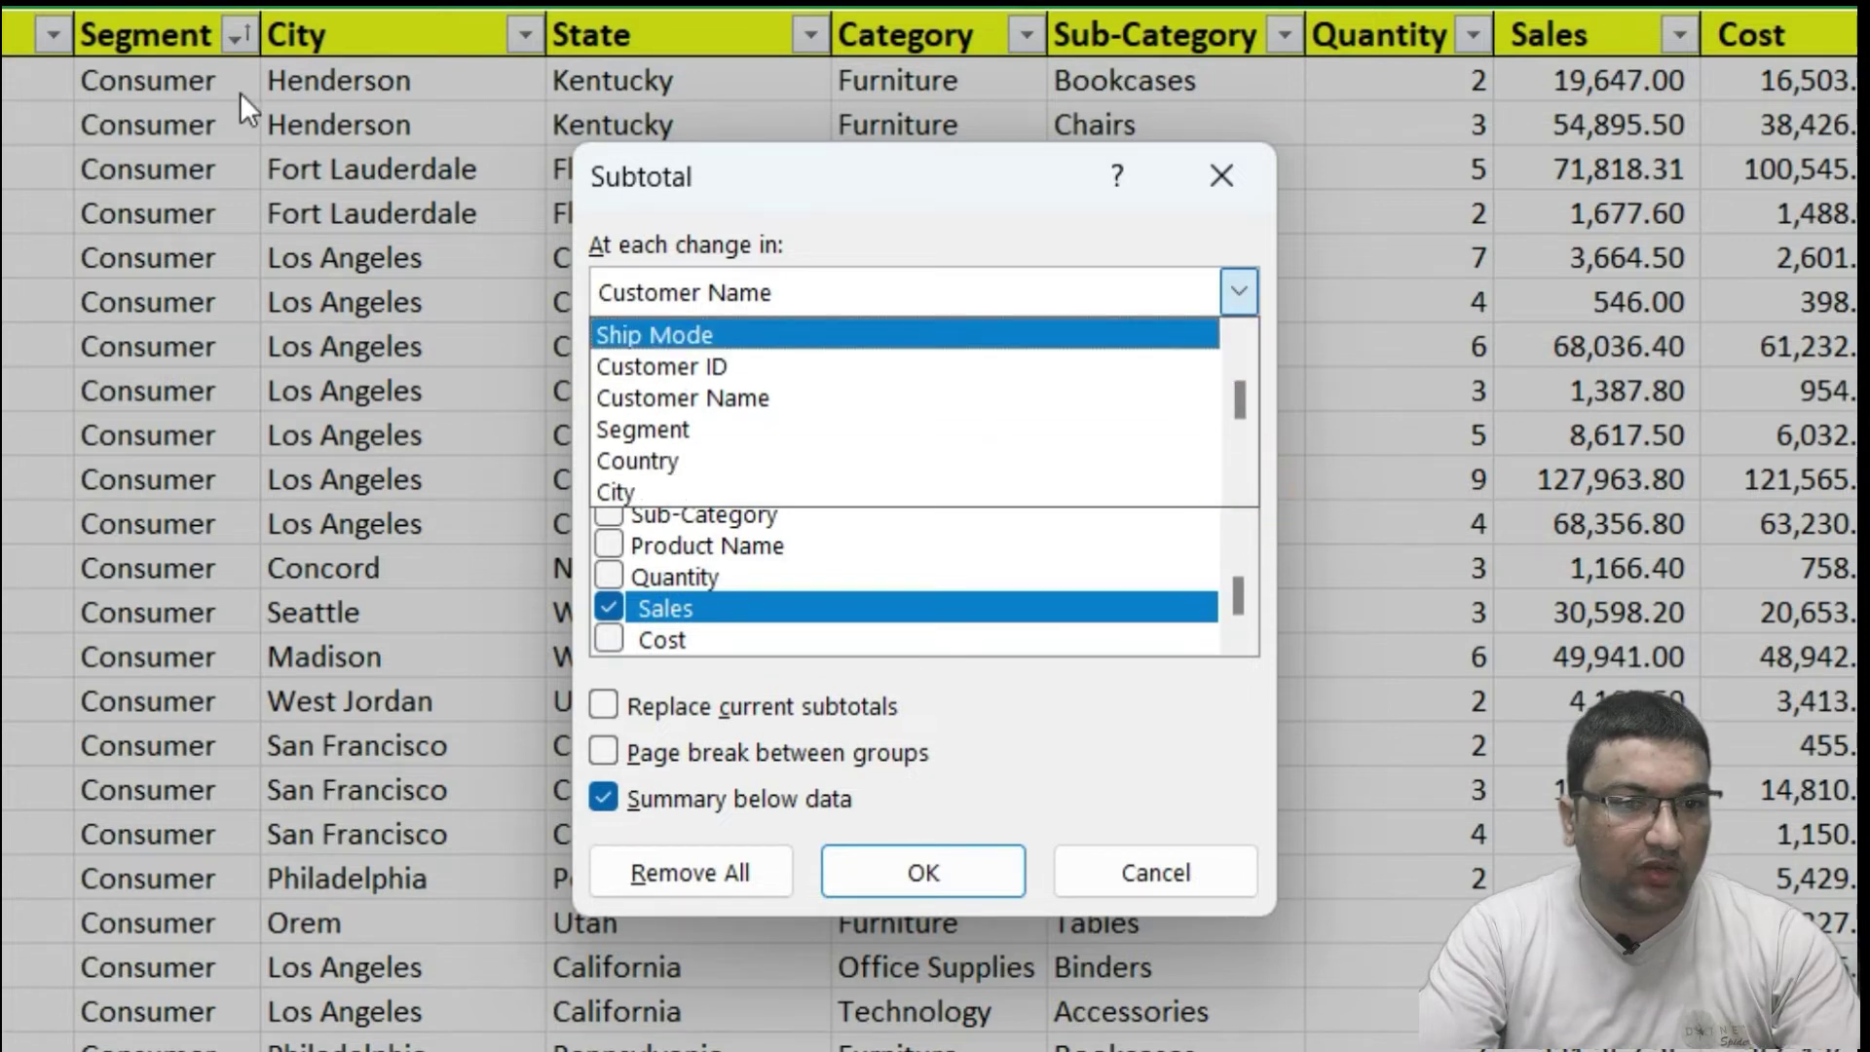
left_click(704, 430)
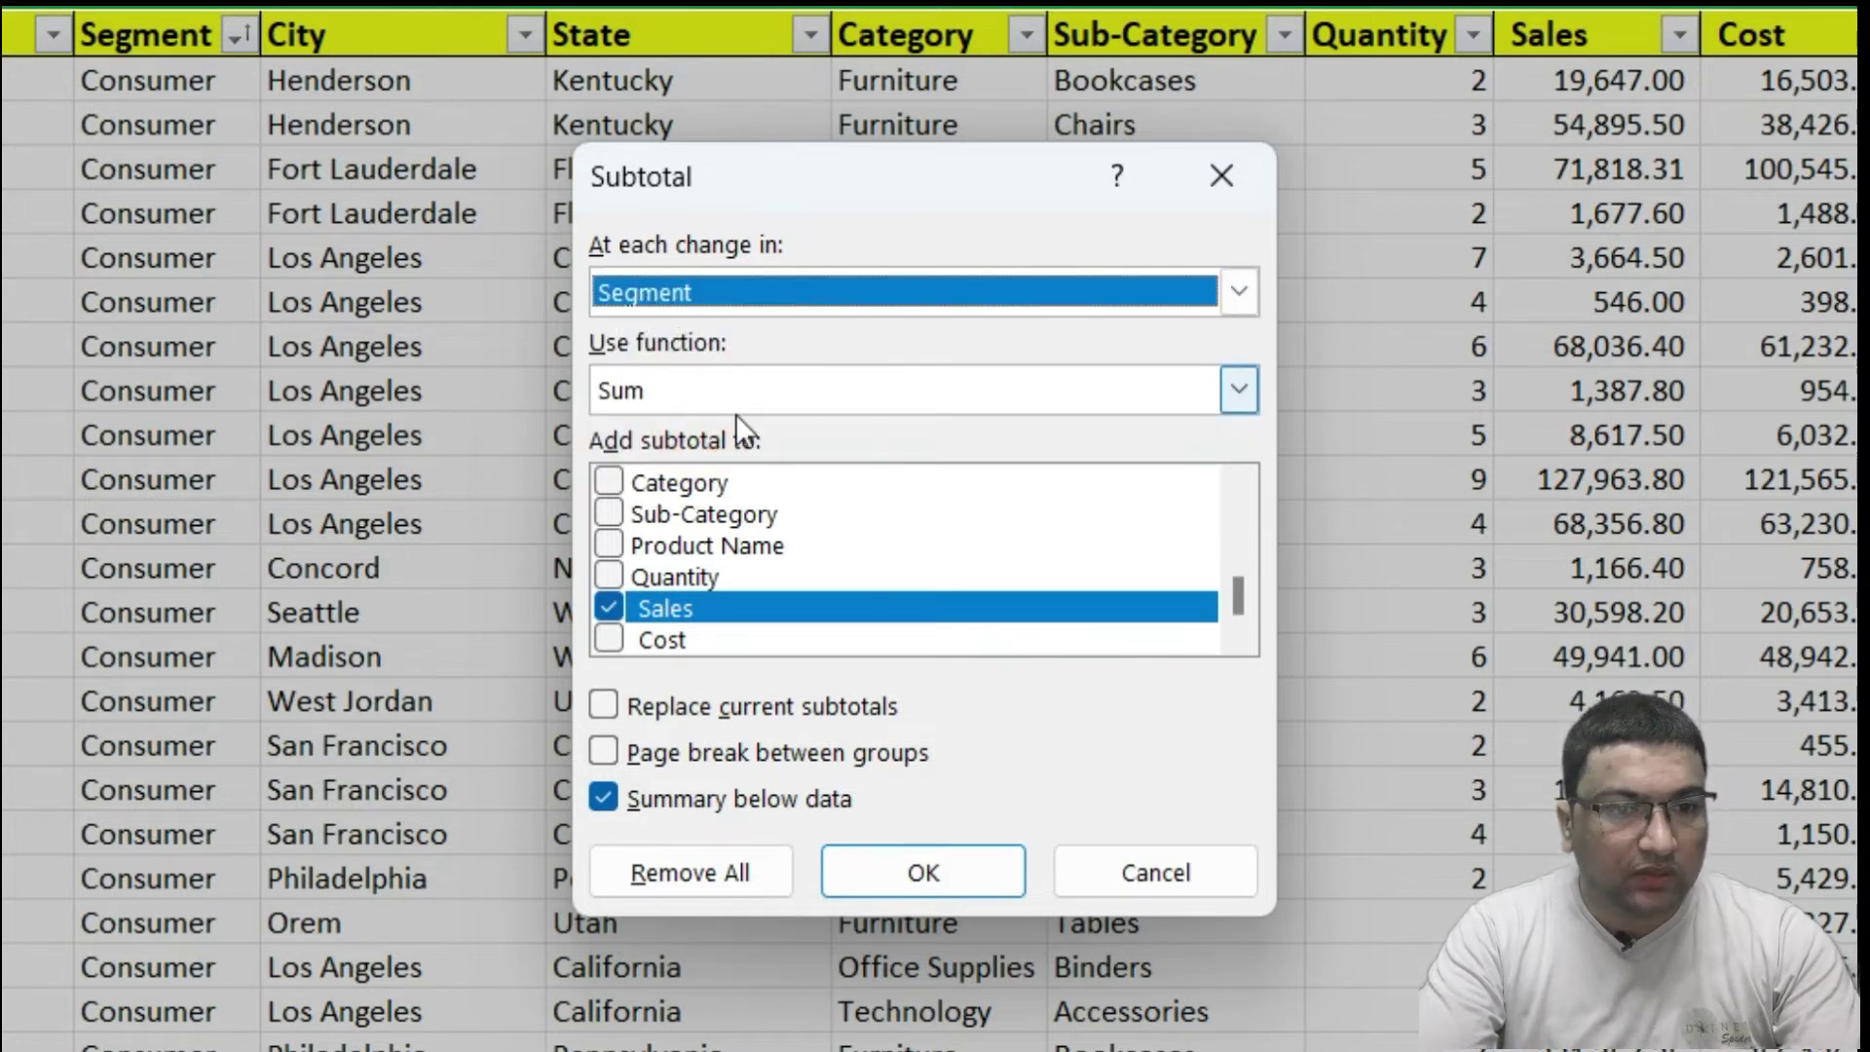
left_click(768, 389)
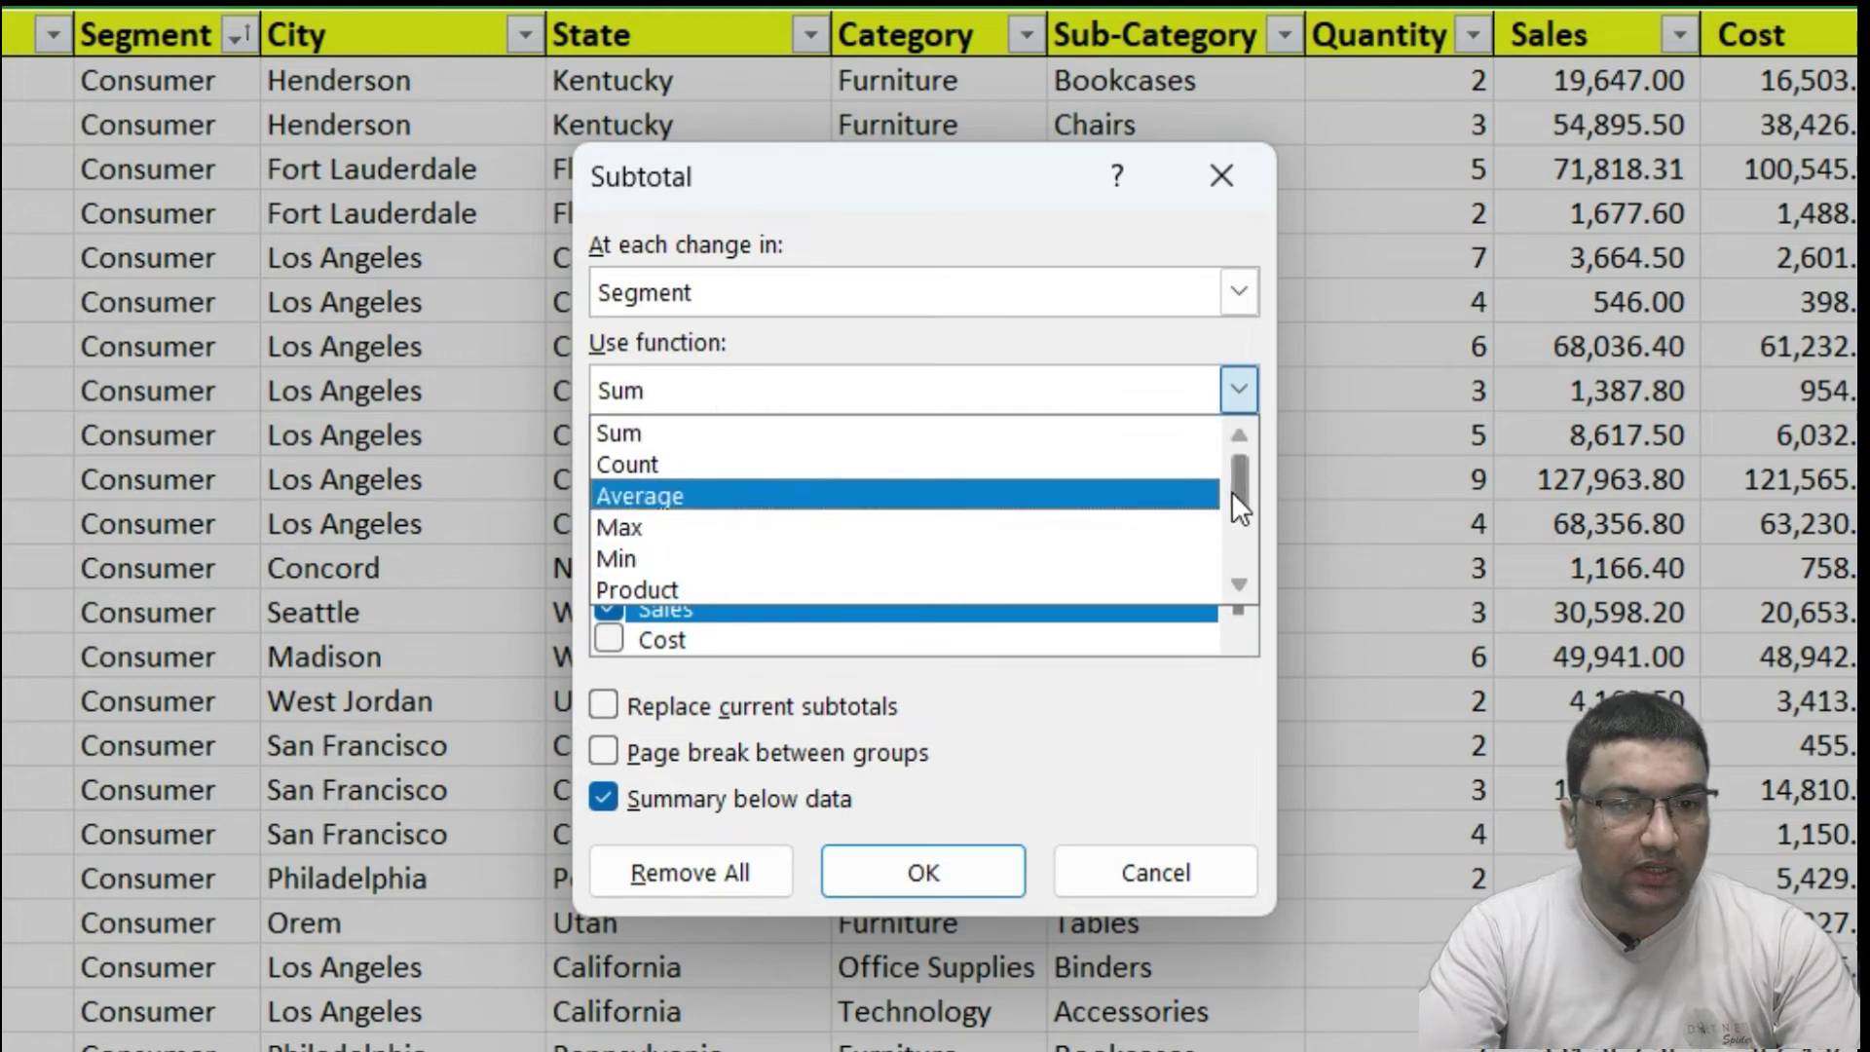
mouse_move(1237, 490)
left_mouse_down()
mouse_move(1229, 510)
mouse_move(1230, 441)
mouse_move(1230, 558)
mouse_move(1210, 459)
left_mouse_up()
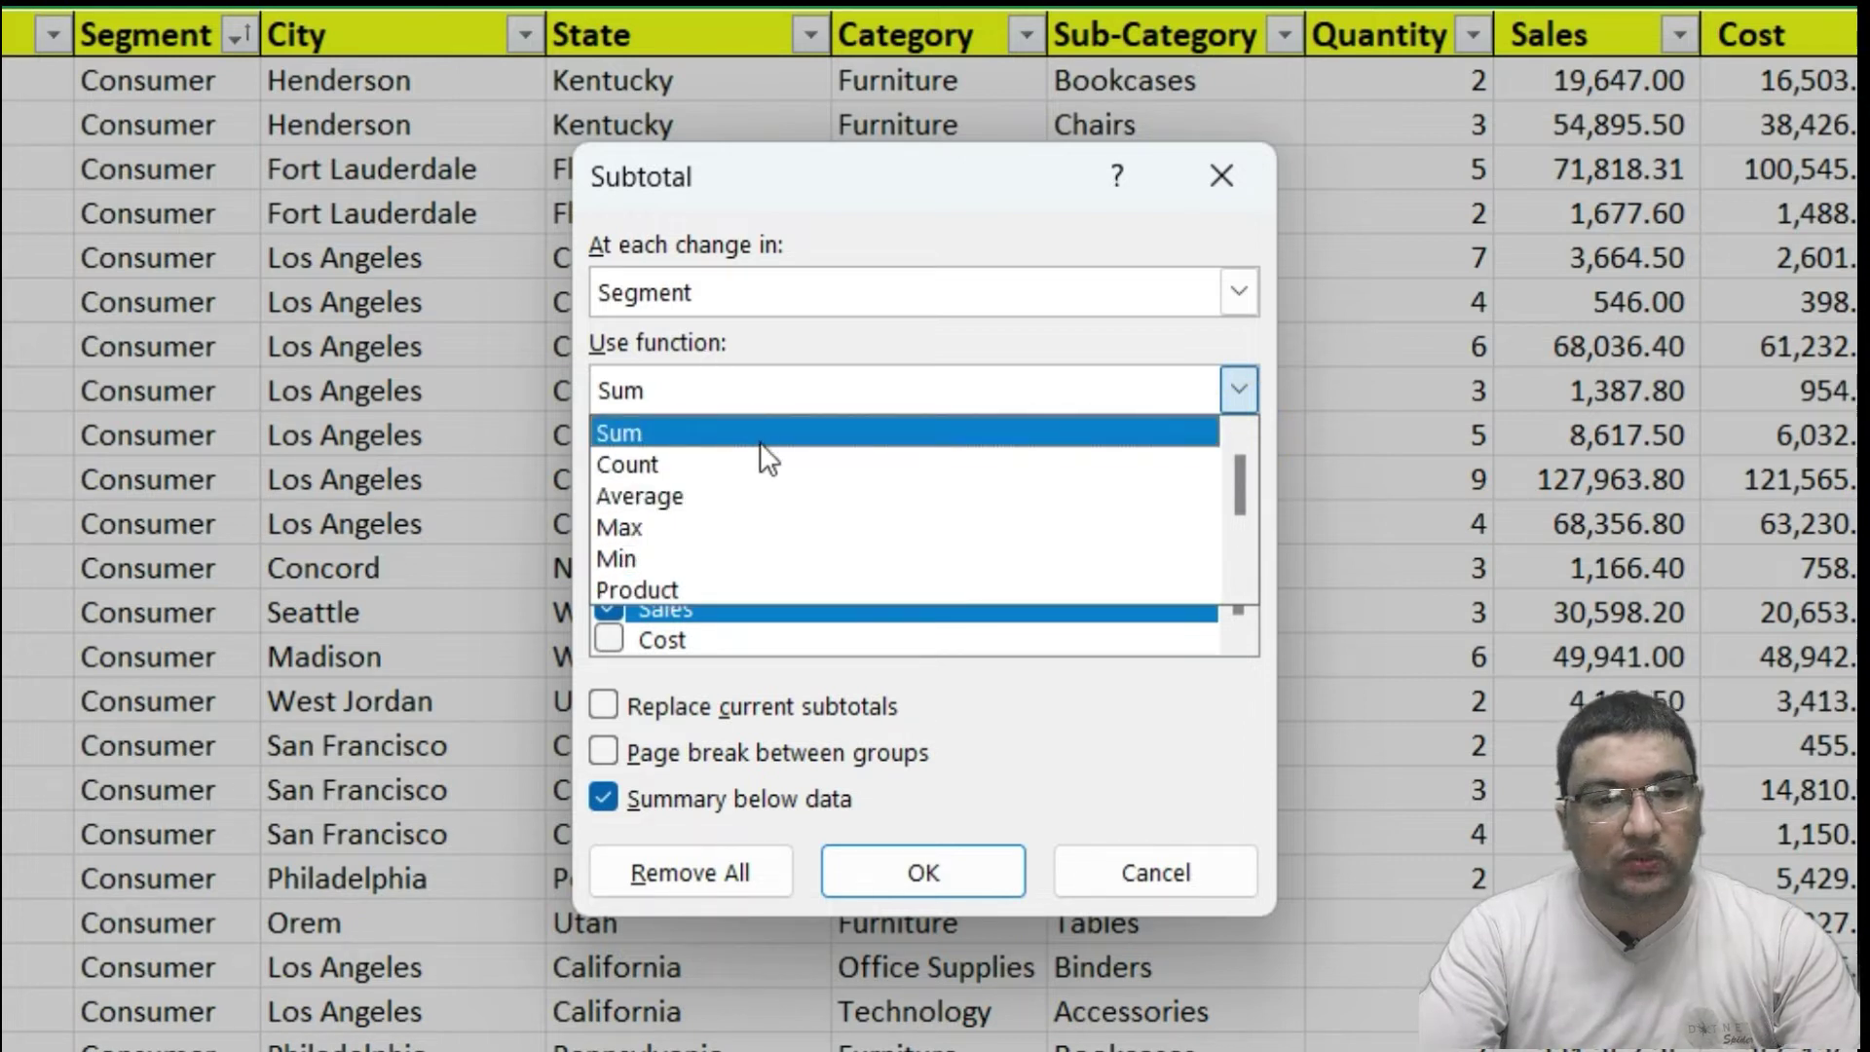
left_click(711, 430)
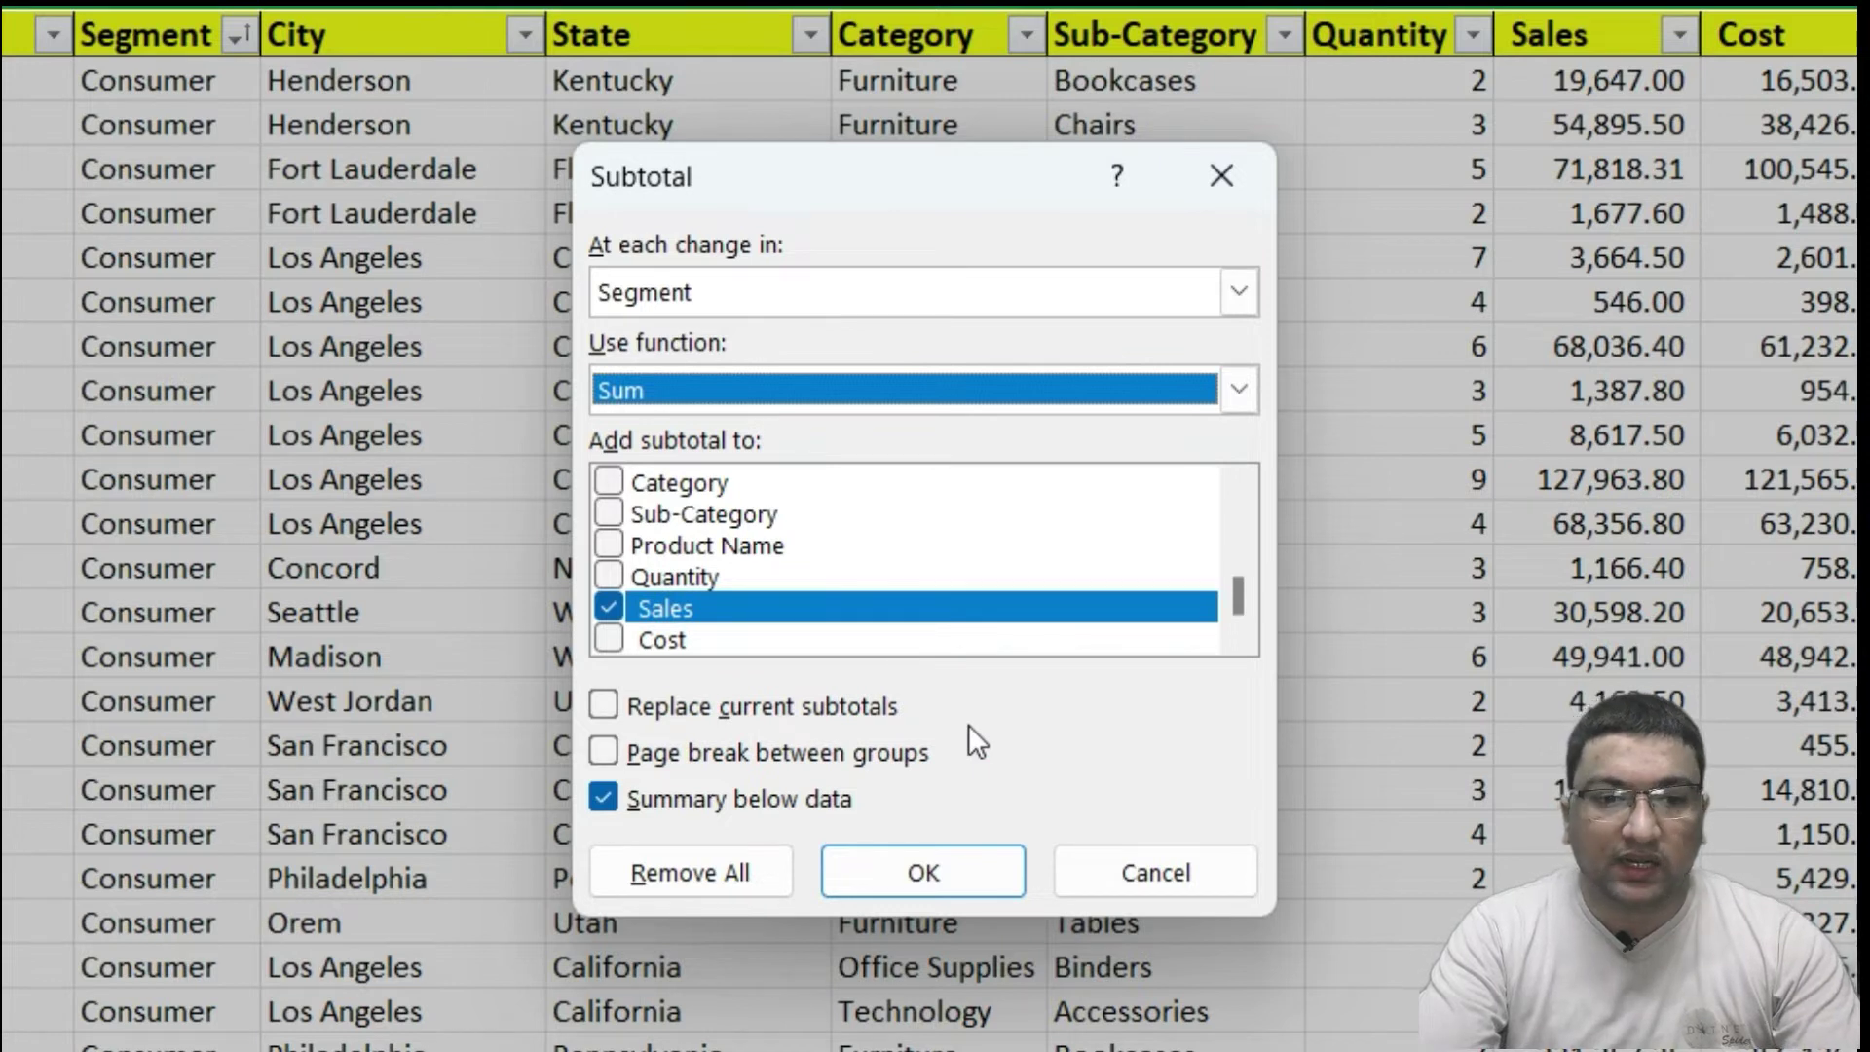
Check 'Replace current subtotals' and 'Summary below data', then apply the Segment Sales subtotals
left_click(803, 707)
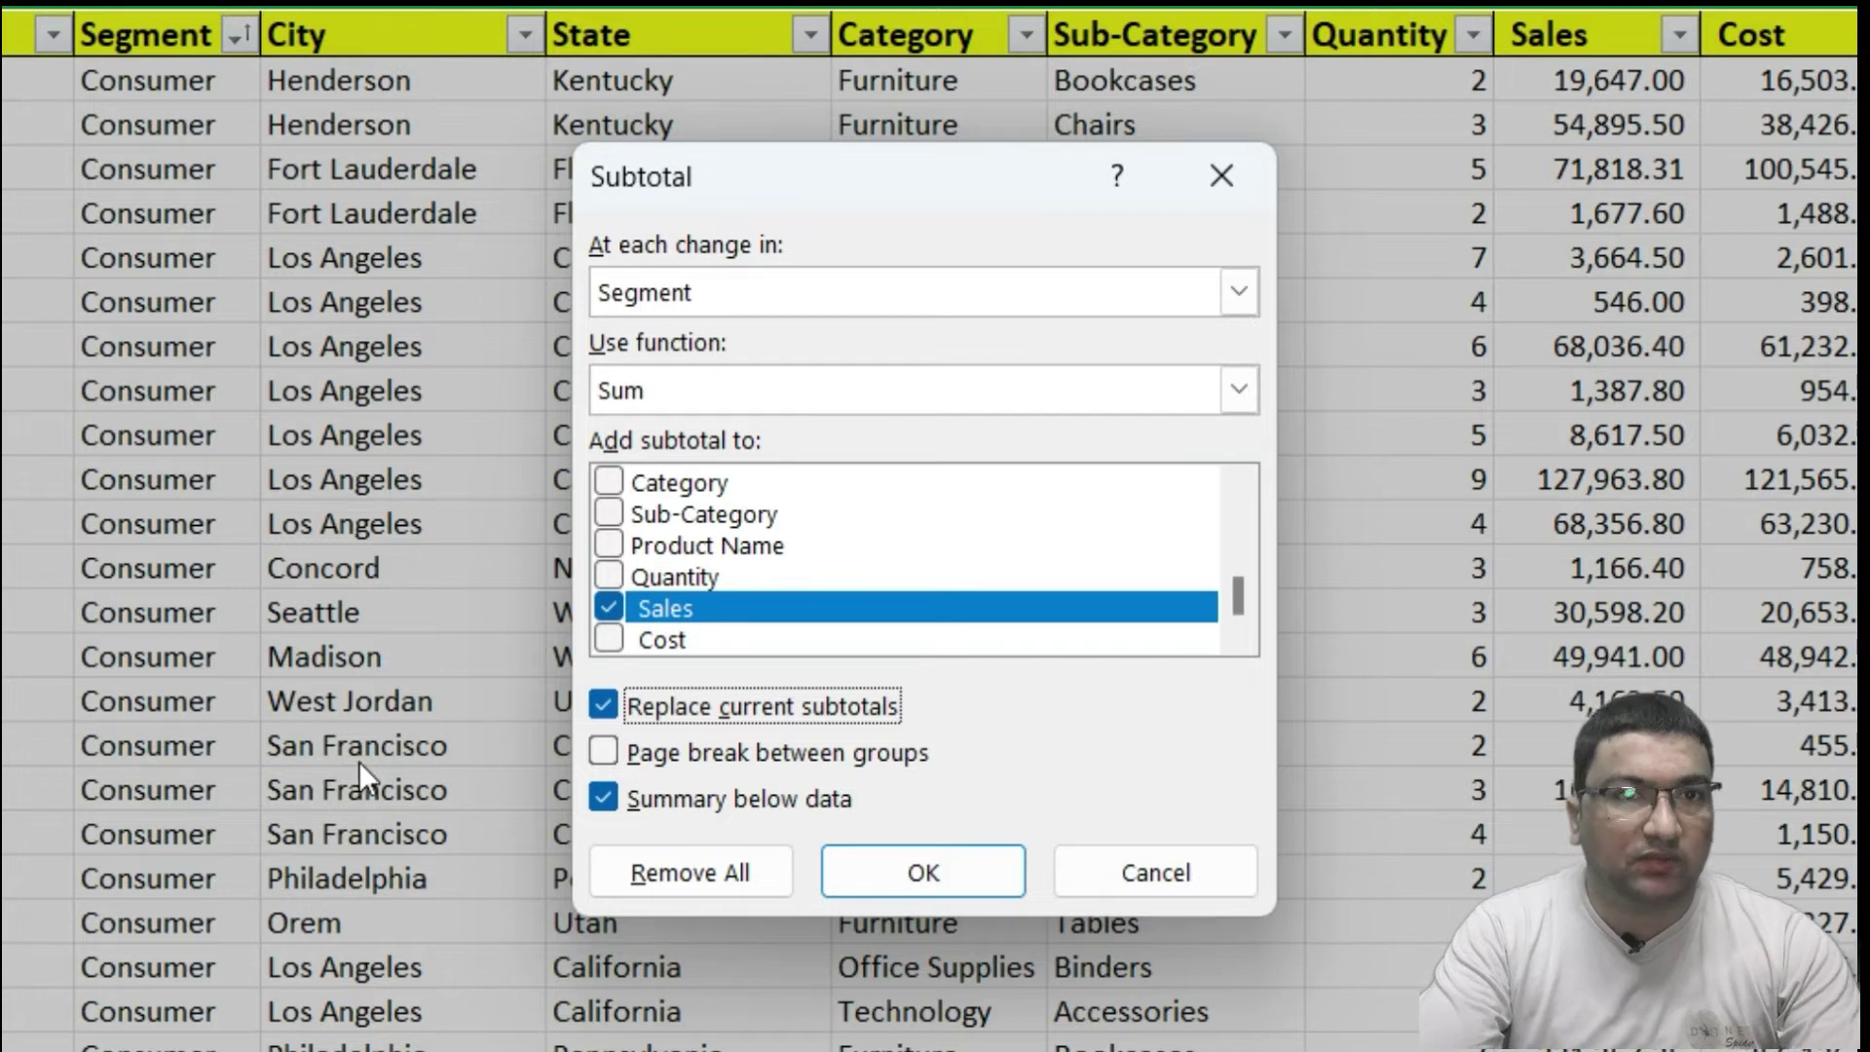
left_click(594, 795)
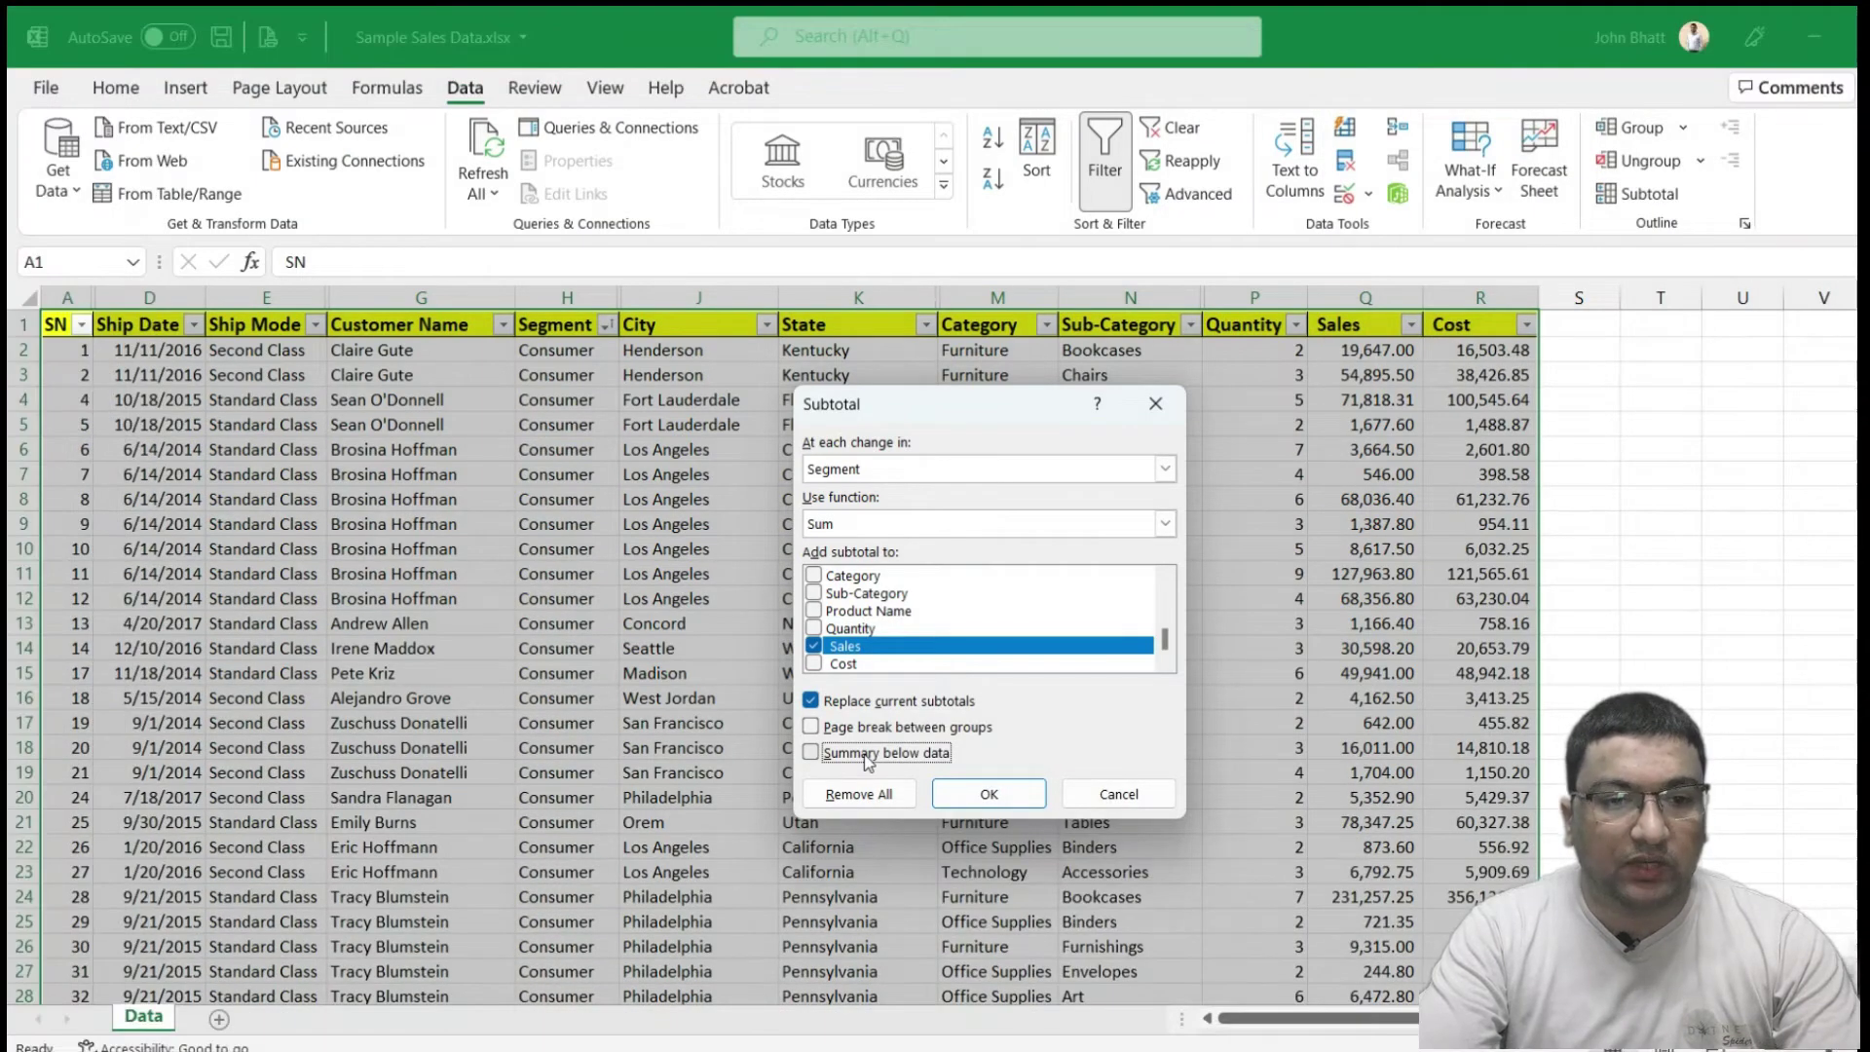
left_click(869, 758)
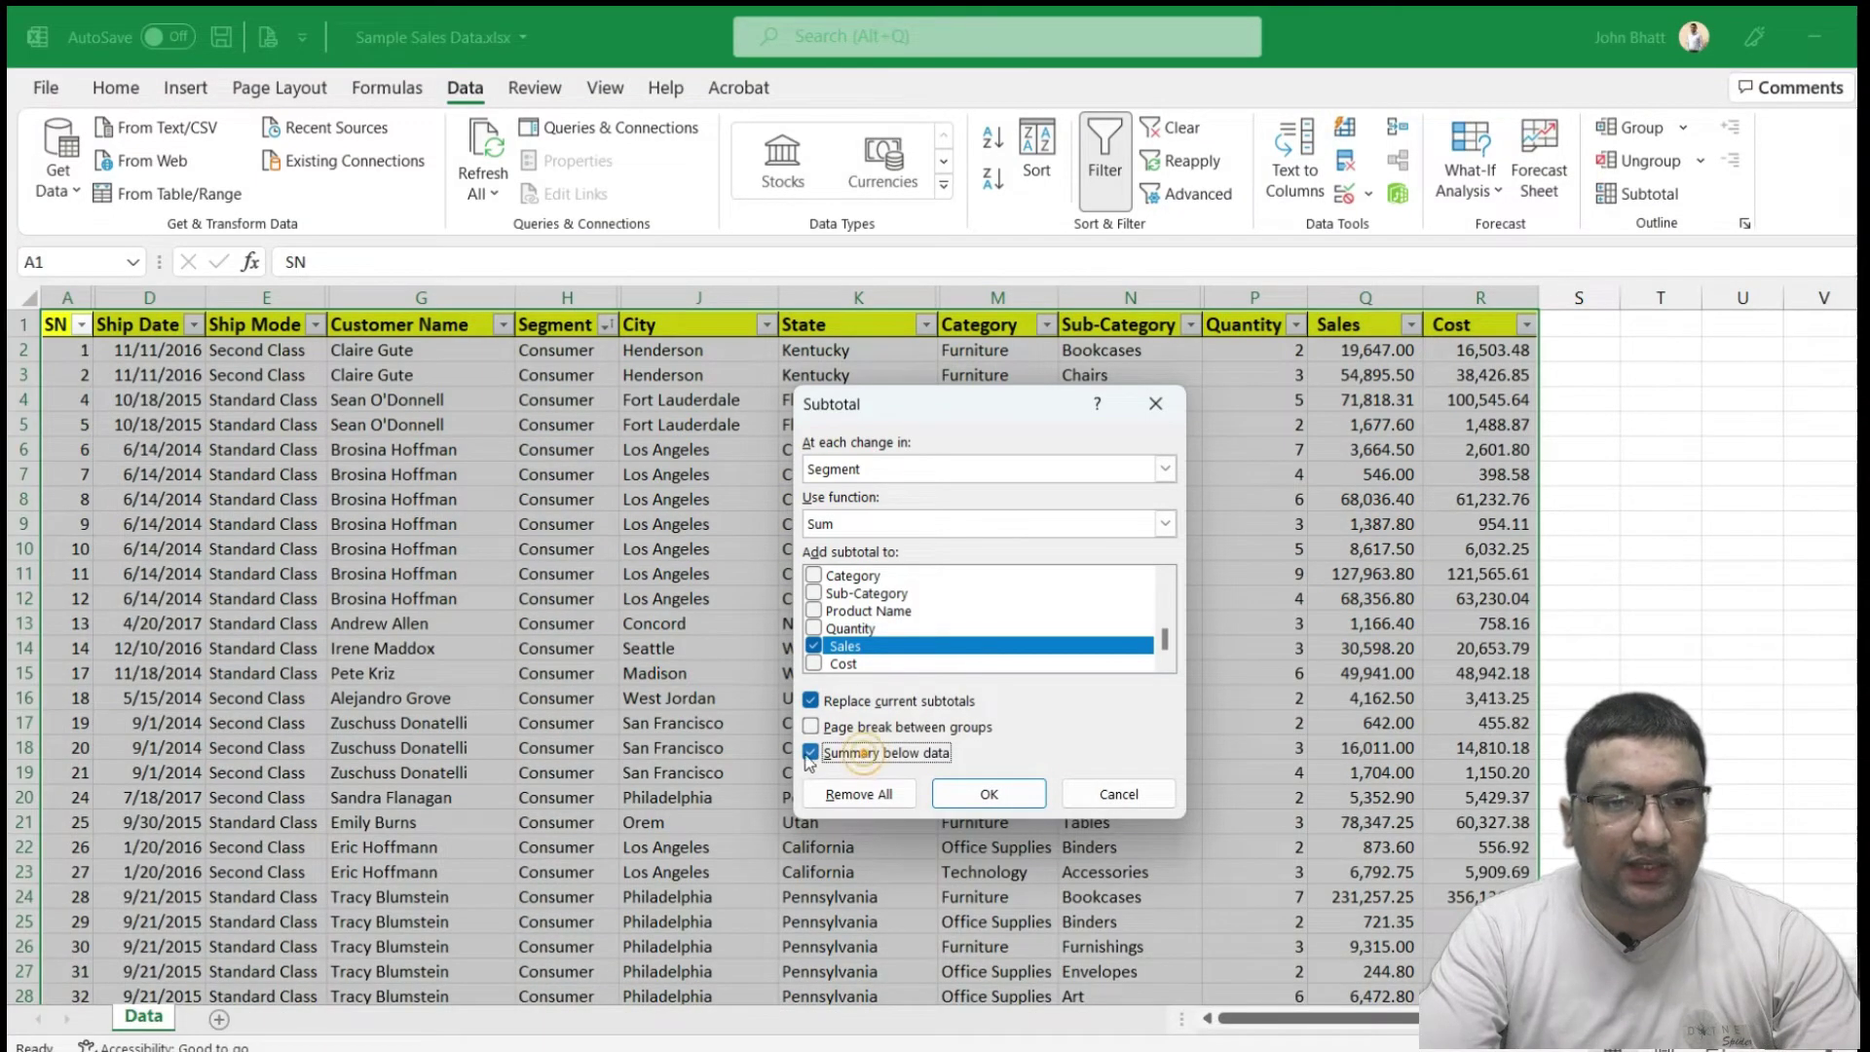
left_click(989, 794)
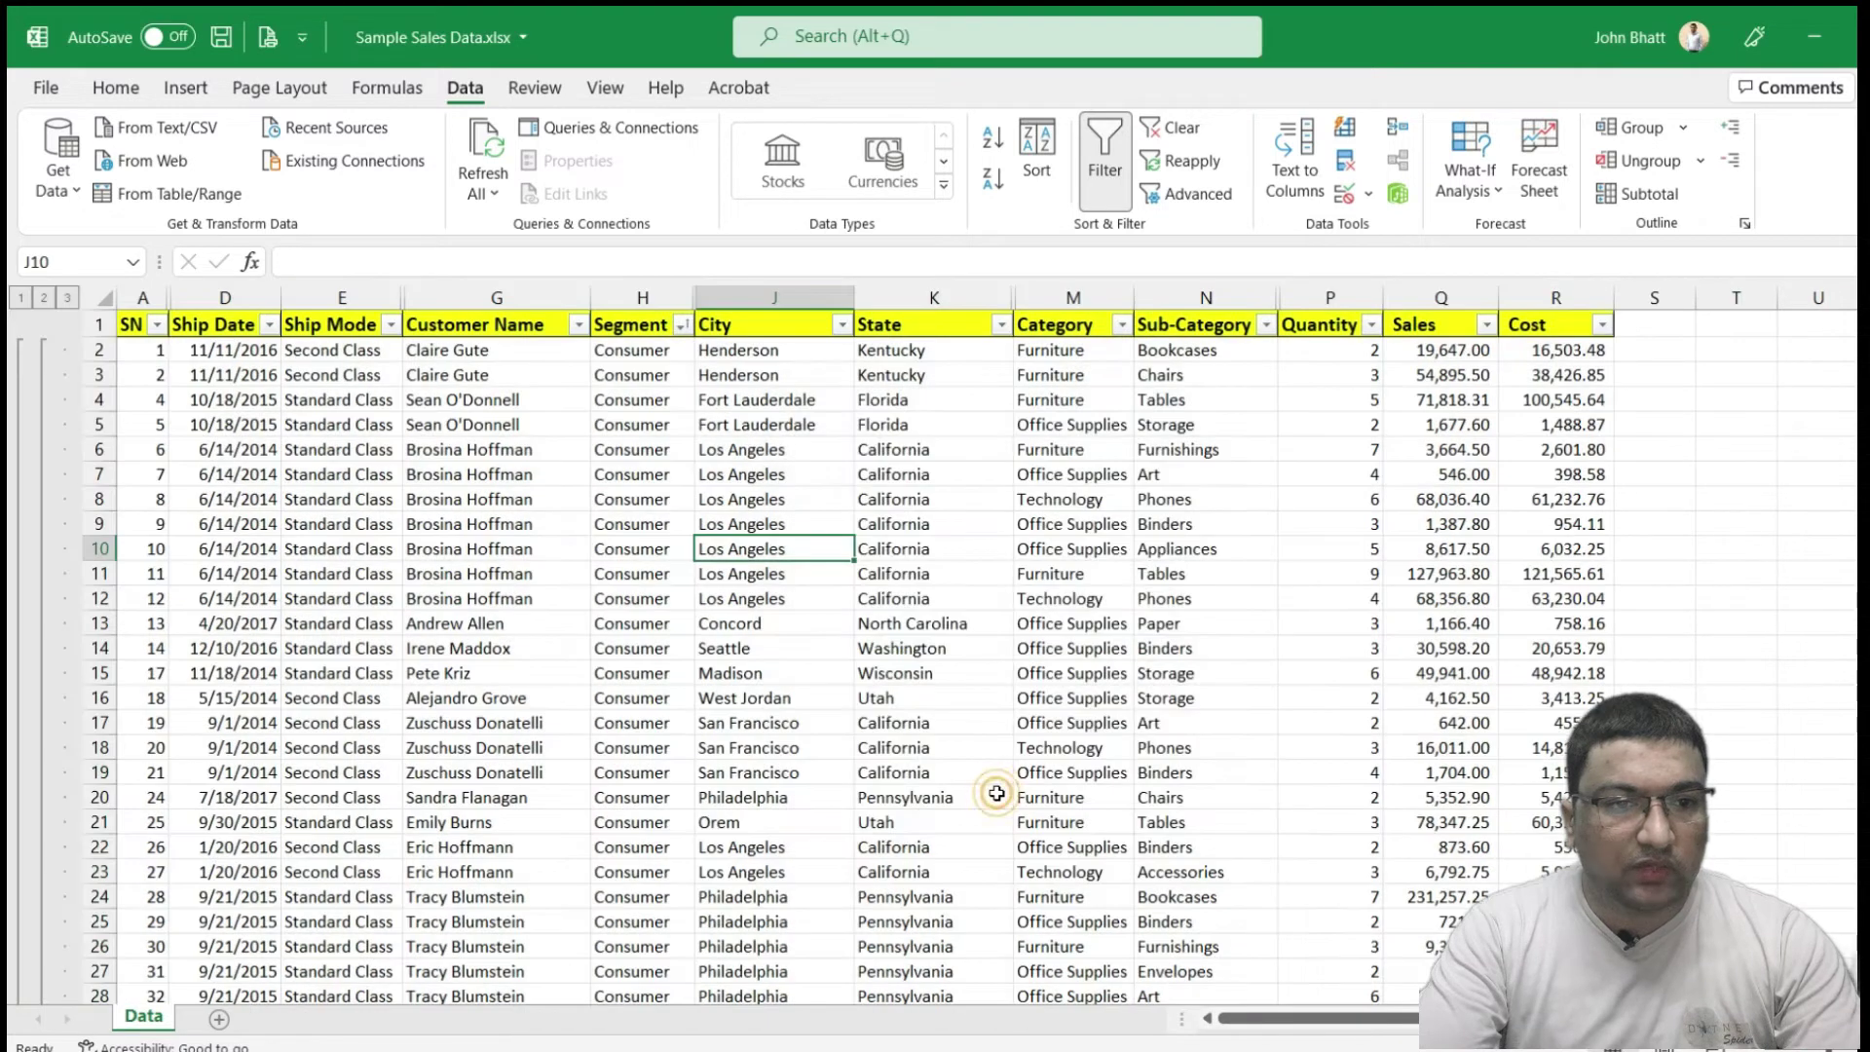
left_click(776, 431)
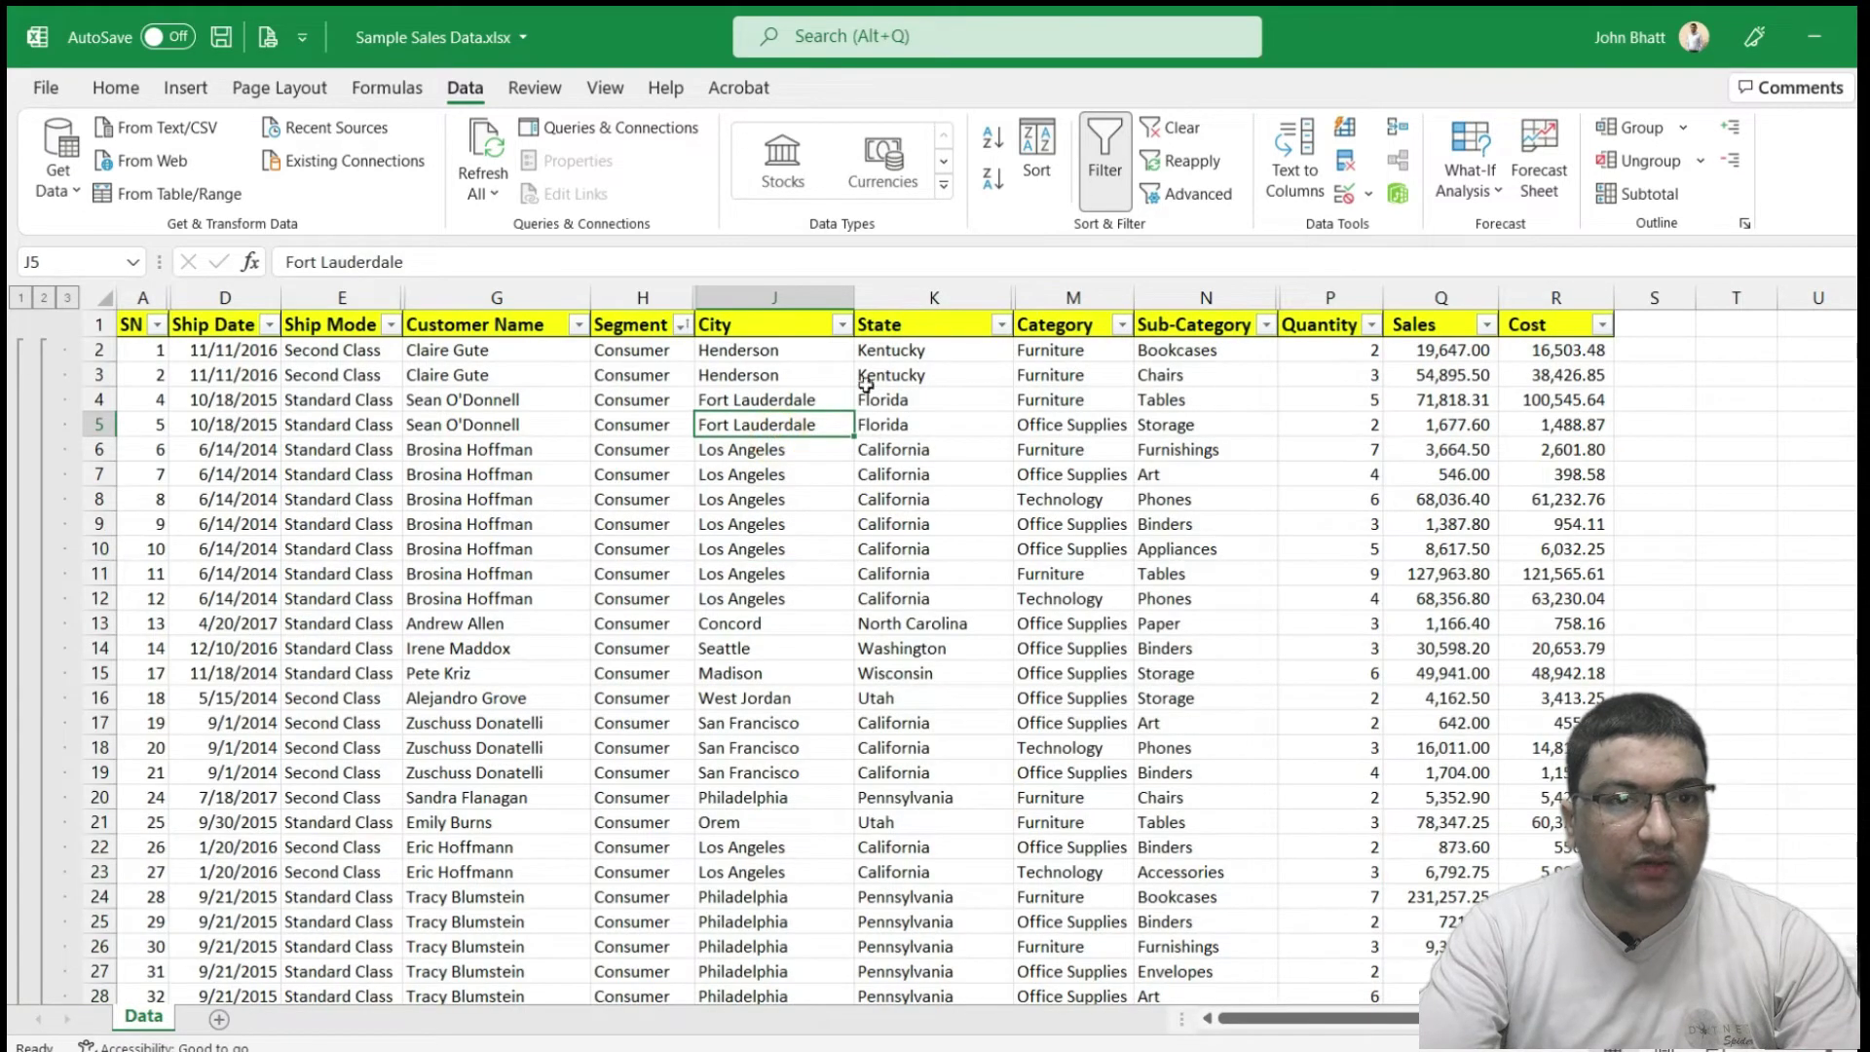
left_click(902, 553)
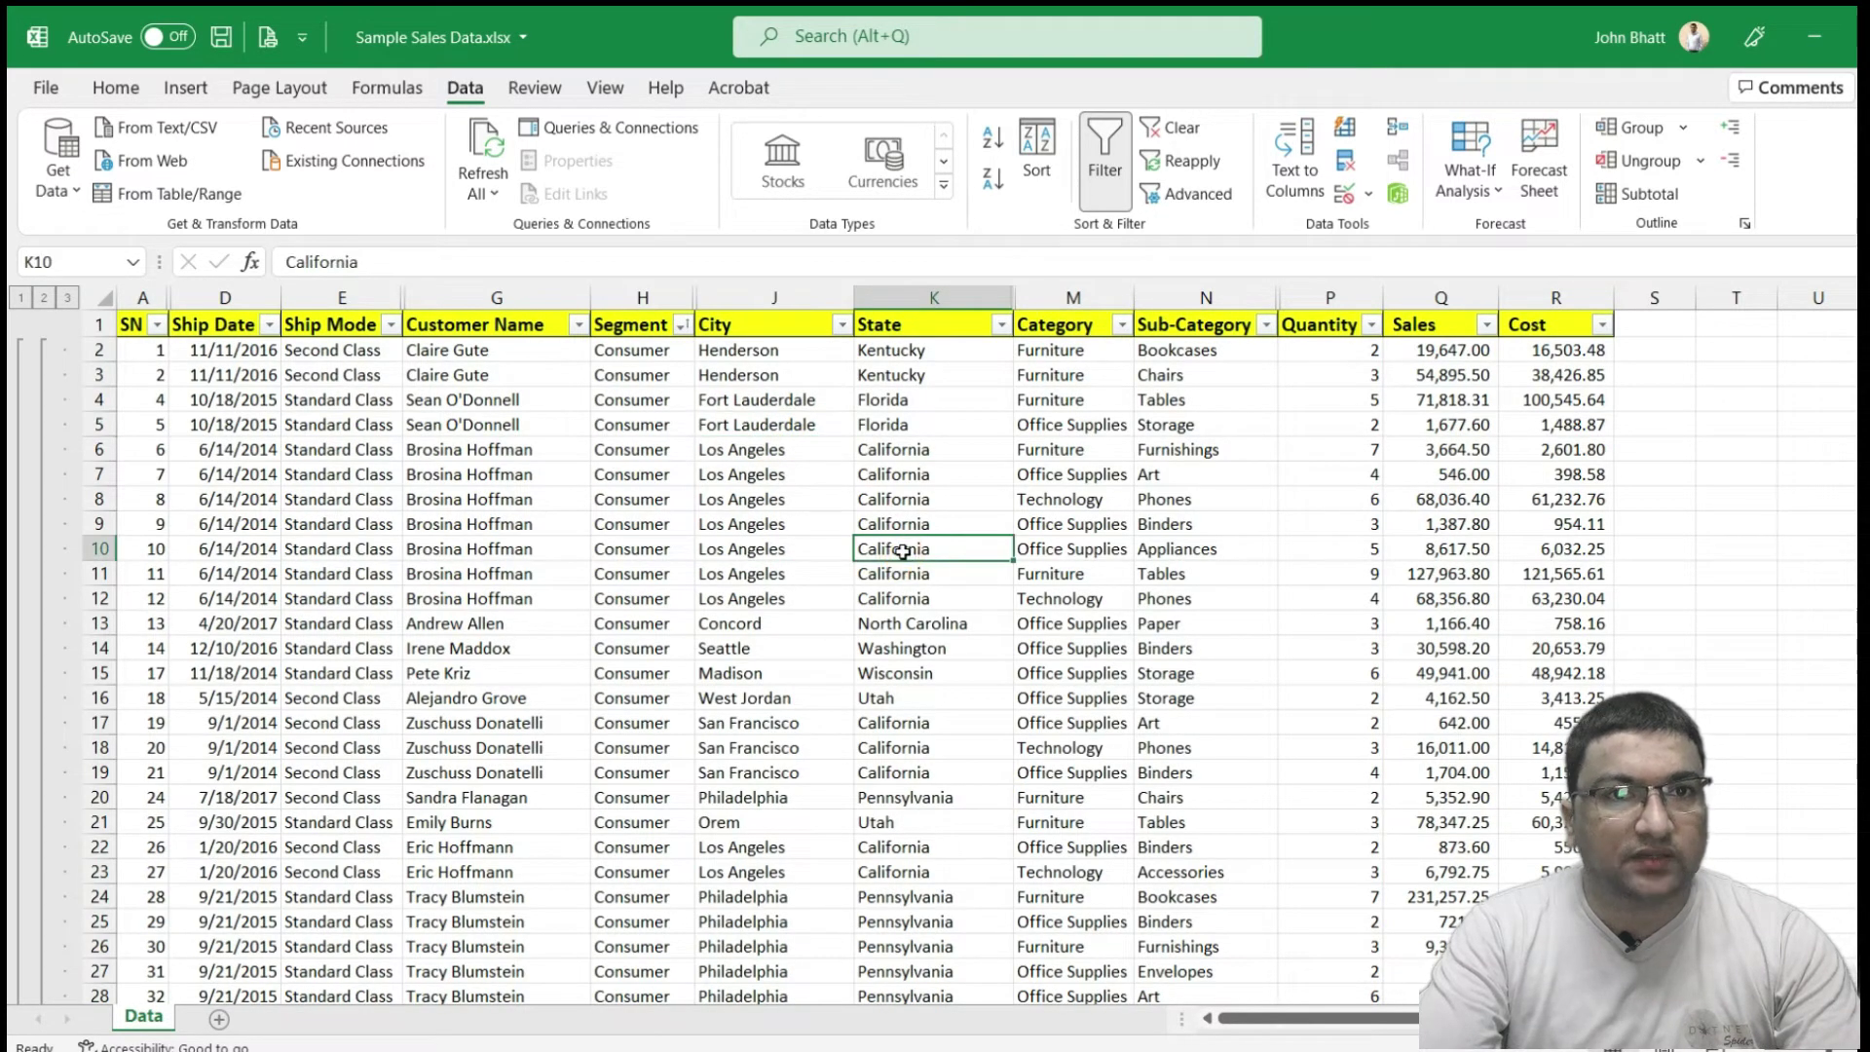
left_click(896, 679)
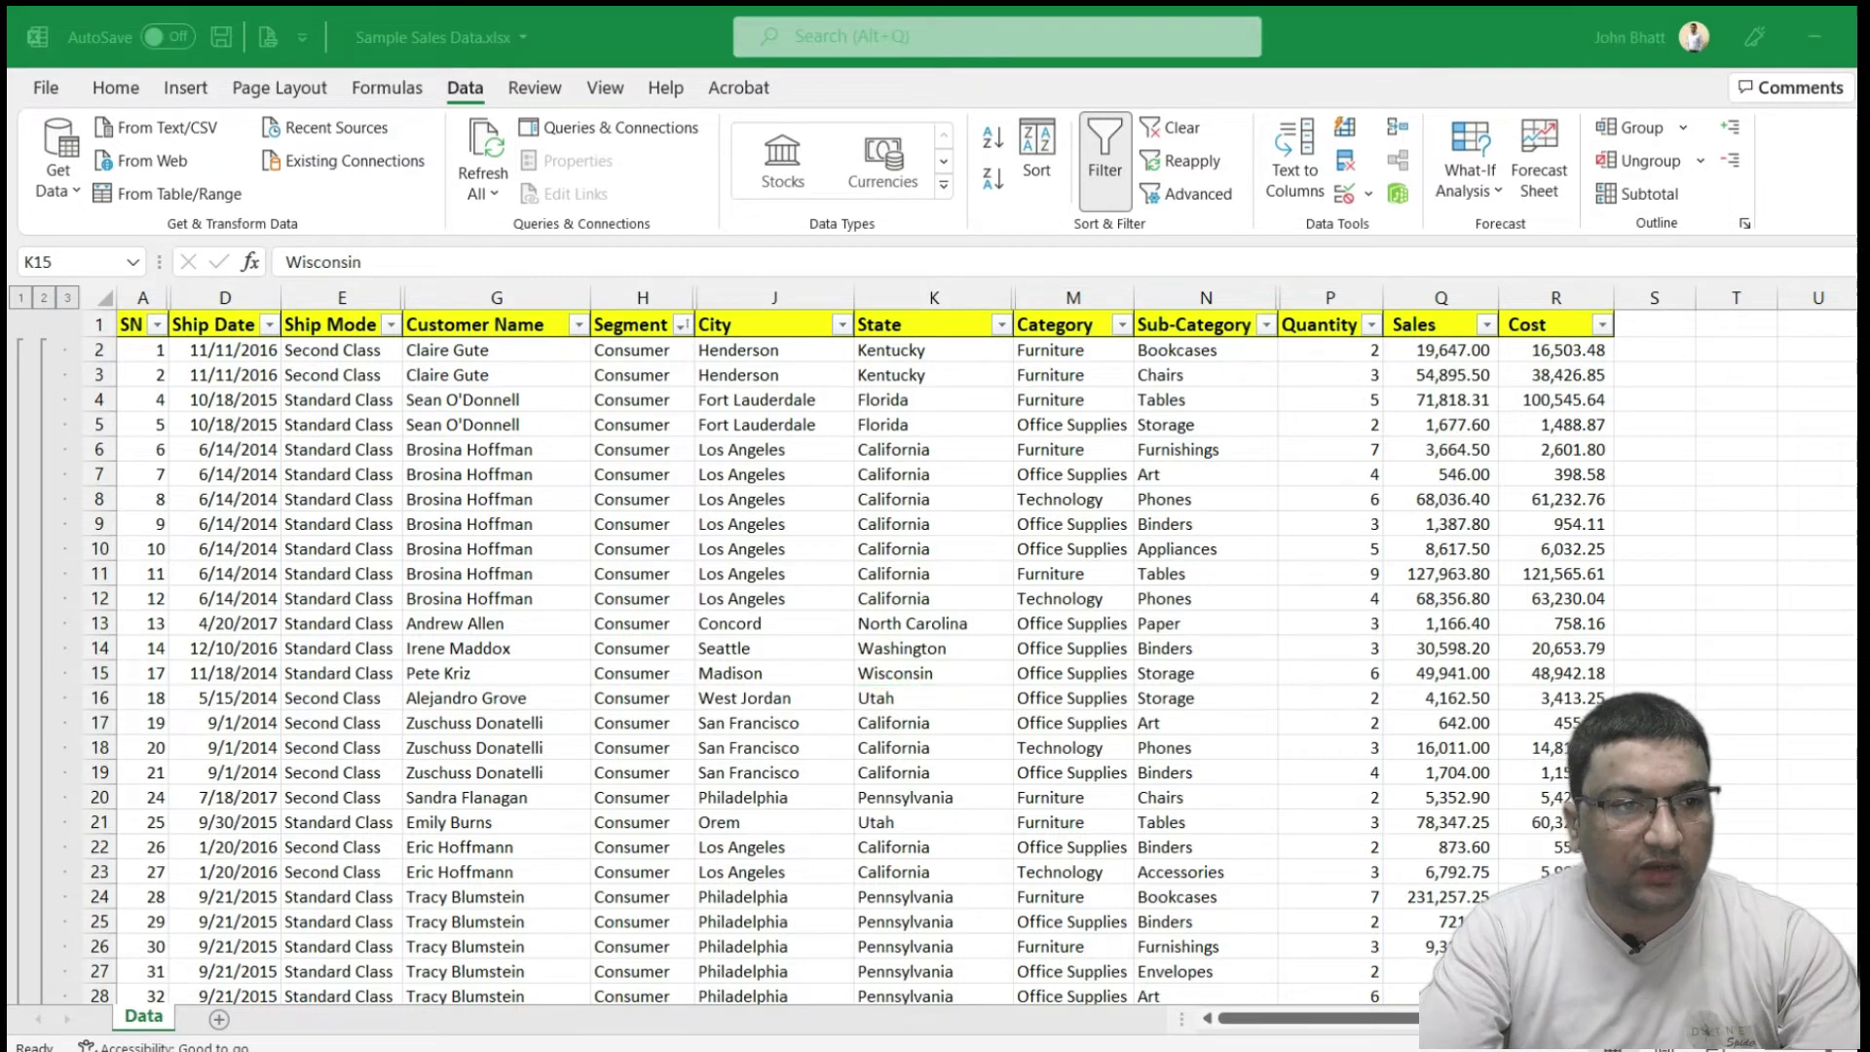
mouse_move(98, 321)
left_mouse_down()
mouse_move(8, 263)
mouse_move(70, 331)
left_mouse_up()
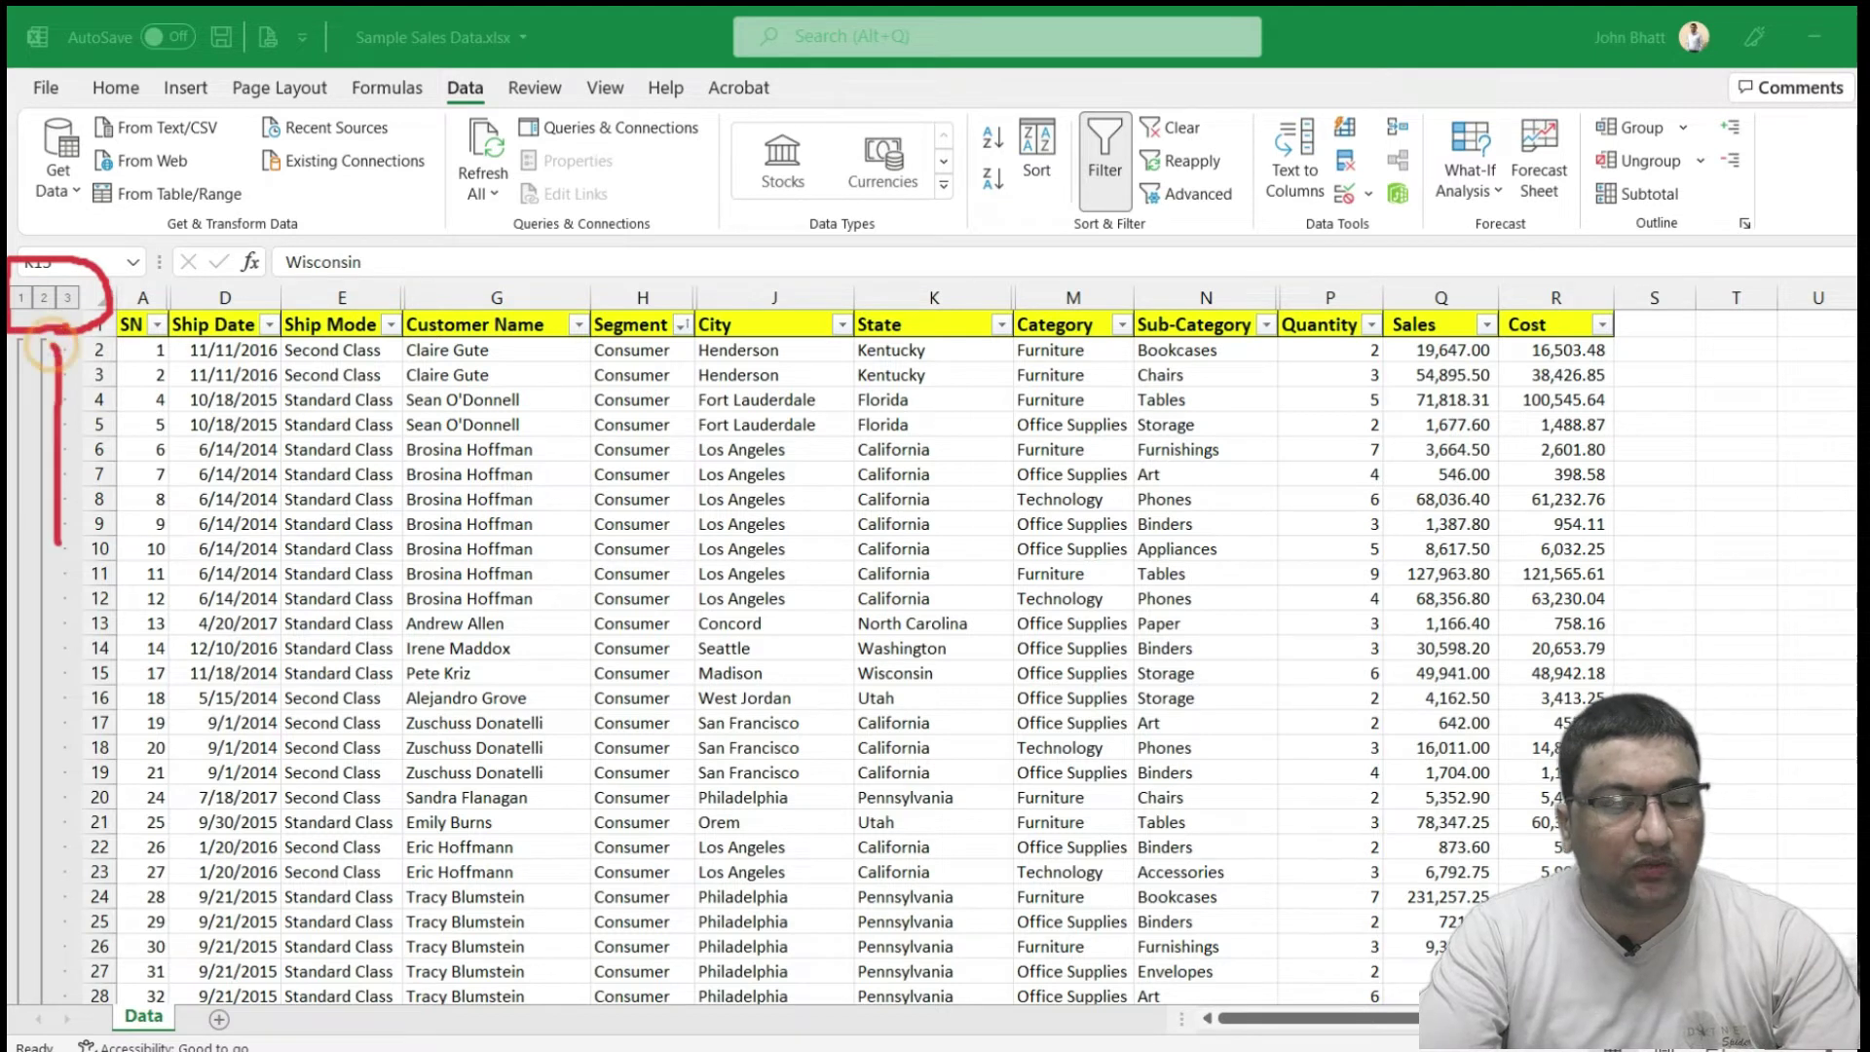
key("Escape")
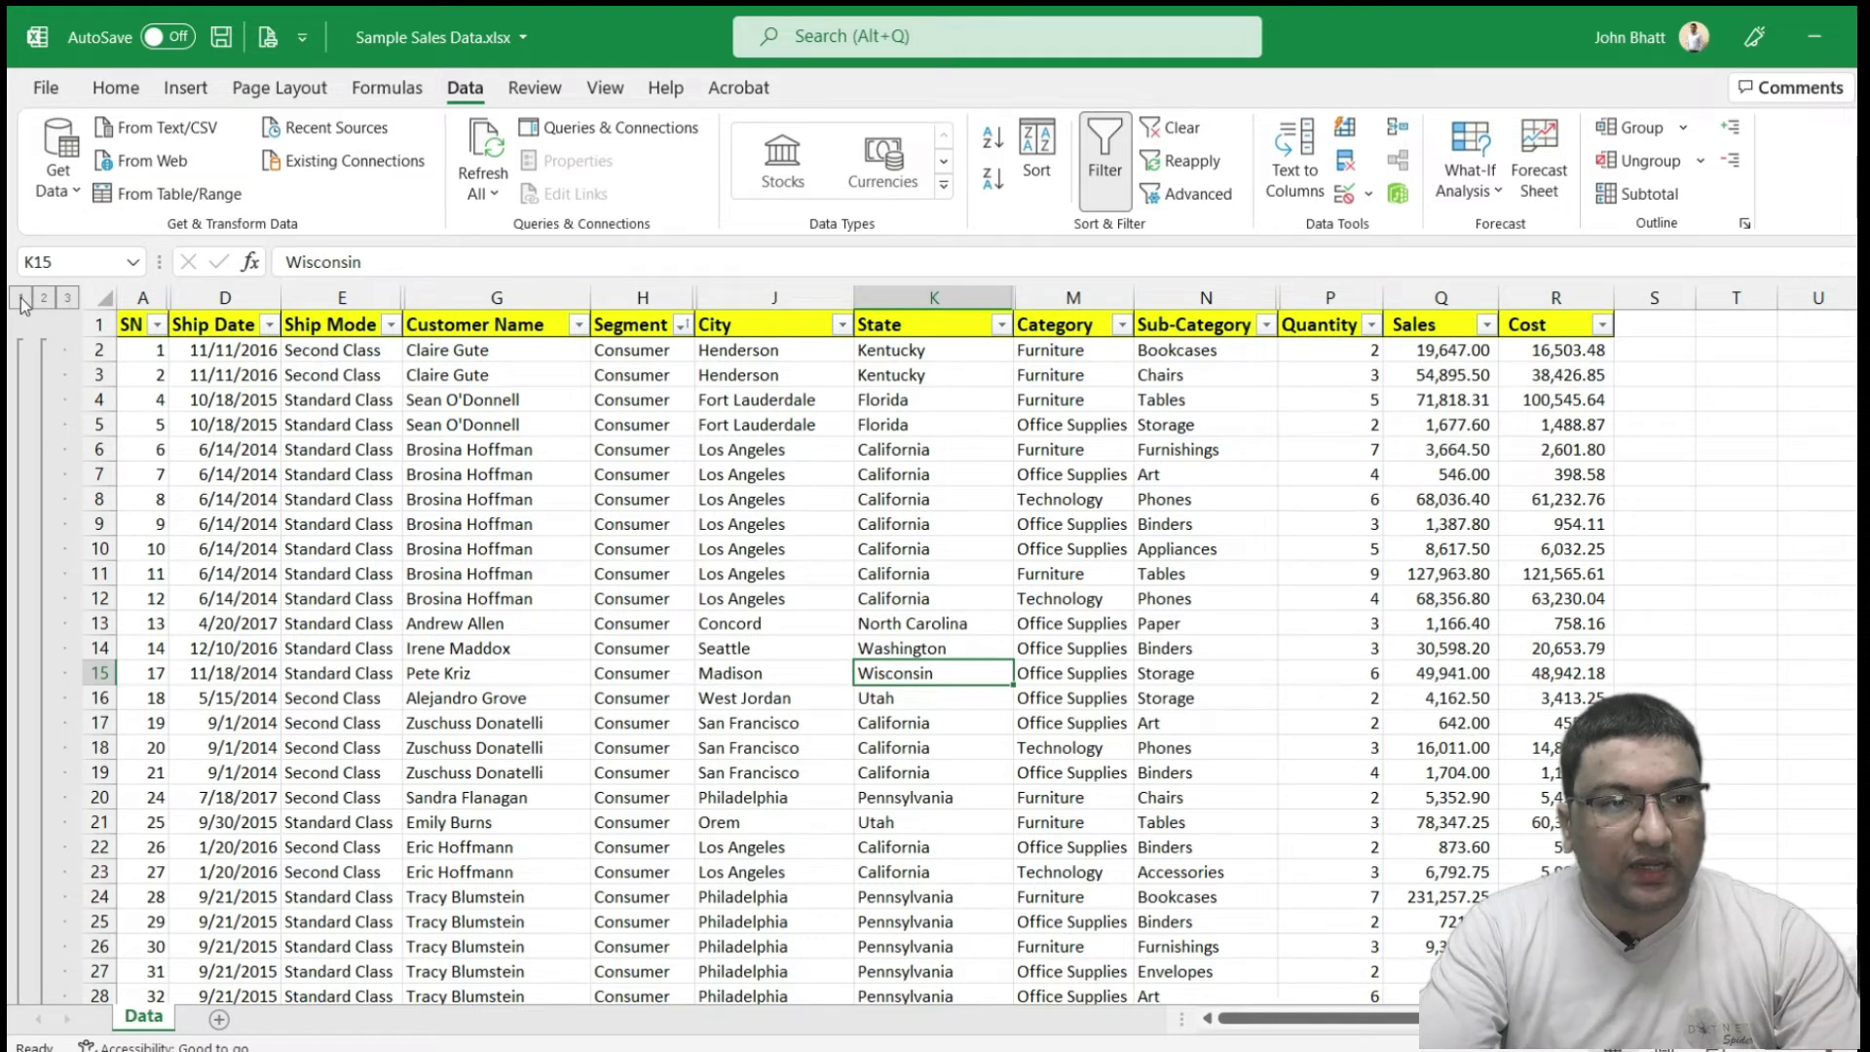
Collapse to level 1, autofit column Q to show 172,290,064.52, then expand through levels 2 and 3
left_click(20, 298)
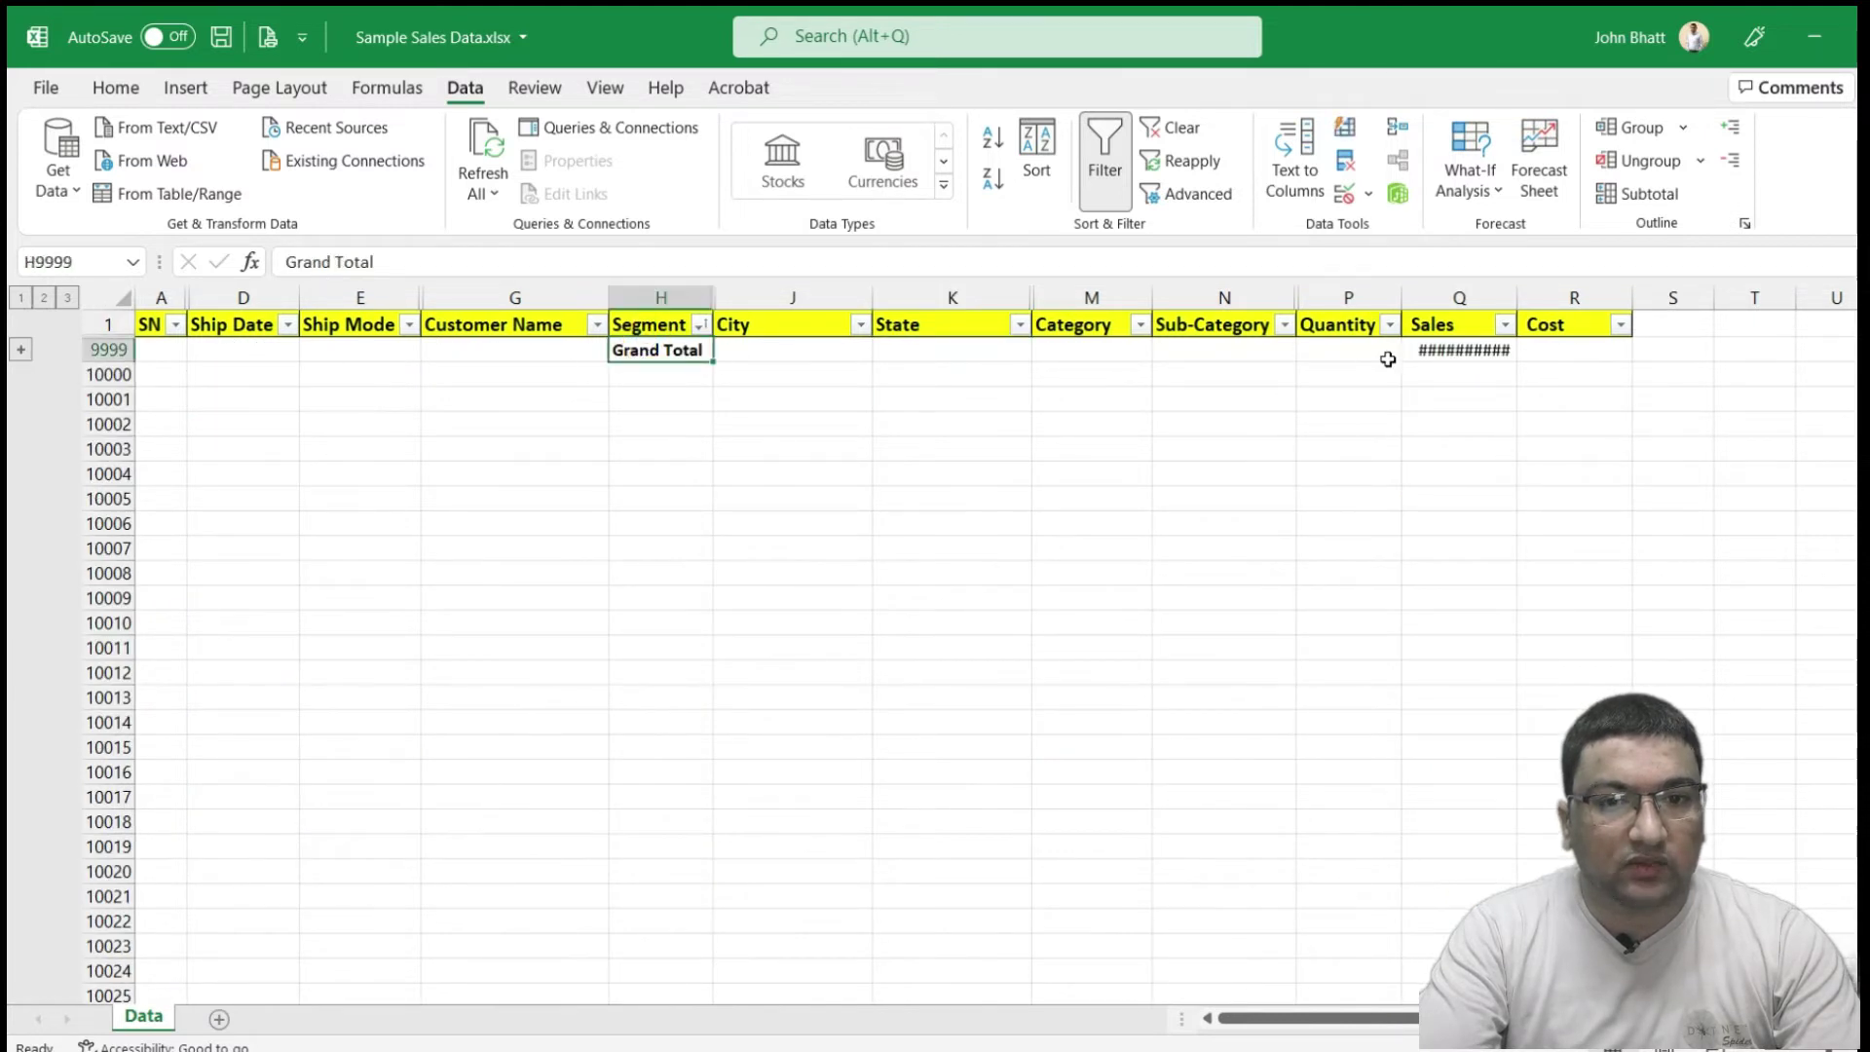
left_click(1458, 350)
double_click(1523, 292)
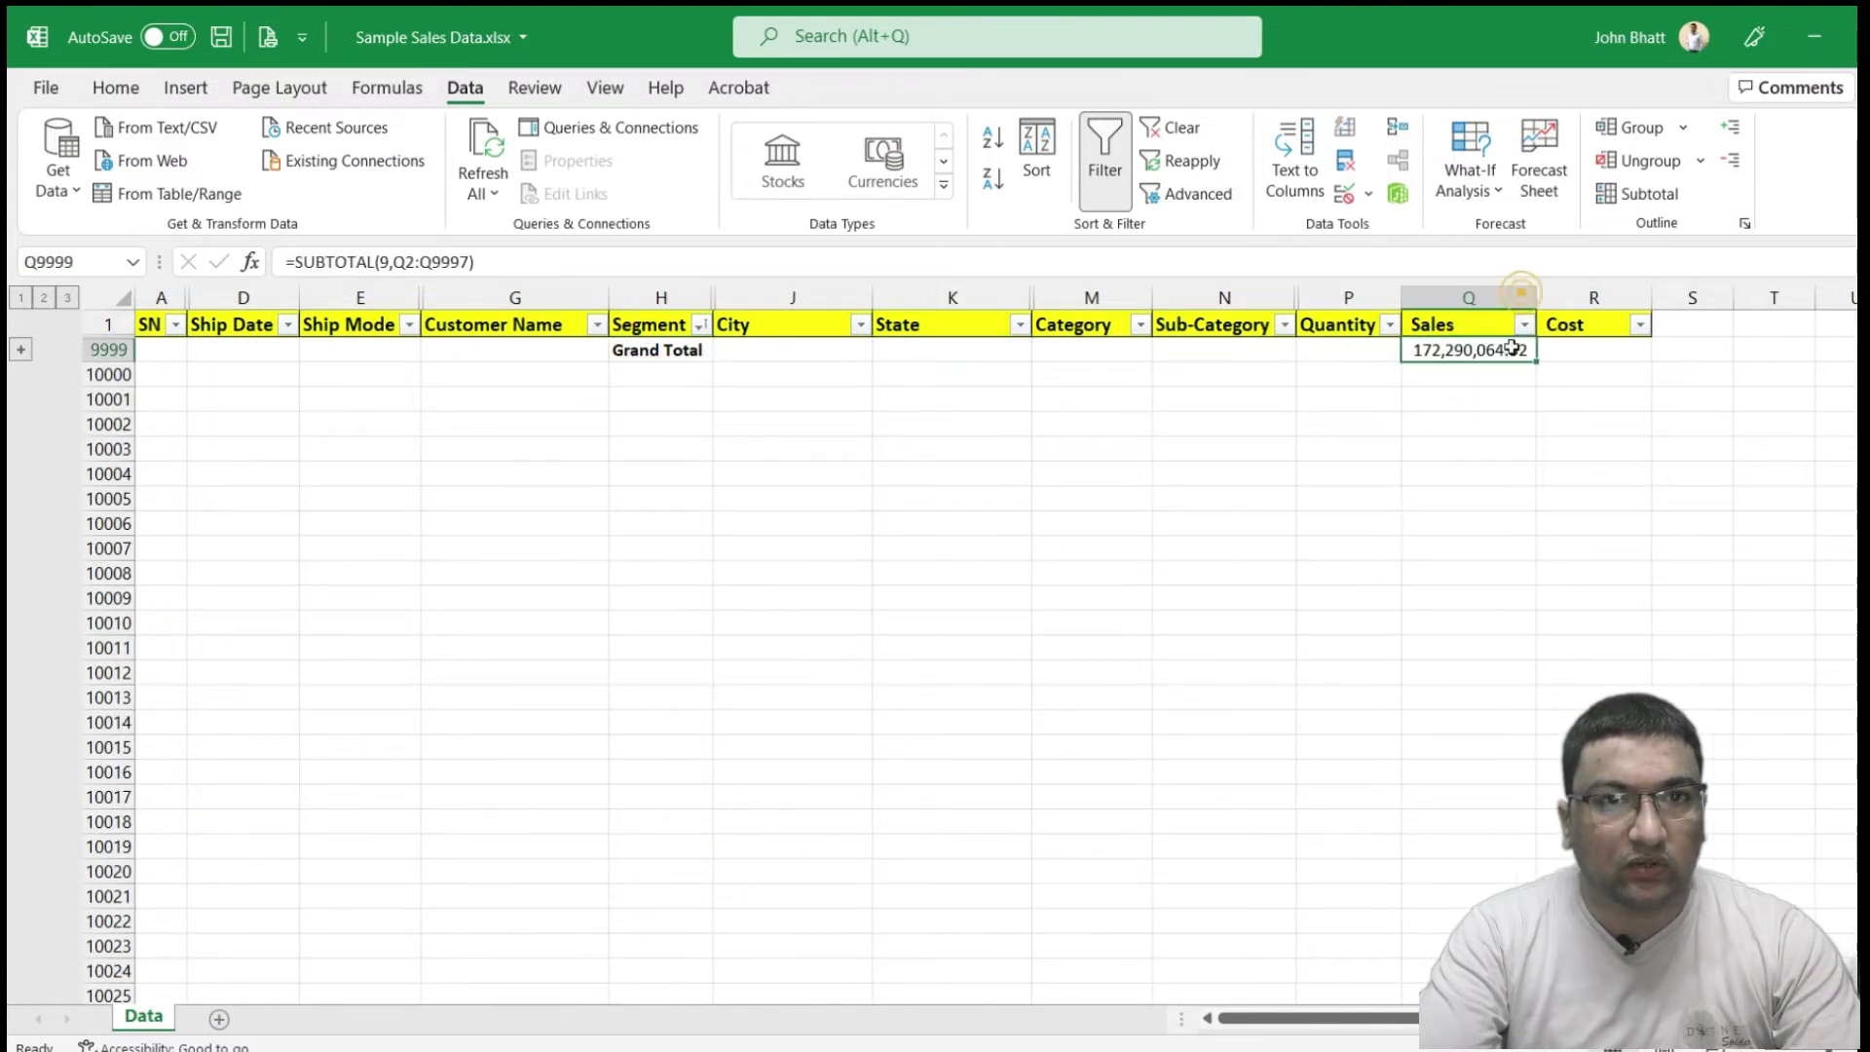
left_click(44, 298)
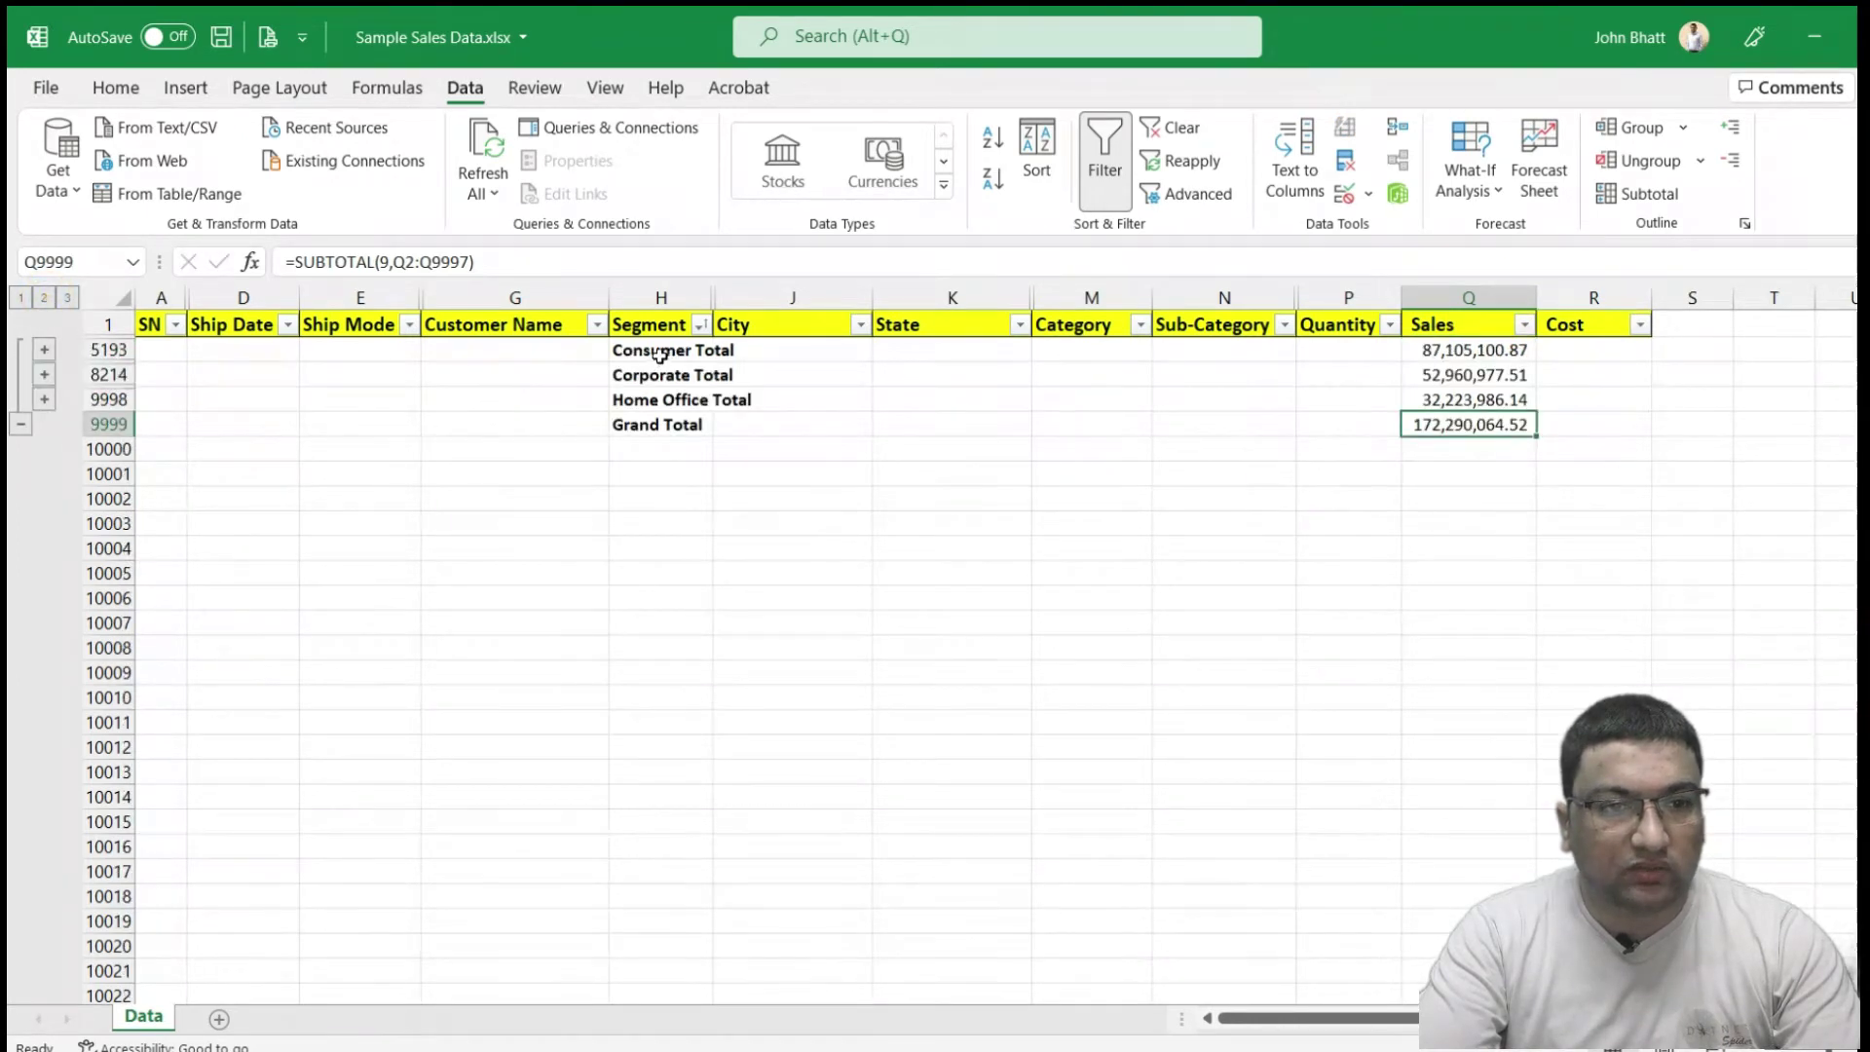
mouse_move(657, 350)
left_mouse_down()
mouse_move(672, 399)
mouse_move(1461, 398)
left_mouse_up()
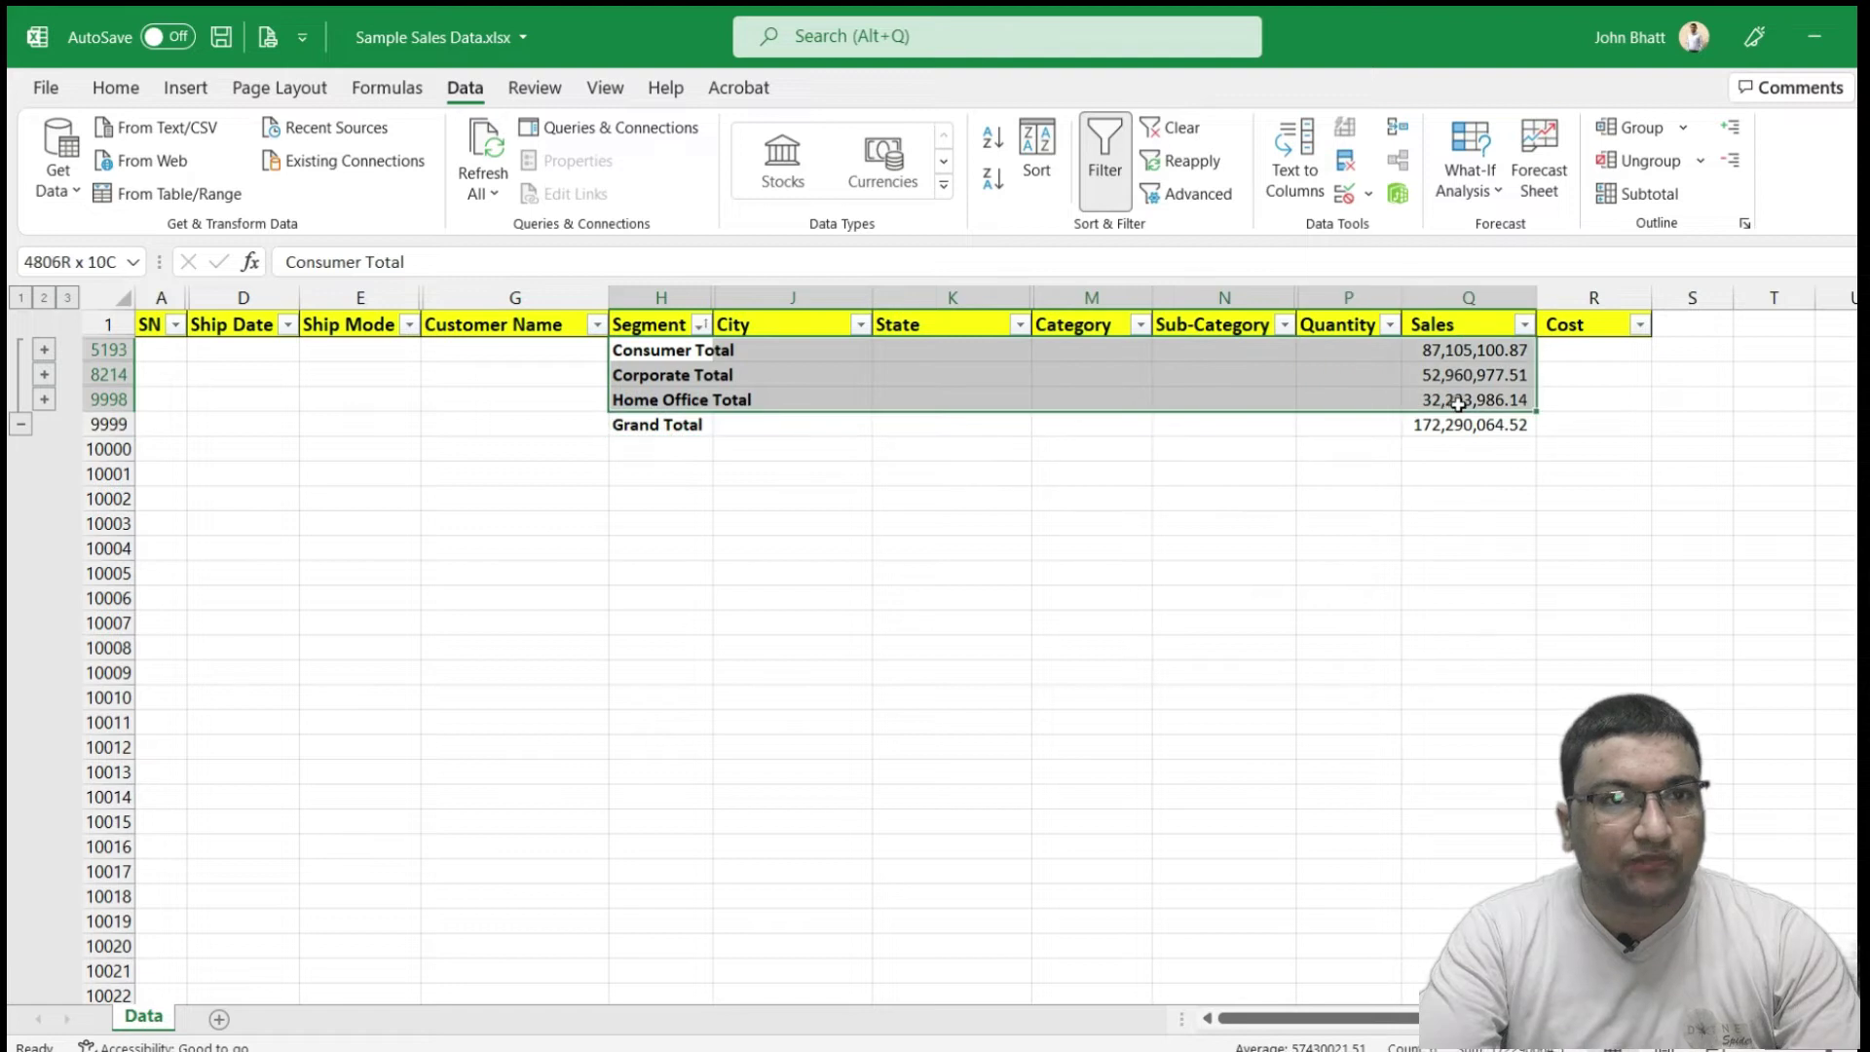
left_click(1466, 375)
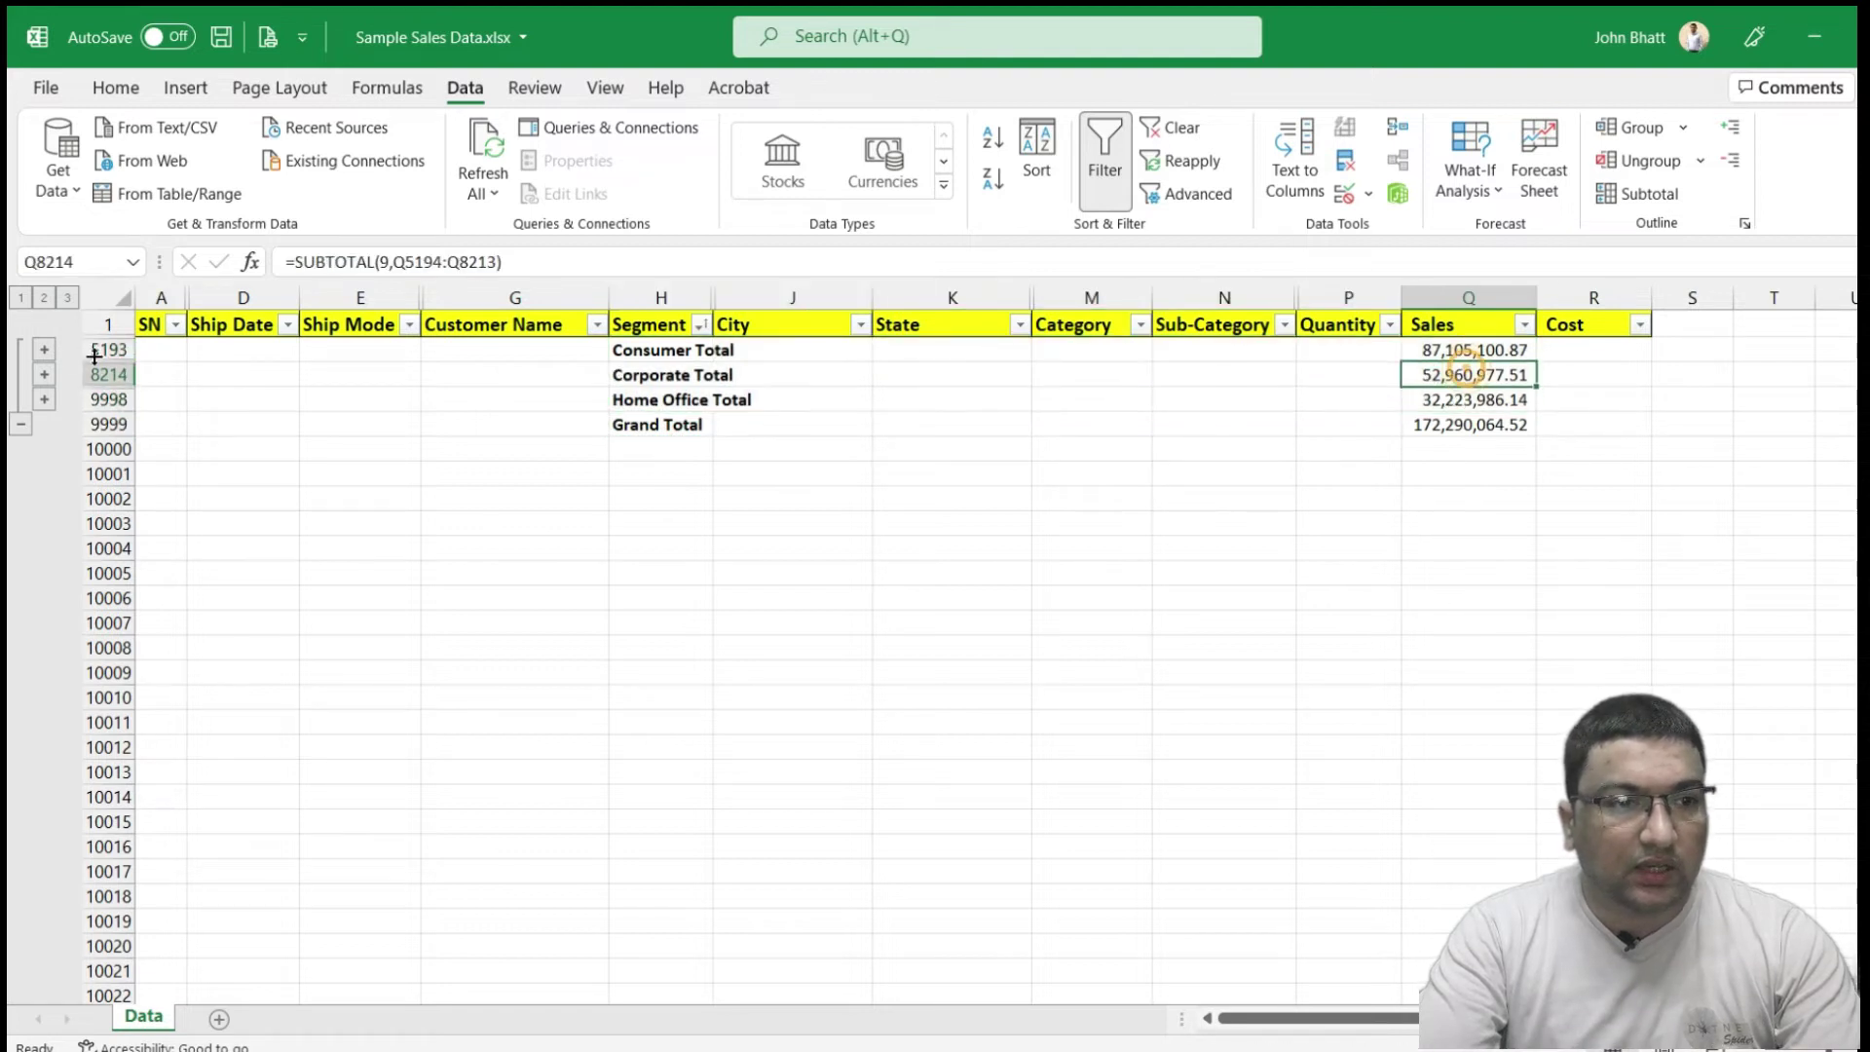
left_click(67, 298)
Go down to the Consumer Total row and inspect its SUBTOTAL formula in Q5193
left_click(229, 374)
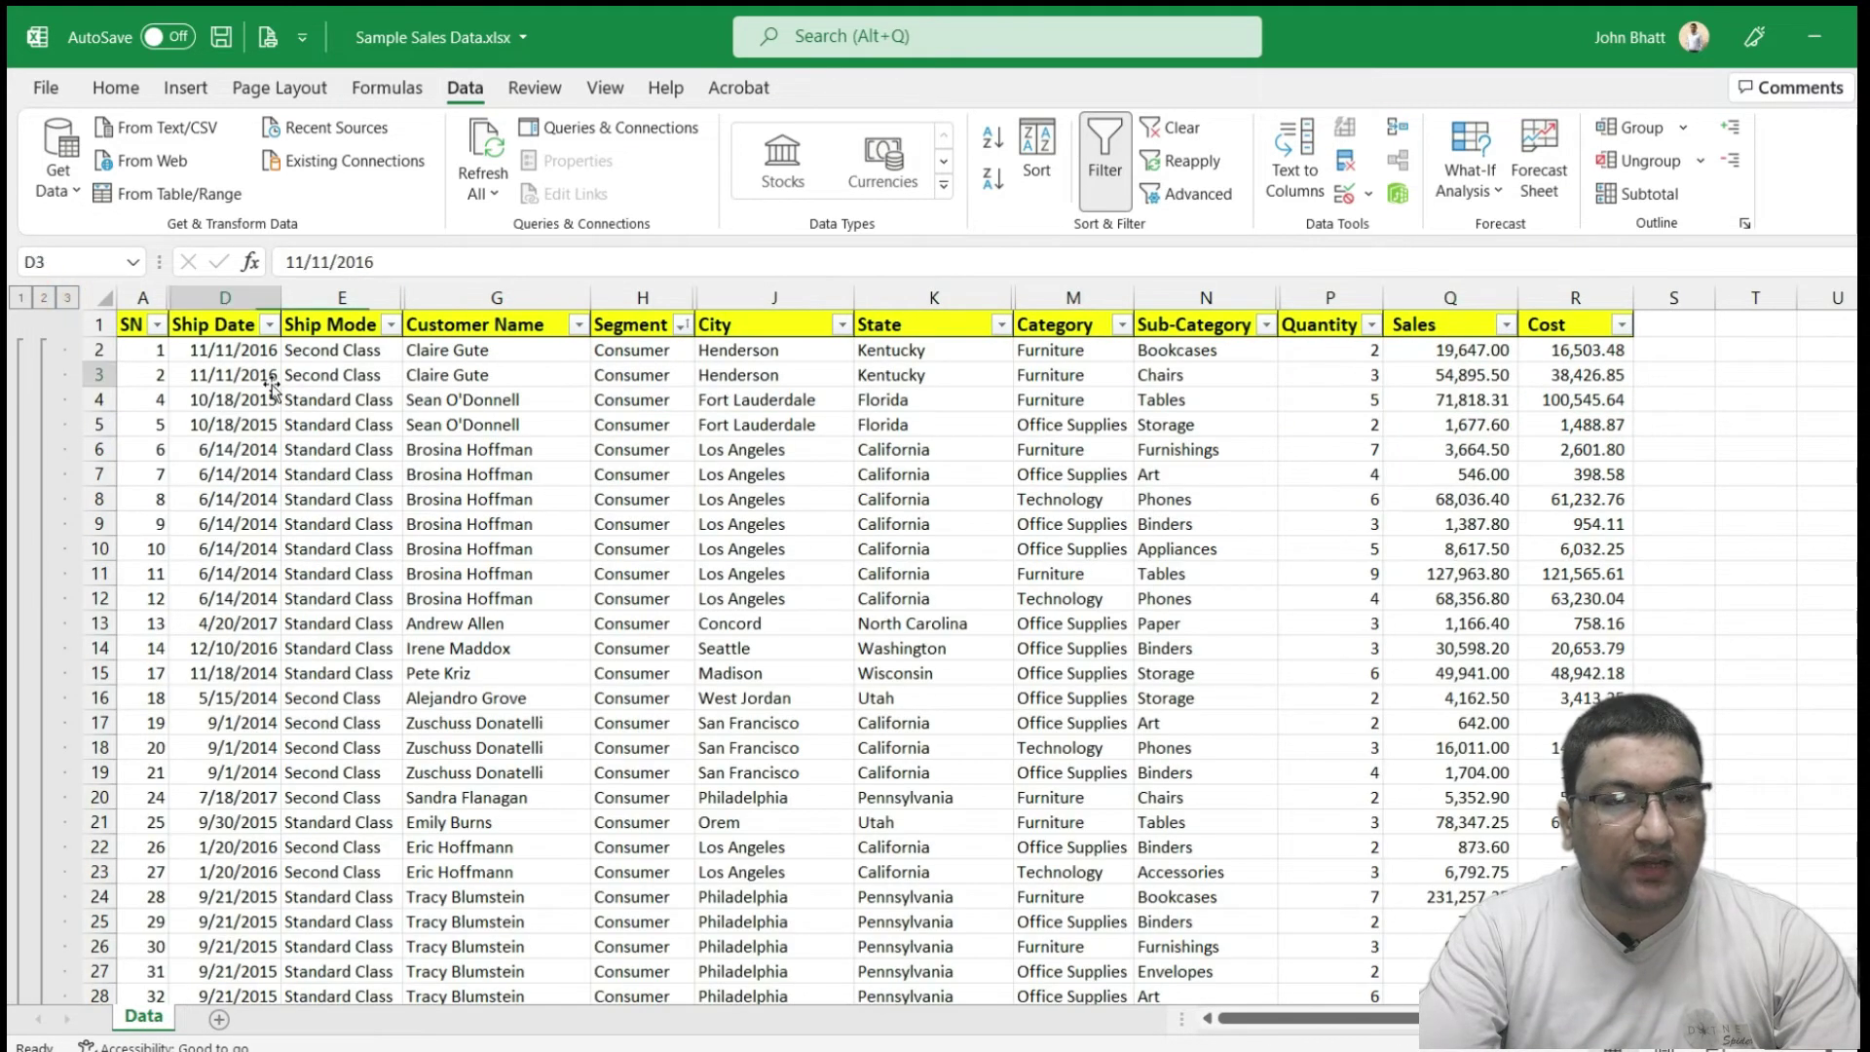
scroll(855, 529, "down", 3)
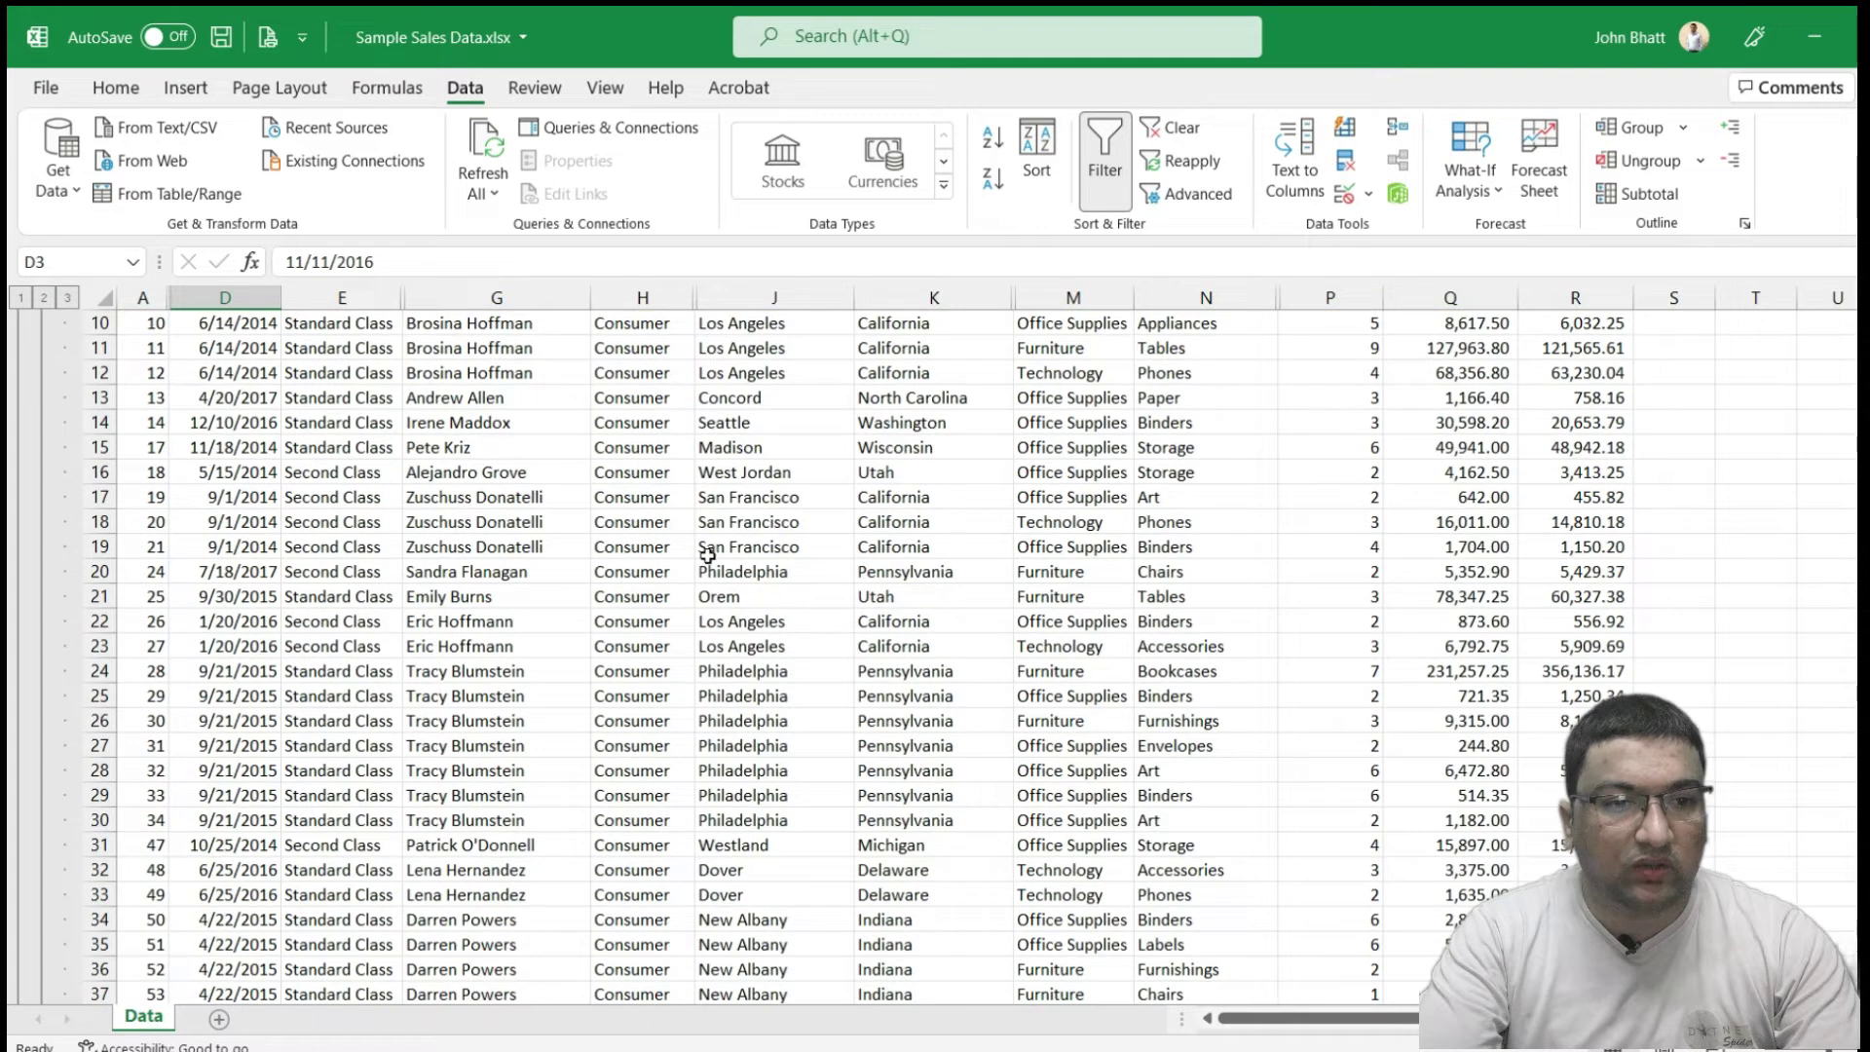
left_click(623, 621)
left_click(737, 644)
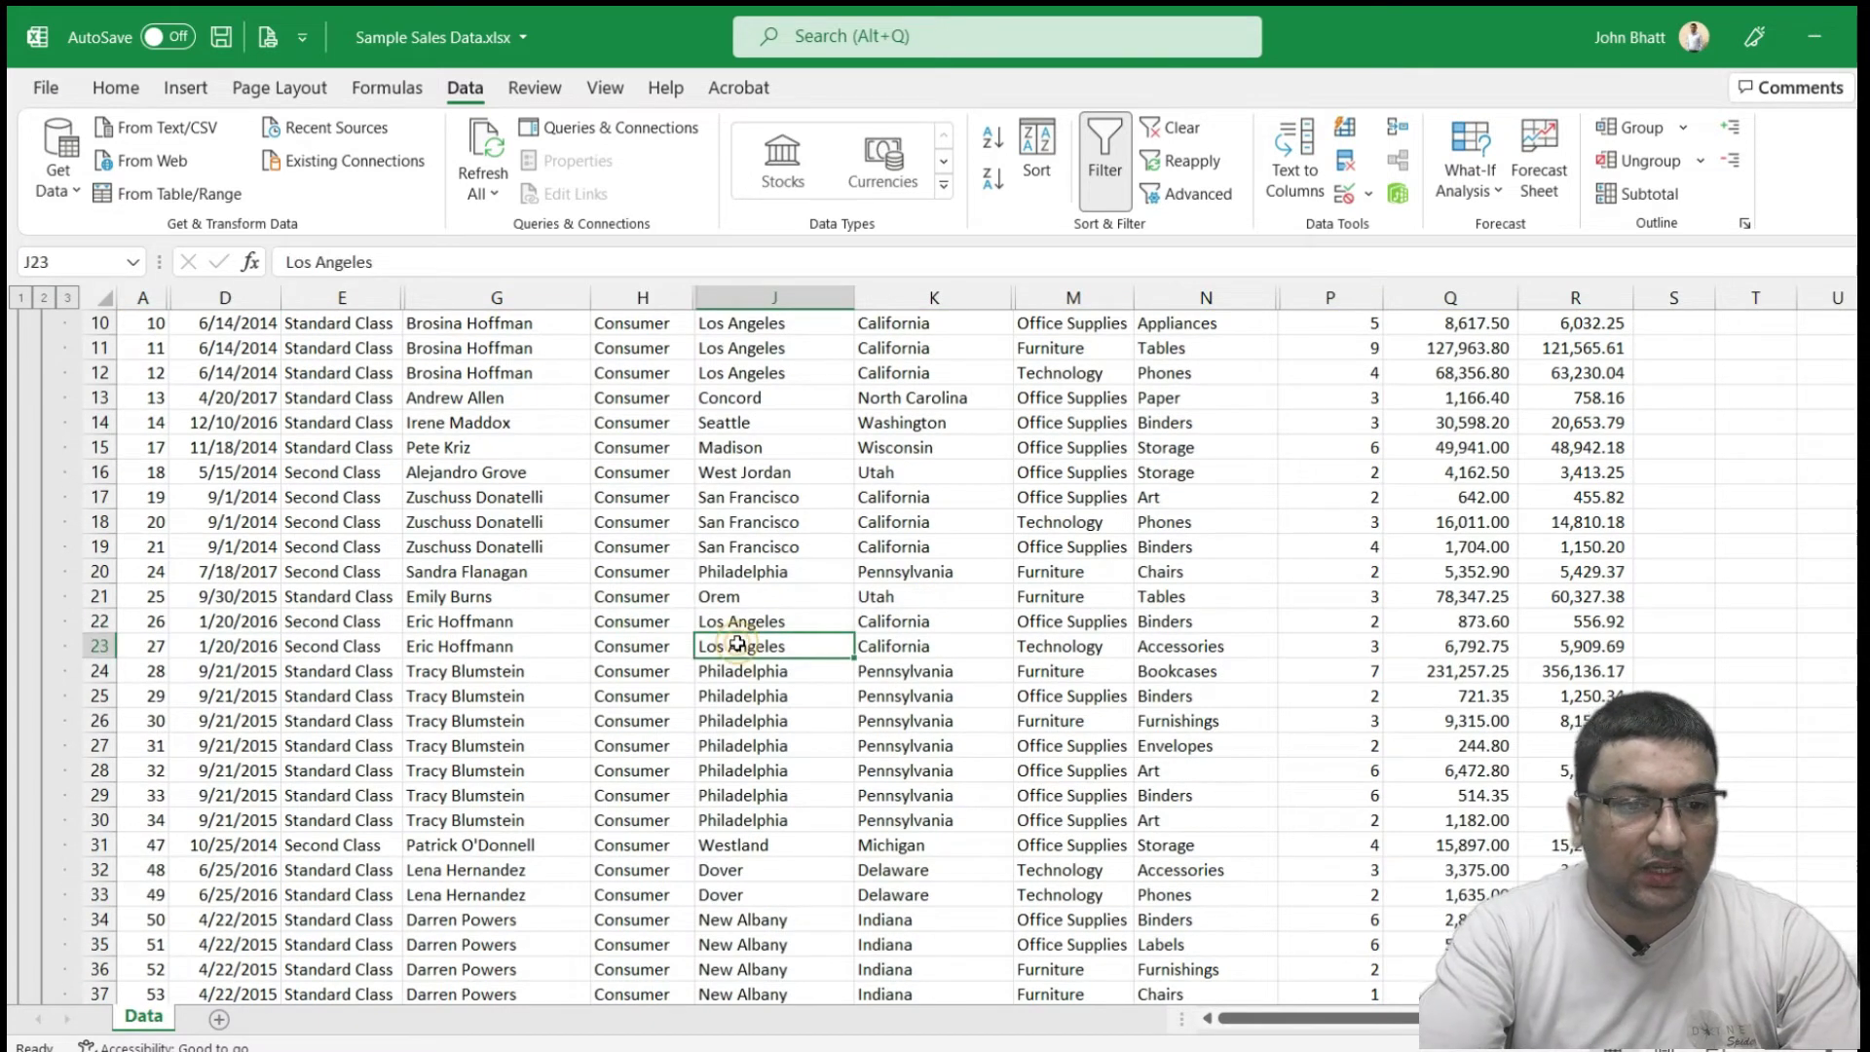
key("ctrl+Down")
scroll(737, 644, "down", 1)
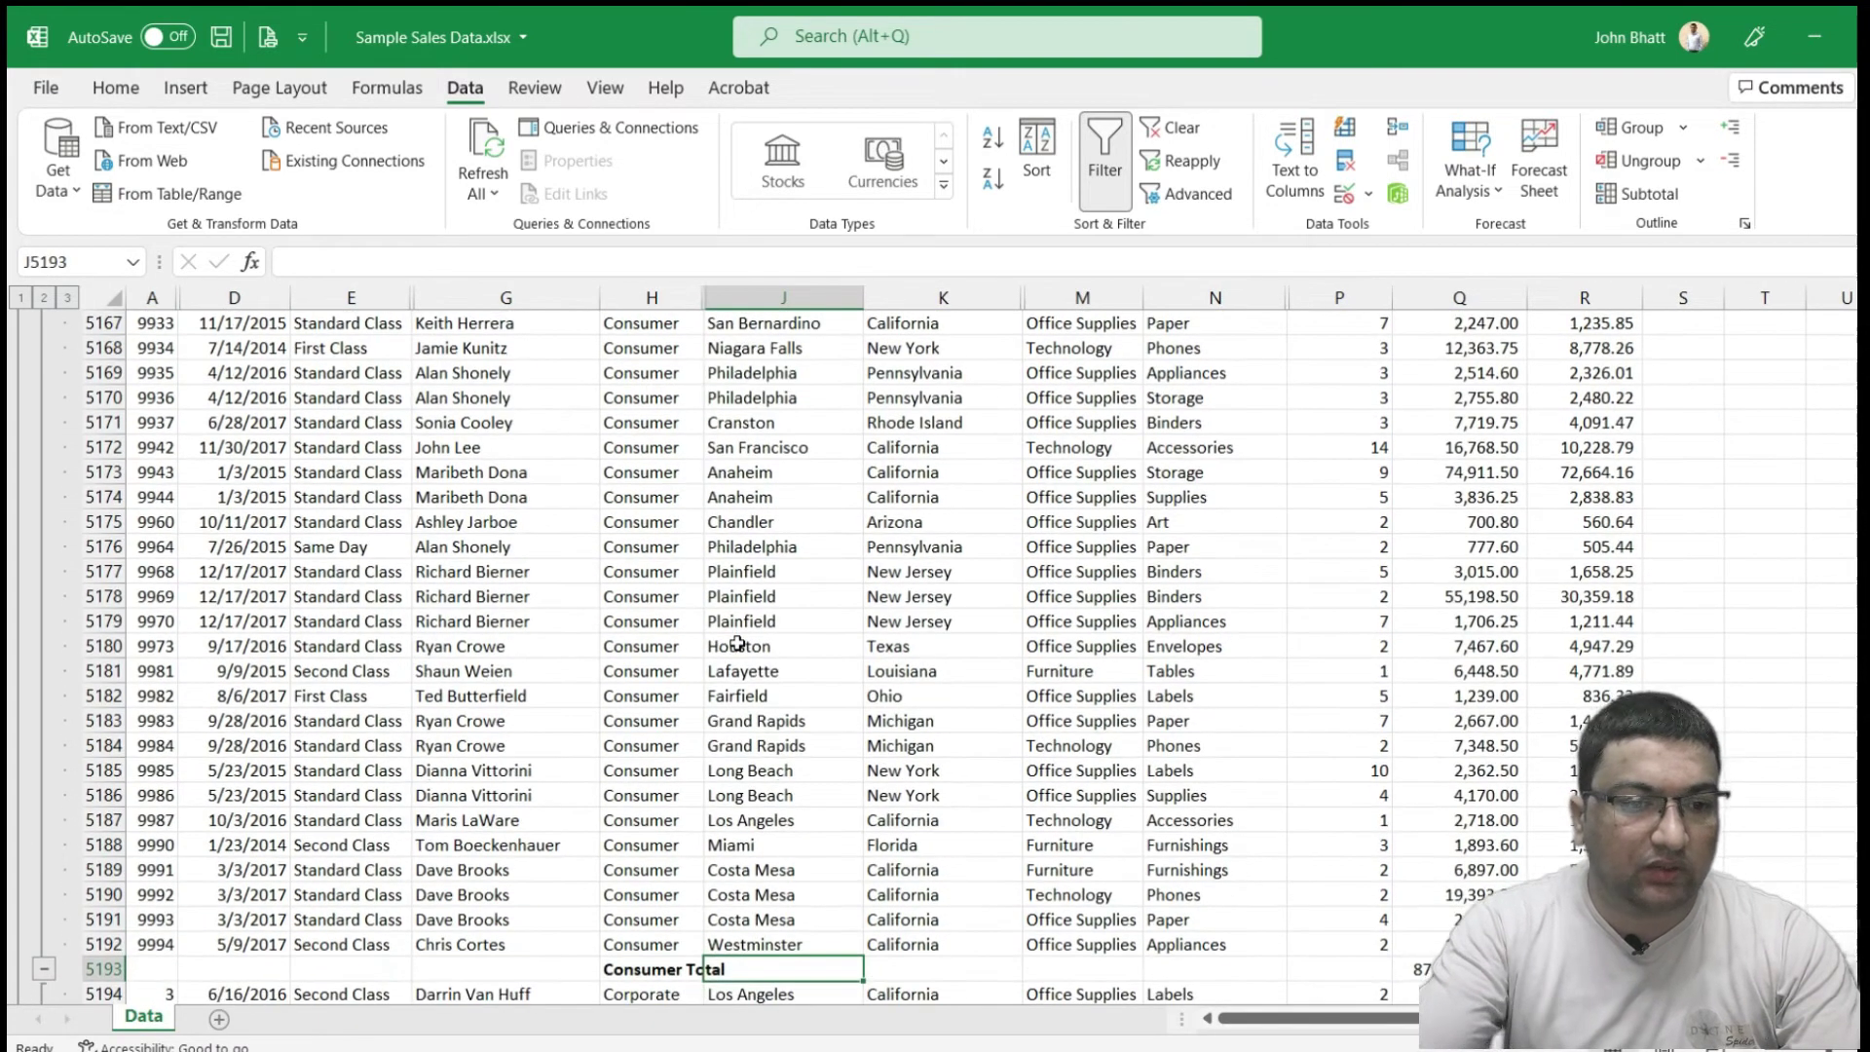
left_click(678, 691)
scroll(678, 690, "down", 4)
left_click(647, 671)
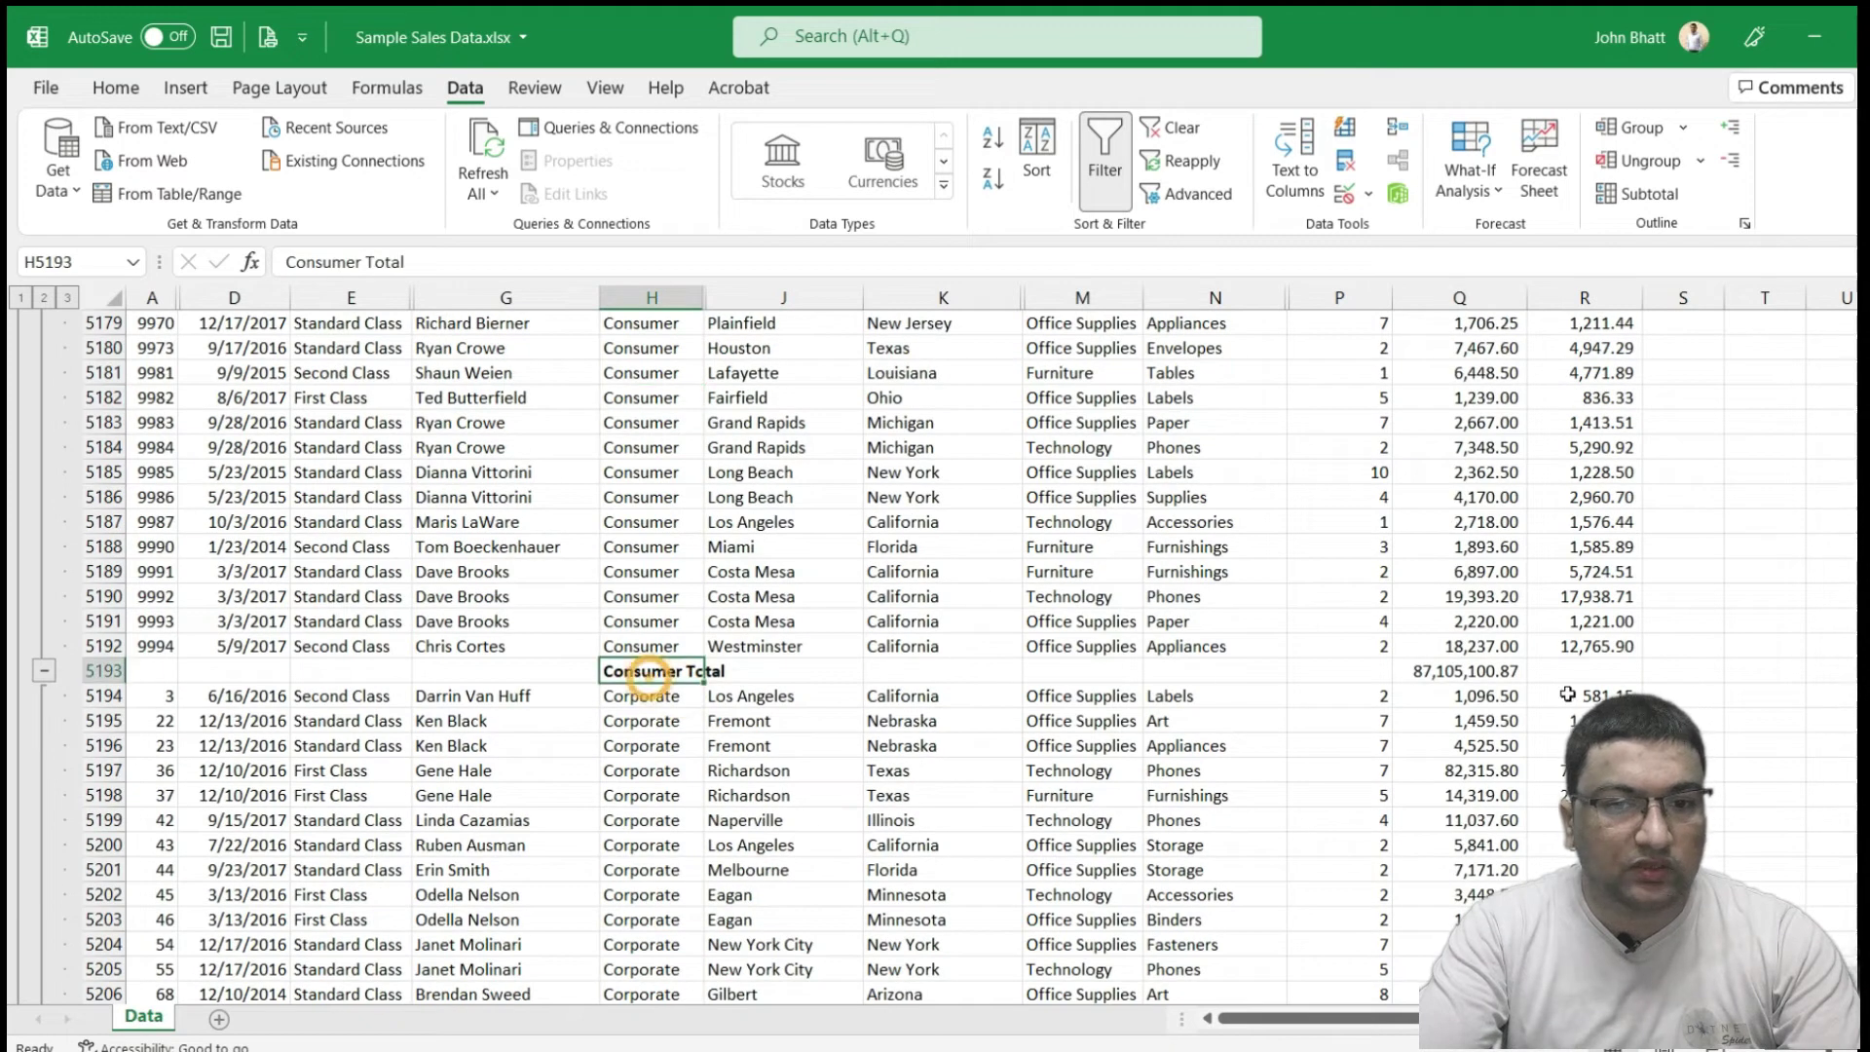
left_click(1480, 672)
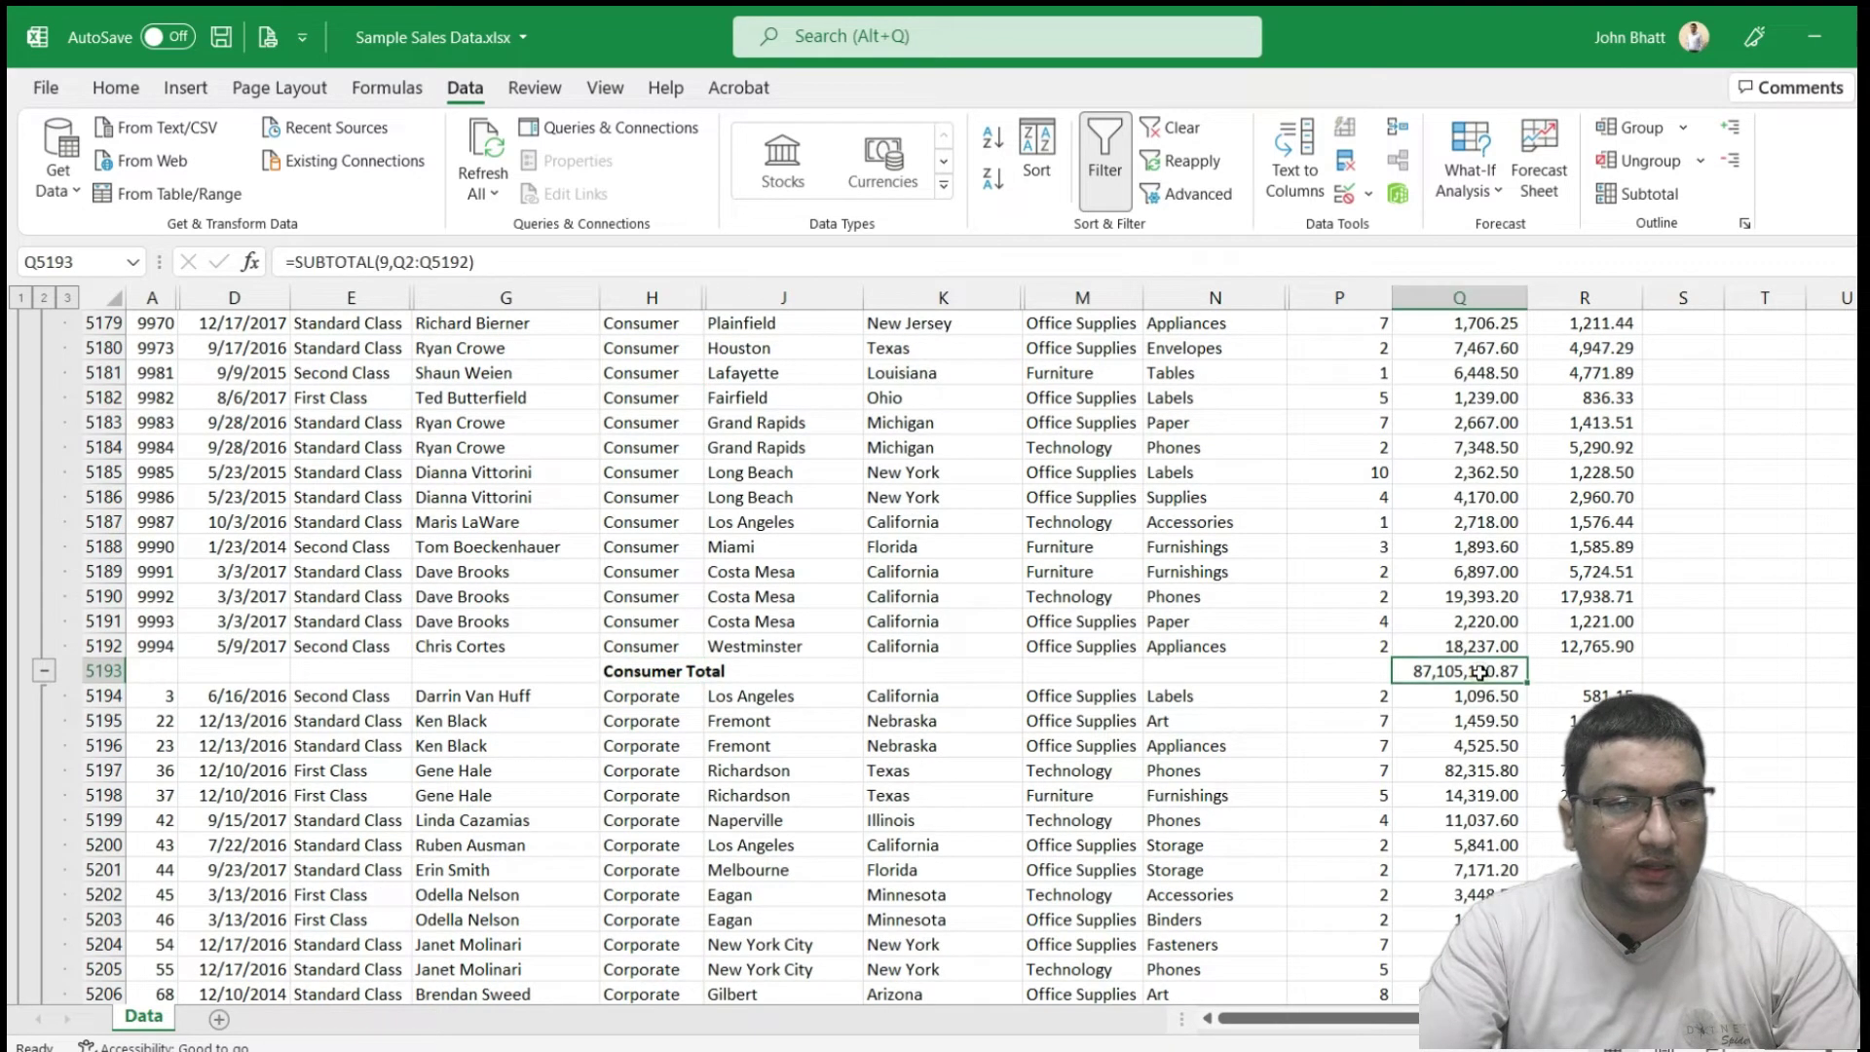
left_click(88, 670)
Collapse the Consumer group to its total row, then expand it again
left_click(44, 670)
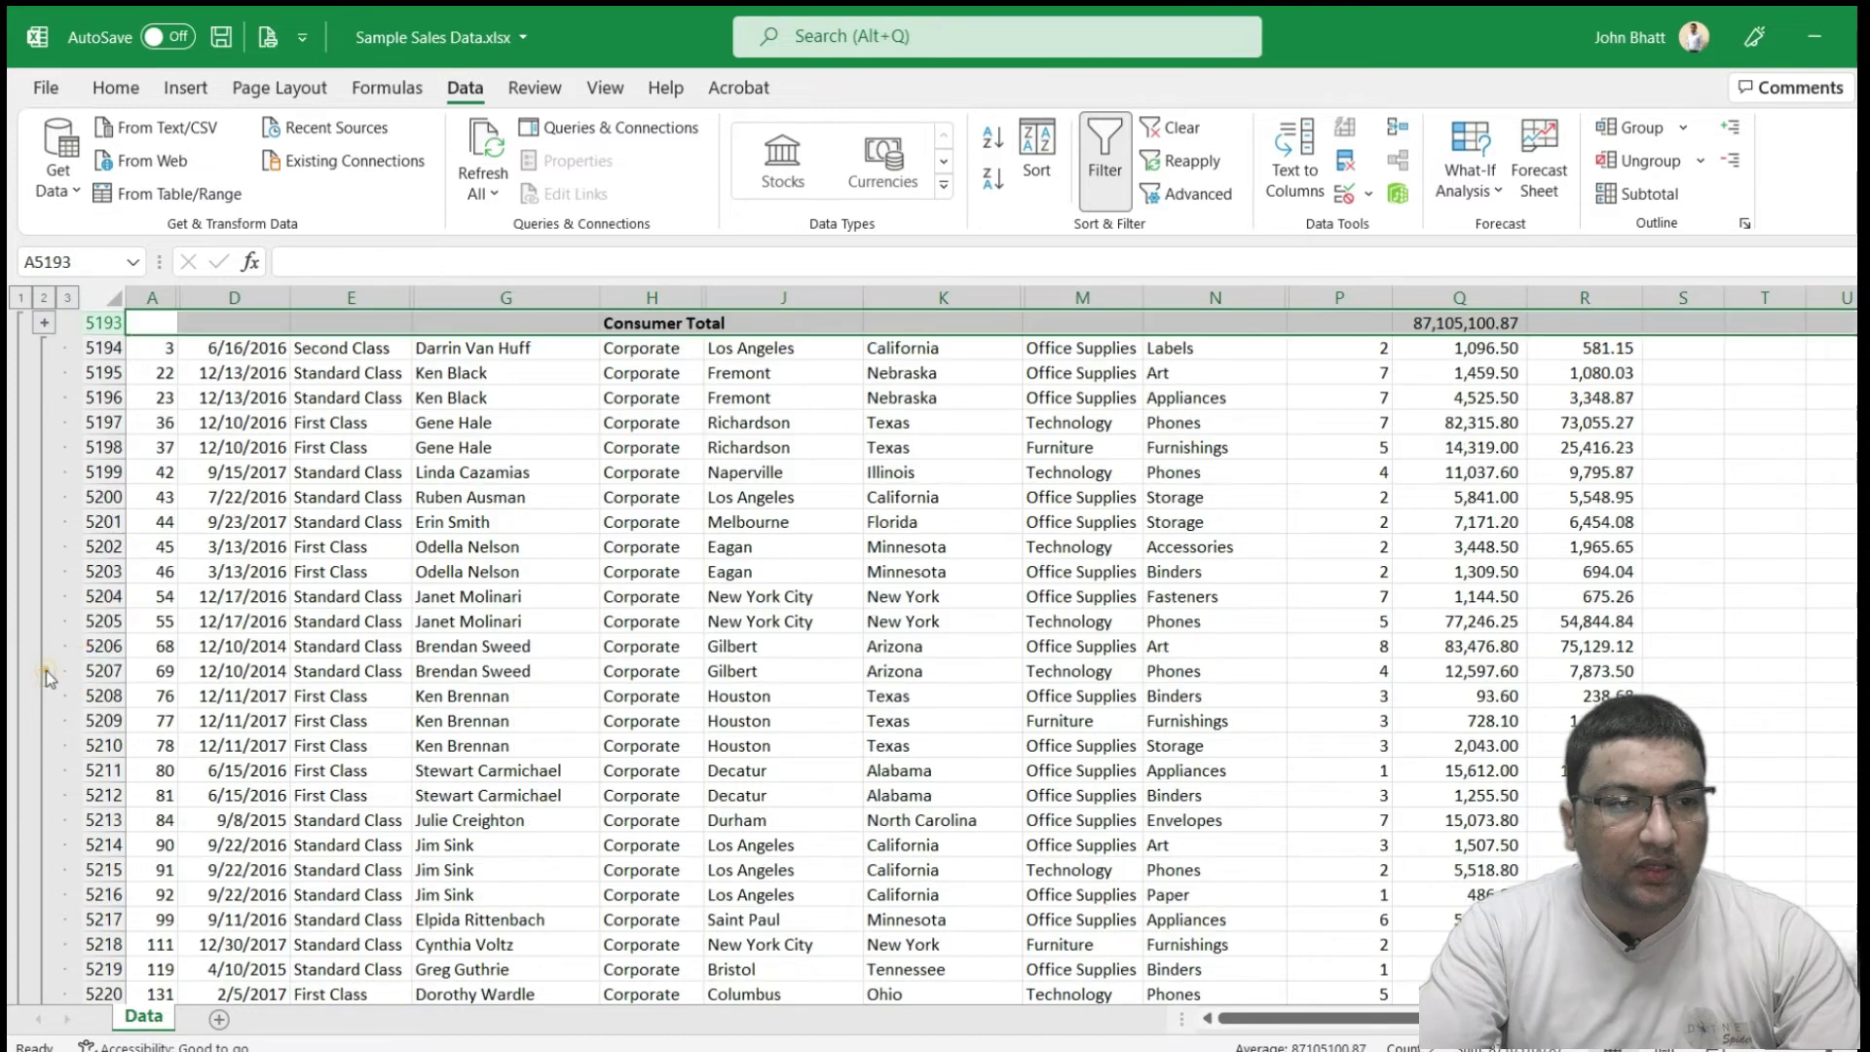
scroll(115, 507, "up", 1)
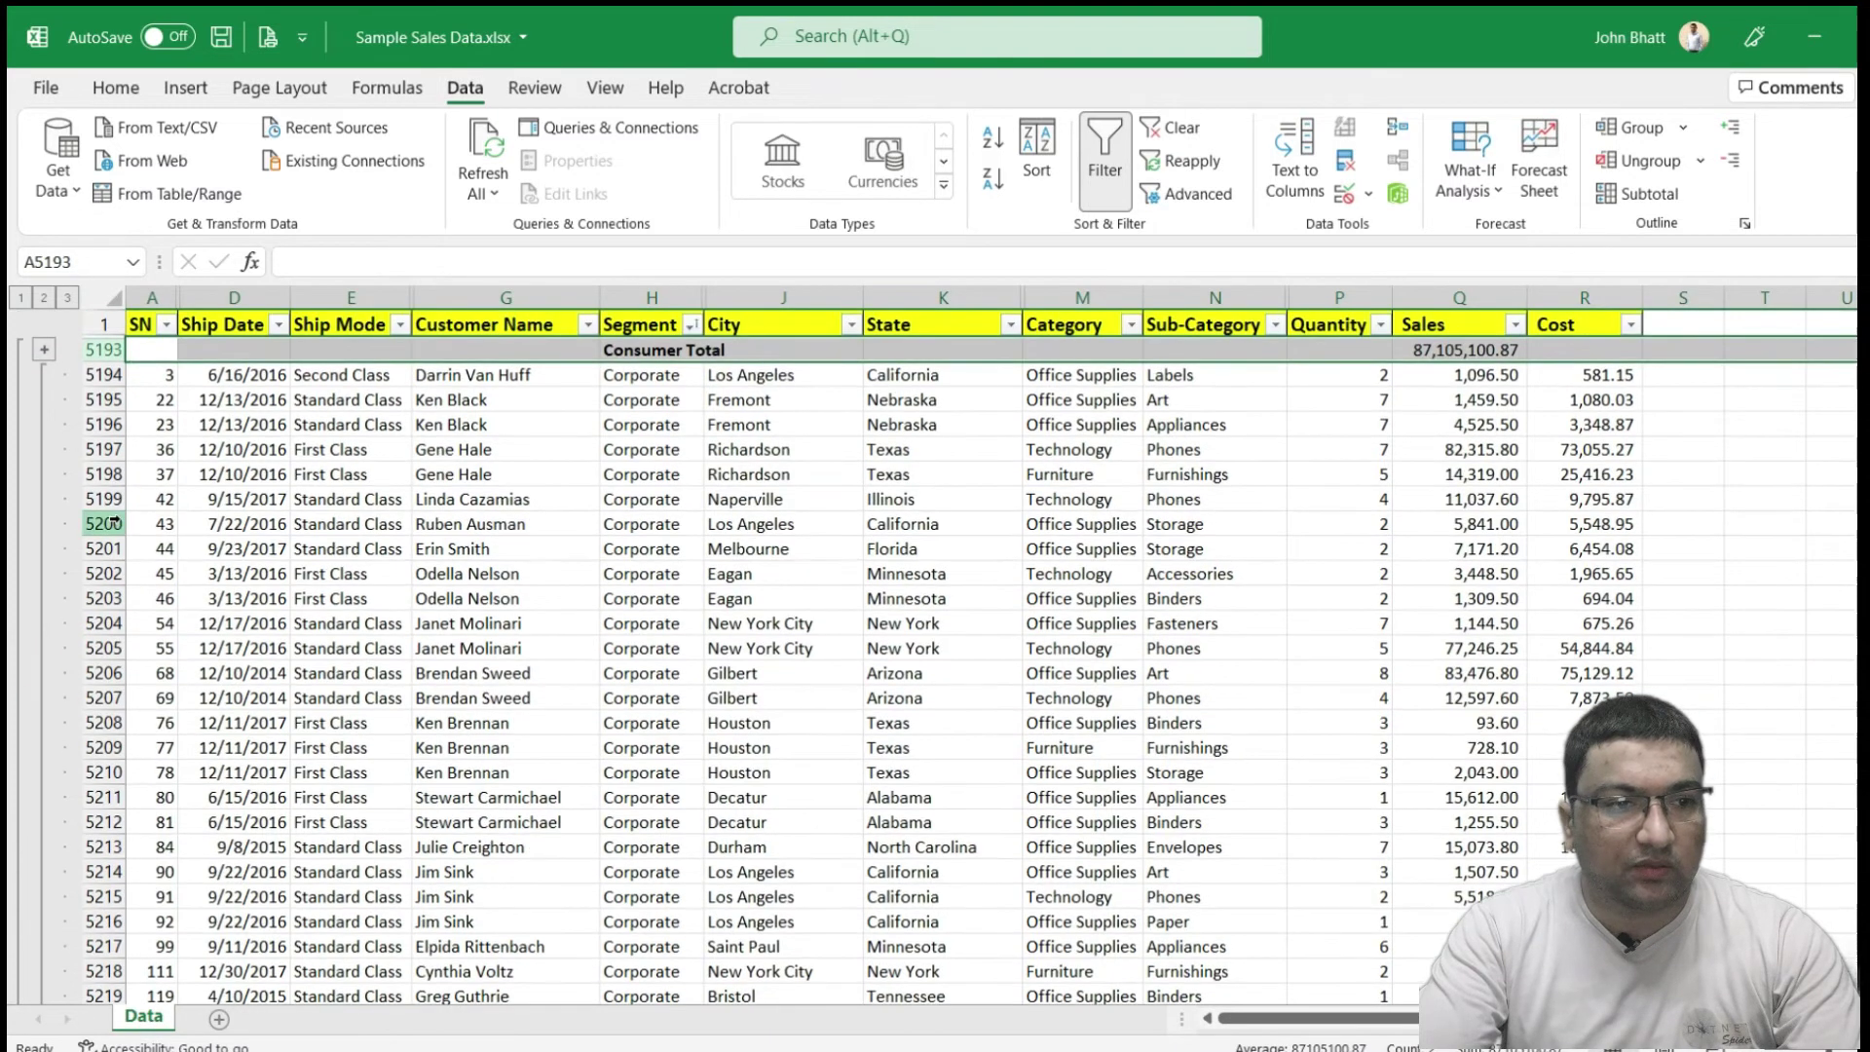
left_click(42, 350)
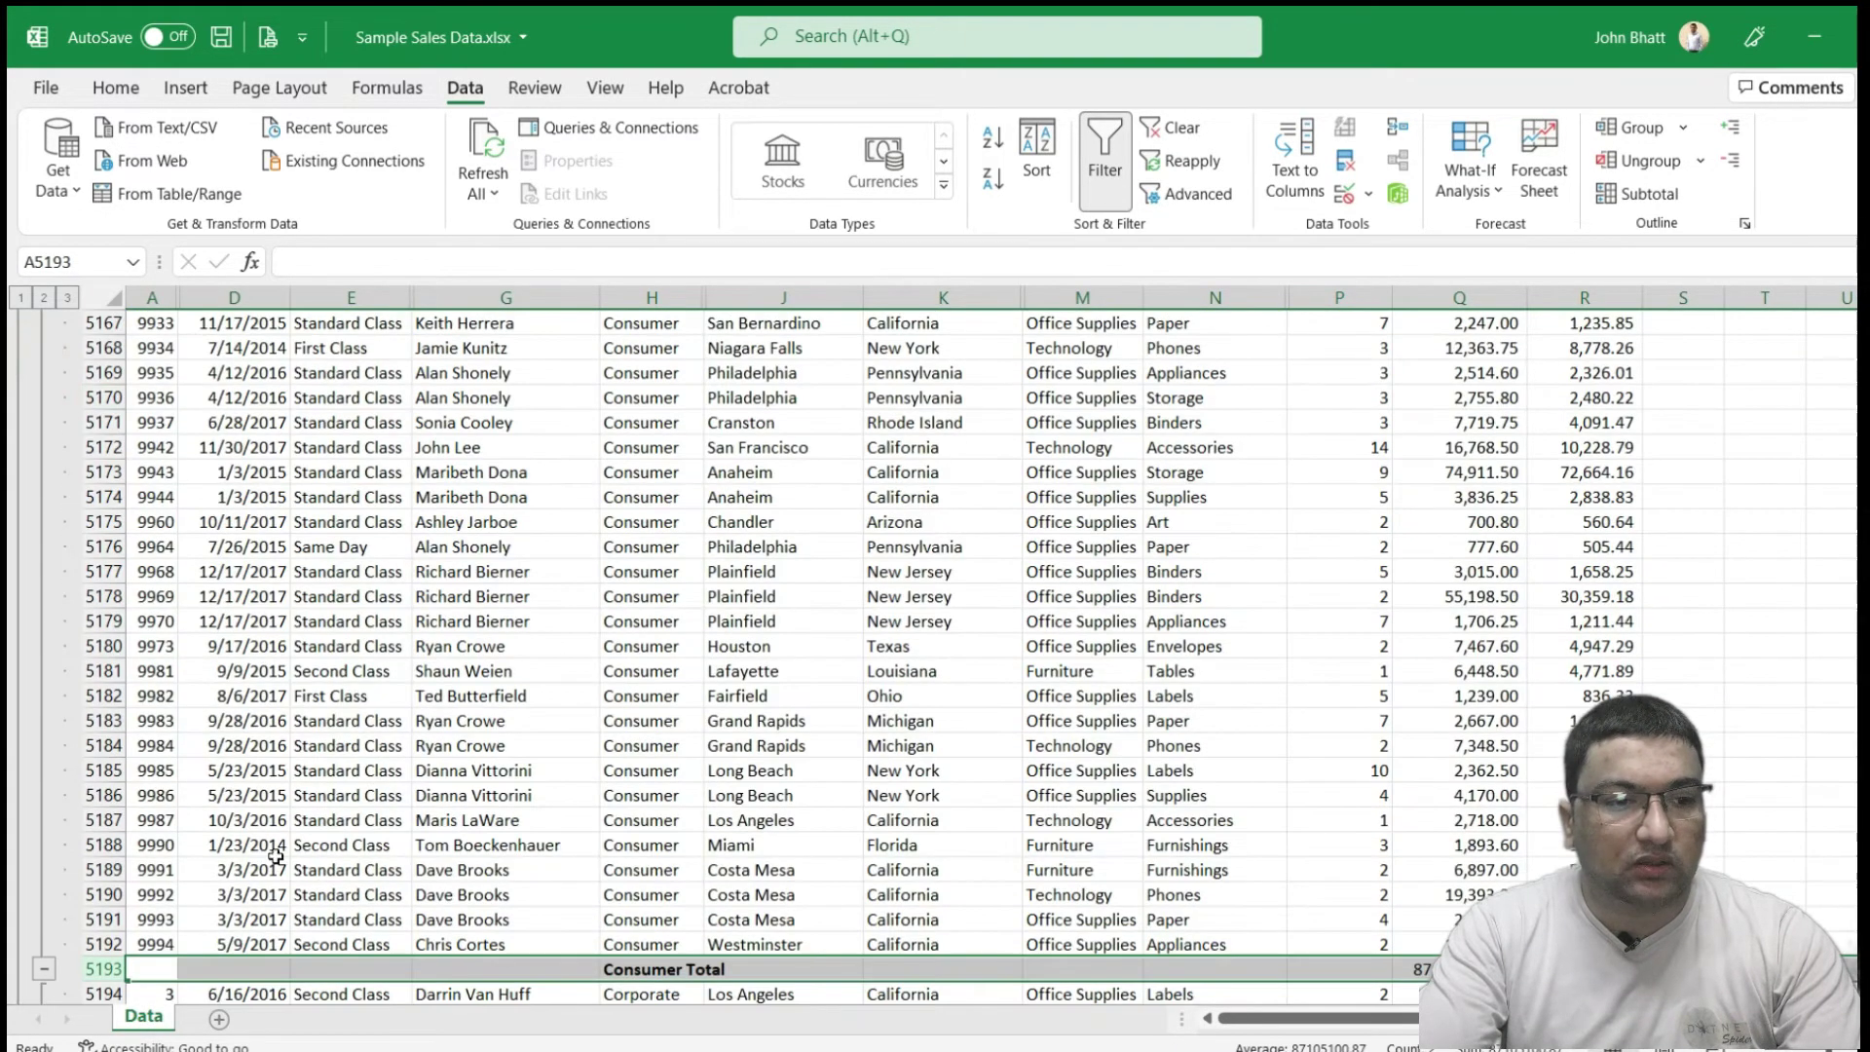
left_click(351, 894)
left_click(383, 967)
scroll(510, 888, "down", 1)
scroll(510, 888, "up", 6)
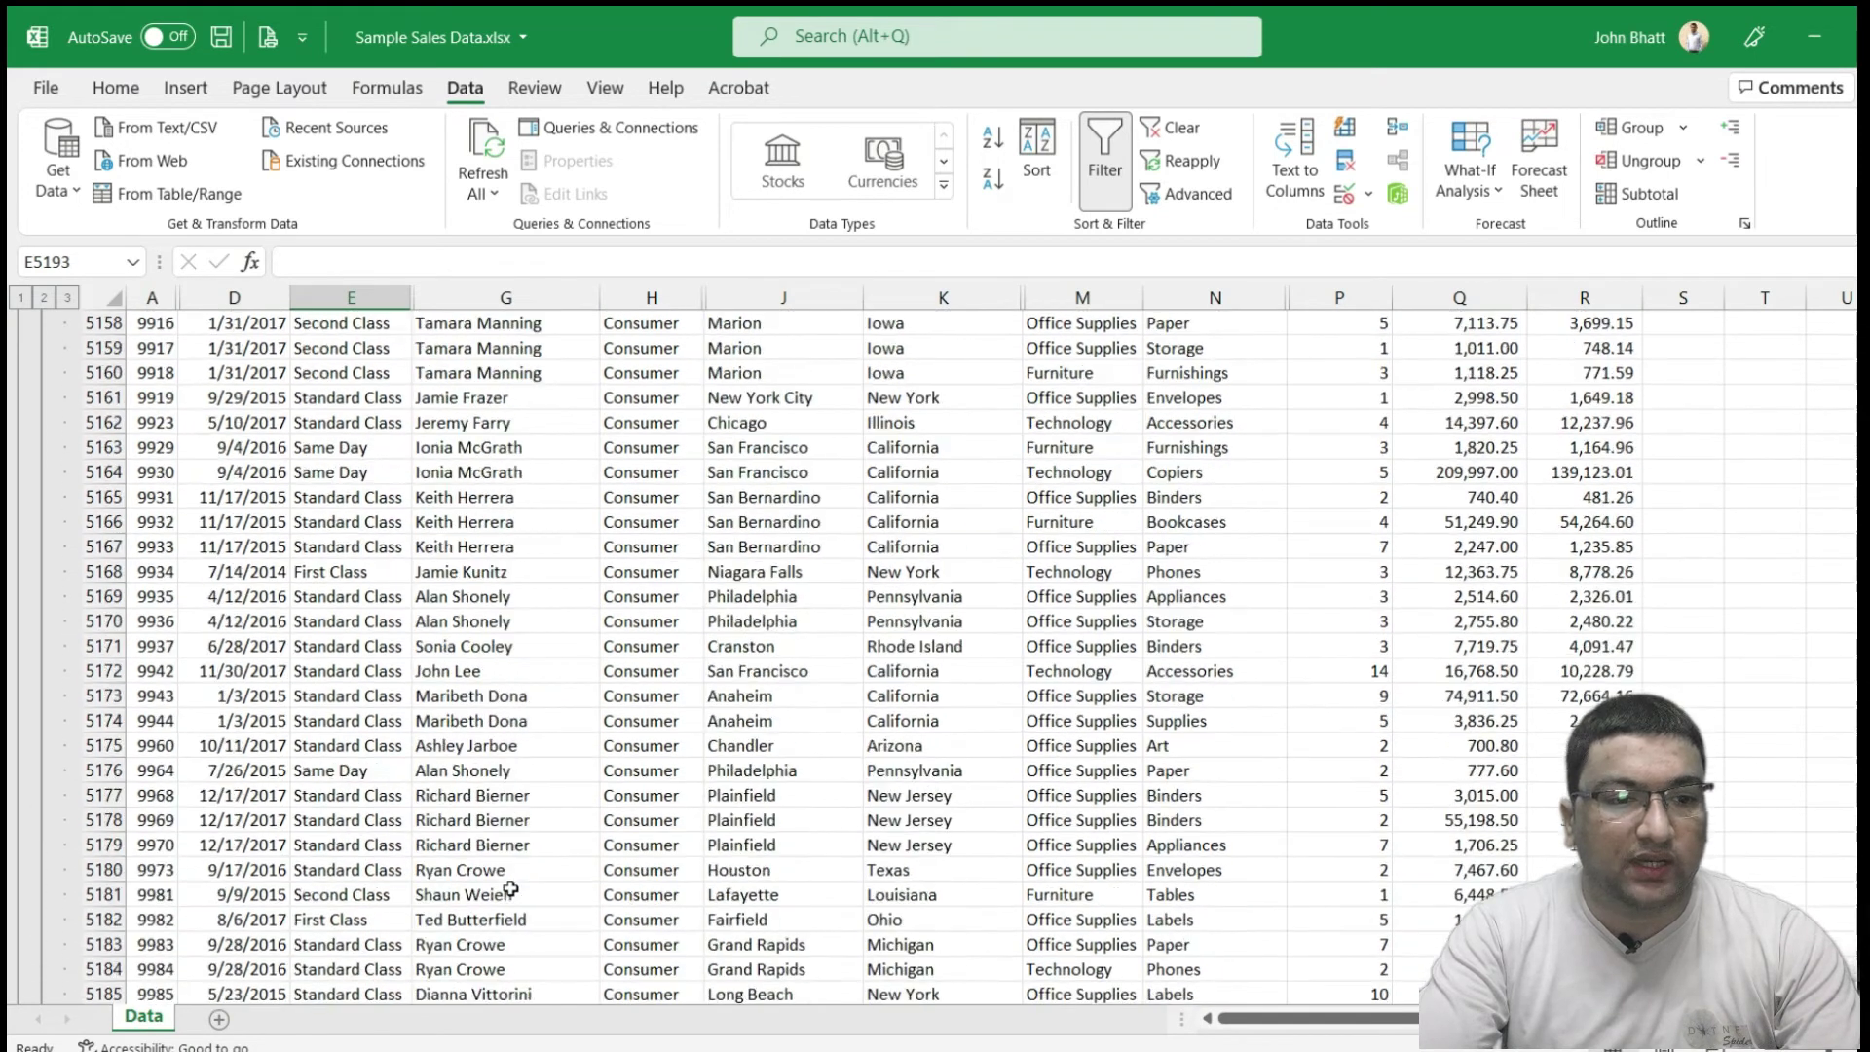
scroll(510, 888, "up", 1)
scroll(510, 888, "down", 7)
Jump back to the top of the sales data at the Segment and State headers
left_click(634, 894)
scroll(638, 876, "down", 5)
left_click(646, 731)
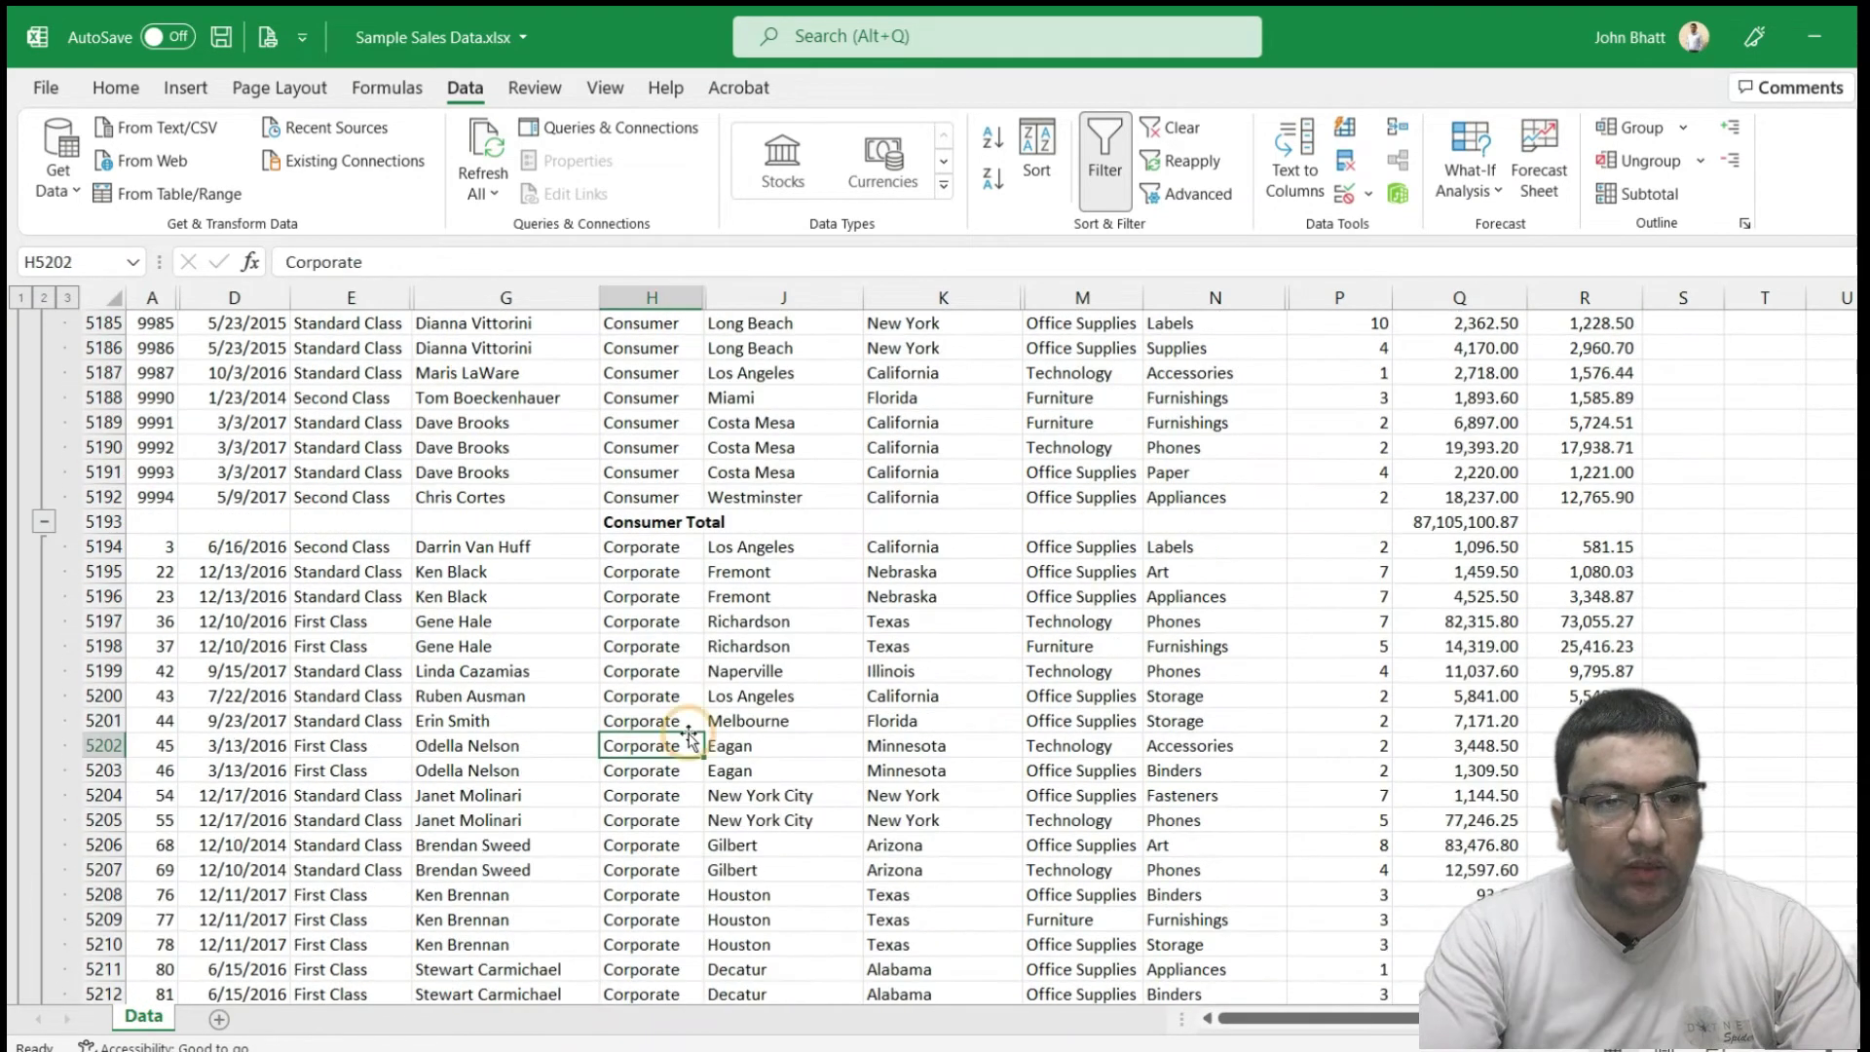
key("ctrl+Up")
key("Down")
key("Down")
key("Up")
key("Up")
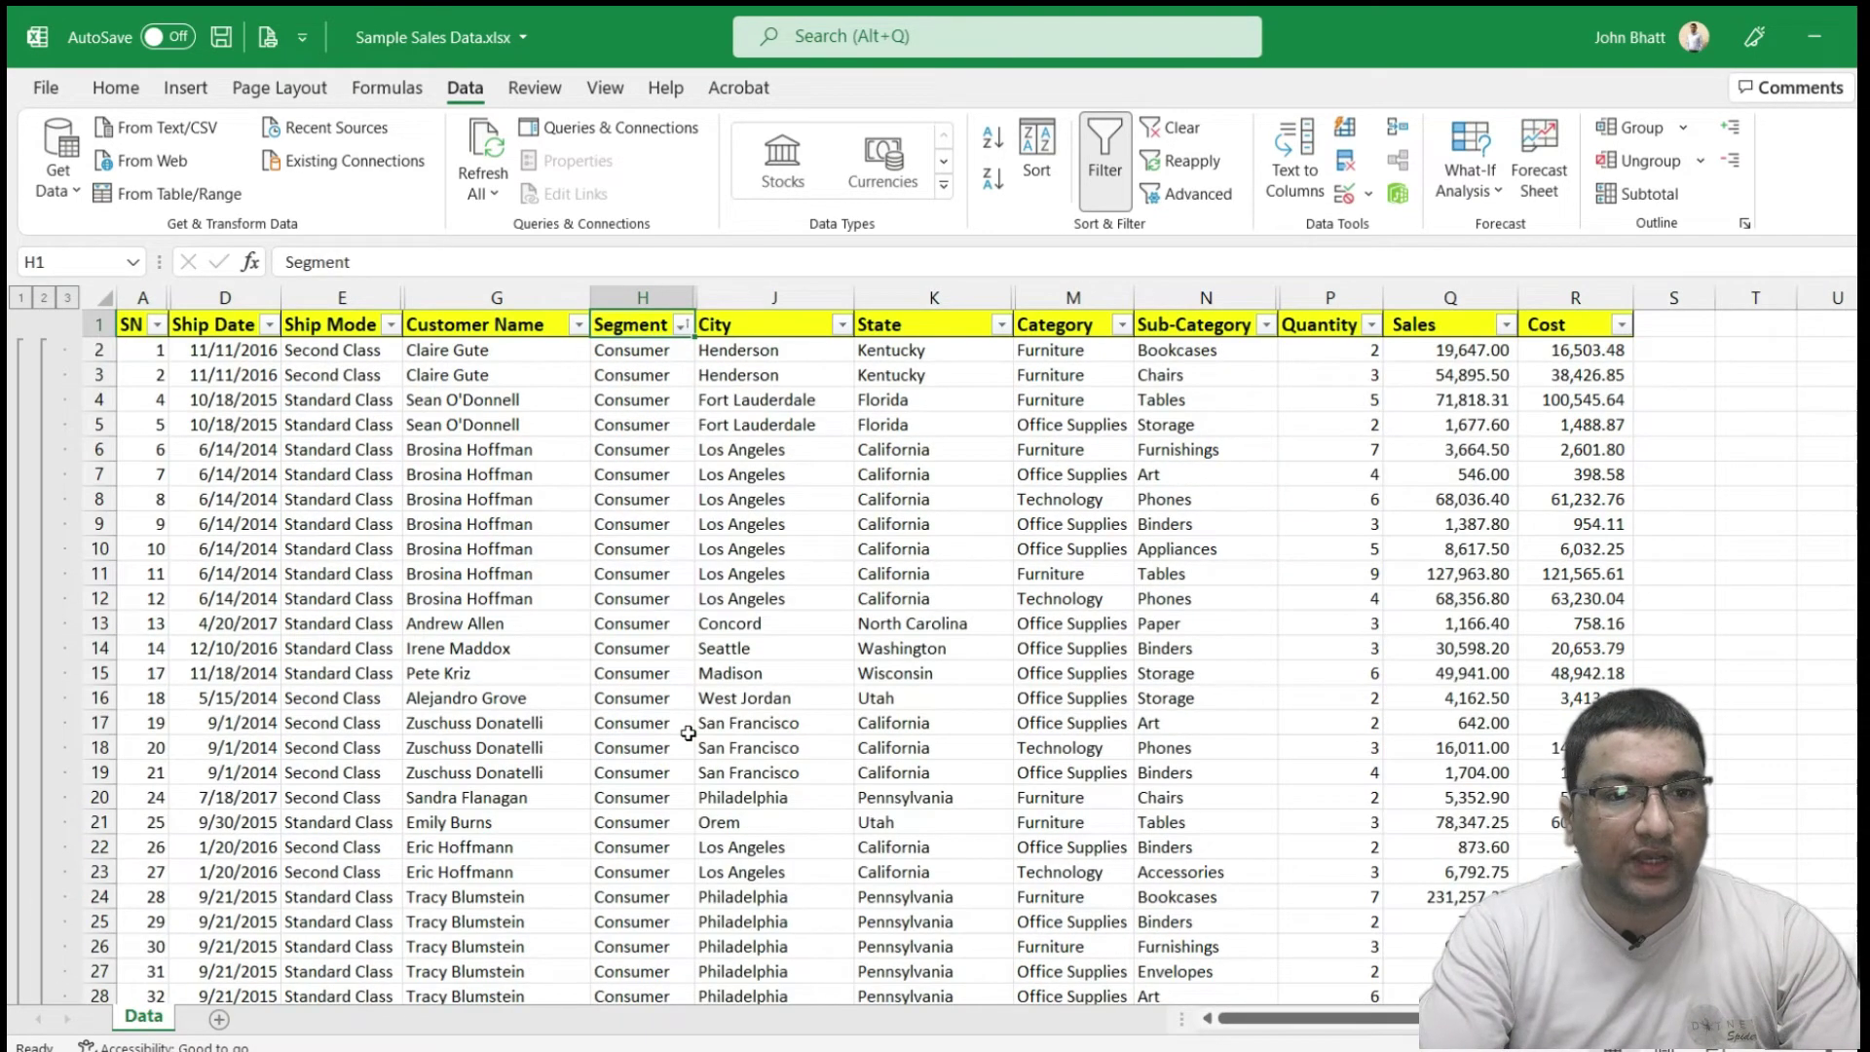
key("Right")
key("Right")
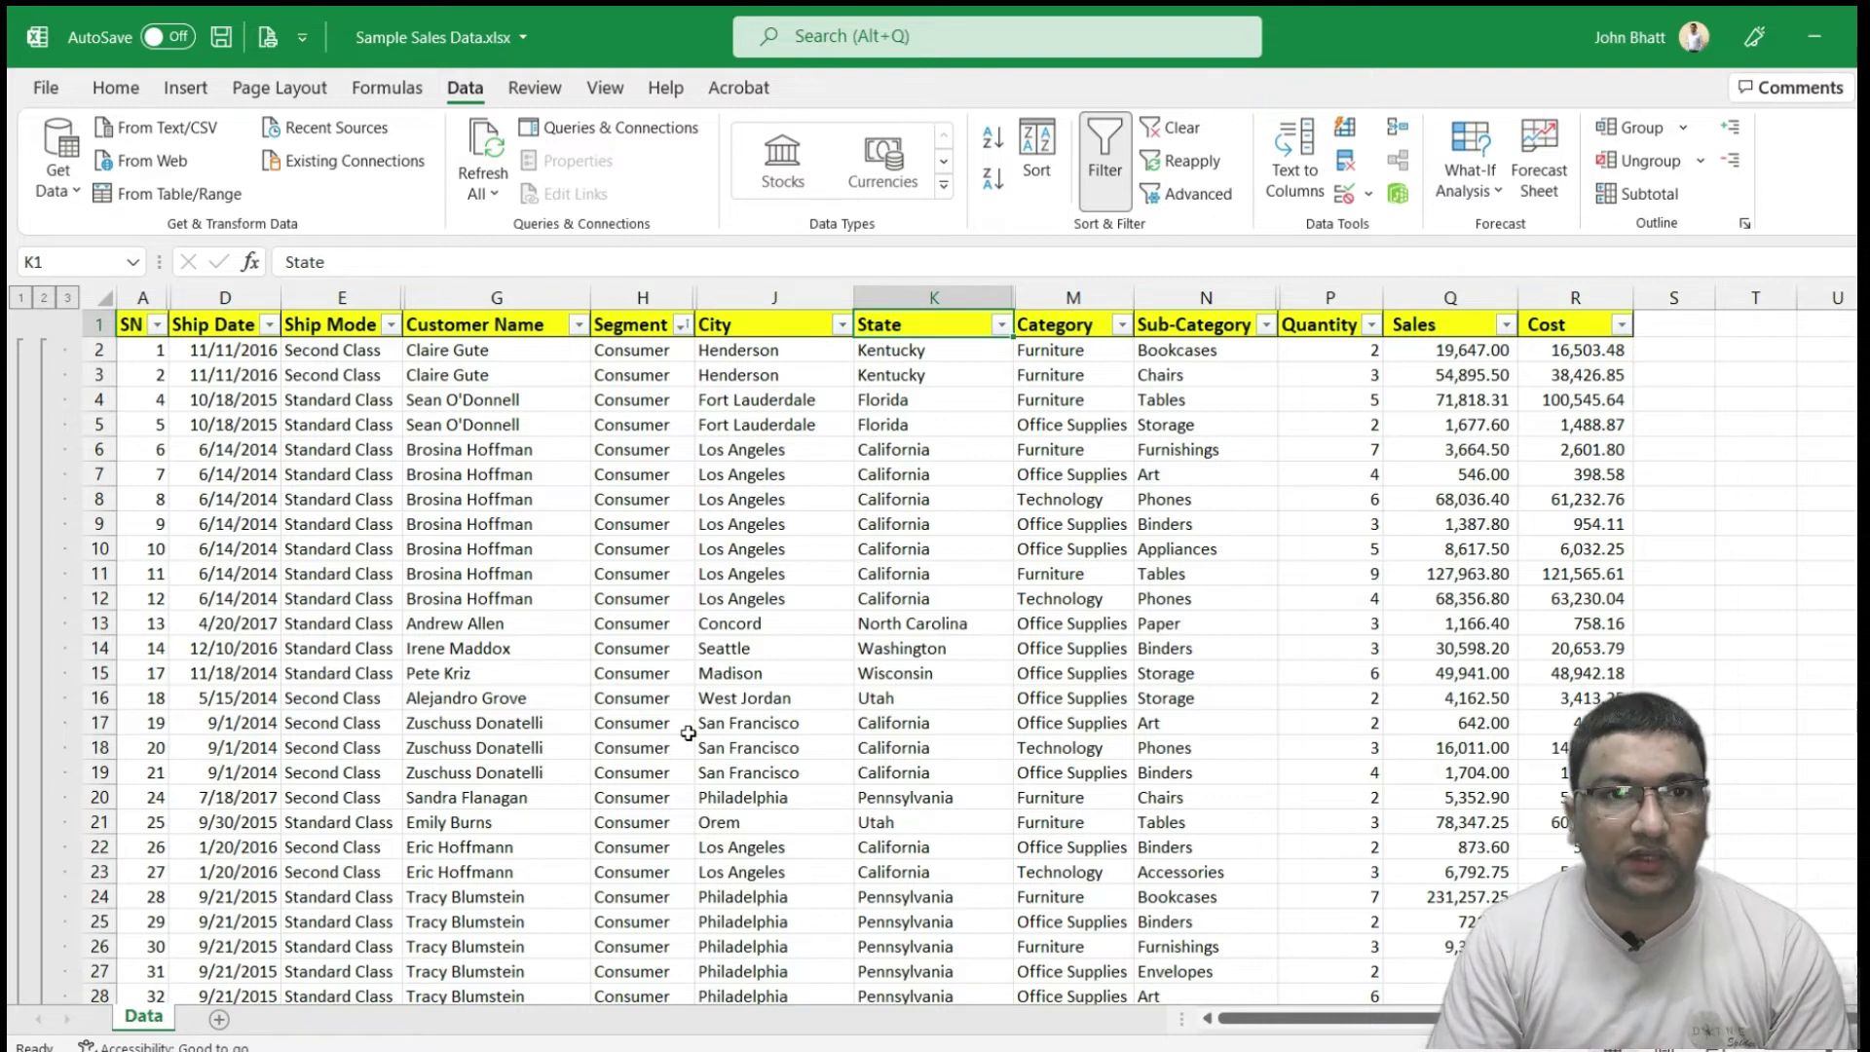
left_click(769, 577)
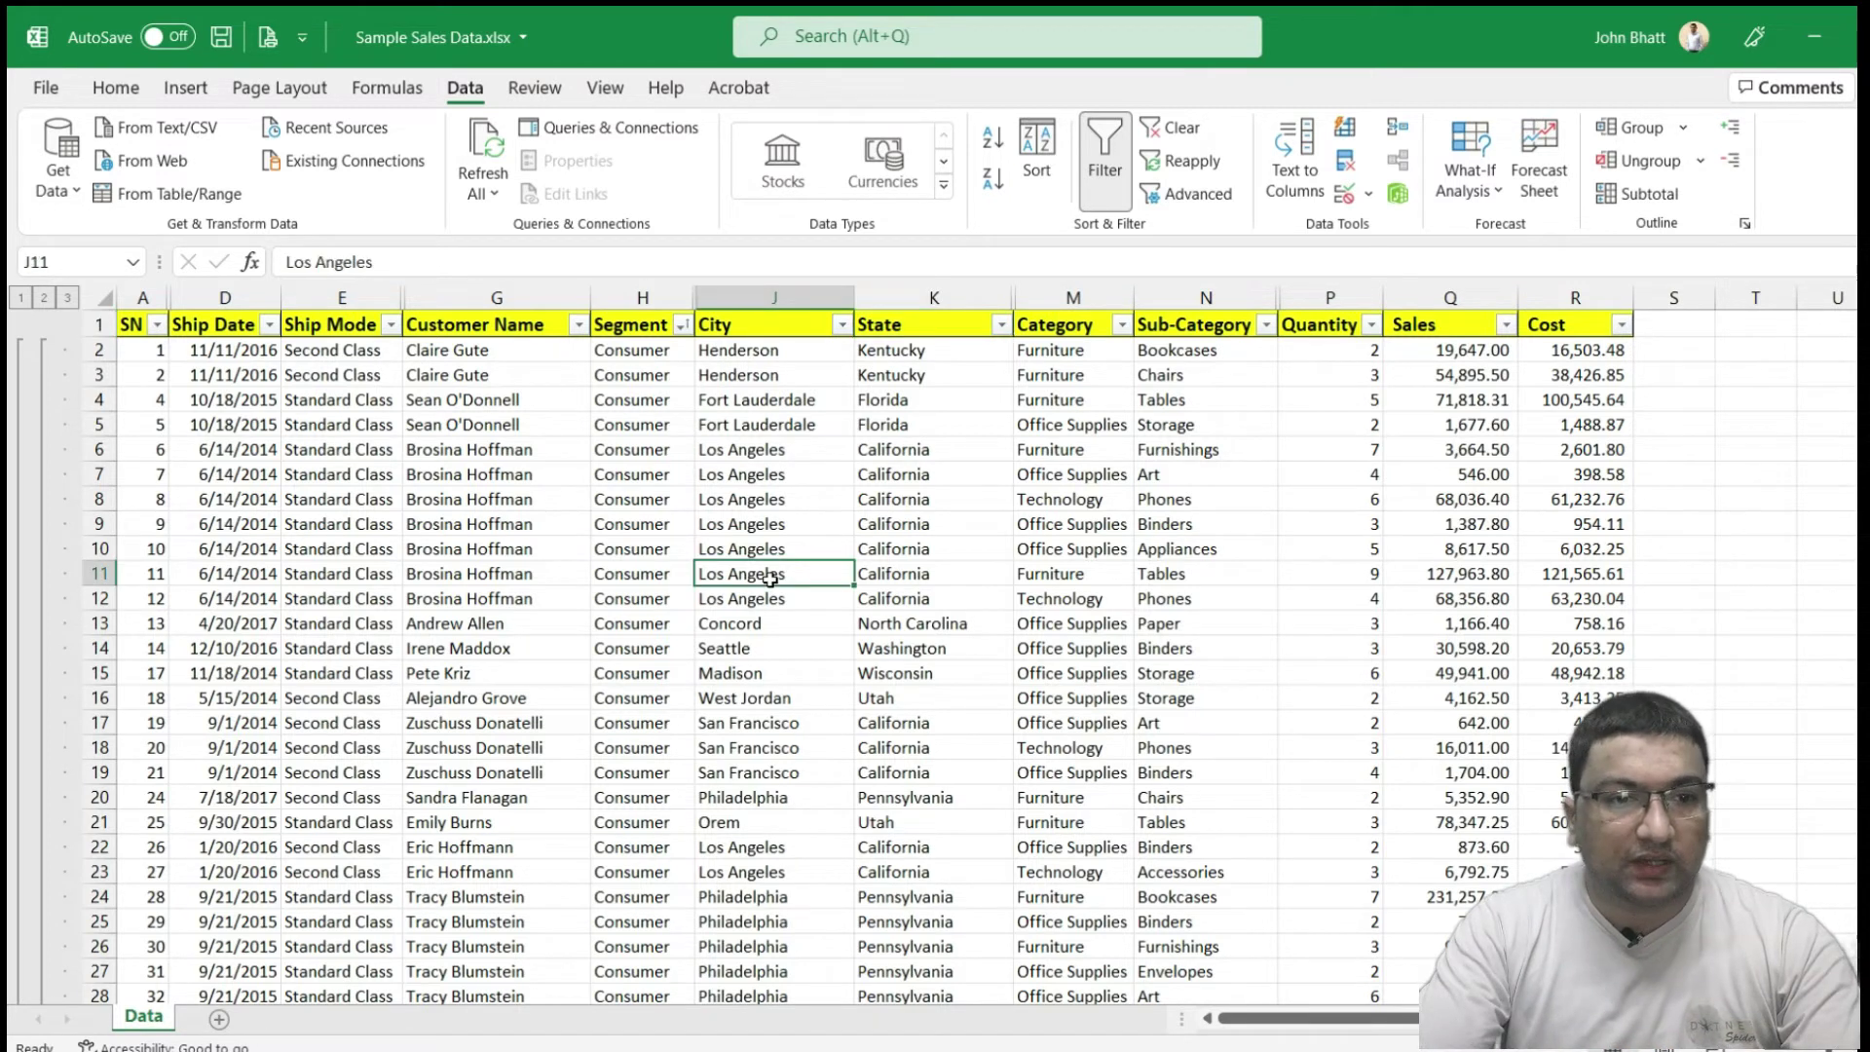
left_click(641, 325)
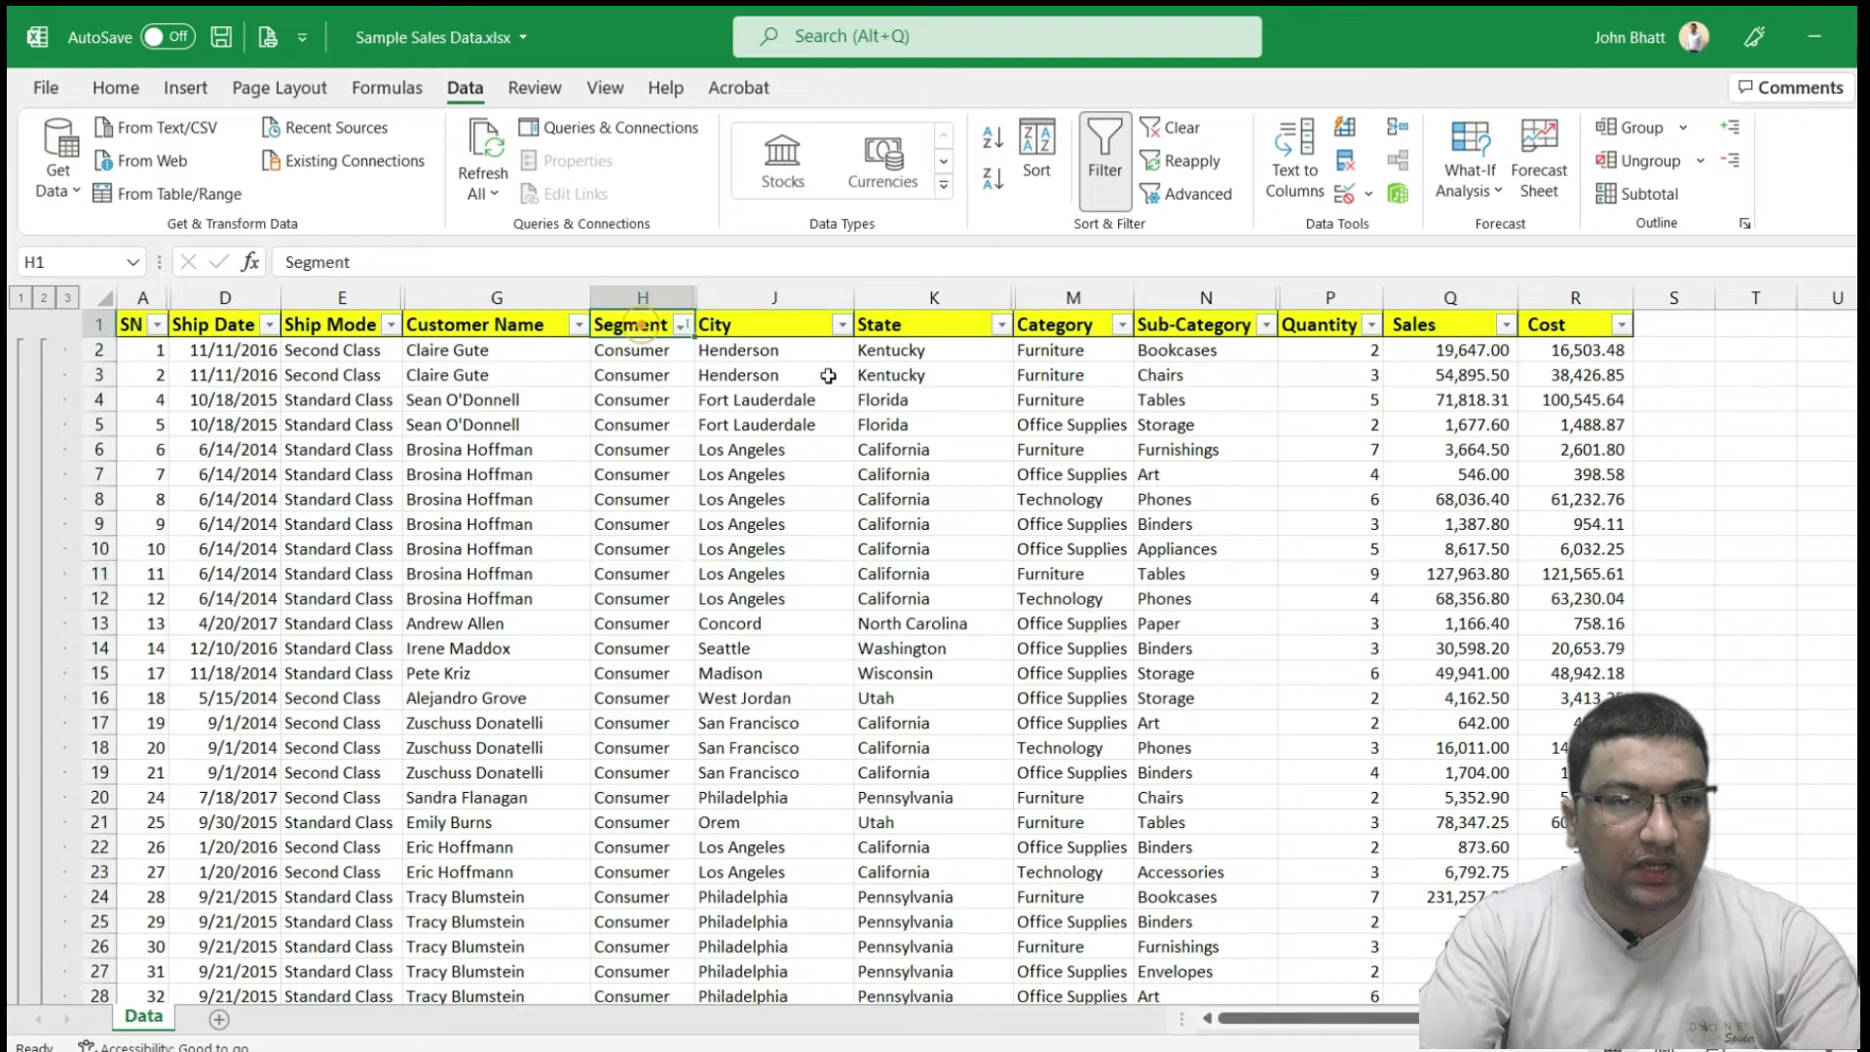
left_click(960, 326)
left_click(960, 425)
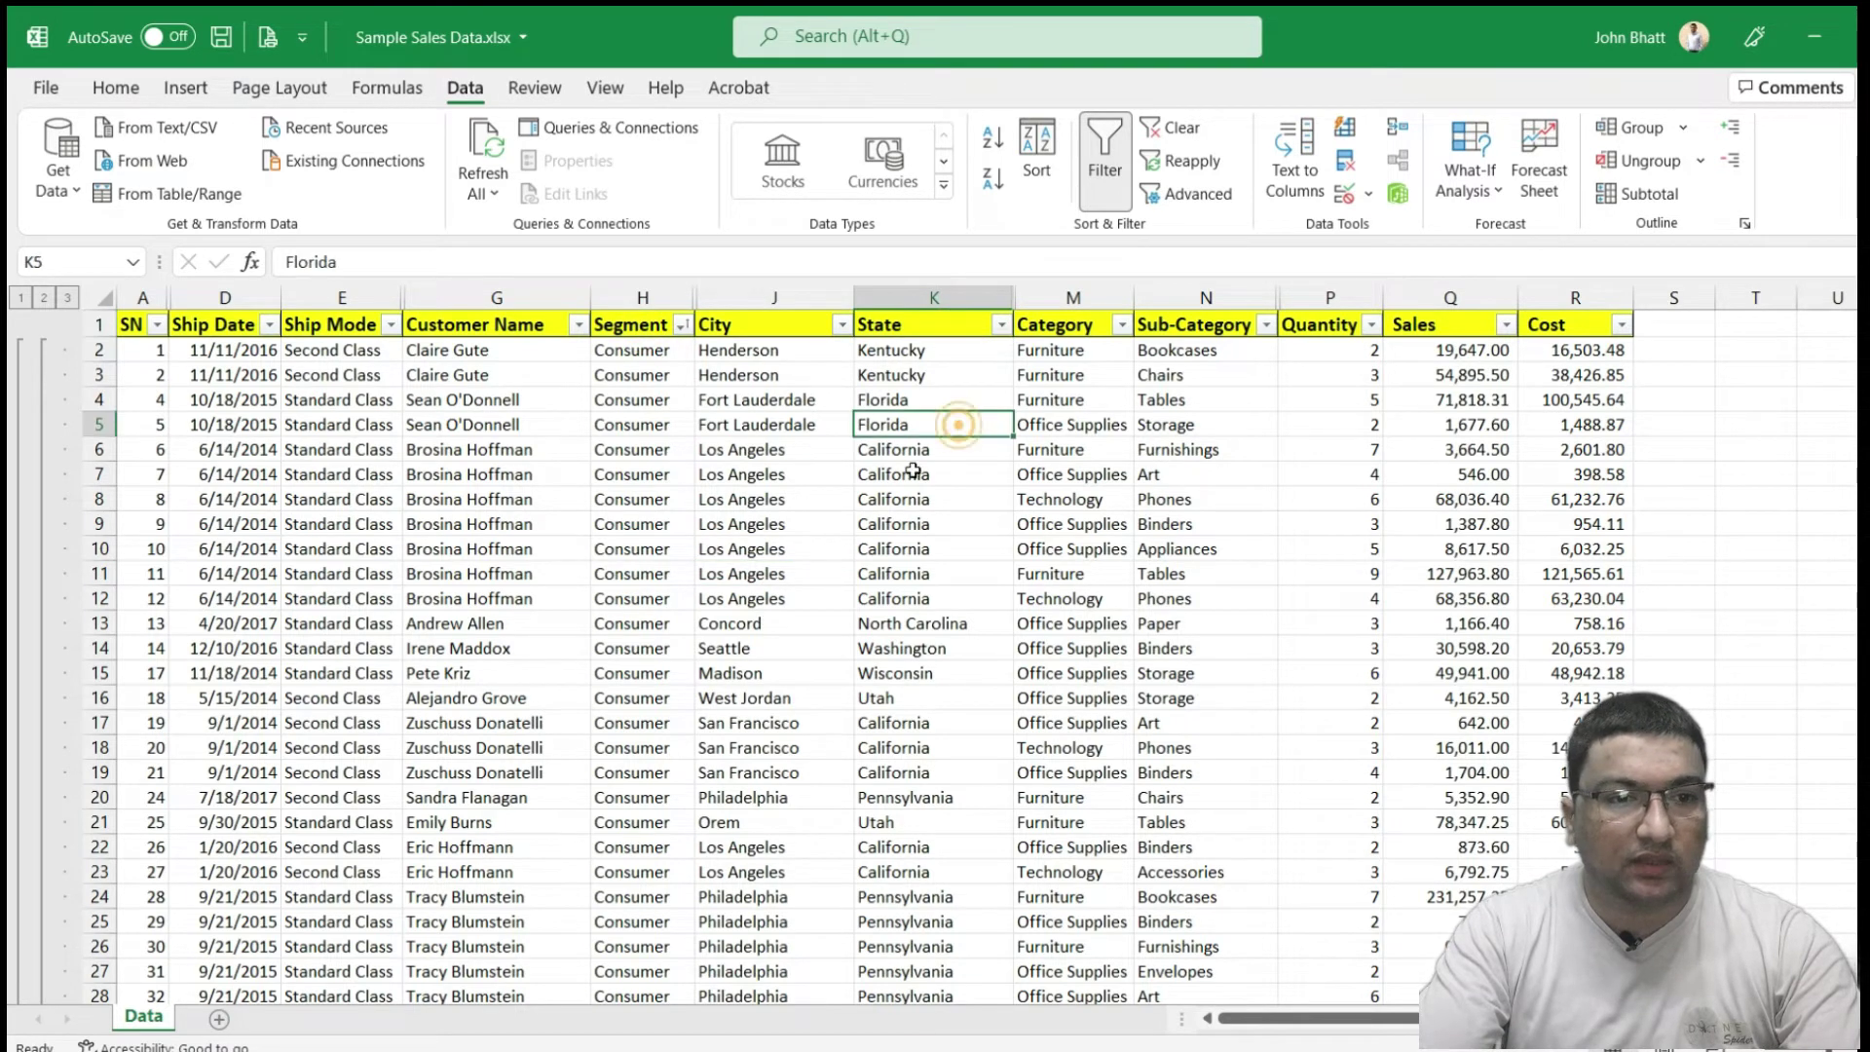
left_click(633, 324)
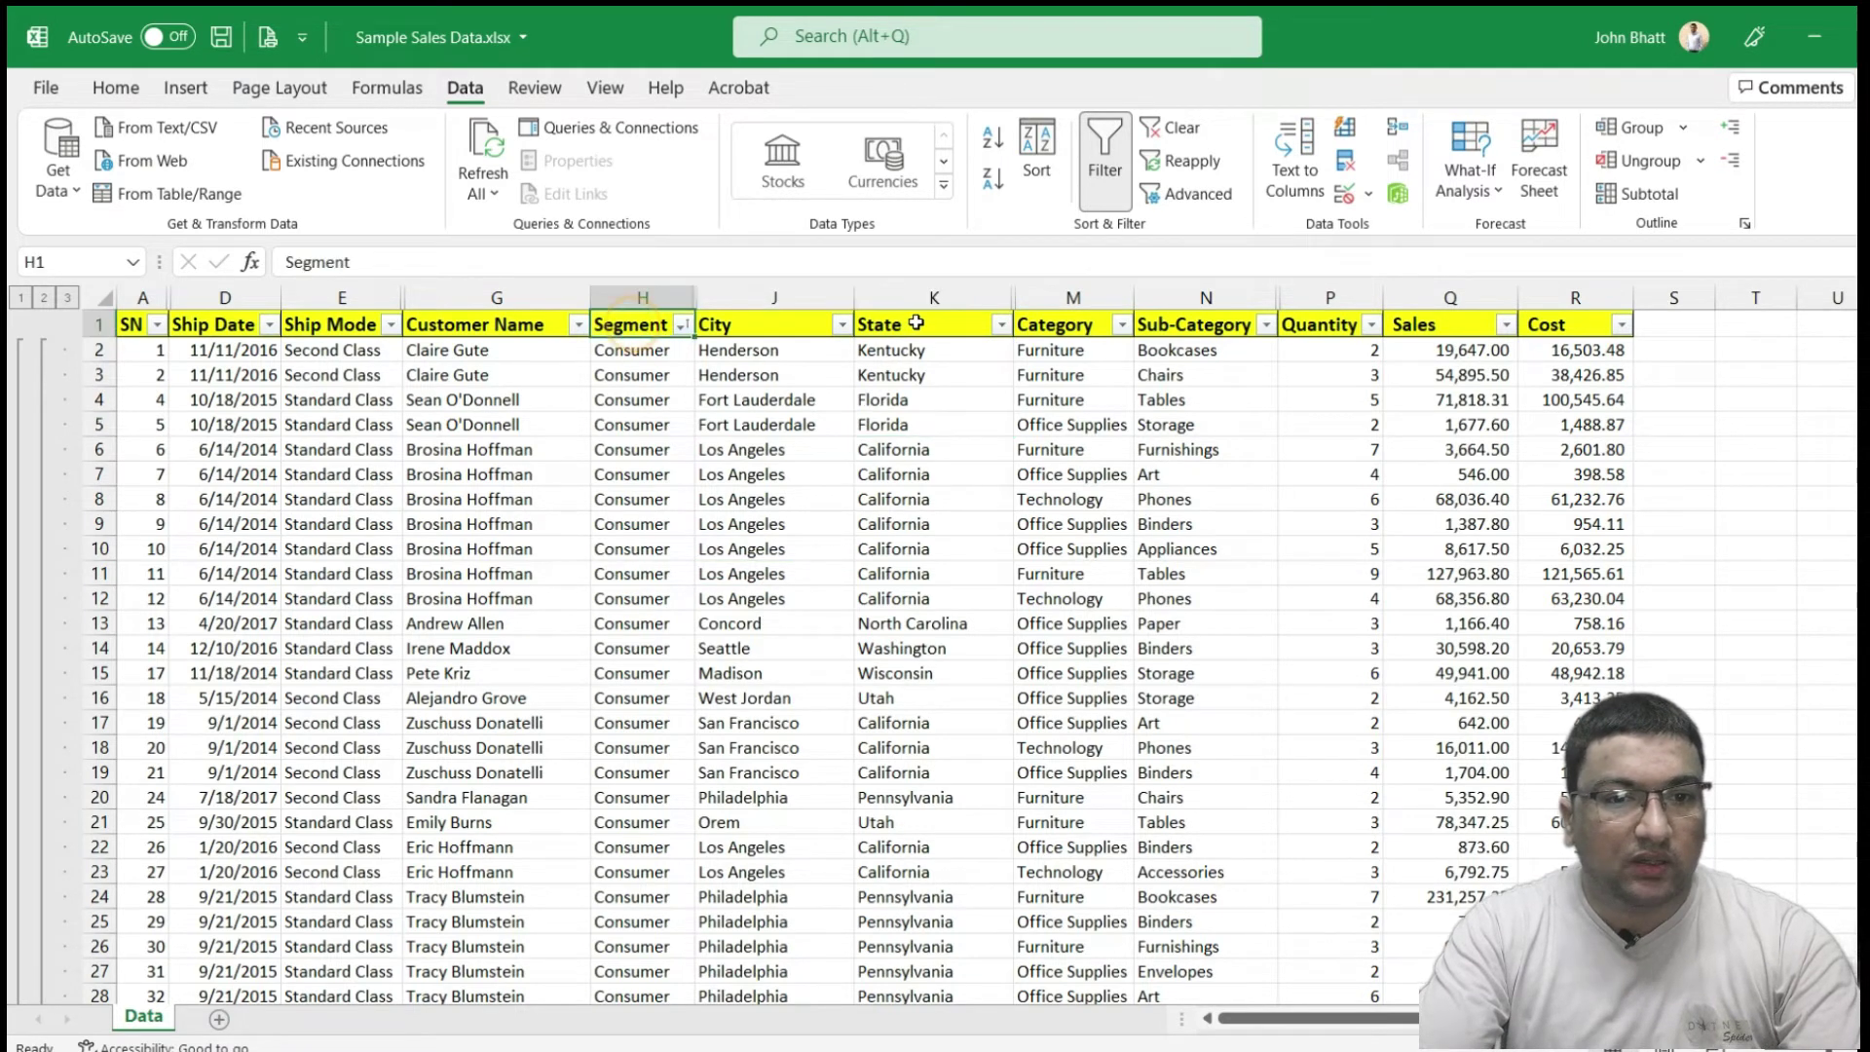
left_click(1122, 325)
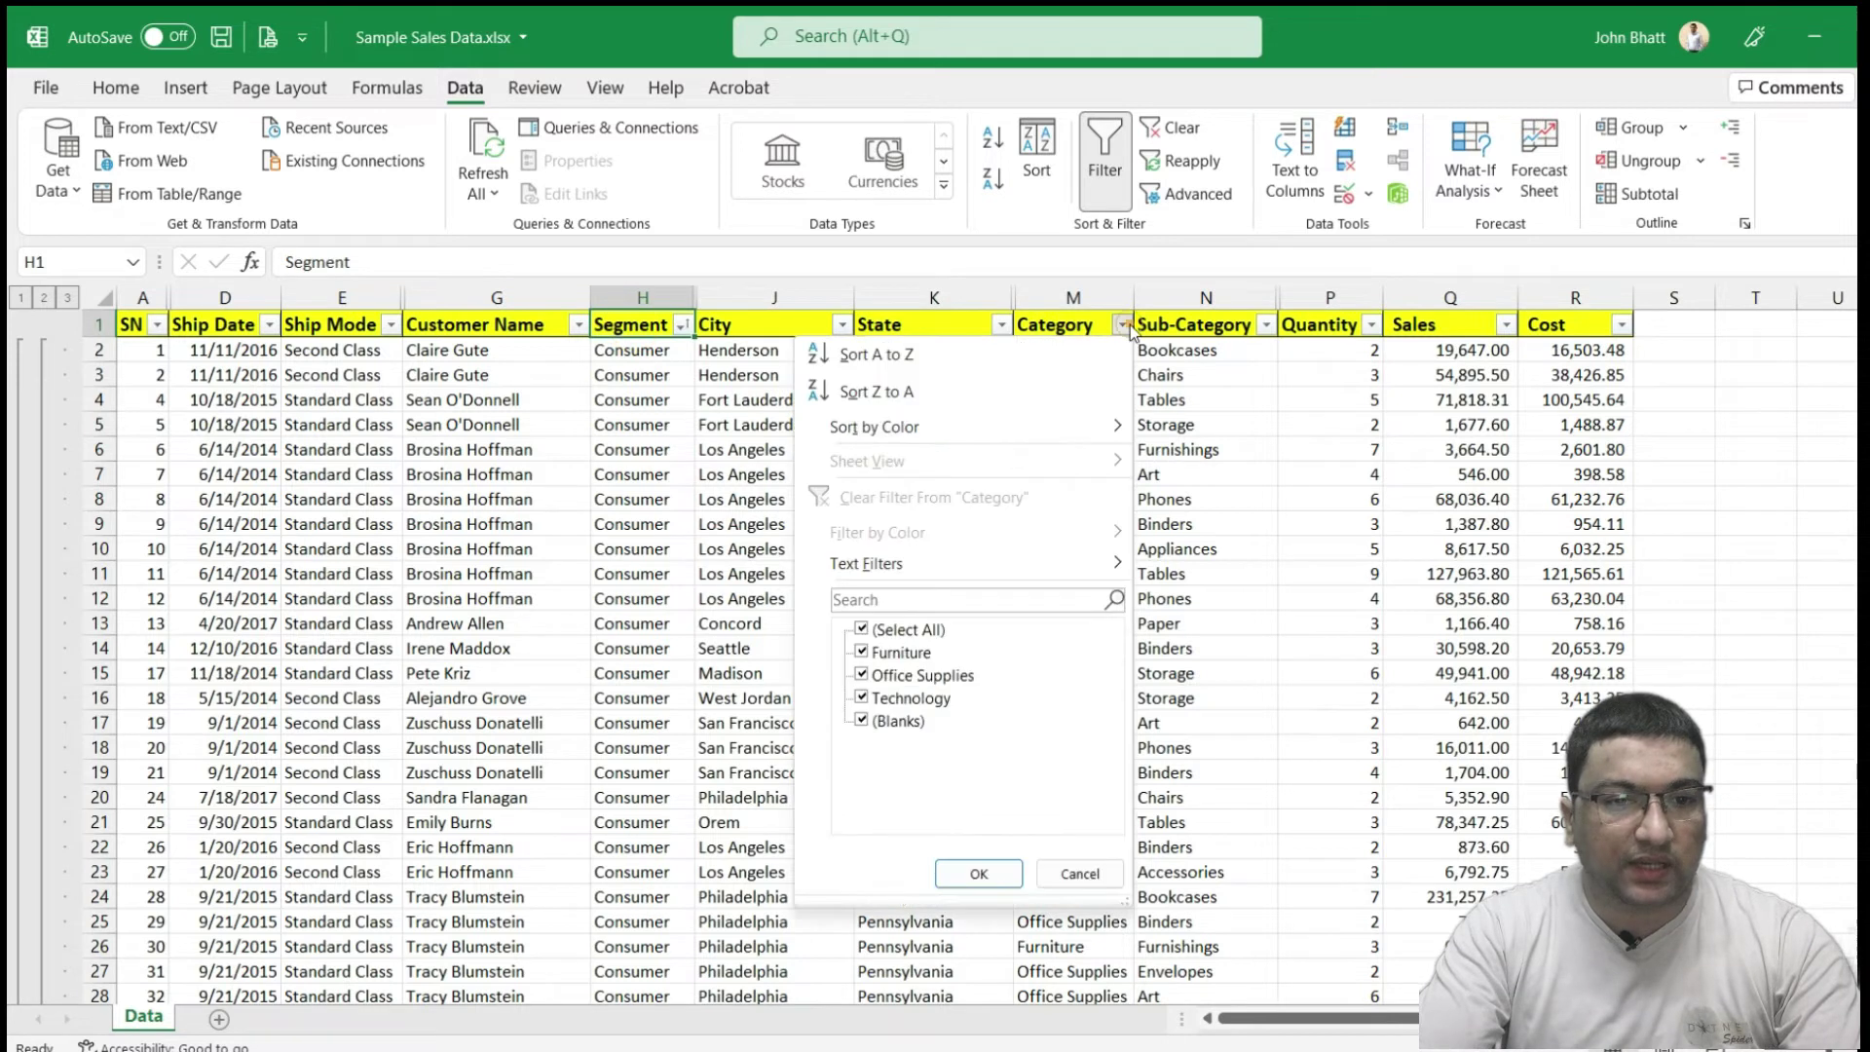
left_click(1222, 383)
left_click(1074, 377)
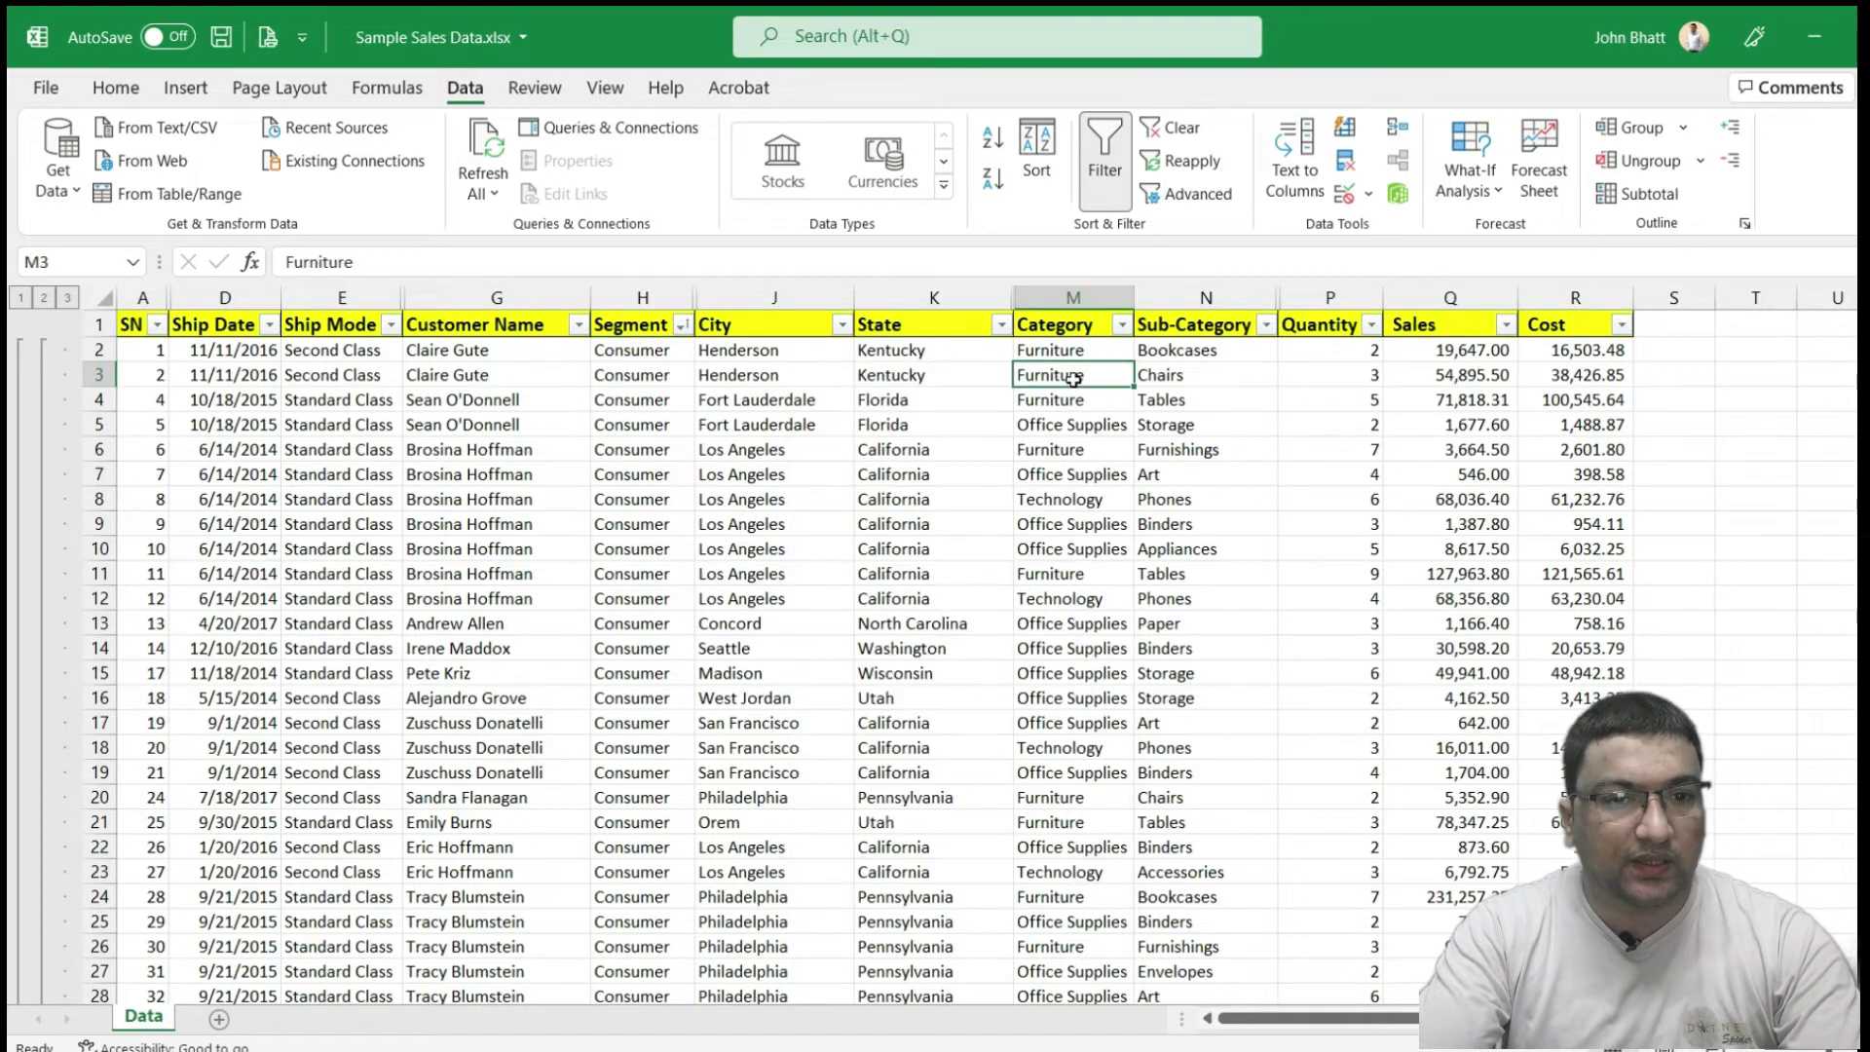
left_click(1065, 325)
left_click(1075, 424)
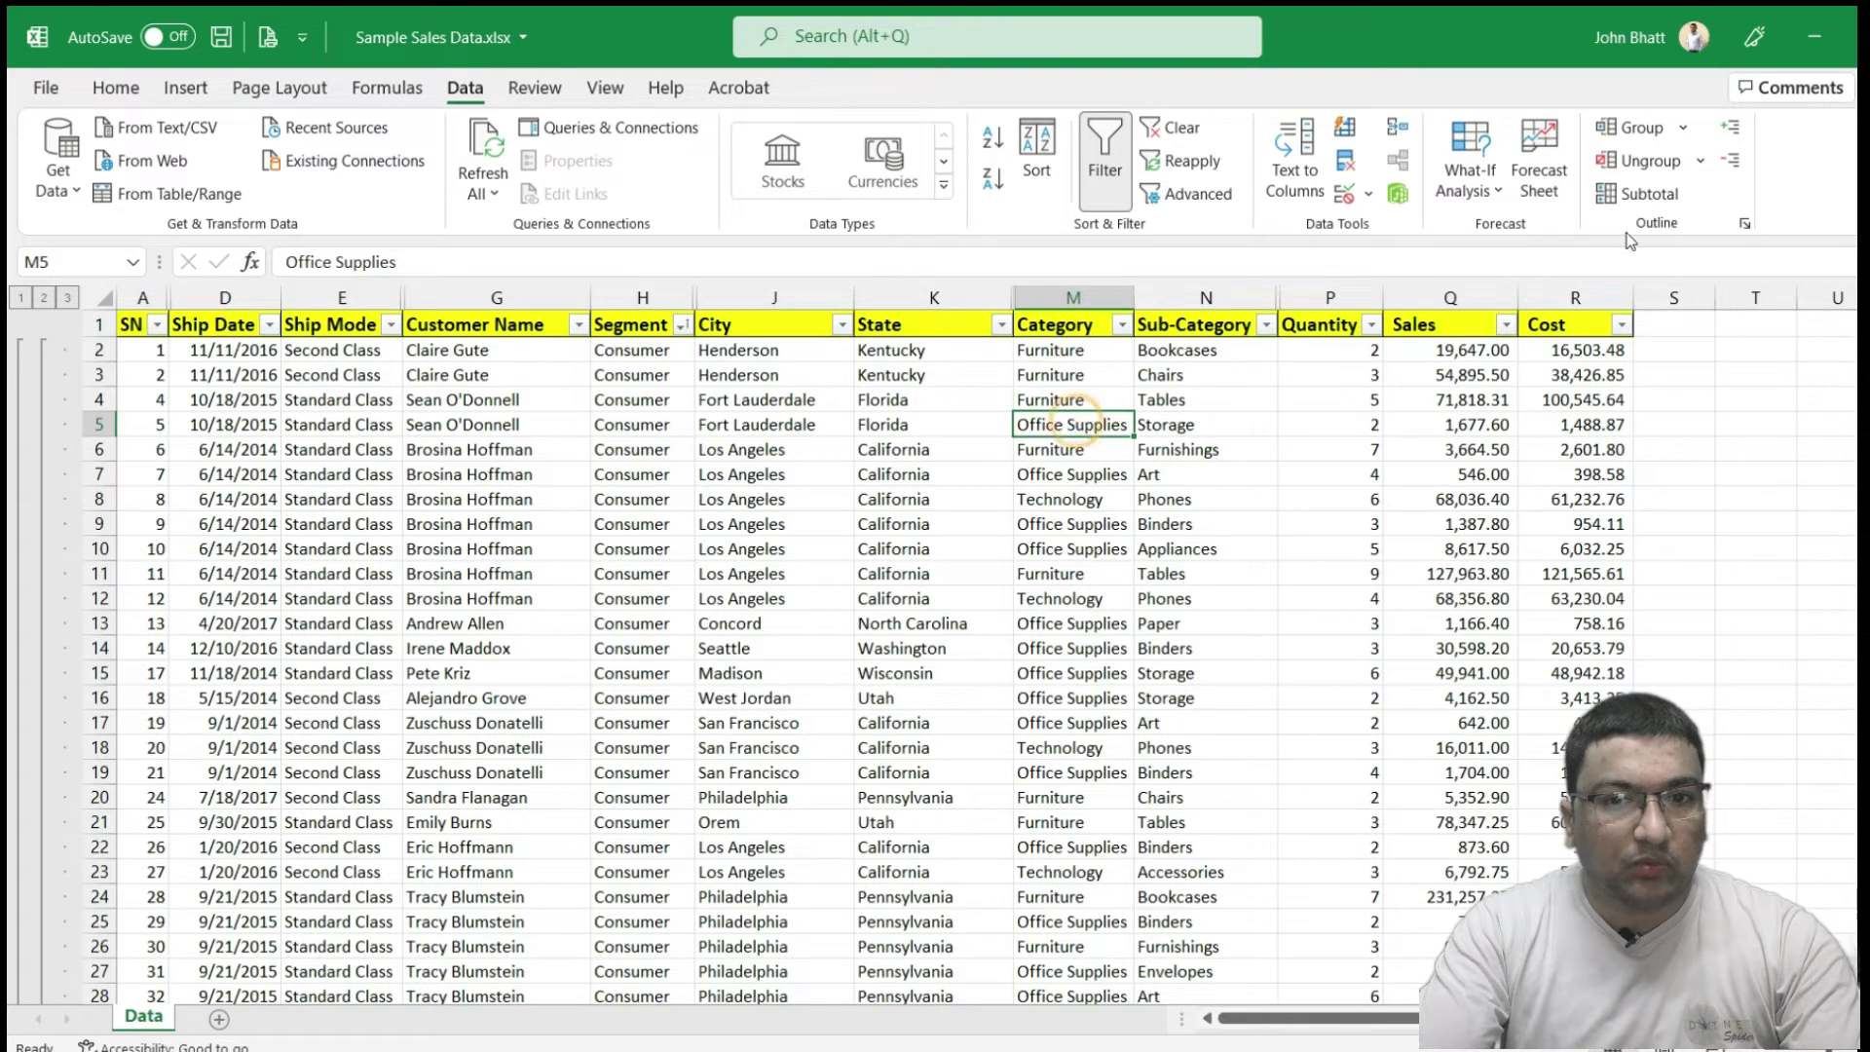
left_click(1078, 346)
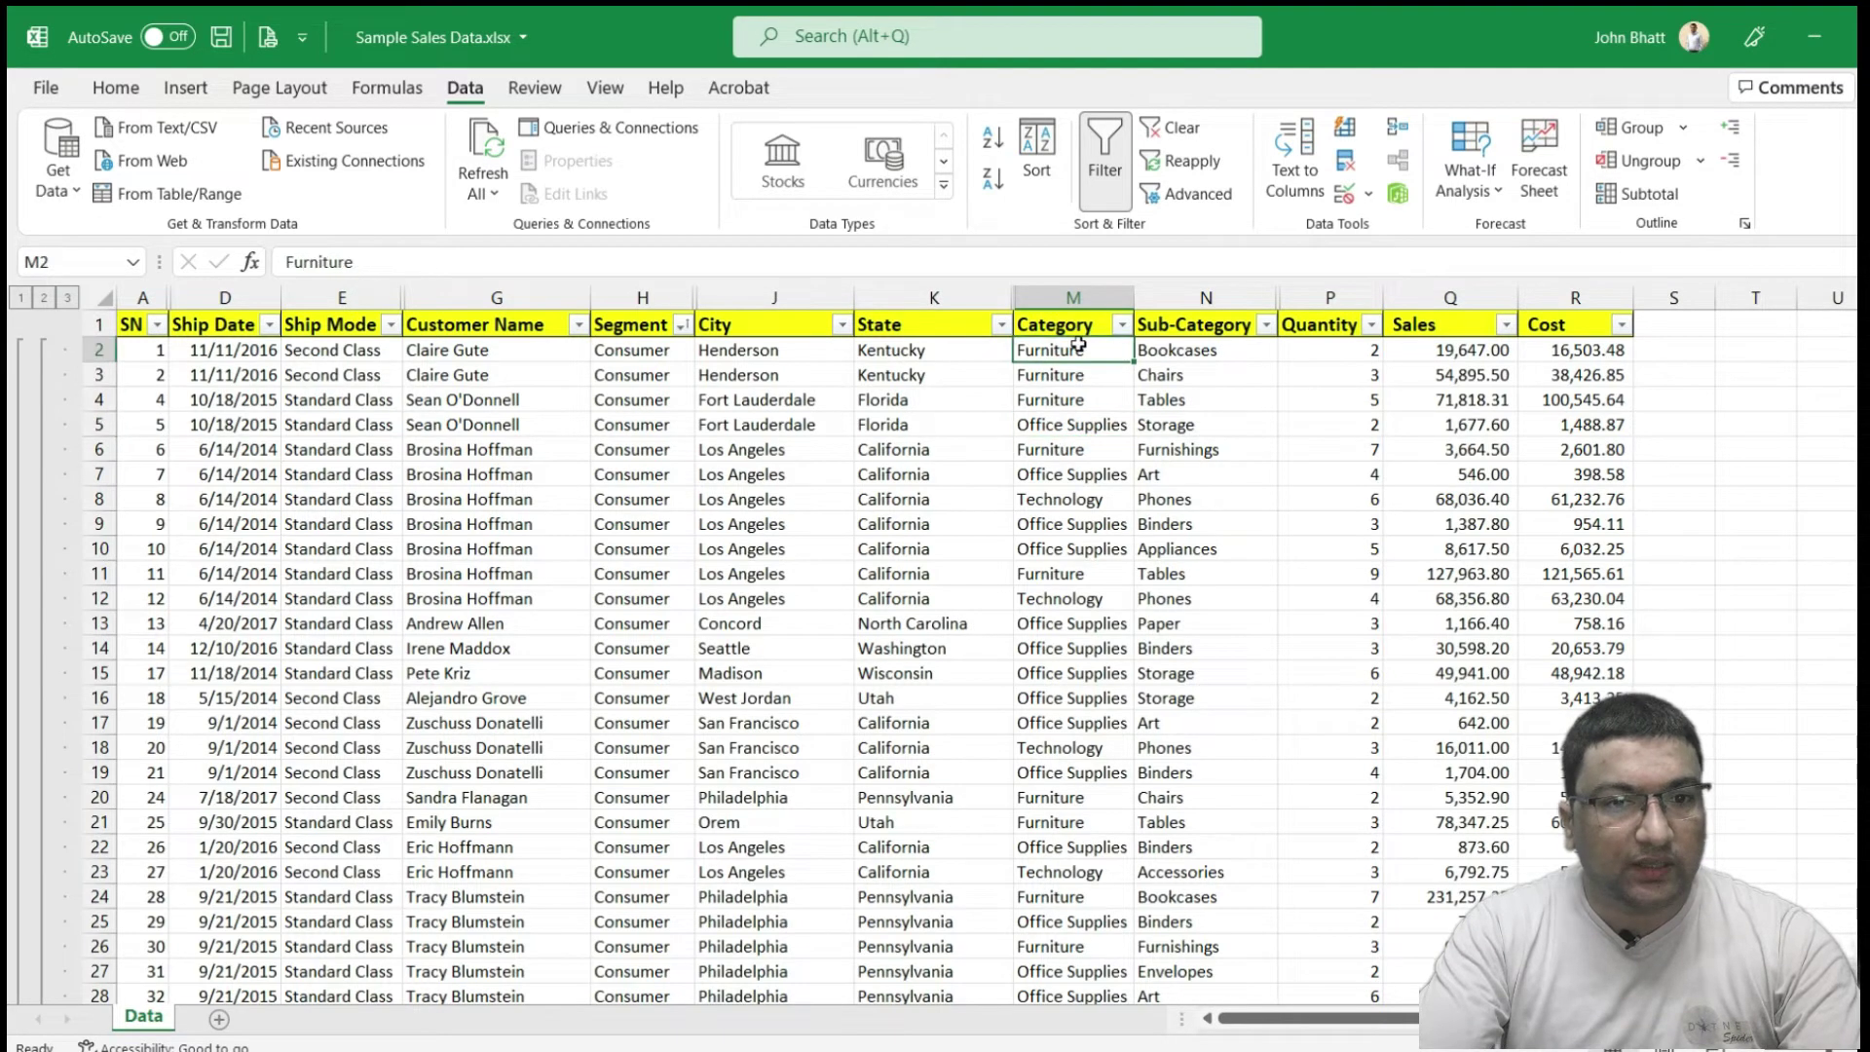
left_click(631, 326)
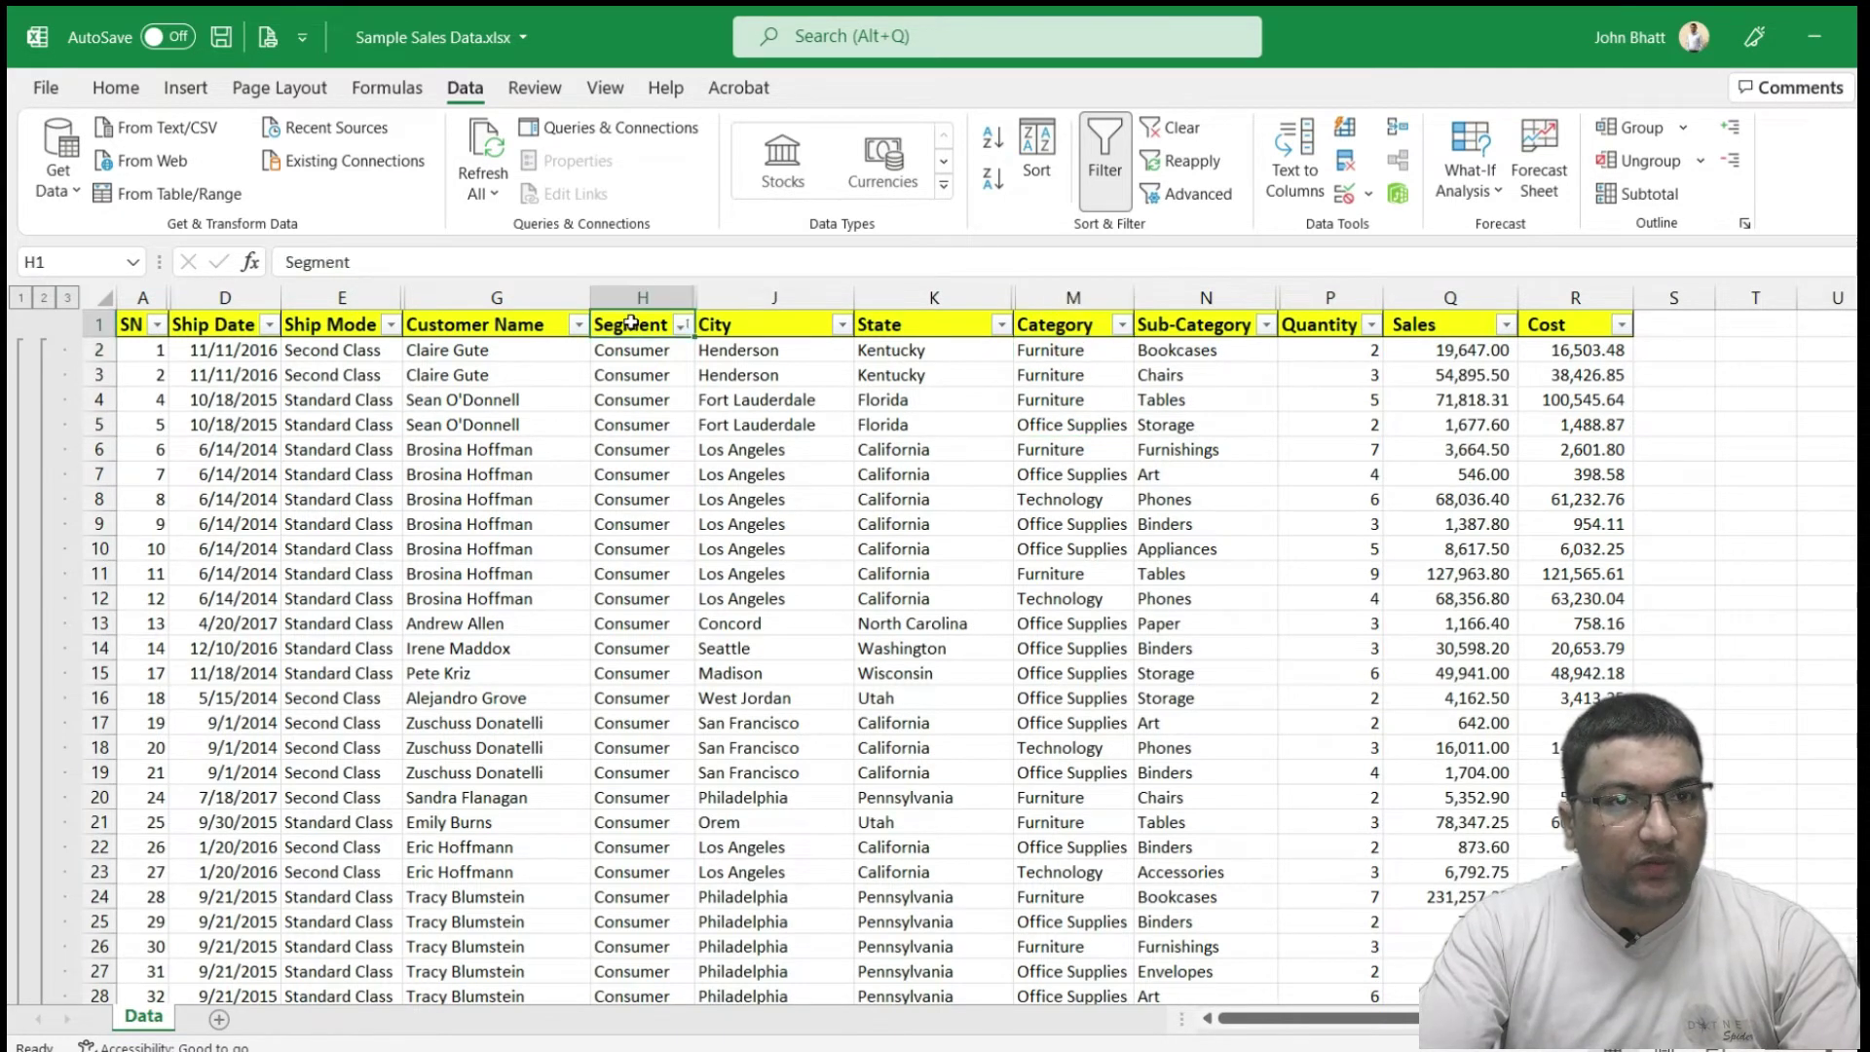
left_click(631, 351)
left_click(631, 449)
left_click(1071, 397)
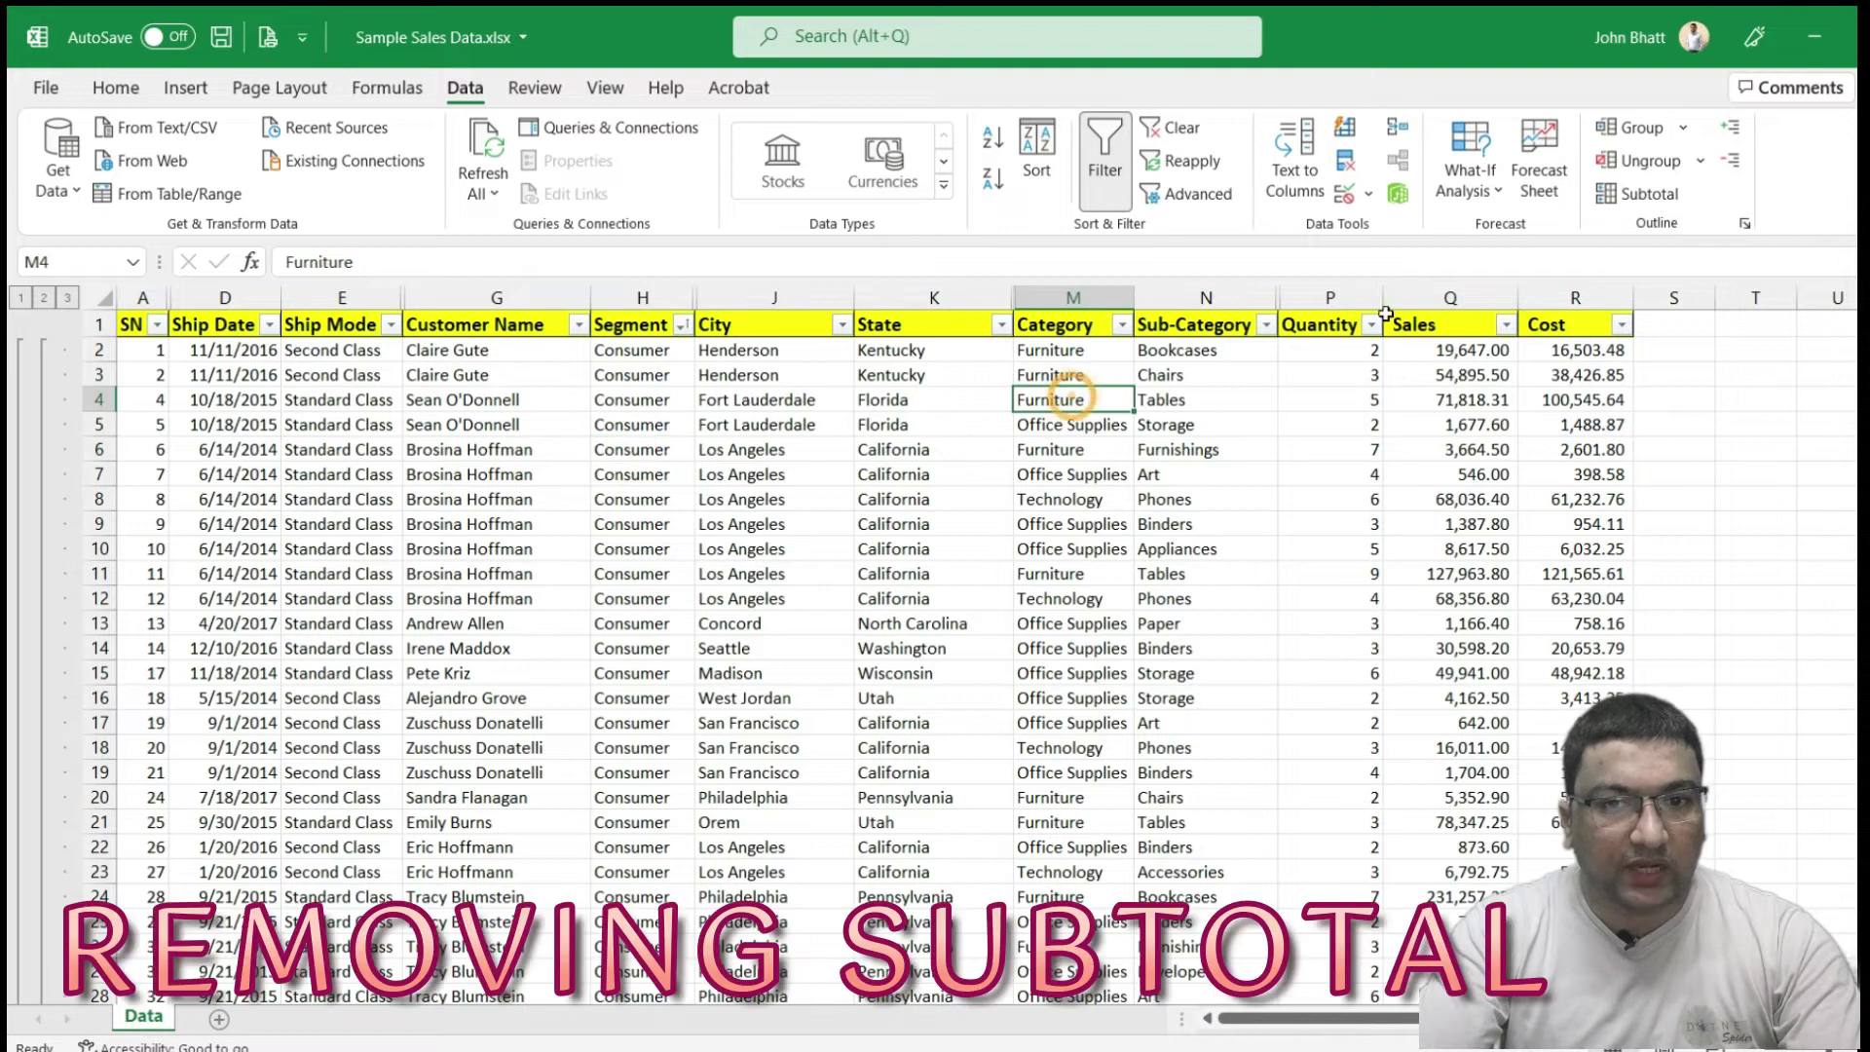
Use Subtotal's Remove All to strip the Segment subtotals and outline from the sheet
left_click(1648, 194)
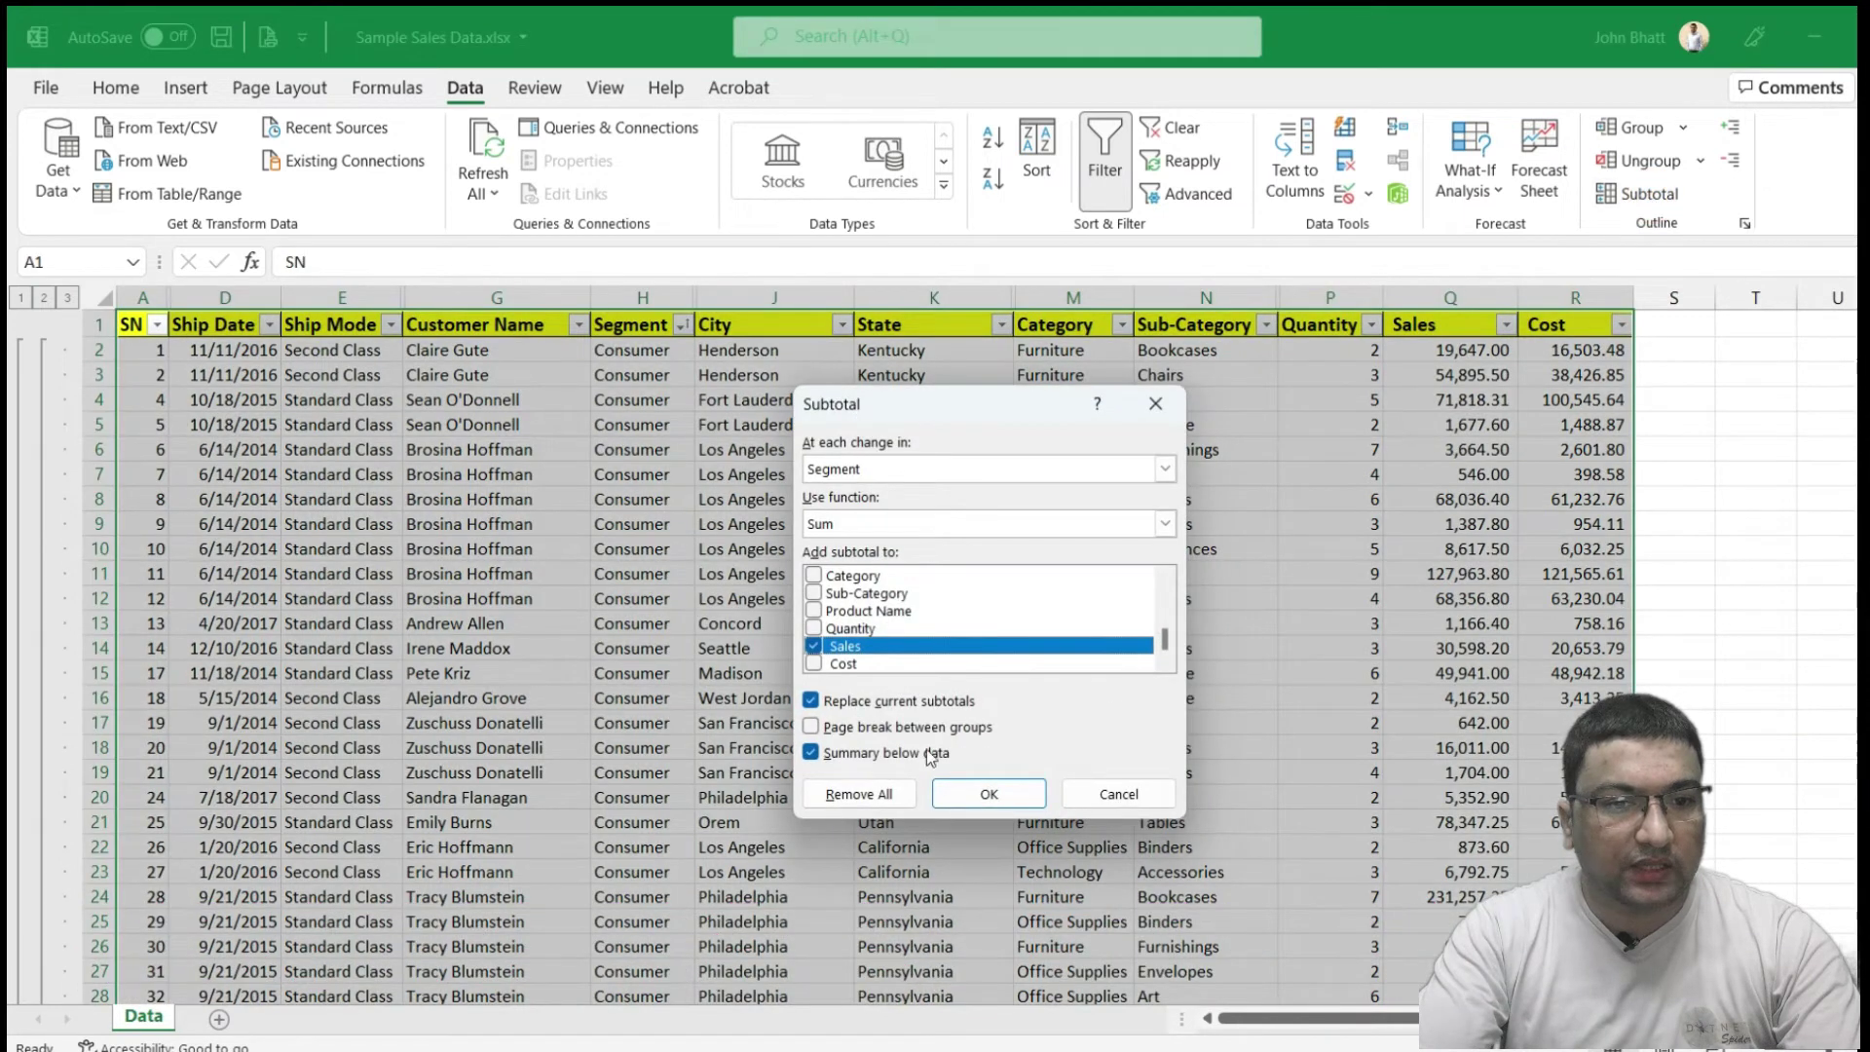
left_click(874, 803)
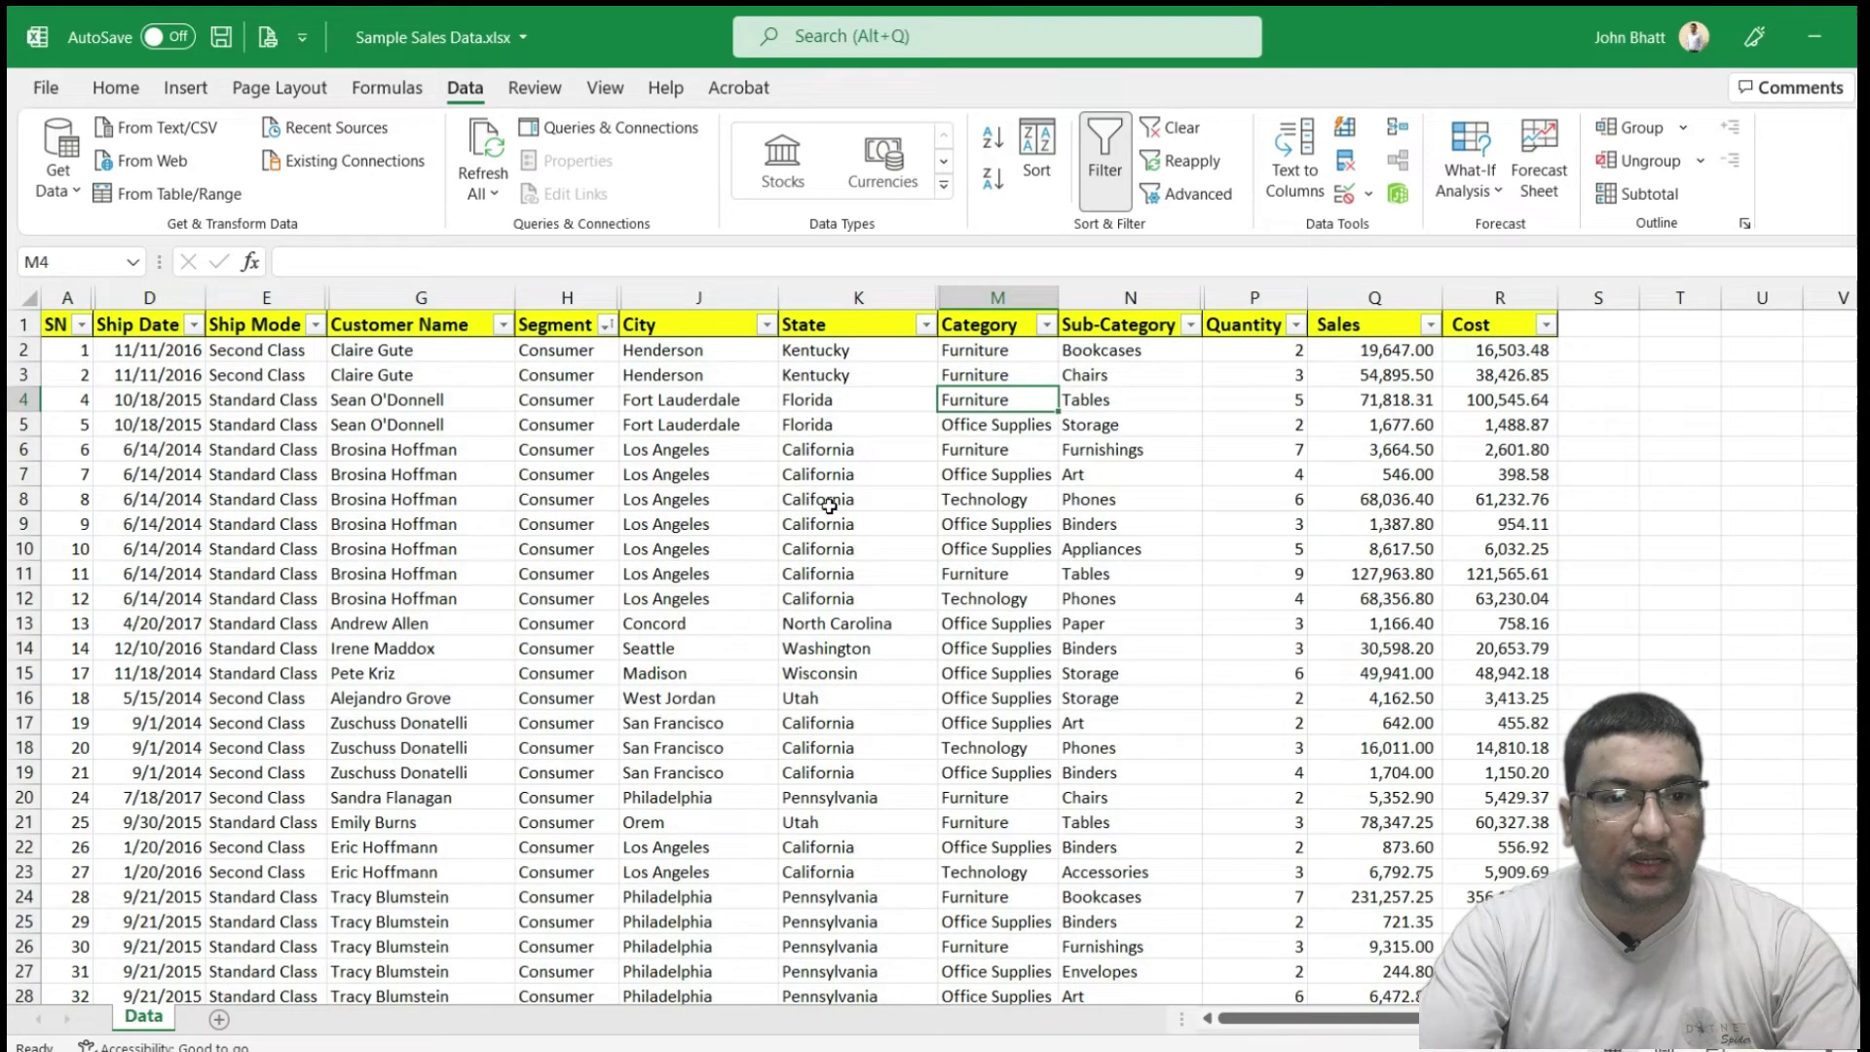
left_click(983, 498)
left_click(986, 375)
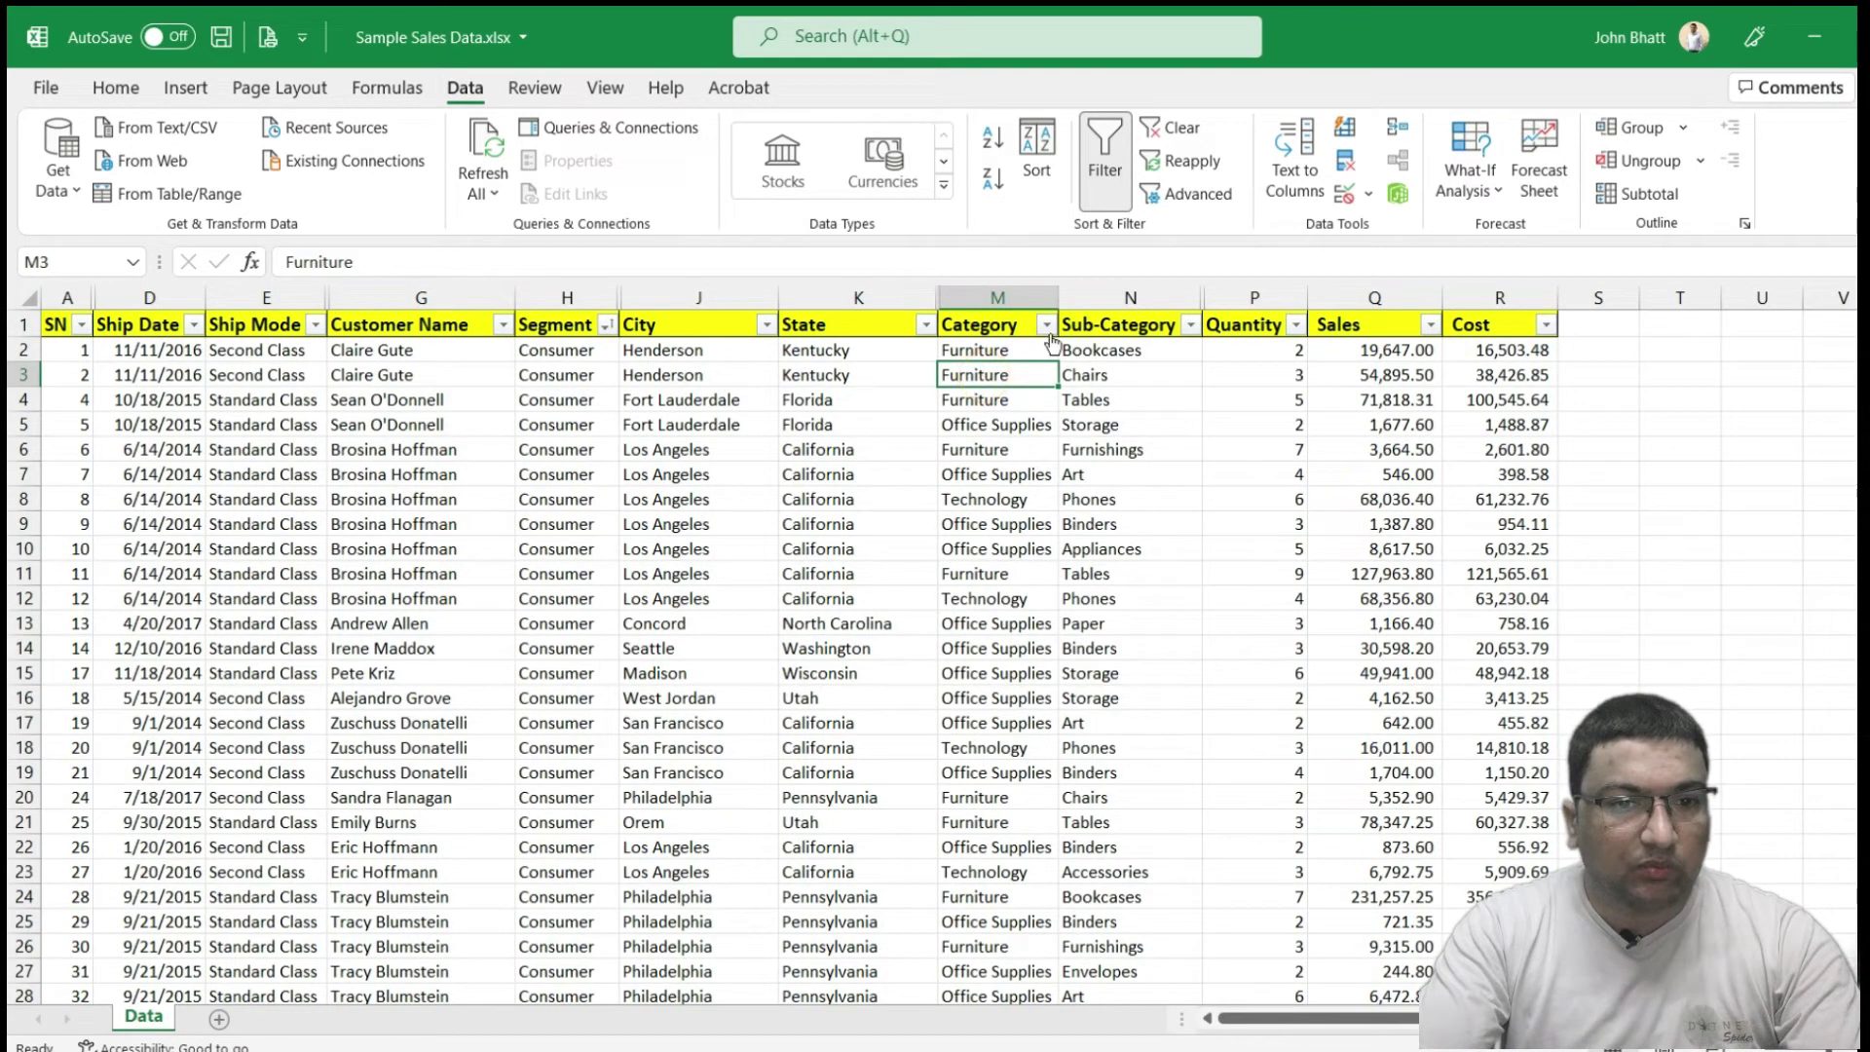
left_click(1047, 325)
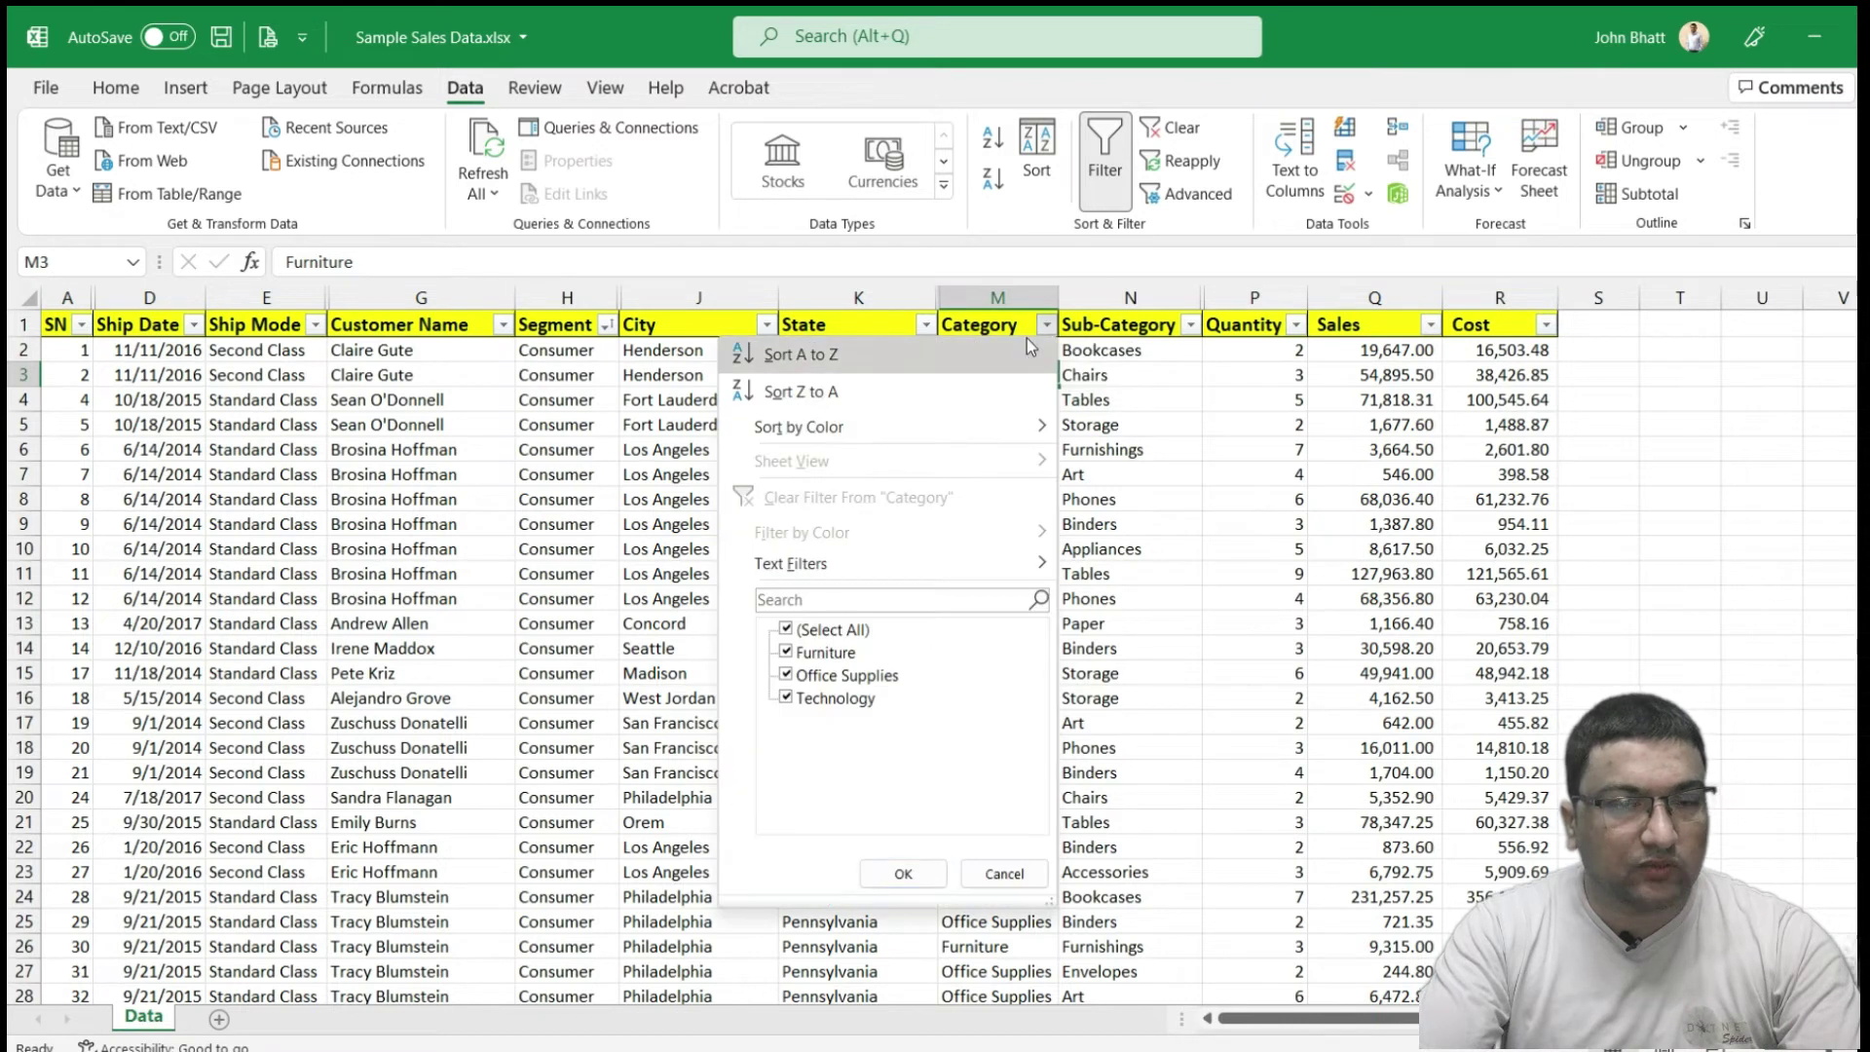
left_click(1046, 326)
left_click(986, 329)
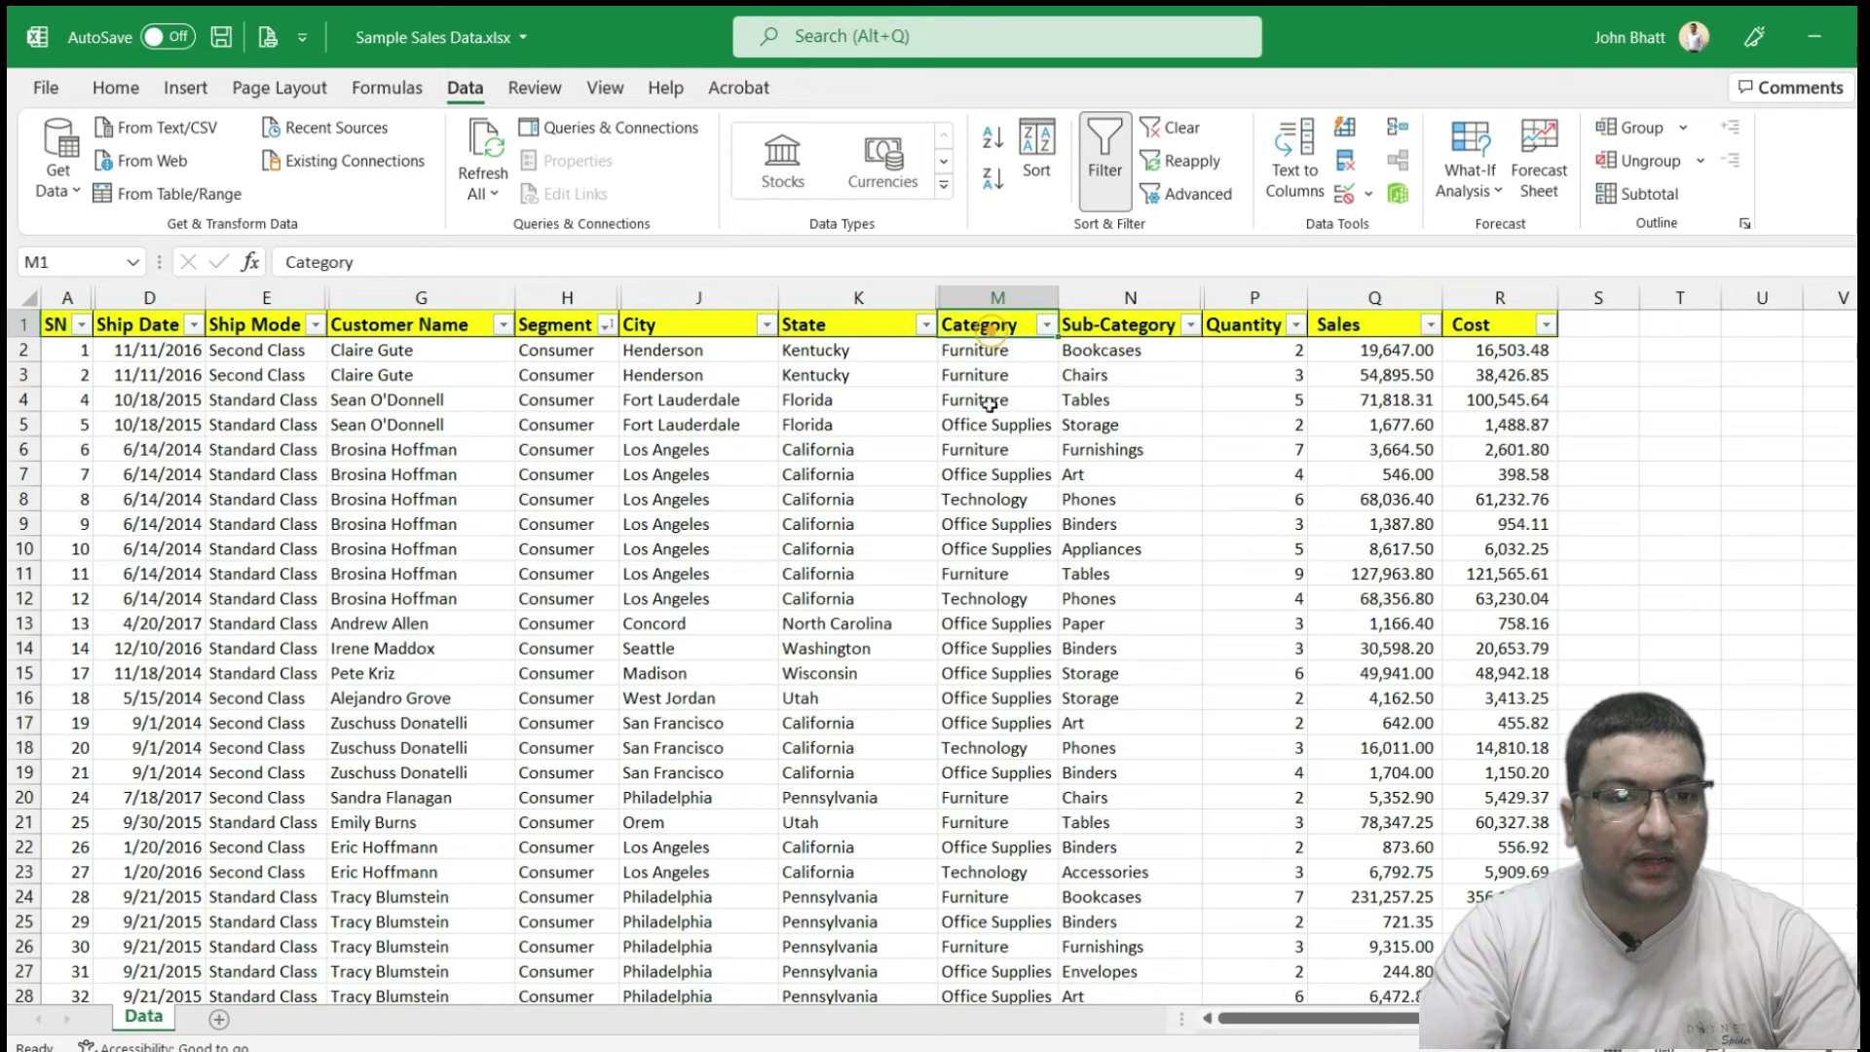
left_click(989, 449)
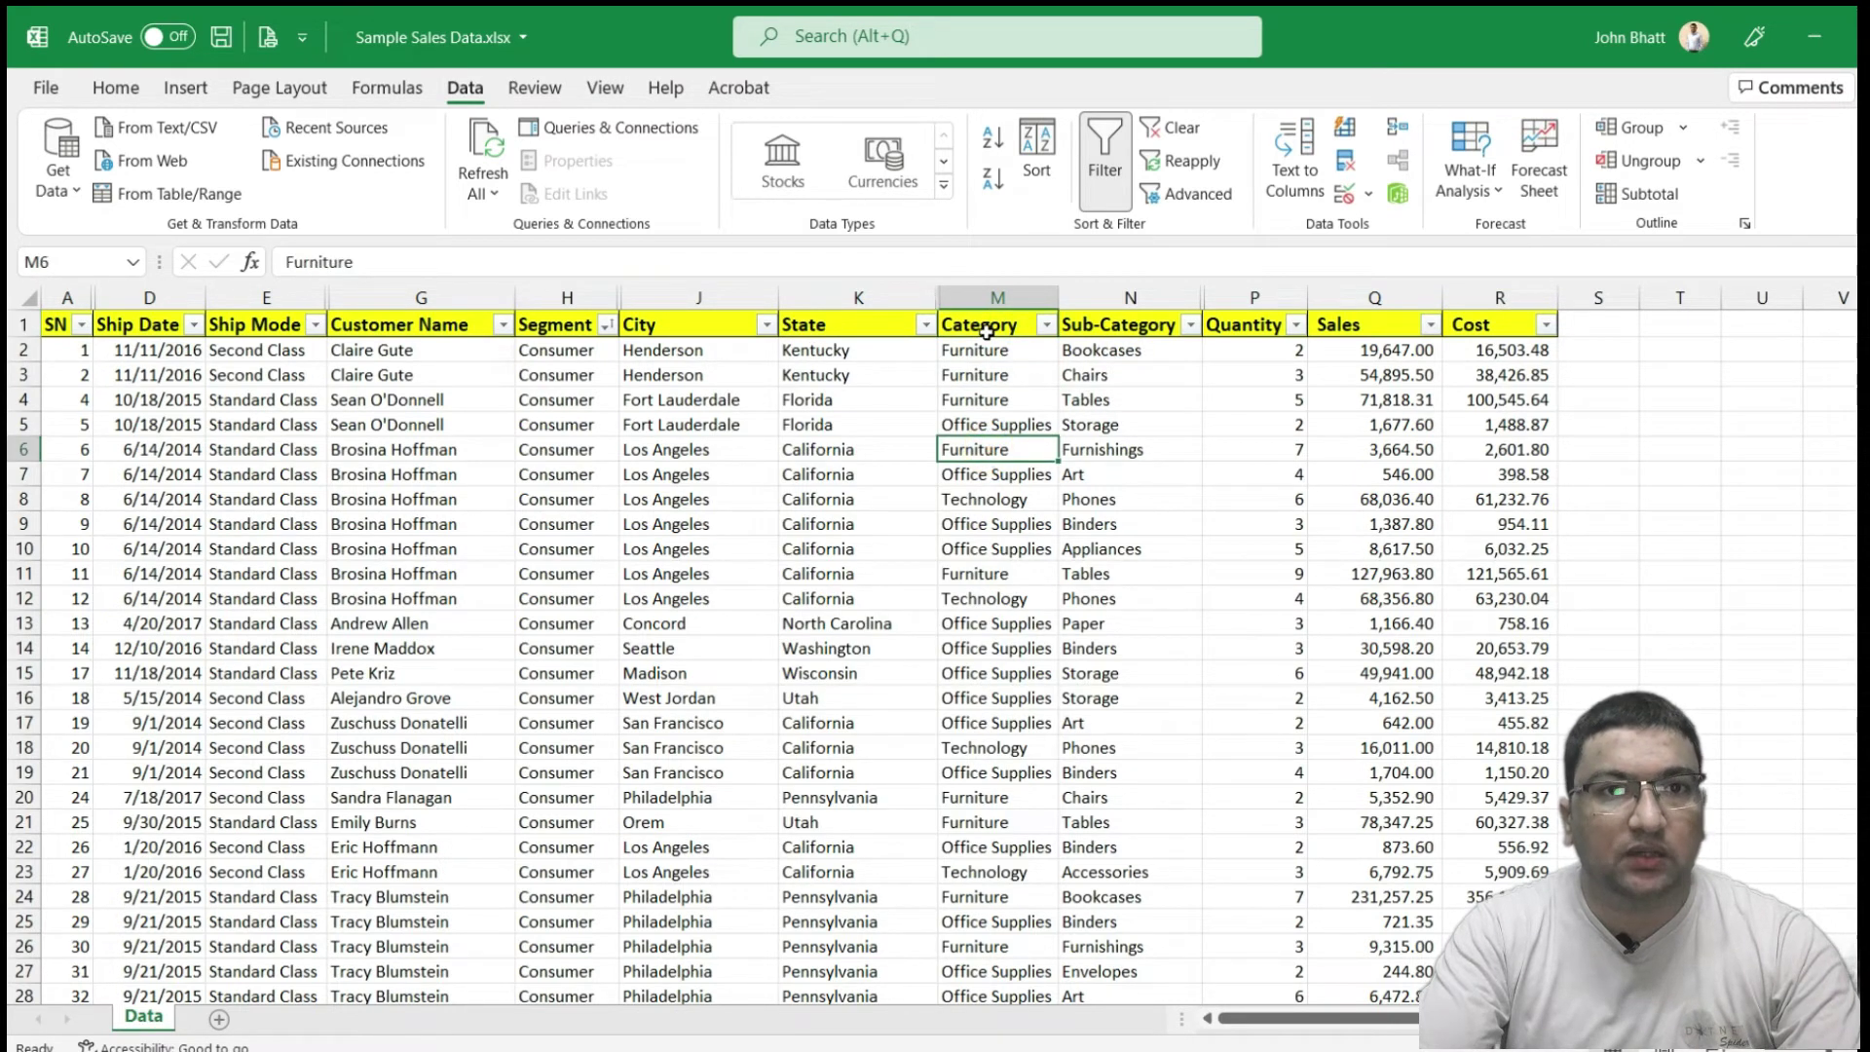
left_click(991, 375)
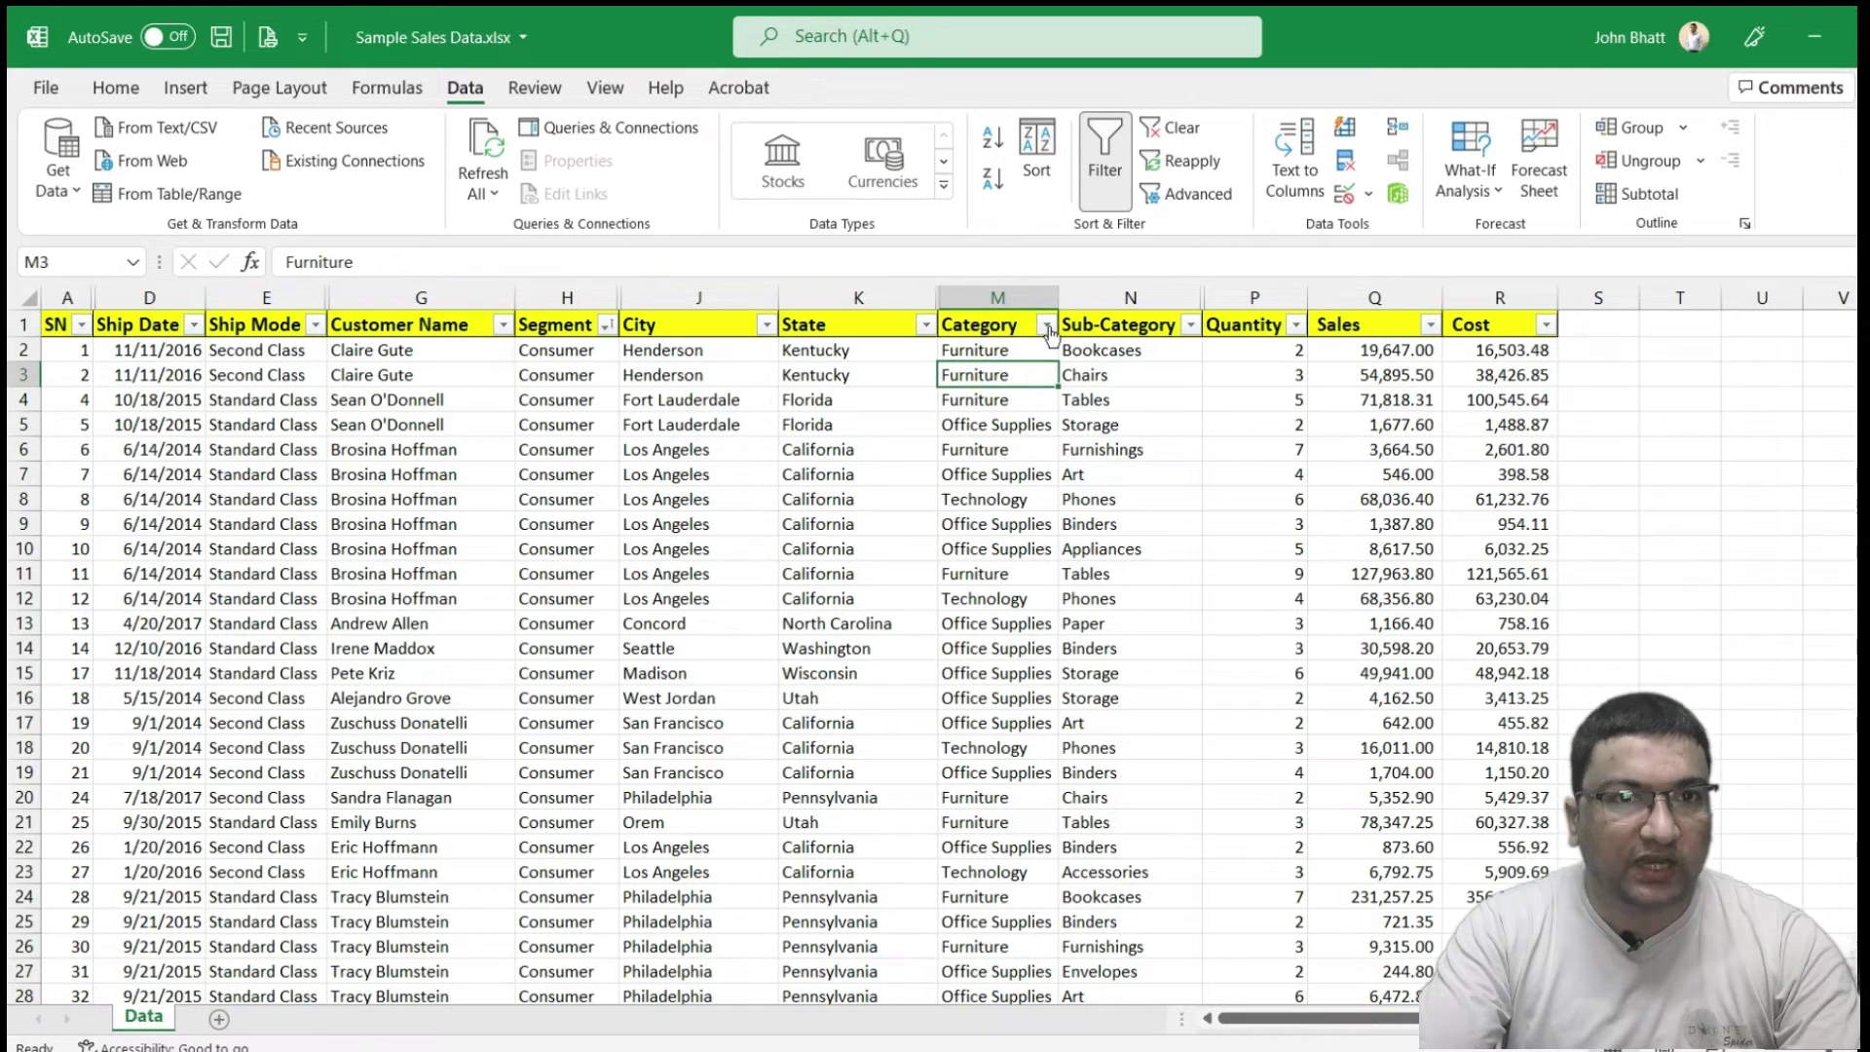
left_click(1046, 326)
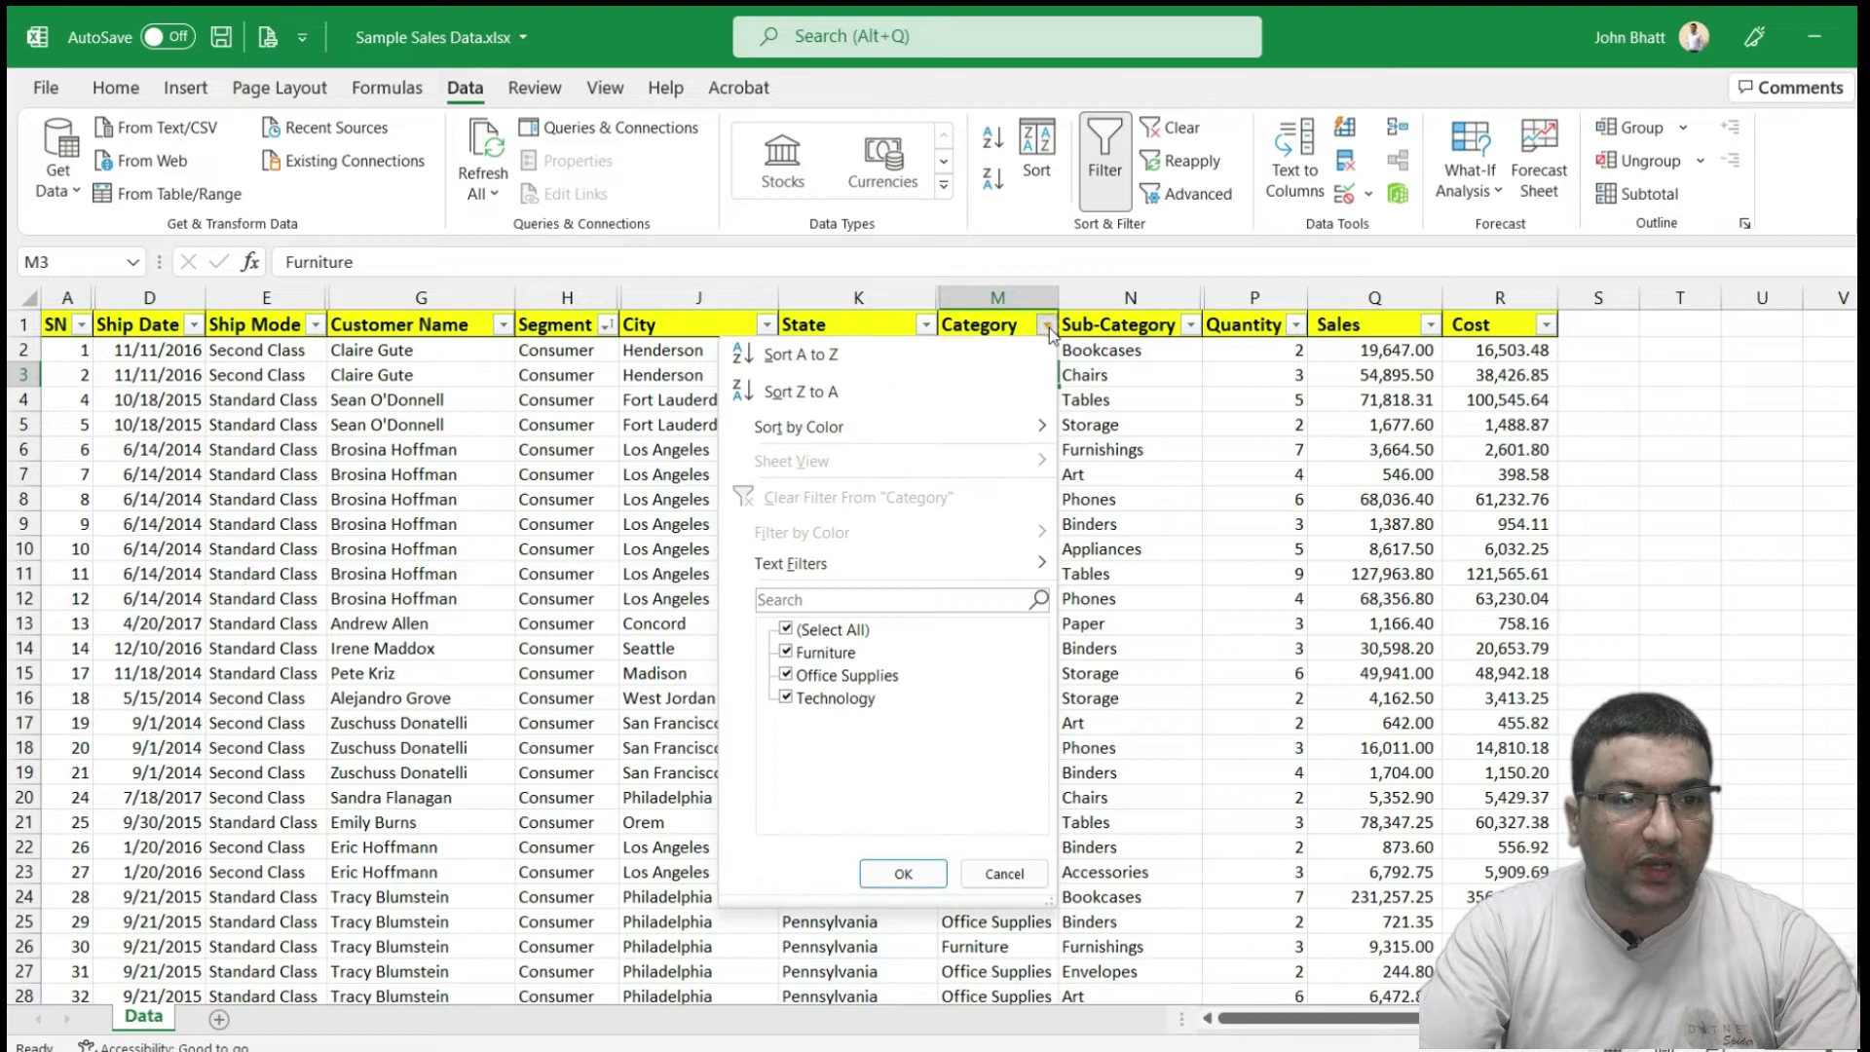
left_click(995, 354)
left_click(994, 475)
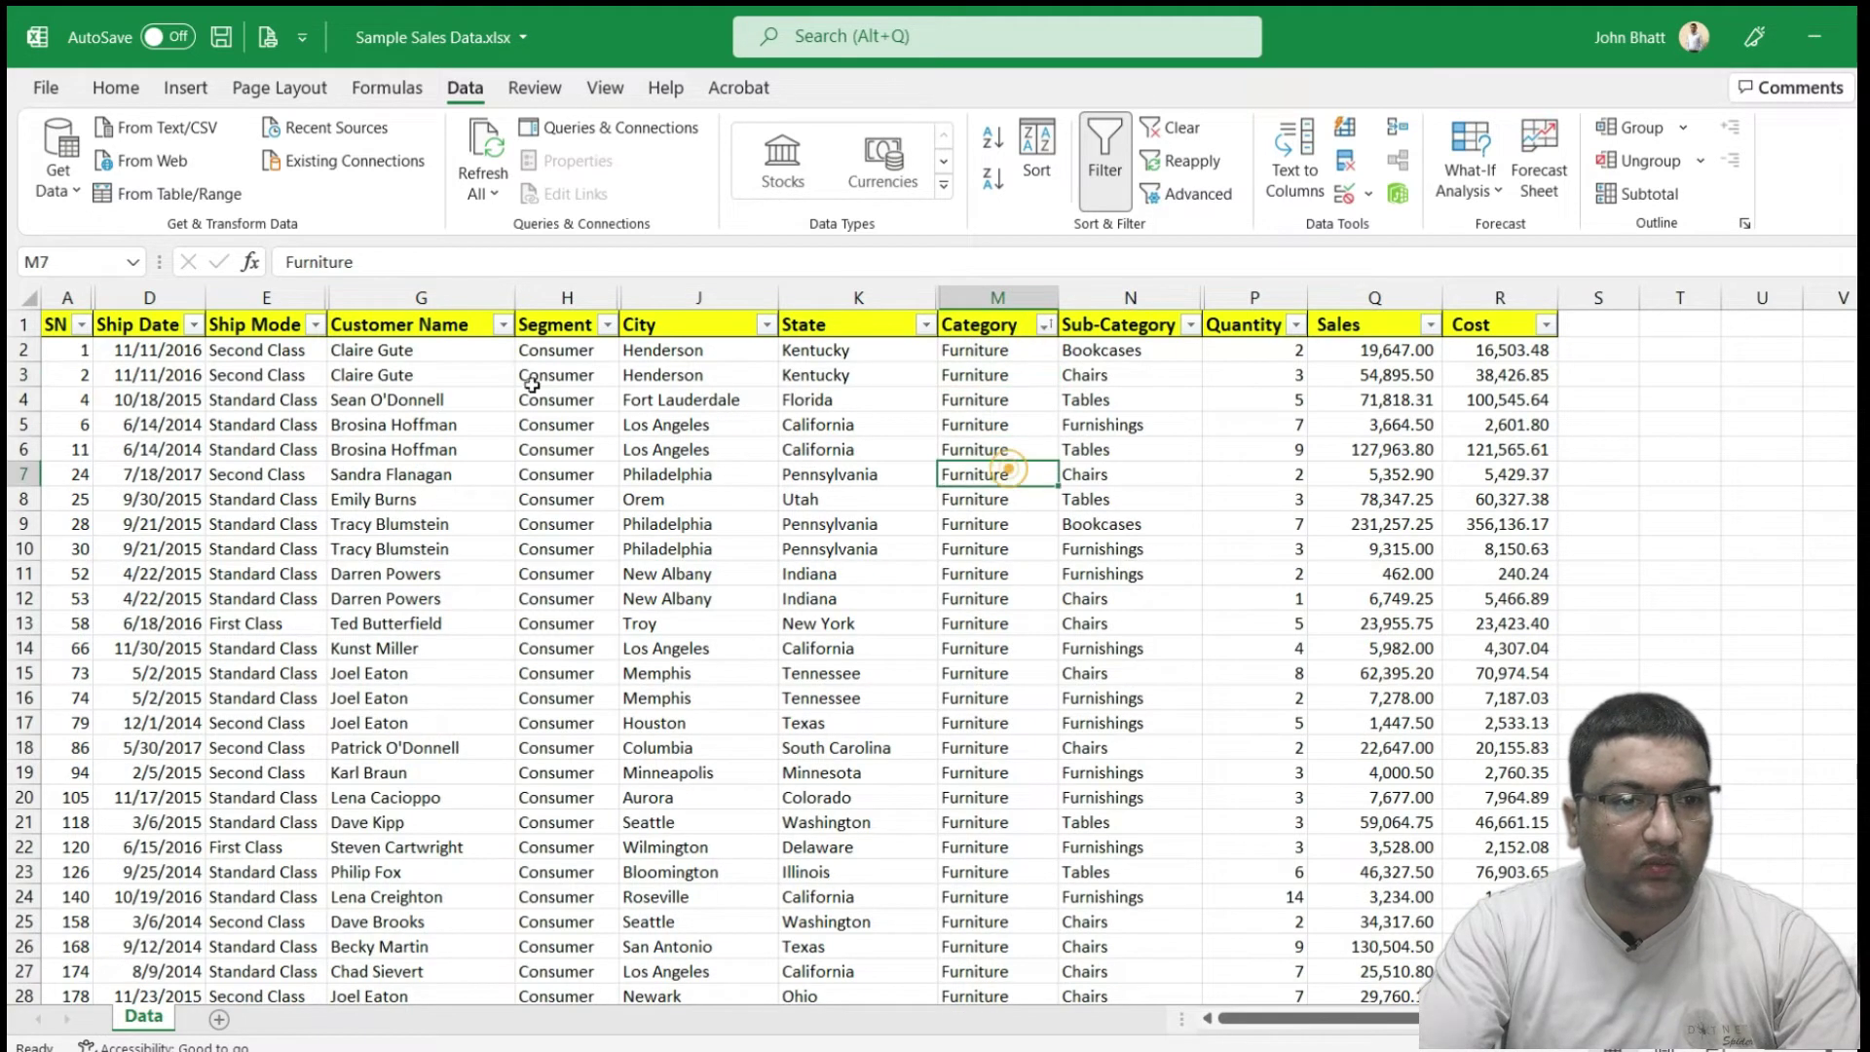
left_click(583, 327)
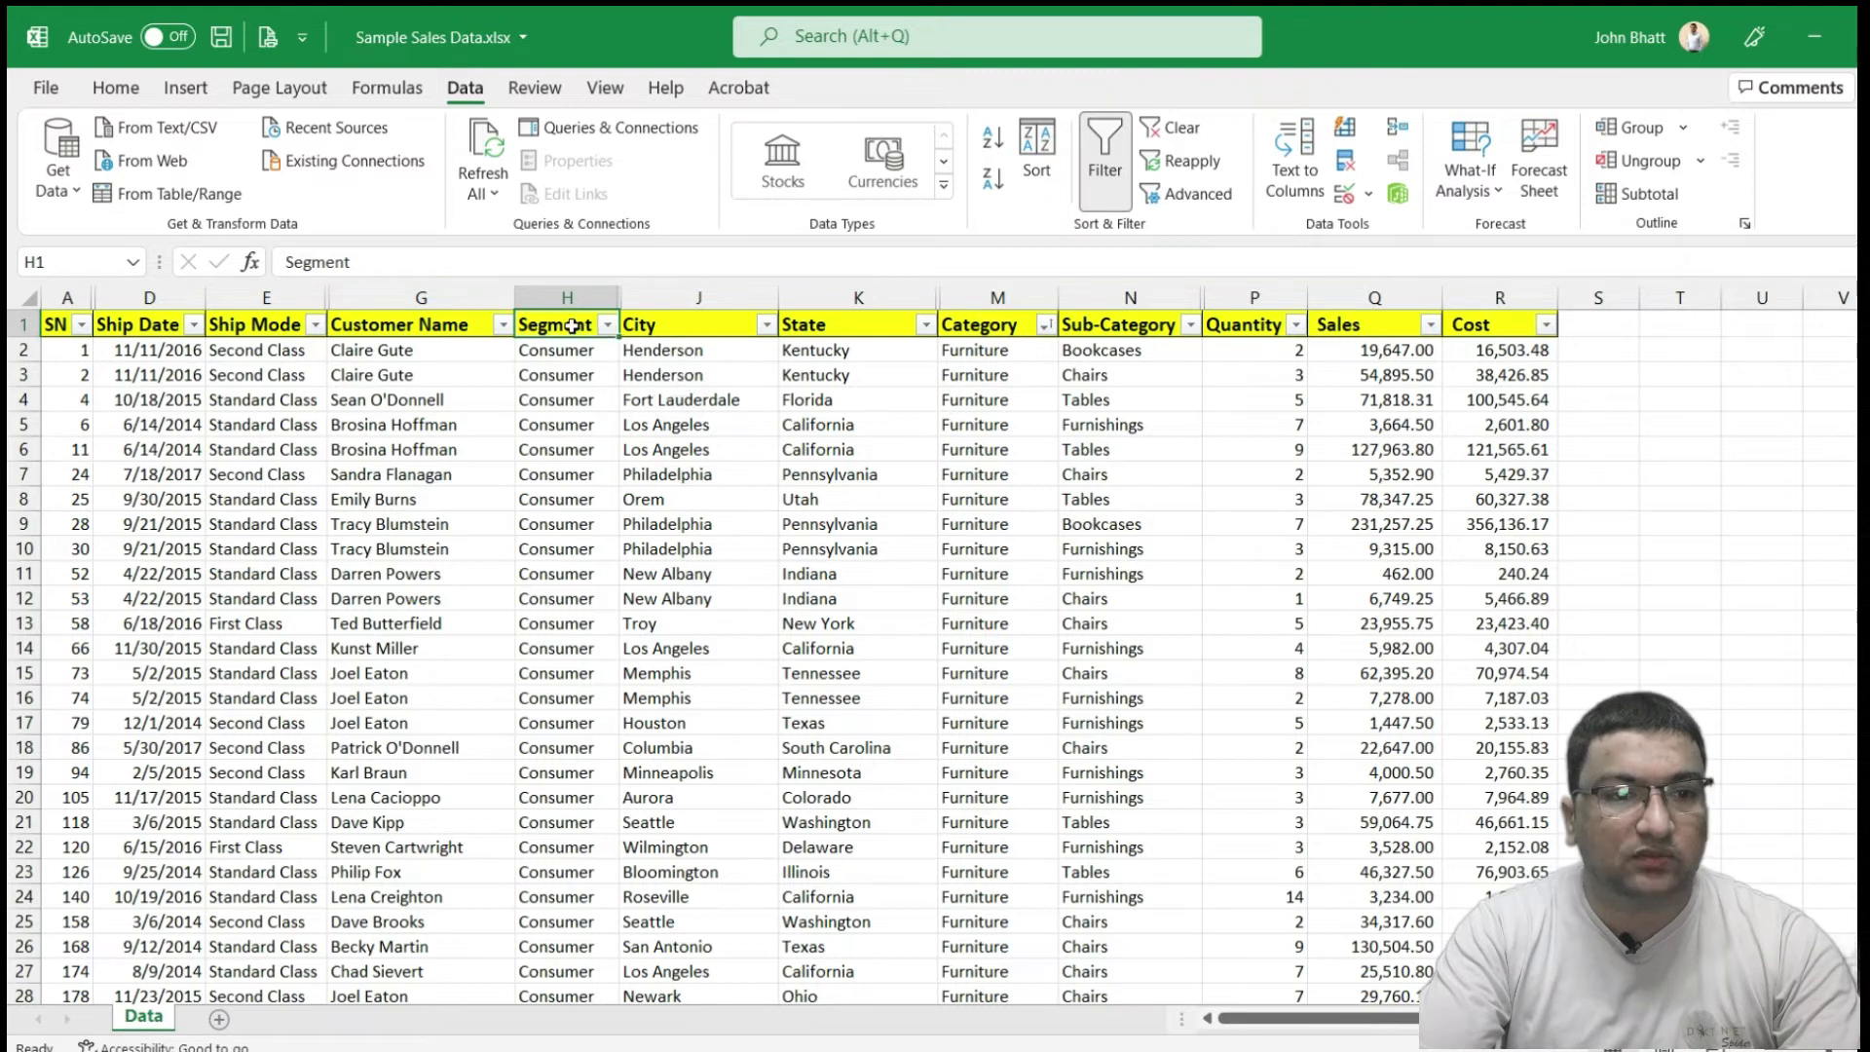
left_click(571, 394)
left_click(608, 324)
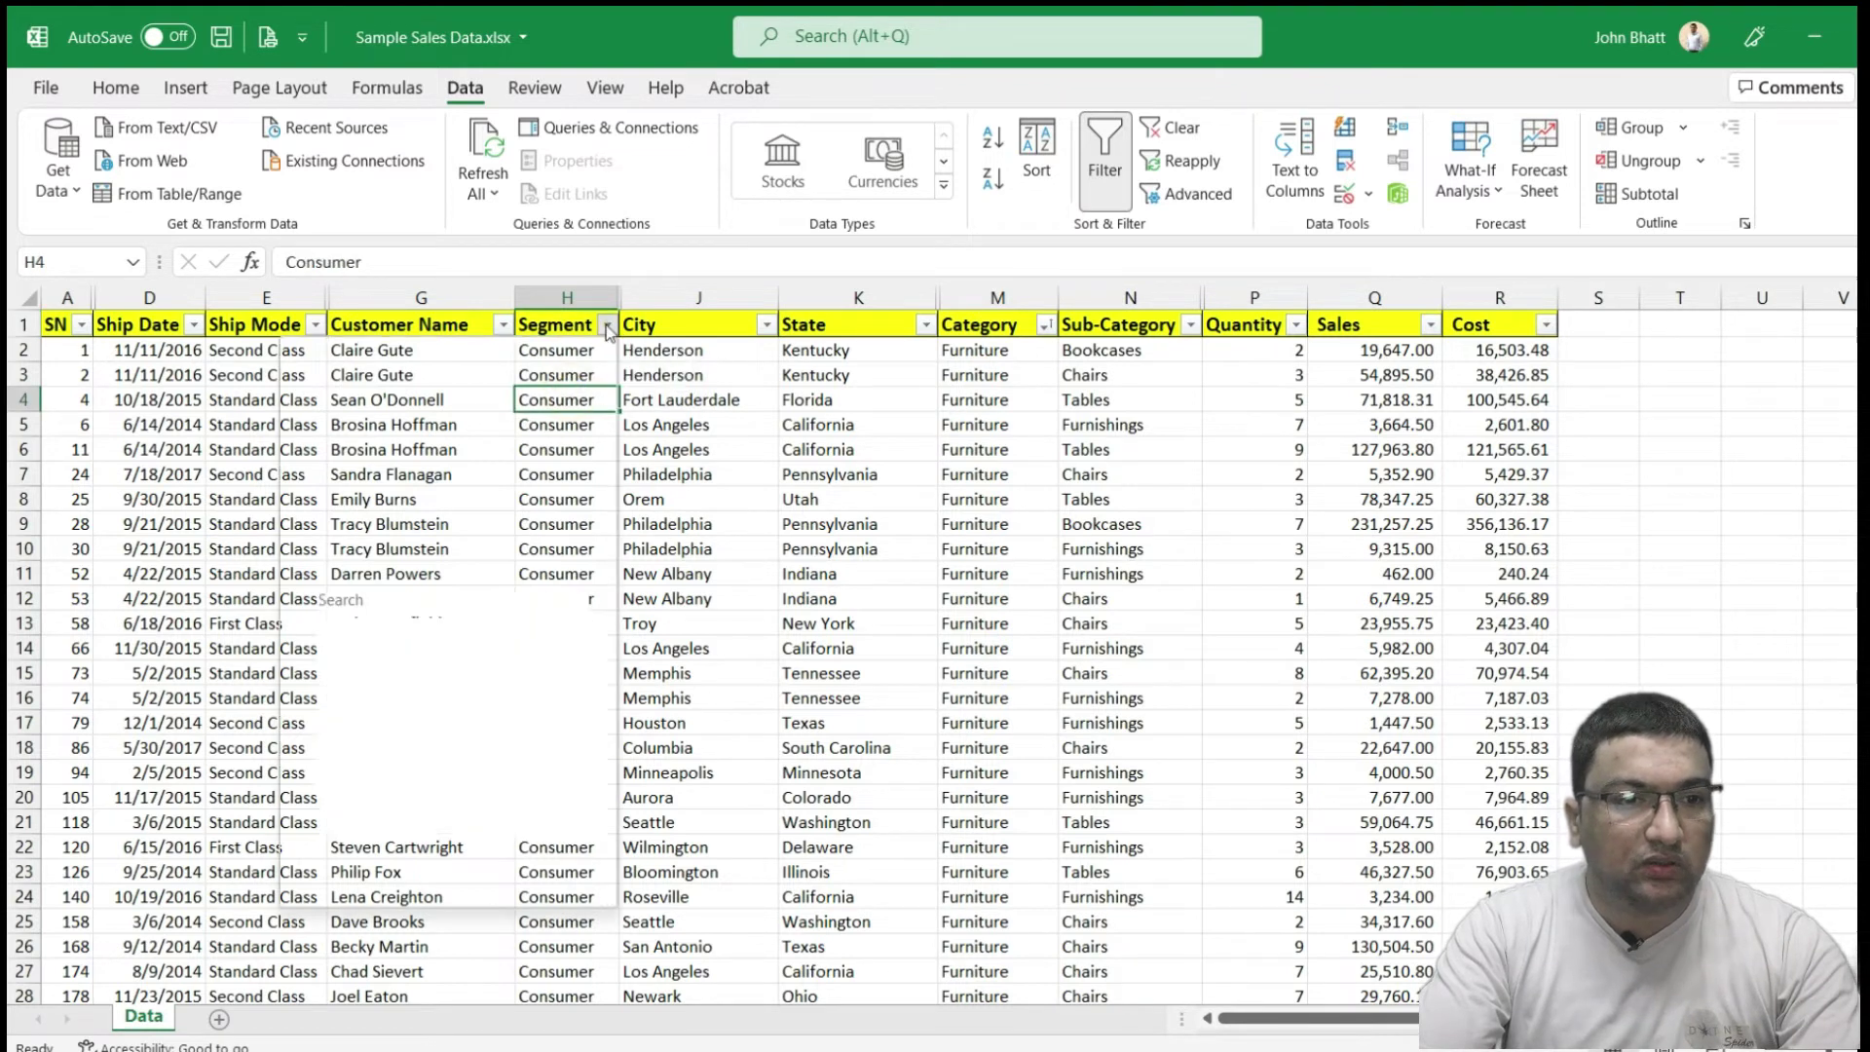
left_click(531, 352)
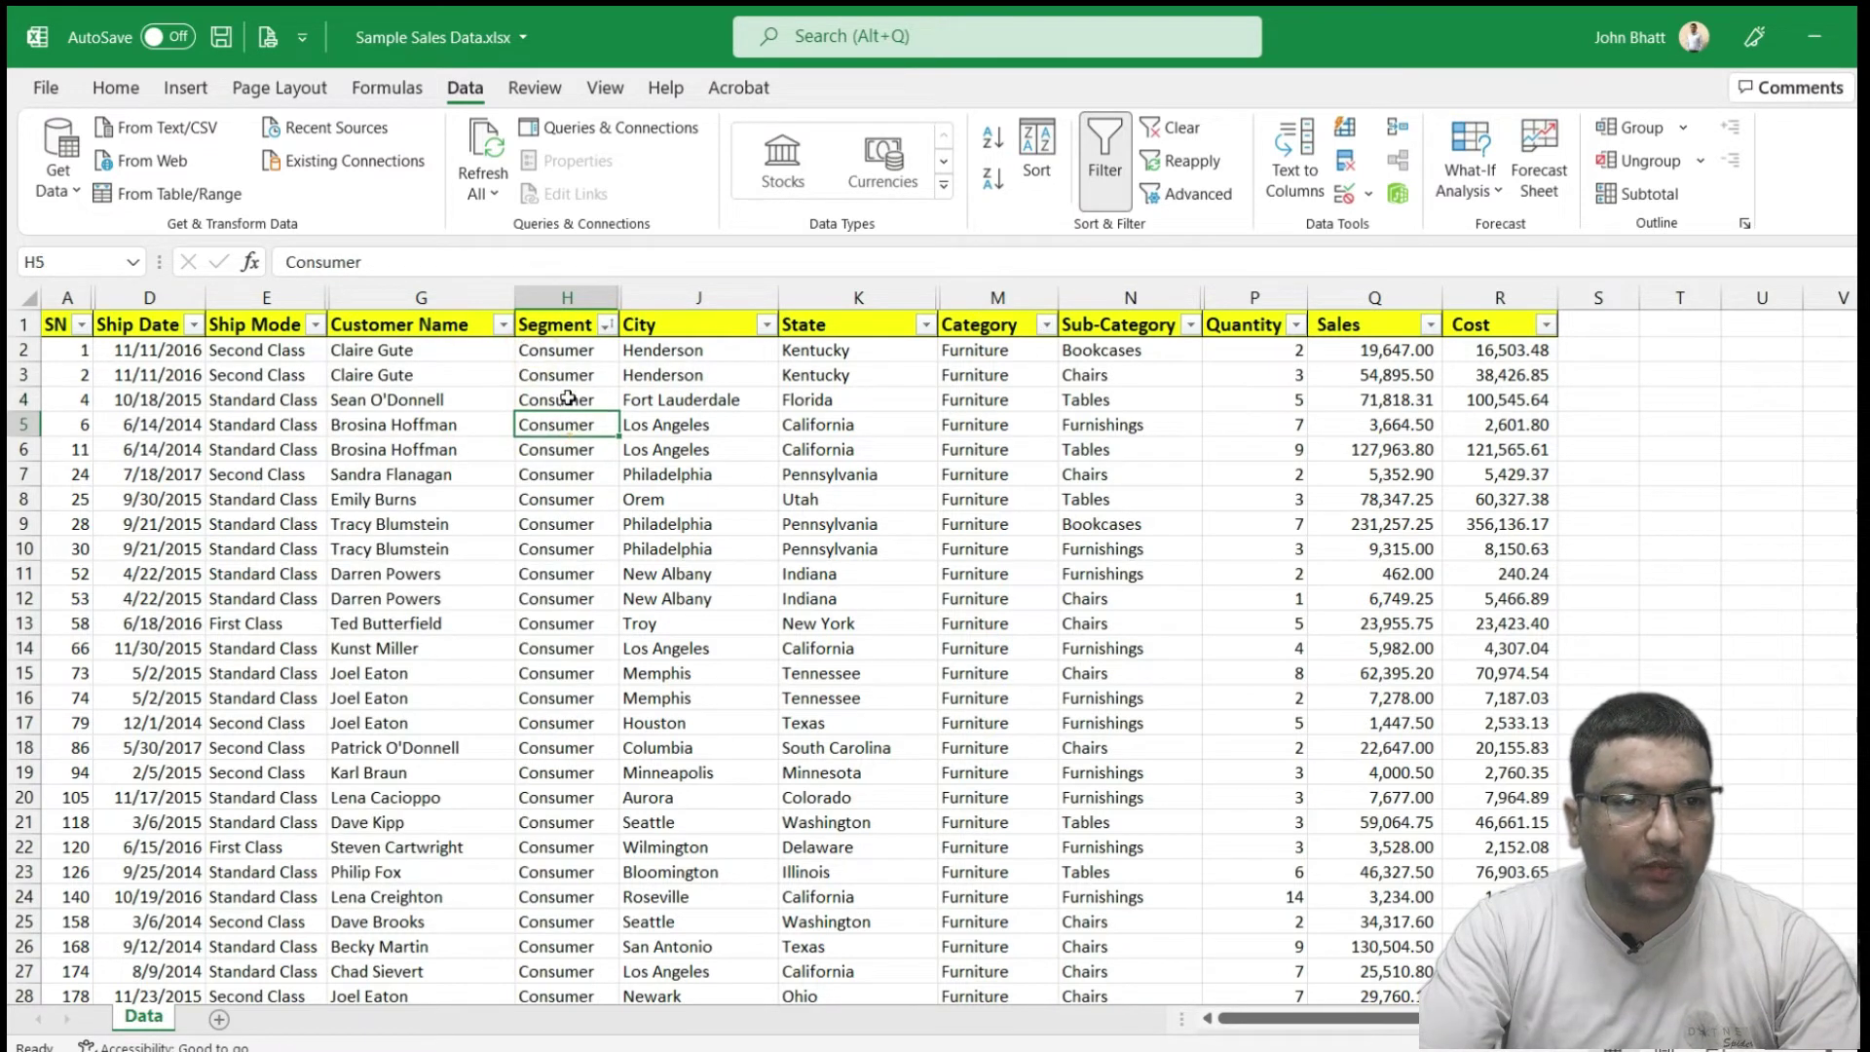
left_click(563, 325)
left_click(570, 409)
left_click(569, 331)
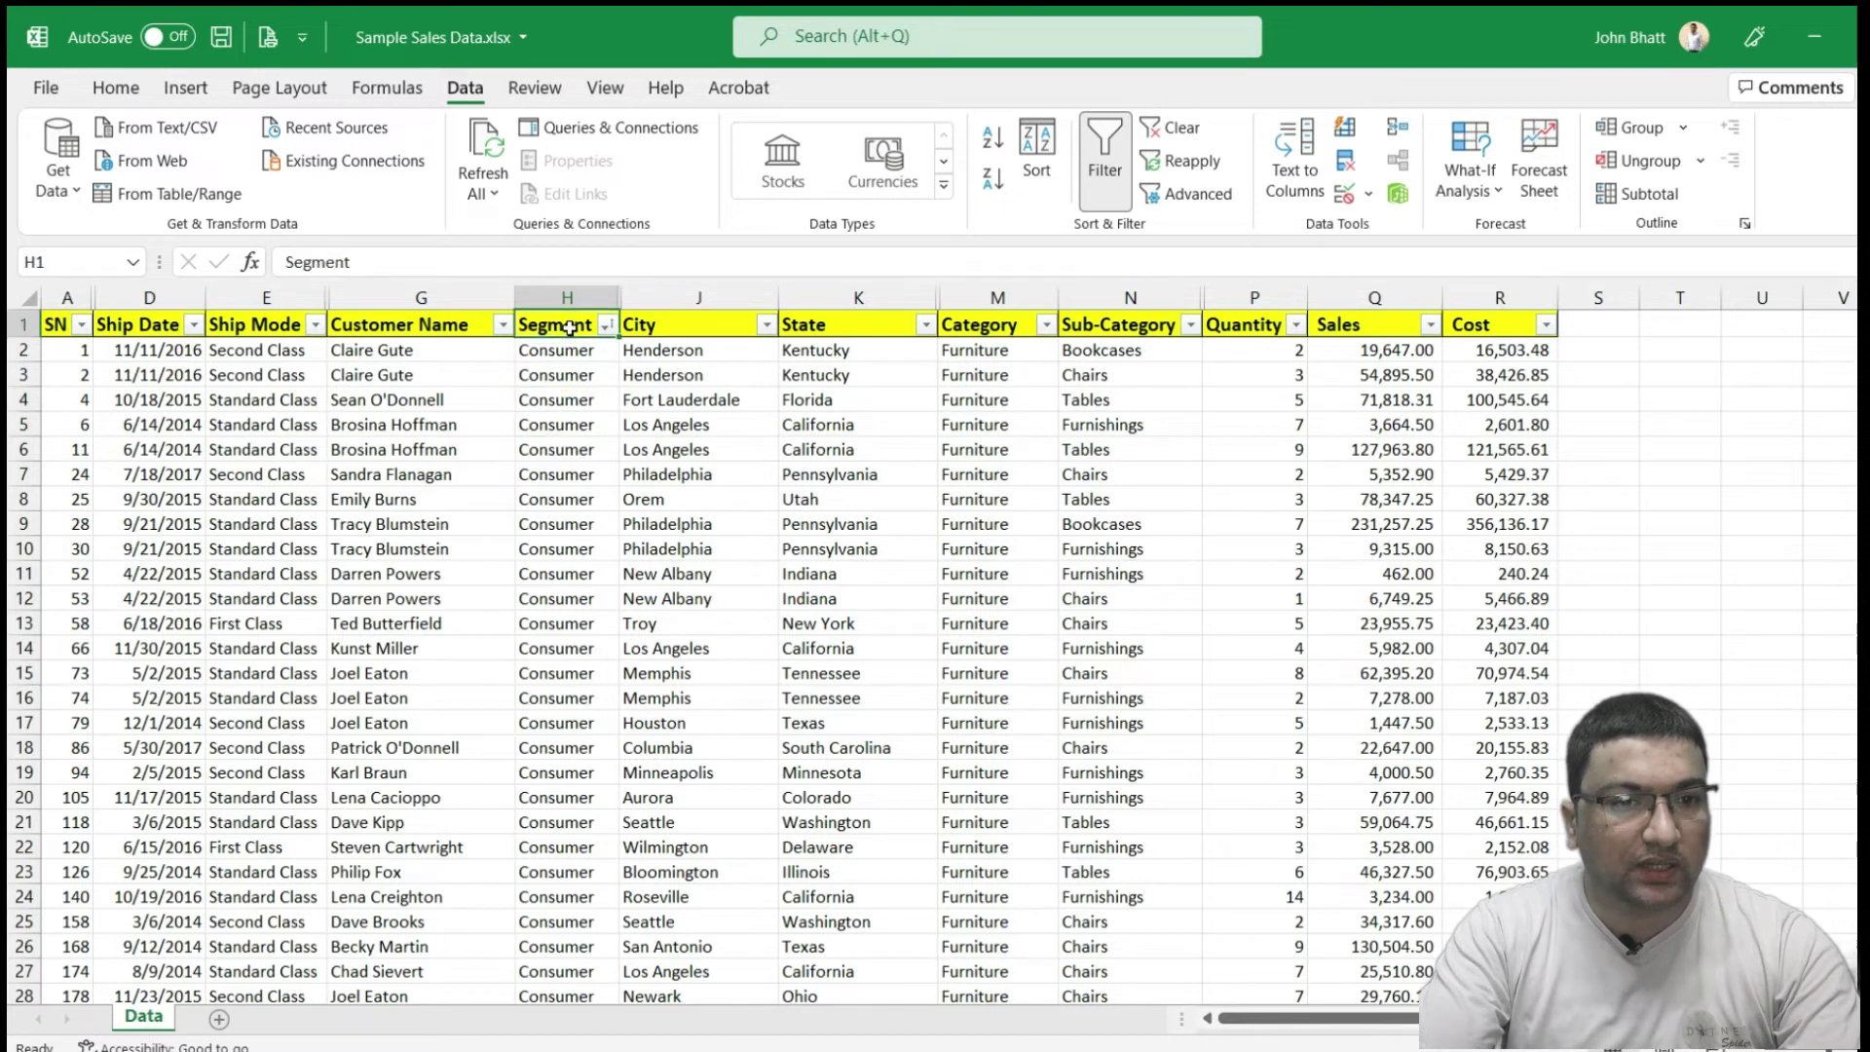
left_click(1108, 324)
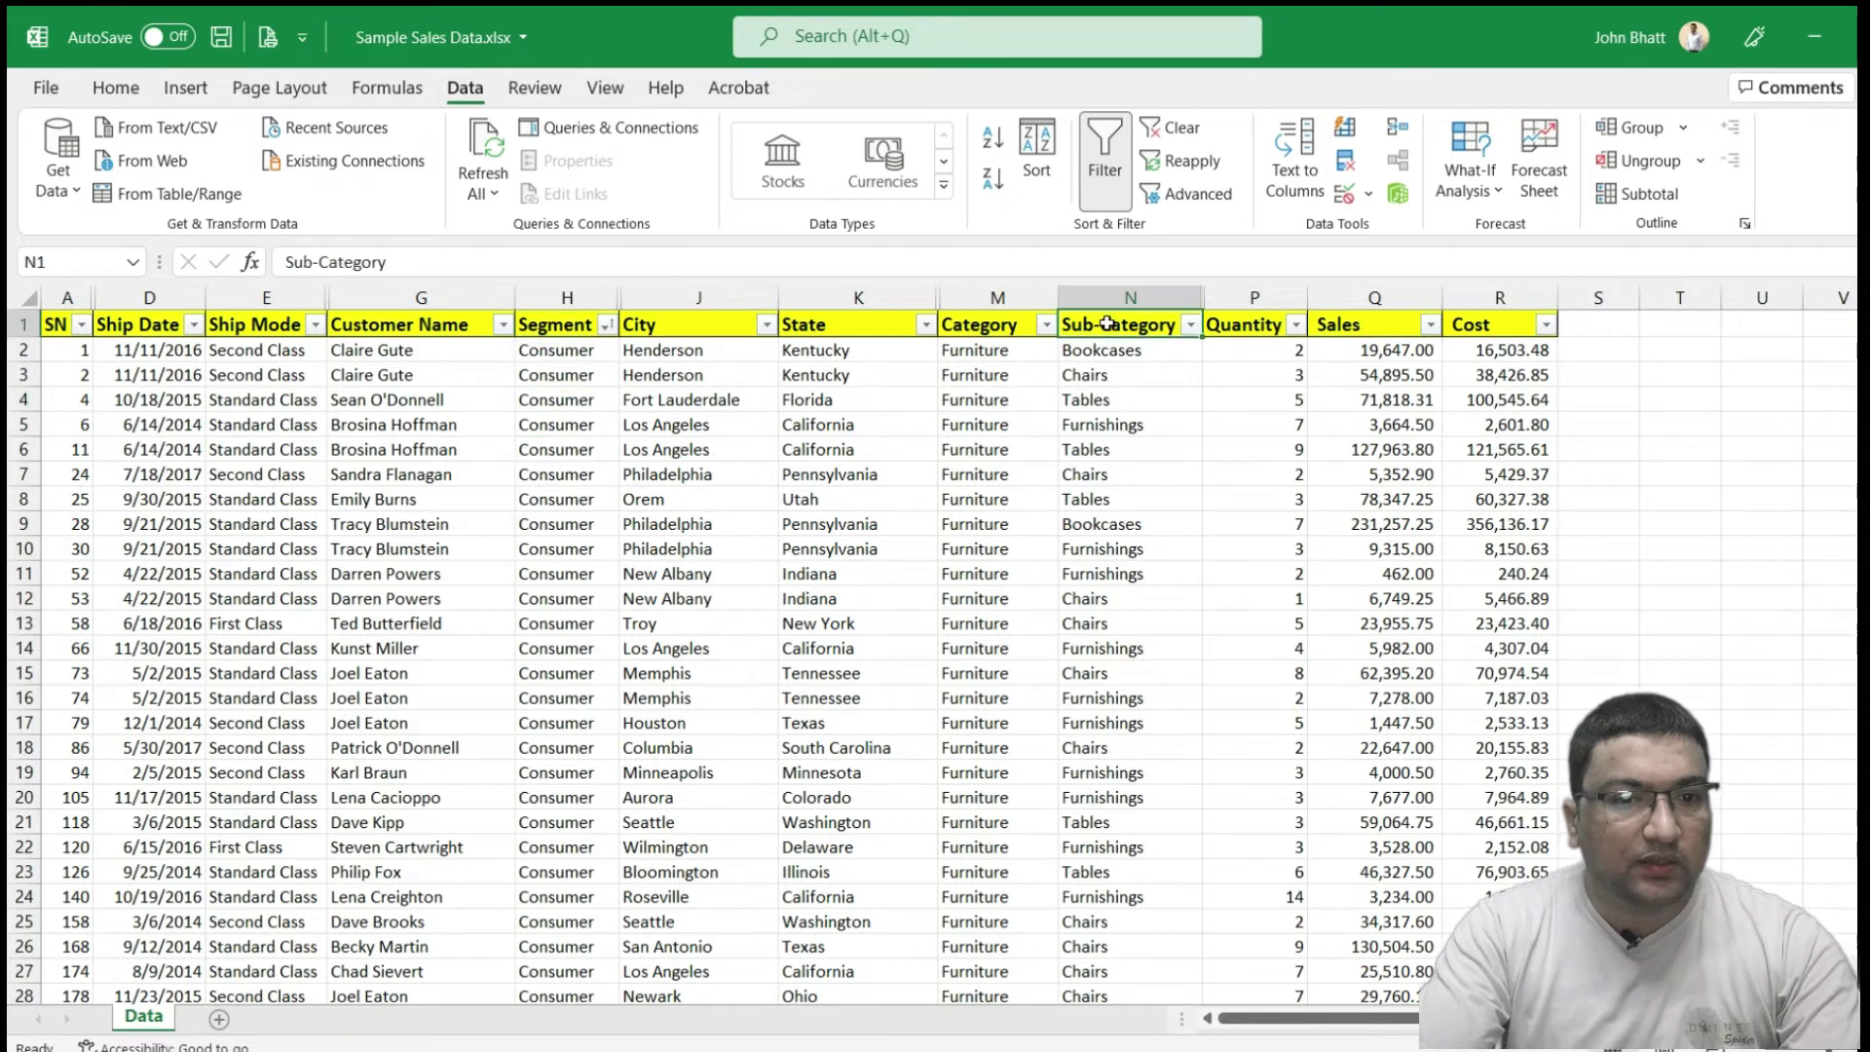
left_click(1003, 324)
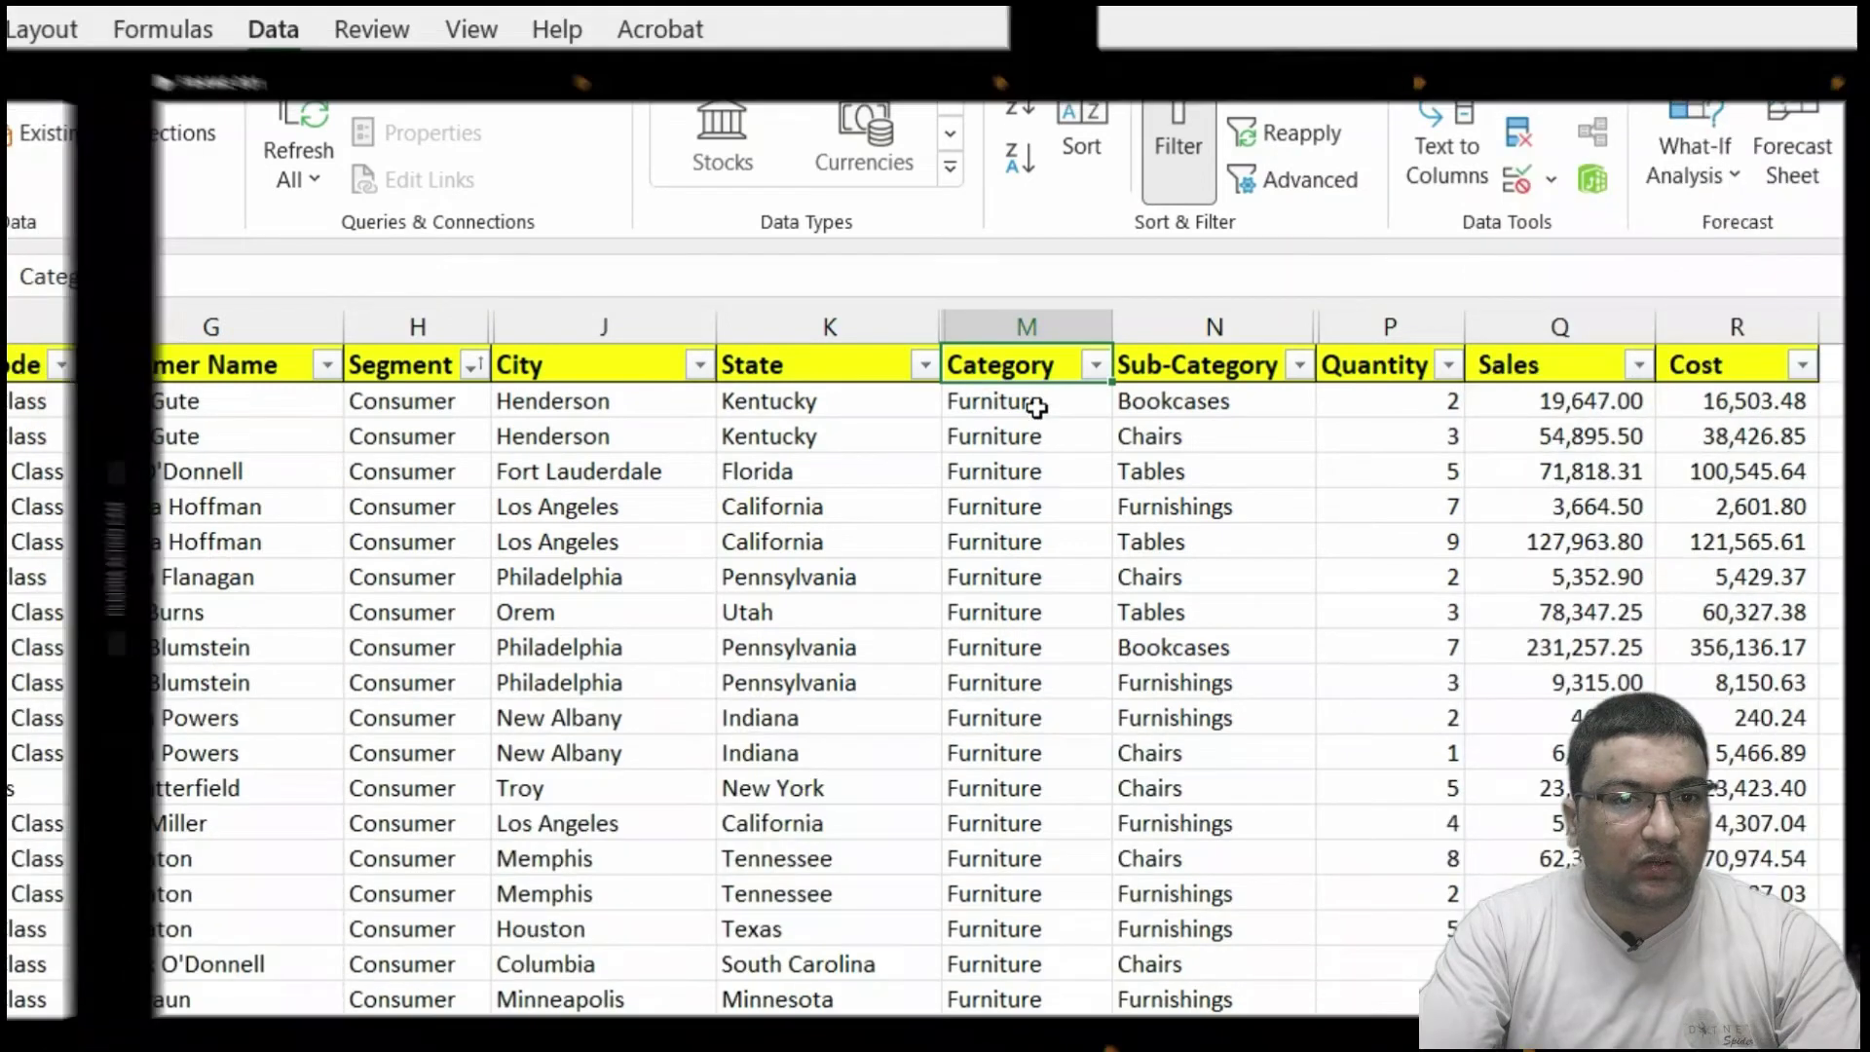
Add a Category A-to-Z level under the existing Segment A-to-Z sort and apply it
left_click(1081, 146)
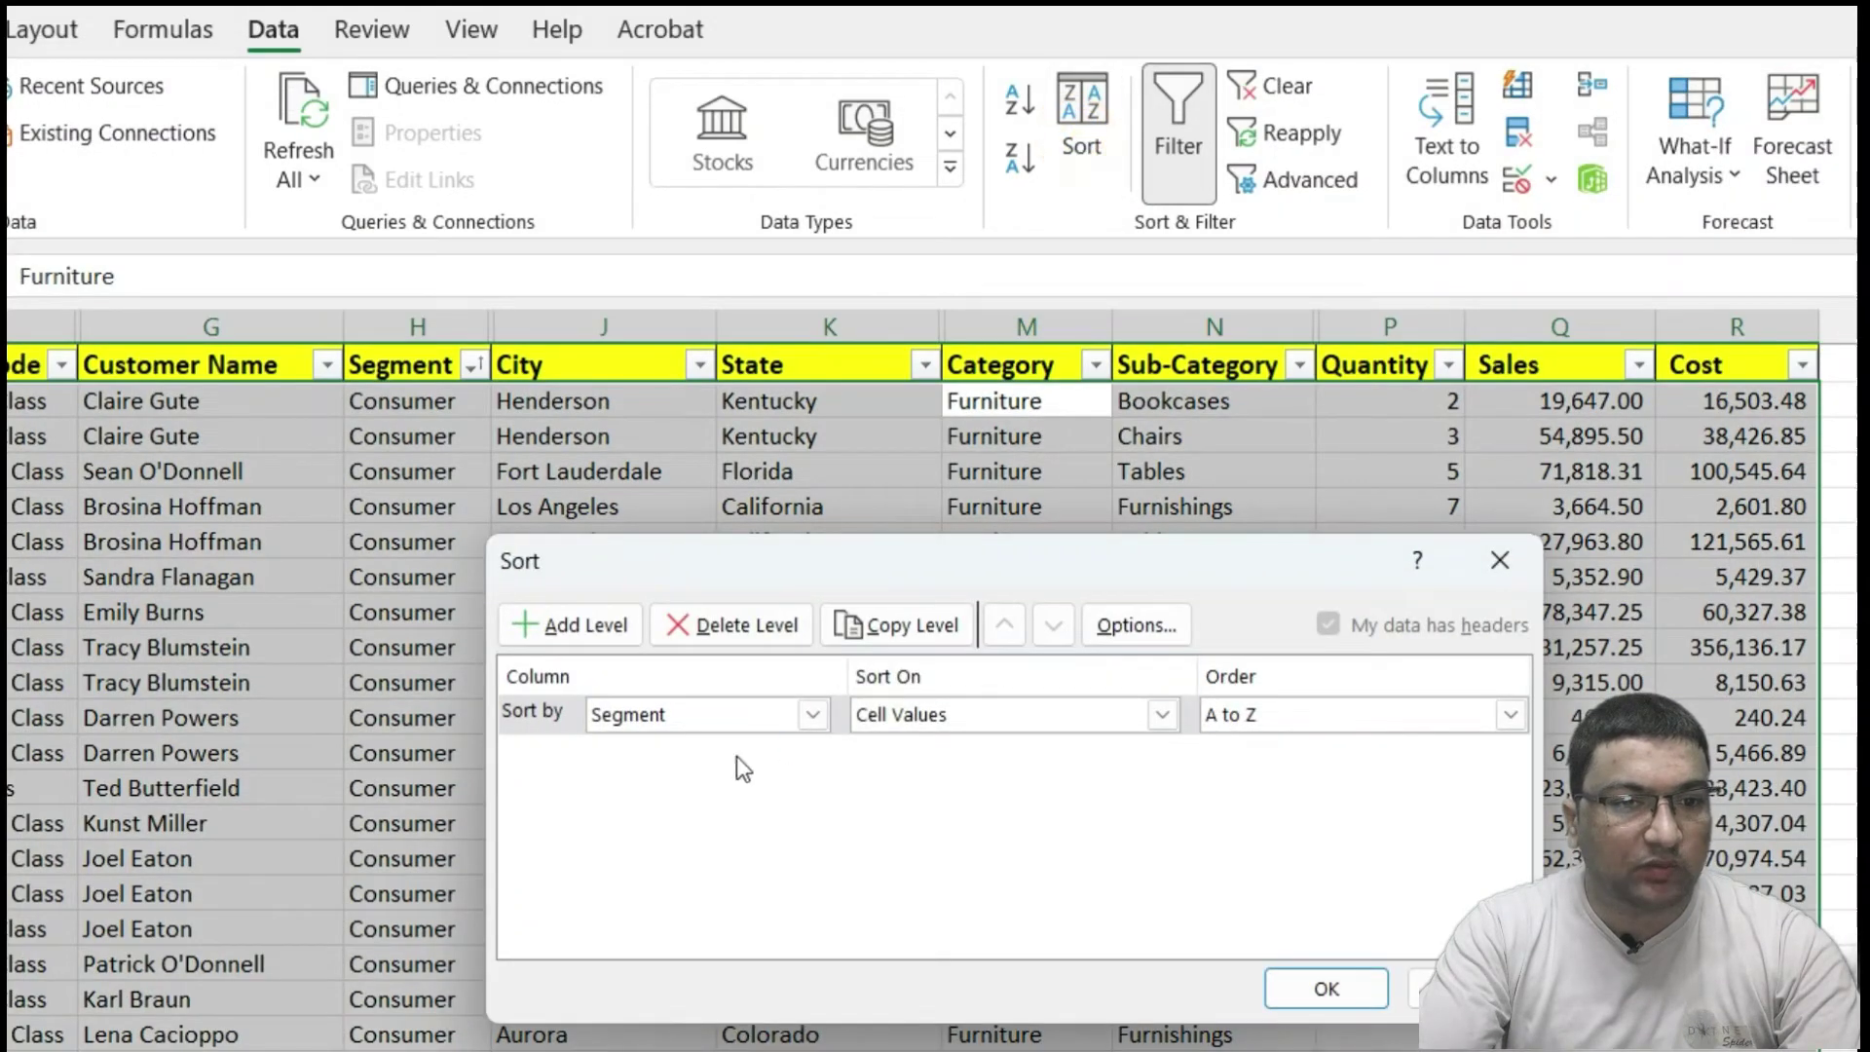
left_click(534, 701)
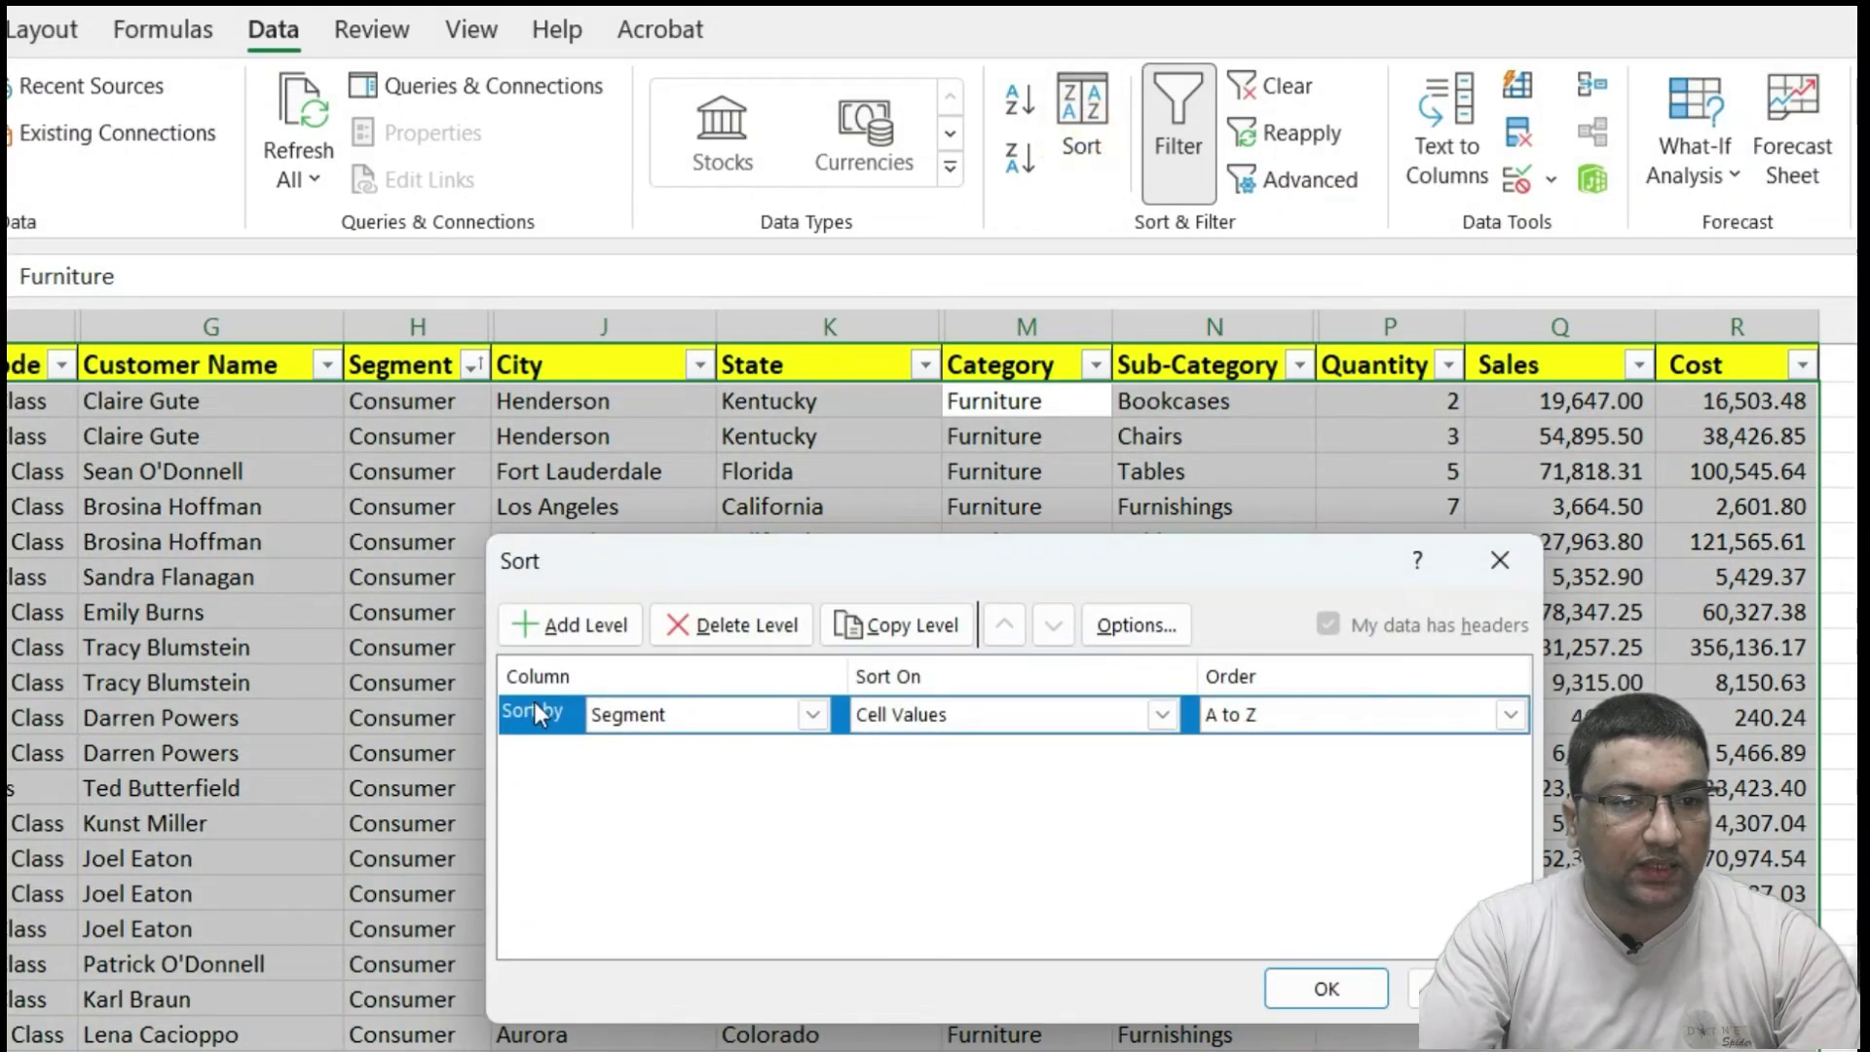
left_click(582, 623)
left_click(582, 624)
left_click(813, 754)
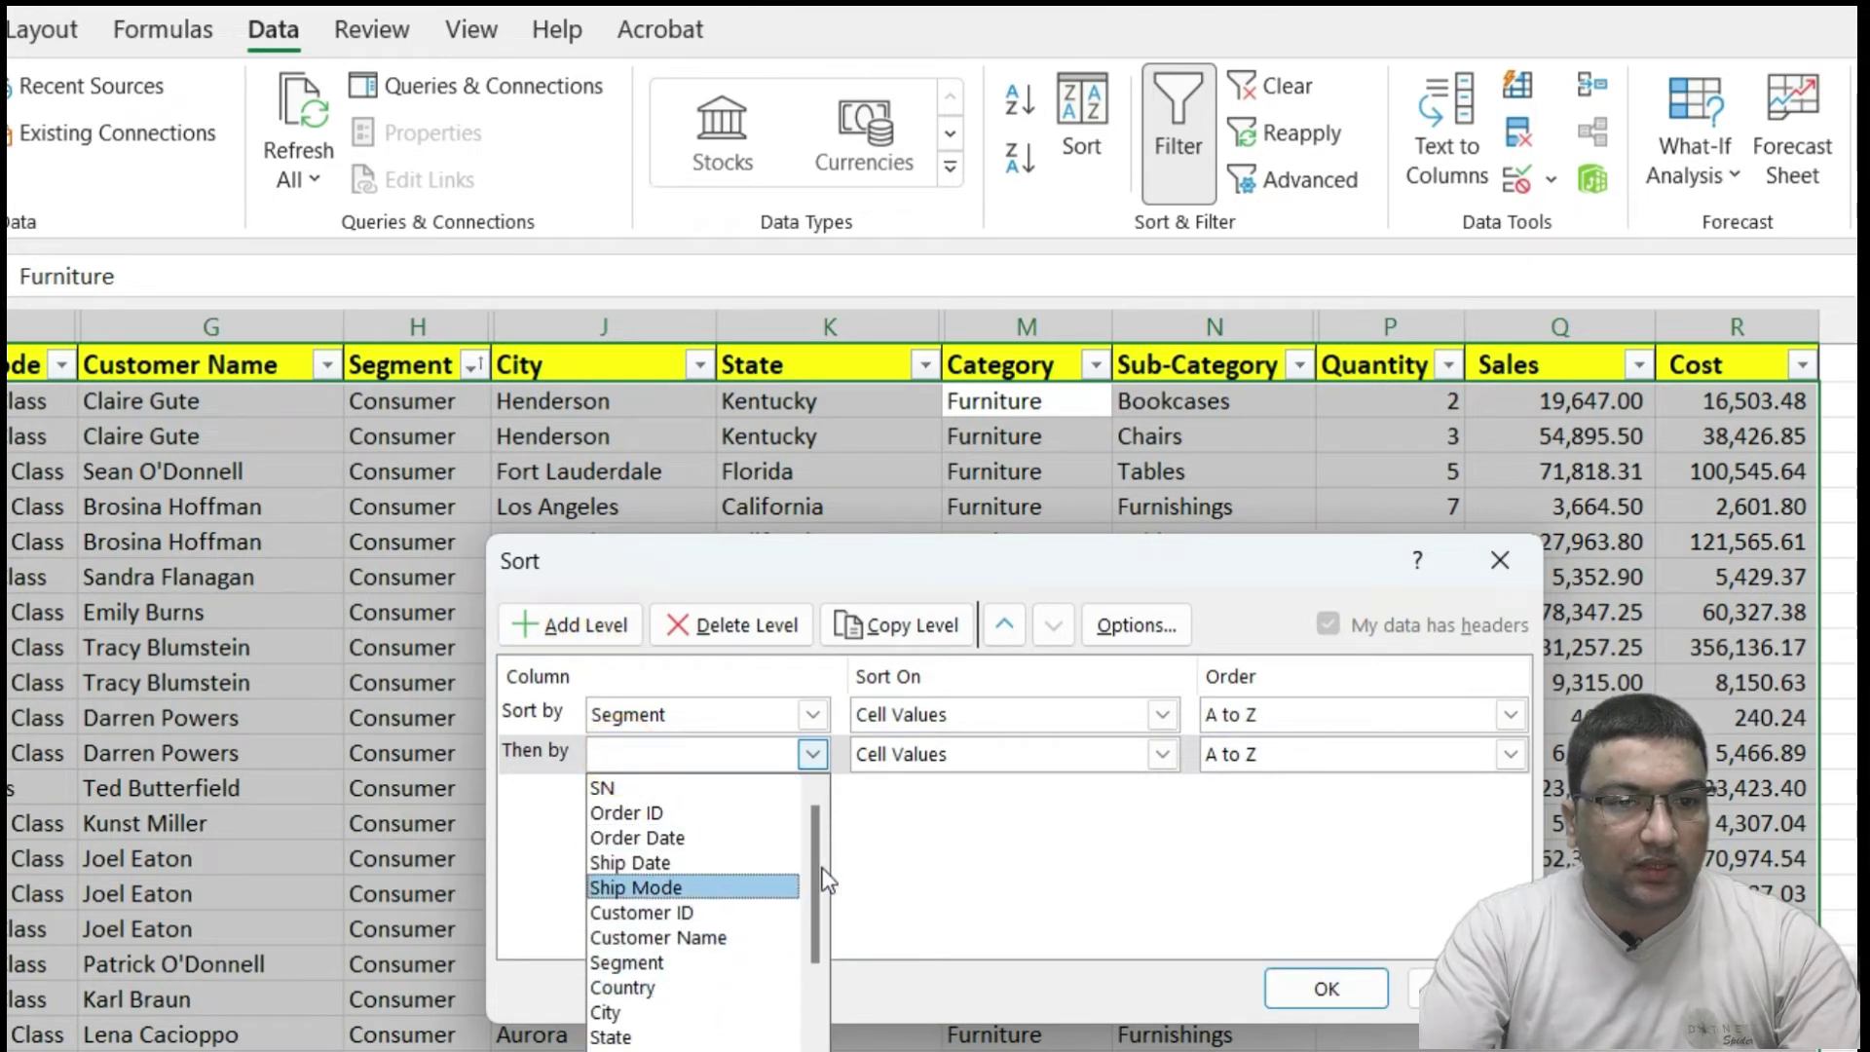
scroll(745, 1015, "down", 1)
scroll(745, 1015, "down", 1)
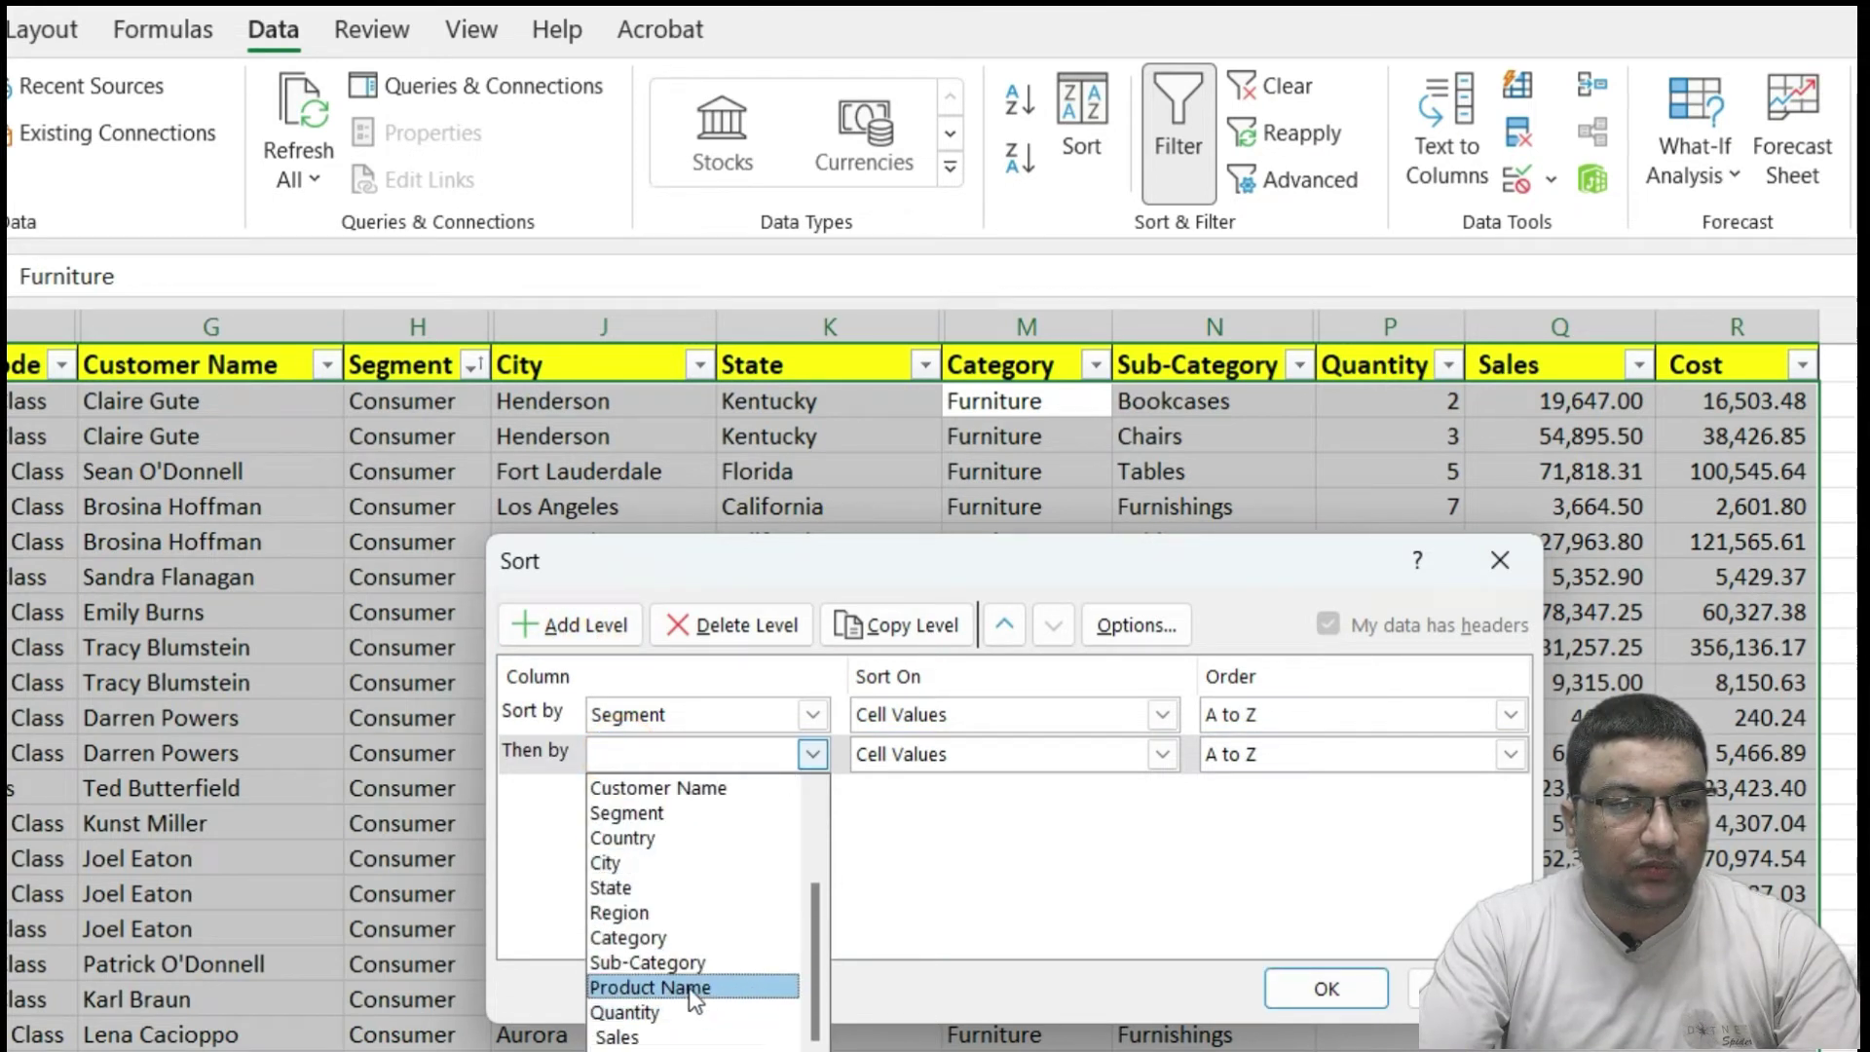
left_click(676, 938)
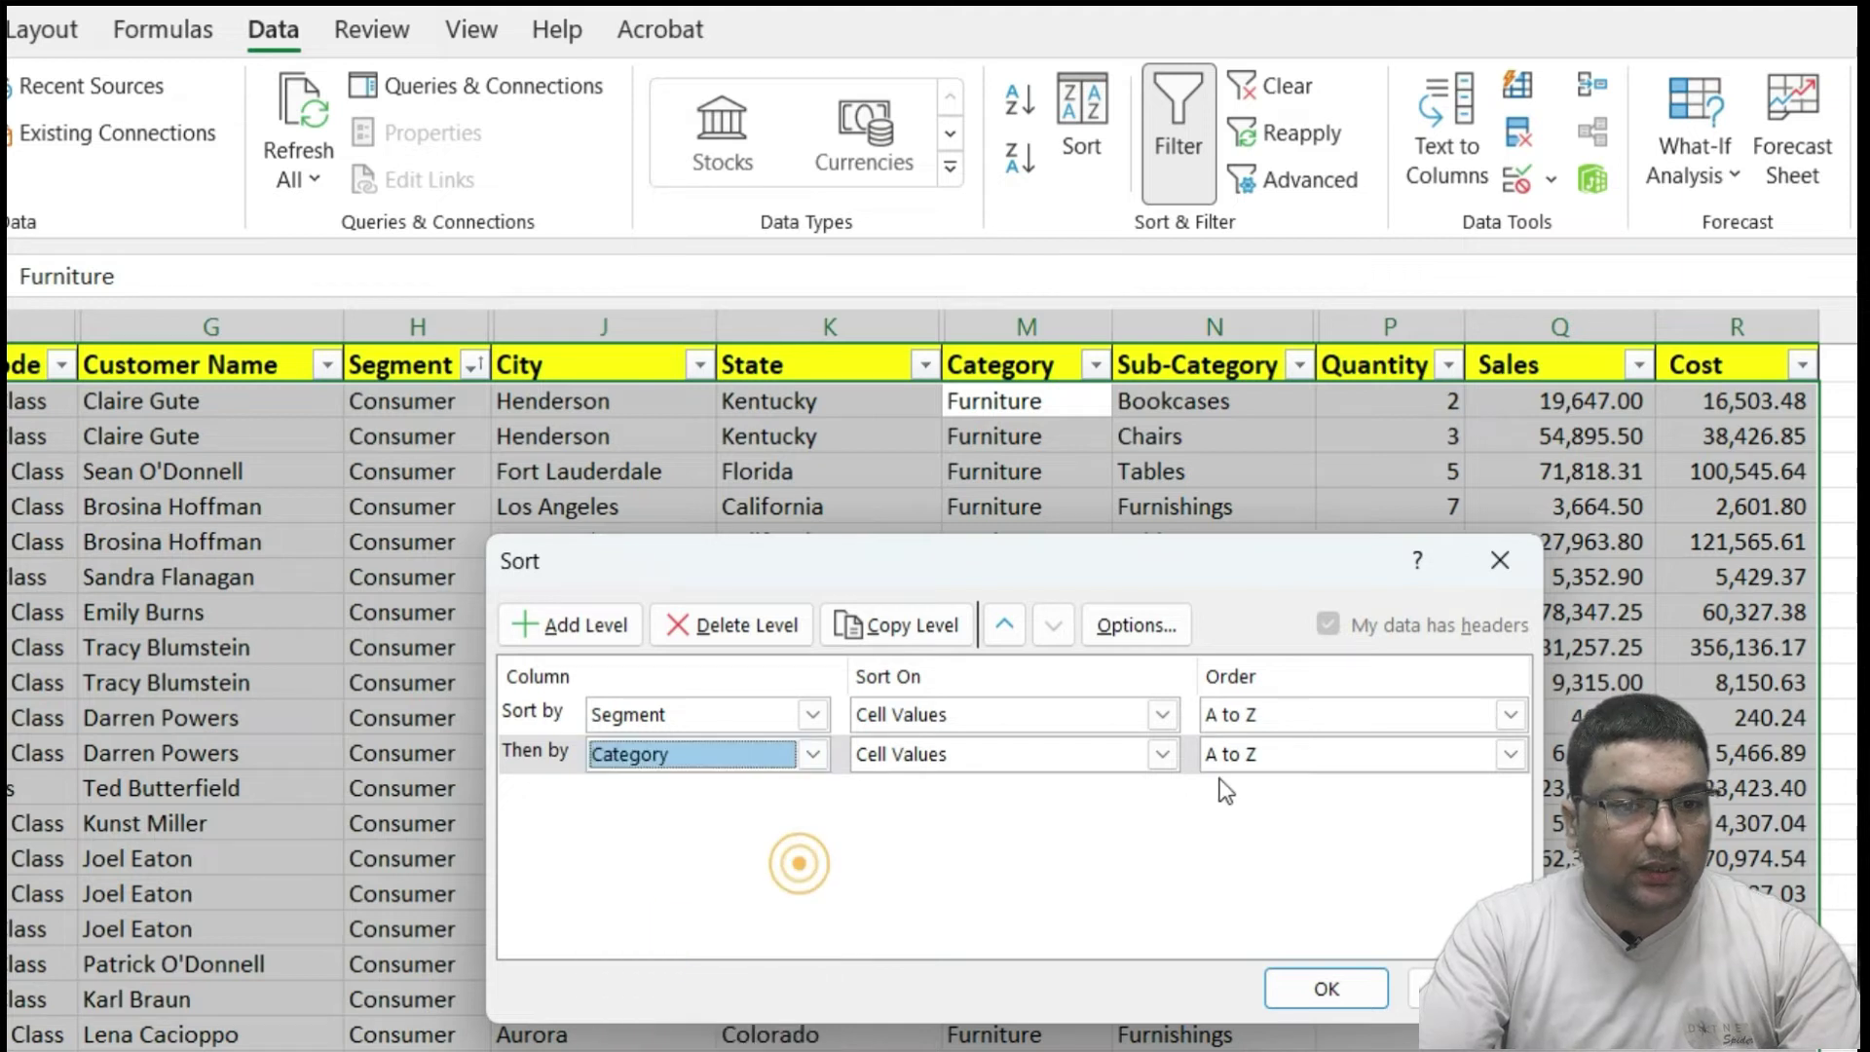
left_click(1307, 1000)
left_click(1052, 639)
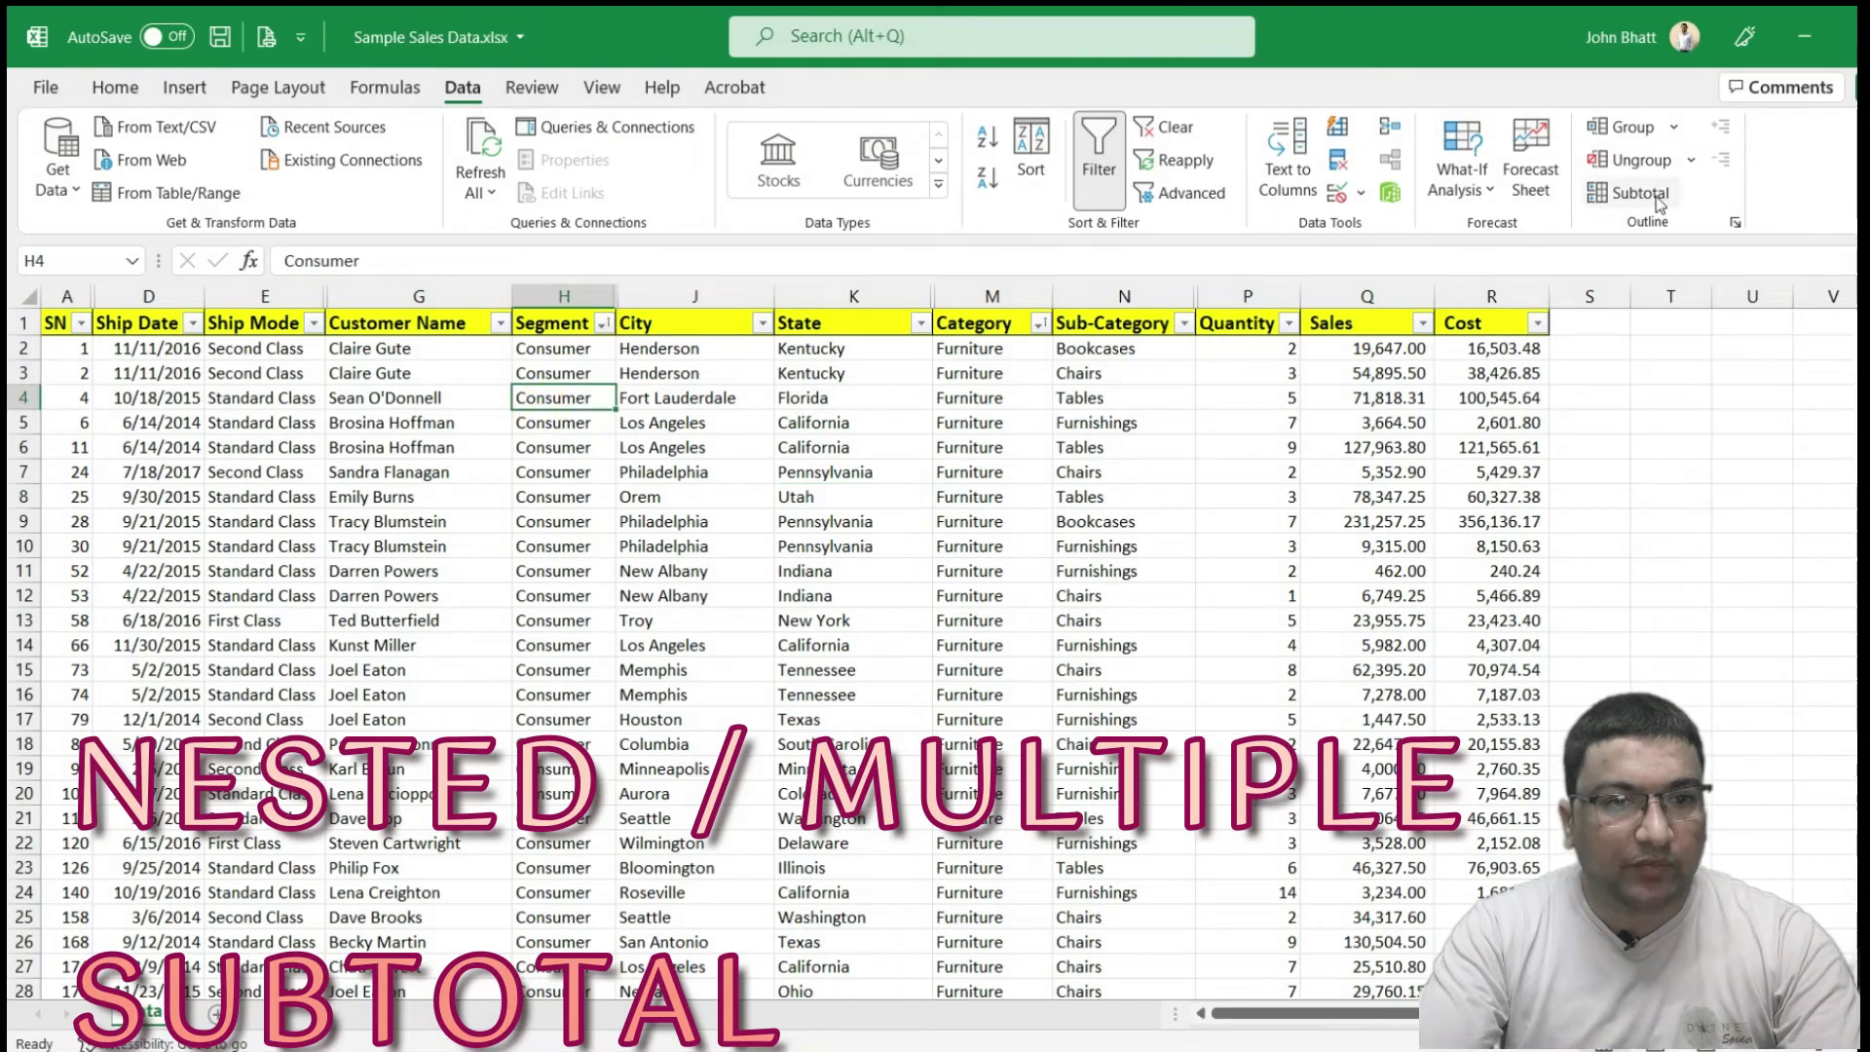
Add Sum subtotals of Sales at each change in Segment
left_click(1646, 193)
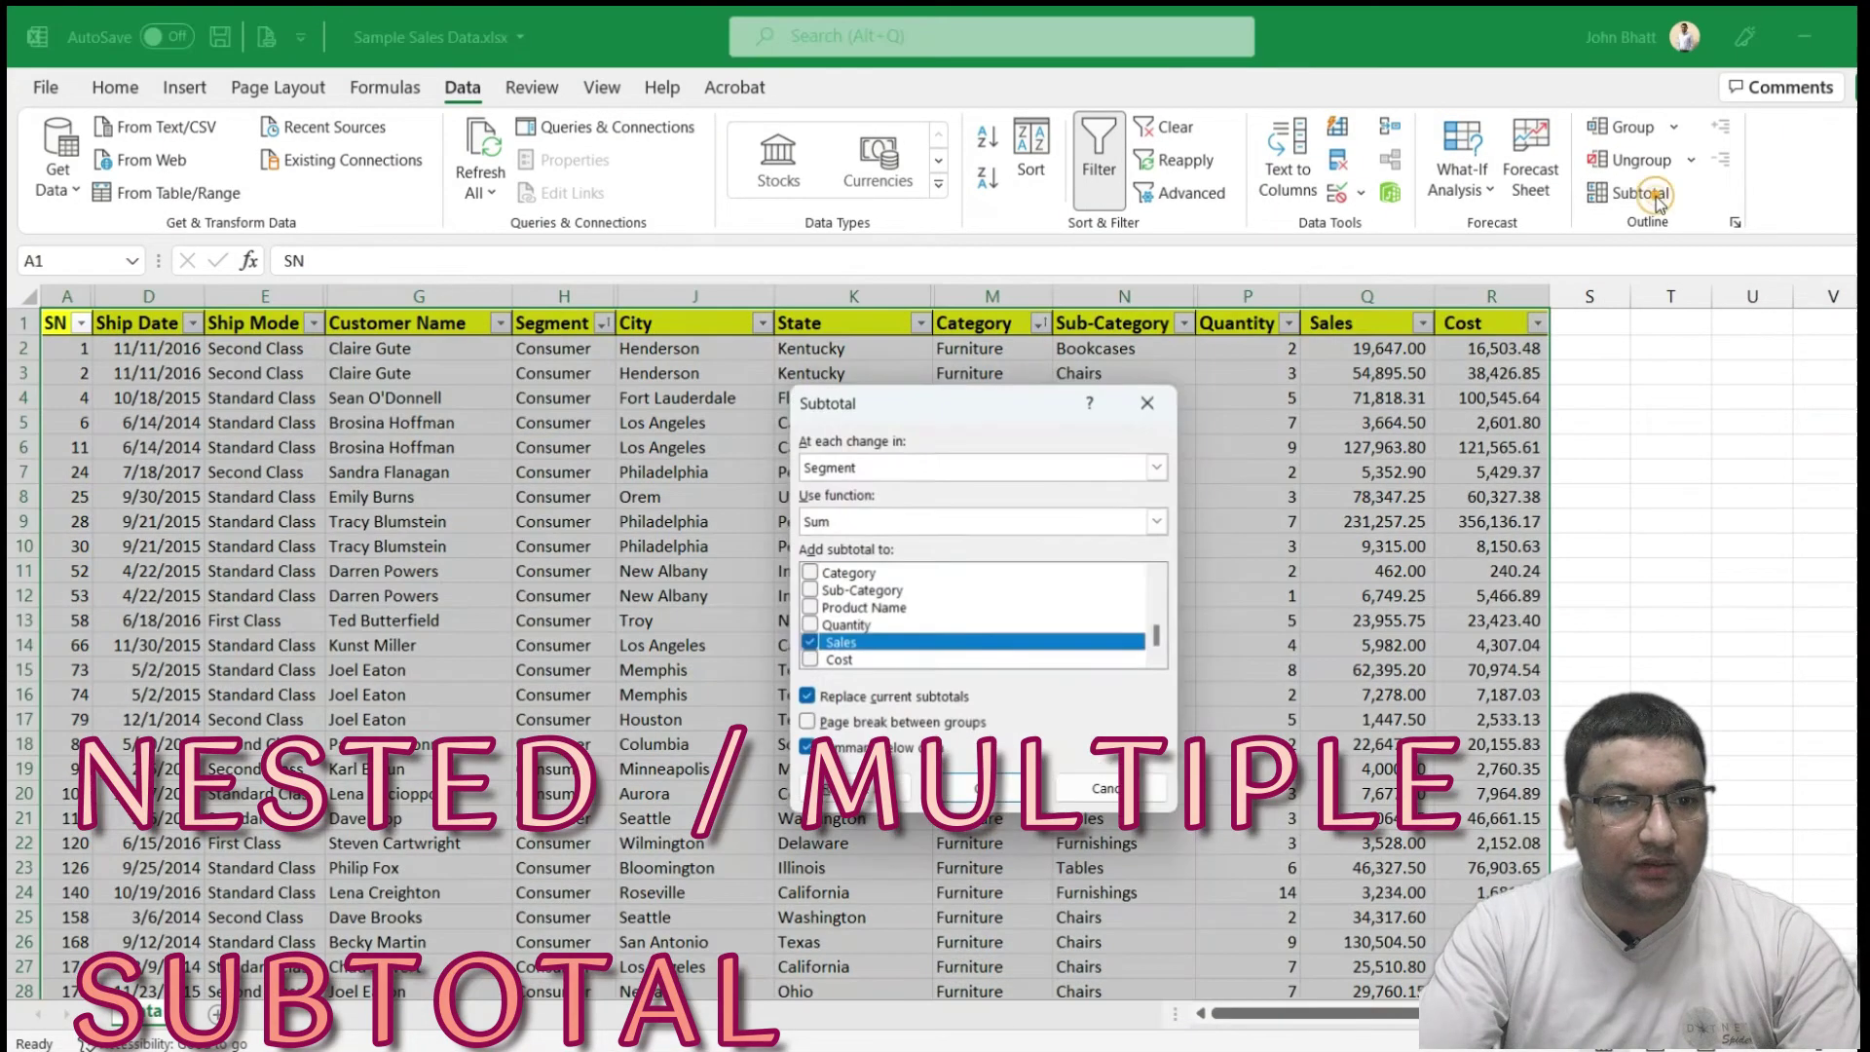
left_click(868, 459)
left_click(868, 459)
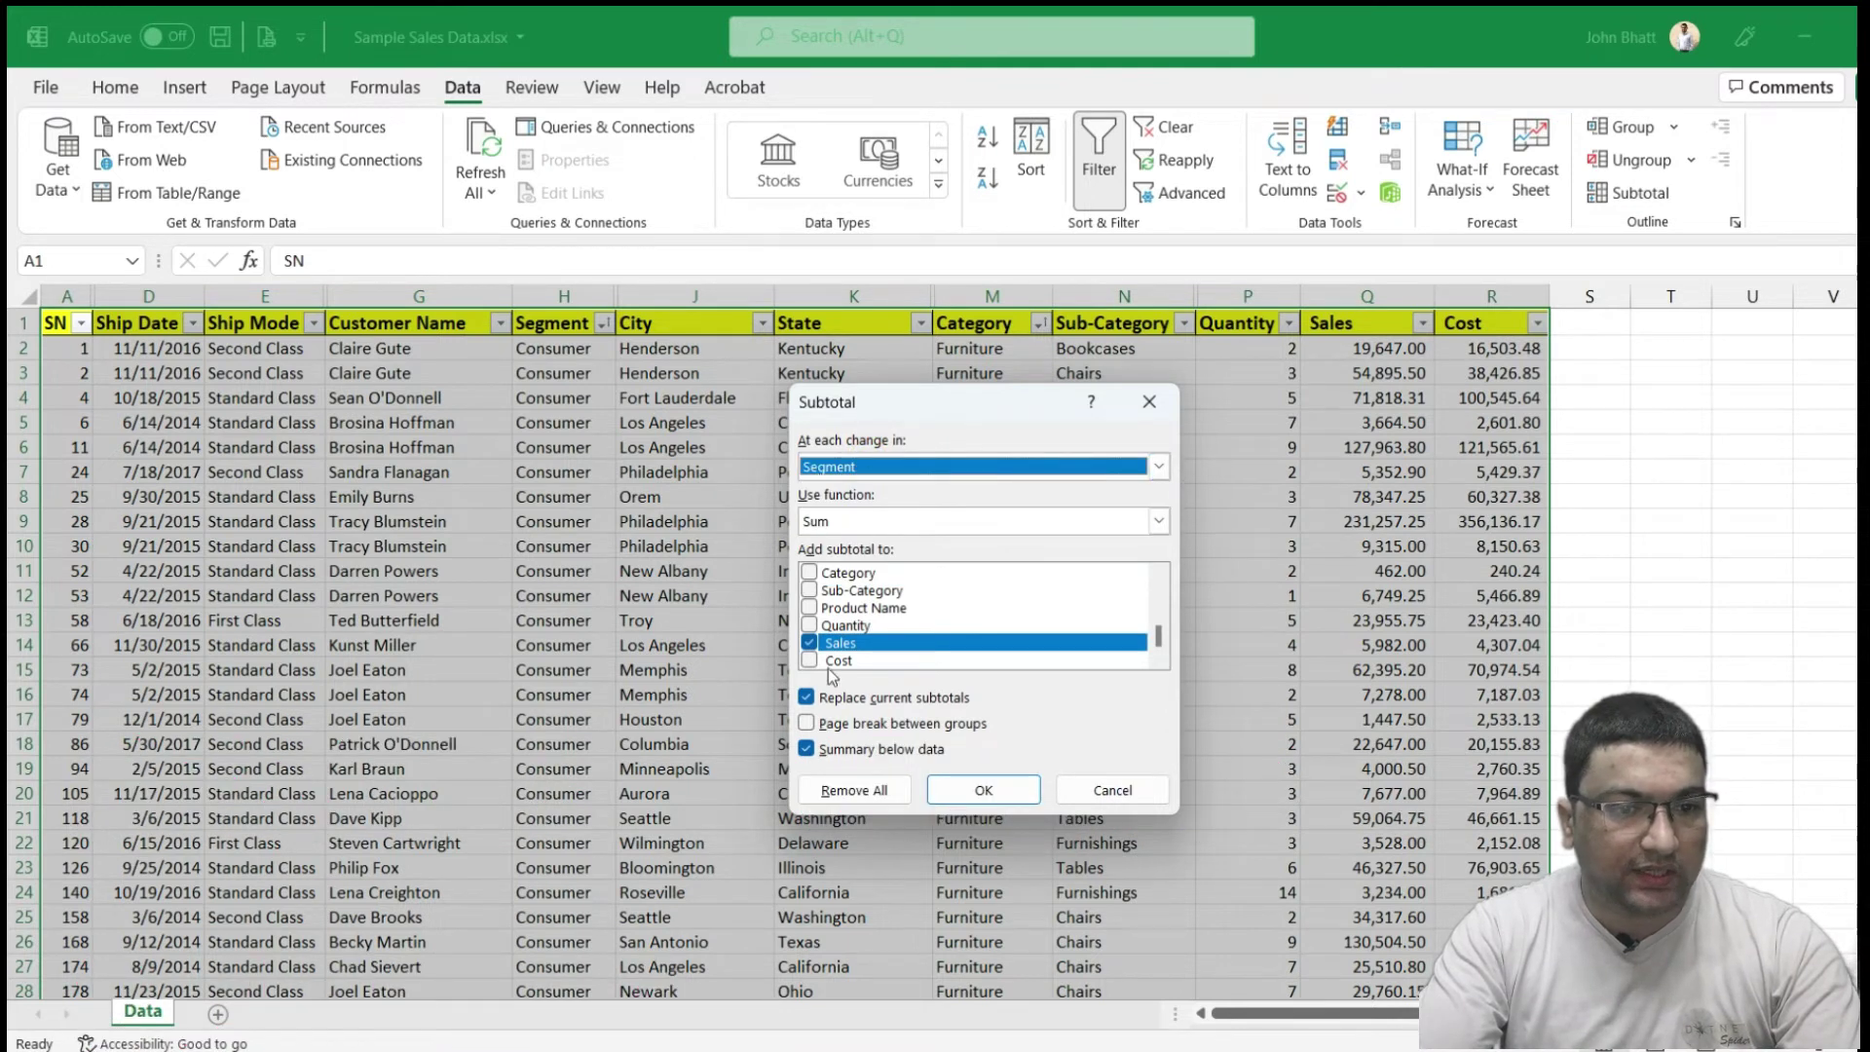
left_click(980, 790)
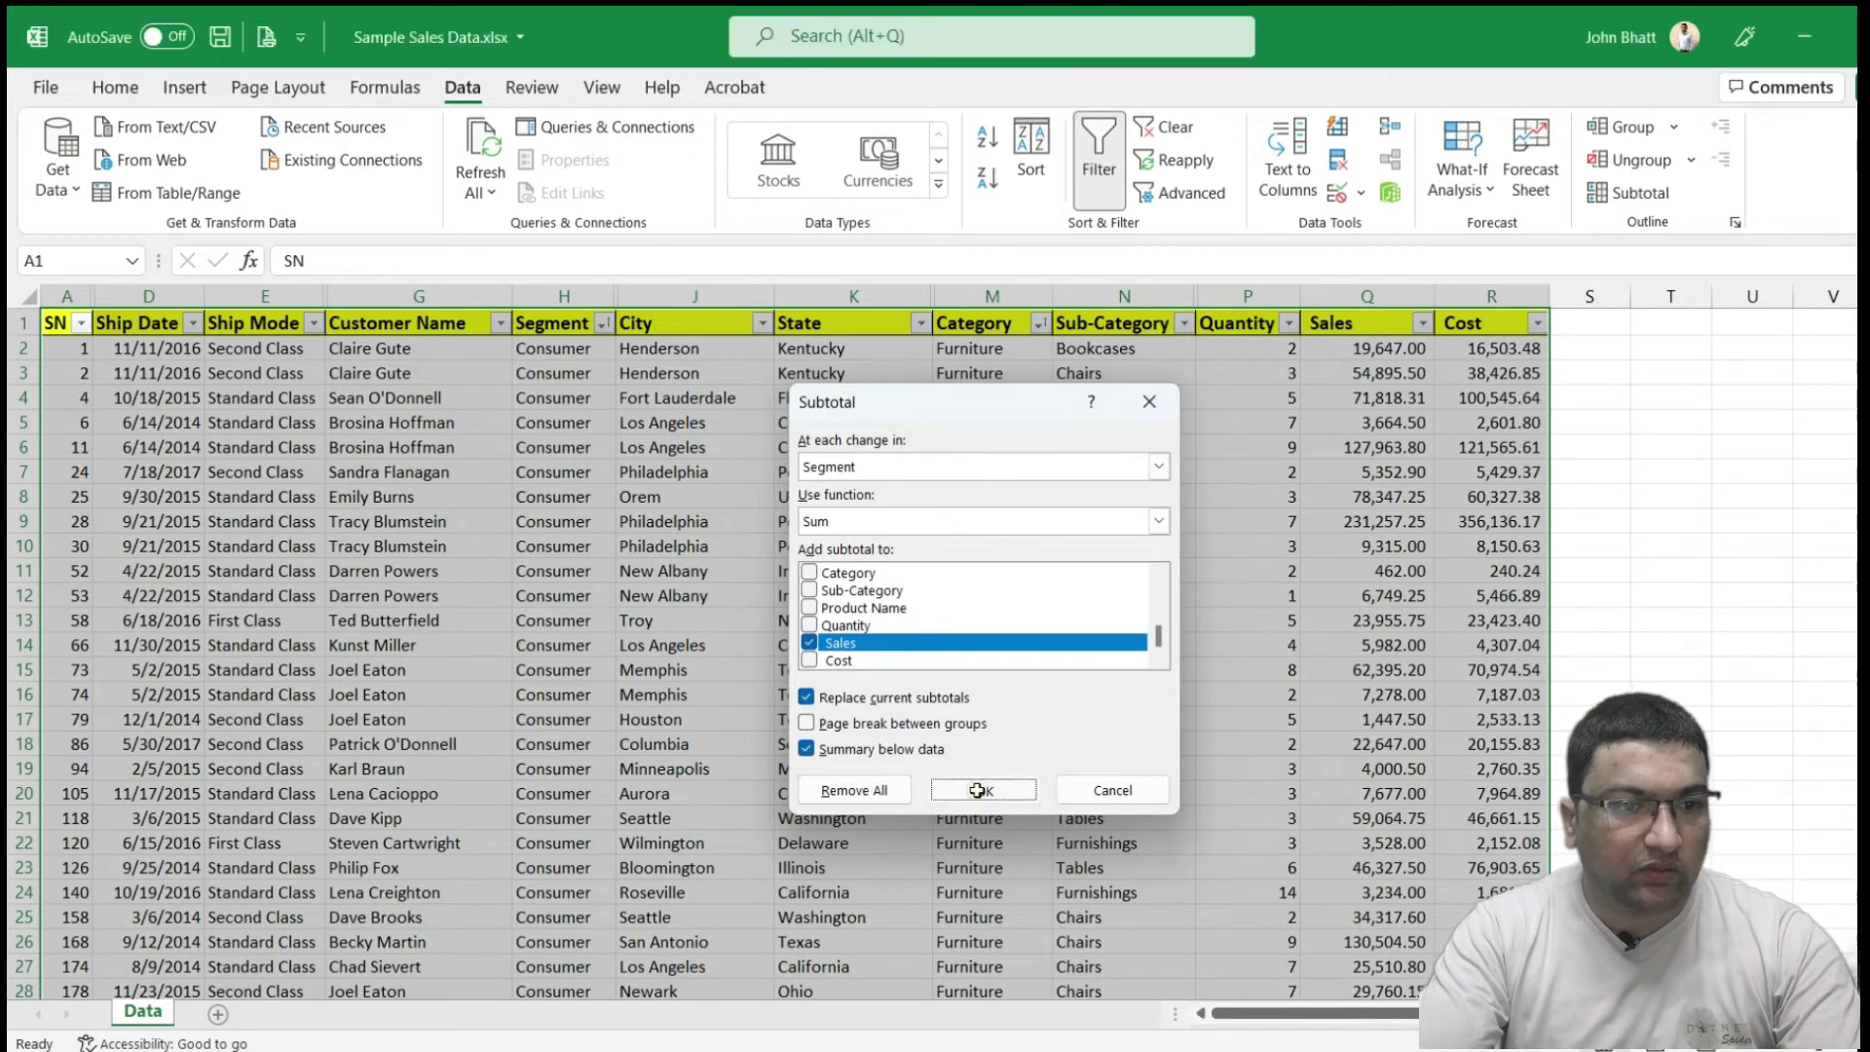
left_click(467, 595)
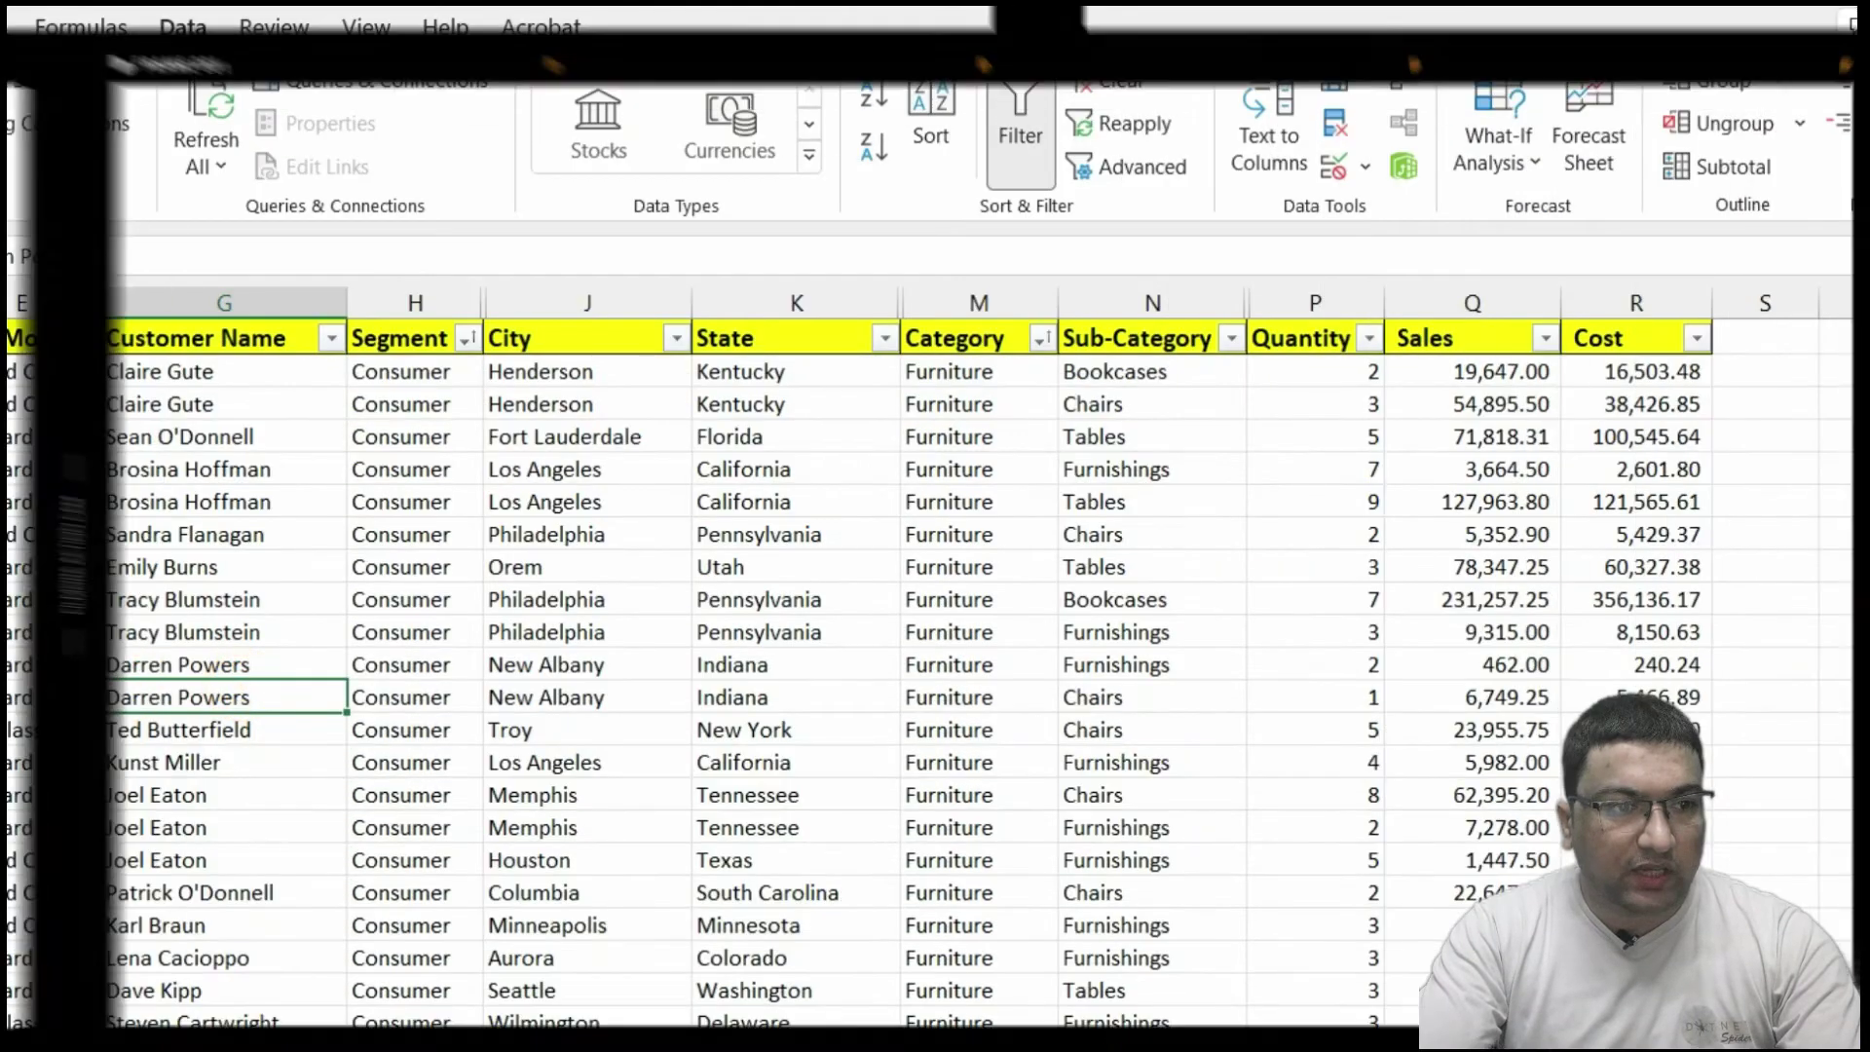
Collapse to the Segment totals, review them, restore the detail rows and reopen Subtotal
left_click(118, 424)
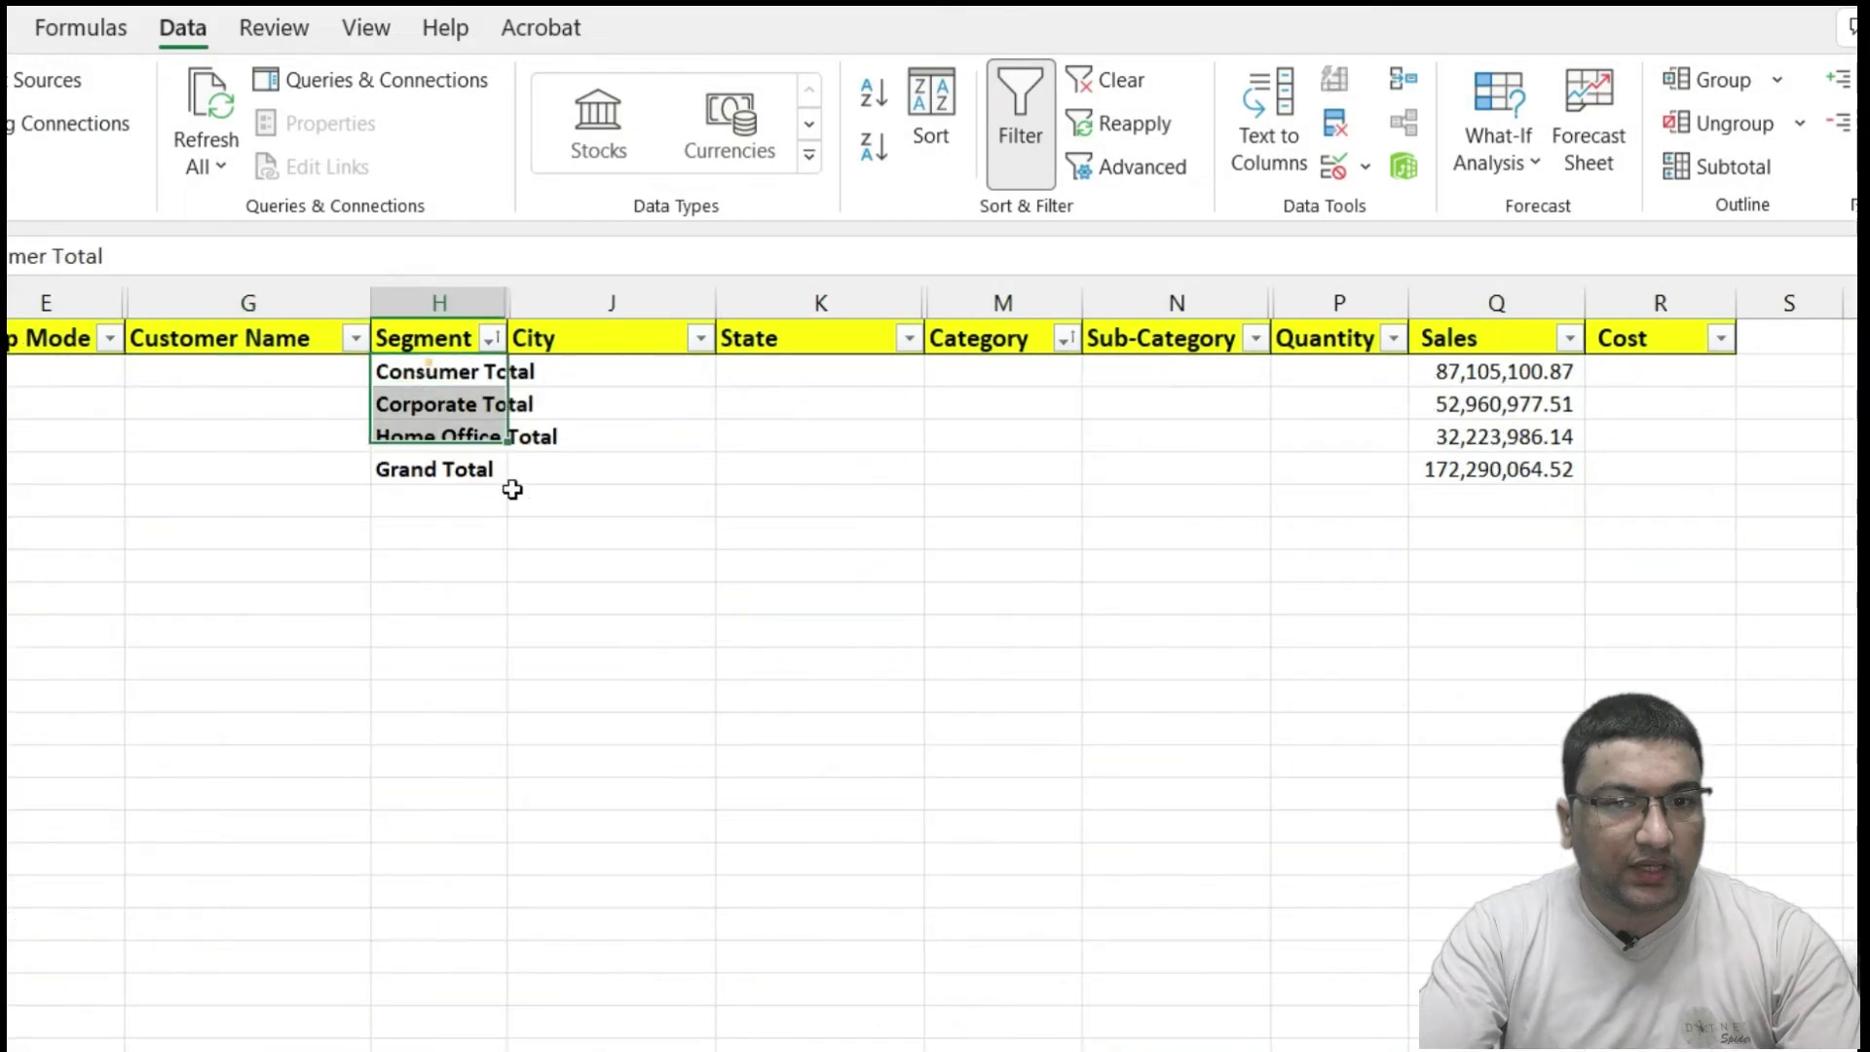
left_click_drag(487, 363, 1479, 501)
left_click(1137, 532)
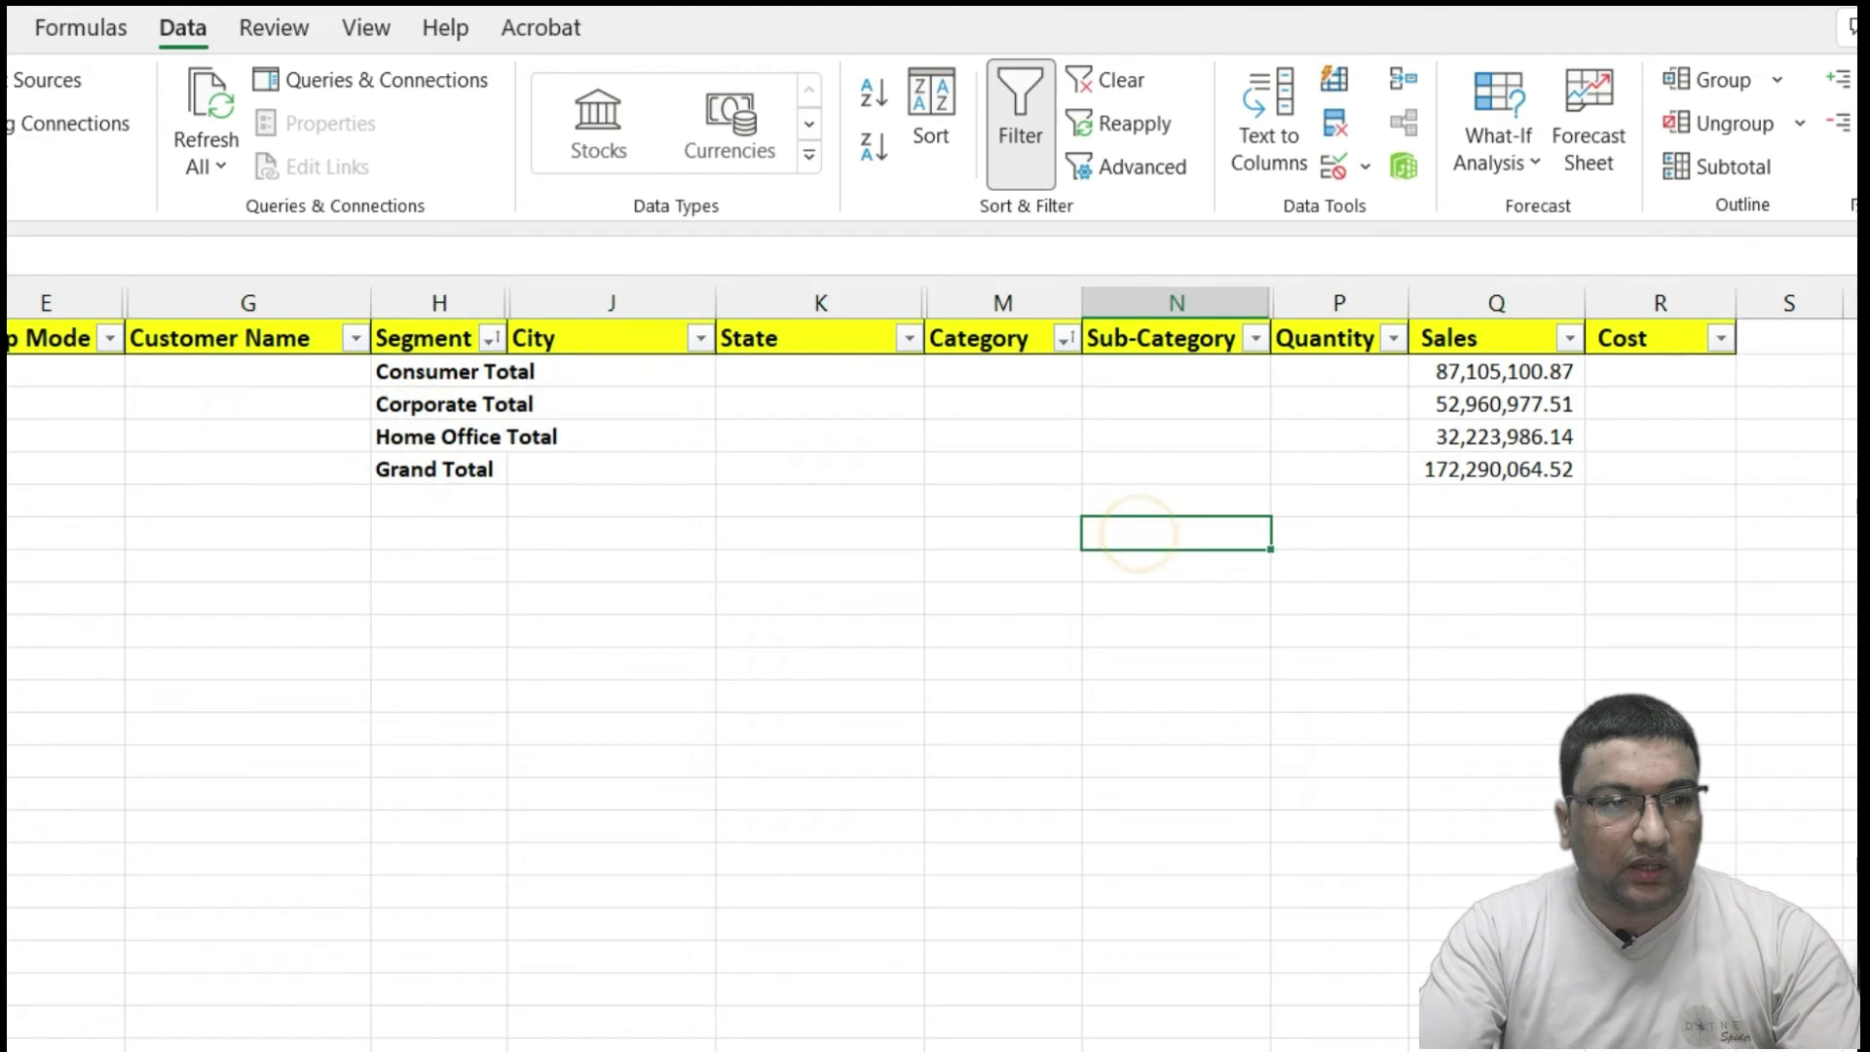
key("ctrl+z")
left_click(788, 565)
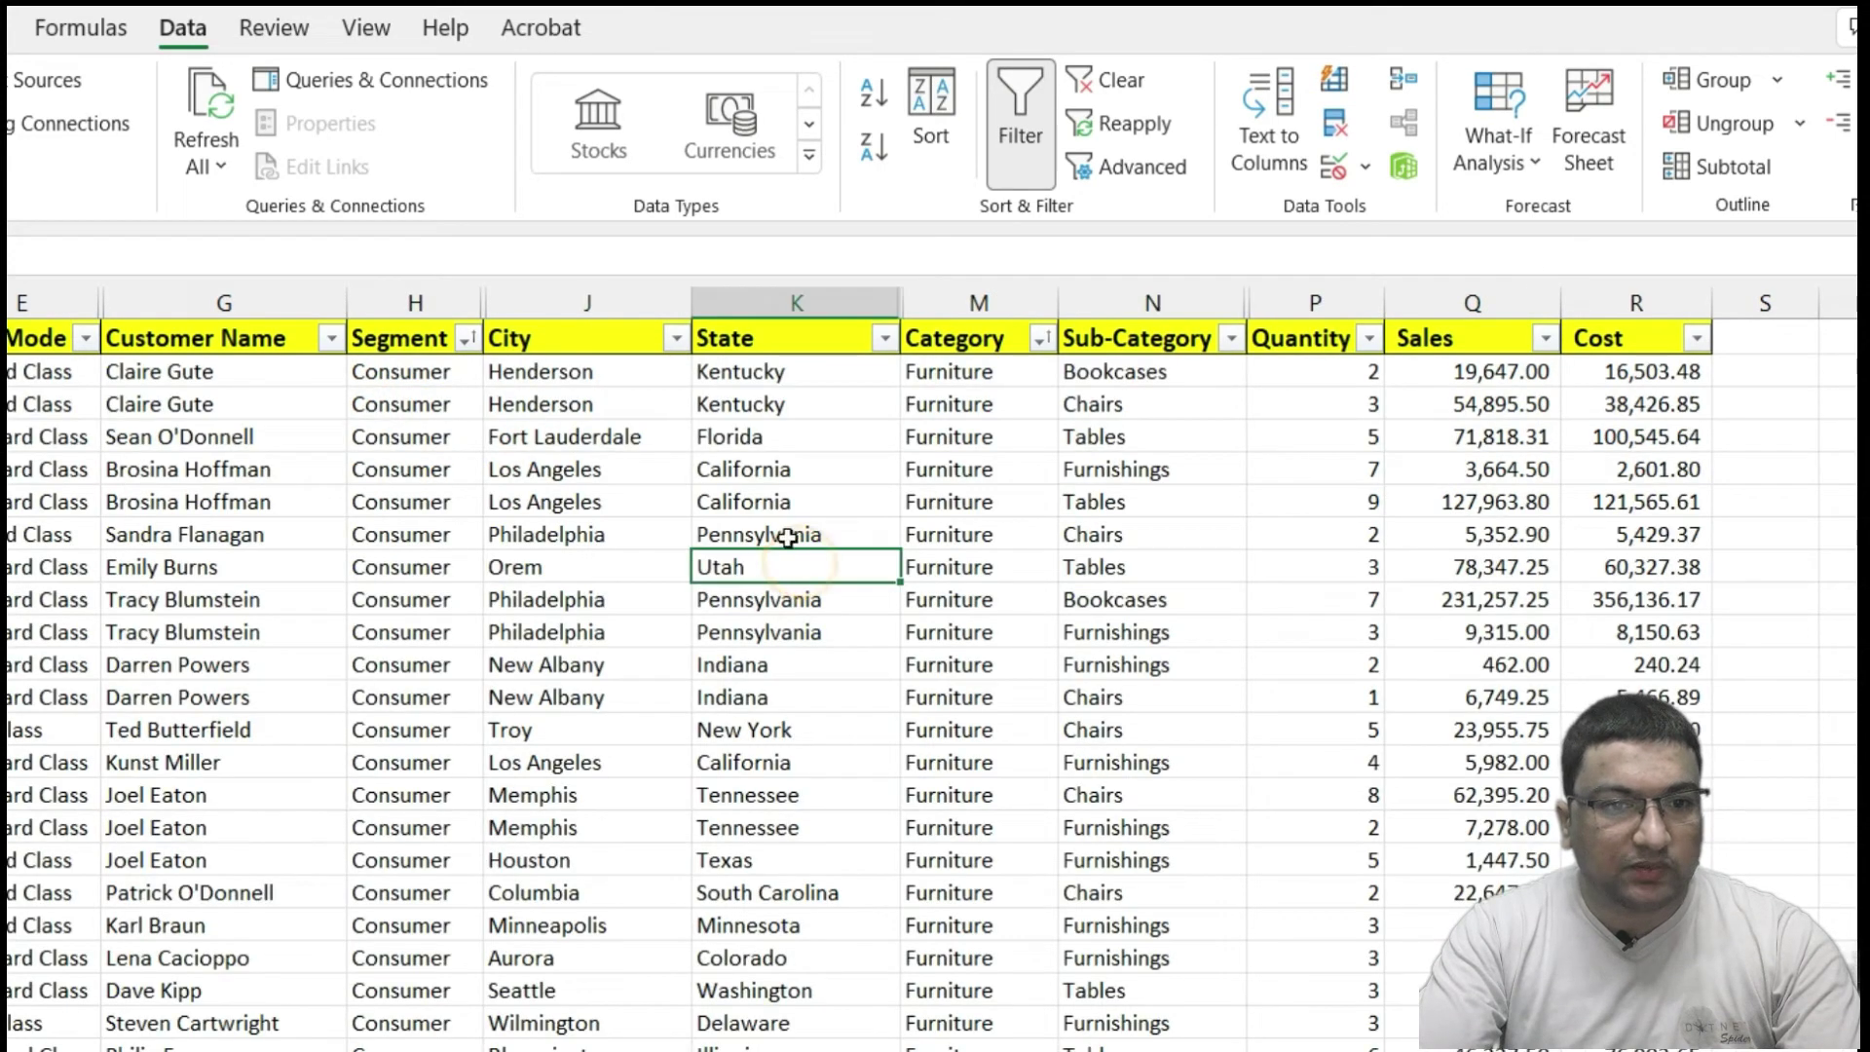
left_click(662, 486)
left_click(1714, 166)
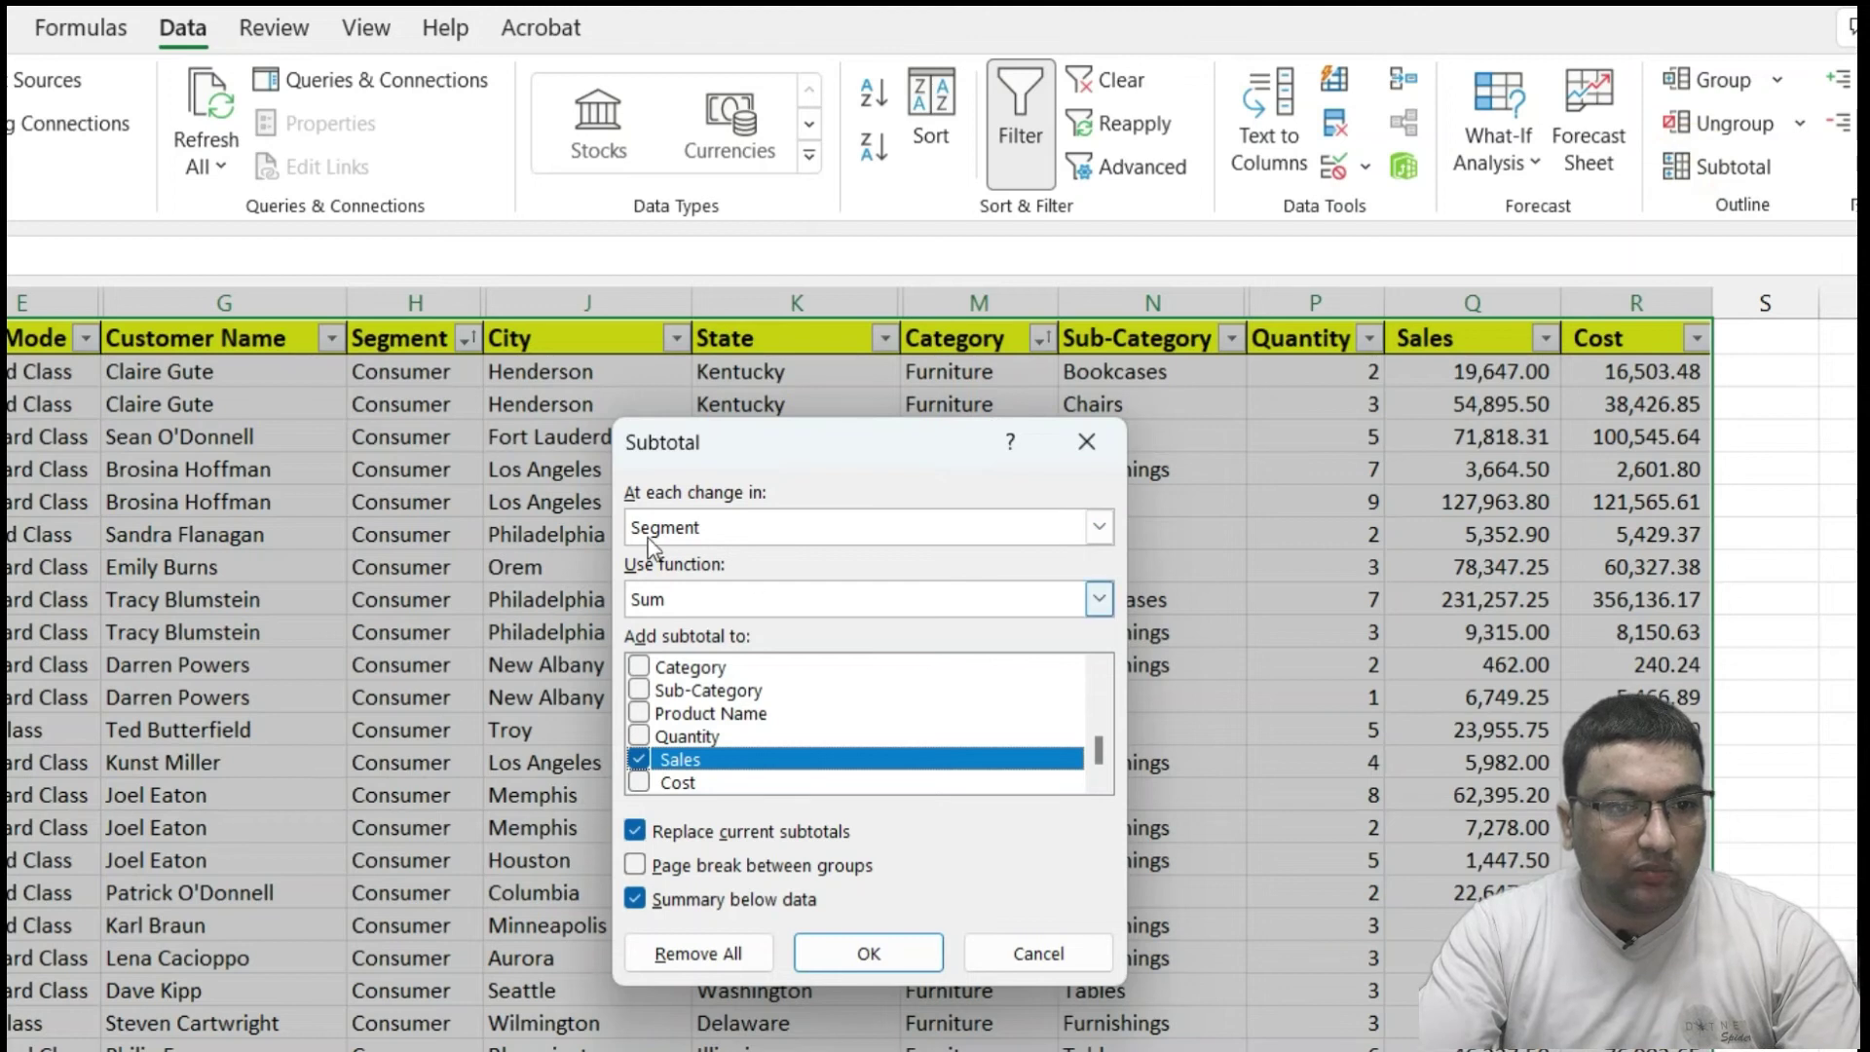
Set the subtotal grouping field to Category with the Sum function
left_click(701, 528)
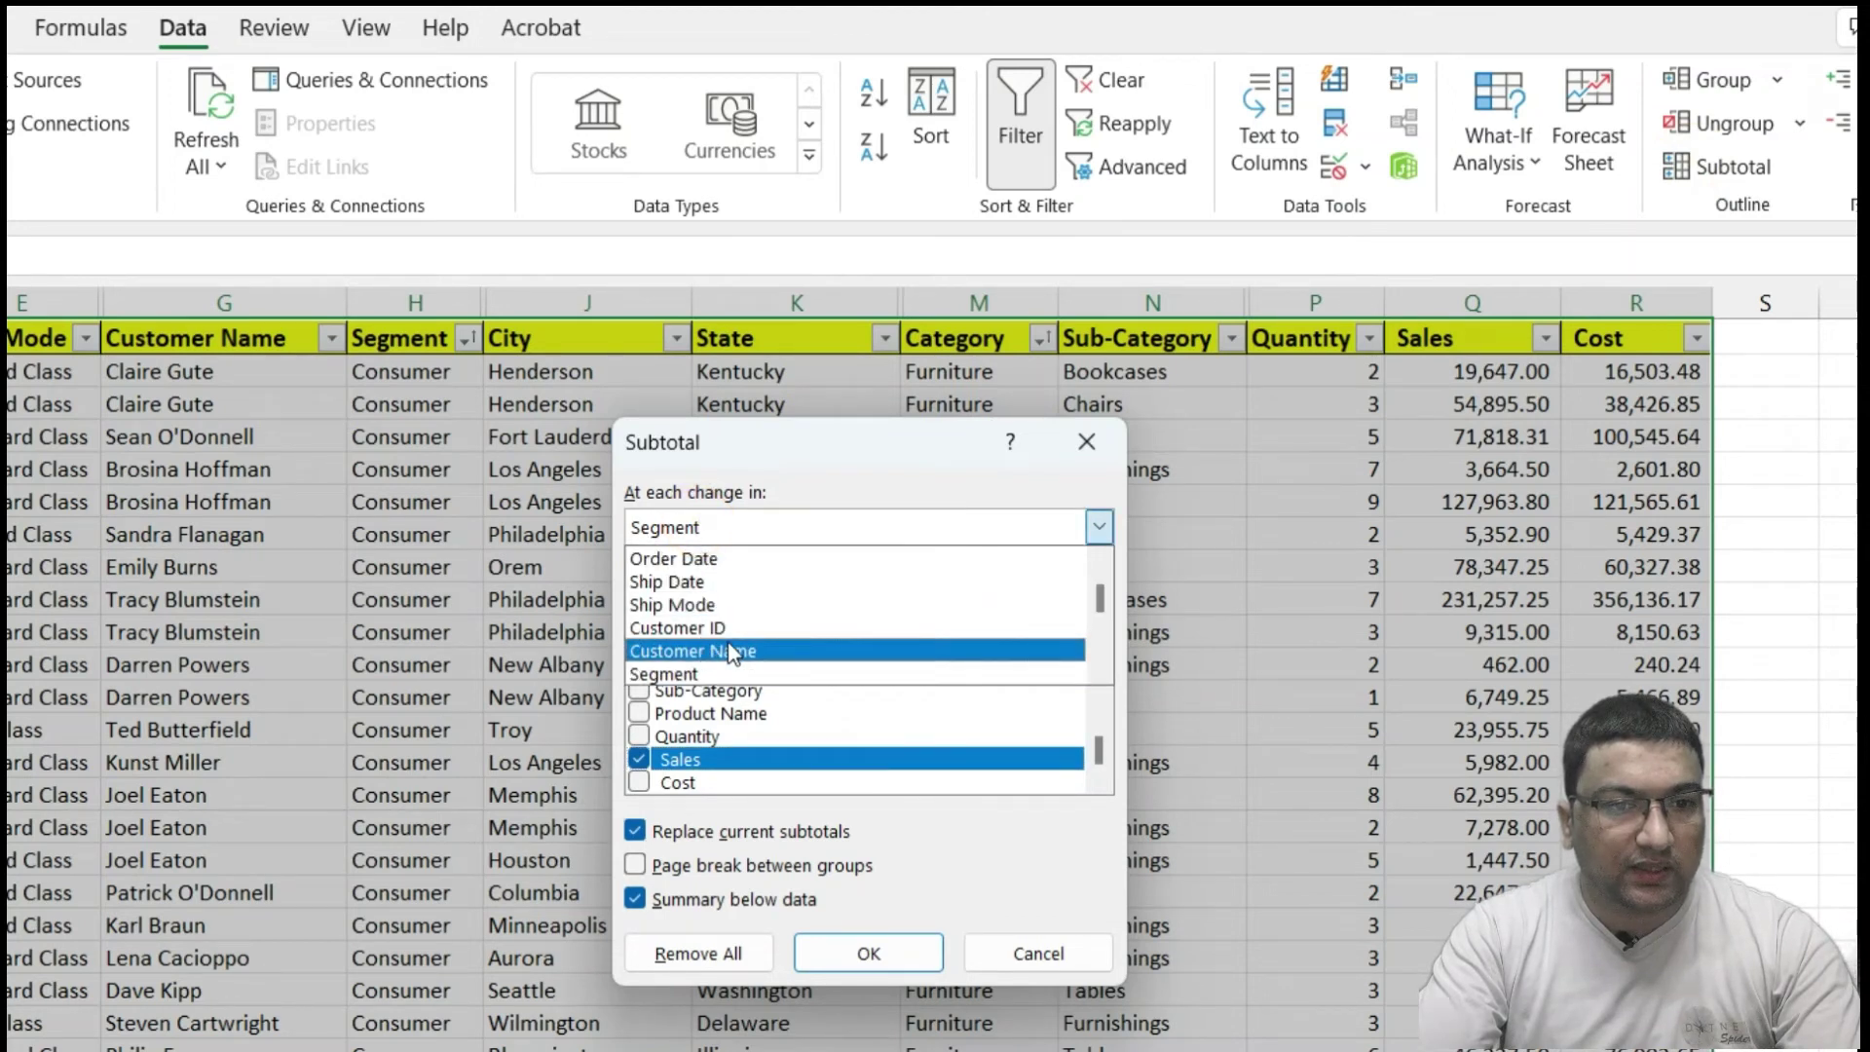
scroll(727, 640, "down", 1)
scroll(727, 640, "down", 1)
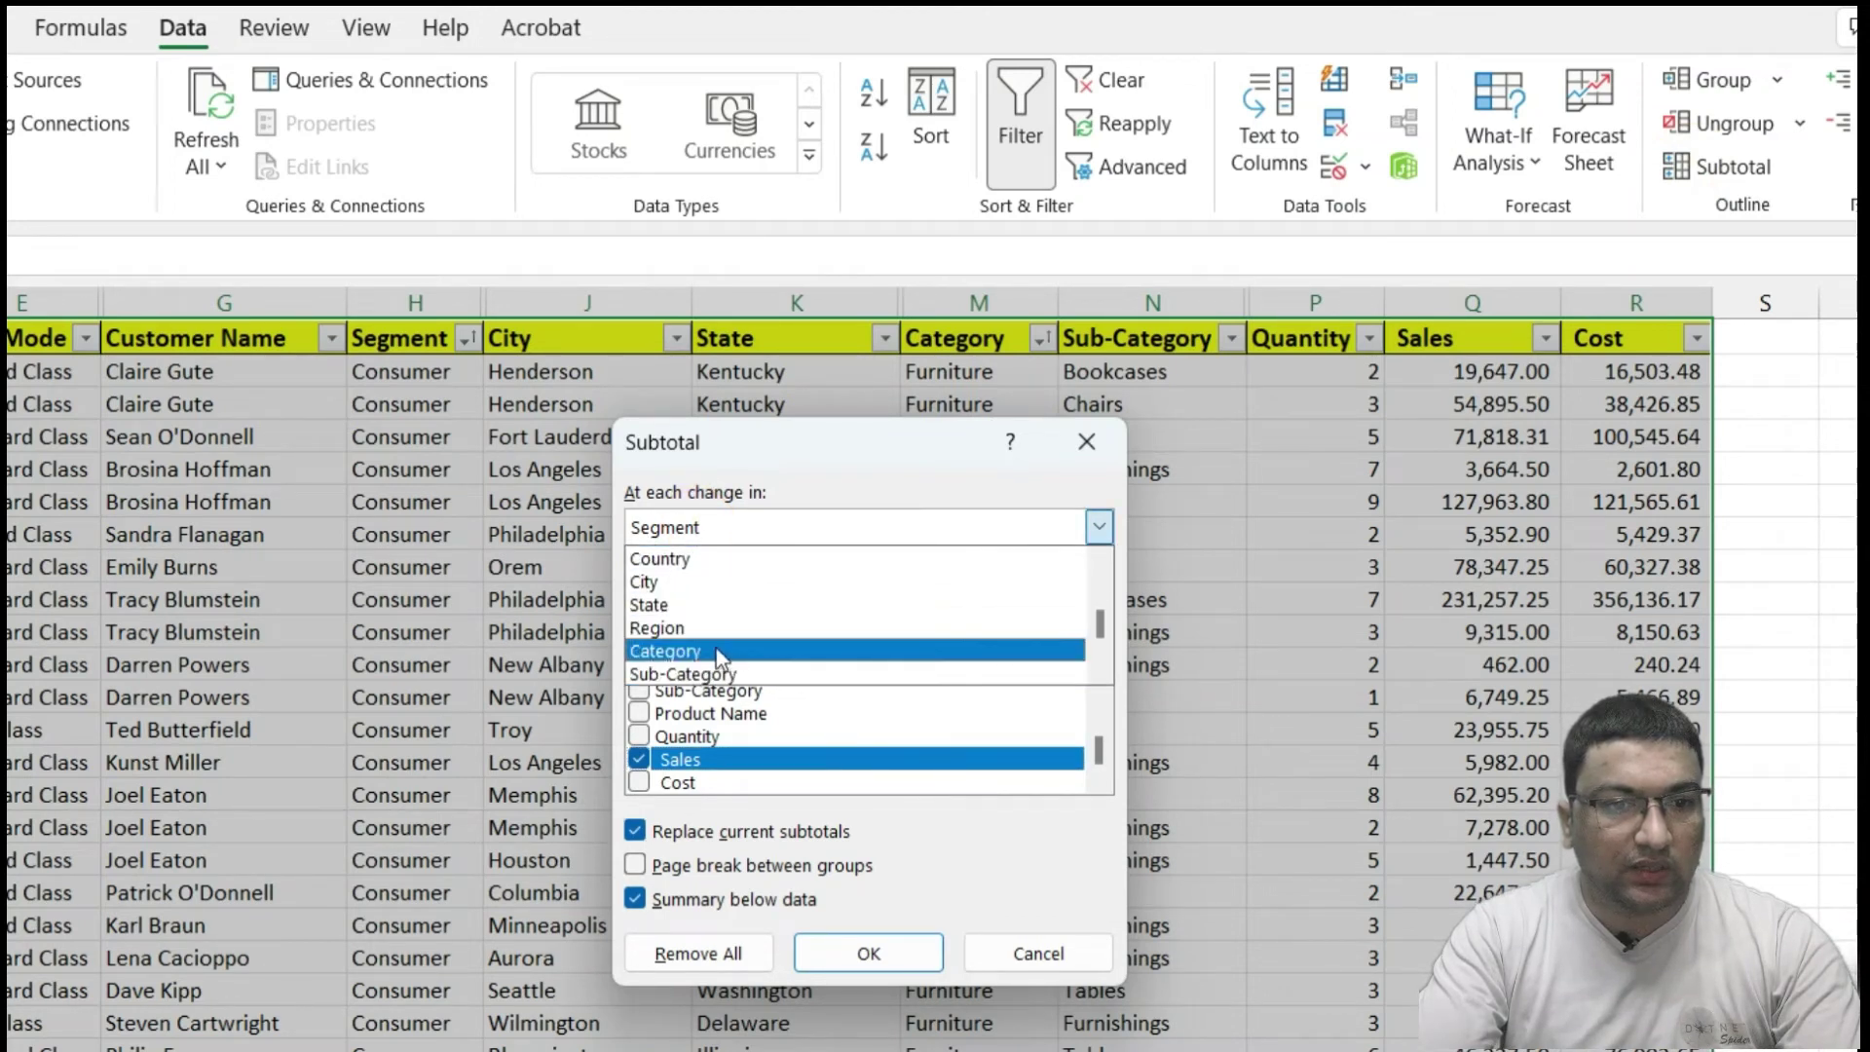
left_click(696, 672)
left_click(666, 598)
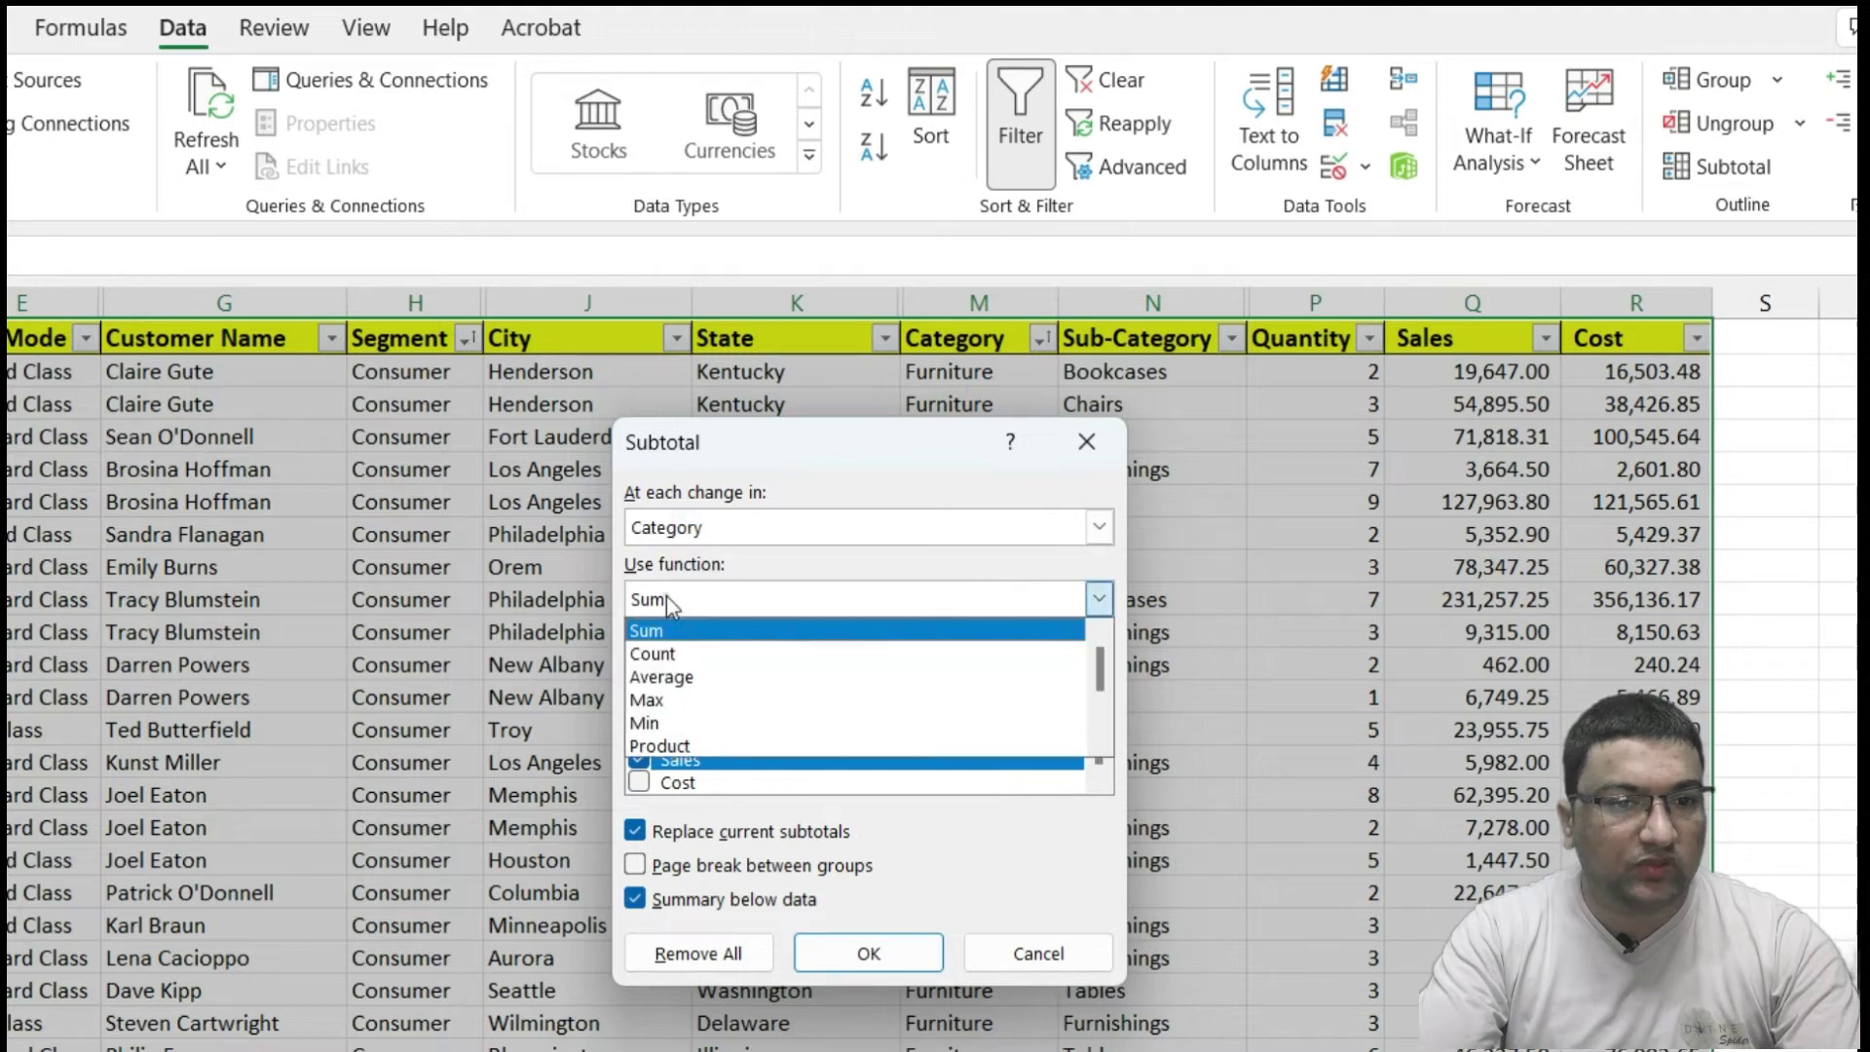
left_click(666, 613)
left_click(666, 598)
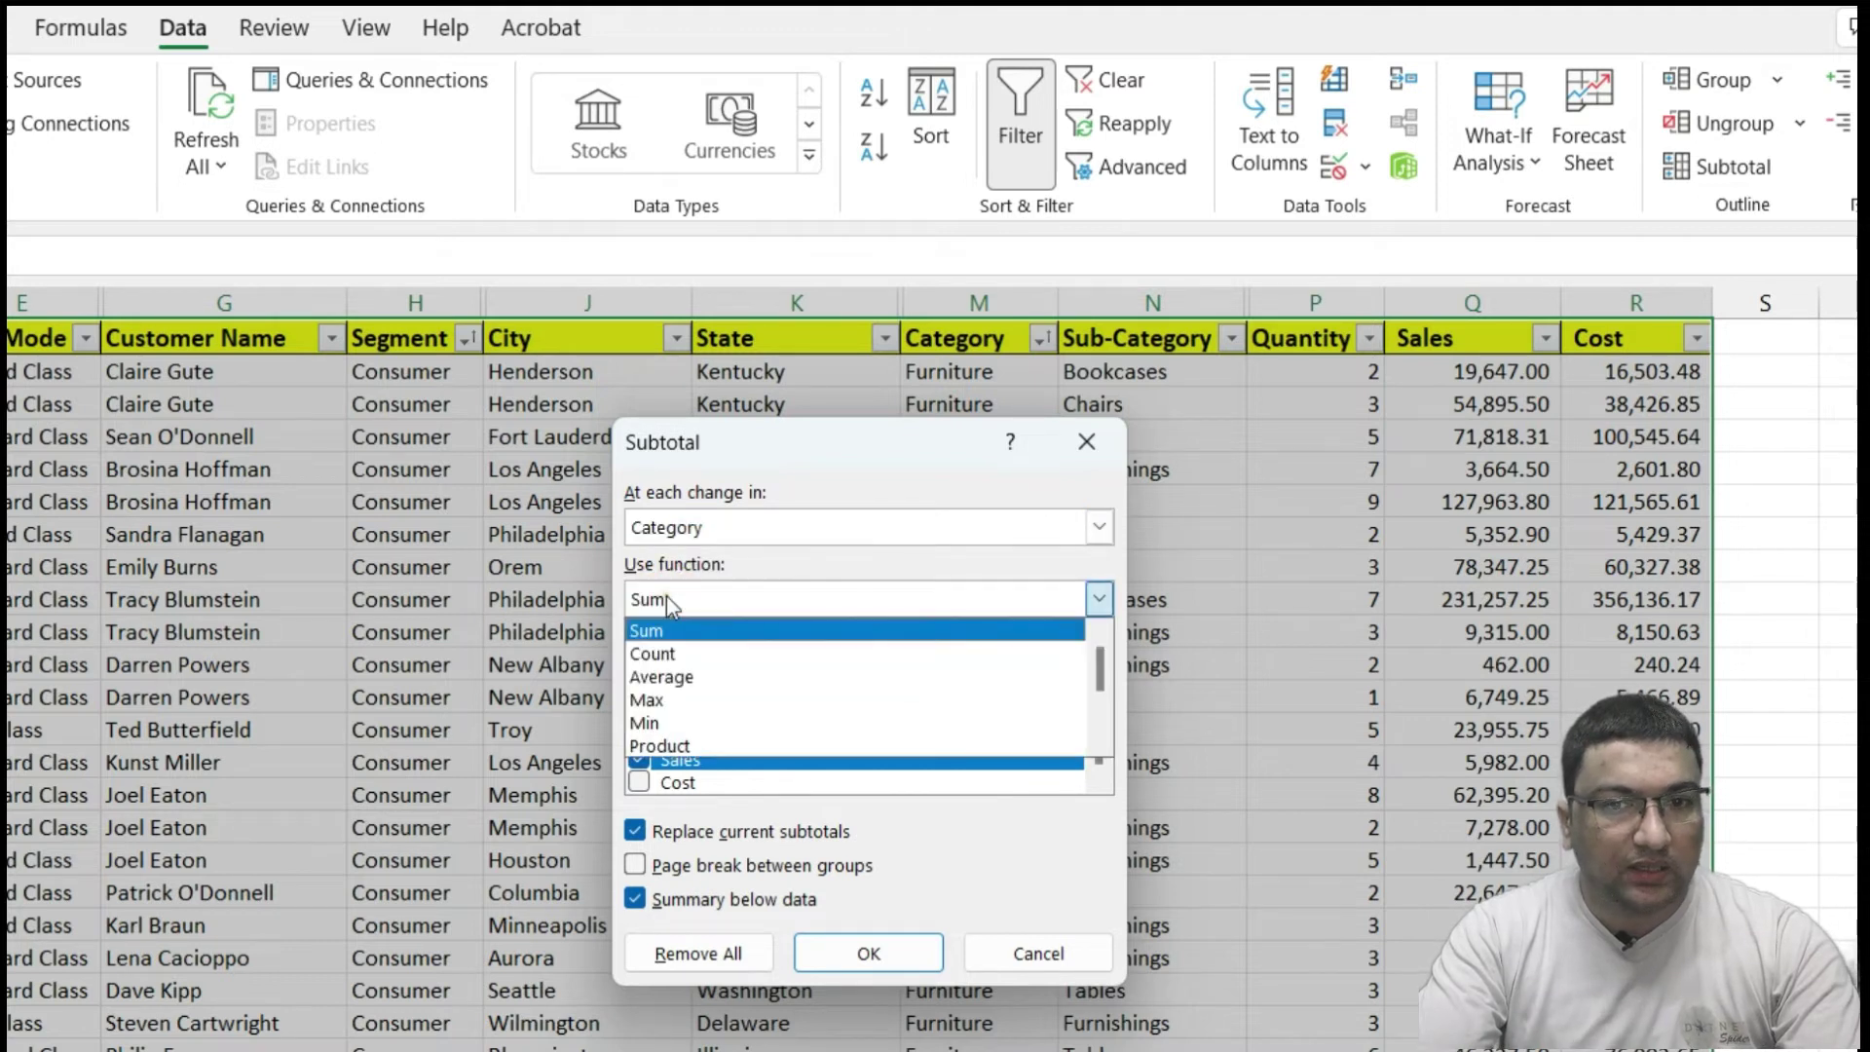
left_click(680, 541)
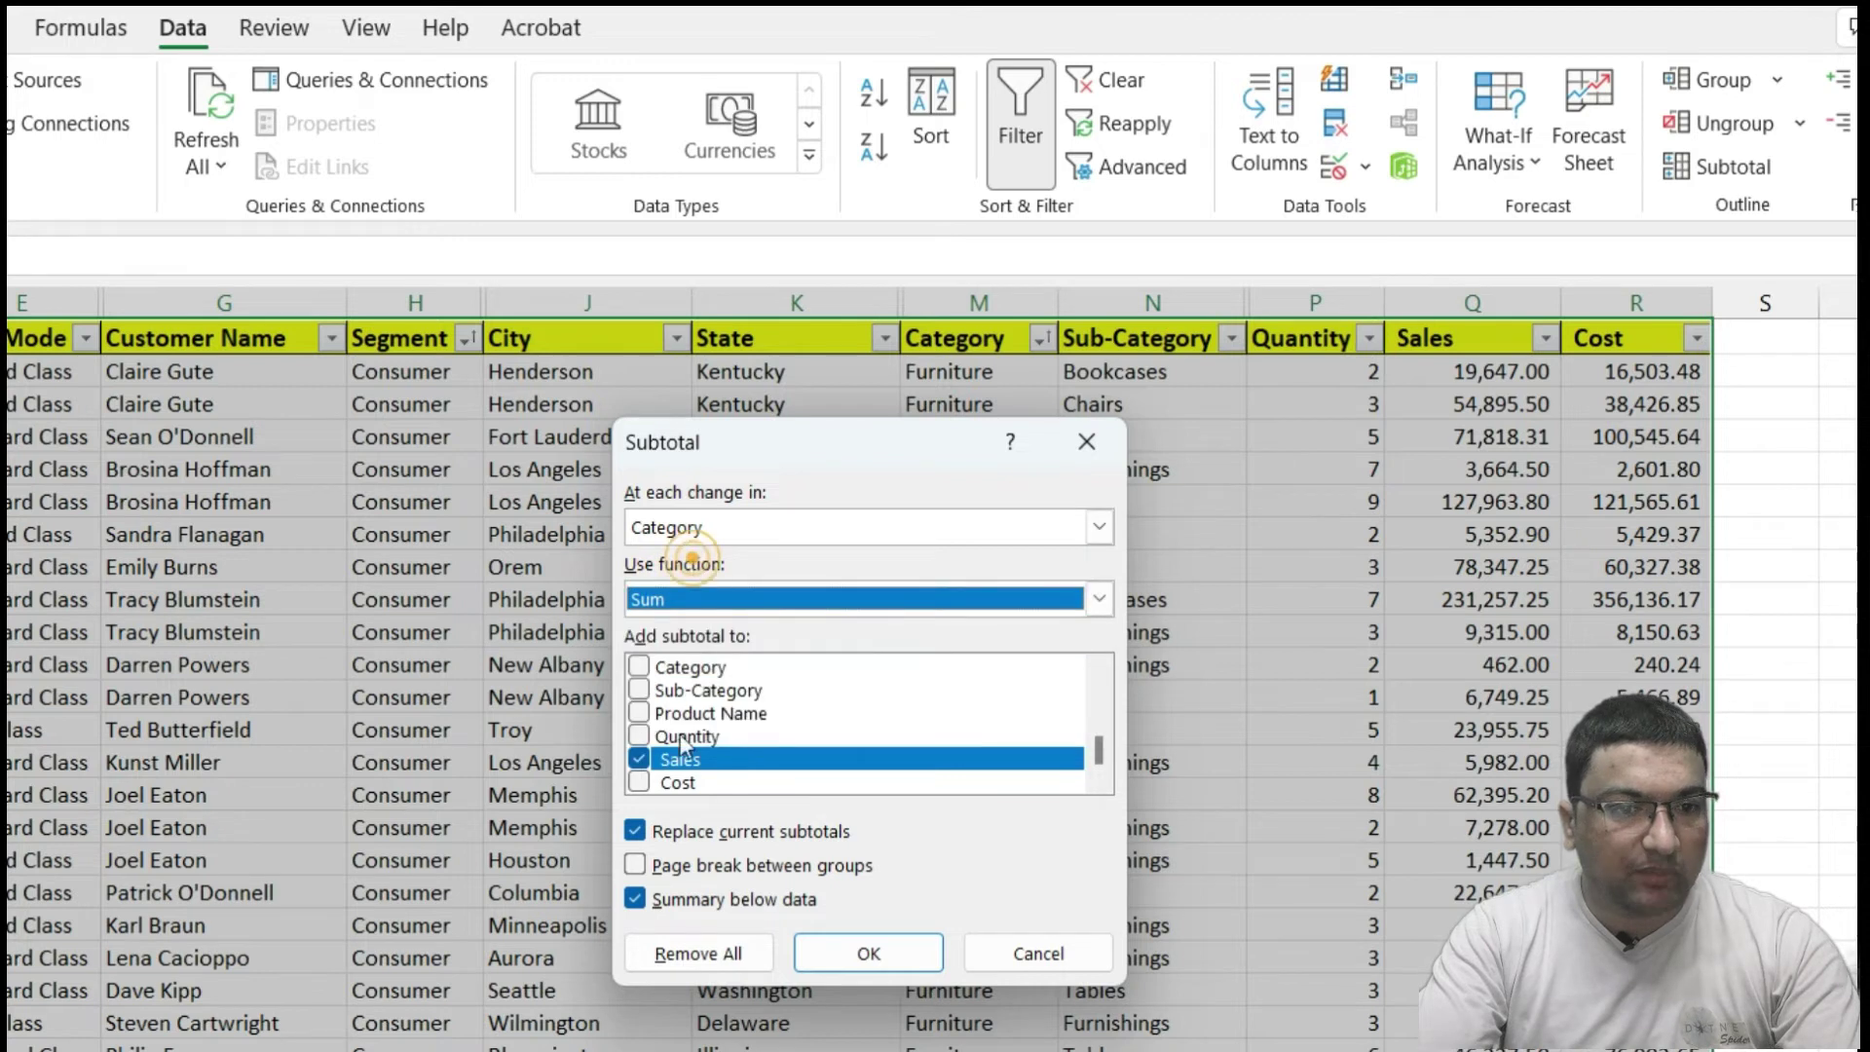
Keep Sales as the subtotaled field, uncheck Replace current subtotals, and apply the nested subtotals
left_click(638, 783)
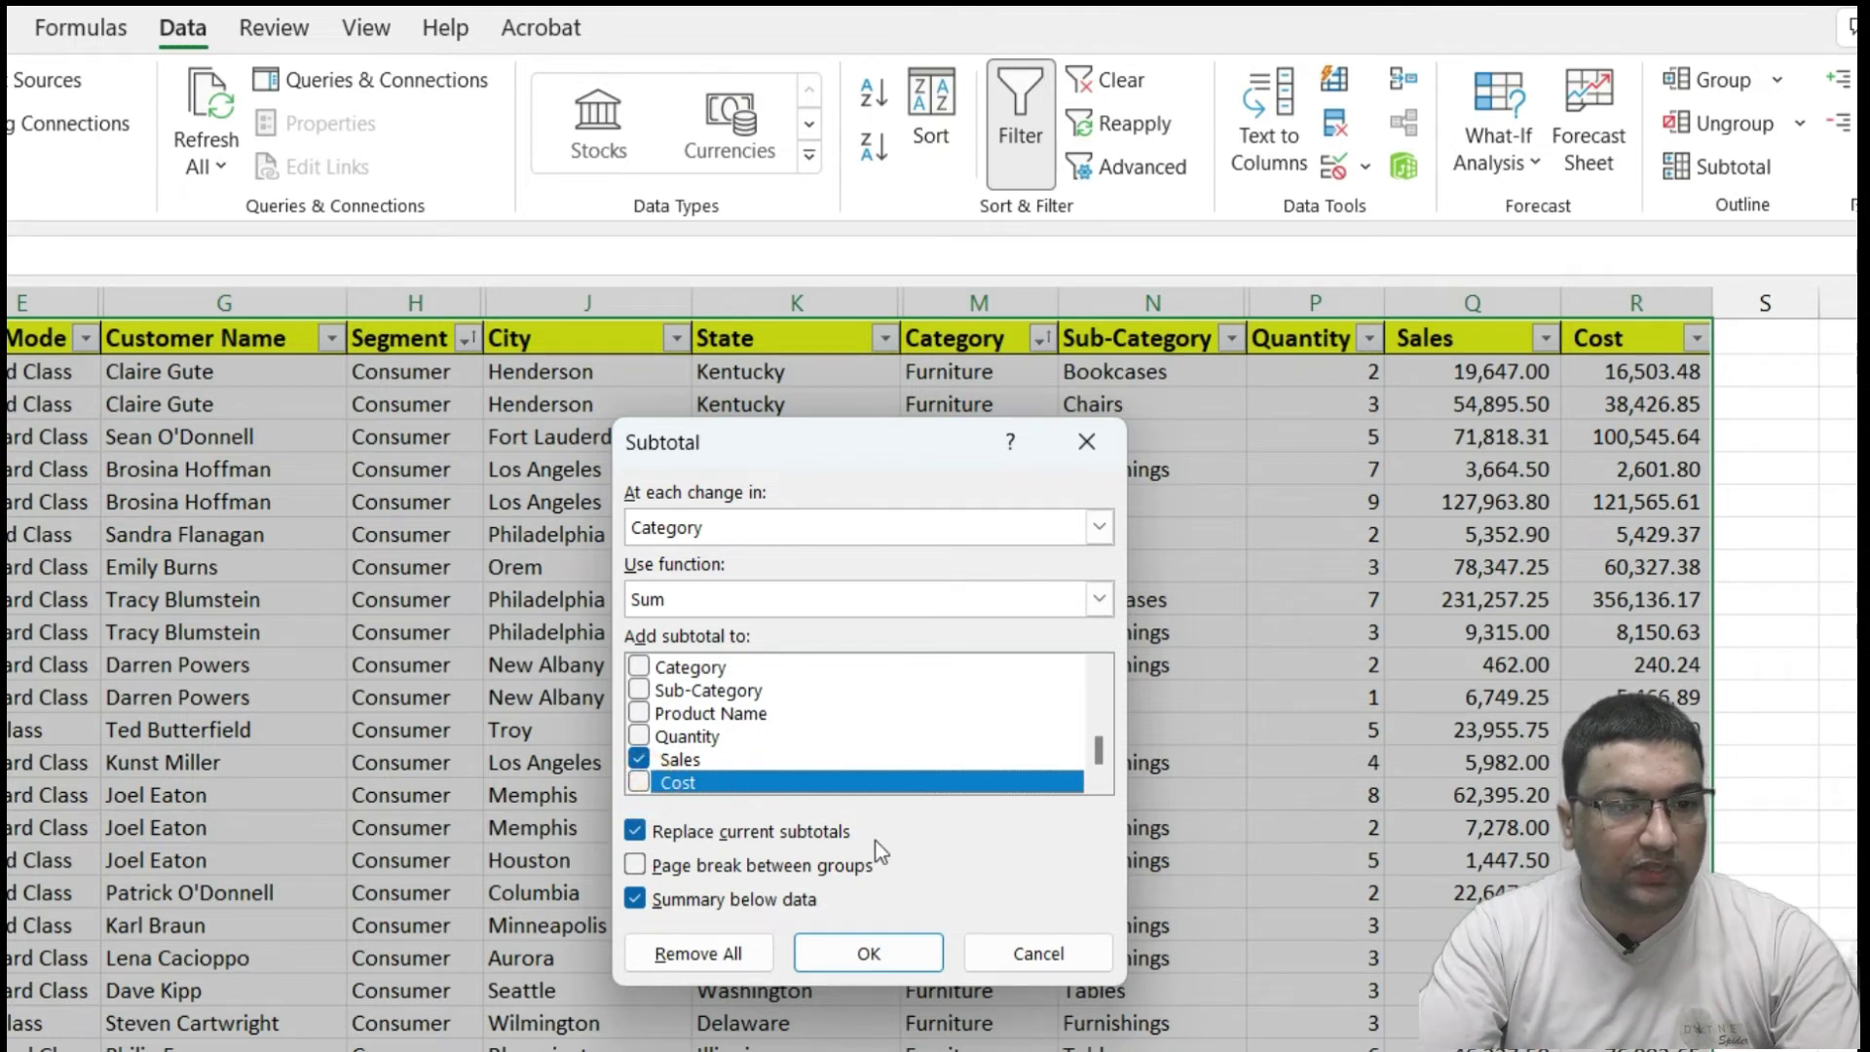
left_click(920, 845)
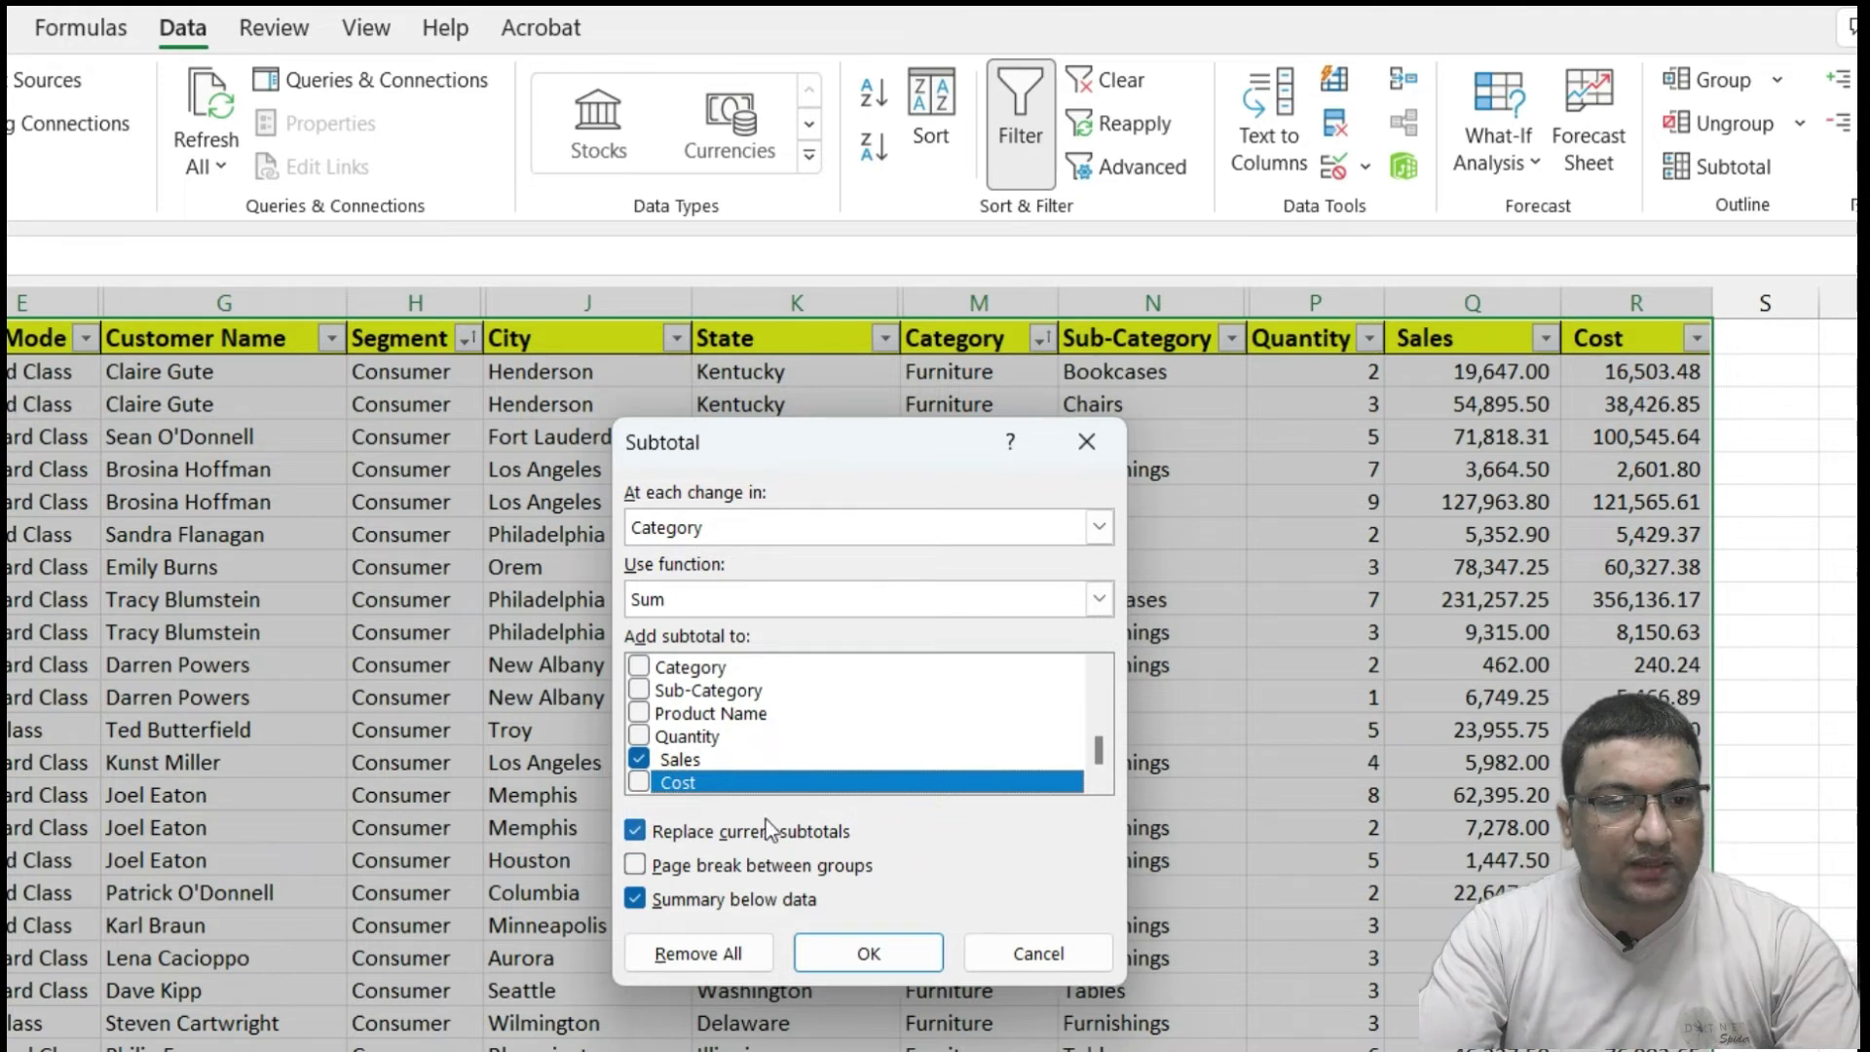
left_click(799, 832)
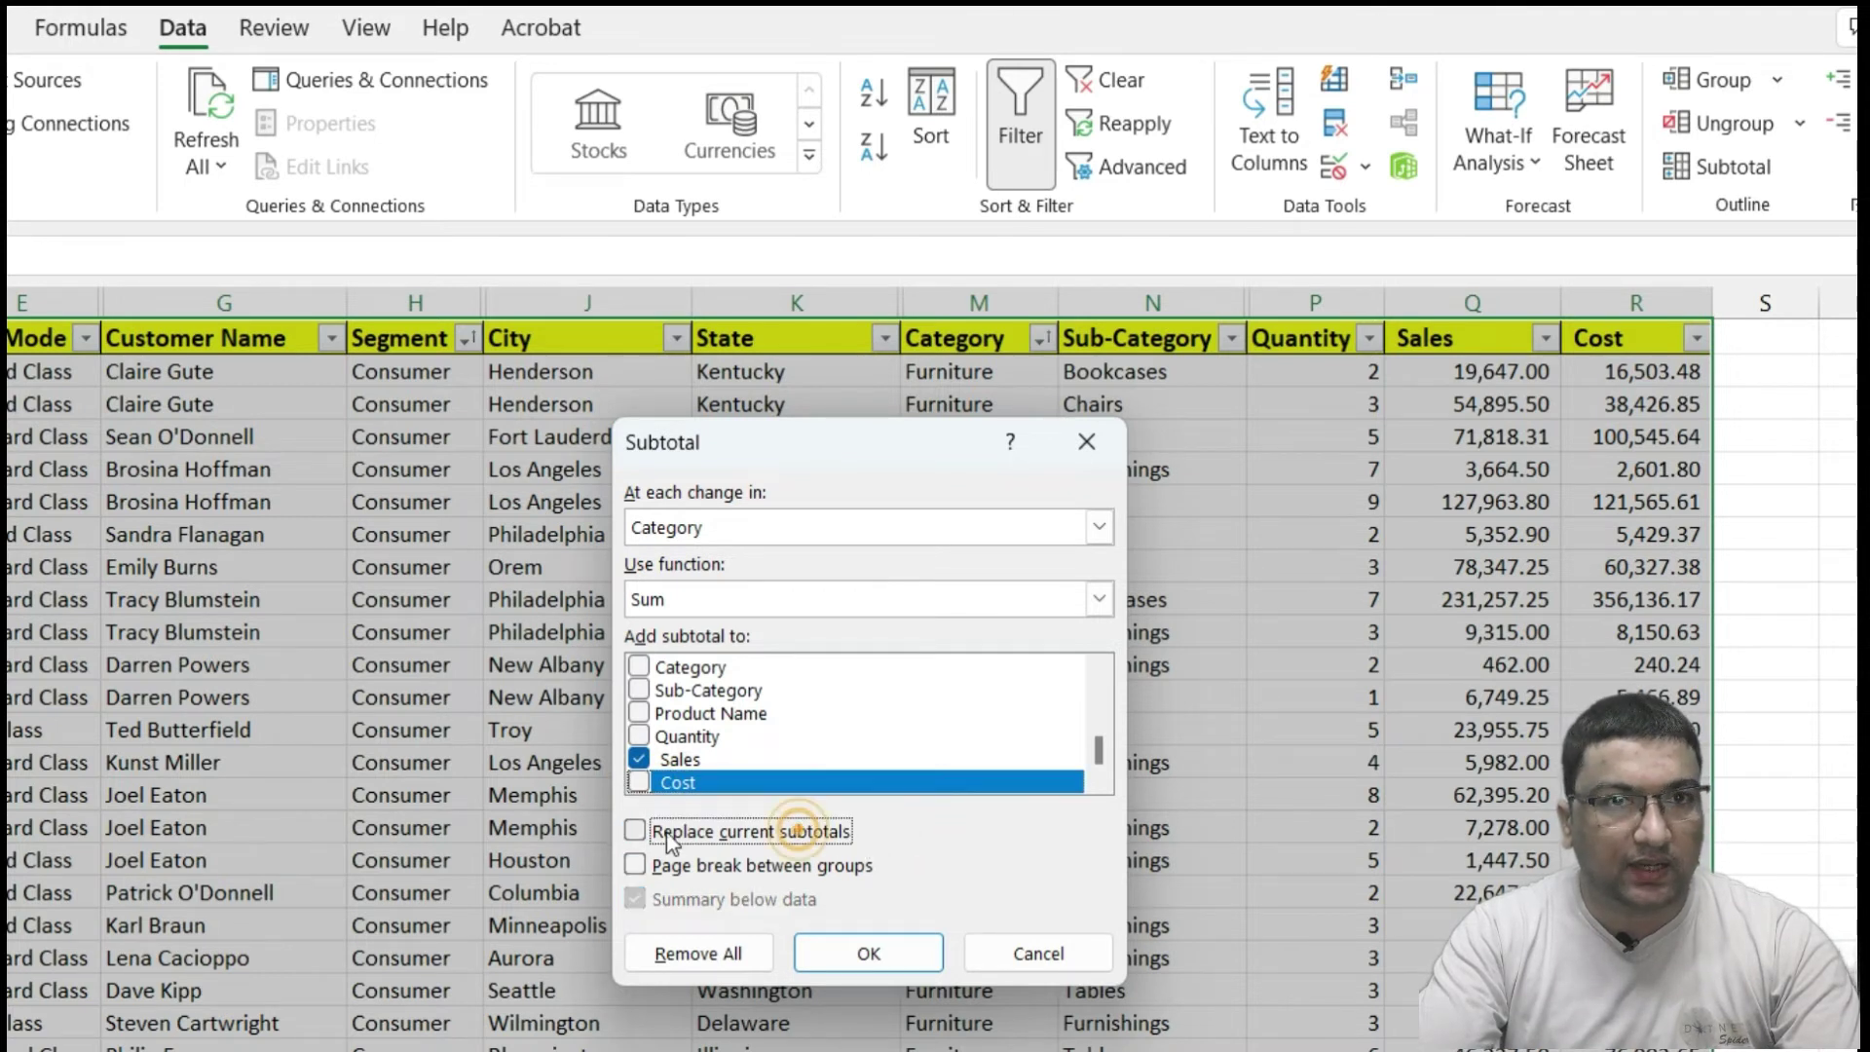
left_click(865, 952)
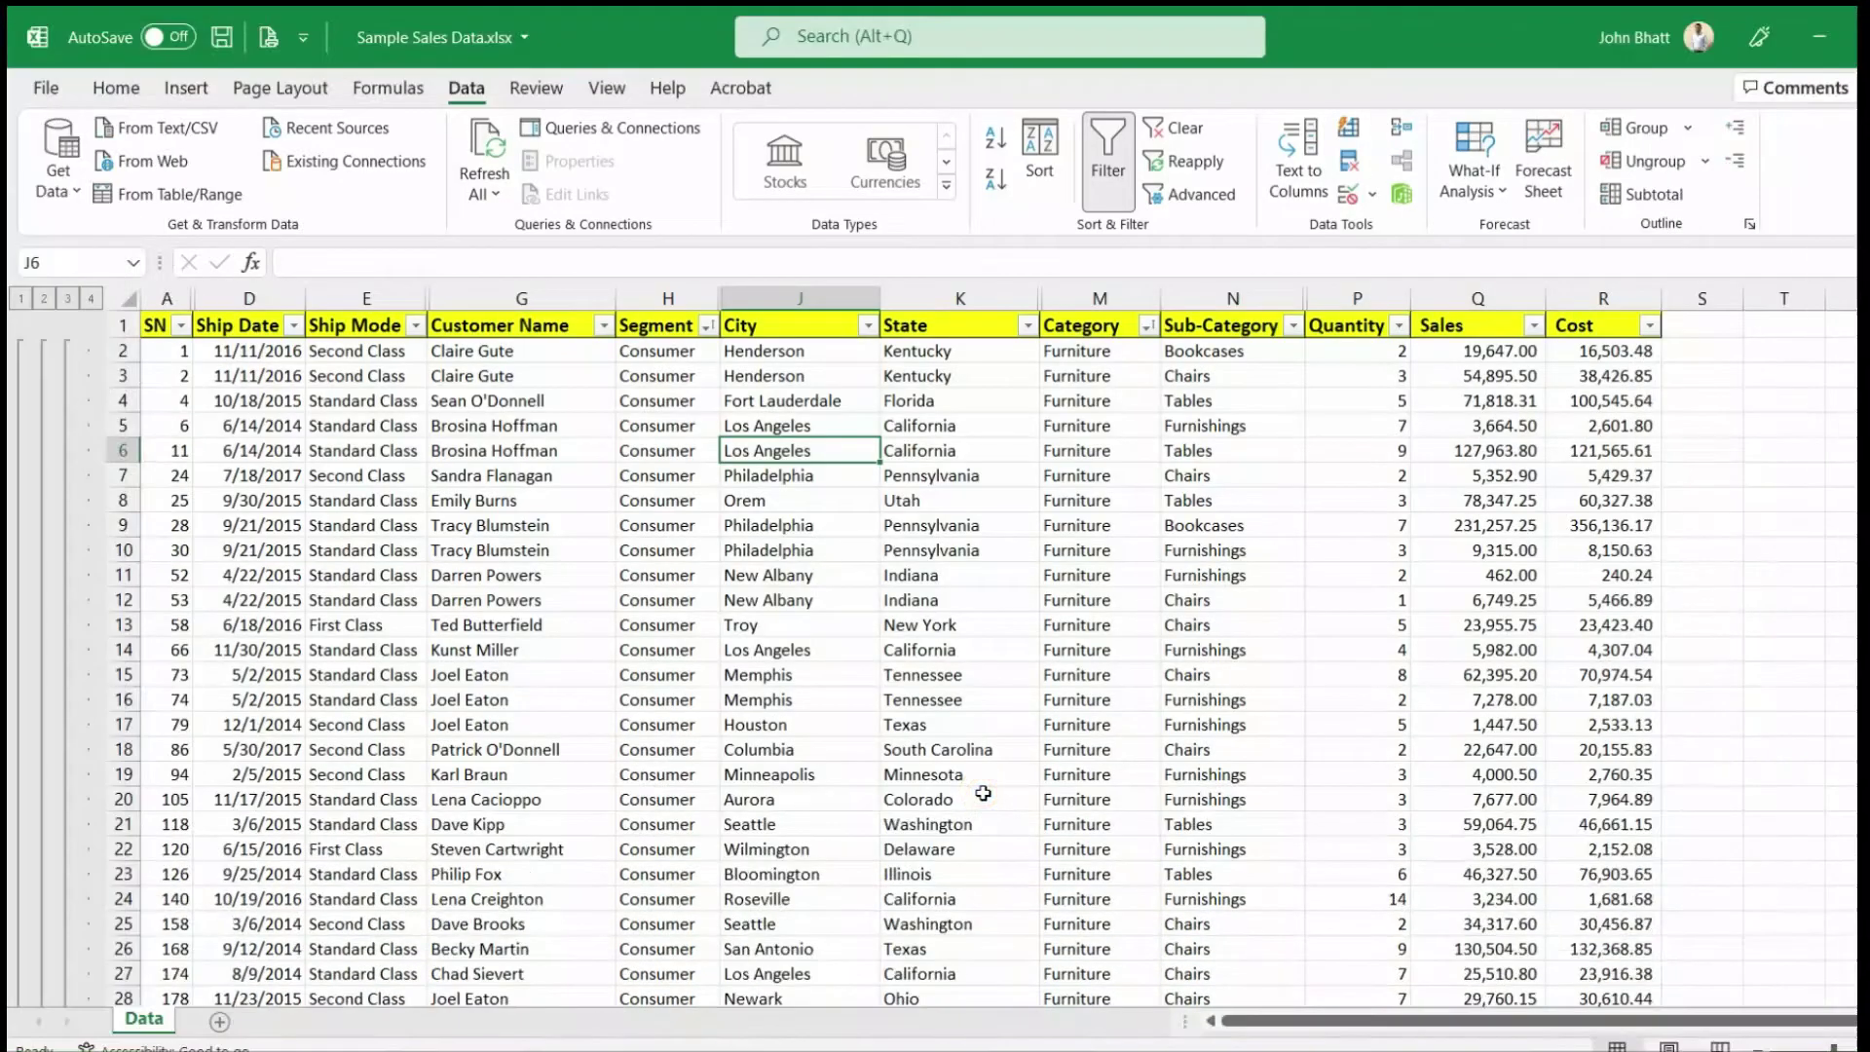
left_click(799, 699)
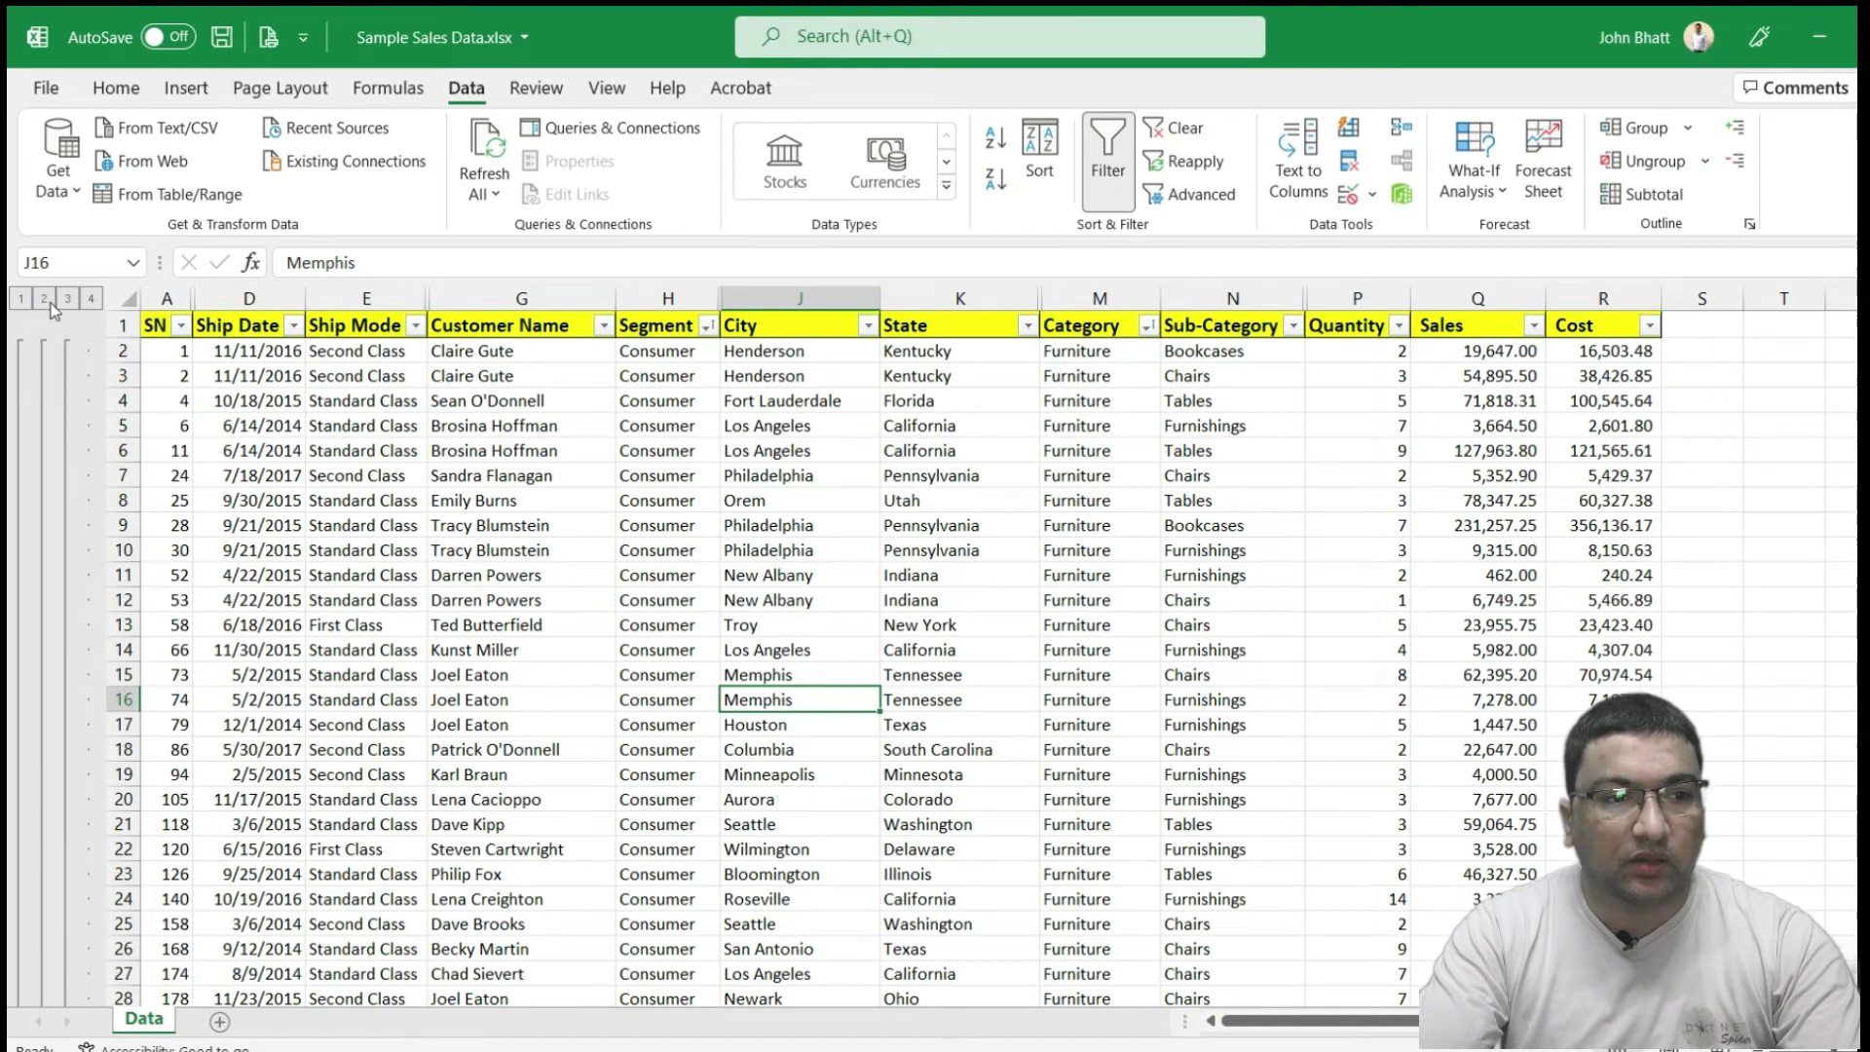
left_click(45, 300)
left_click(709, 352)
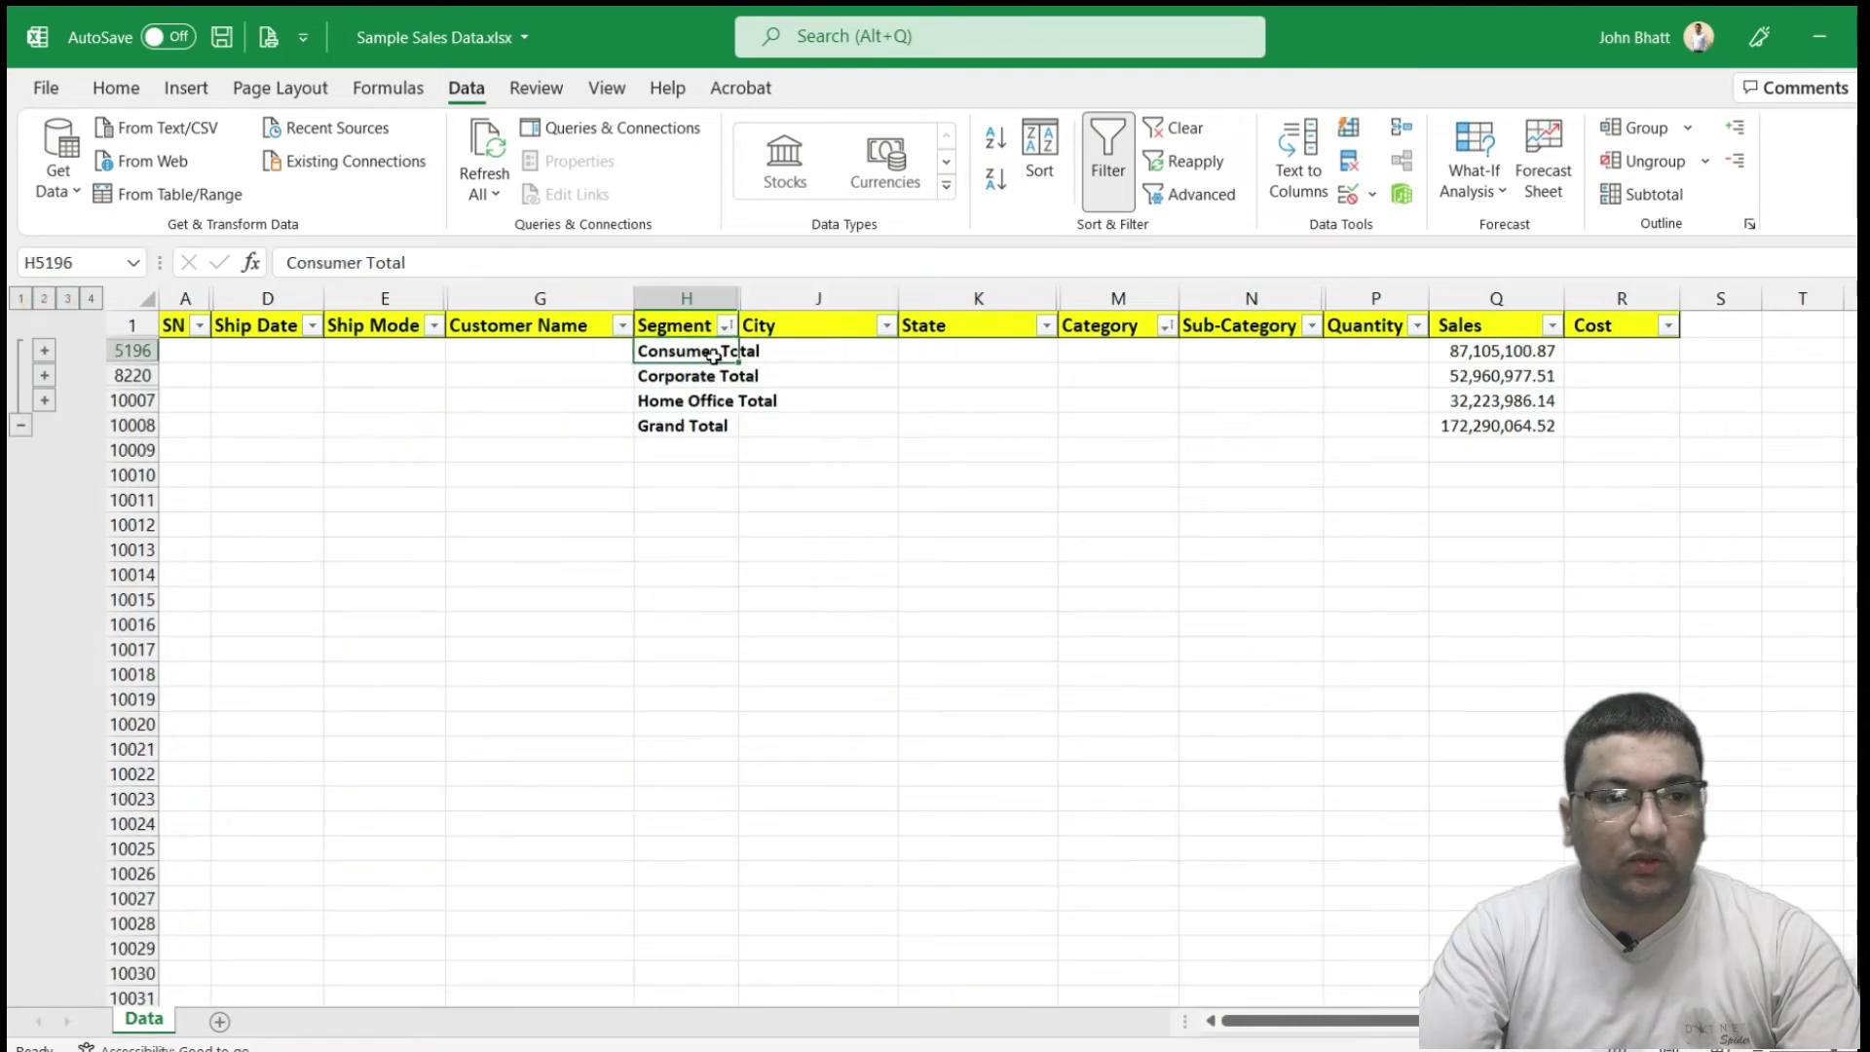
left_click(701, 426)
left_click(668, 351)
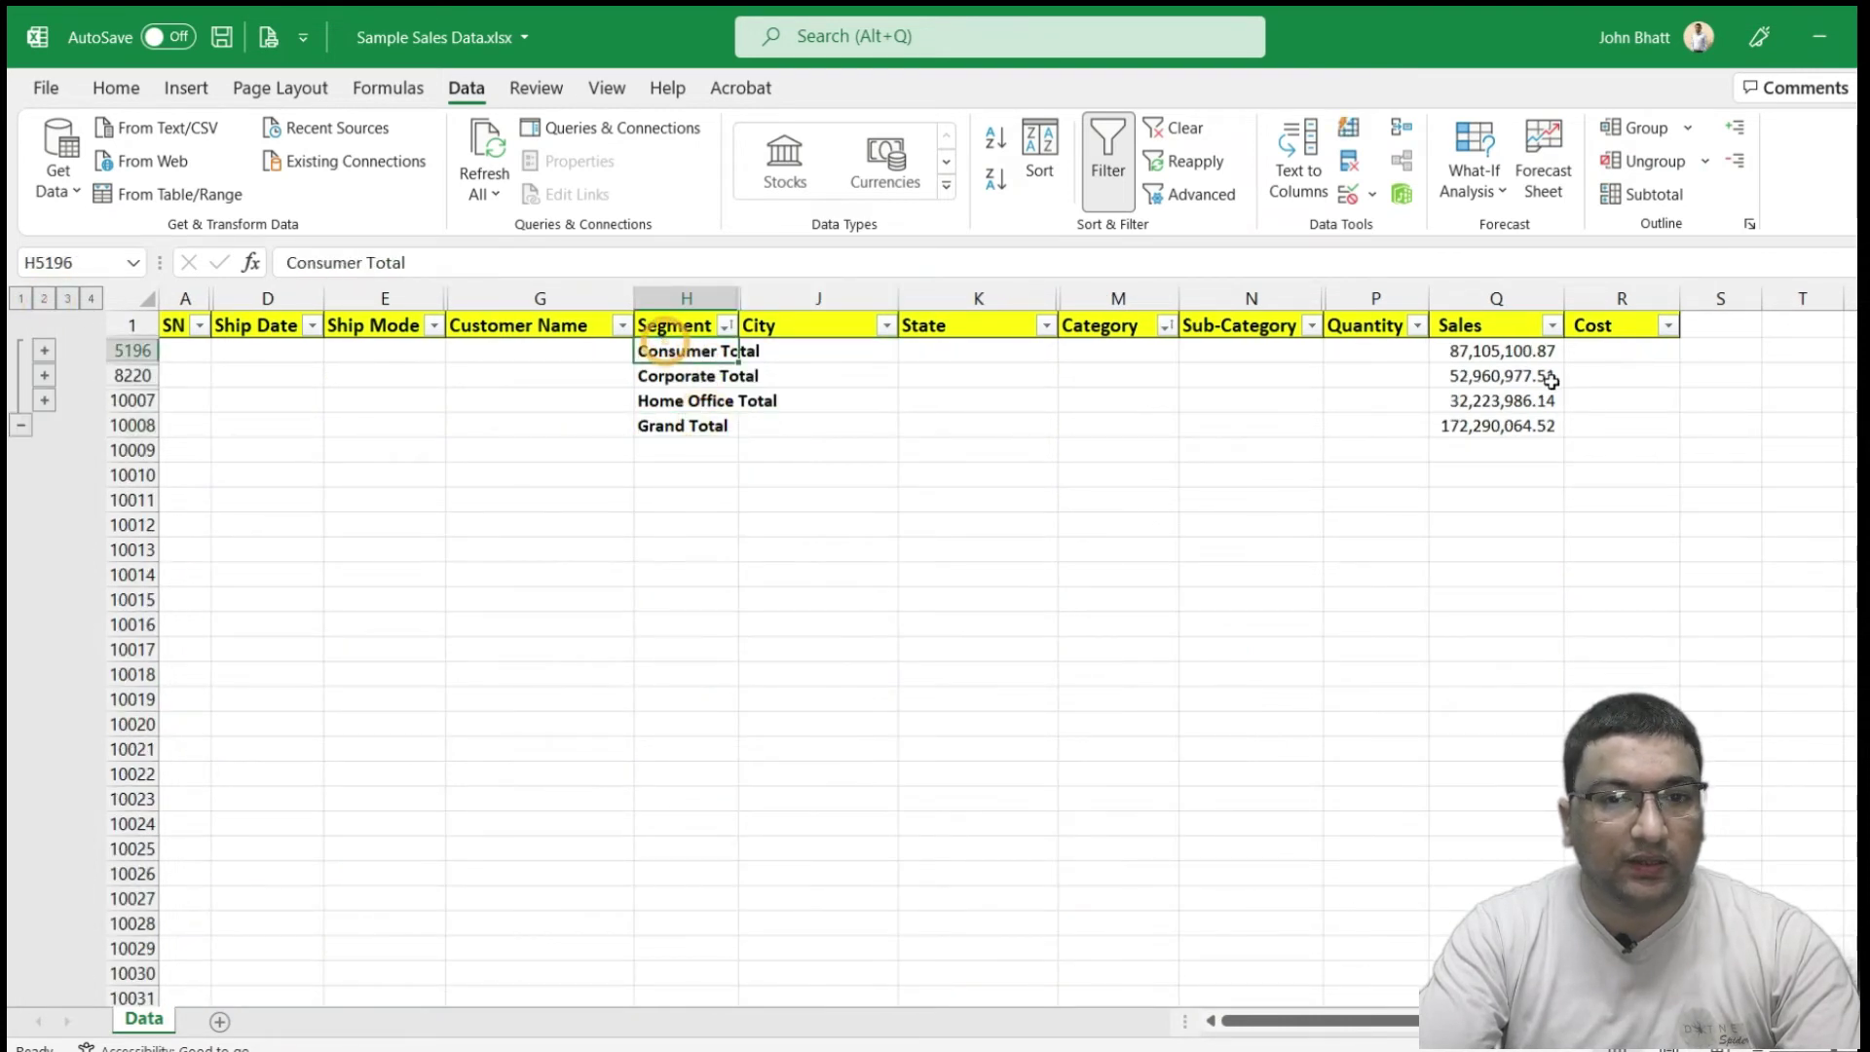
left_click_drag(1489, 350, 1484, 414)
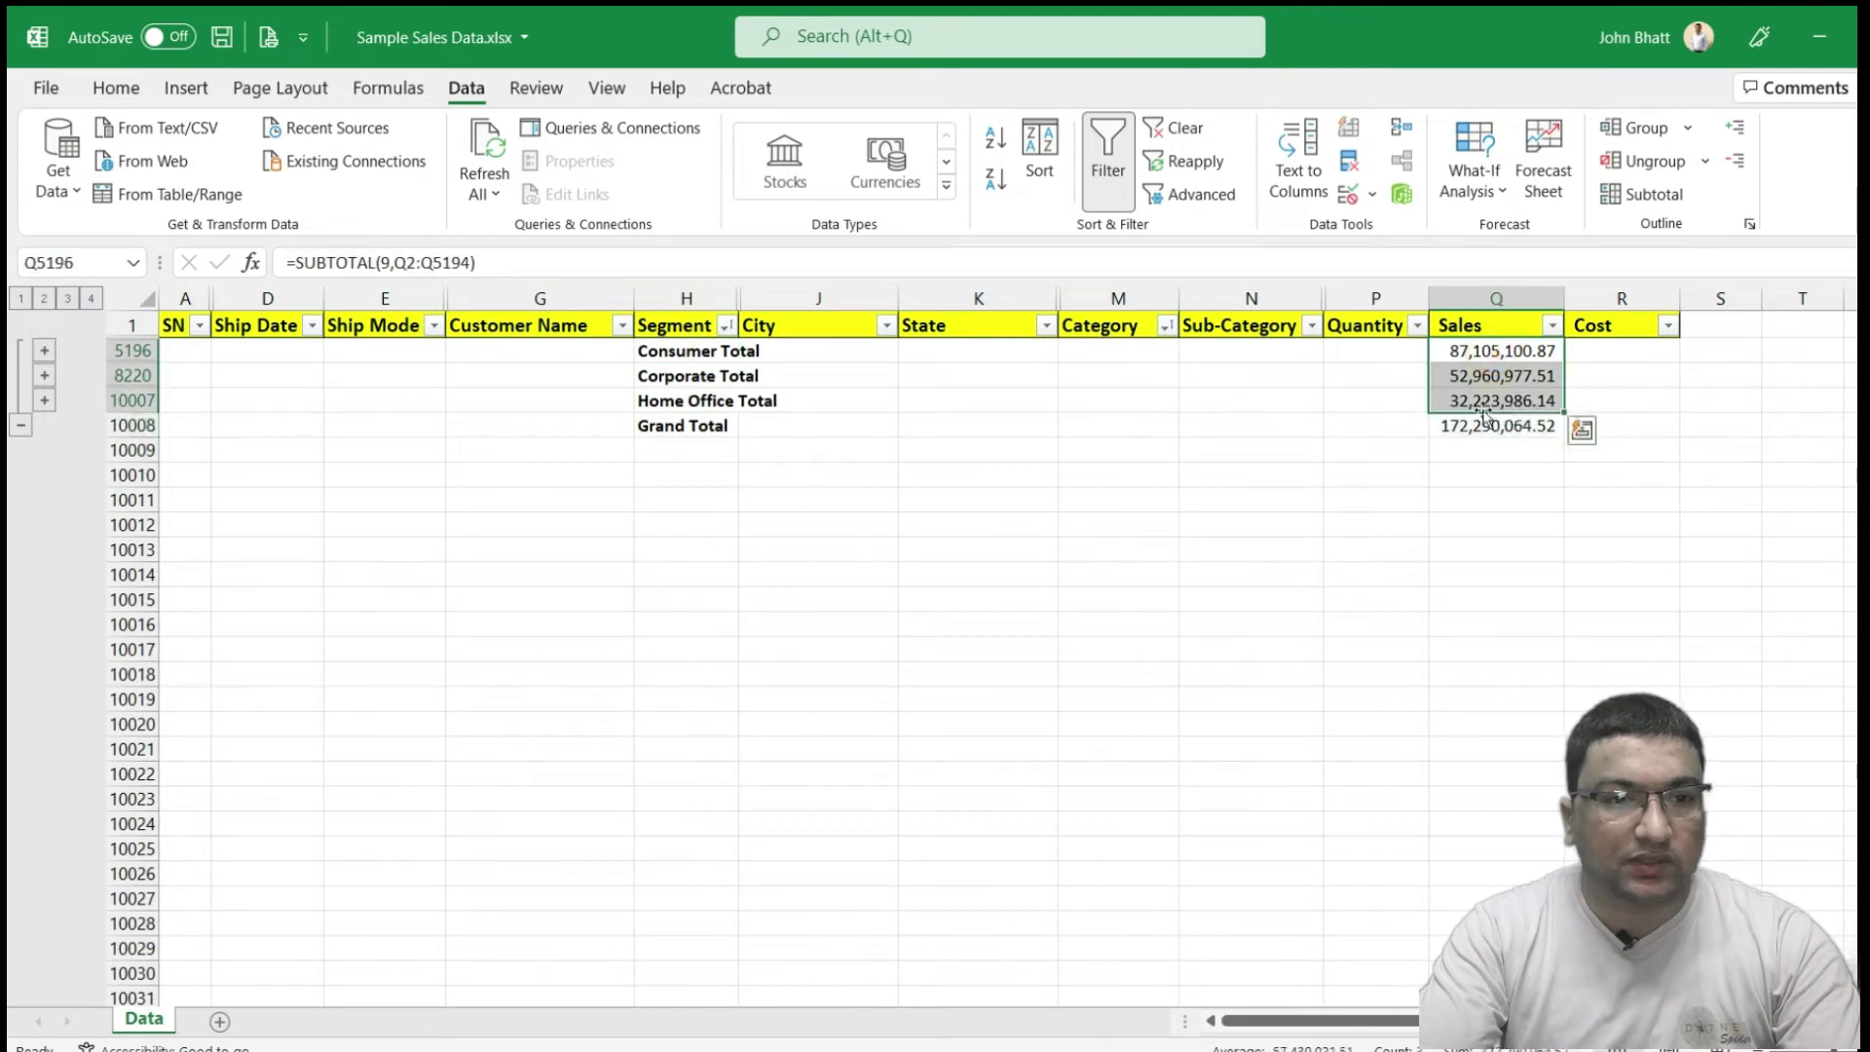
left_click(701, 400)
left_click(1490, 376)
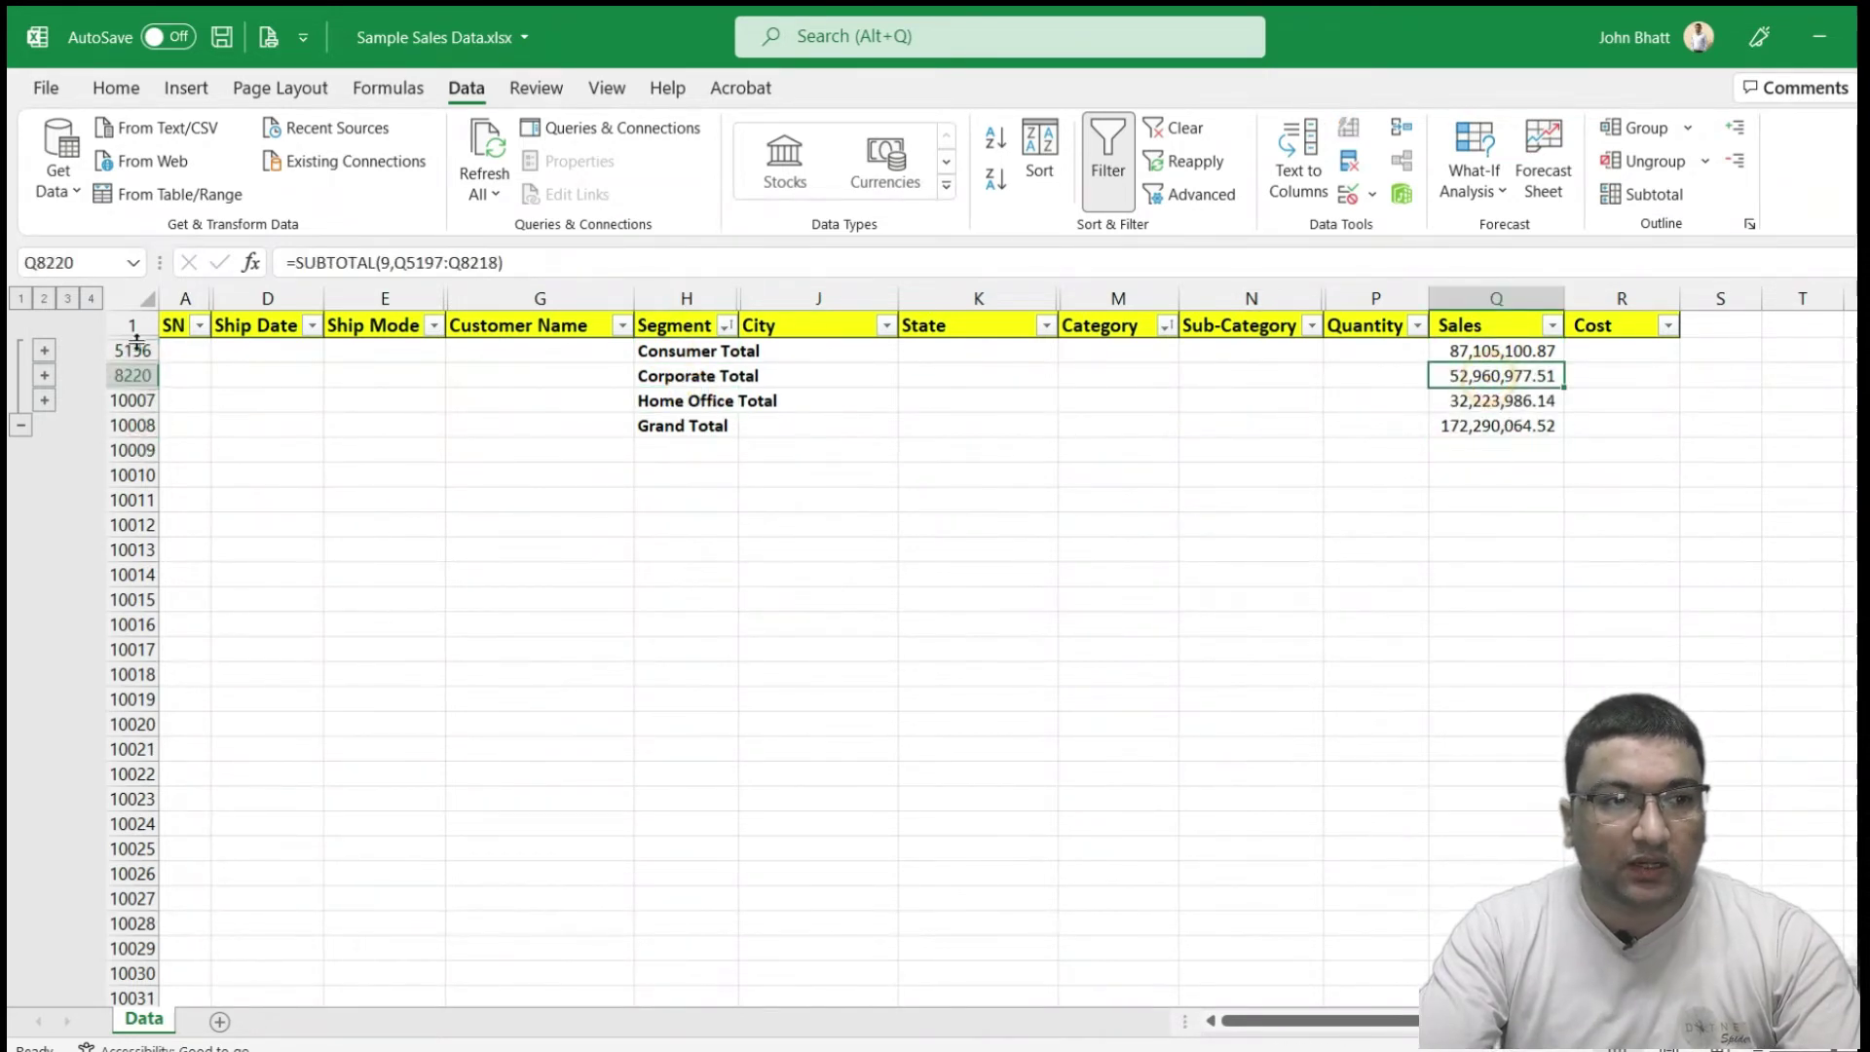
left_click(68, 298)
left_click(1135, 426)
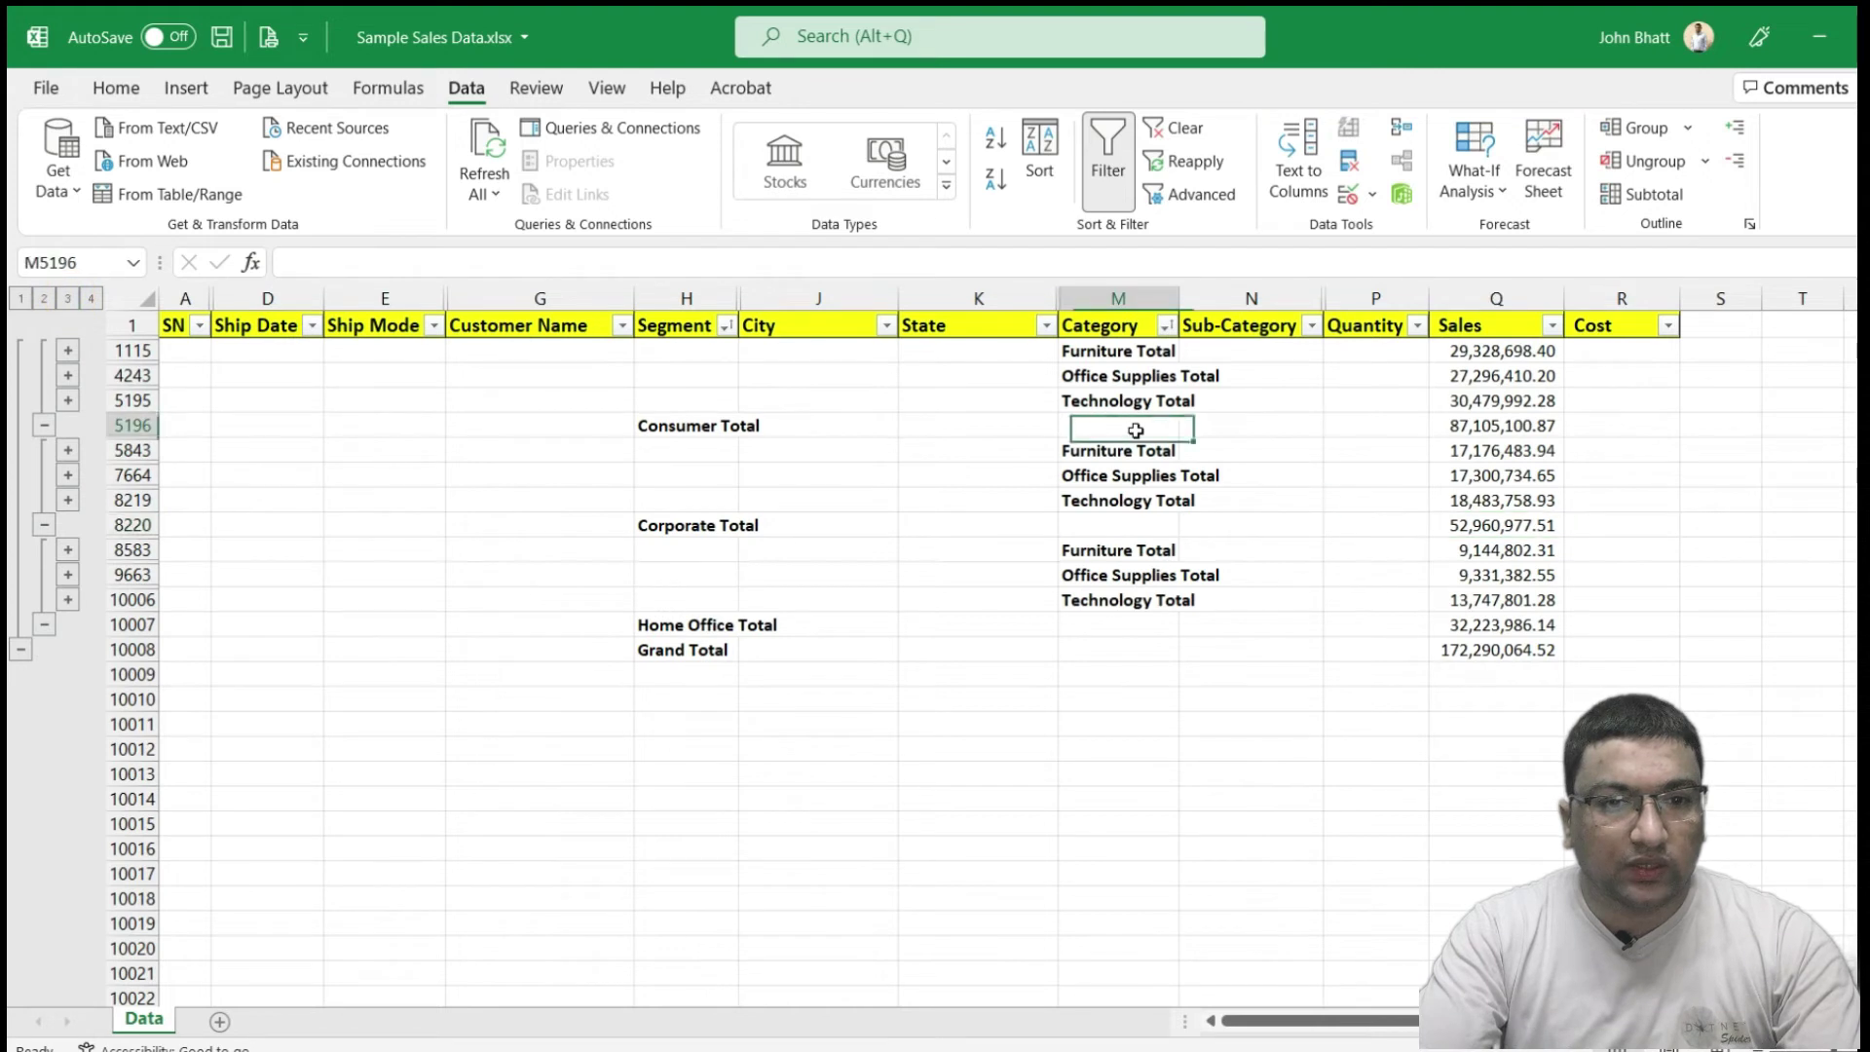
left_click_drag(1091, 349, 1500, 401)
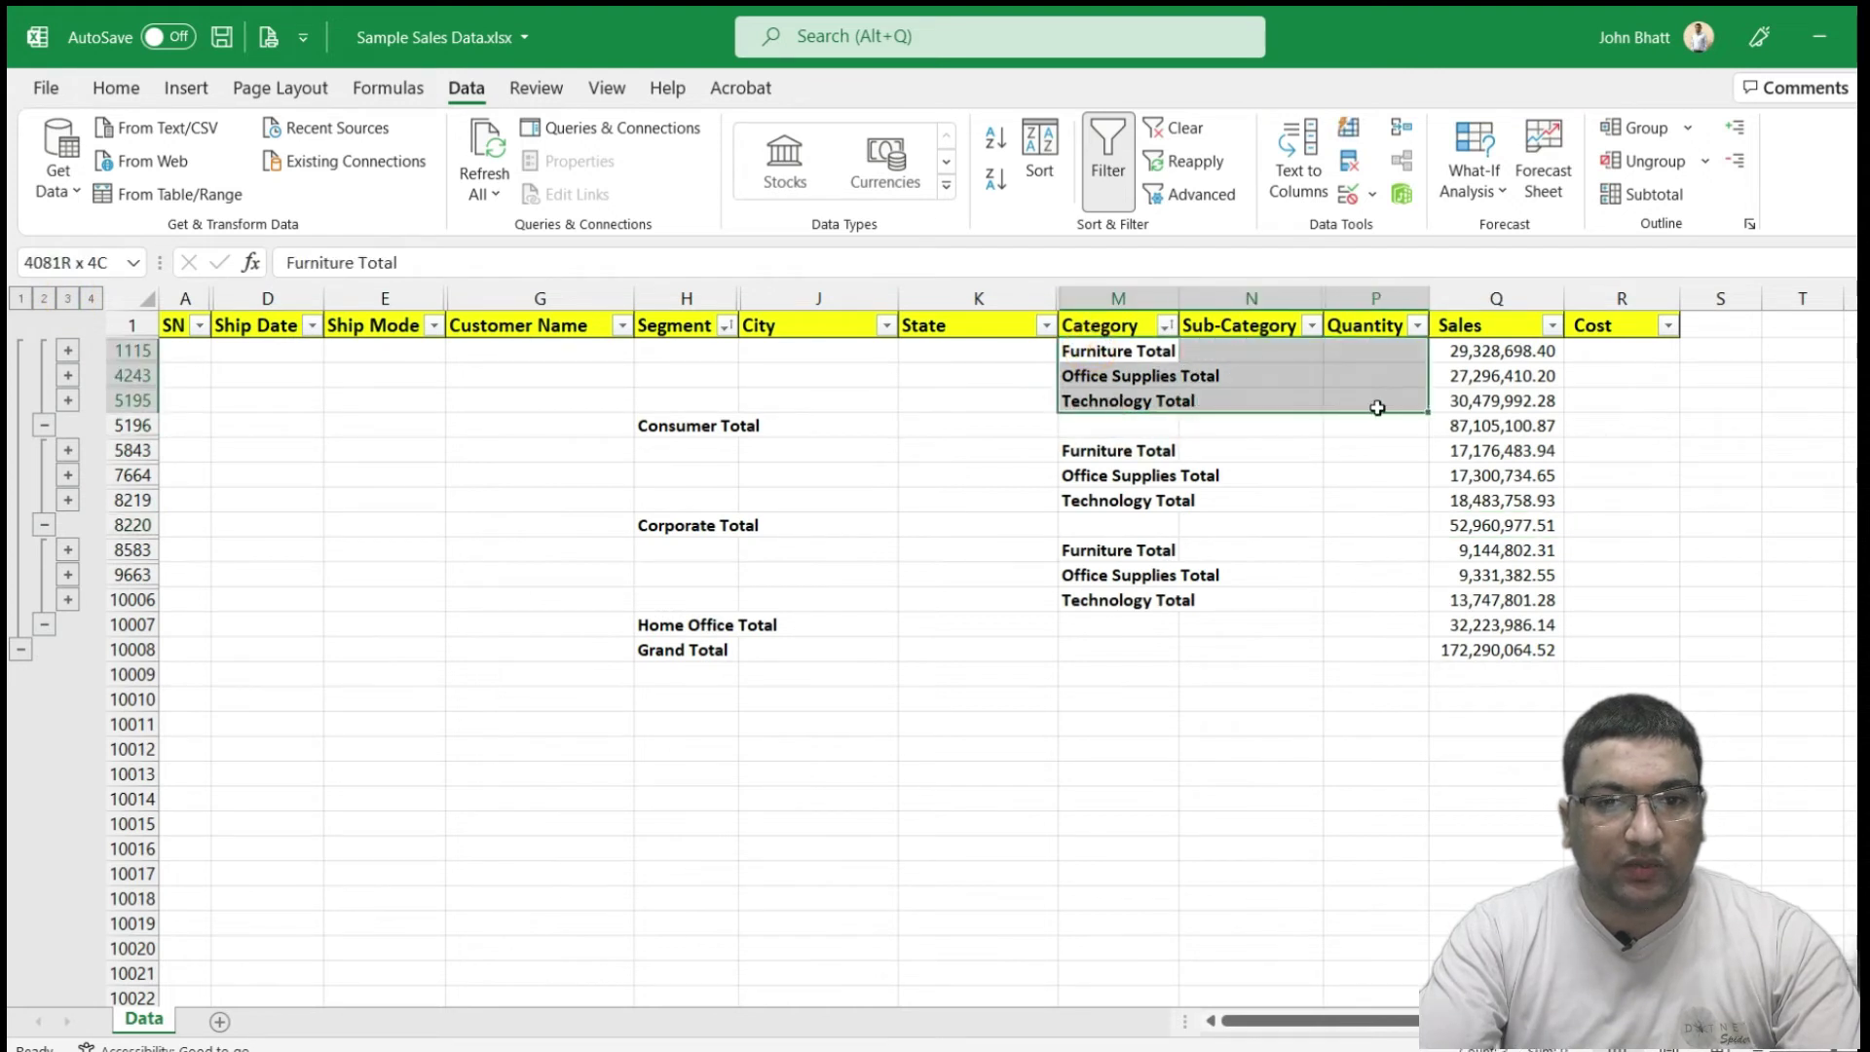
left_click(1100, 326)
left_click(1100, 399)
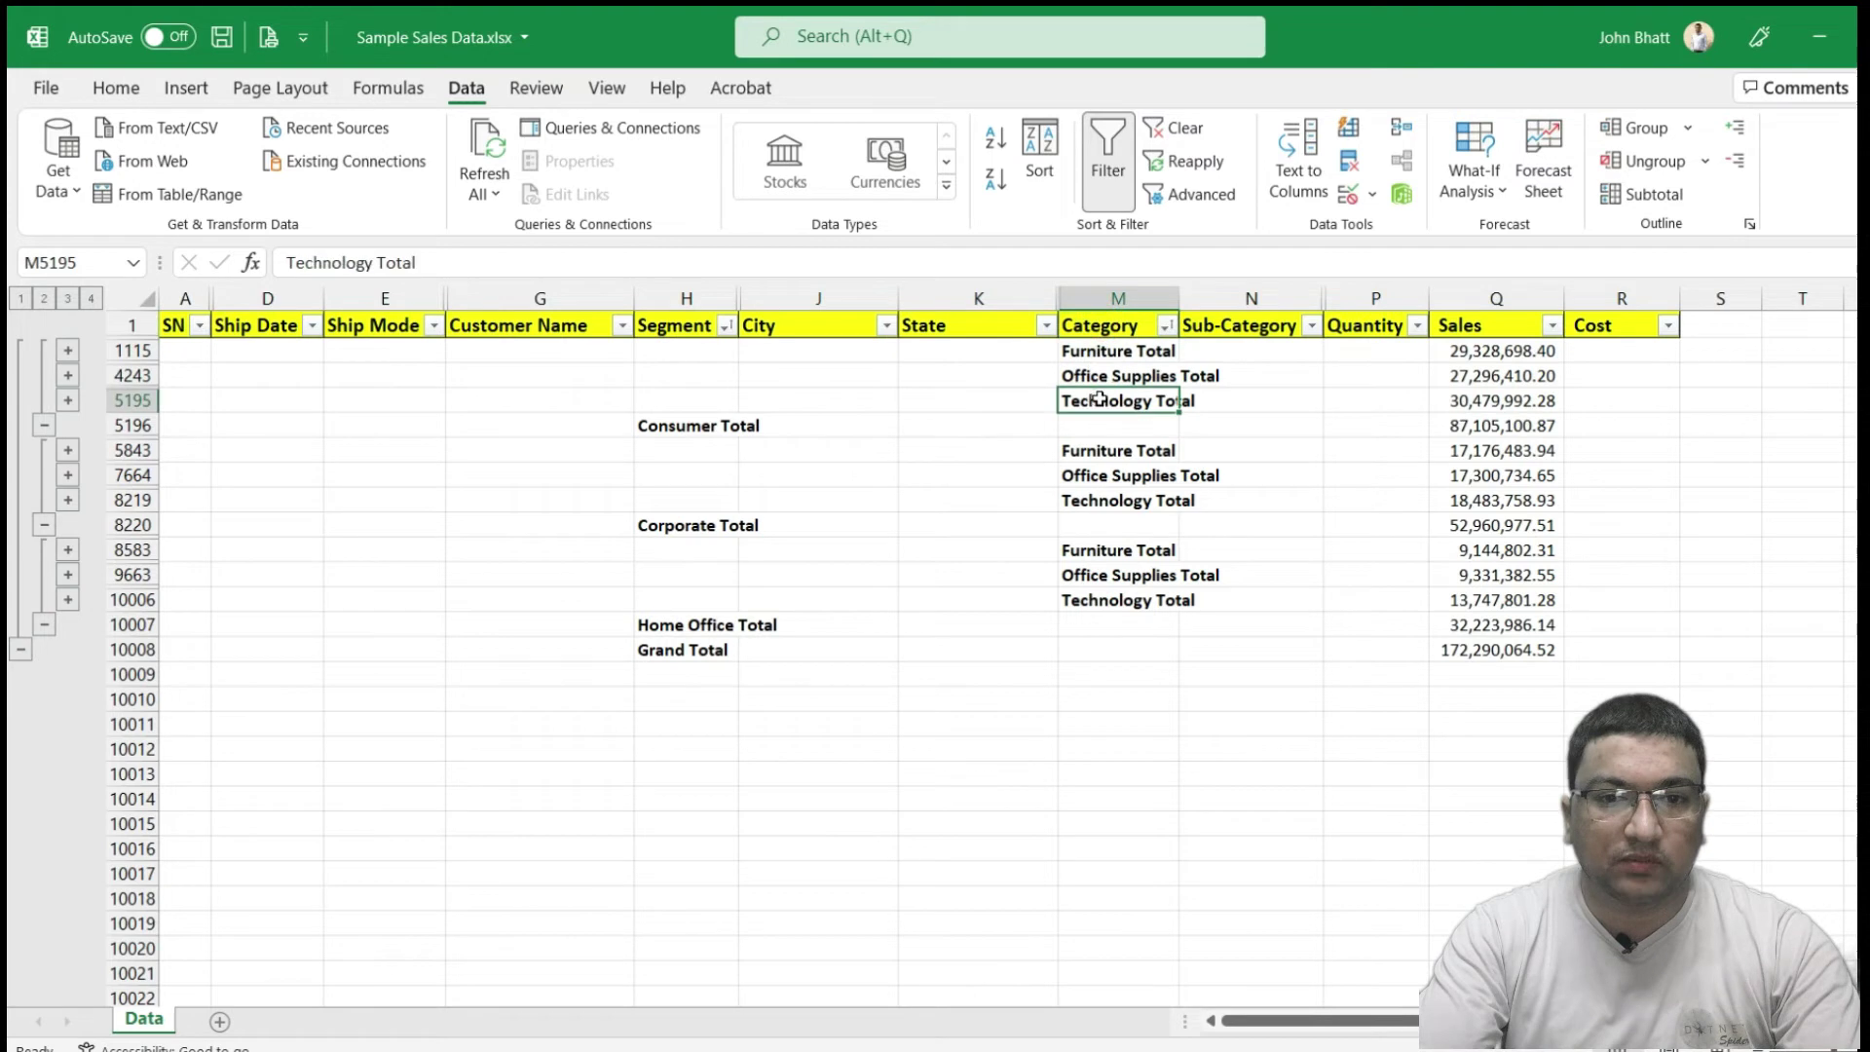
left_click_drag(1481, 354, 1481, 408)
left_click(1480, 426)
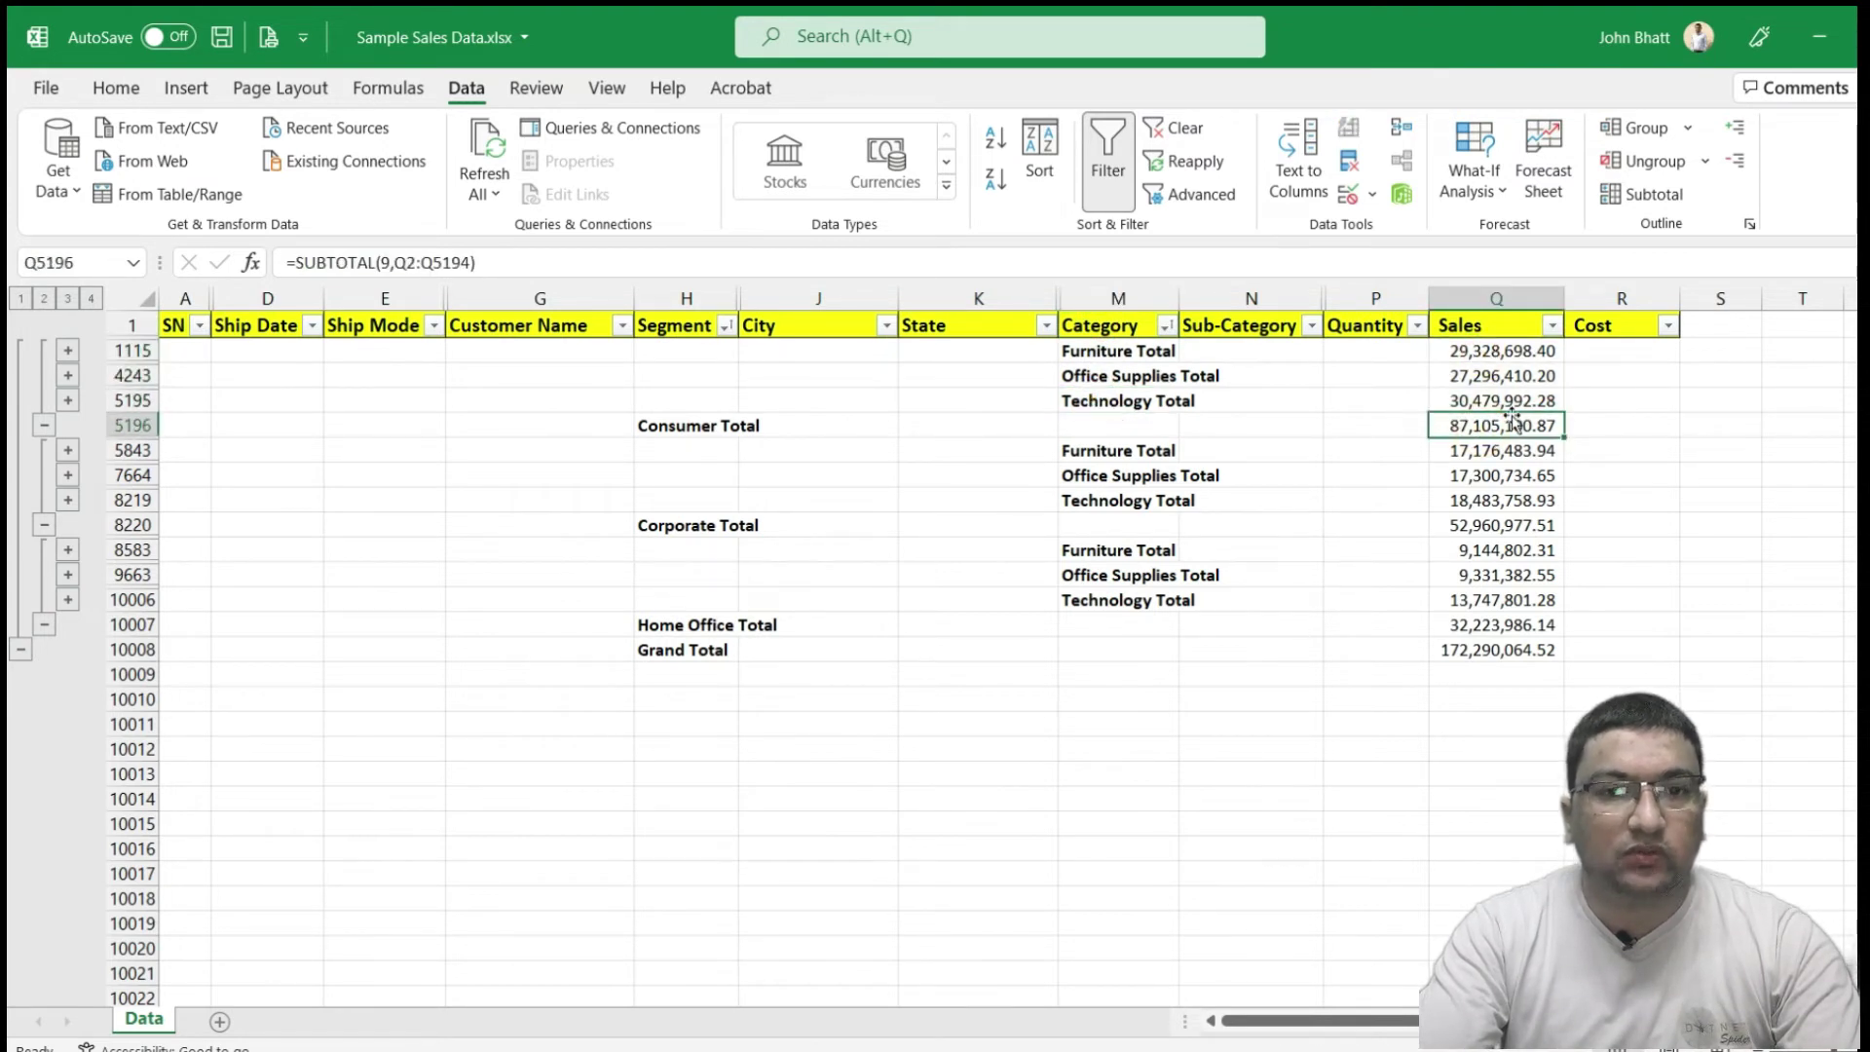
left_click(1082, 403)
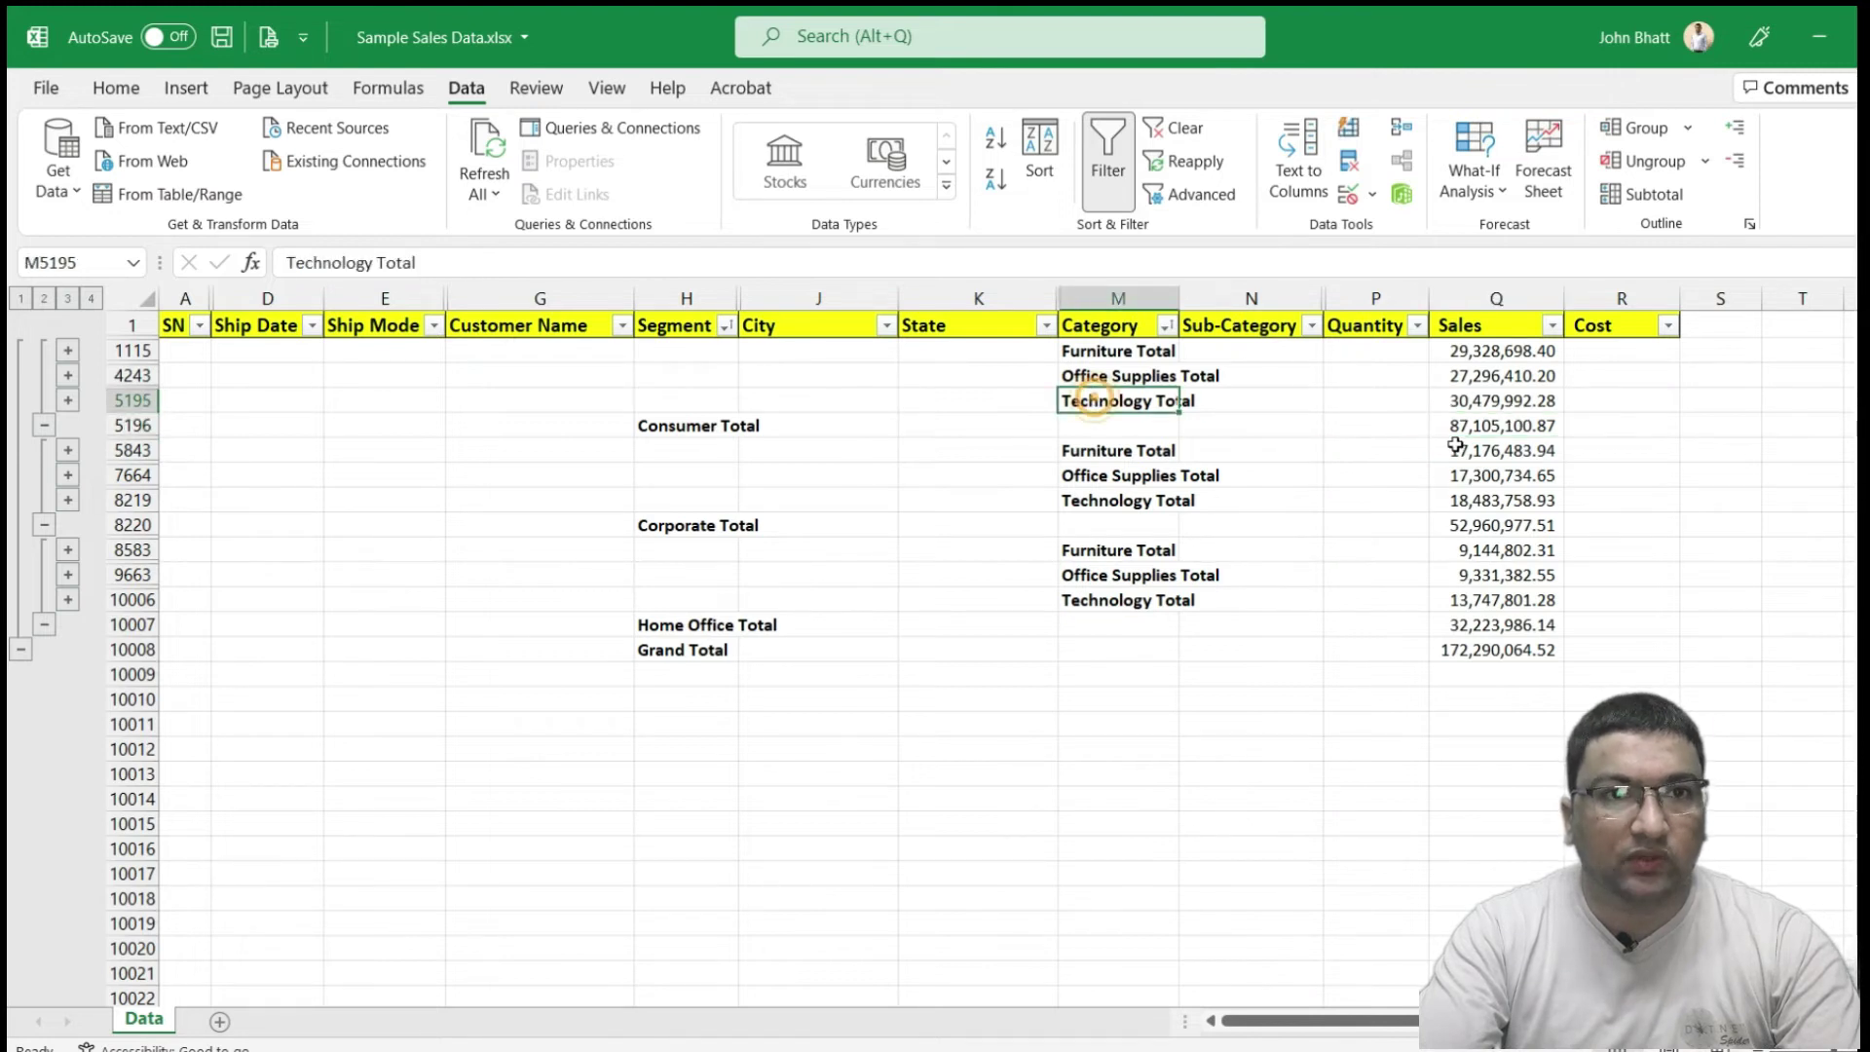
left_click(1449, 498)
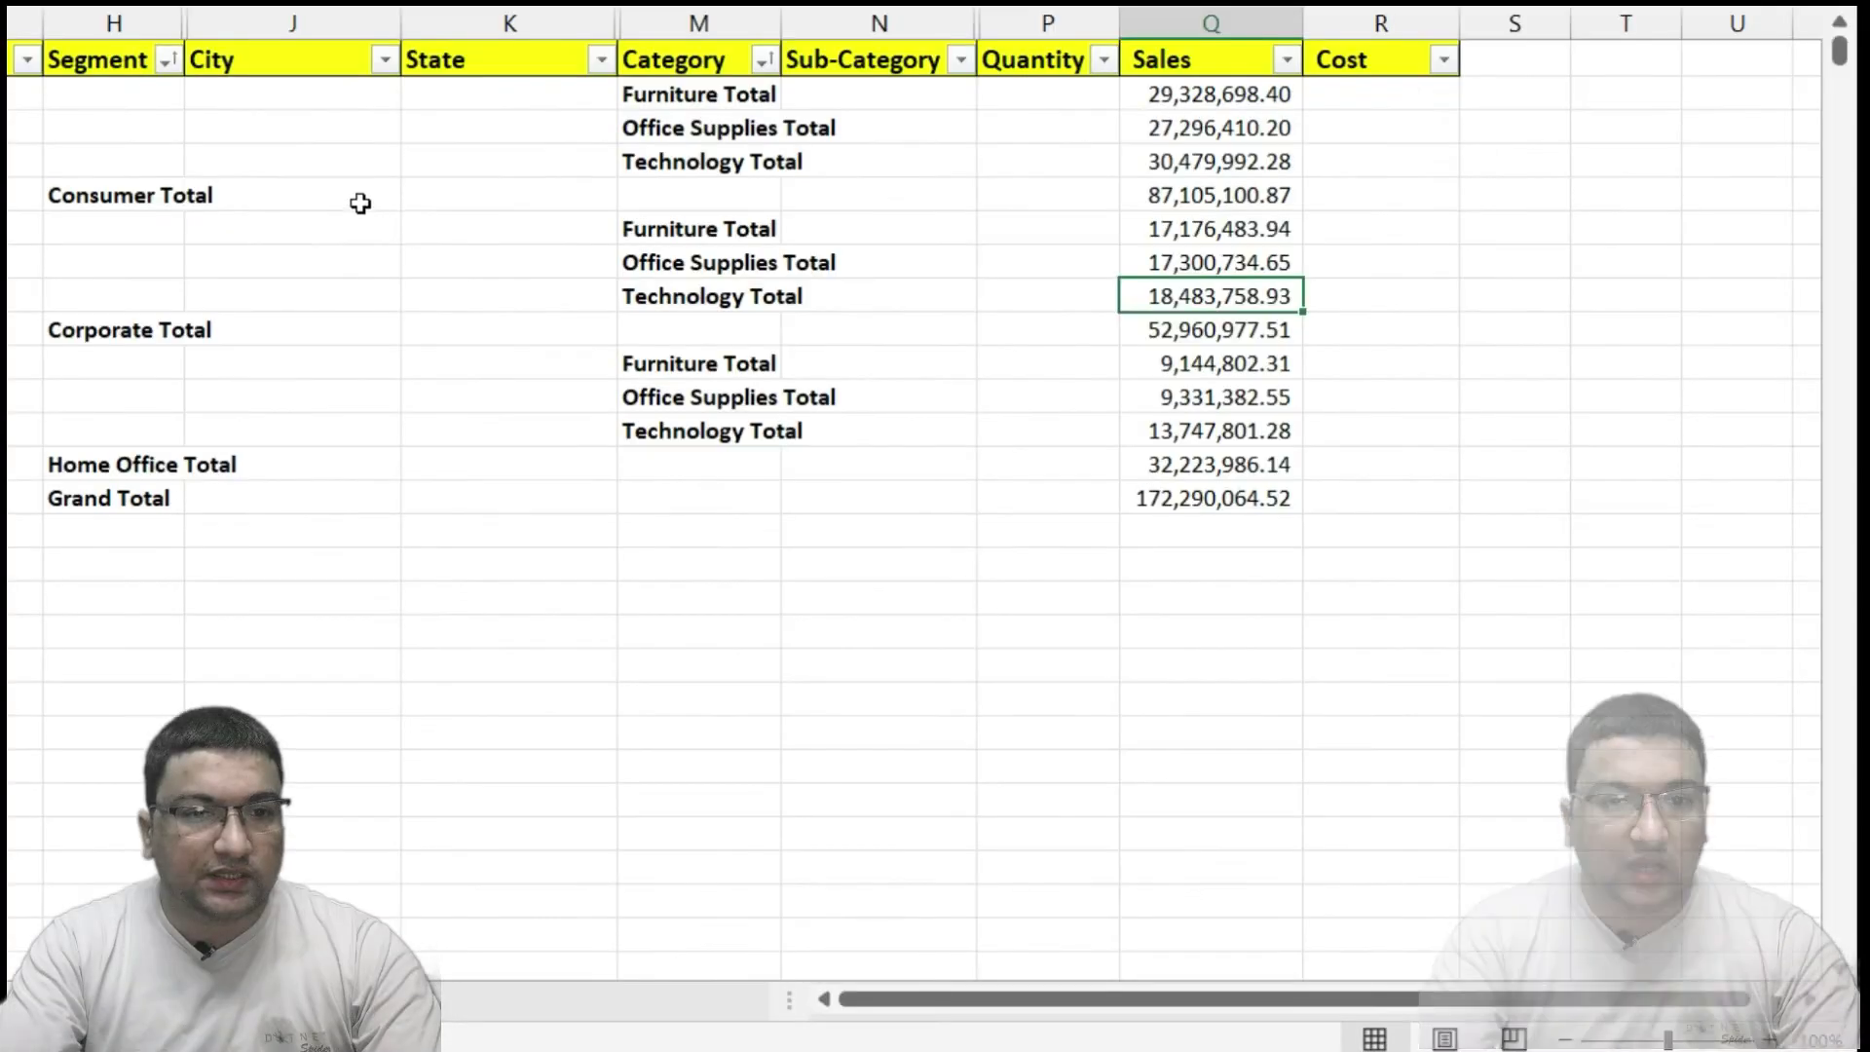
left_click(865, 424)
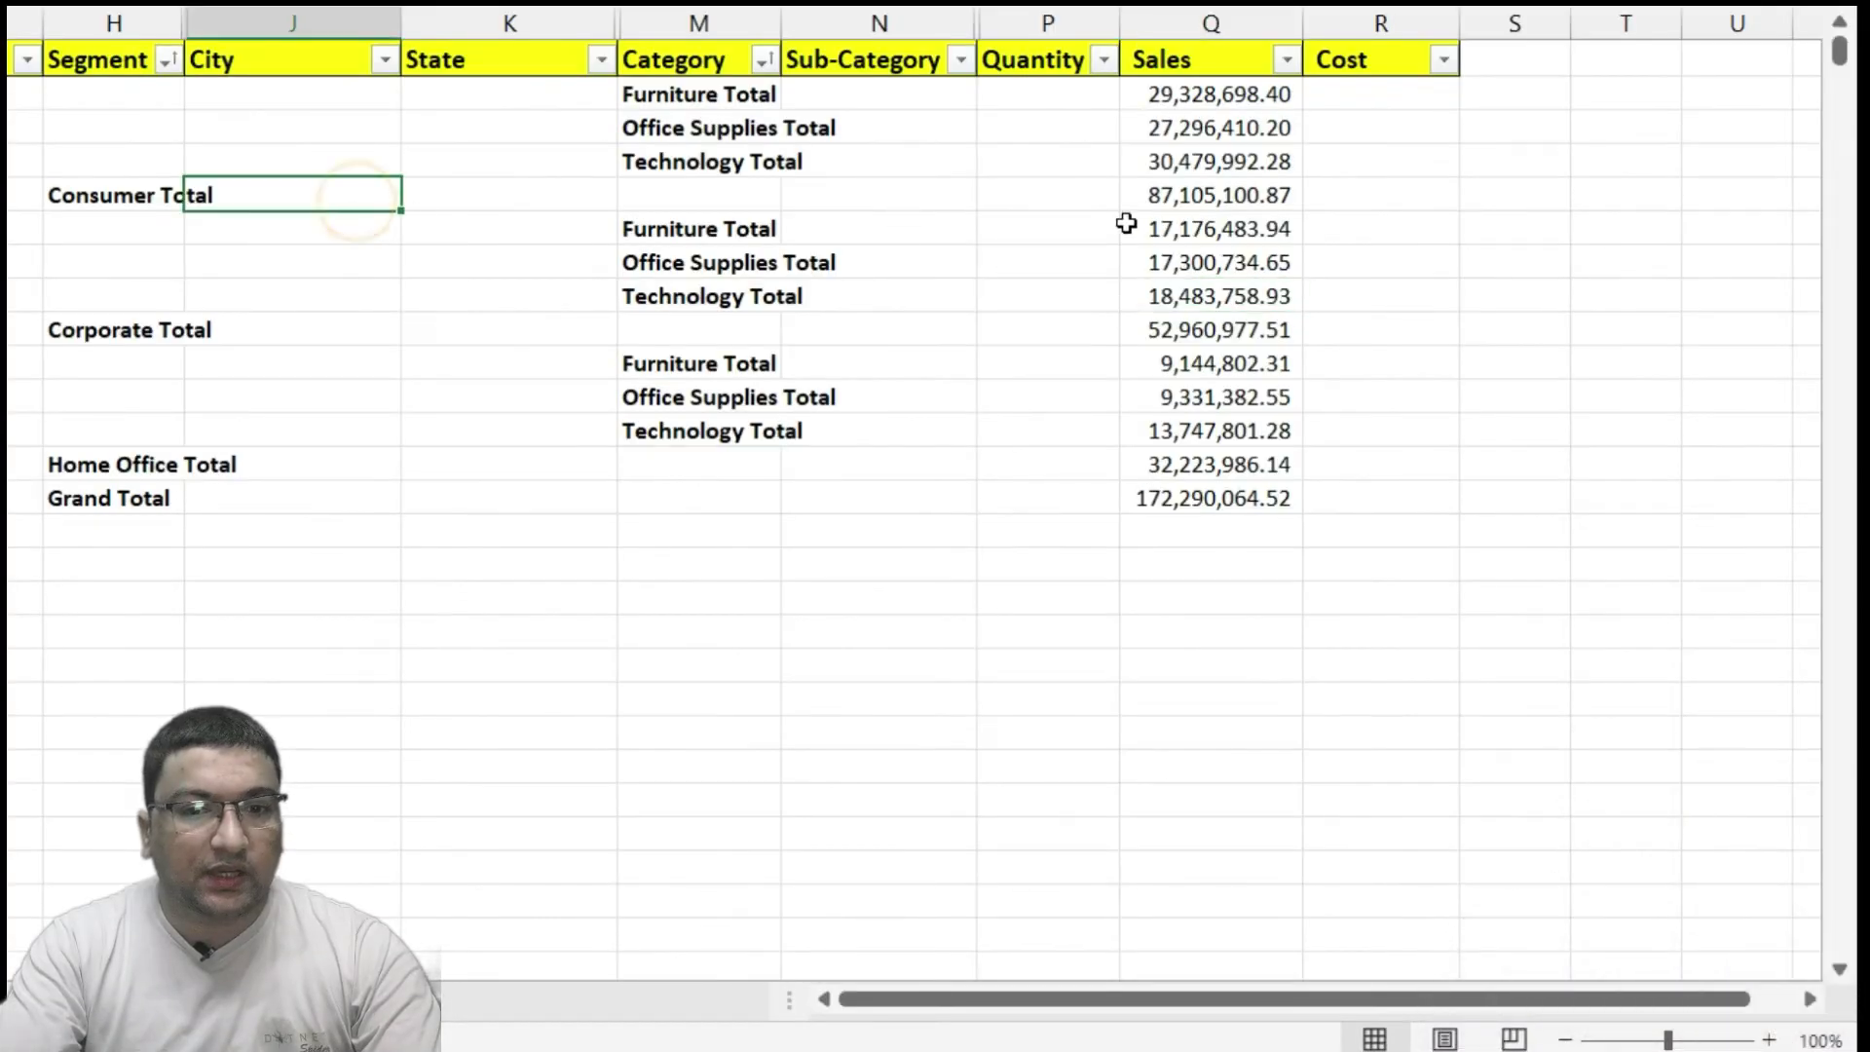
left_click(1149, 195)
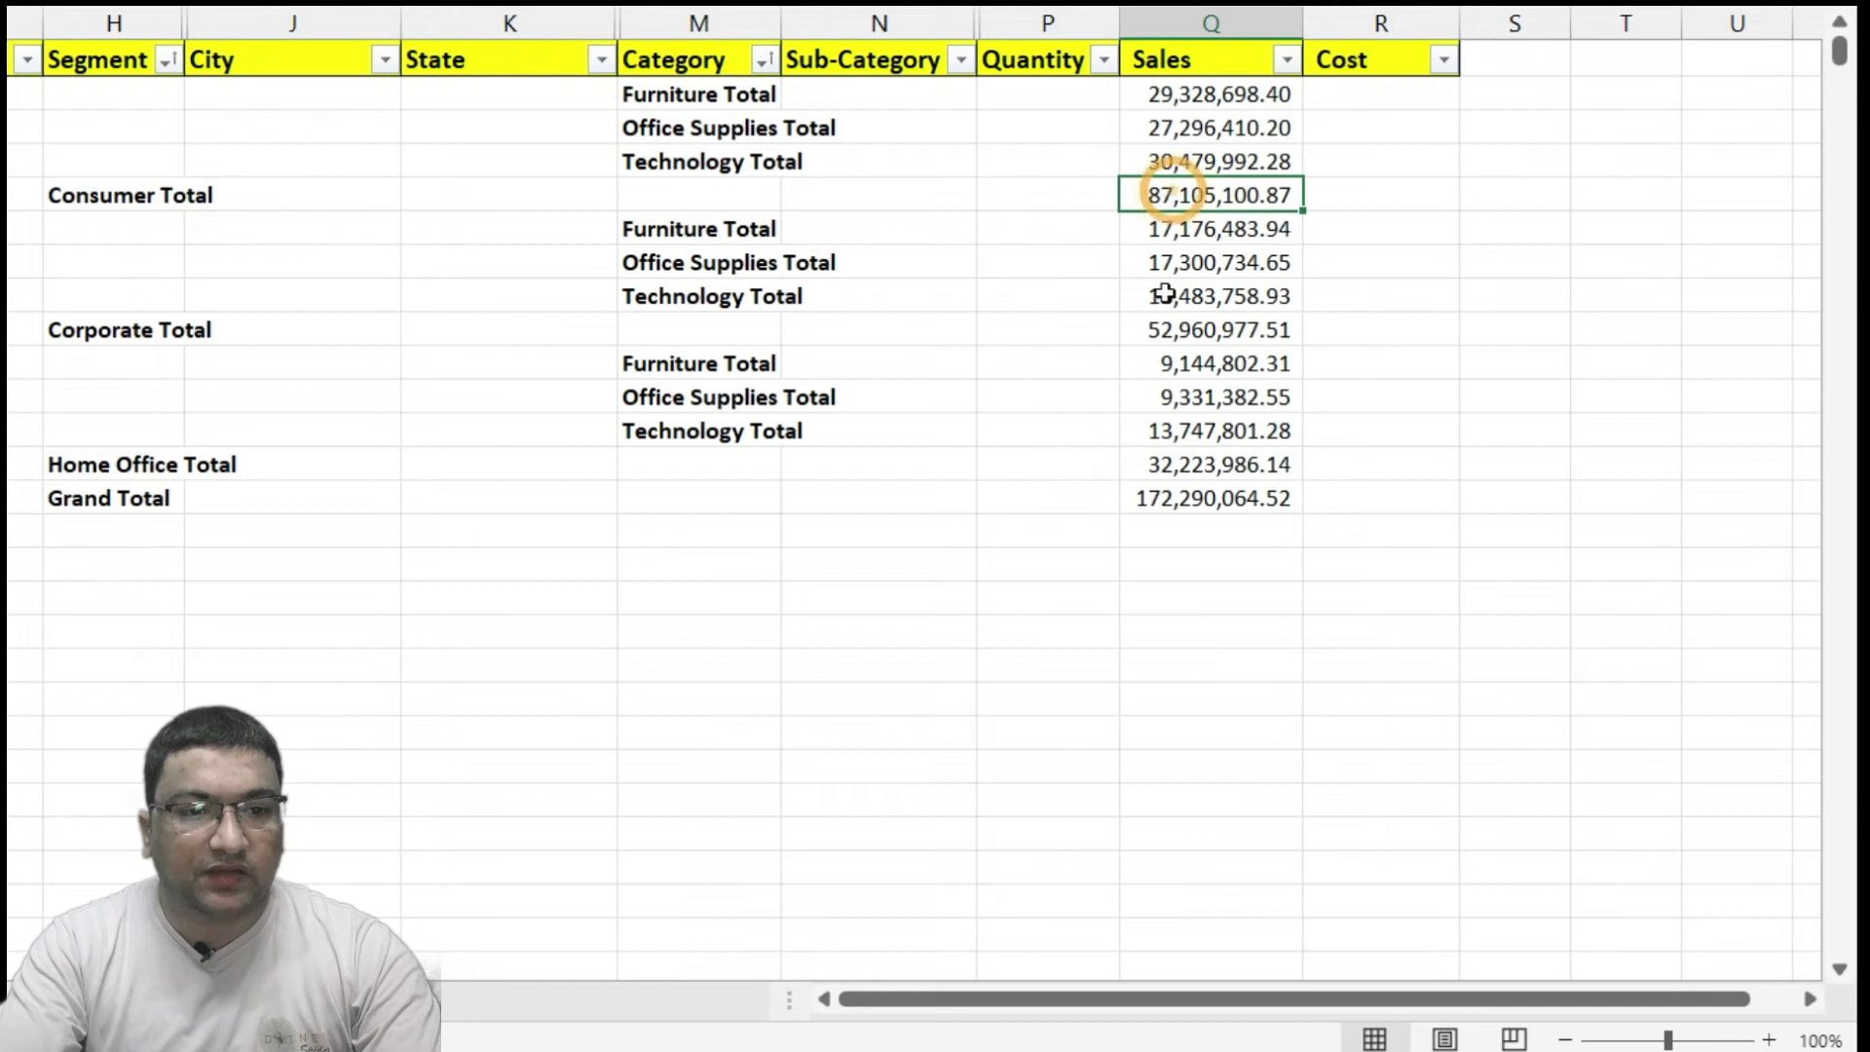
left_click(1188, 330, "ctrl")
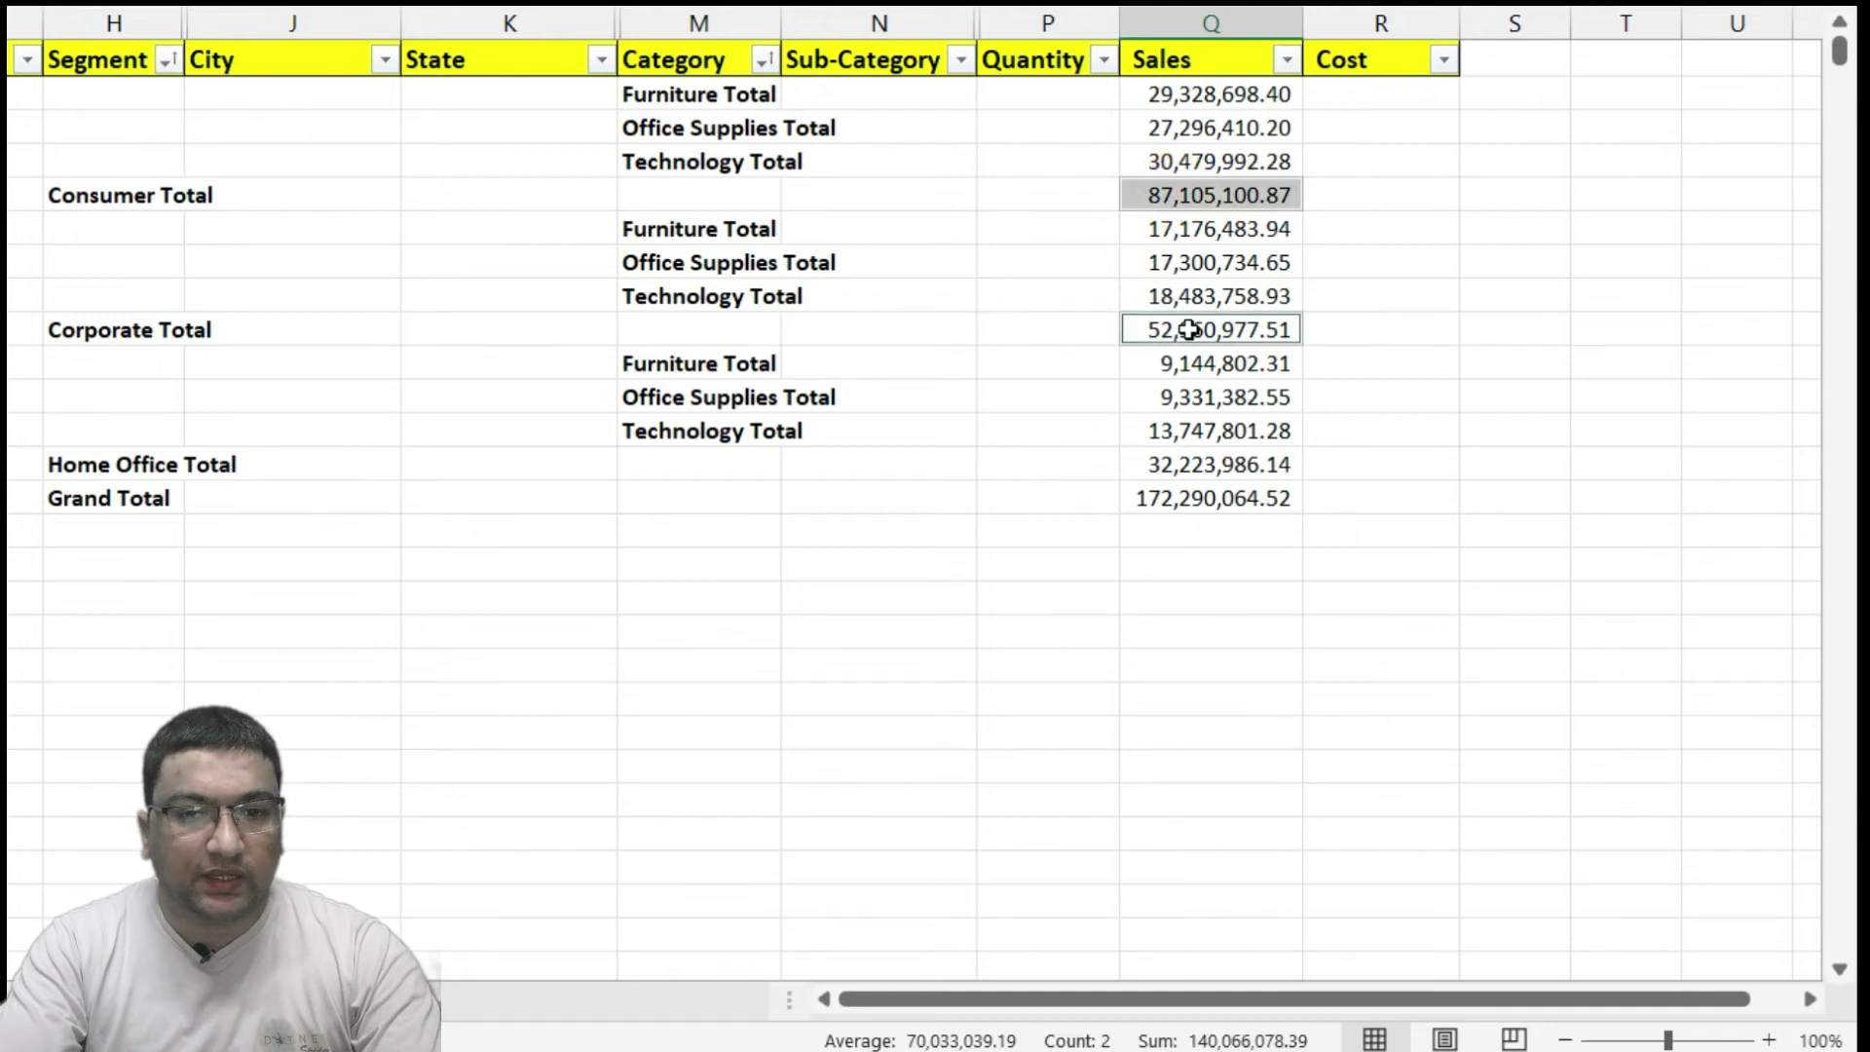
left_click(1189, 460, "ctrl")
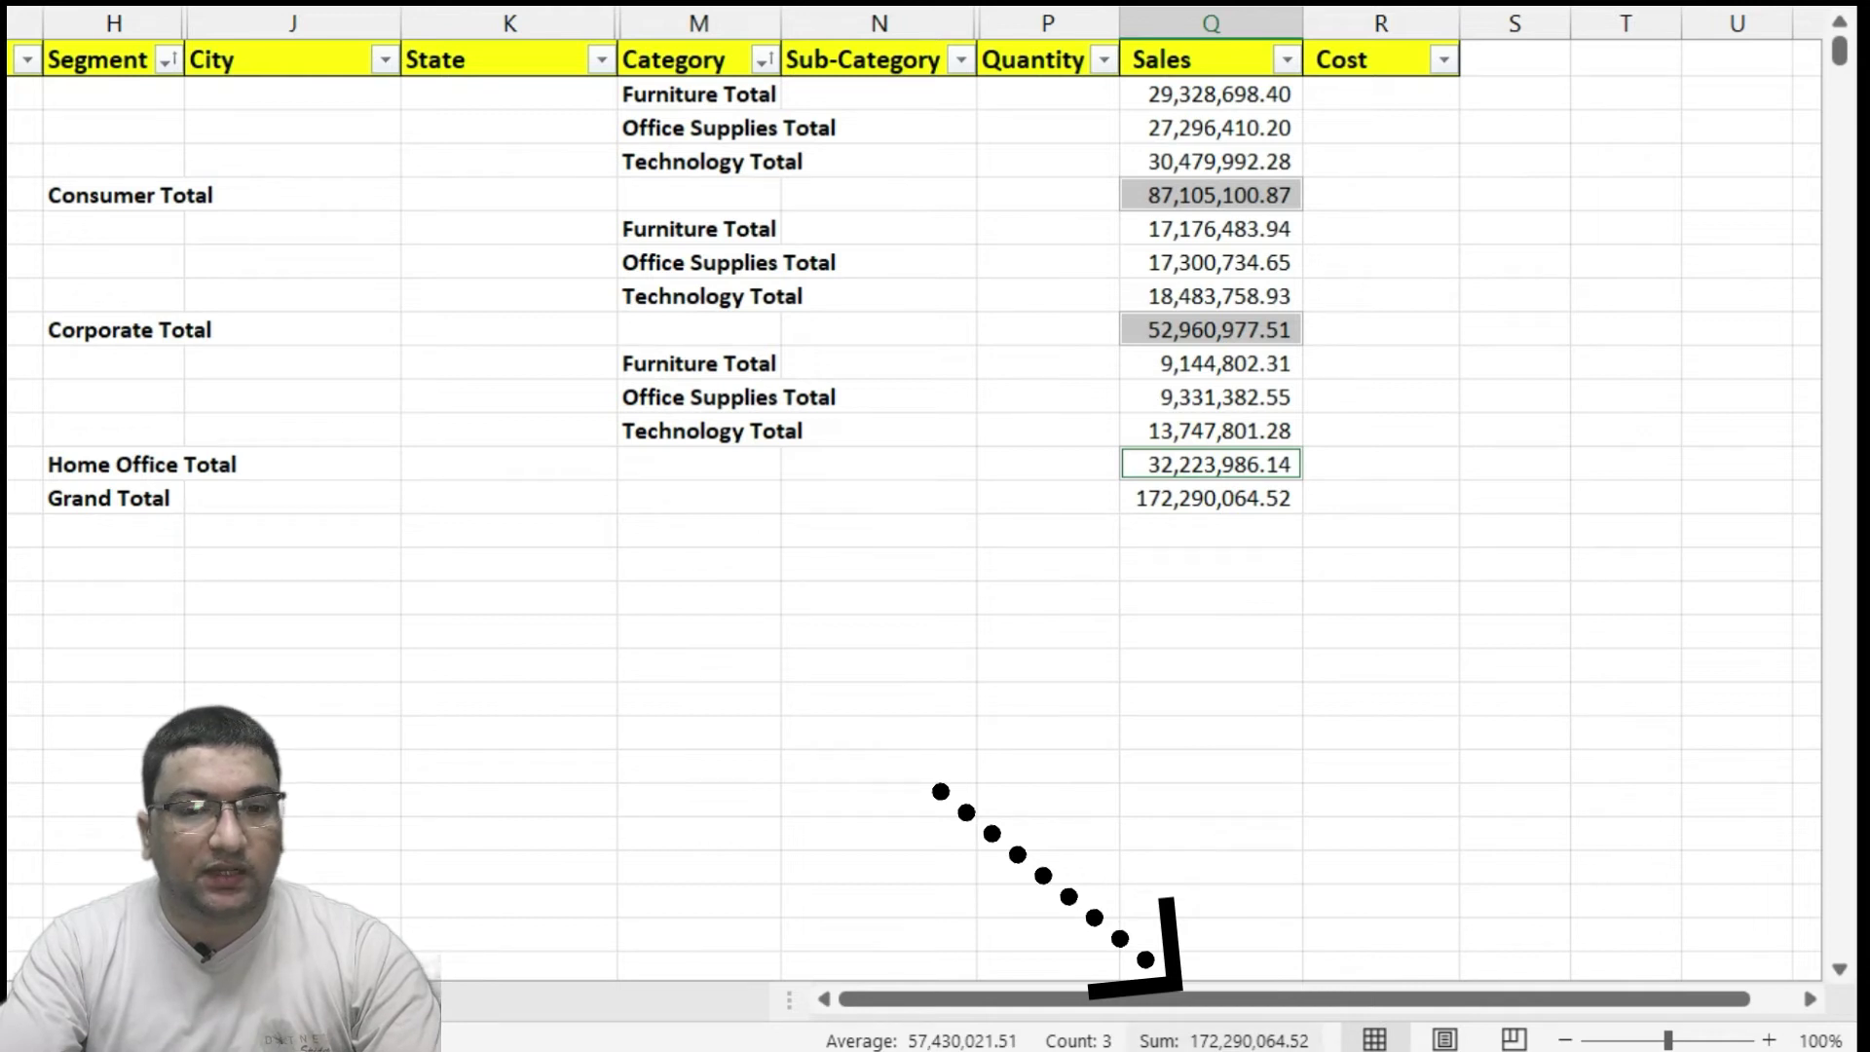
left_click(1204, 368)
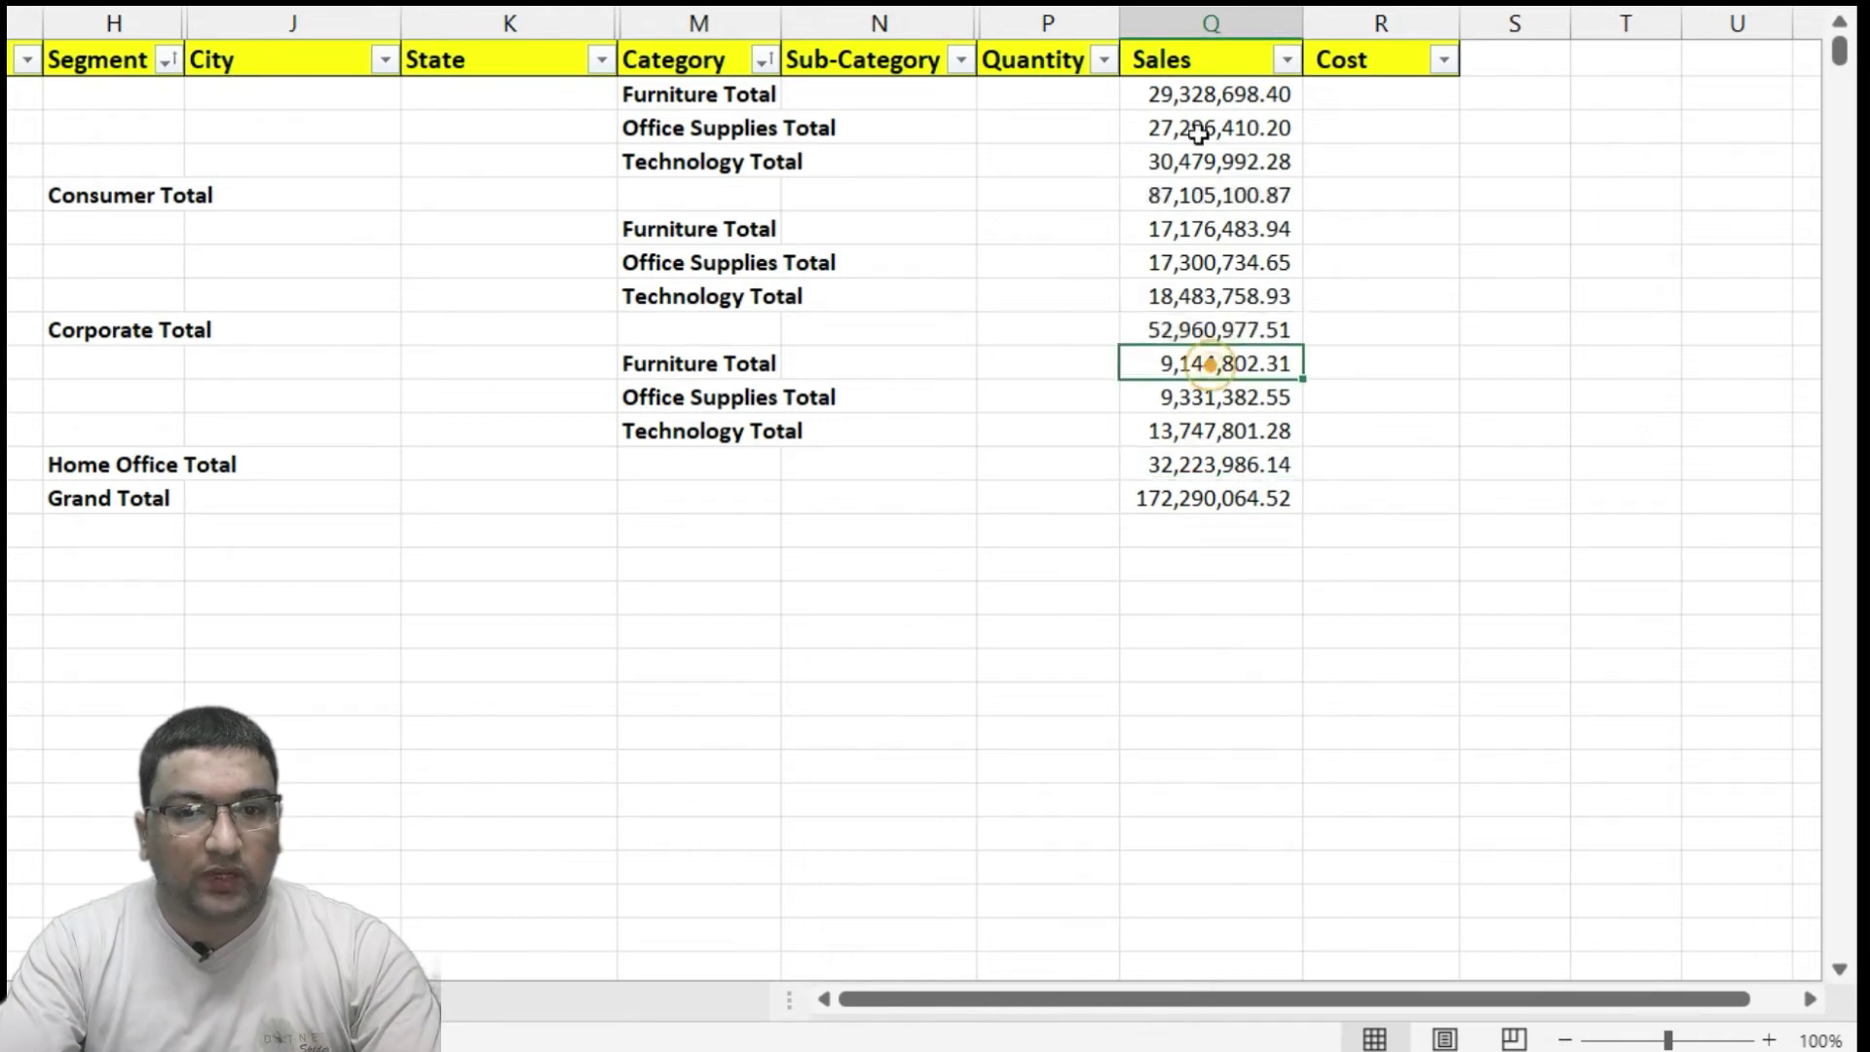
left_click_drag(1198, 85, 1208, 497)
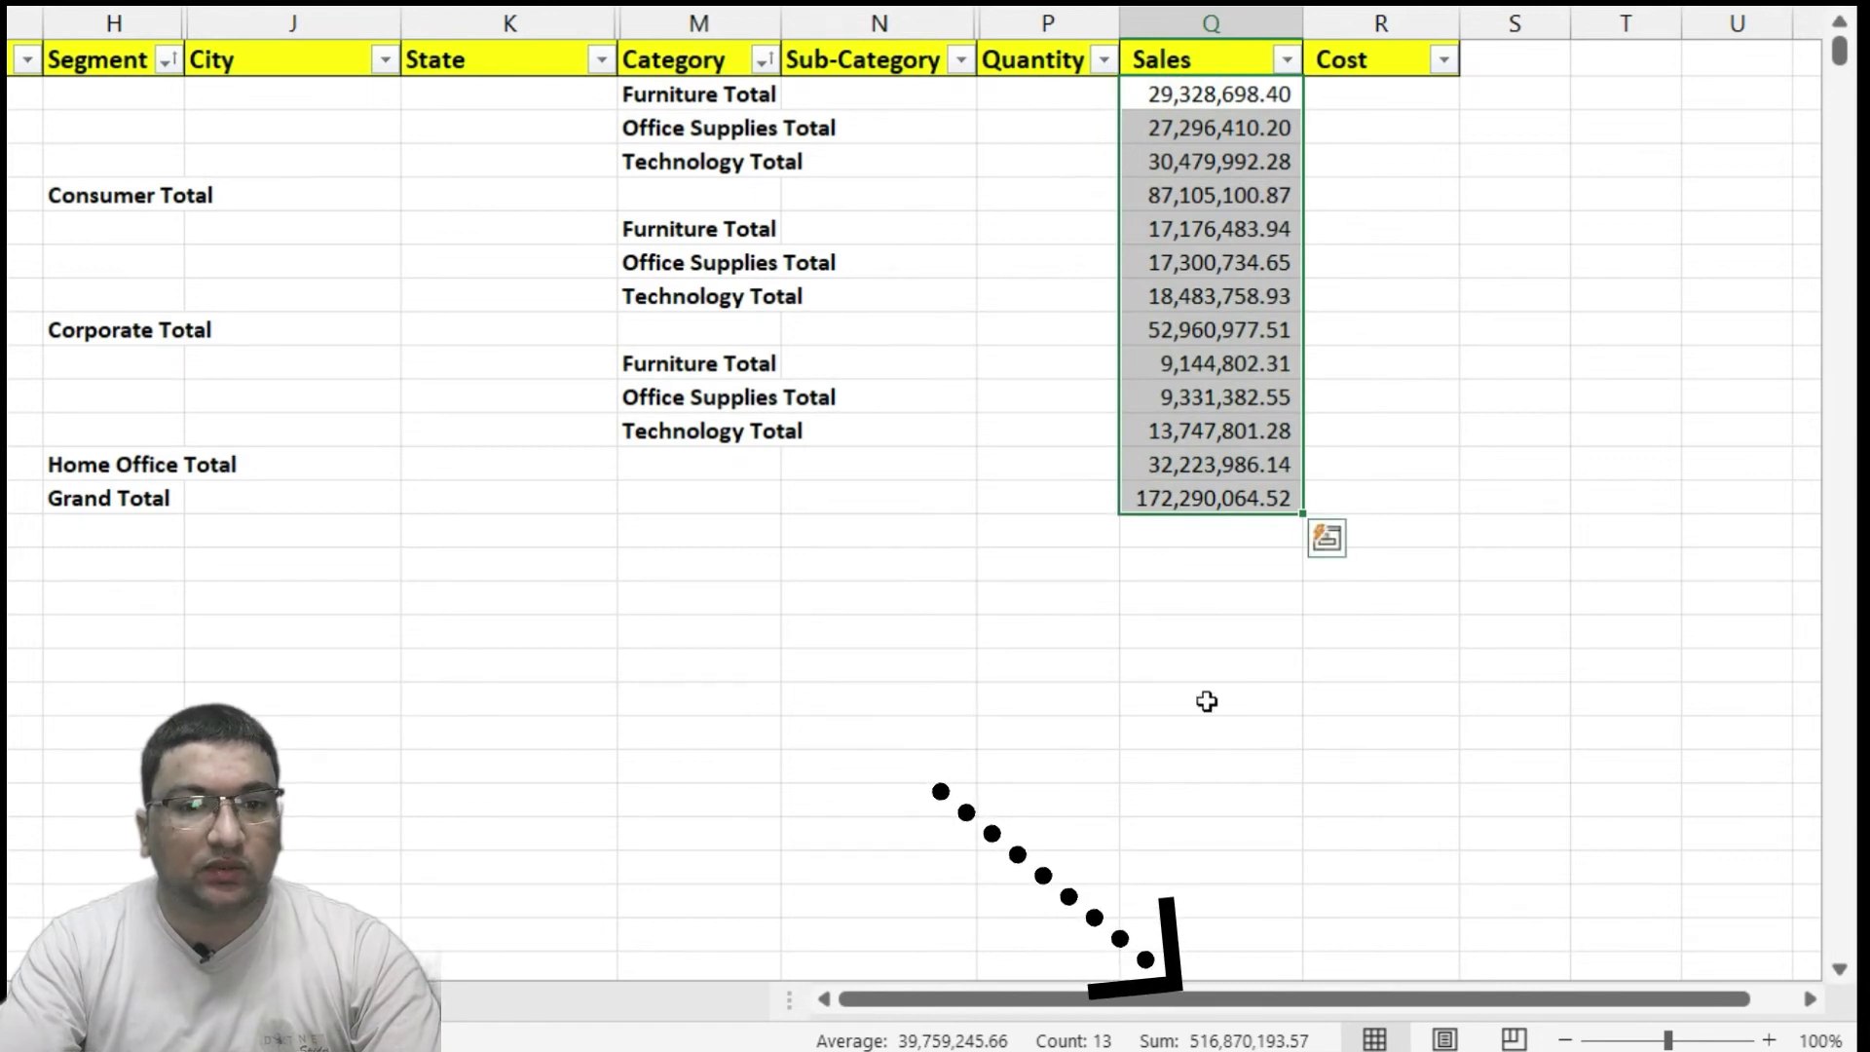
left_click(1211, 364)
left_click(142, 205)
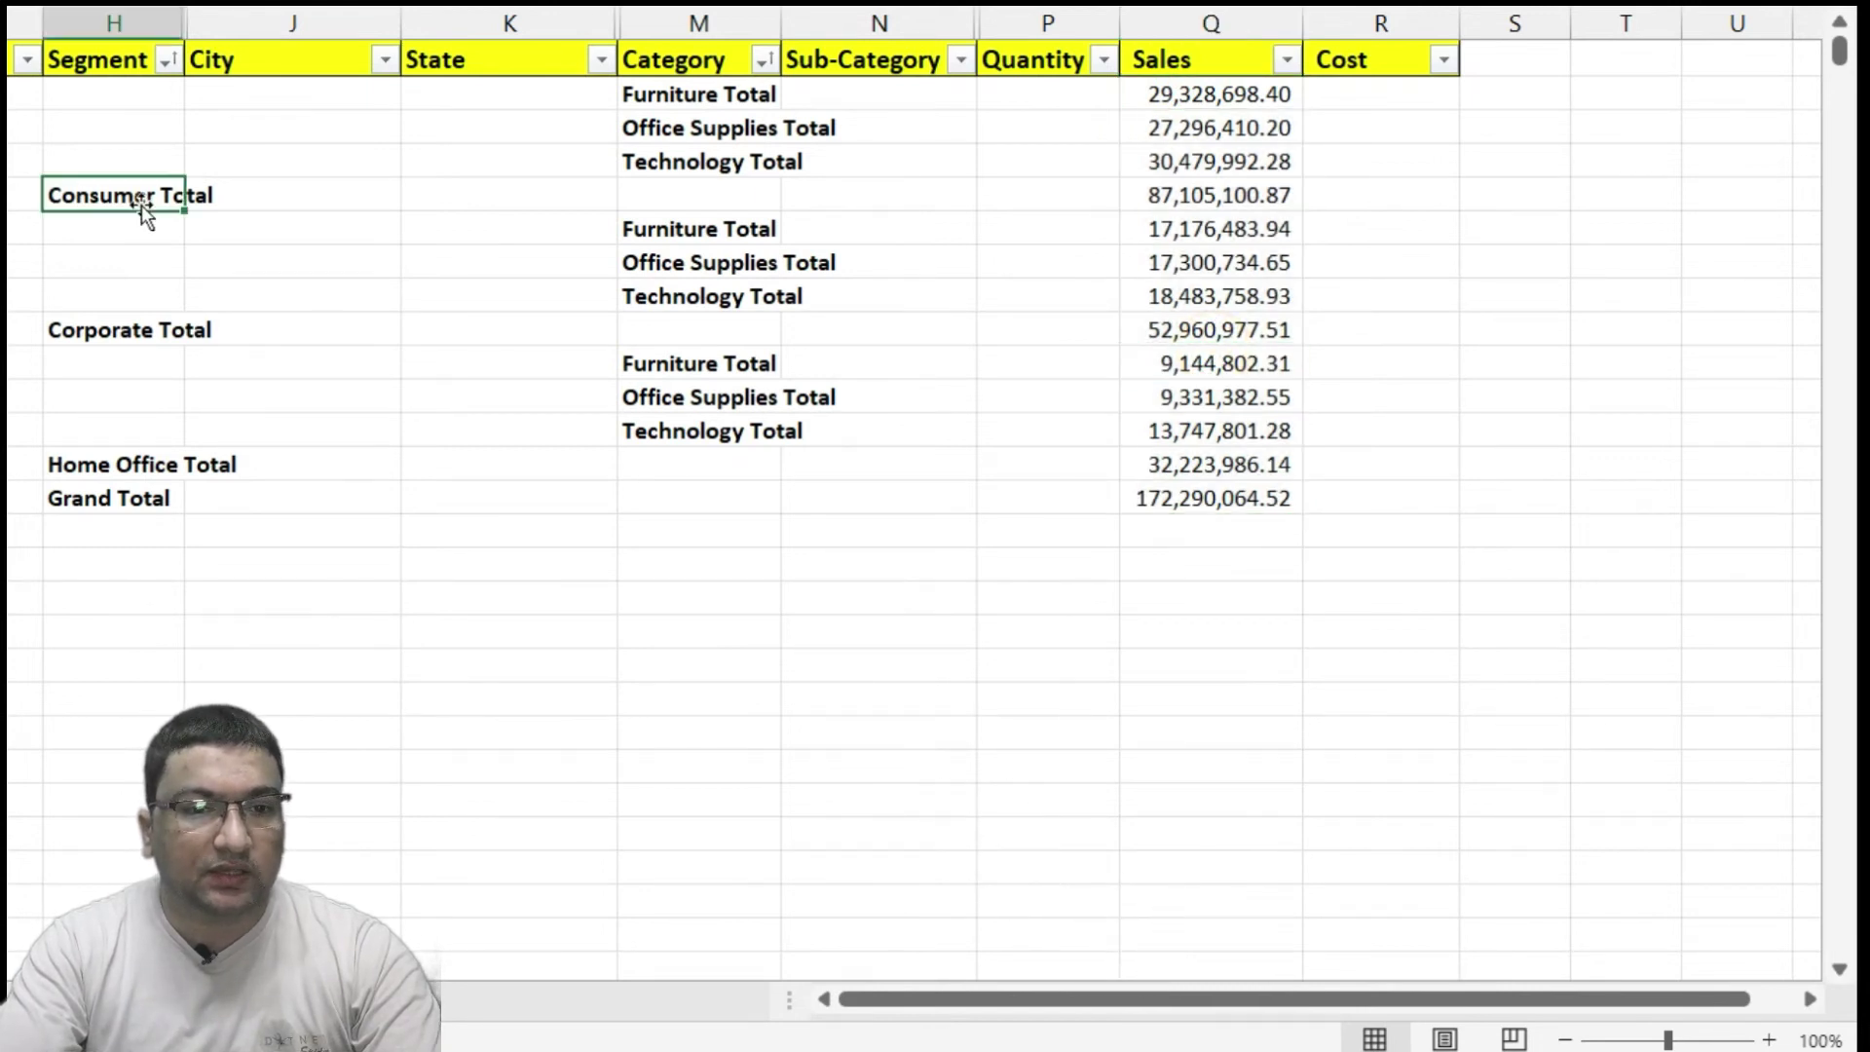
left_click(687, 226)
left_click(1180, 205)
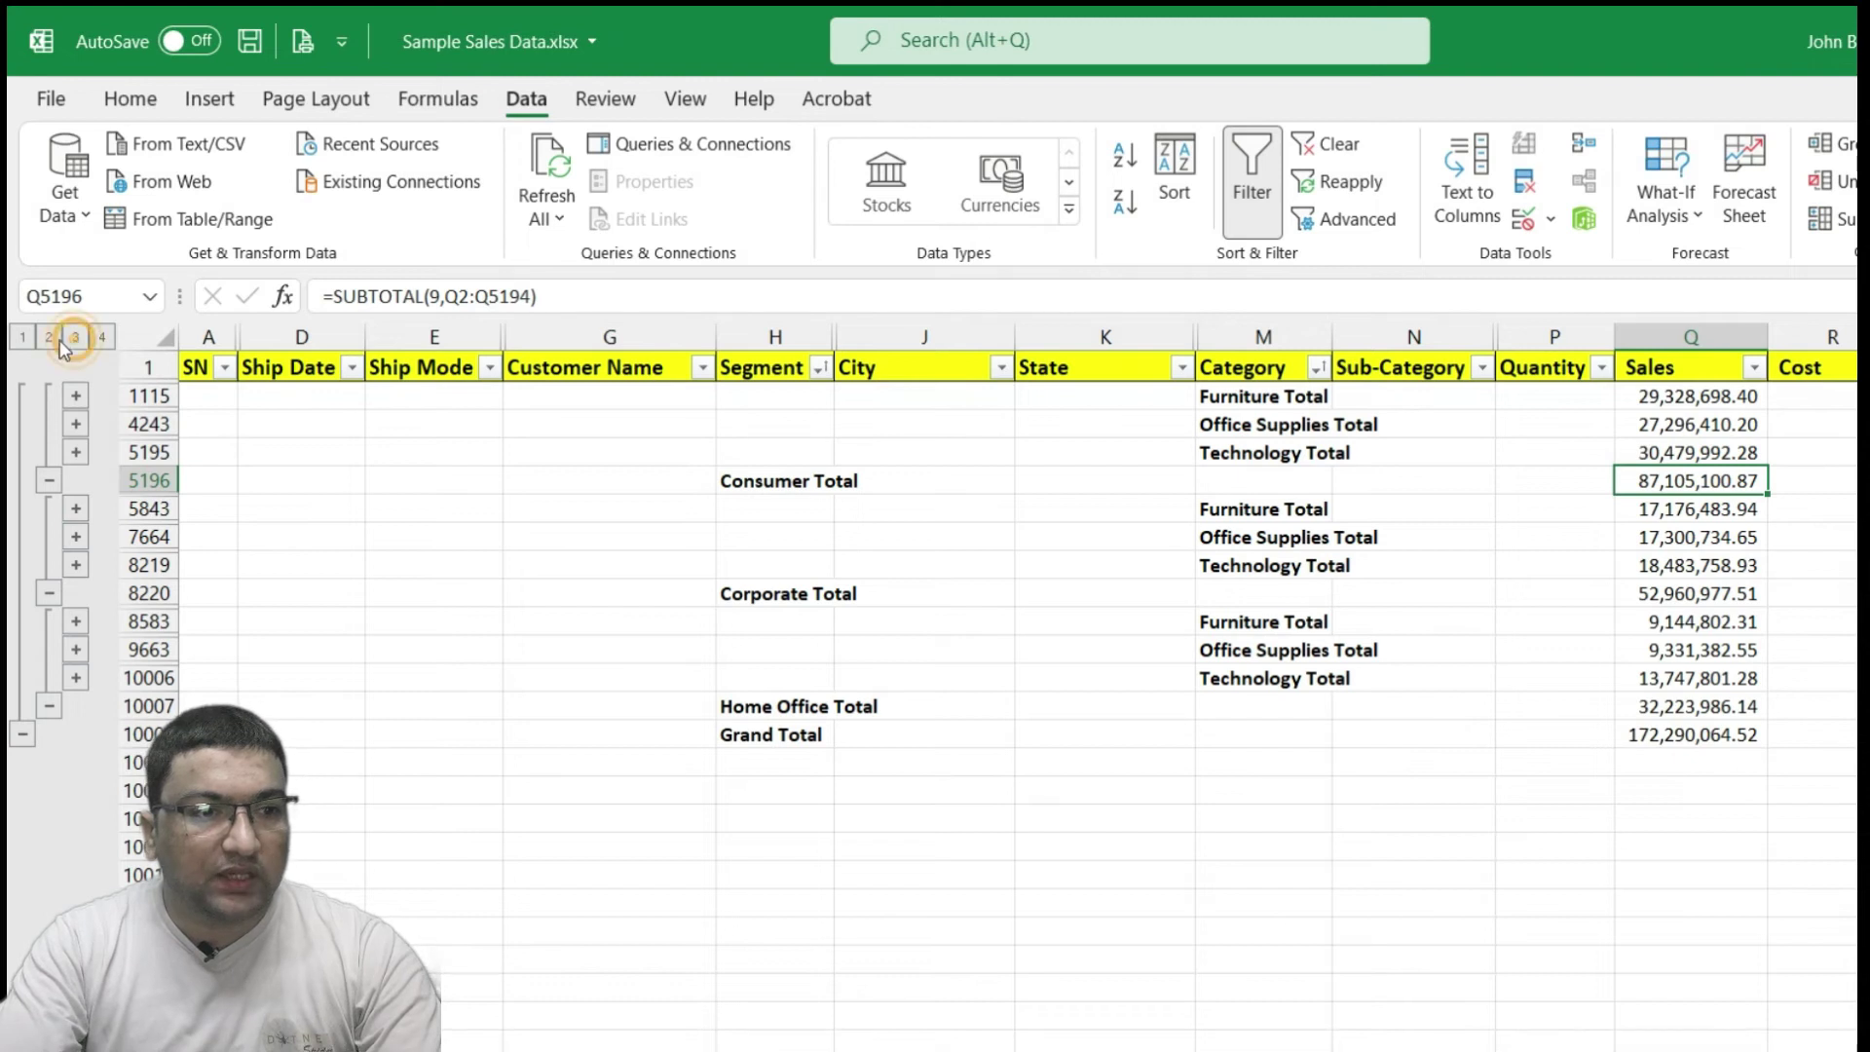
Switch between outline levels 2, 4 and 3 to compare the total views
left_click(46, 337)
left_click(100, 337)
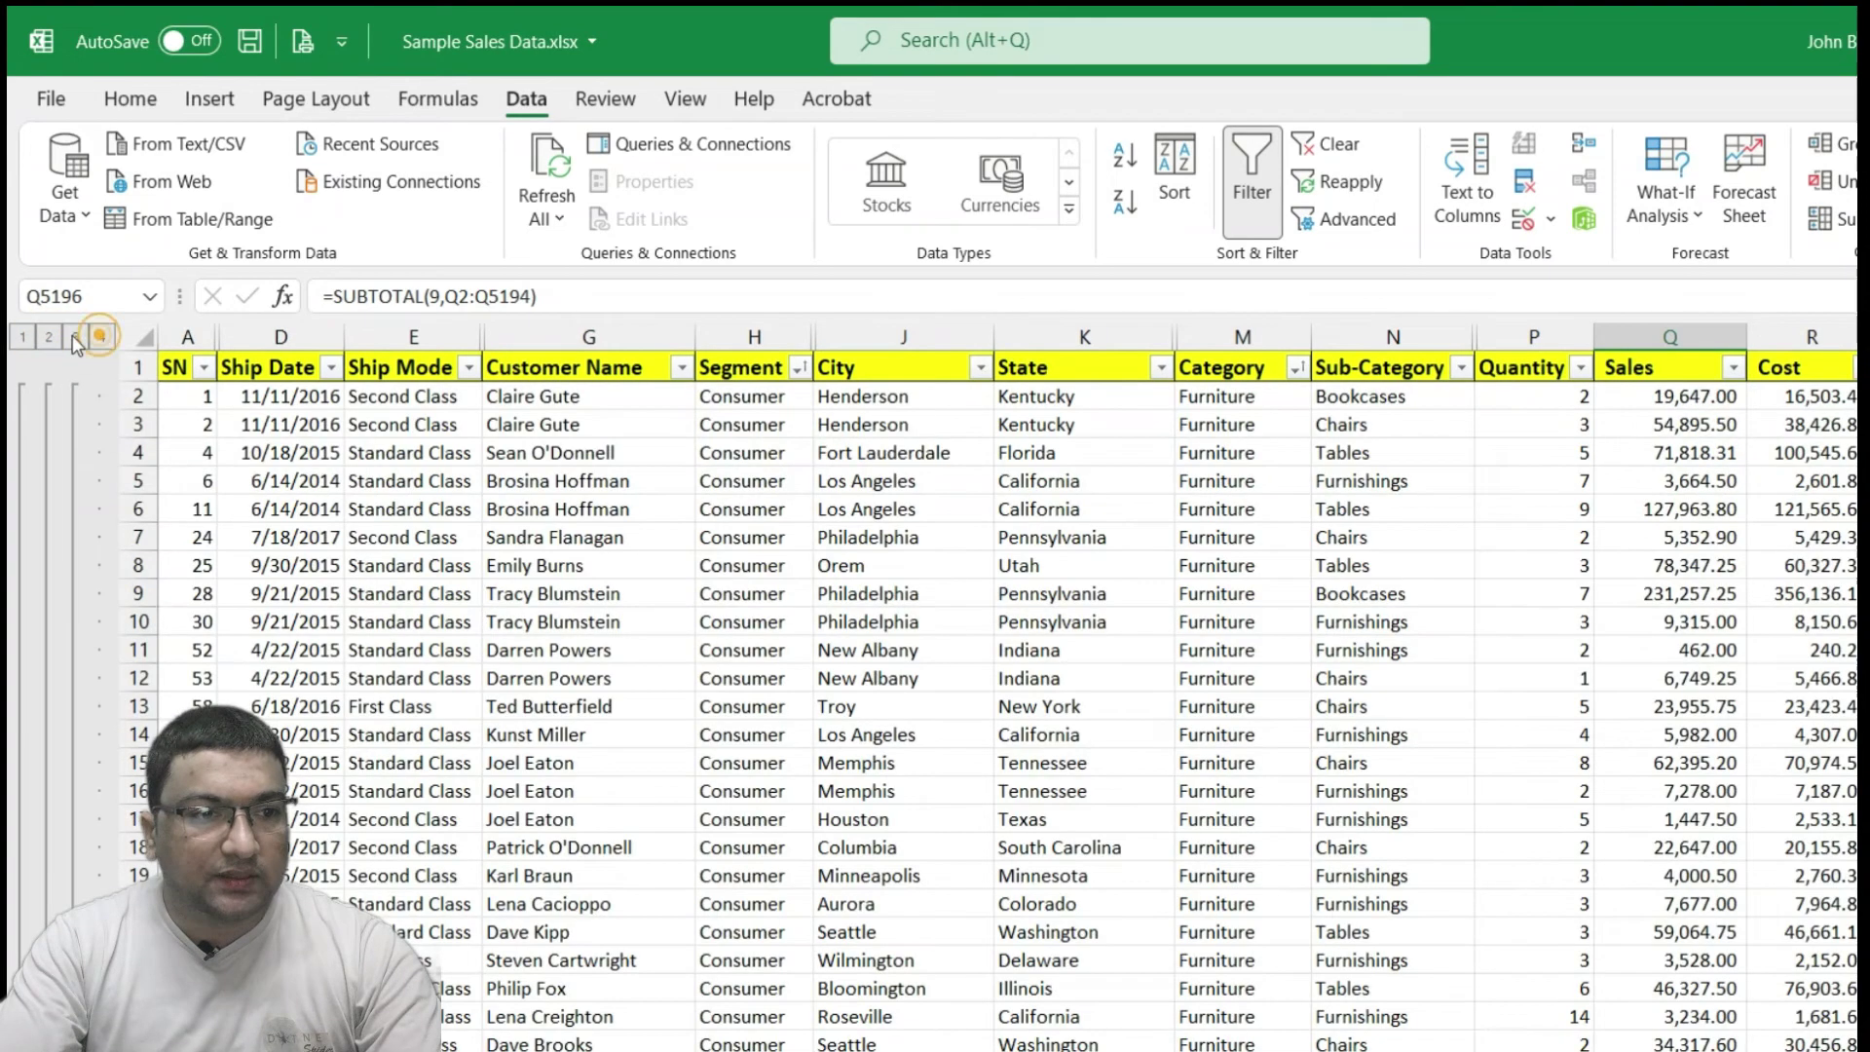
left_click(75, 337)
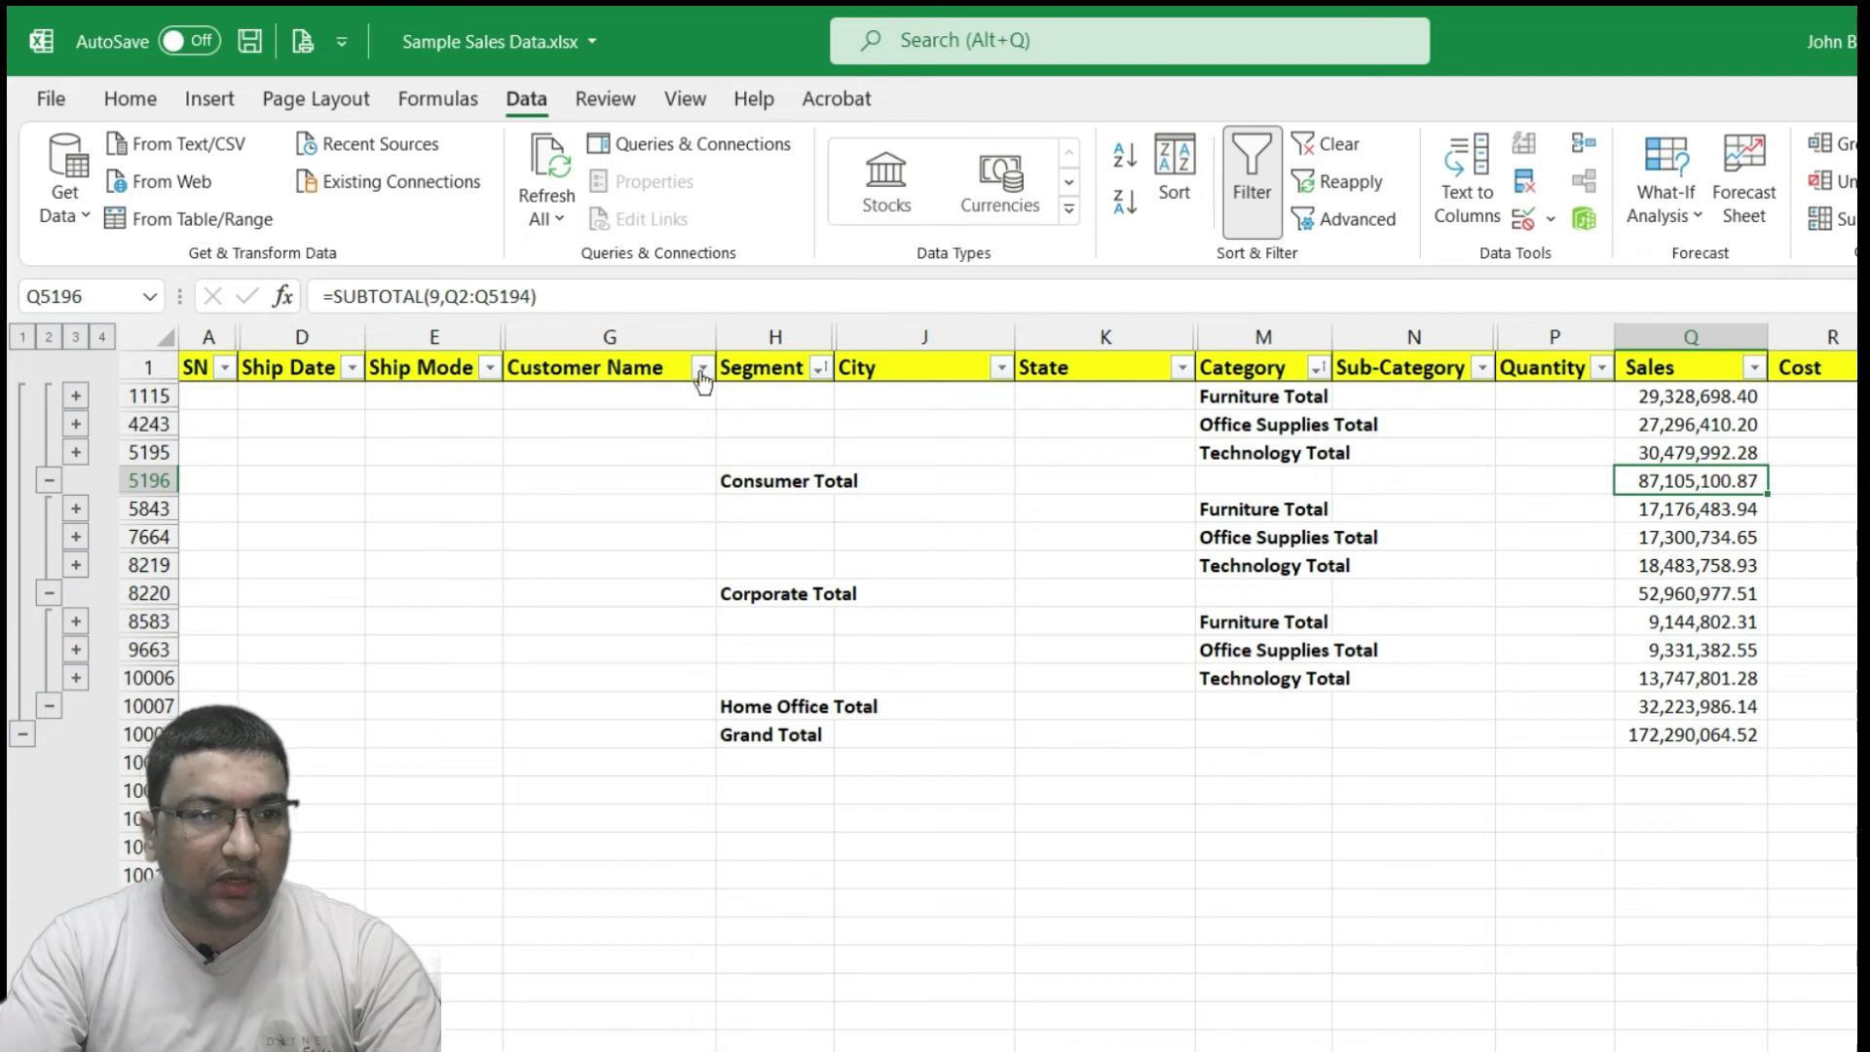
Inspect the Consumer and Category Total SUBTOTAL(9) formulas, including Technology's Q4244:Q5194 range
left_click(326, 296)
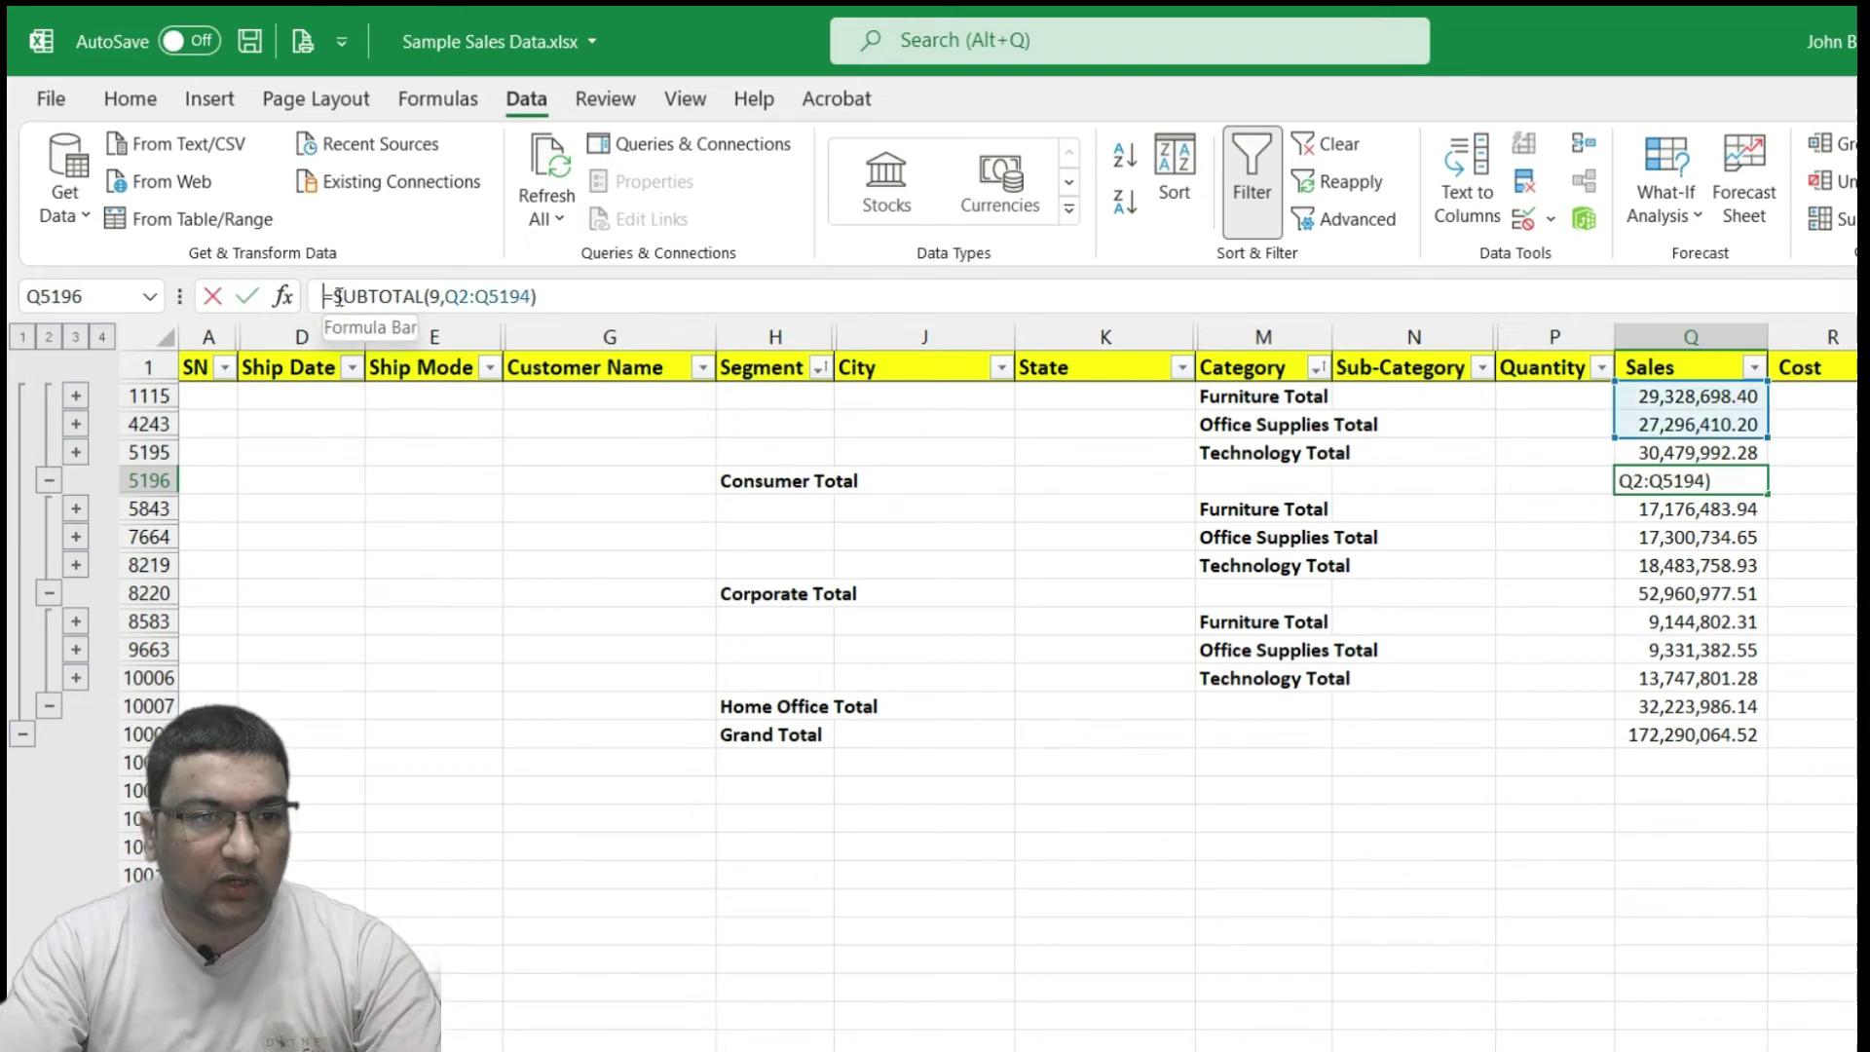
left_click(633, 298)
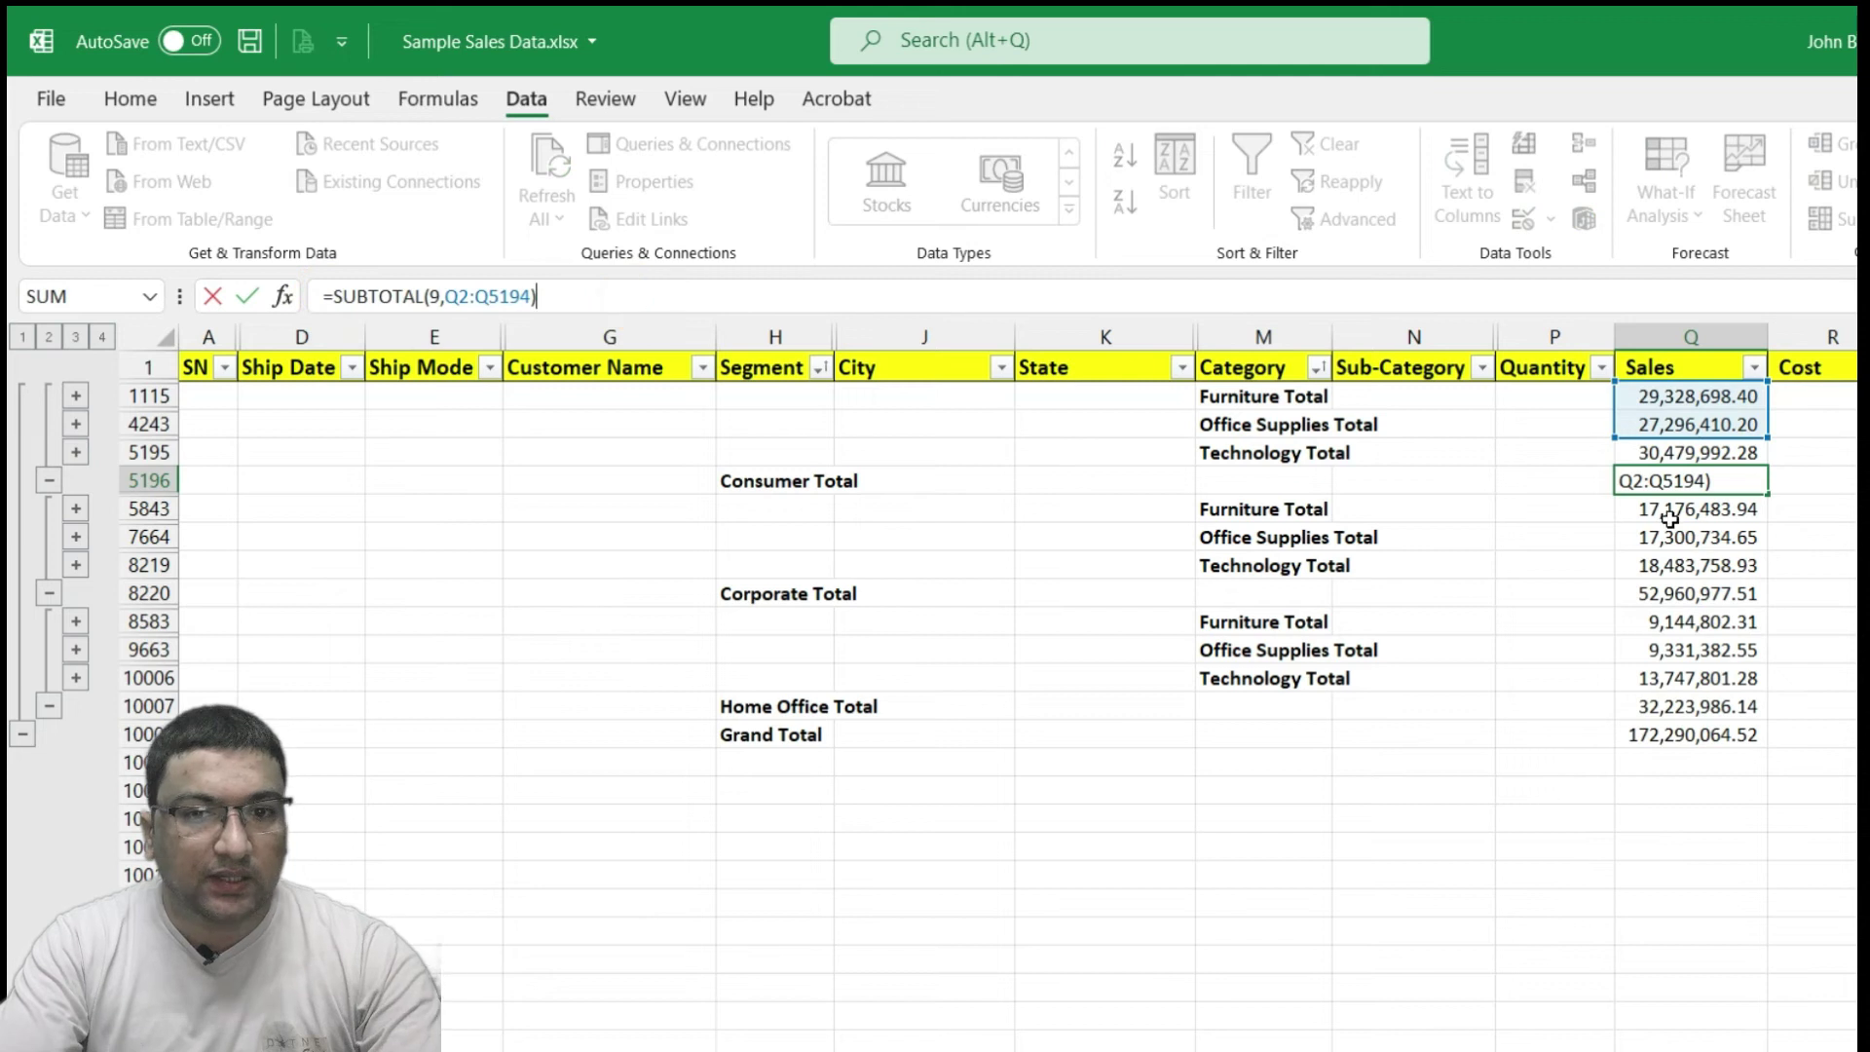
key("ctrl+Return")
left_click(1682, 396)
left_click(1682, 423)
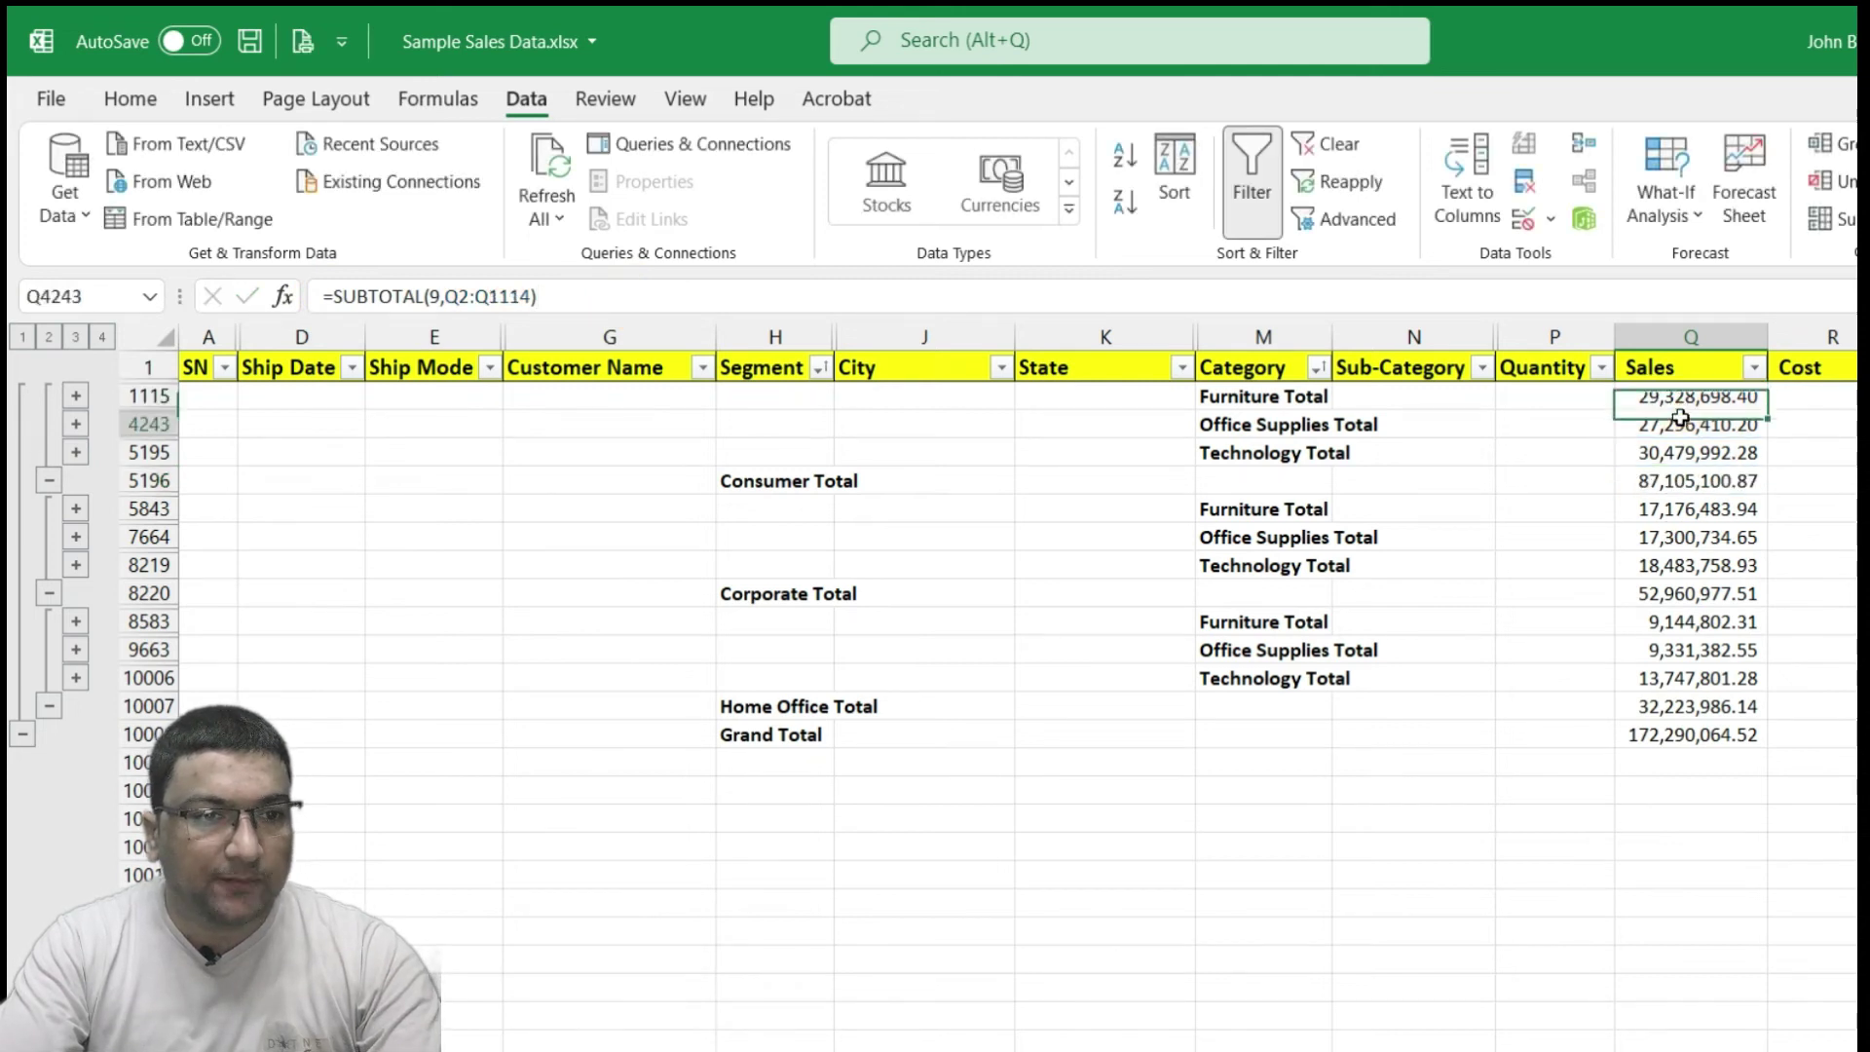
left_click(1681, 452)
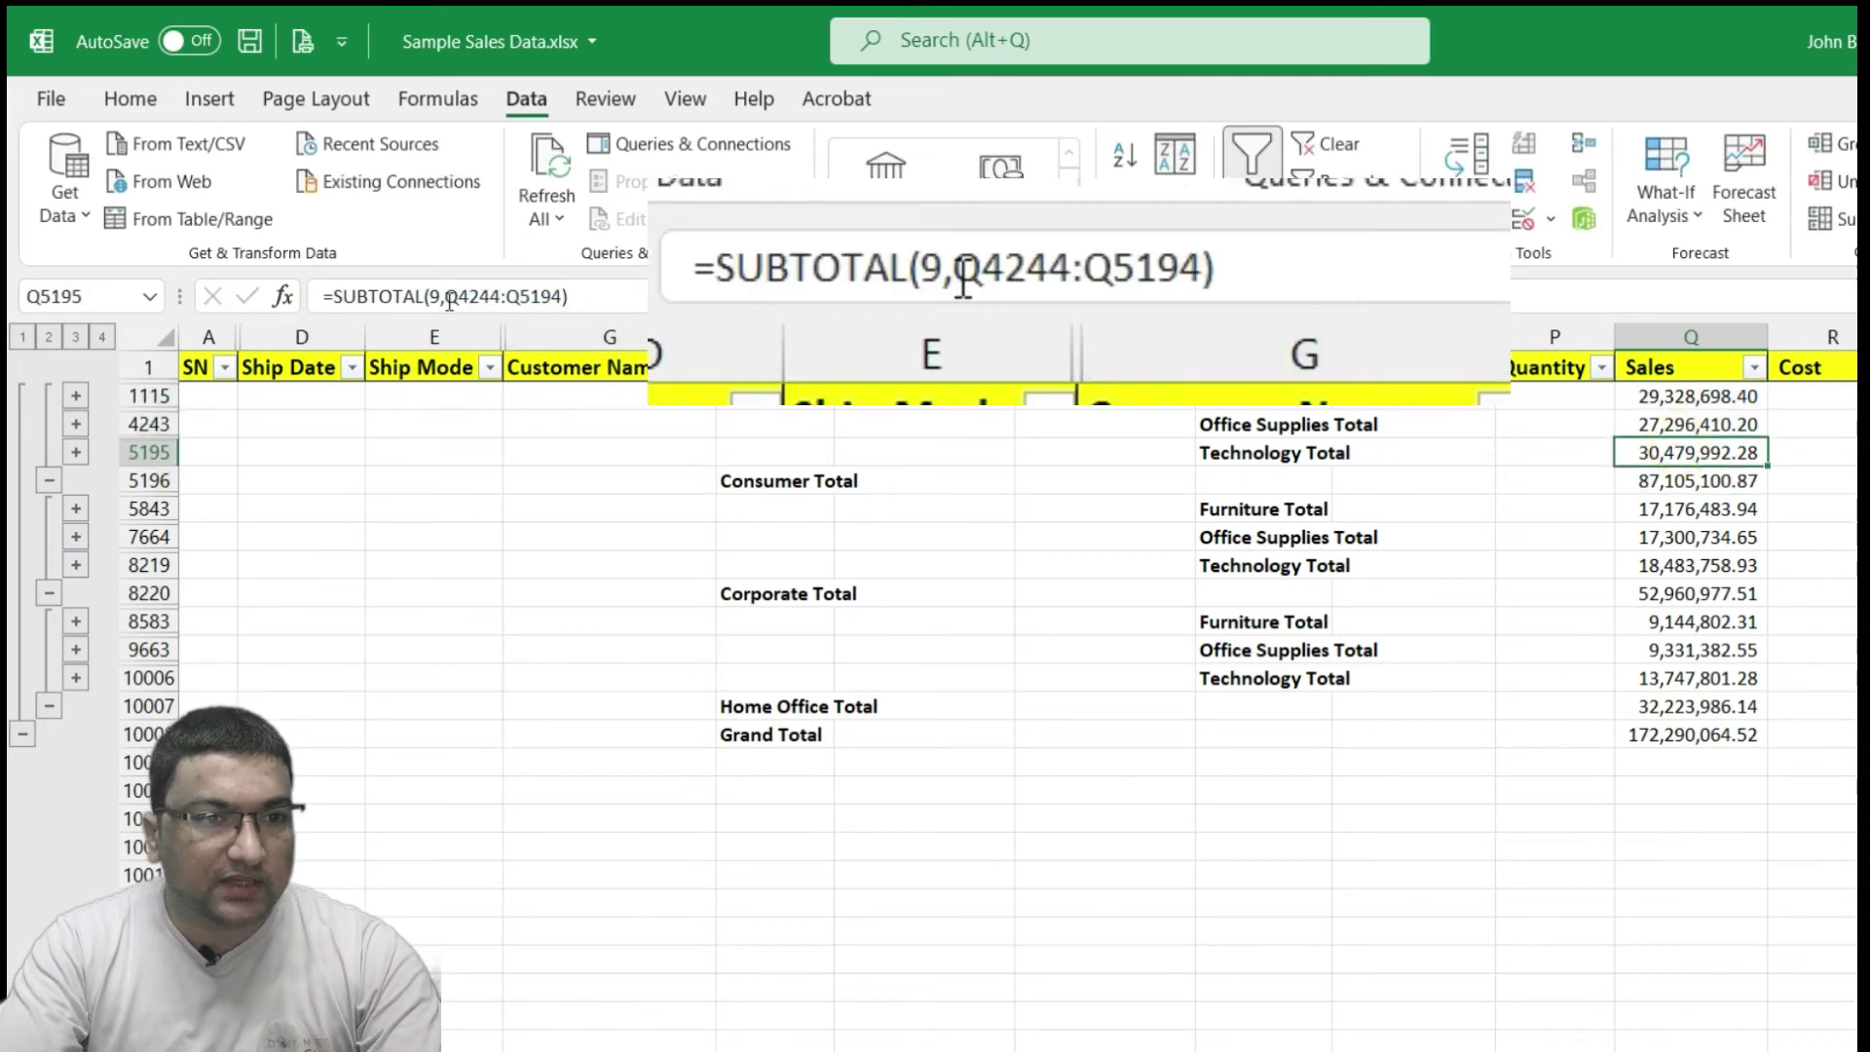
left_click_drag(448, 296, 563, 296)
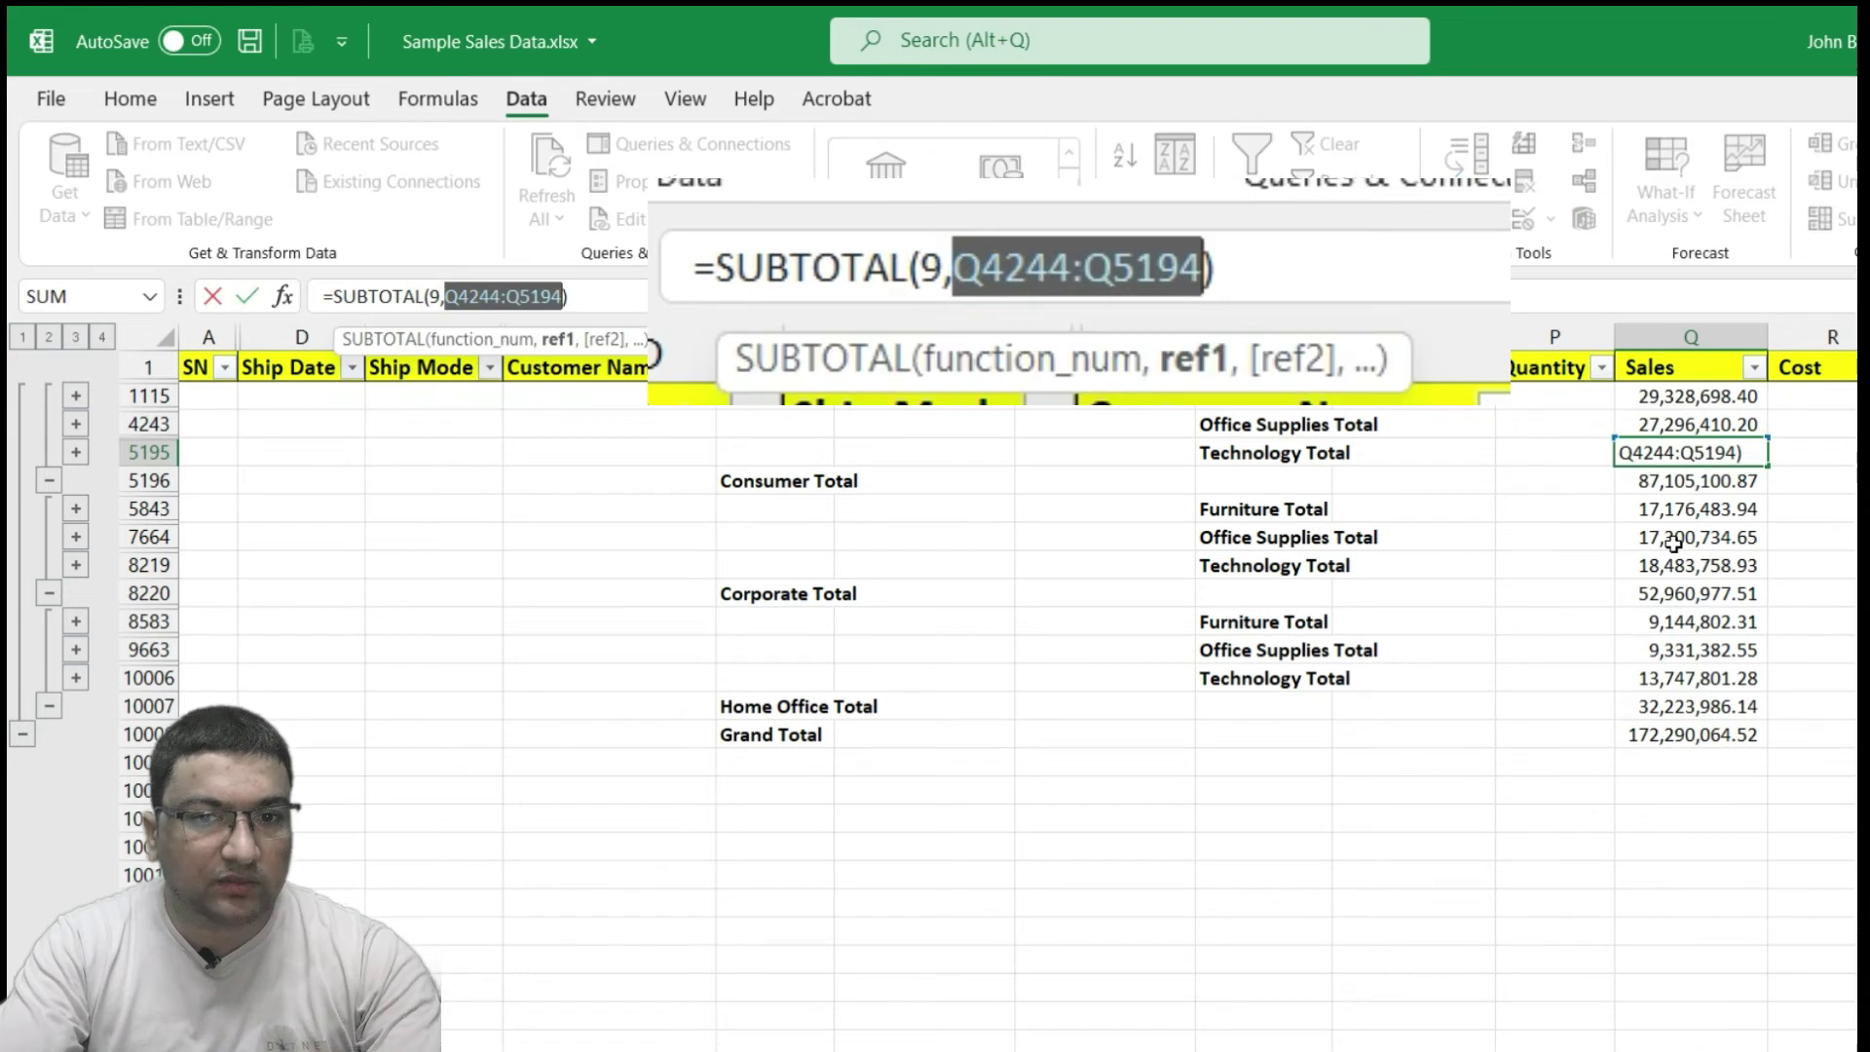
double_click(434, 296)
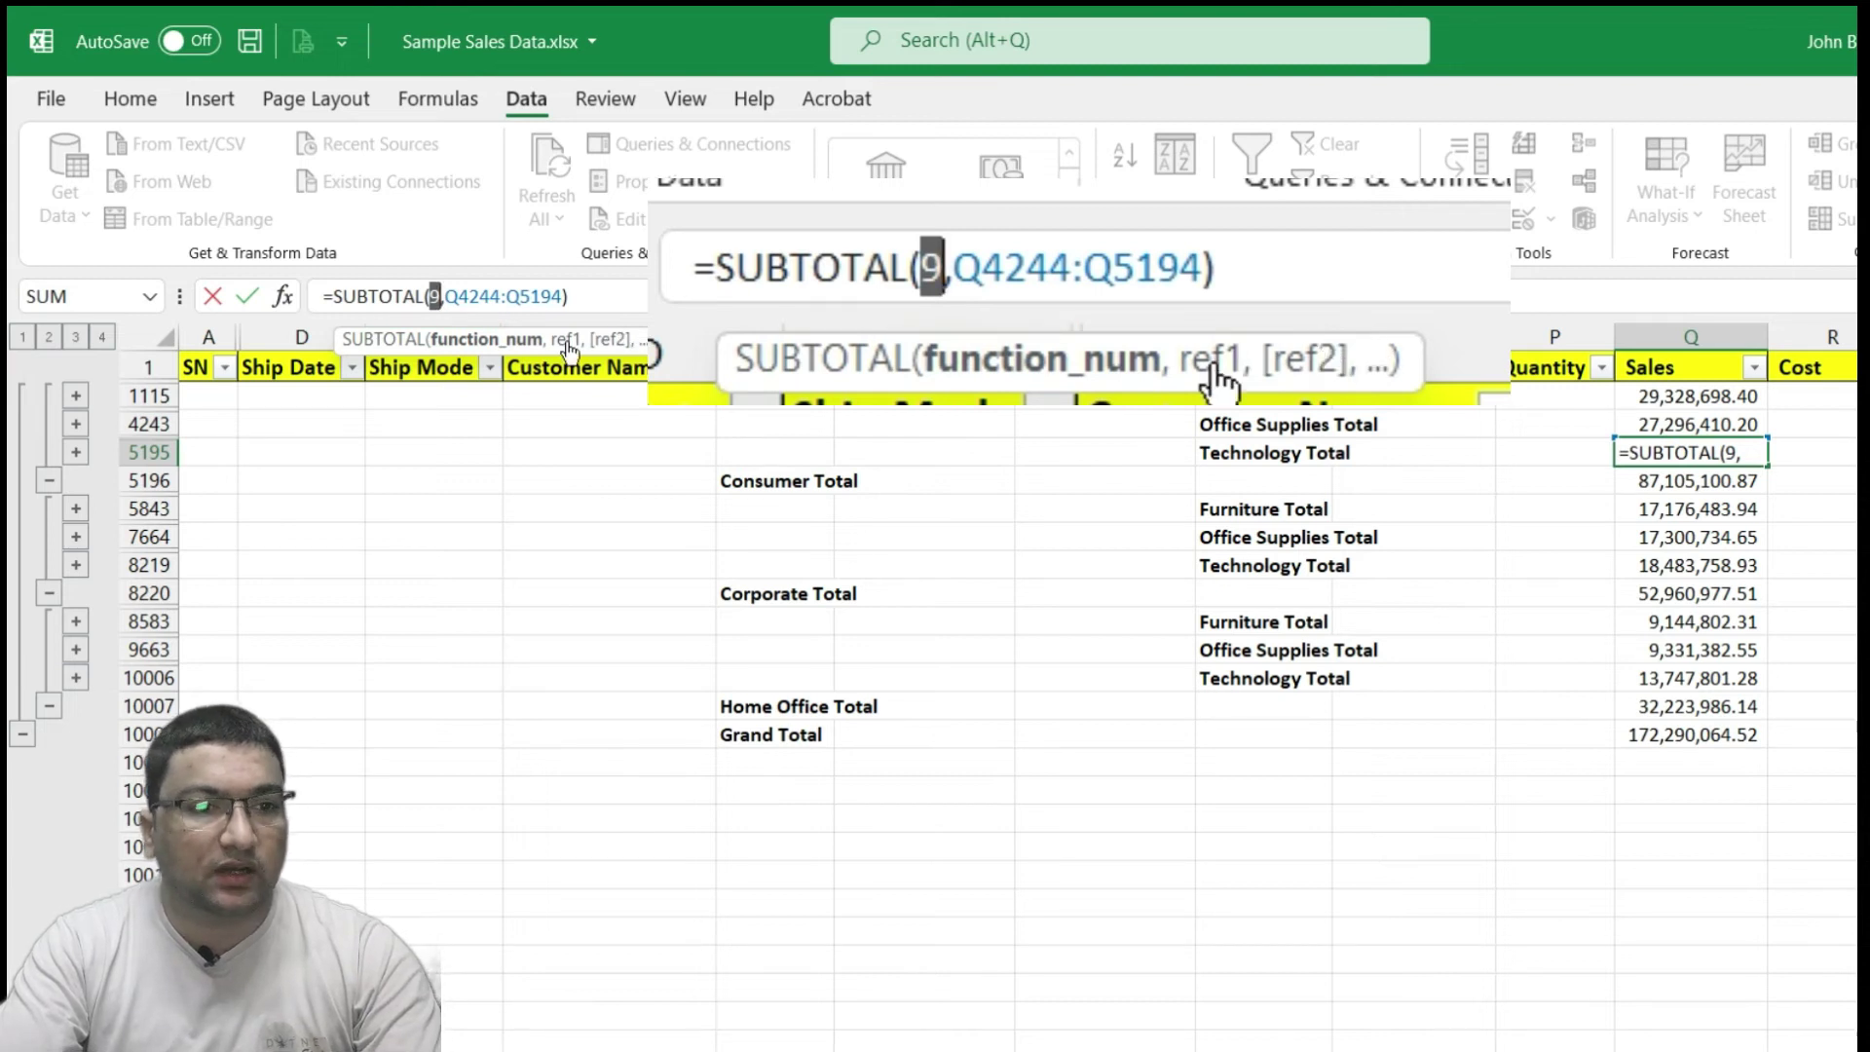
left_click_drag(562, 296, 449, 297)
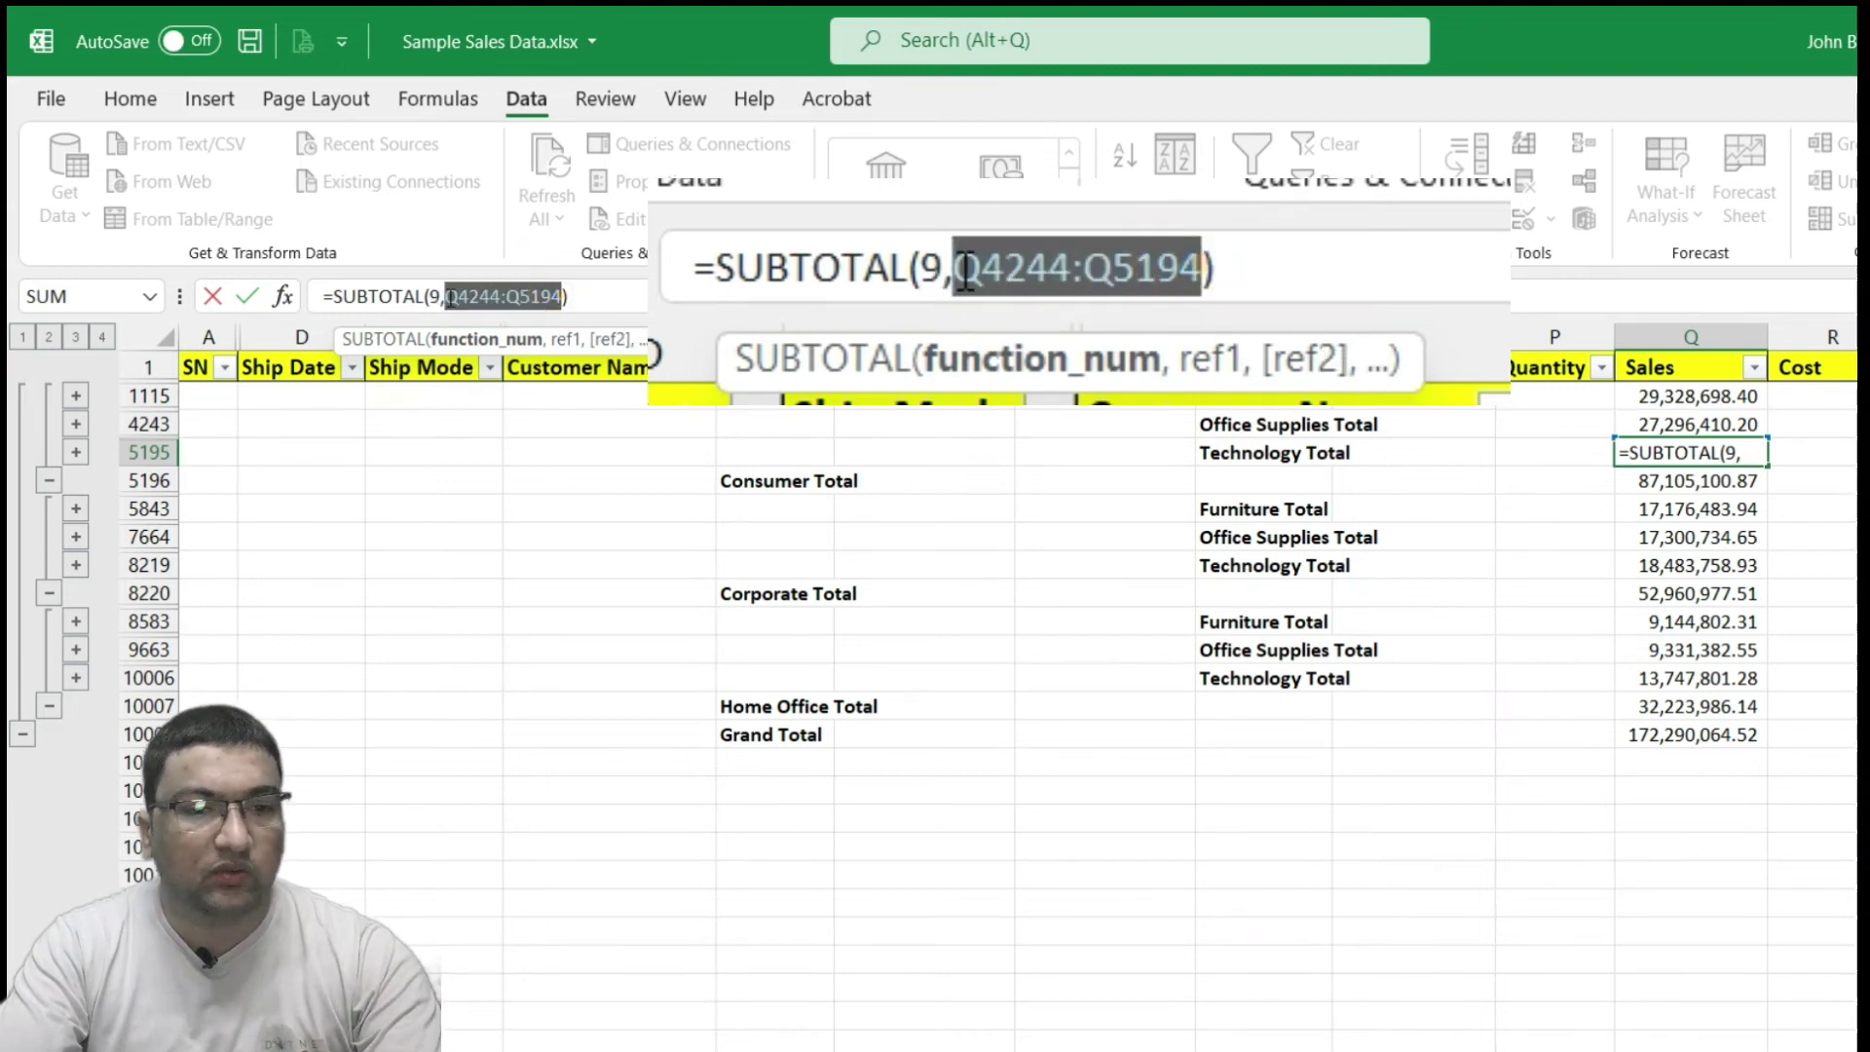
key("ctrl+Return")
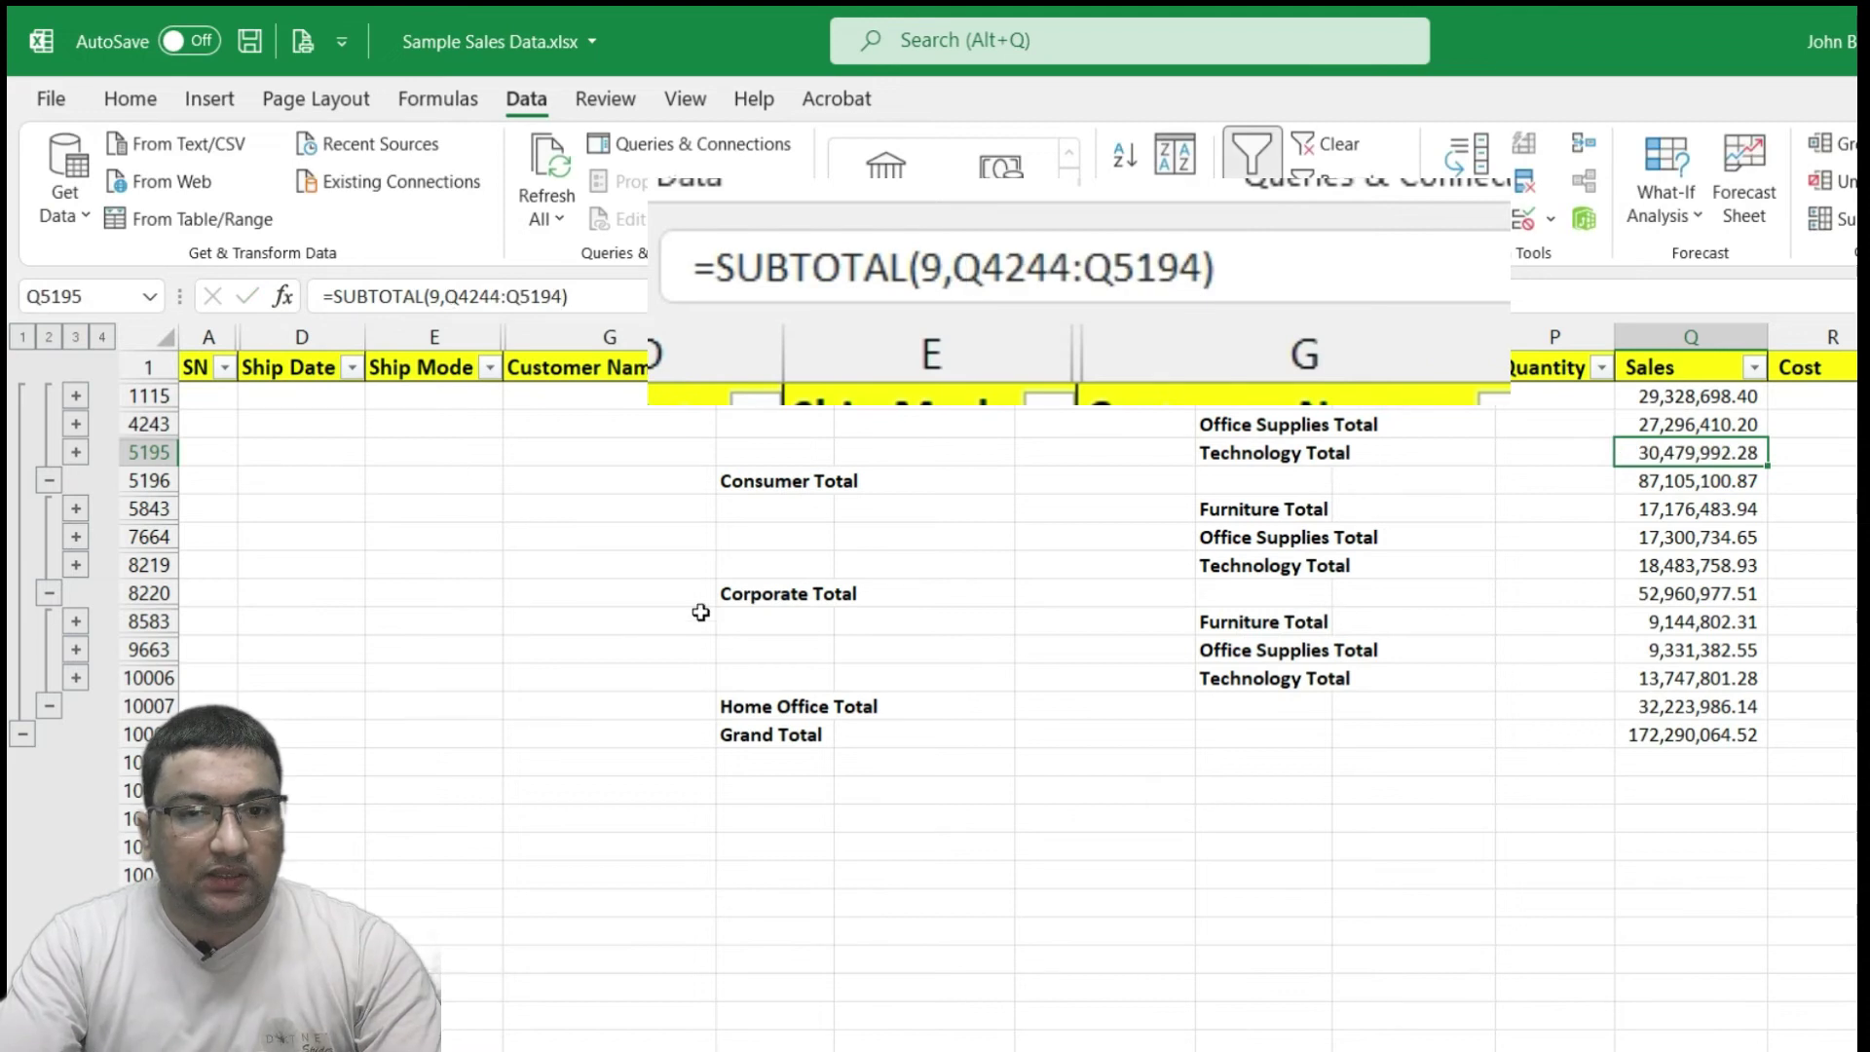
Check the Corporate Office Supplies Total, then collapse the outline to level 2 Segment totals
left_click(1686, 534)
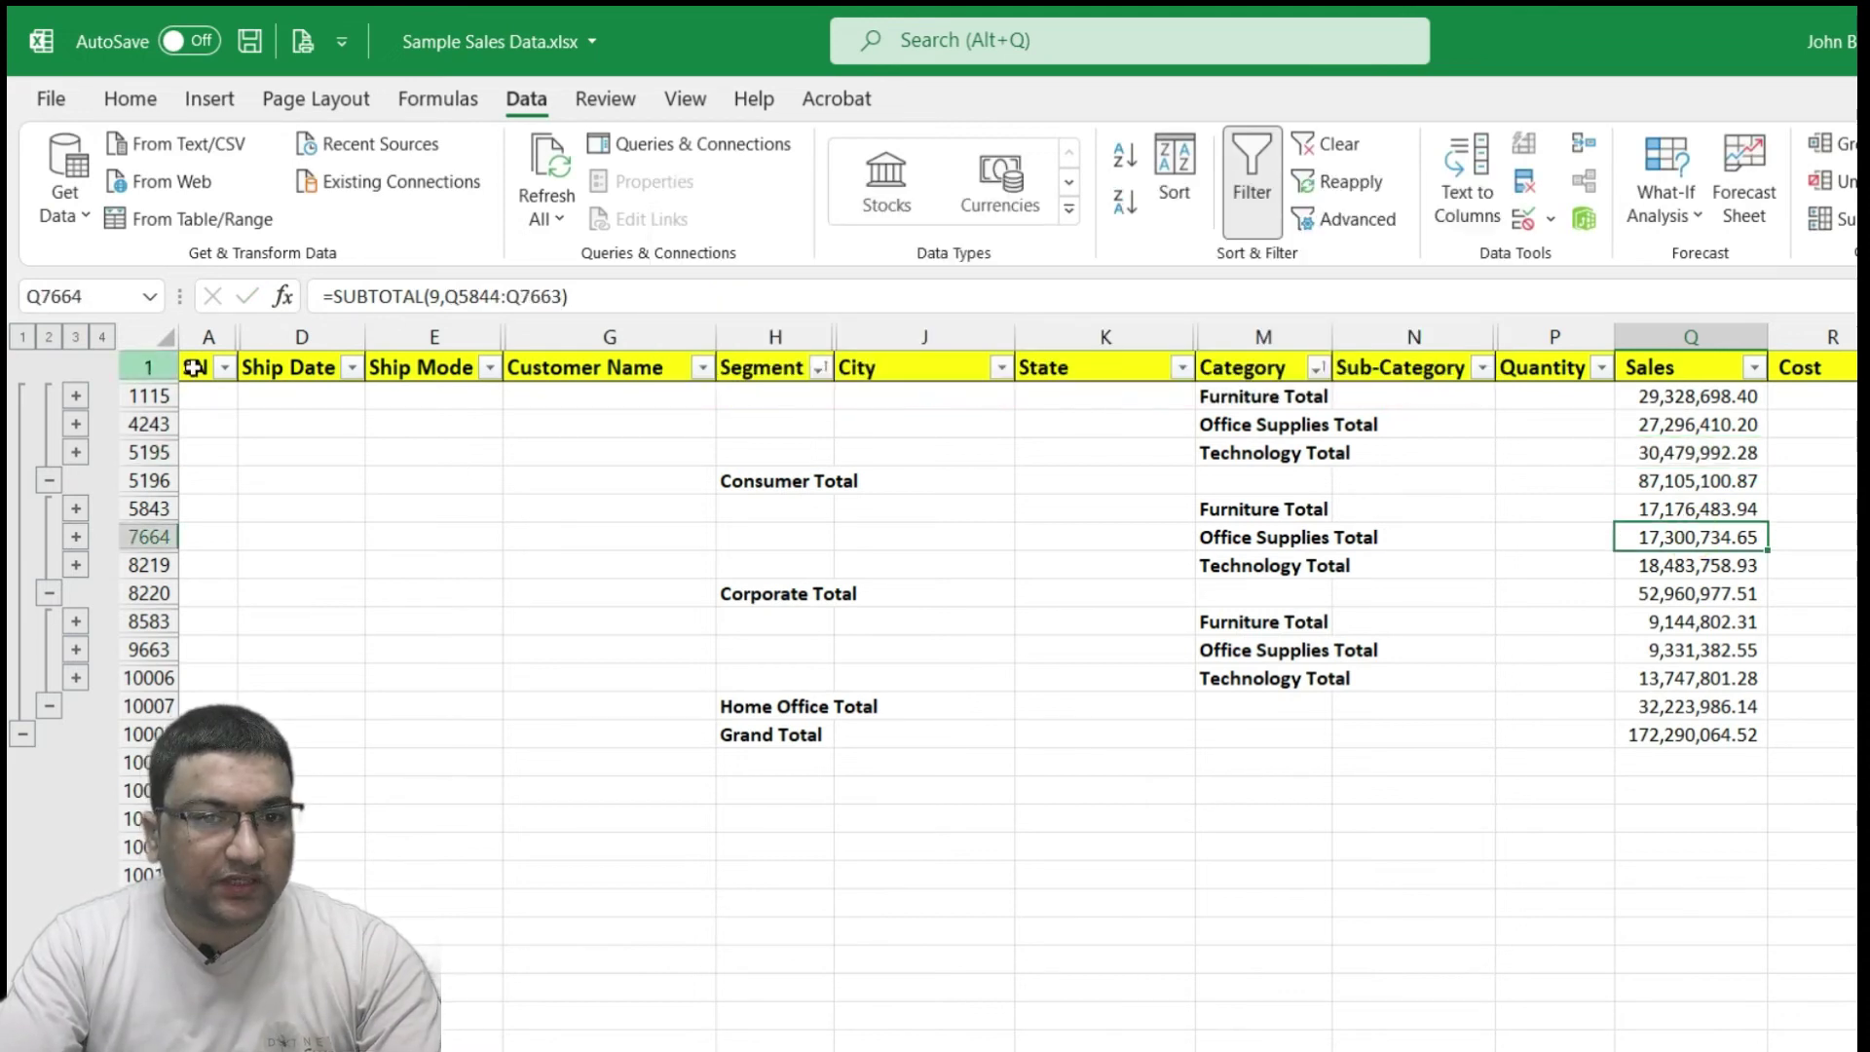
left_click(1234, 422)
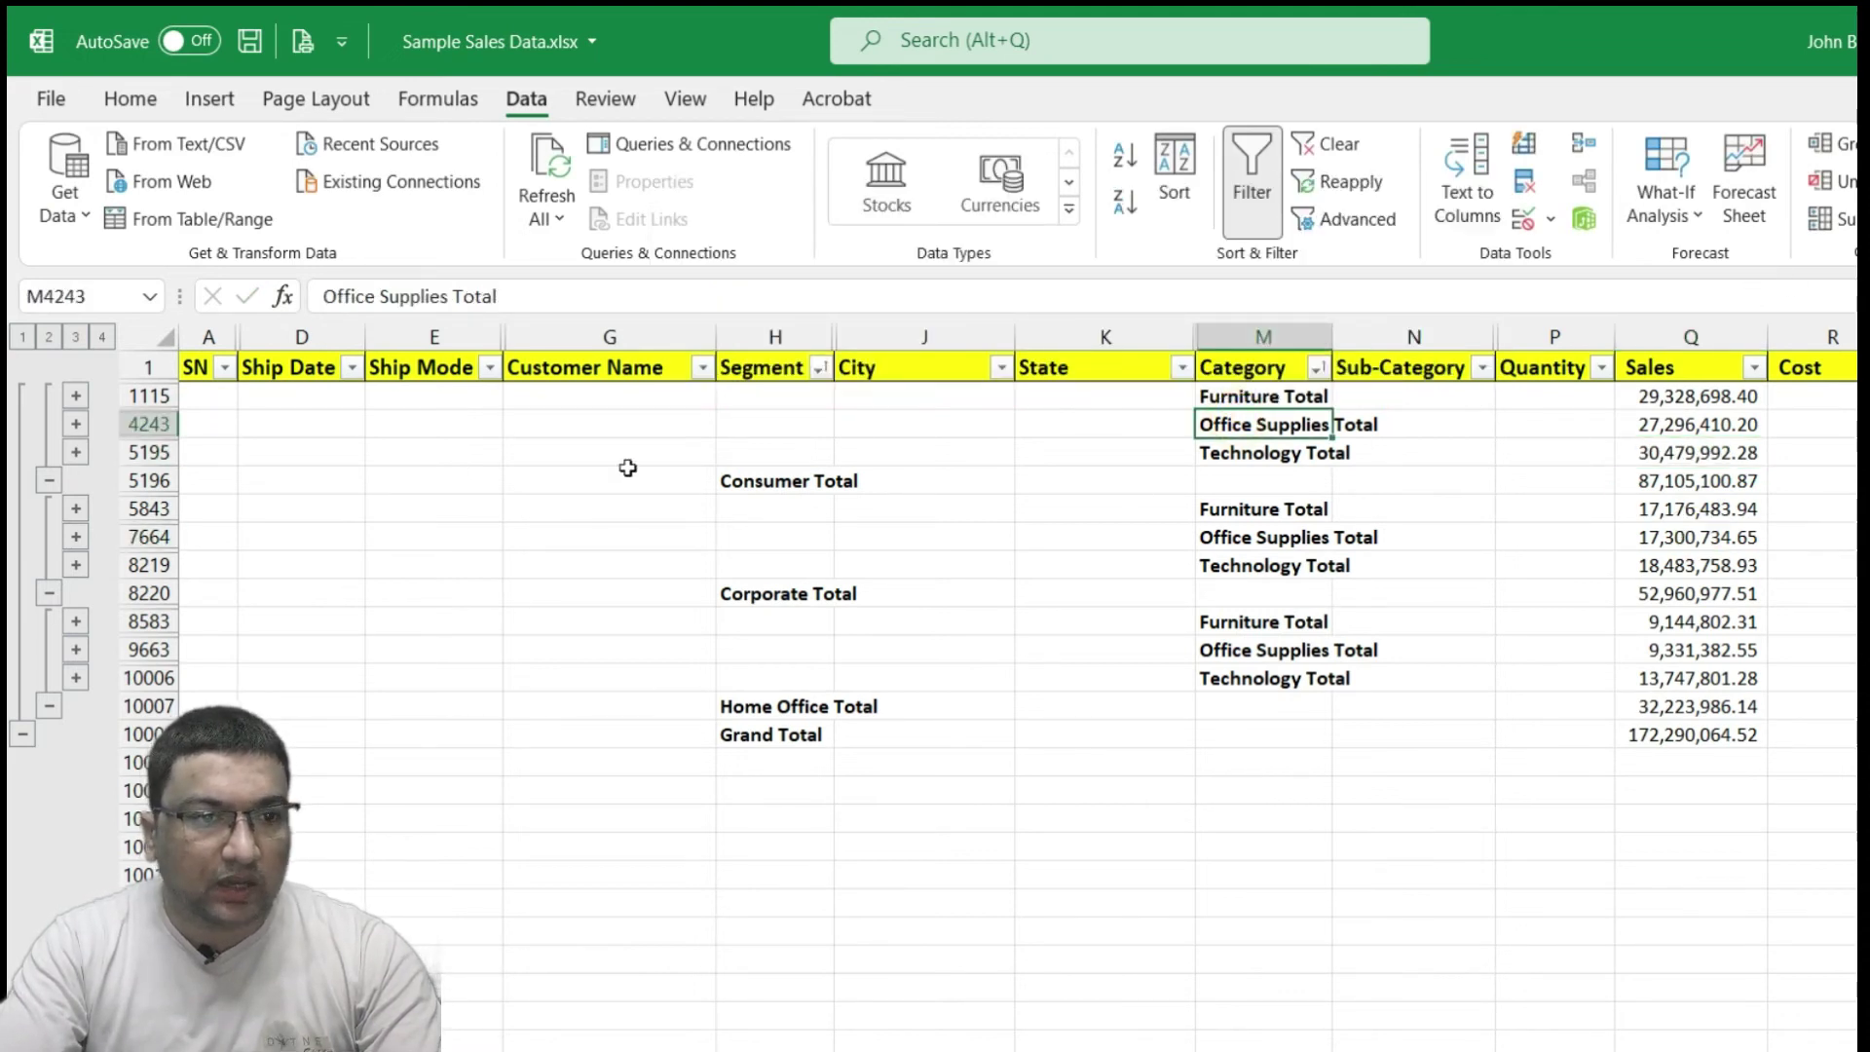
left_click(798, 474)
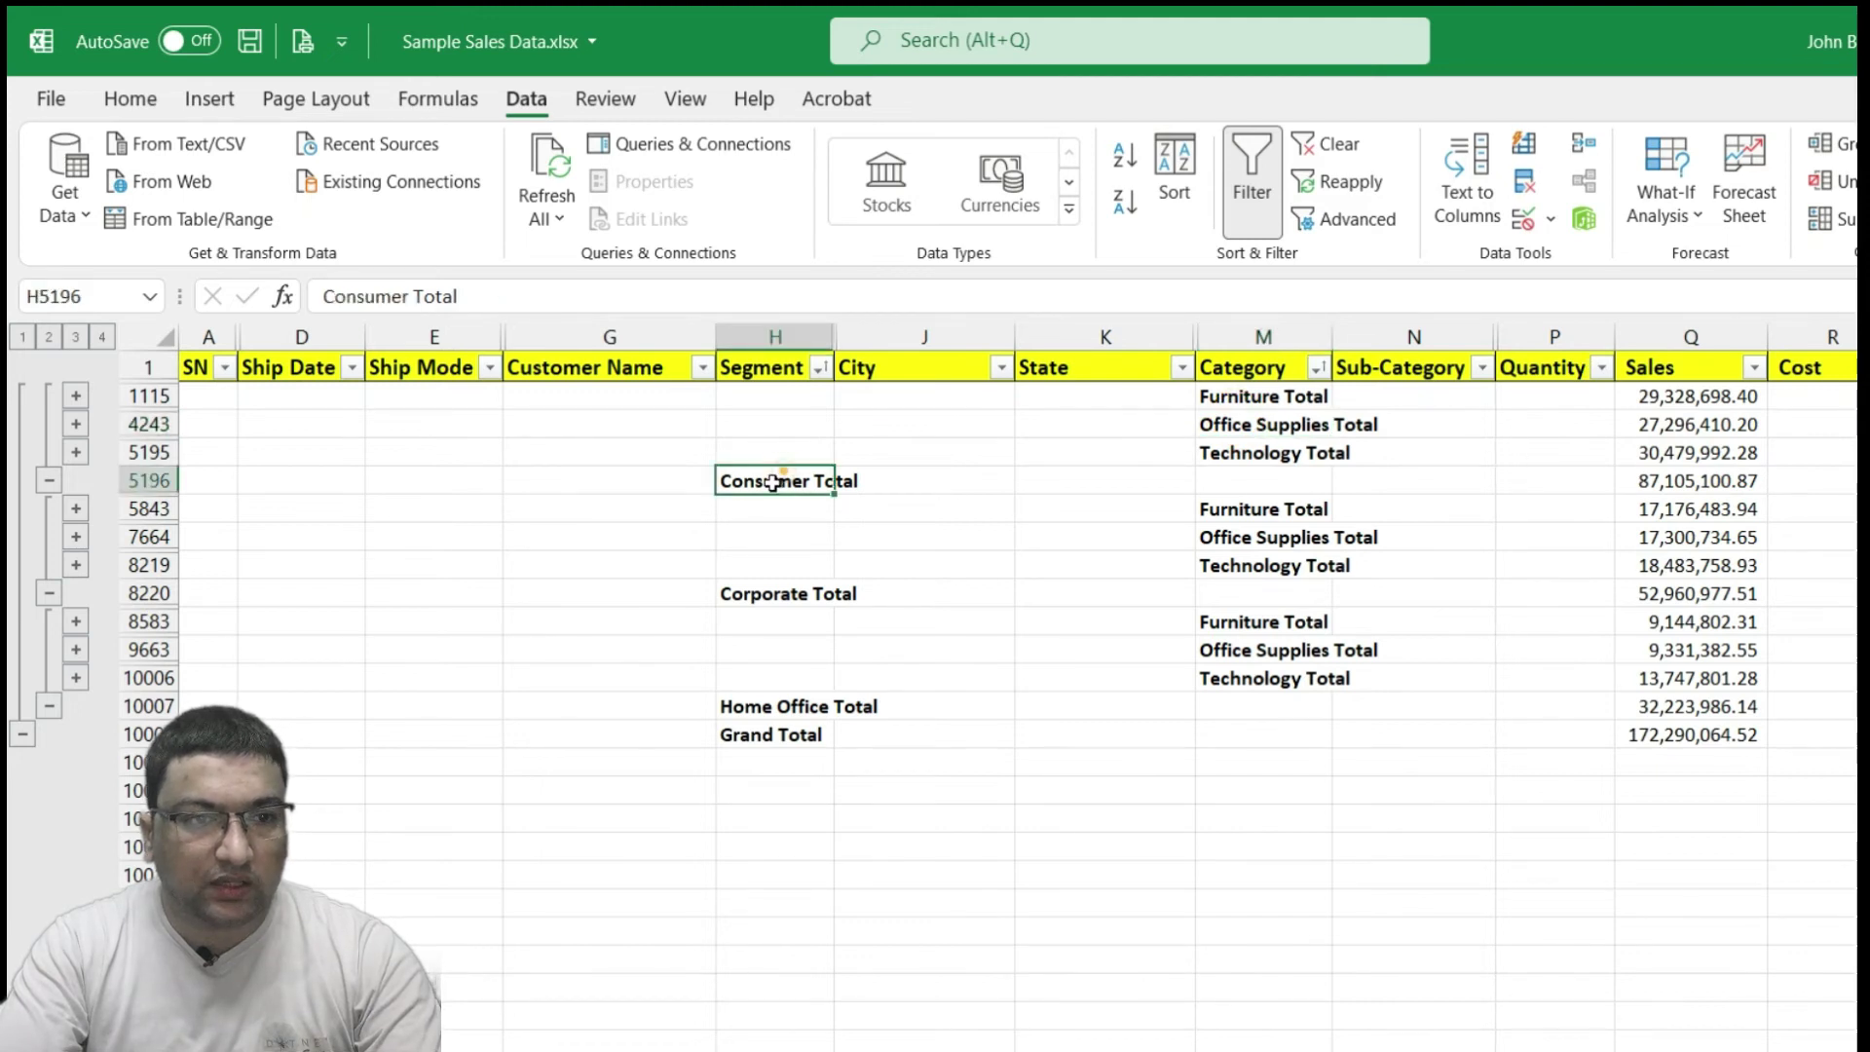
left_click(48, 336)
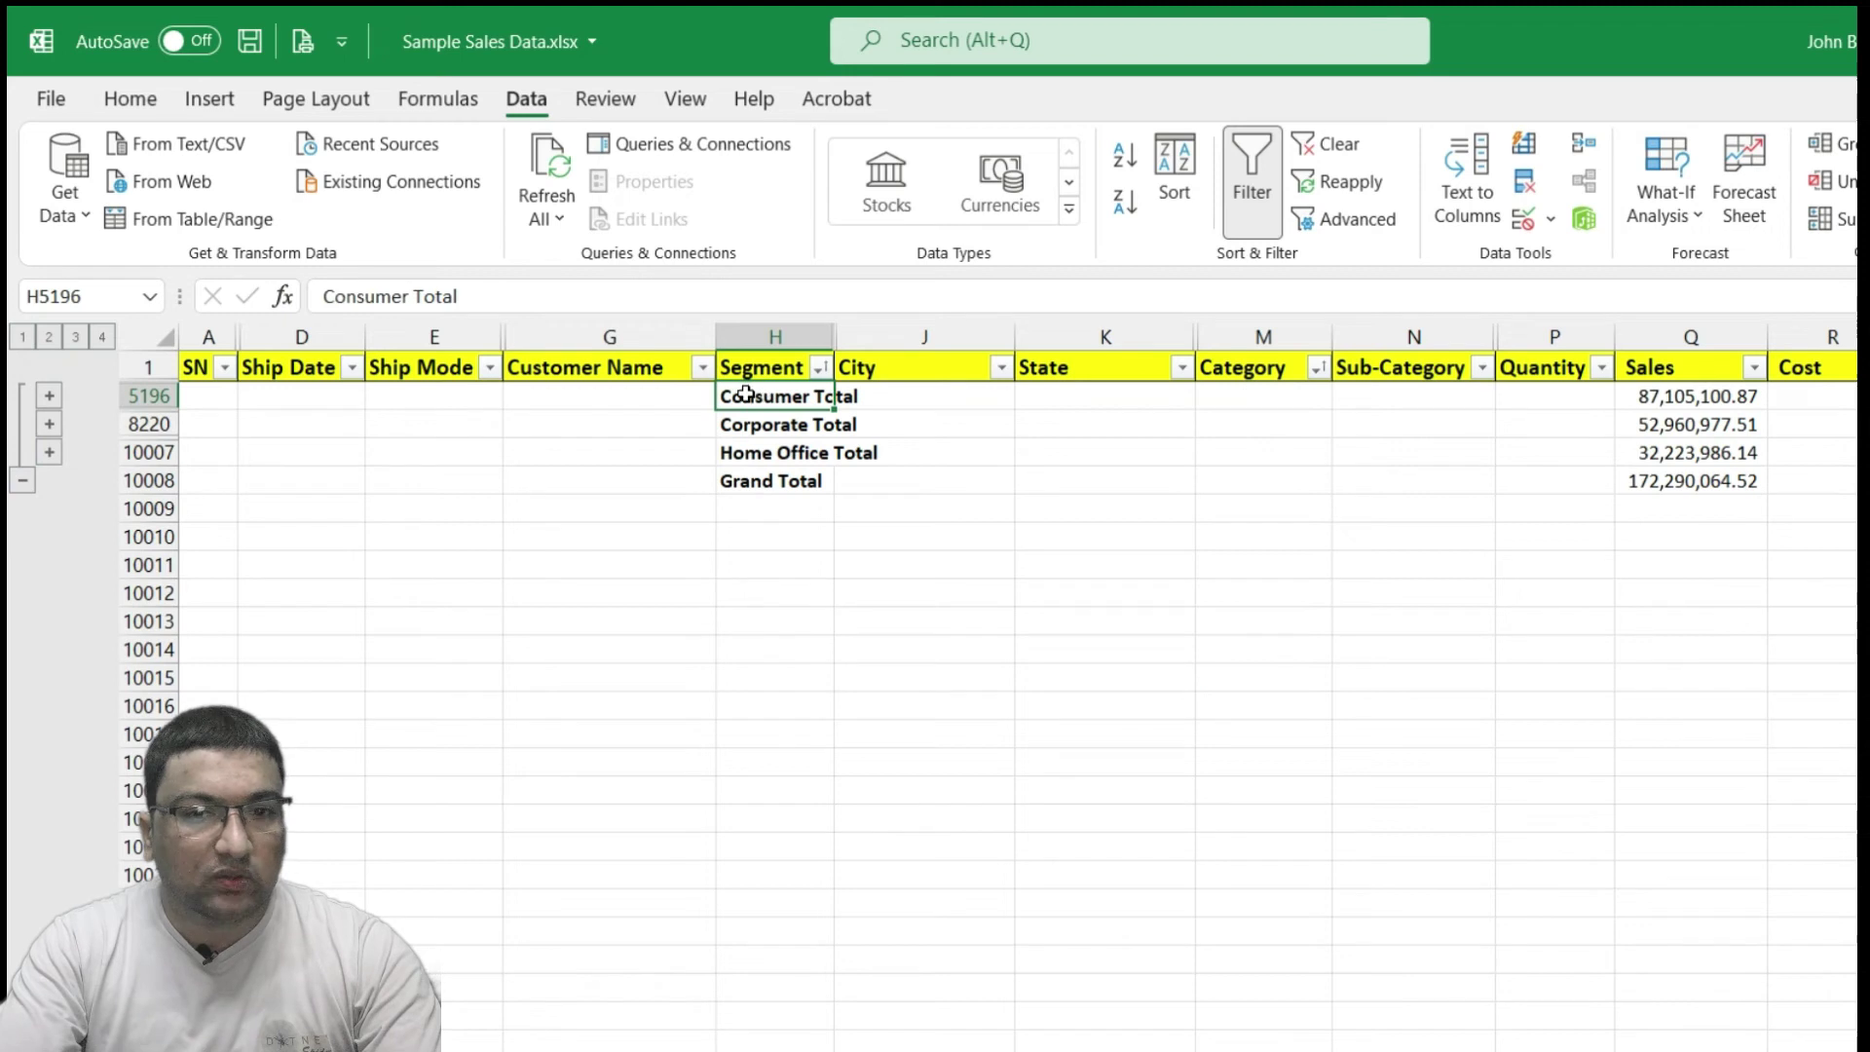
left_click(1691, 397)
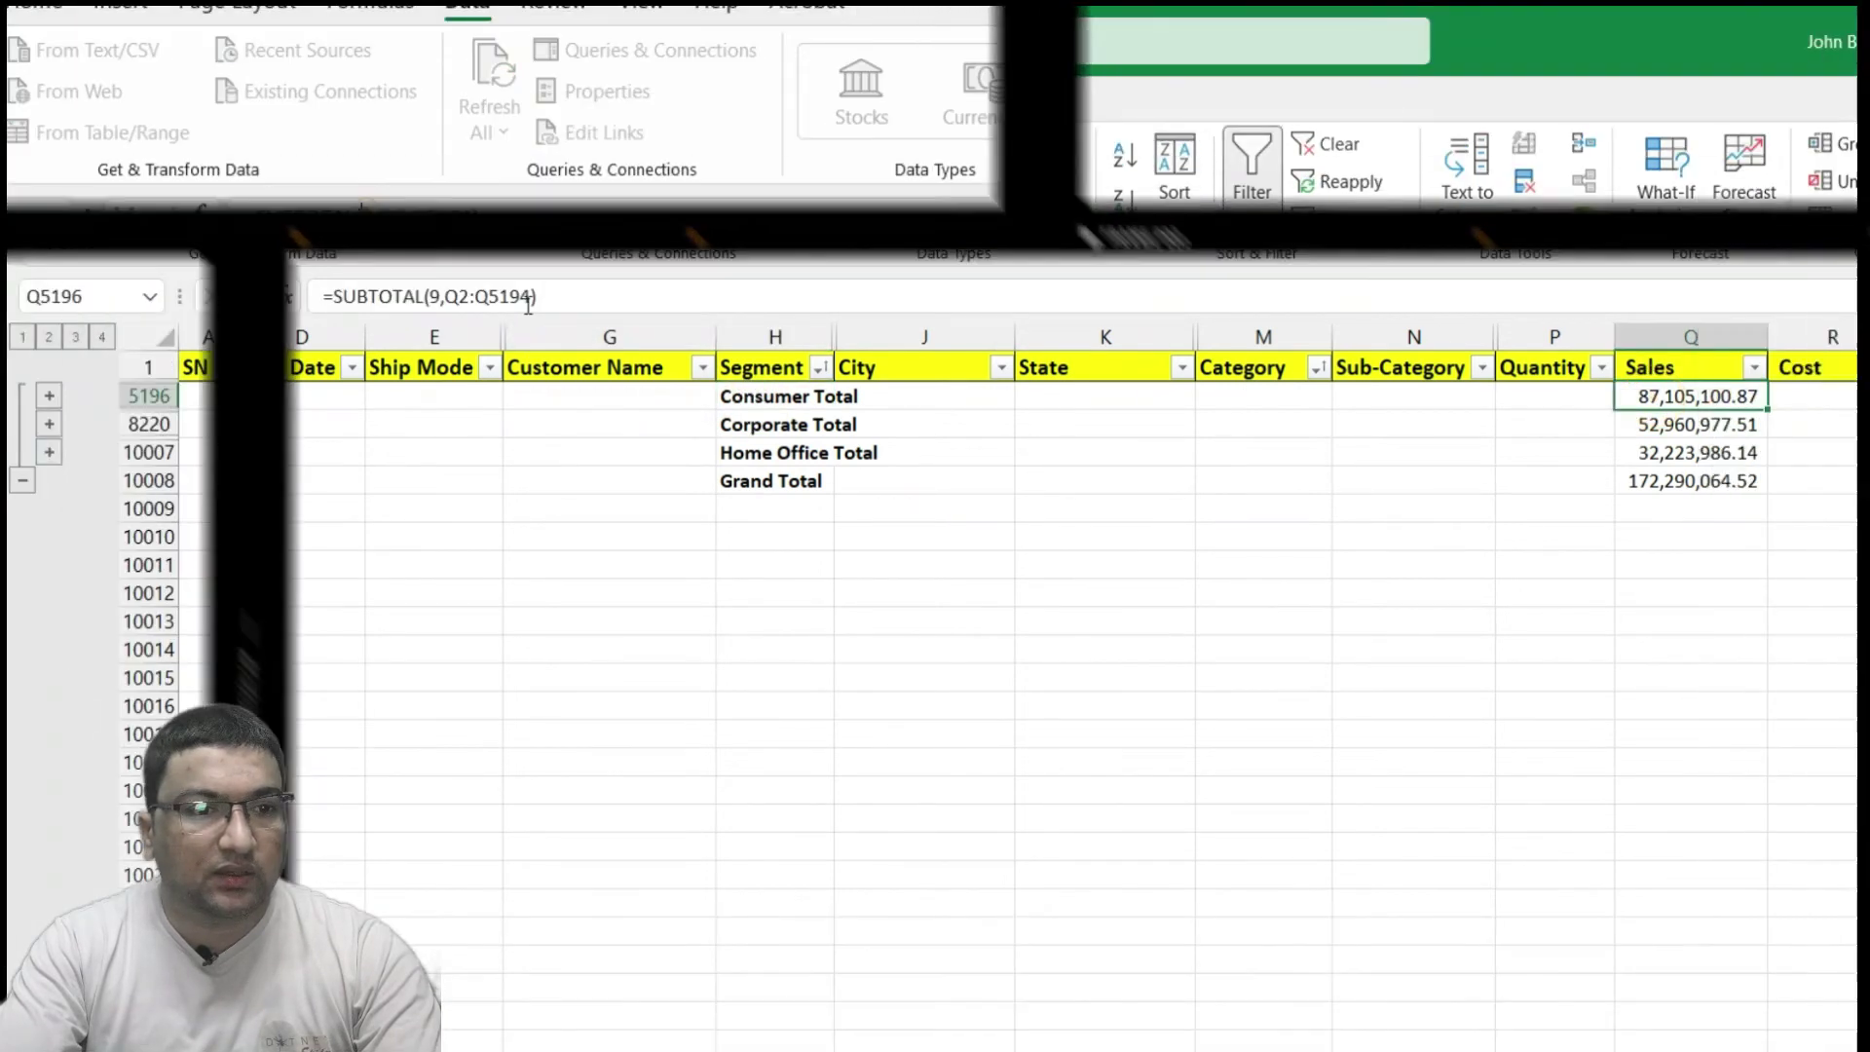
Change the Consumer Total to SUBTOTAL function 1, averaging to 16,780.02
left_click(435, 296)
key("shift+Right")
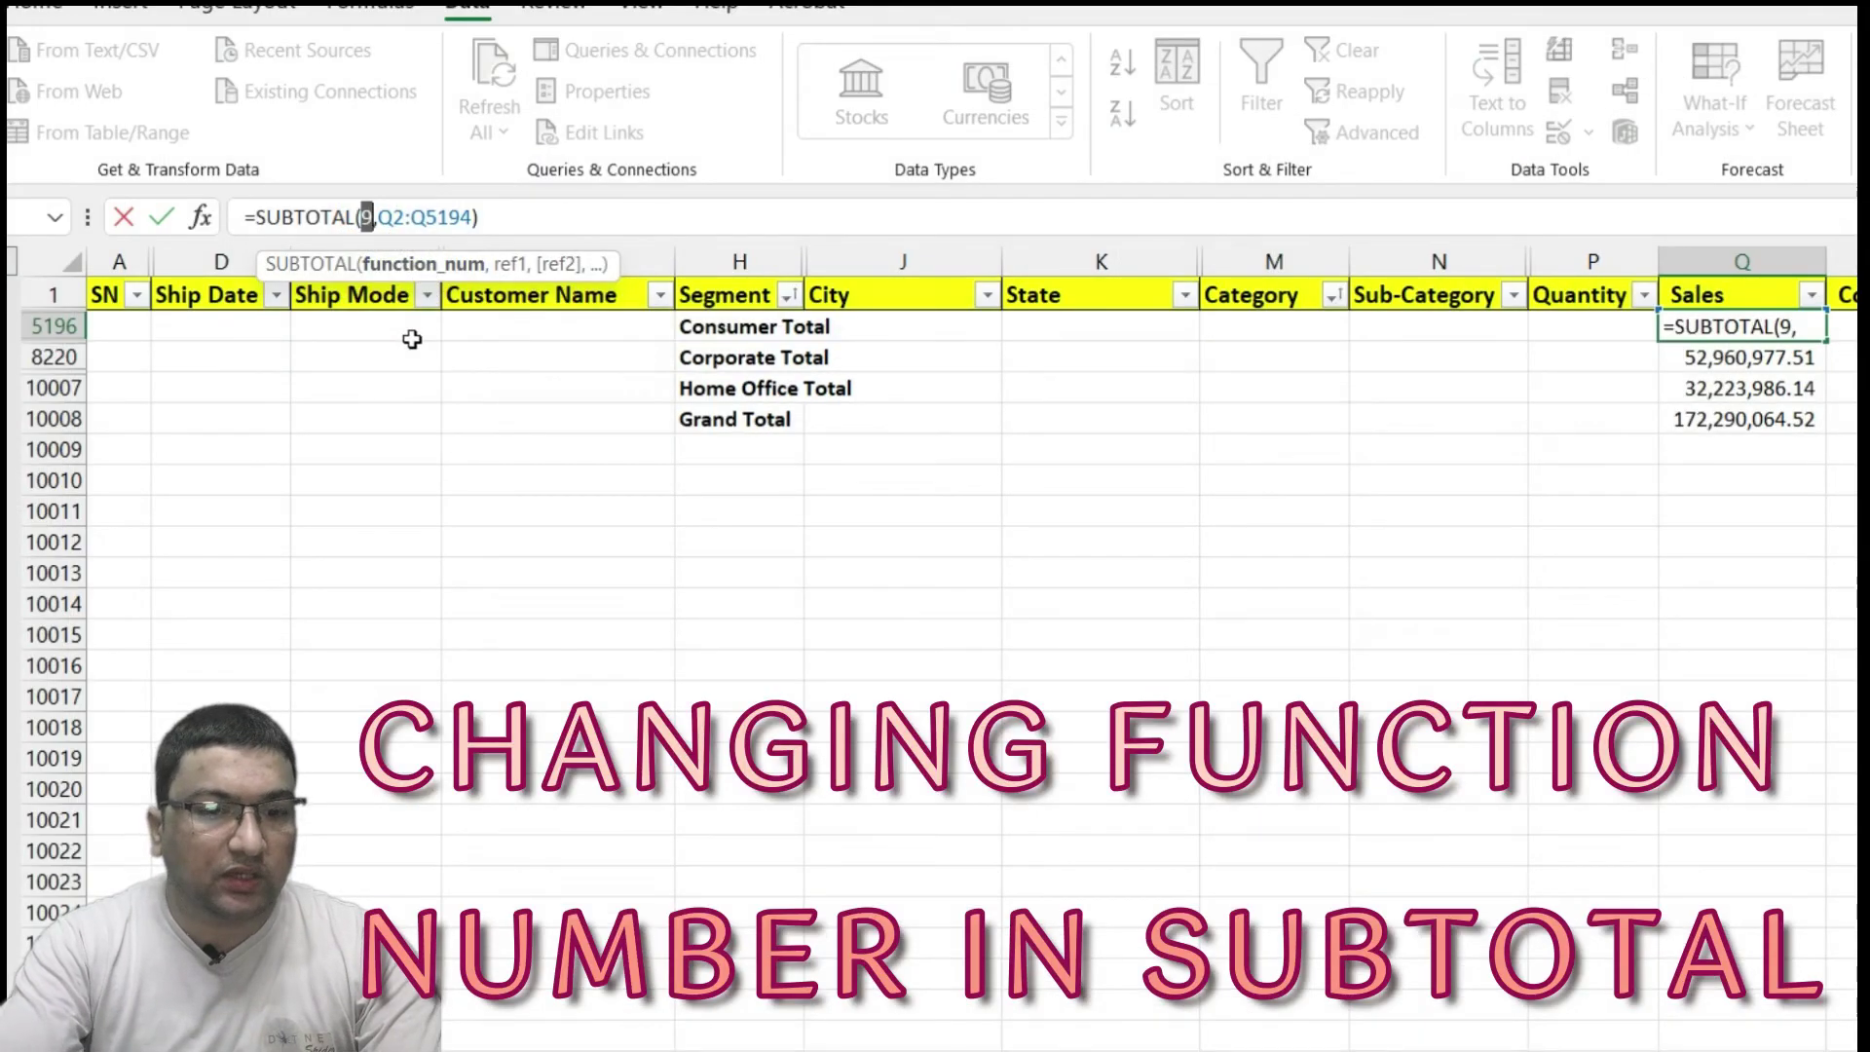
key("BackSpace")
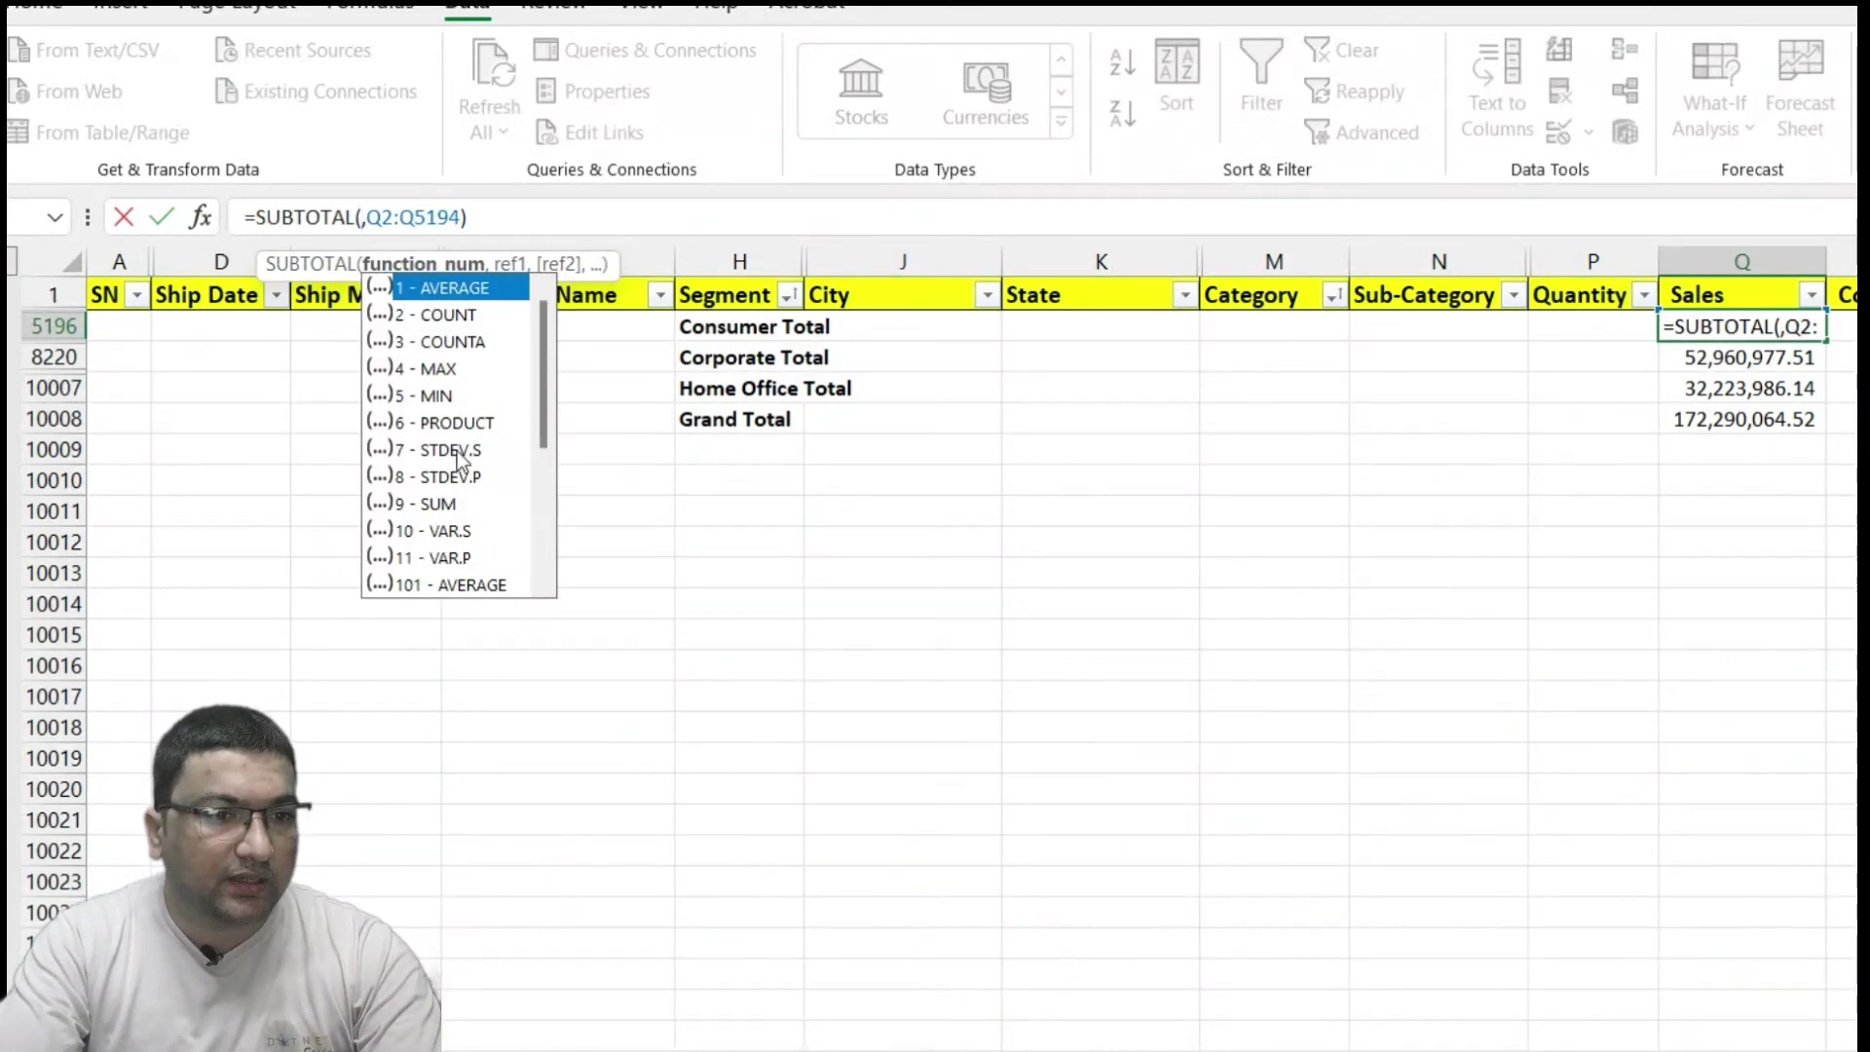
left_click_drag(541, 361, 536, 504)
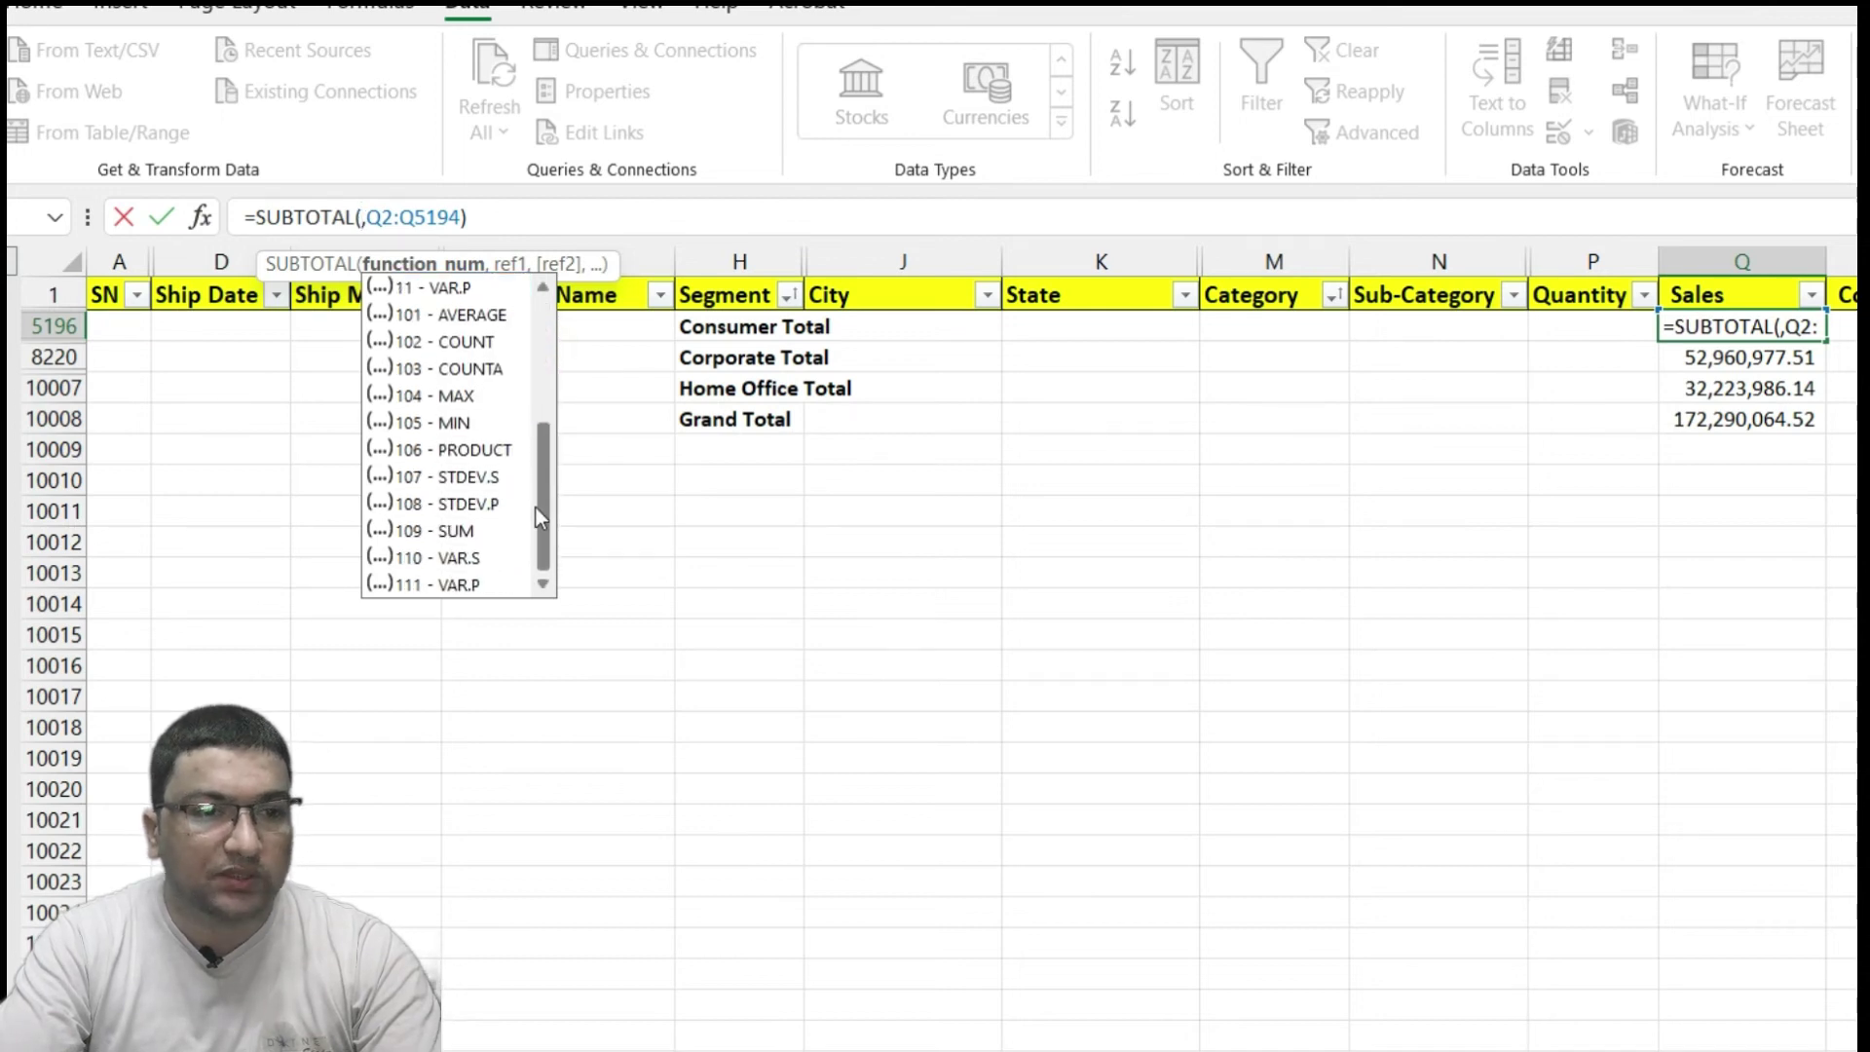
left_click_drag(536, 506, 535, 385)
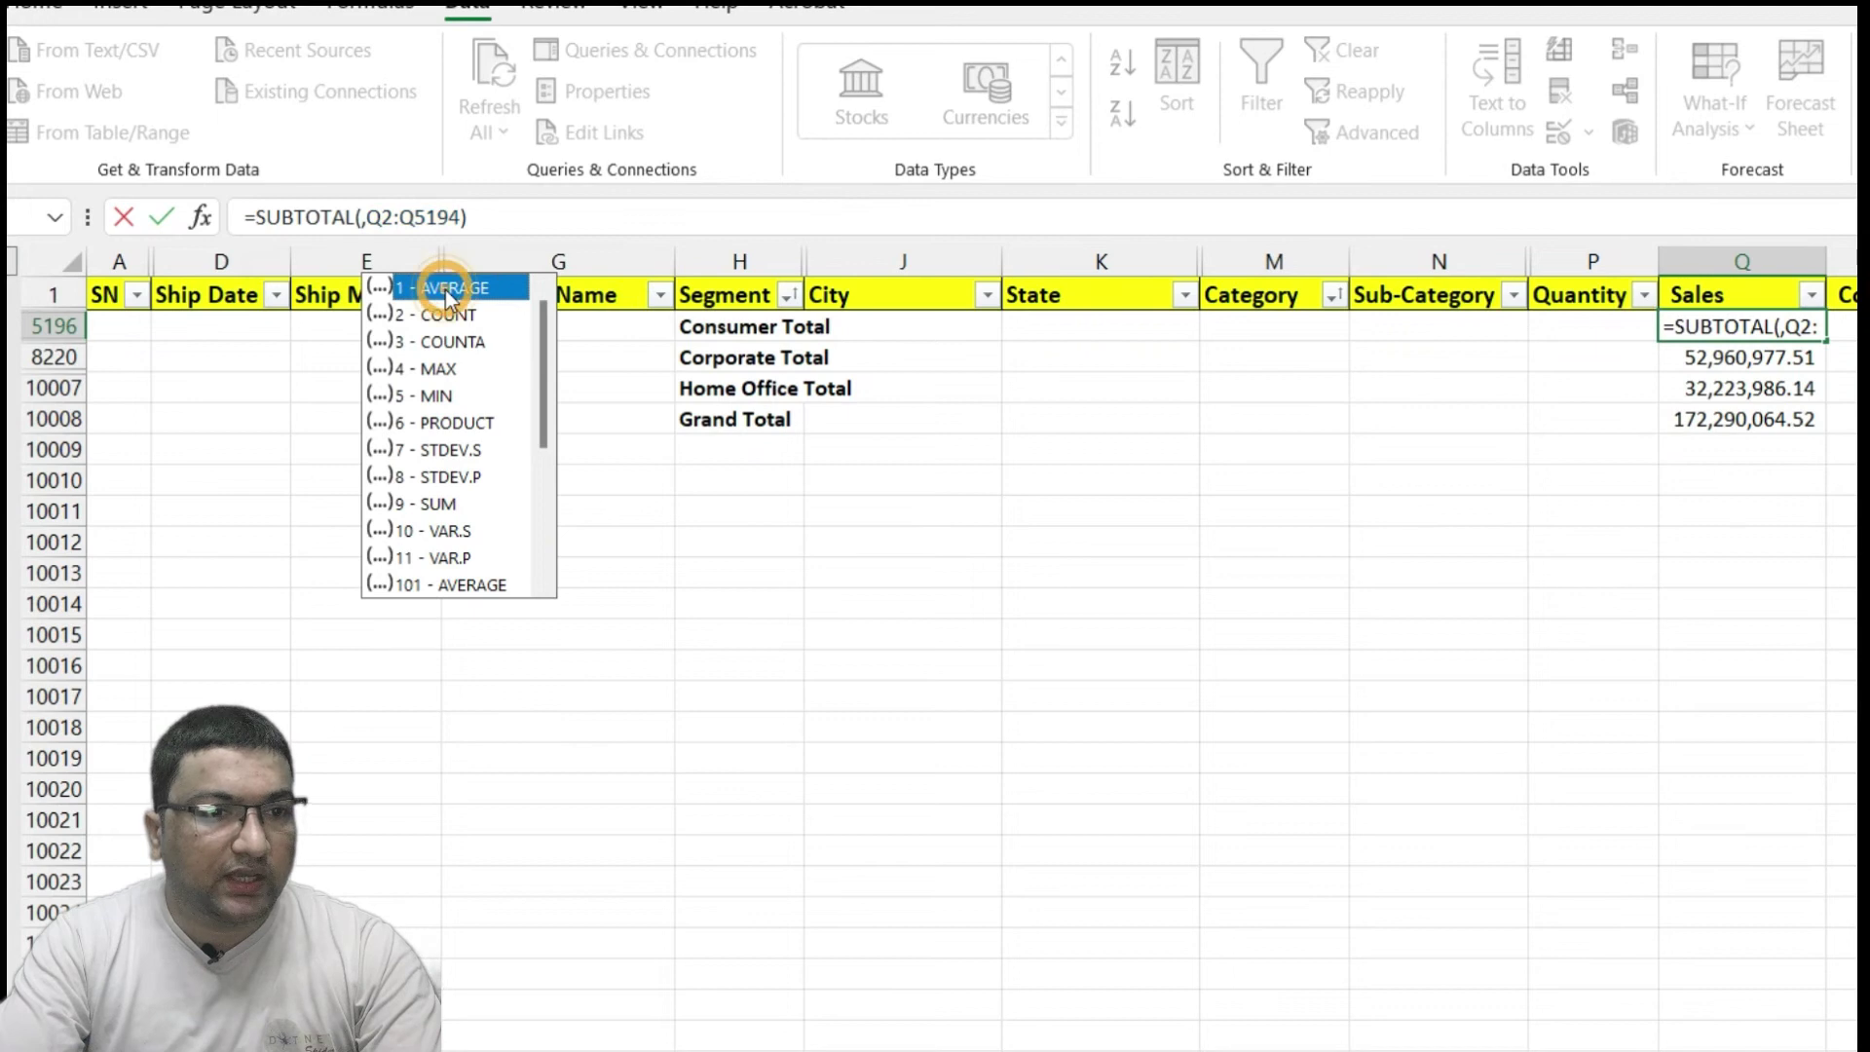
left_click(356, 218)
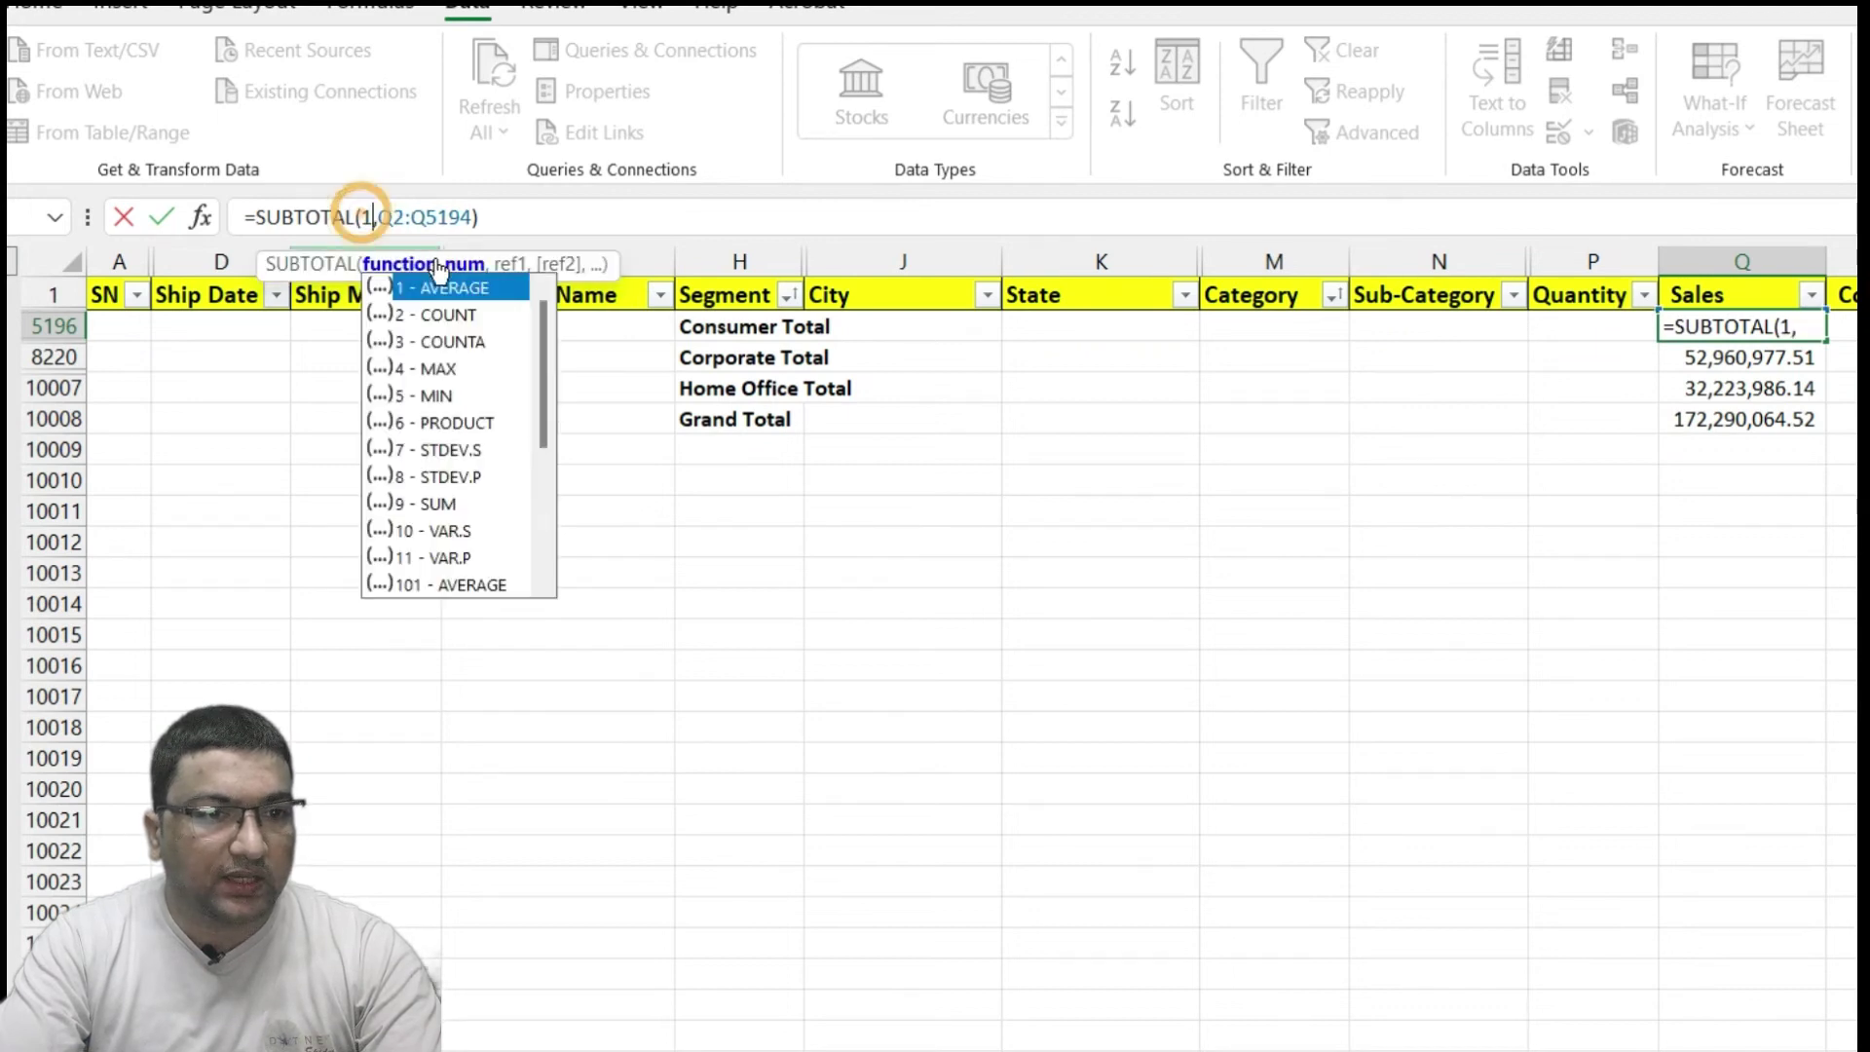
type("1")
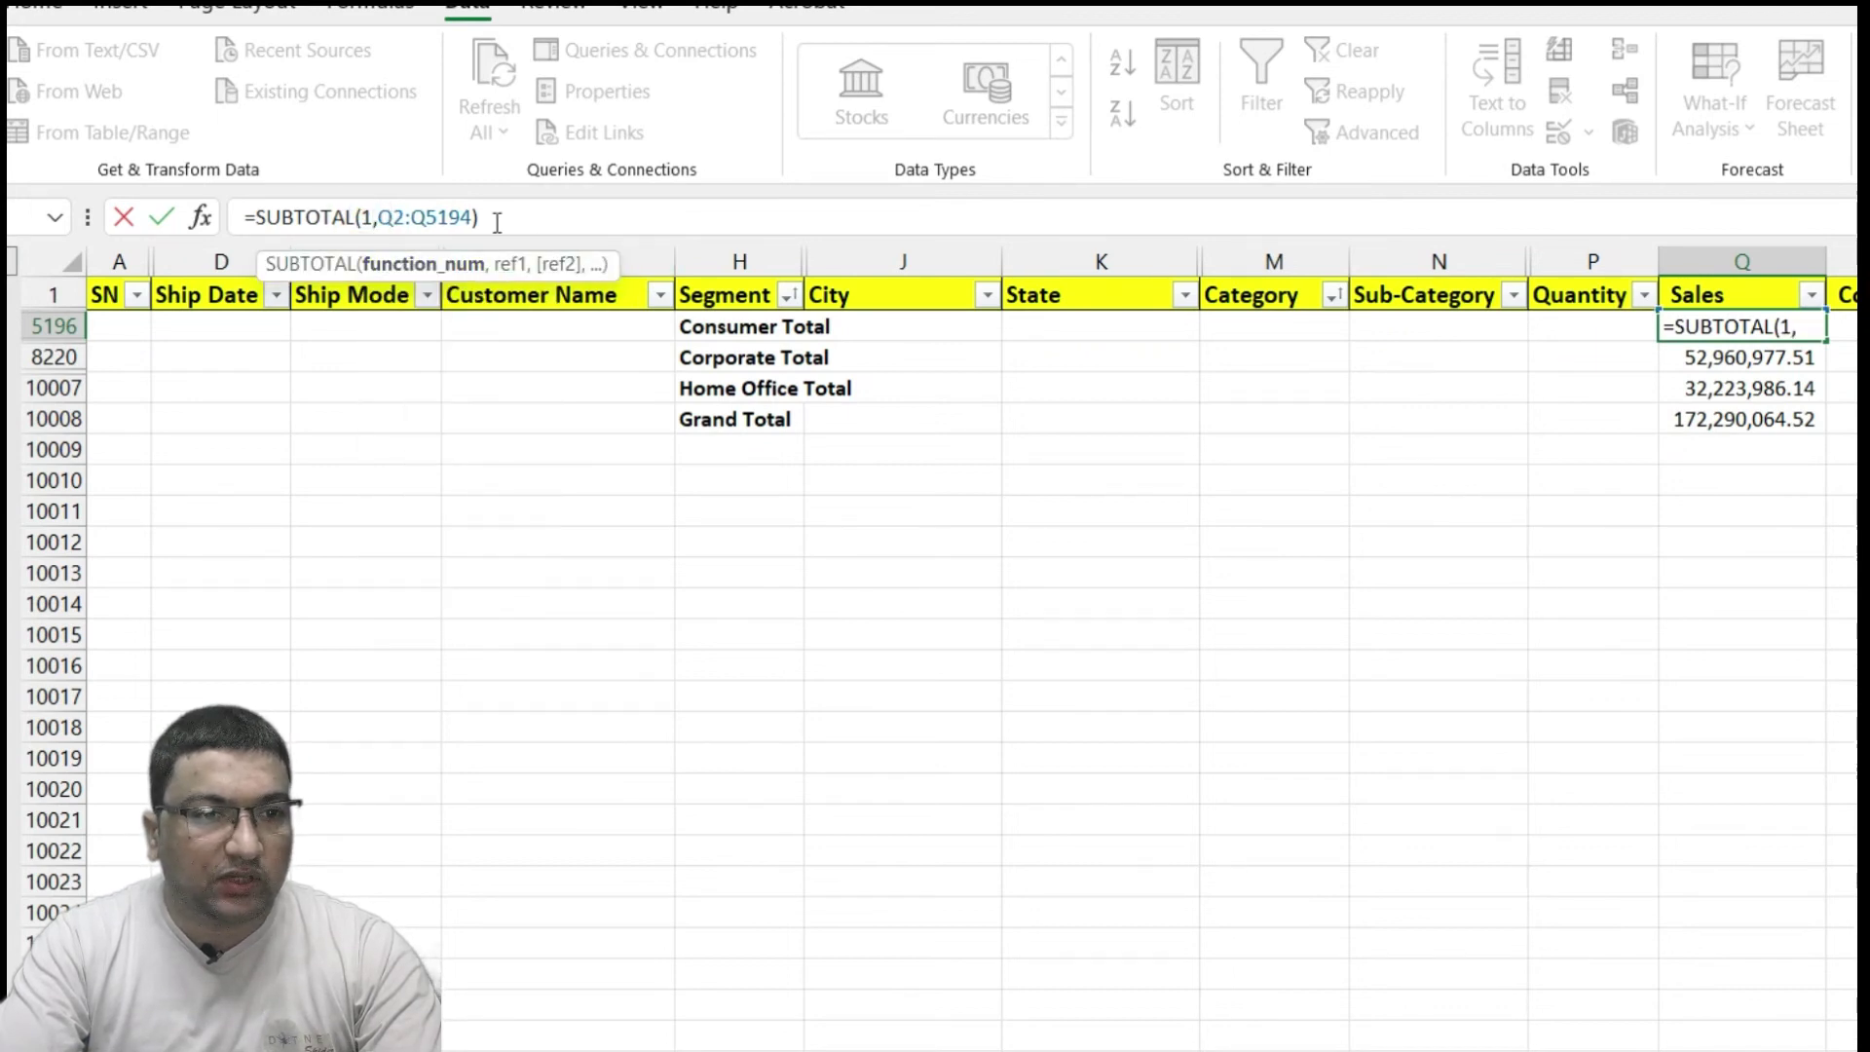
key("Tab")
left_click(1751, 321)
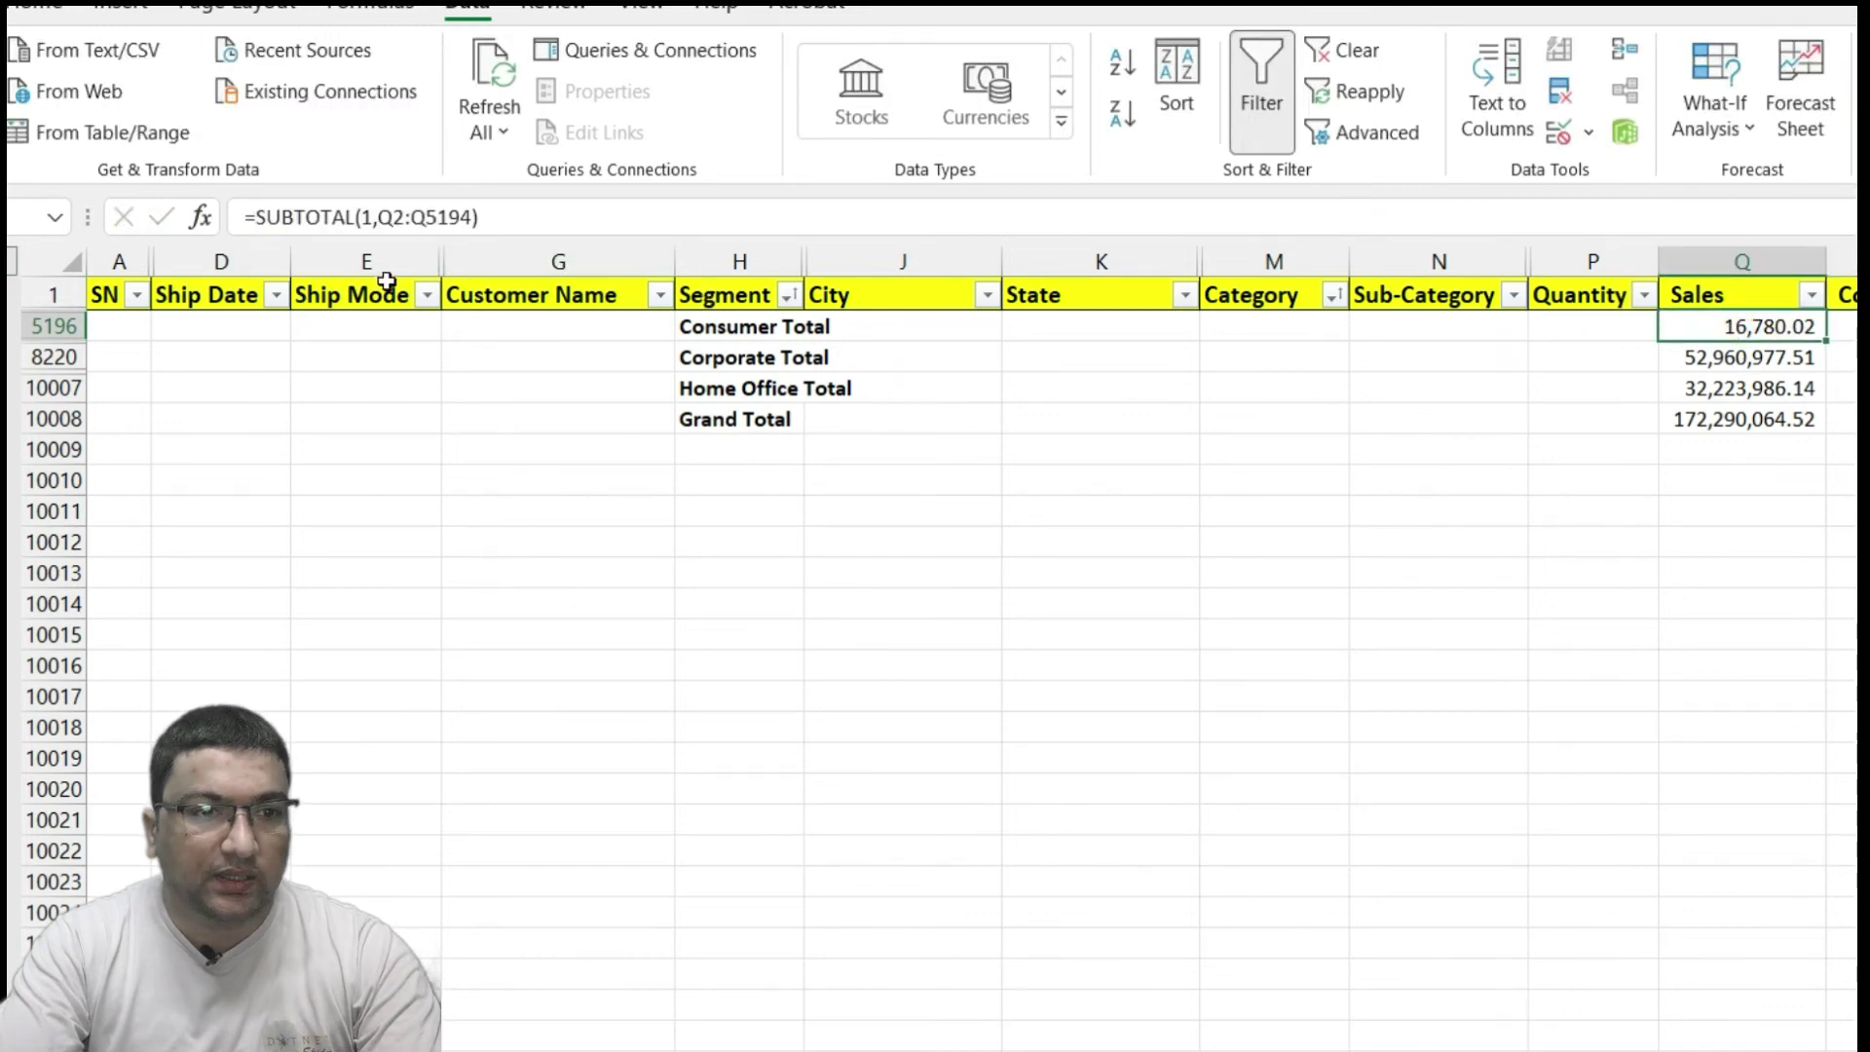
Switch the Corporate and Home Office totals to function 1, giving 17,536.75 and 18,072.90
left_click_drag(1753, 363, 1750, 387)
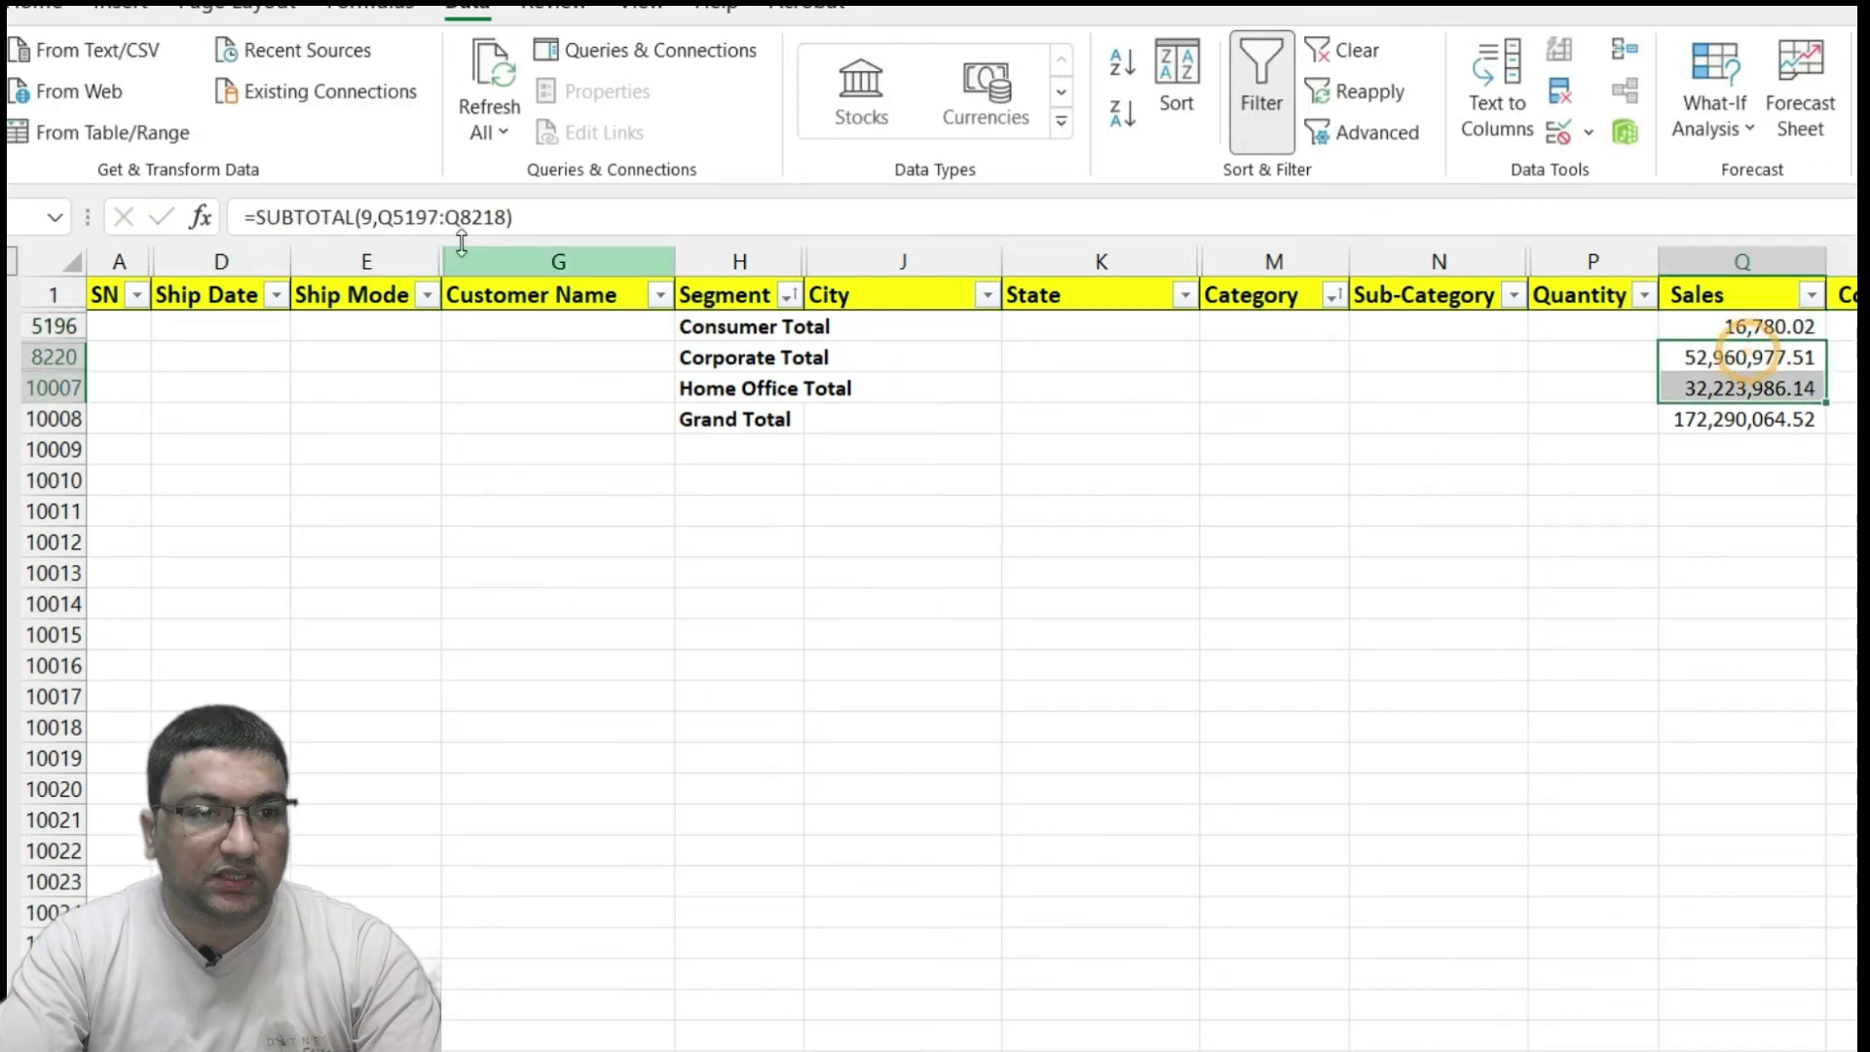
left_click(367, 217)
key("BackSpace")
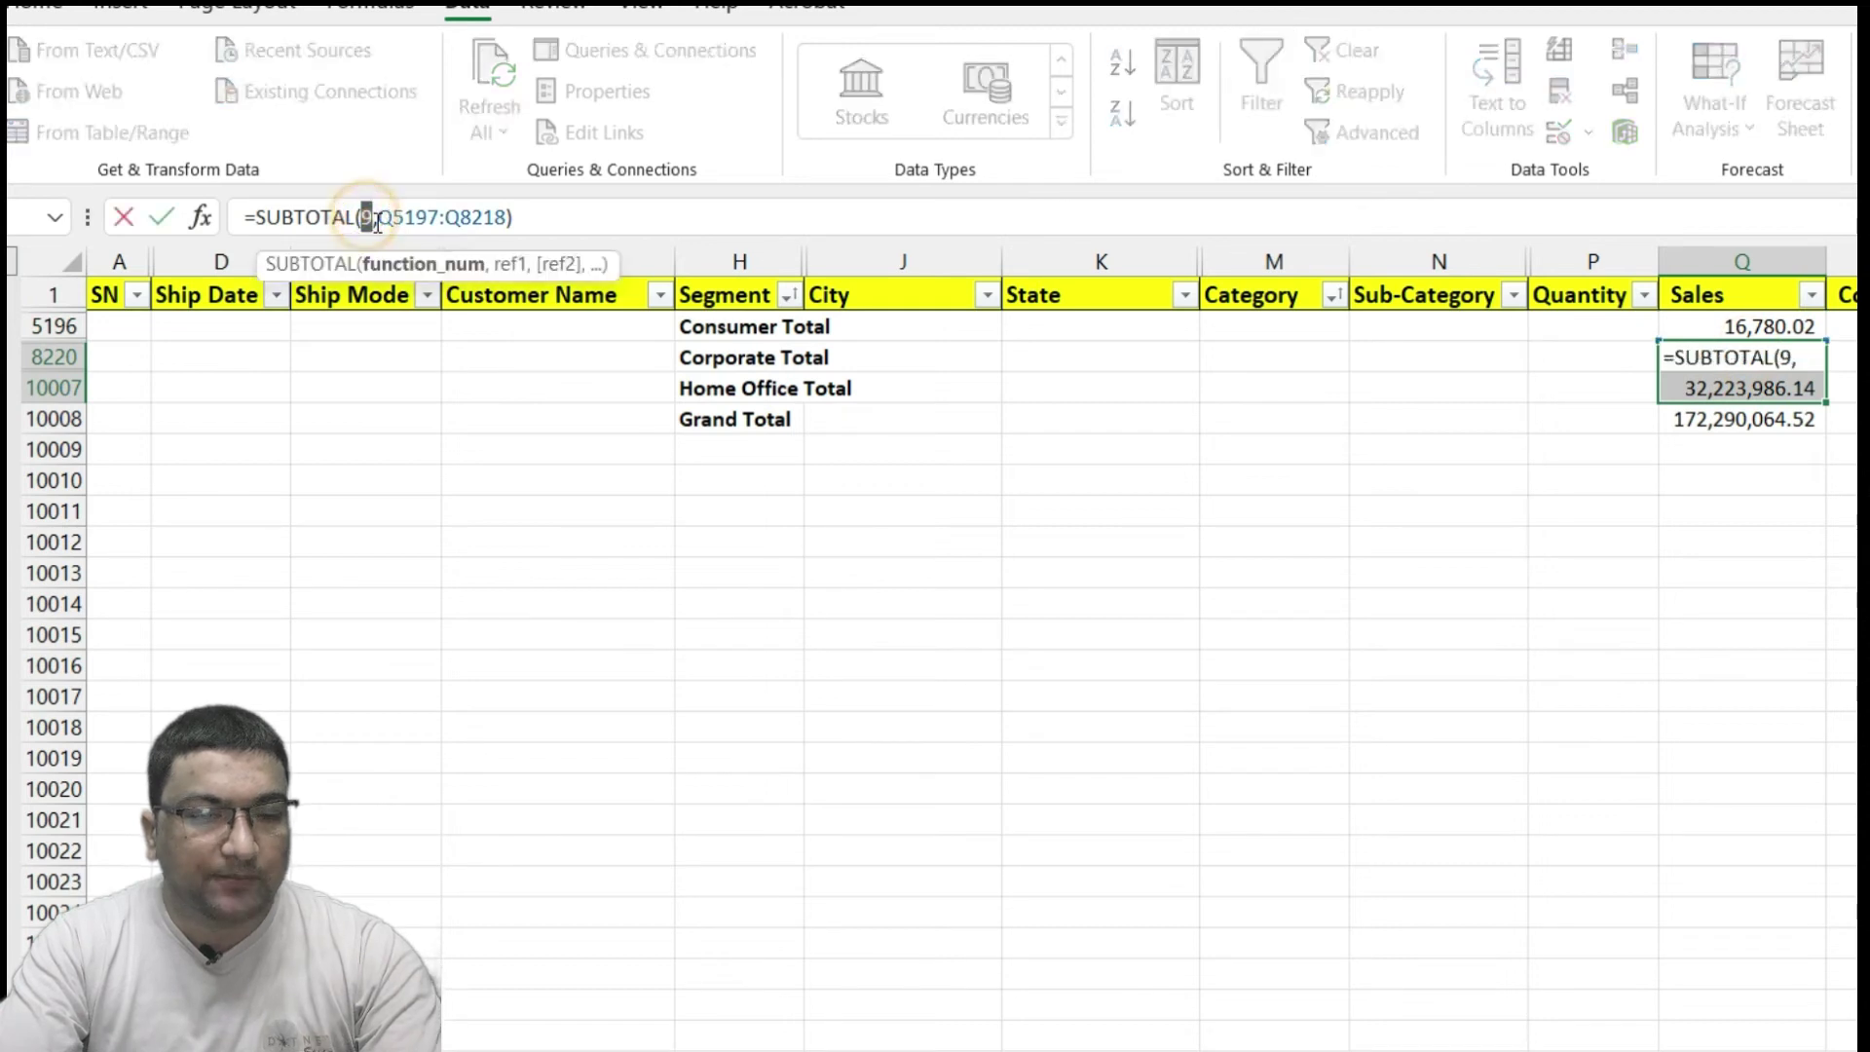
type("1")
key("Return")
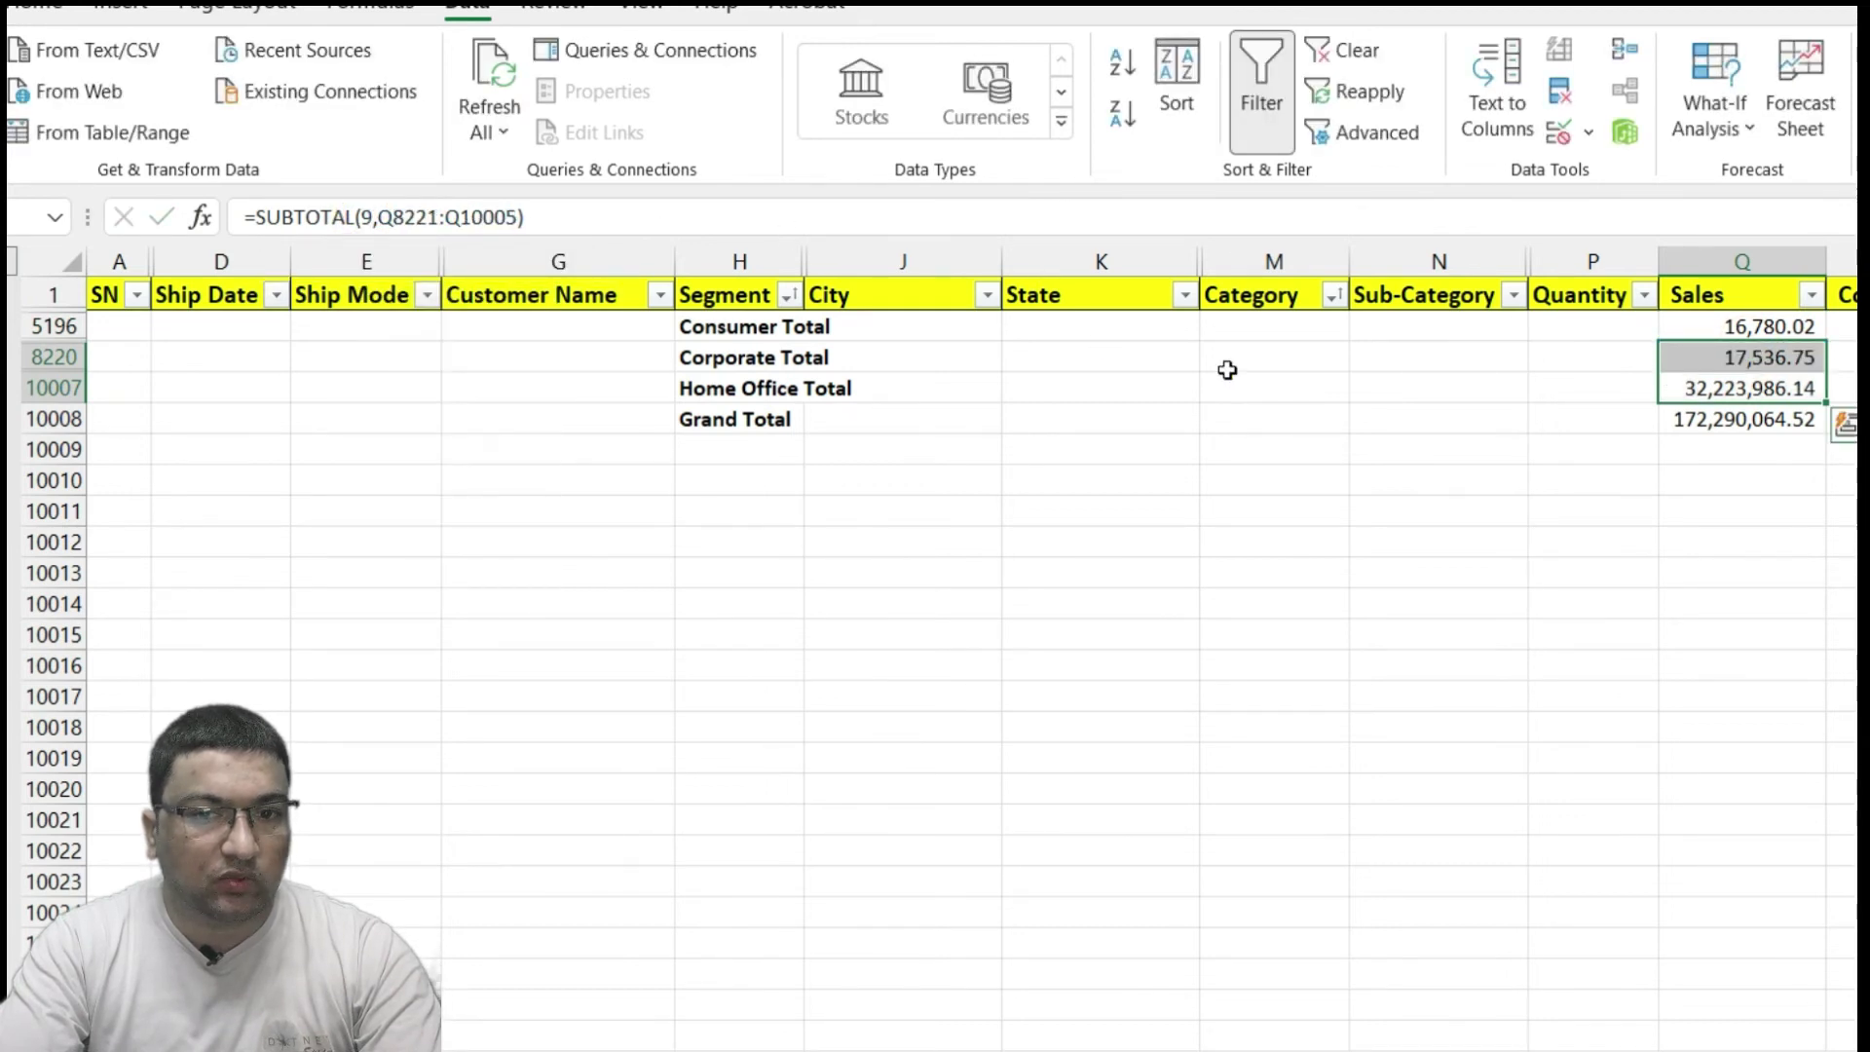
left_click(1753, 390)
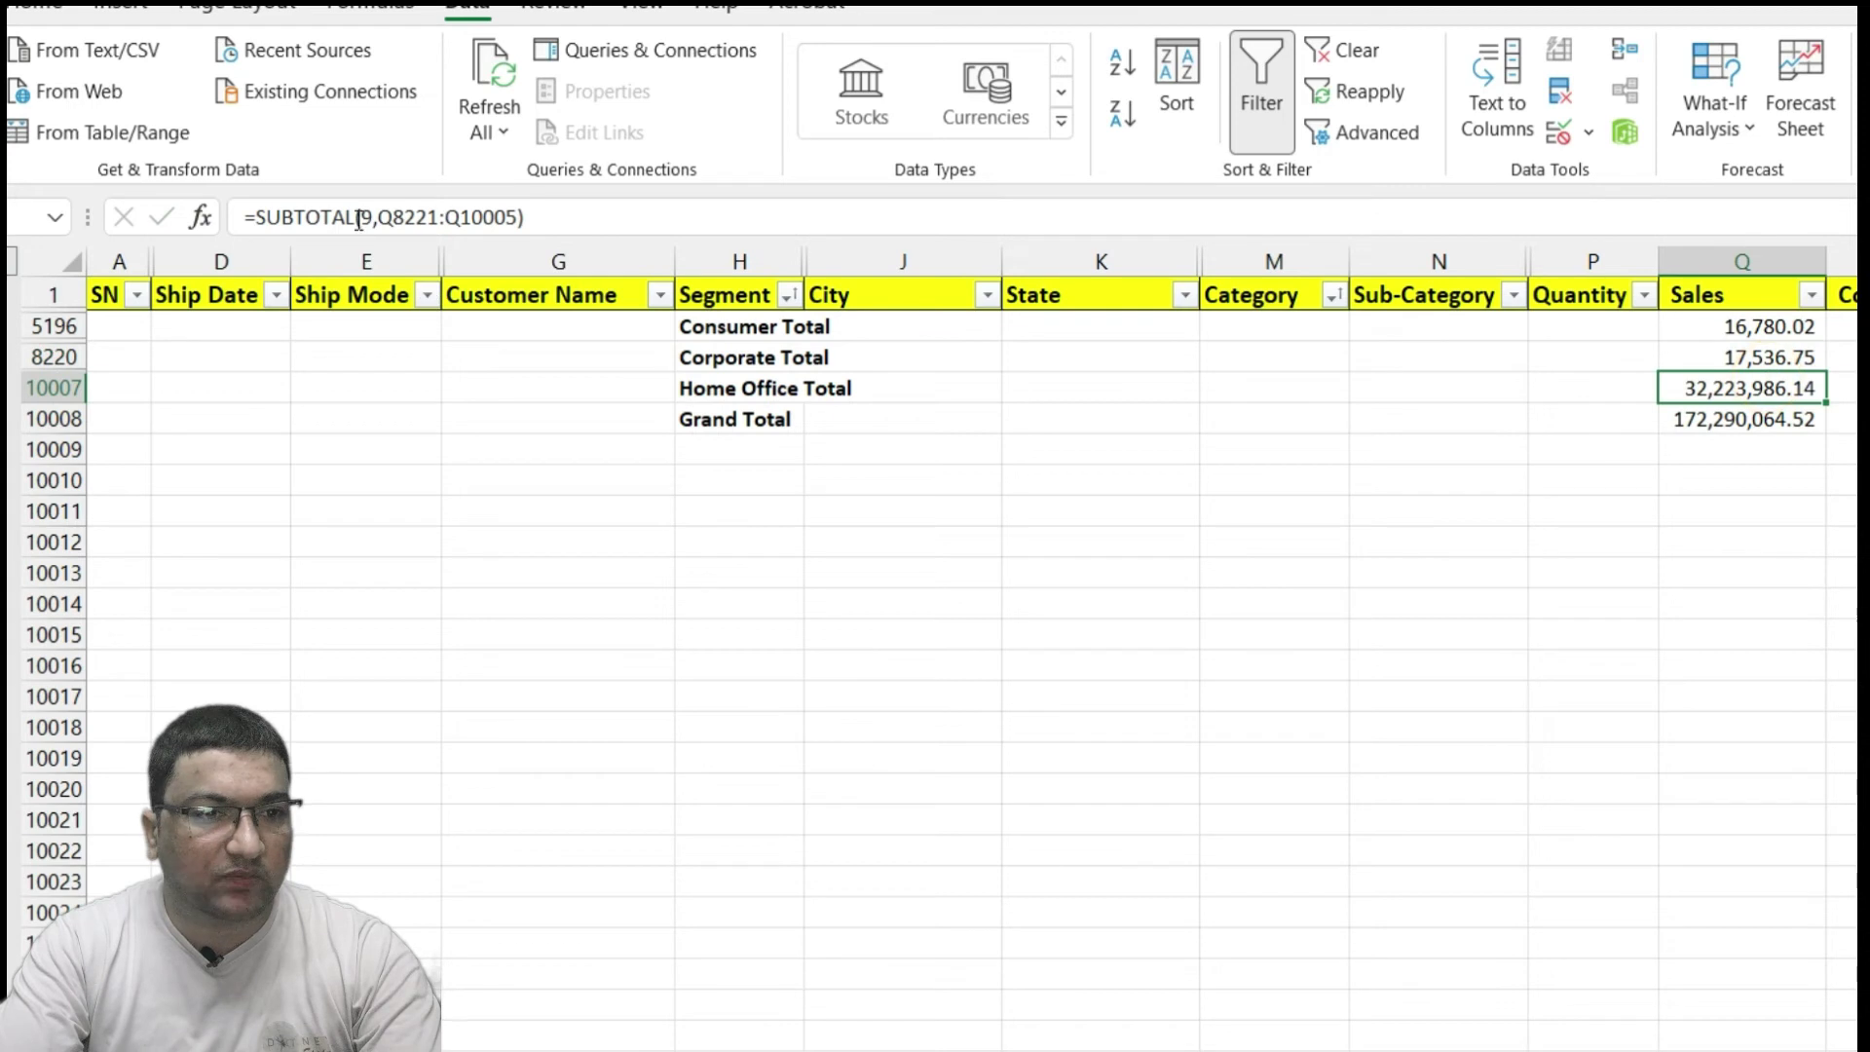
left_click(358, 219)
double_click(363, 219)
type("1")
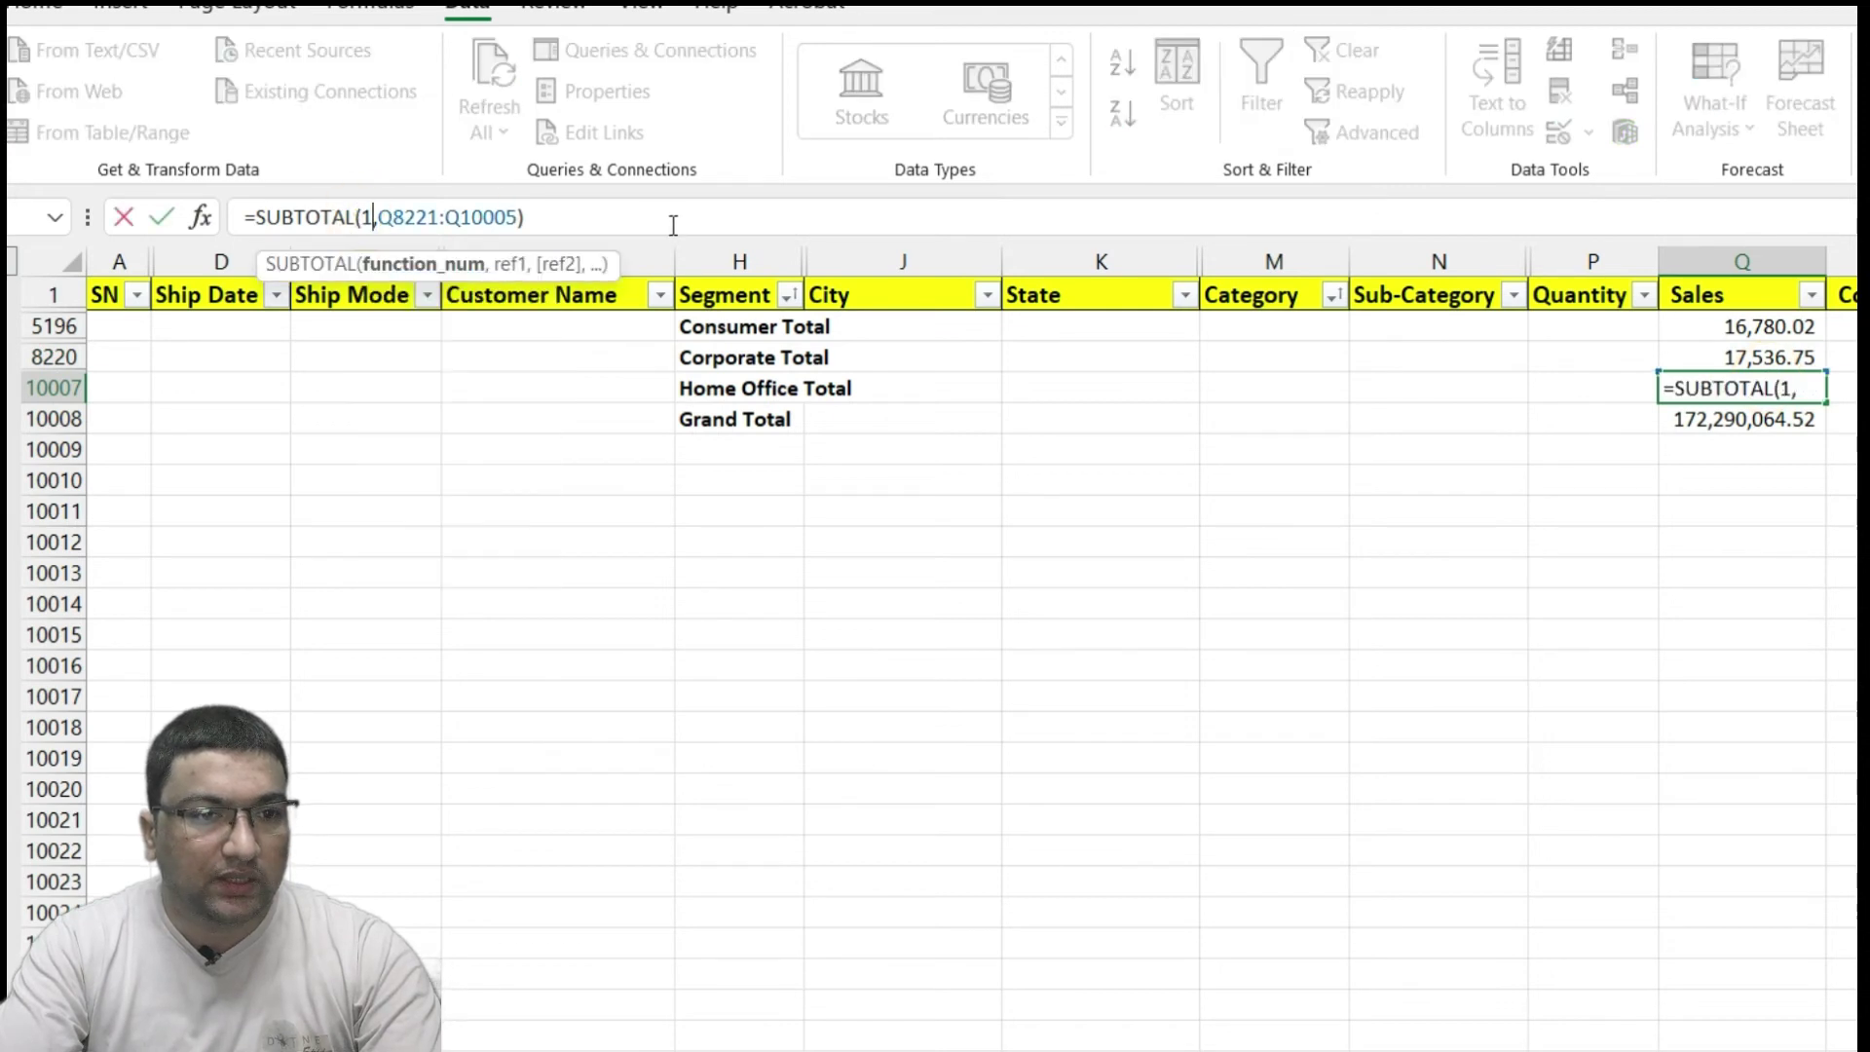
key("Return")
left_click_drag(1757, 380, 1743, 317)
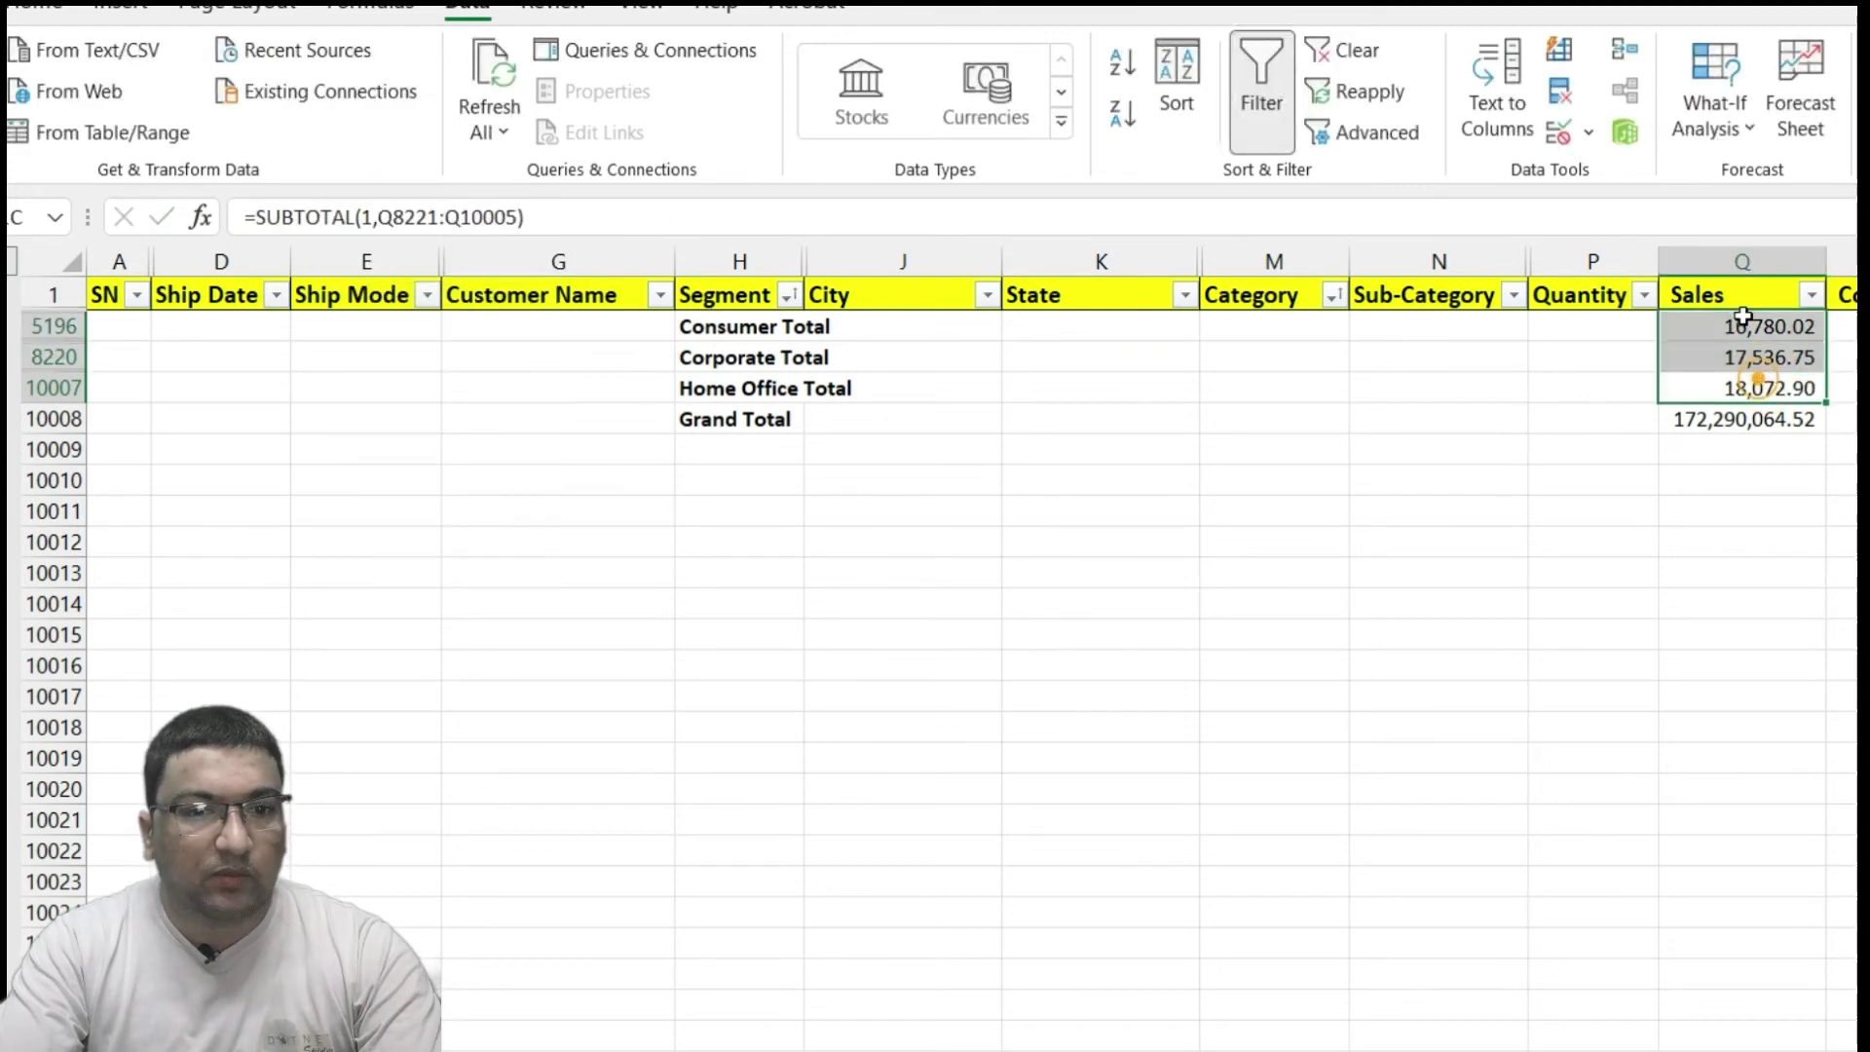
Check the Grand Total formula in Q10008 and dismiss the warning without changes
left_click(1729, 419)
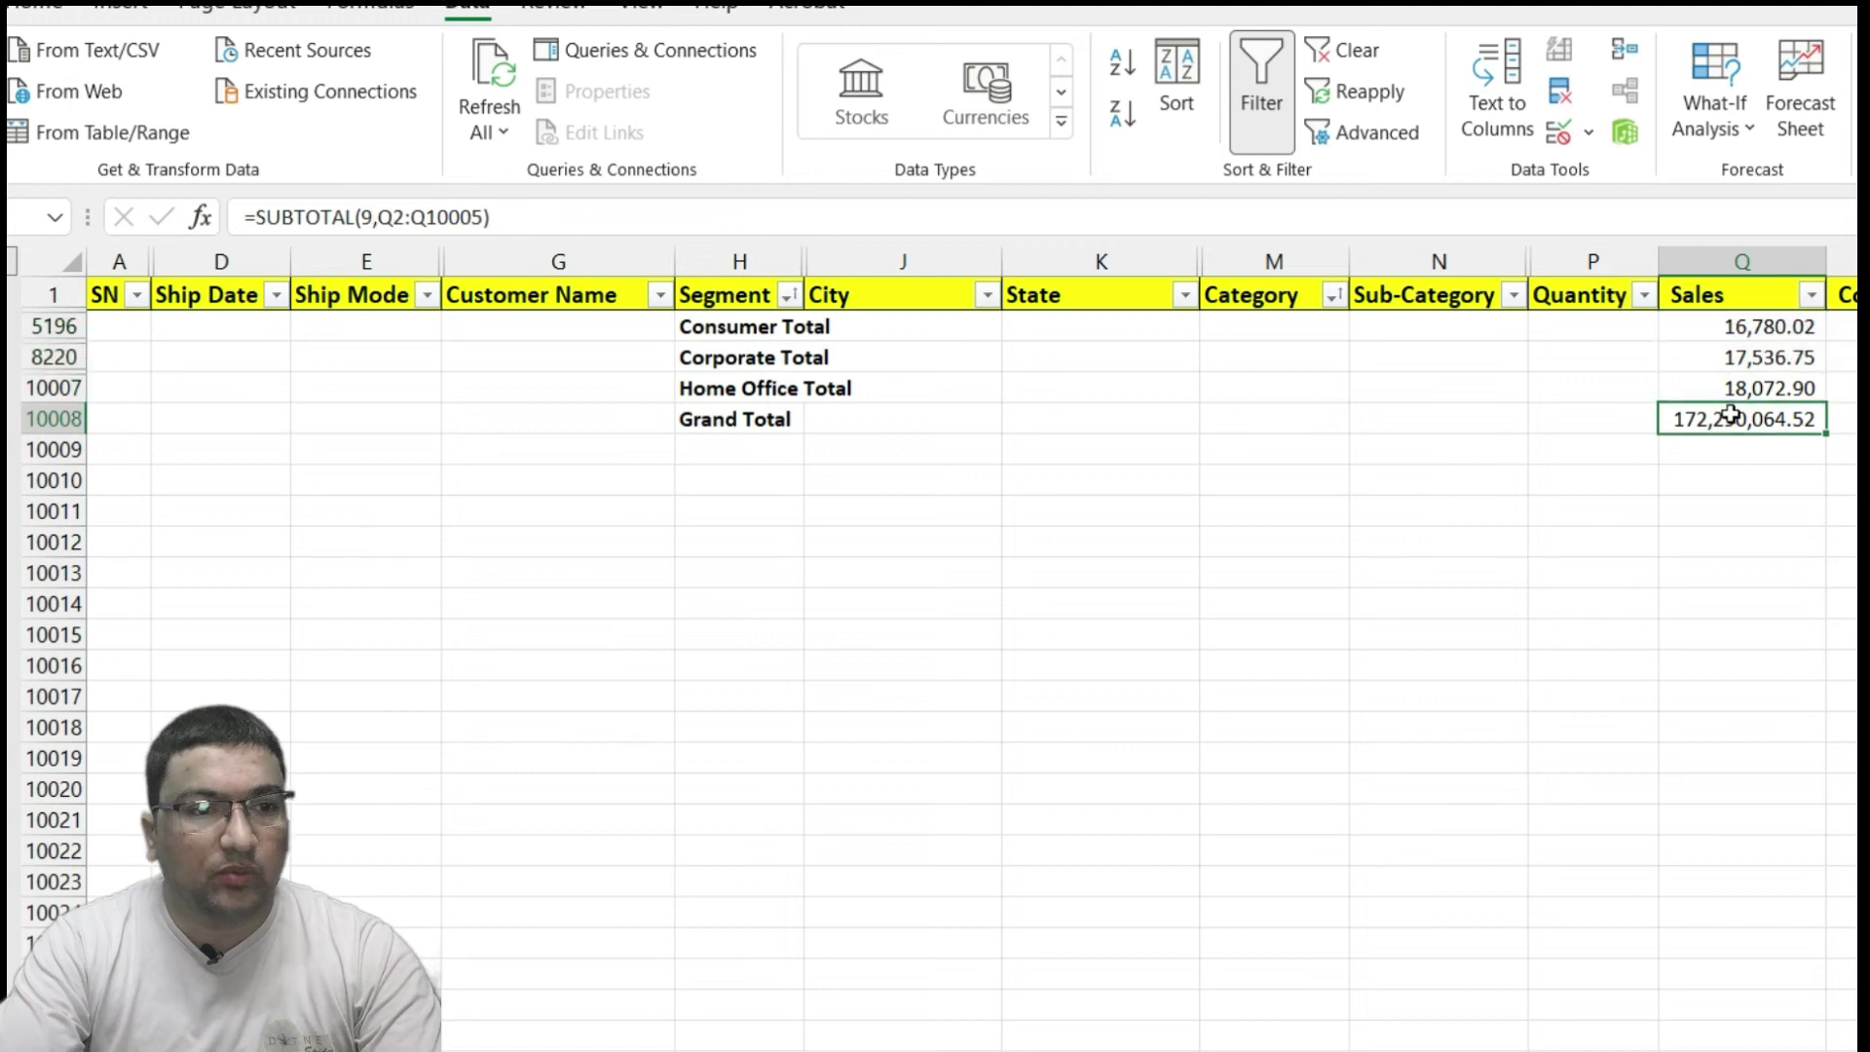
left_click(371, 218)
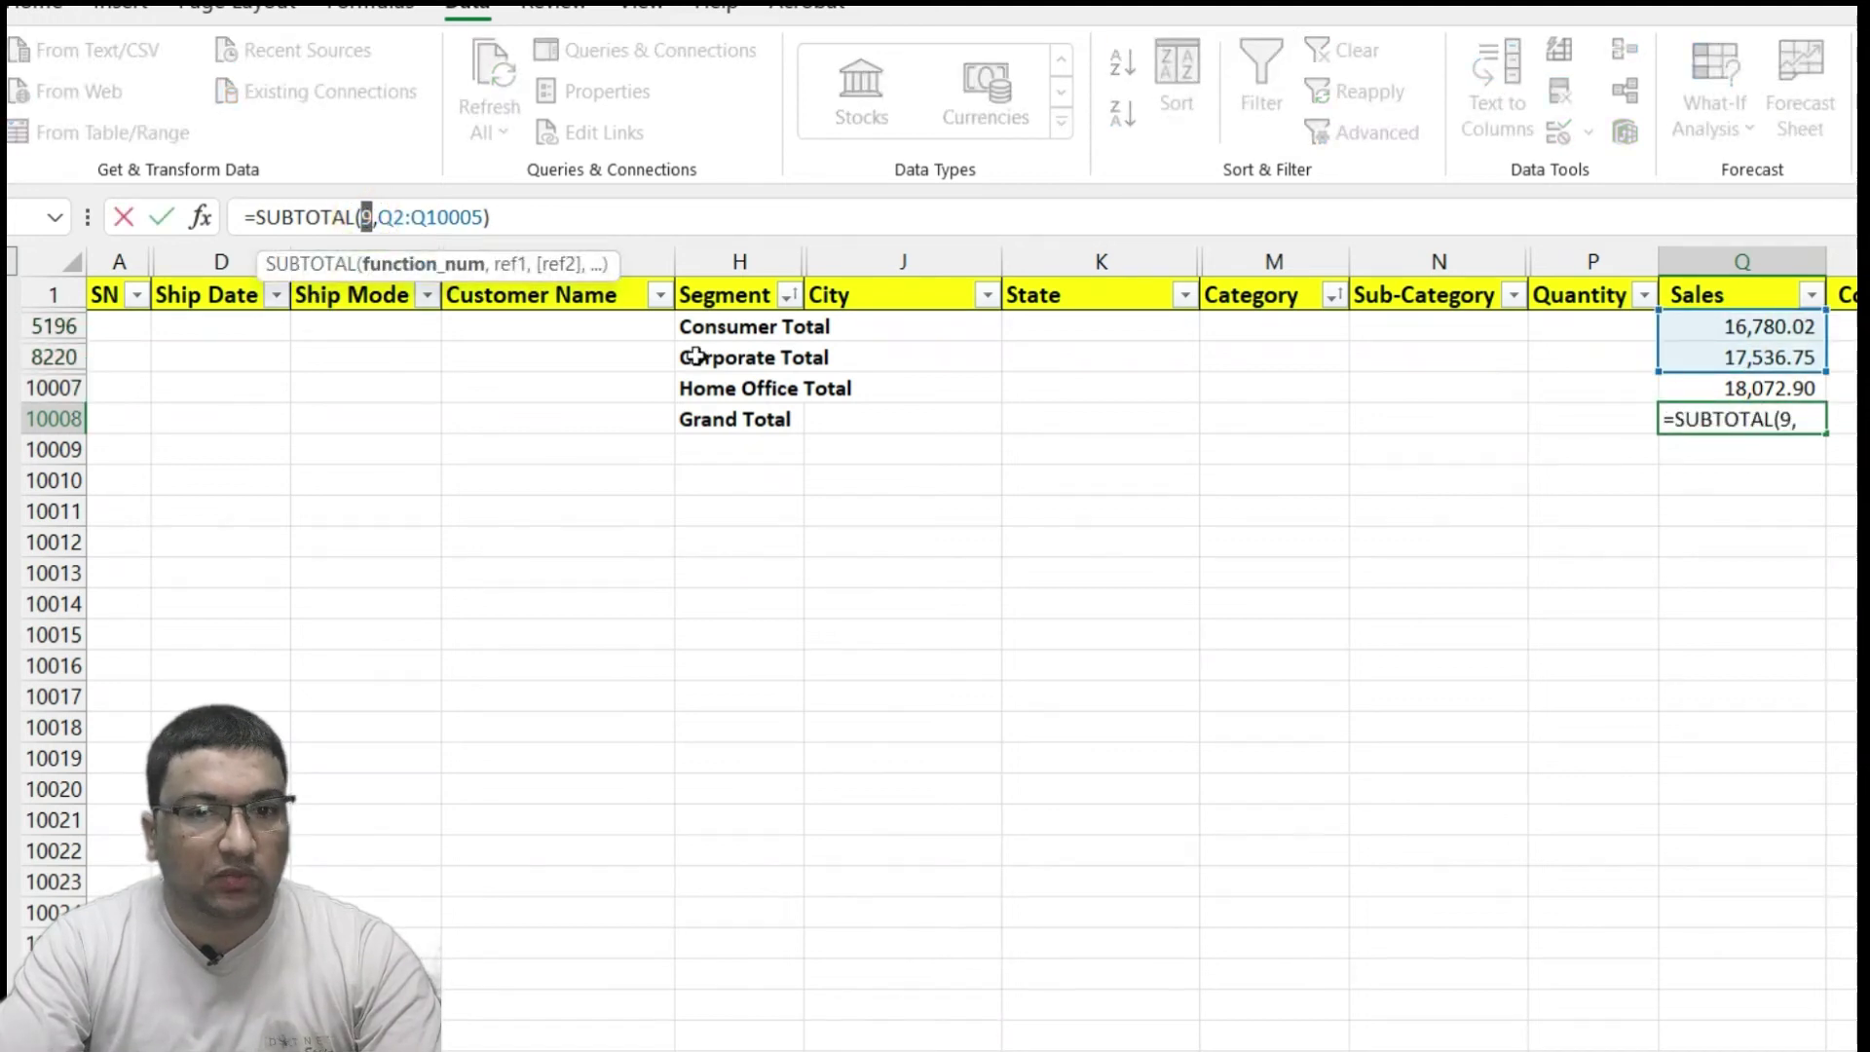
key("ctrl+Return")
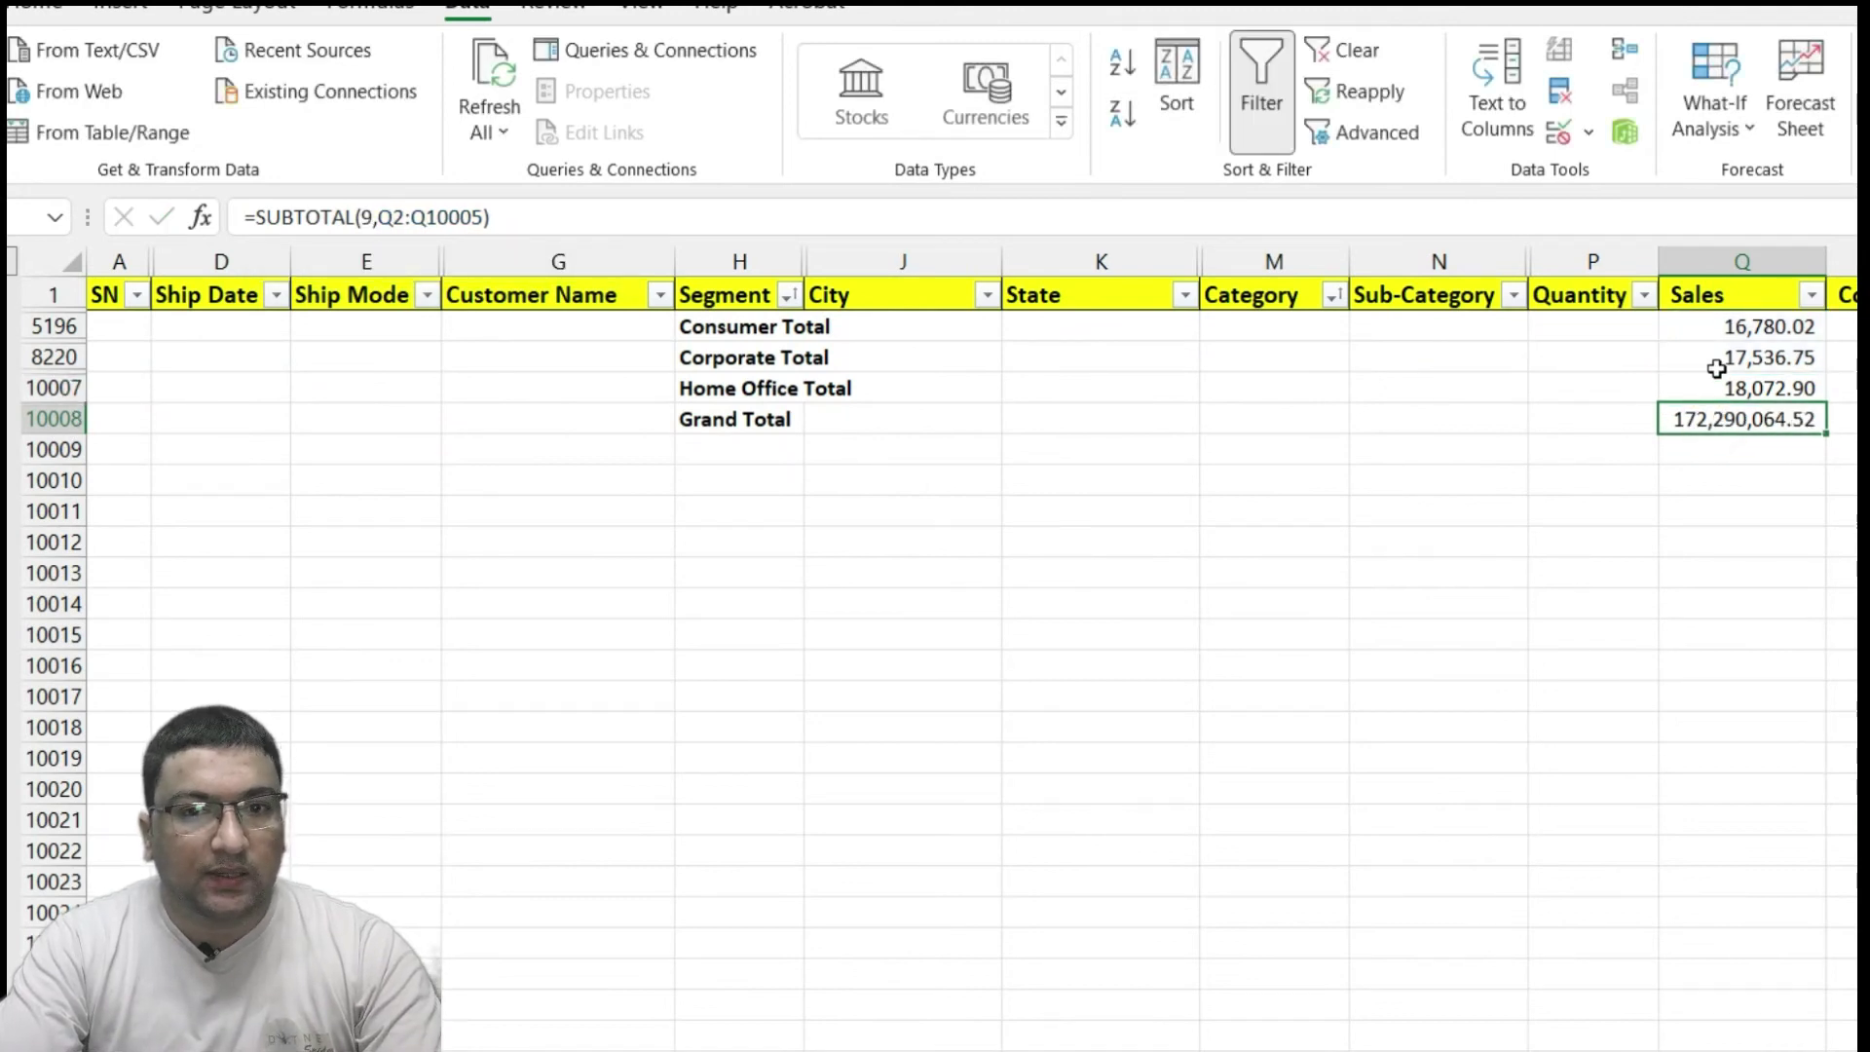
left_click_drag(1714, 367, 1714, 374)
left_click(791, 385)
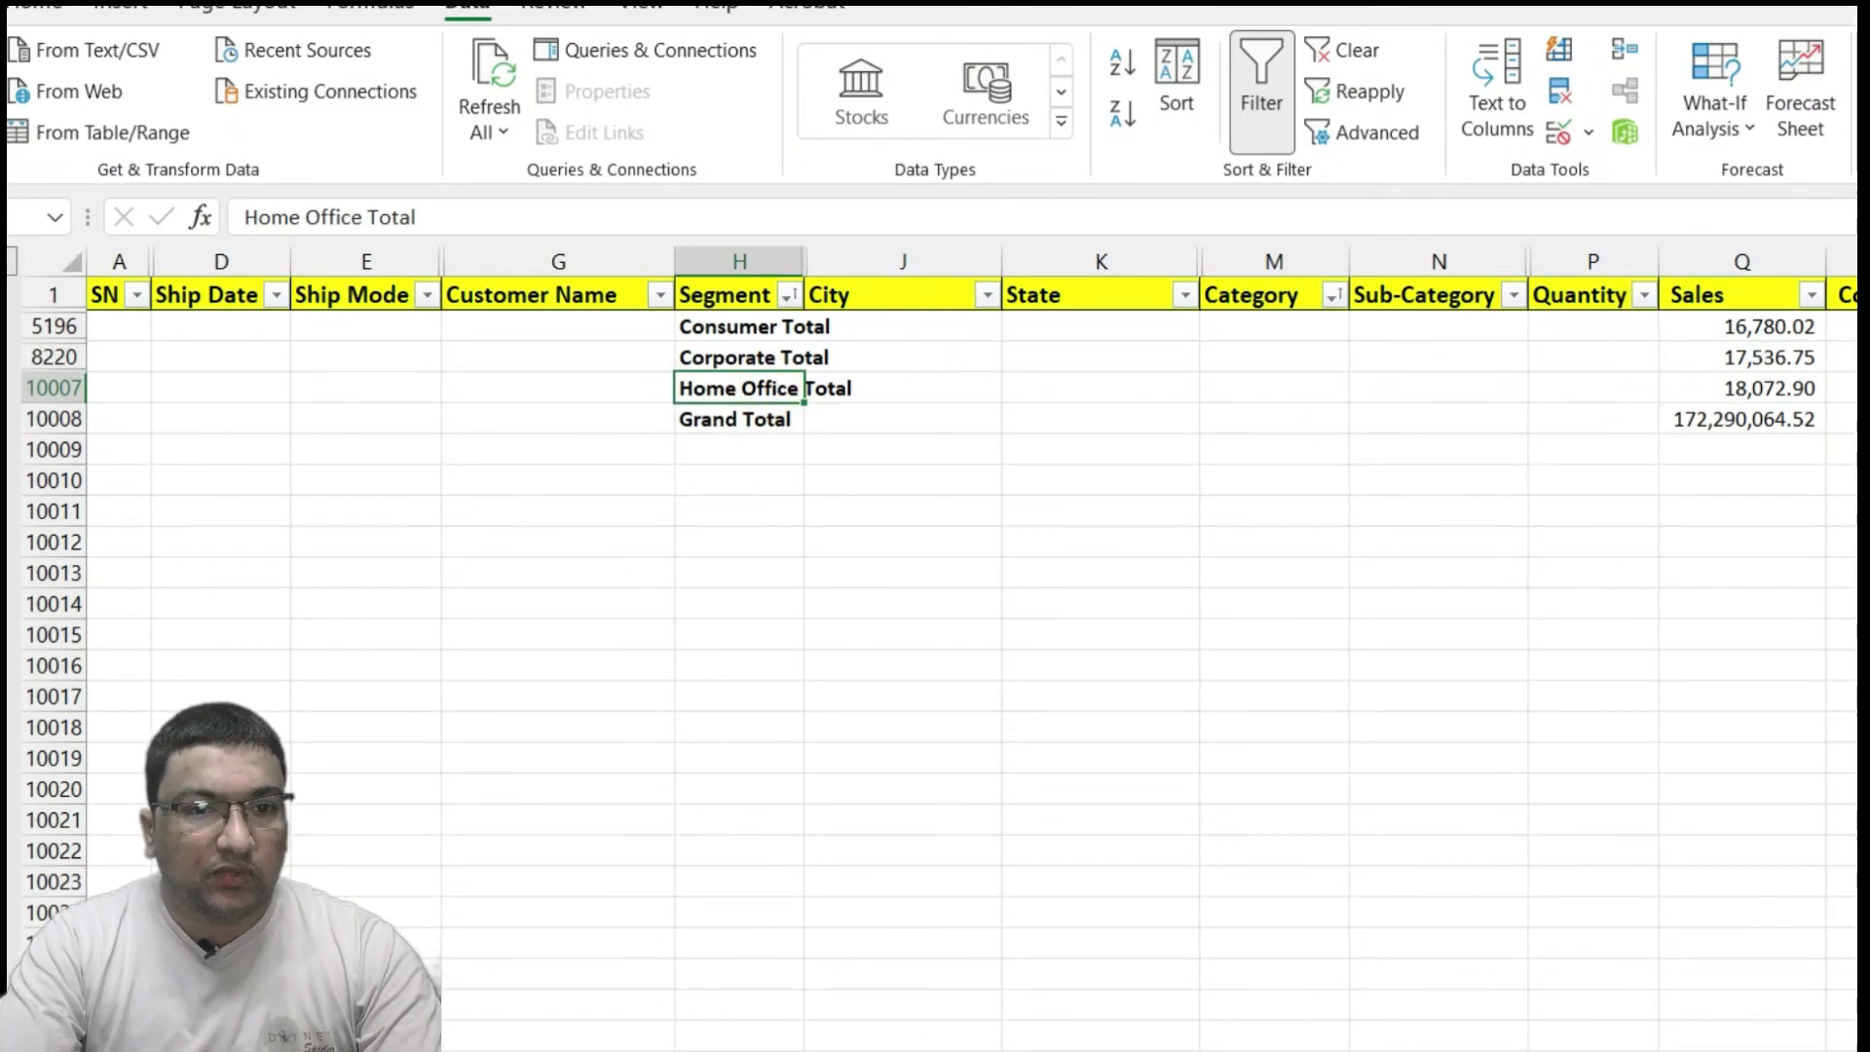
left_click(1130, 693)
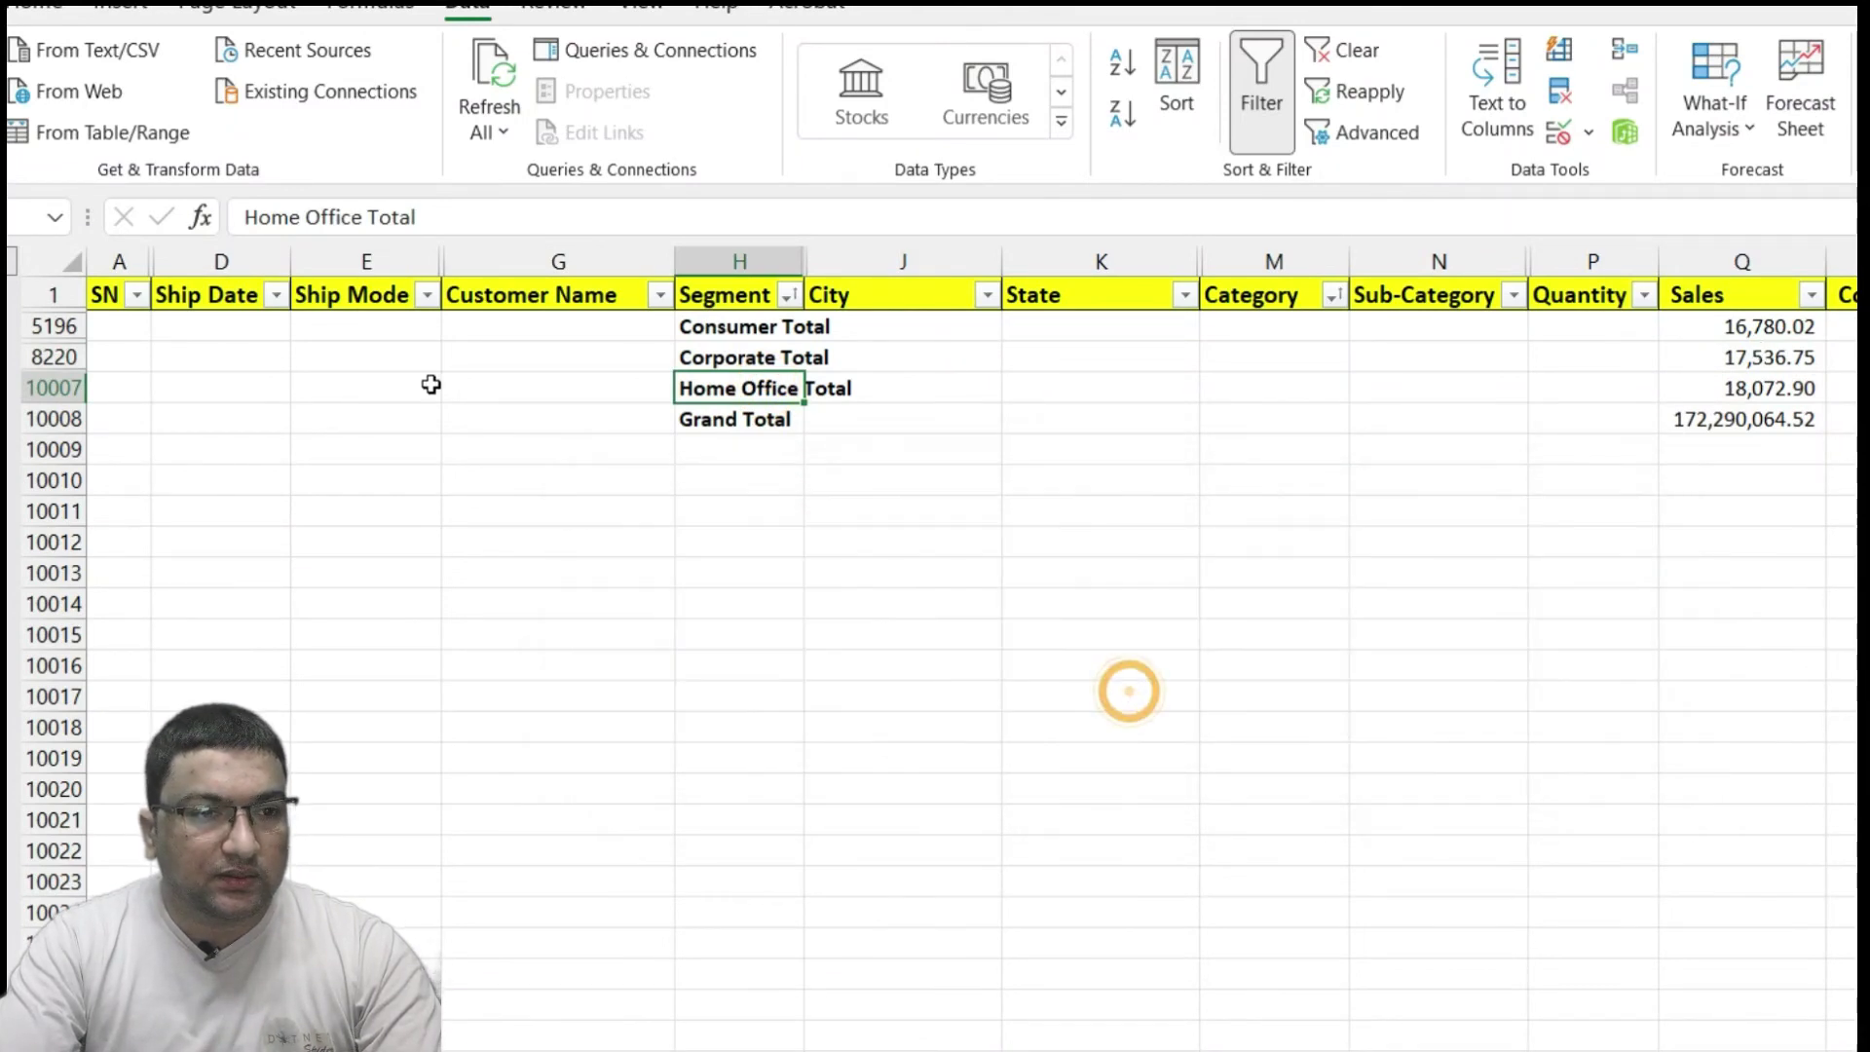
left_click(428, 387)
Expand the Consumer Furniture Total group and return to the header row
left_click(12, 261)
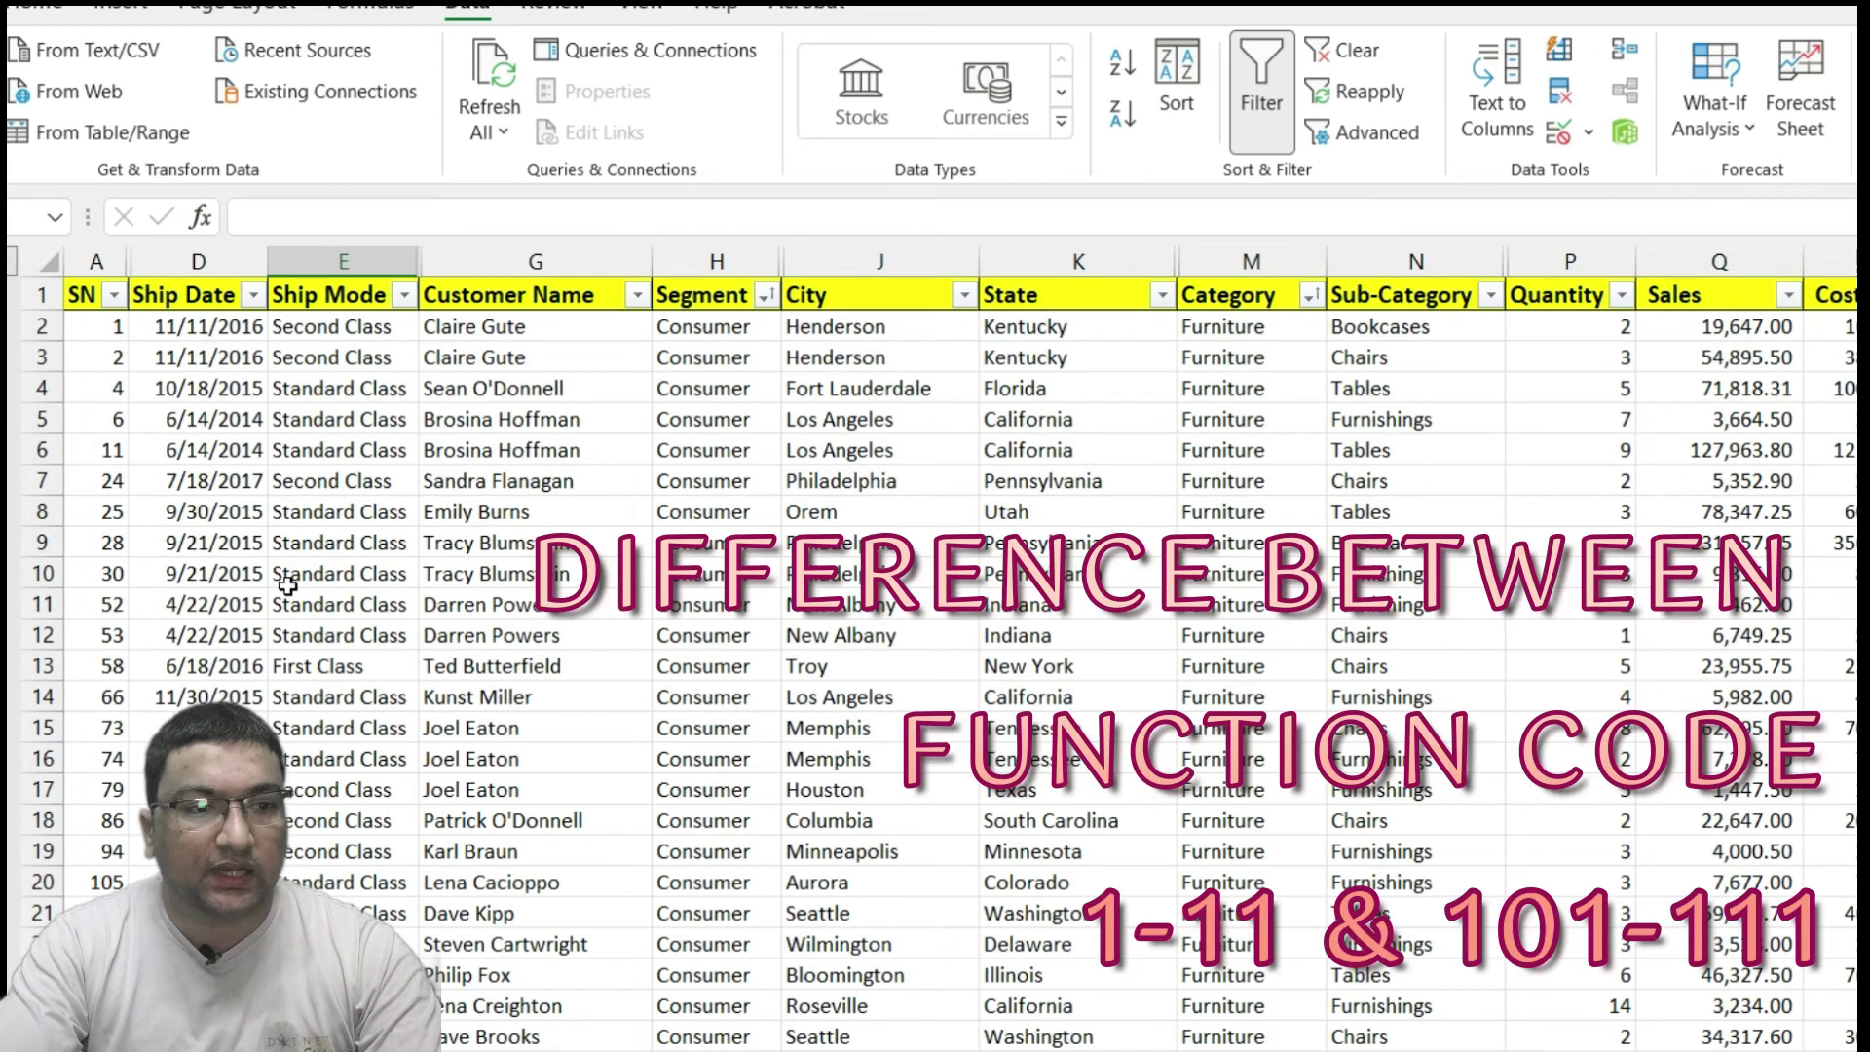
left_click(288, 594)
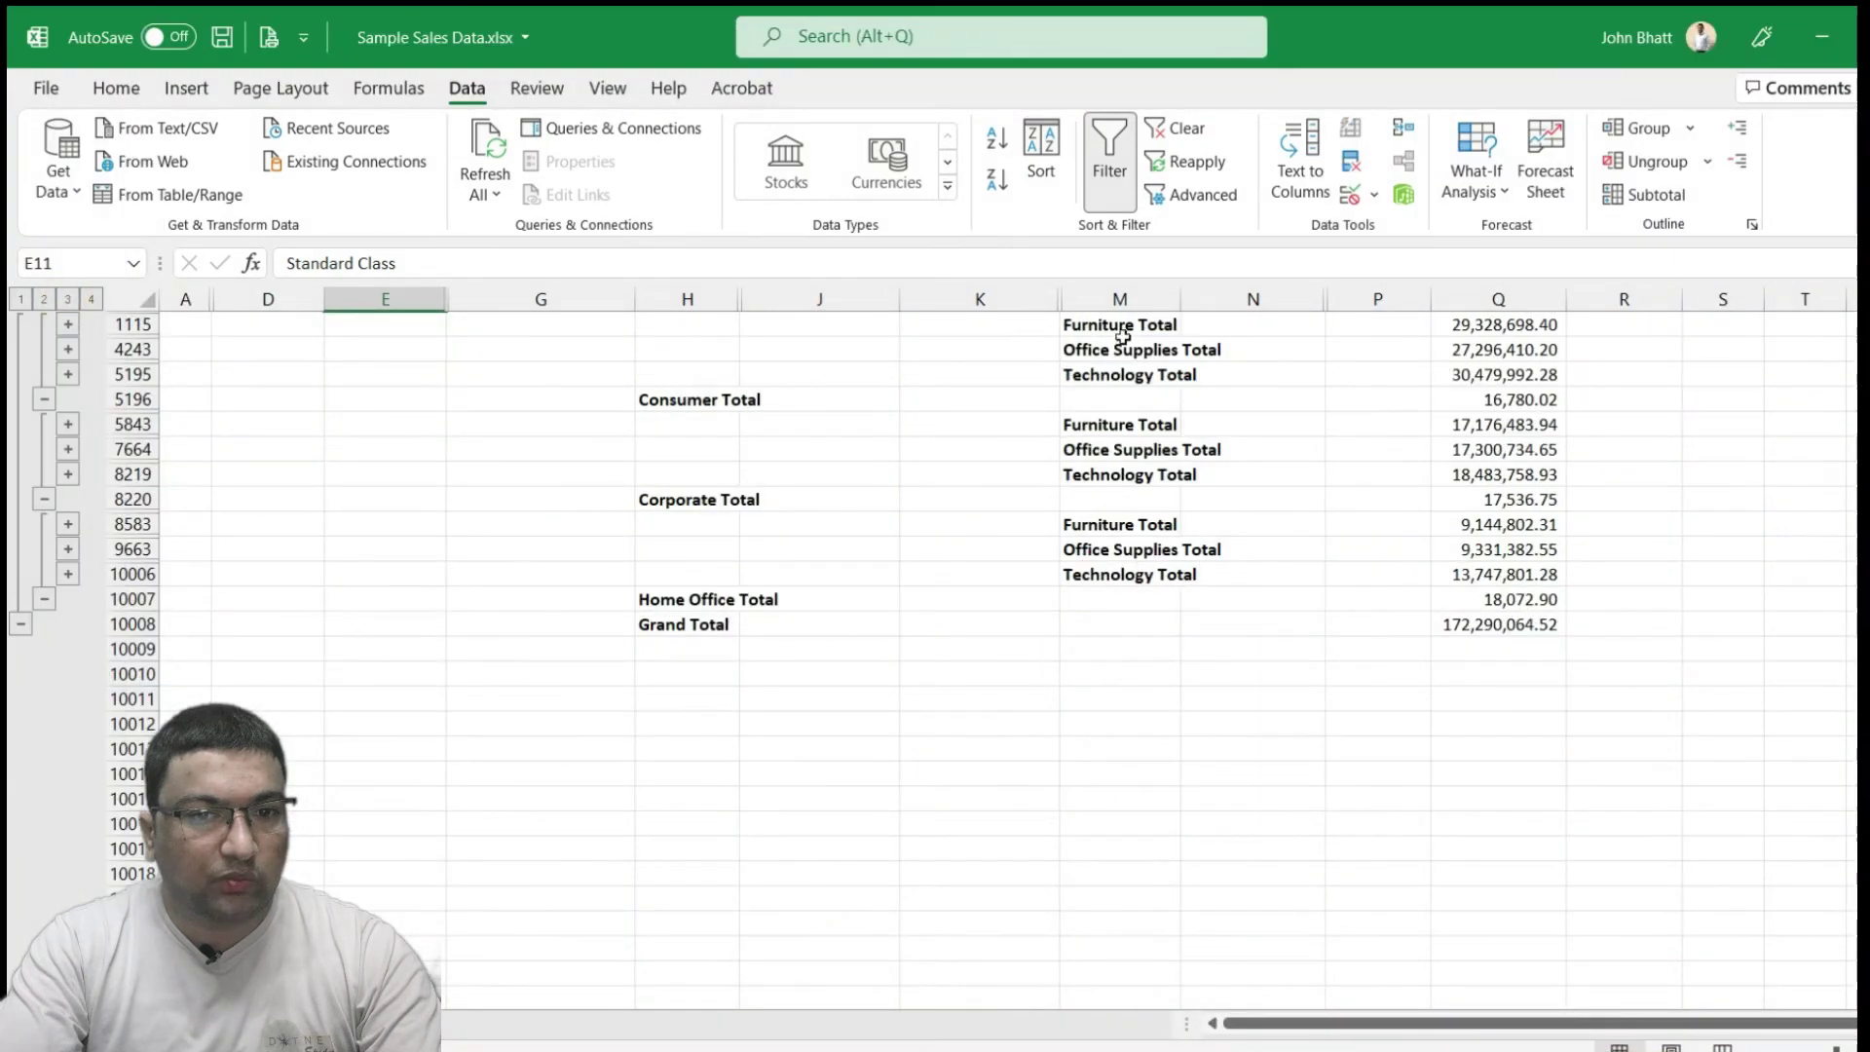
left_click(1120, 324)
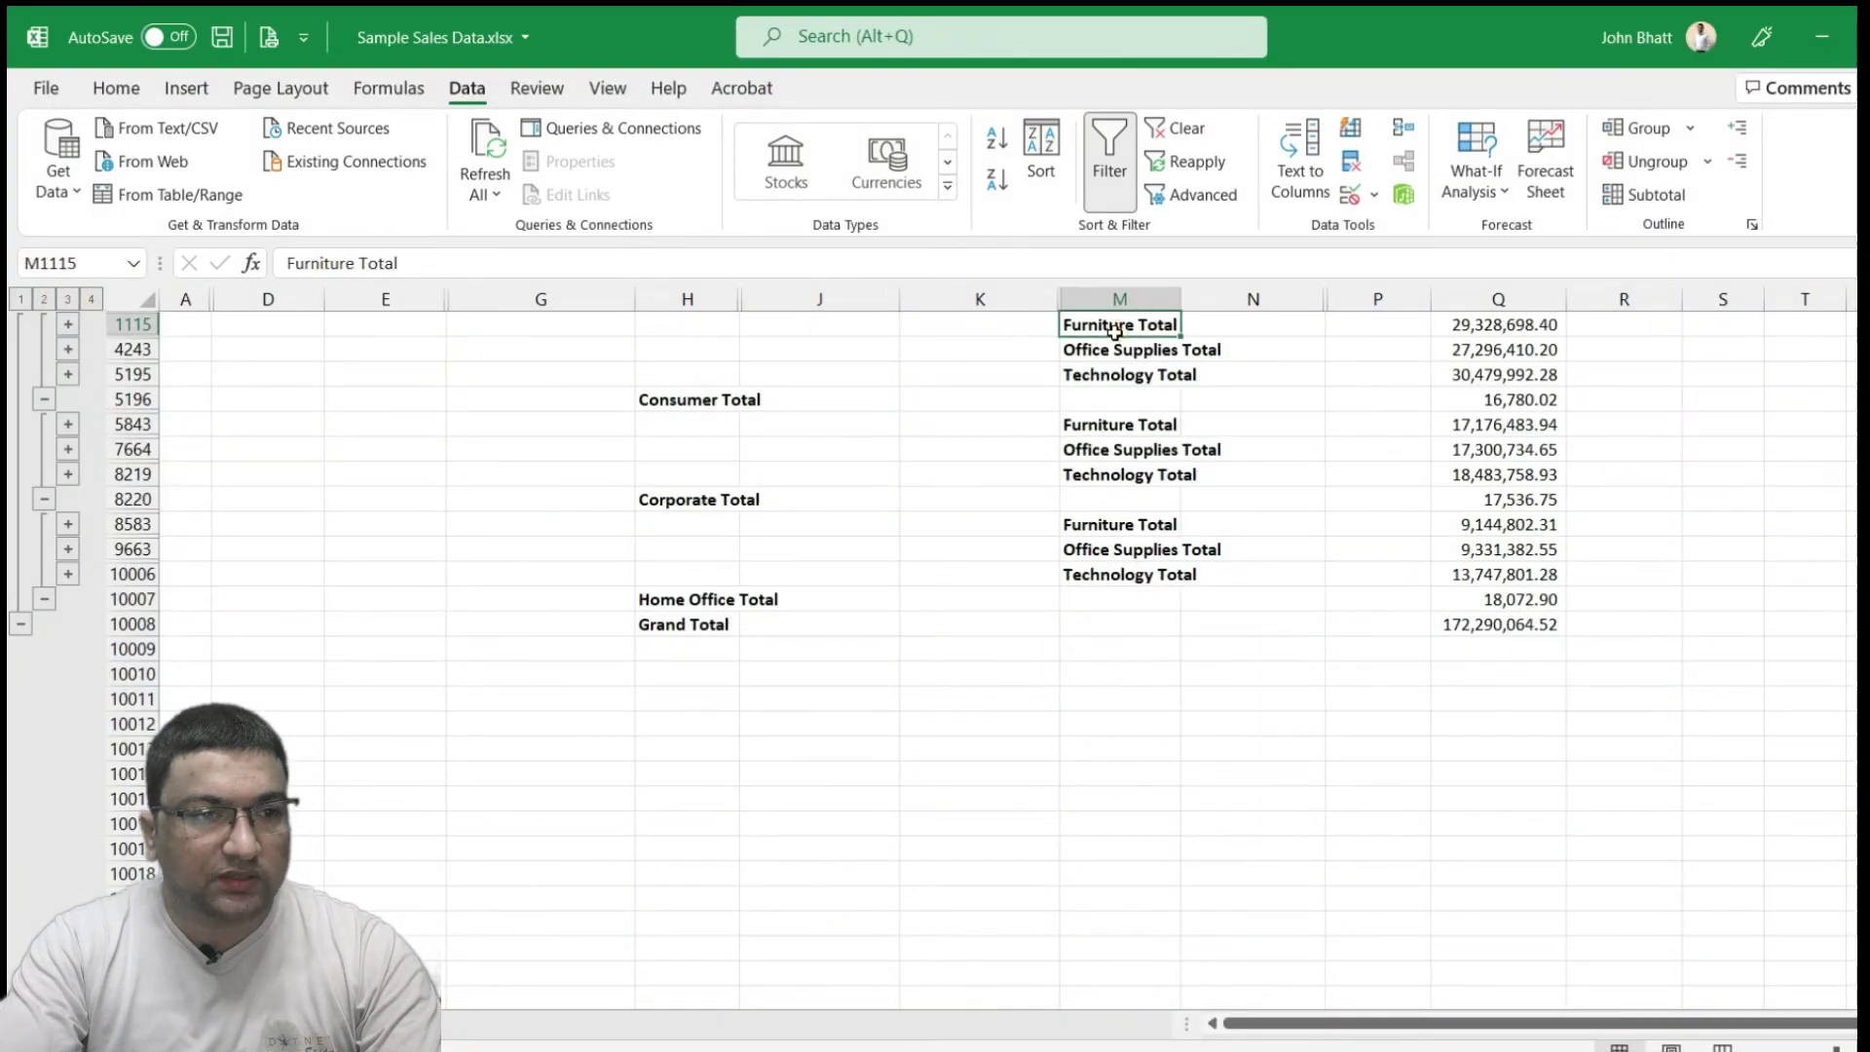
left_click(68, 325)
scroll(619, 496, "up", 6)
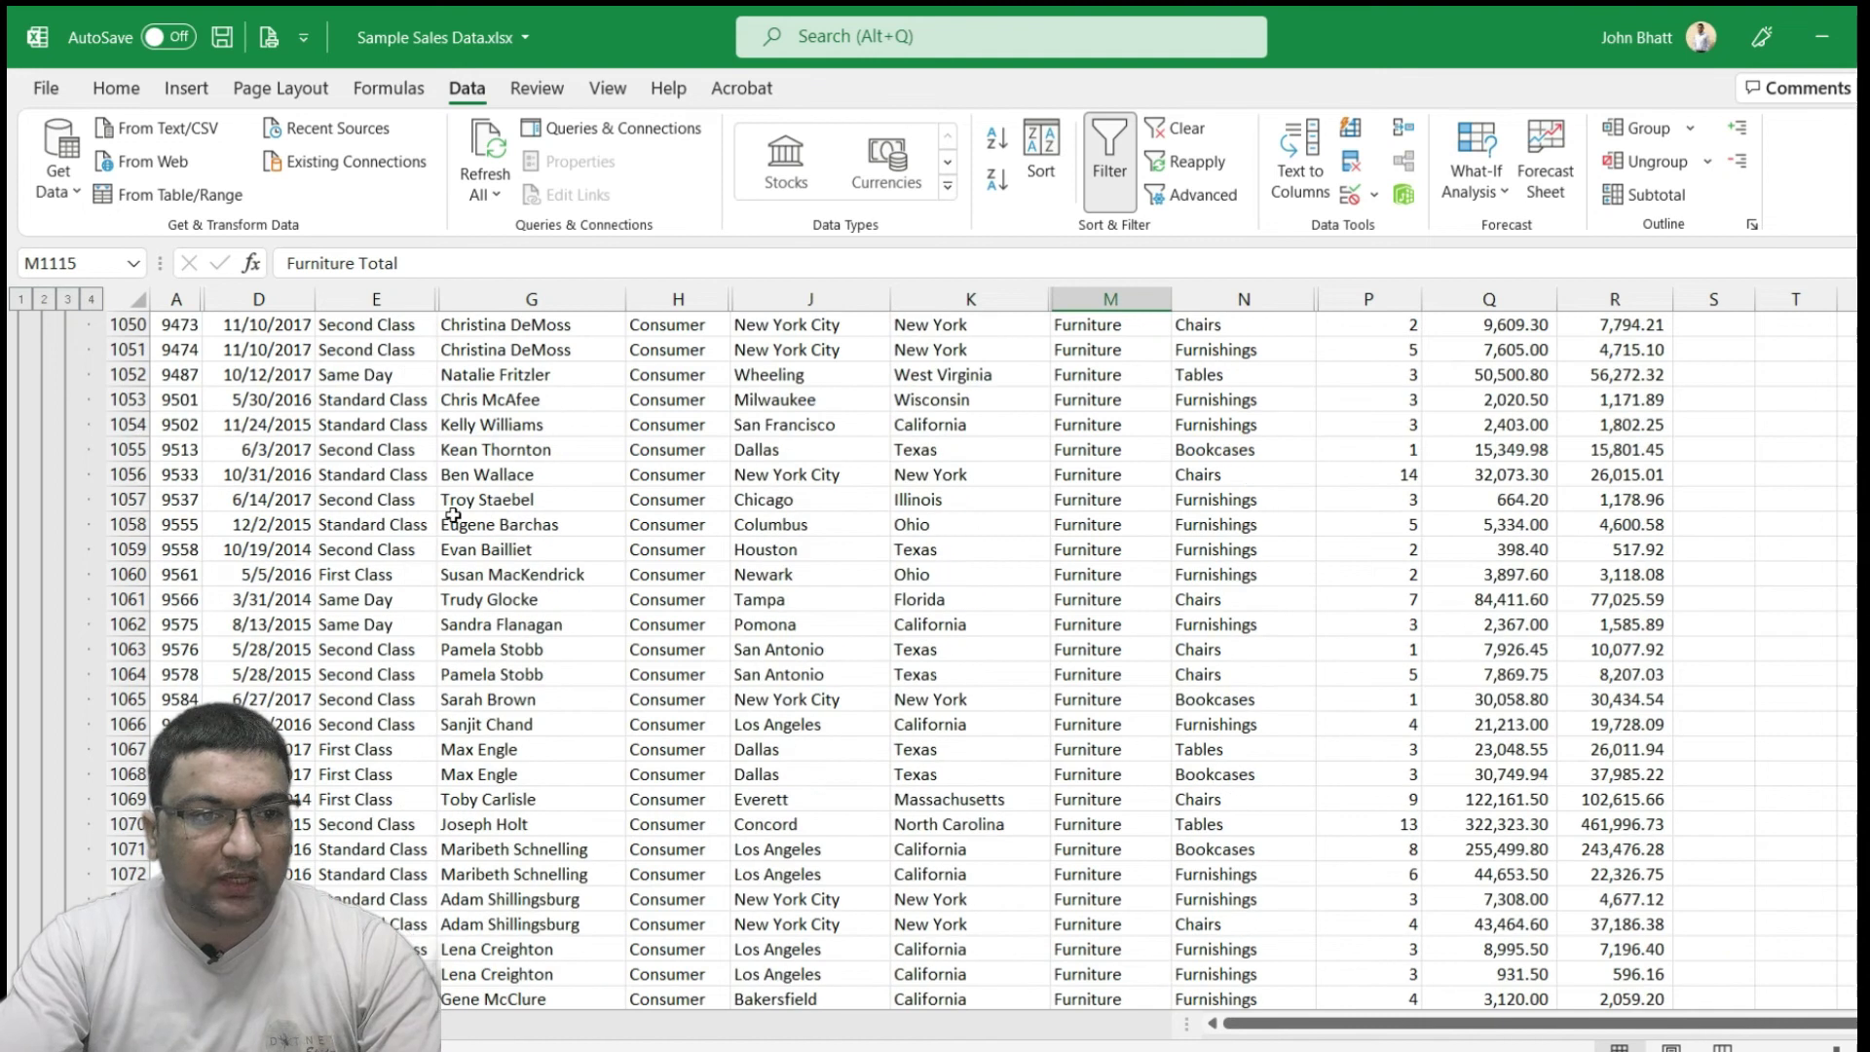
left_click(453, 515)
key("ctrl+Up")
Jump to the Furniture Total cell Q1115 below the last Consumer Furniture row
key("Down")
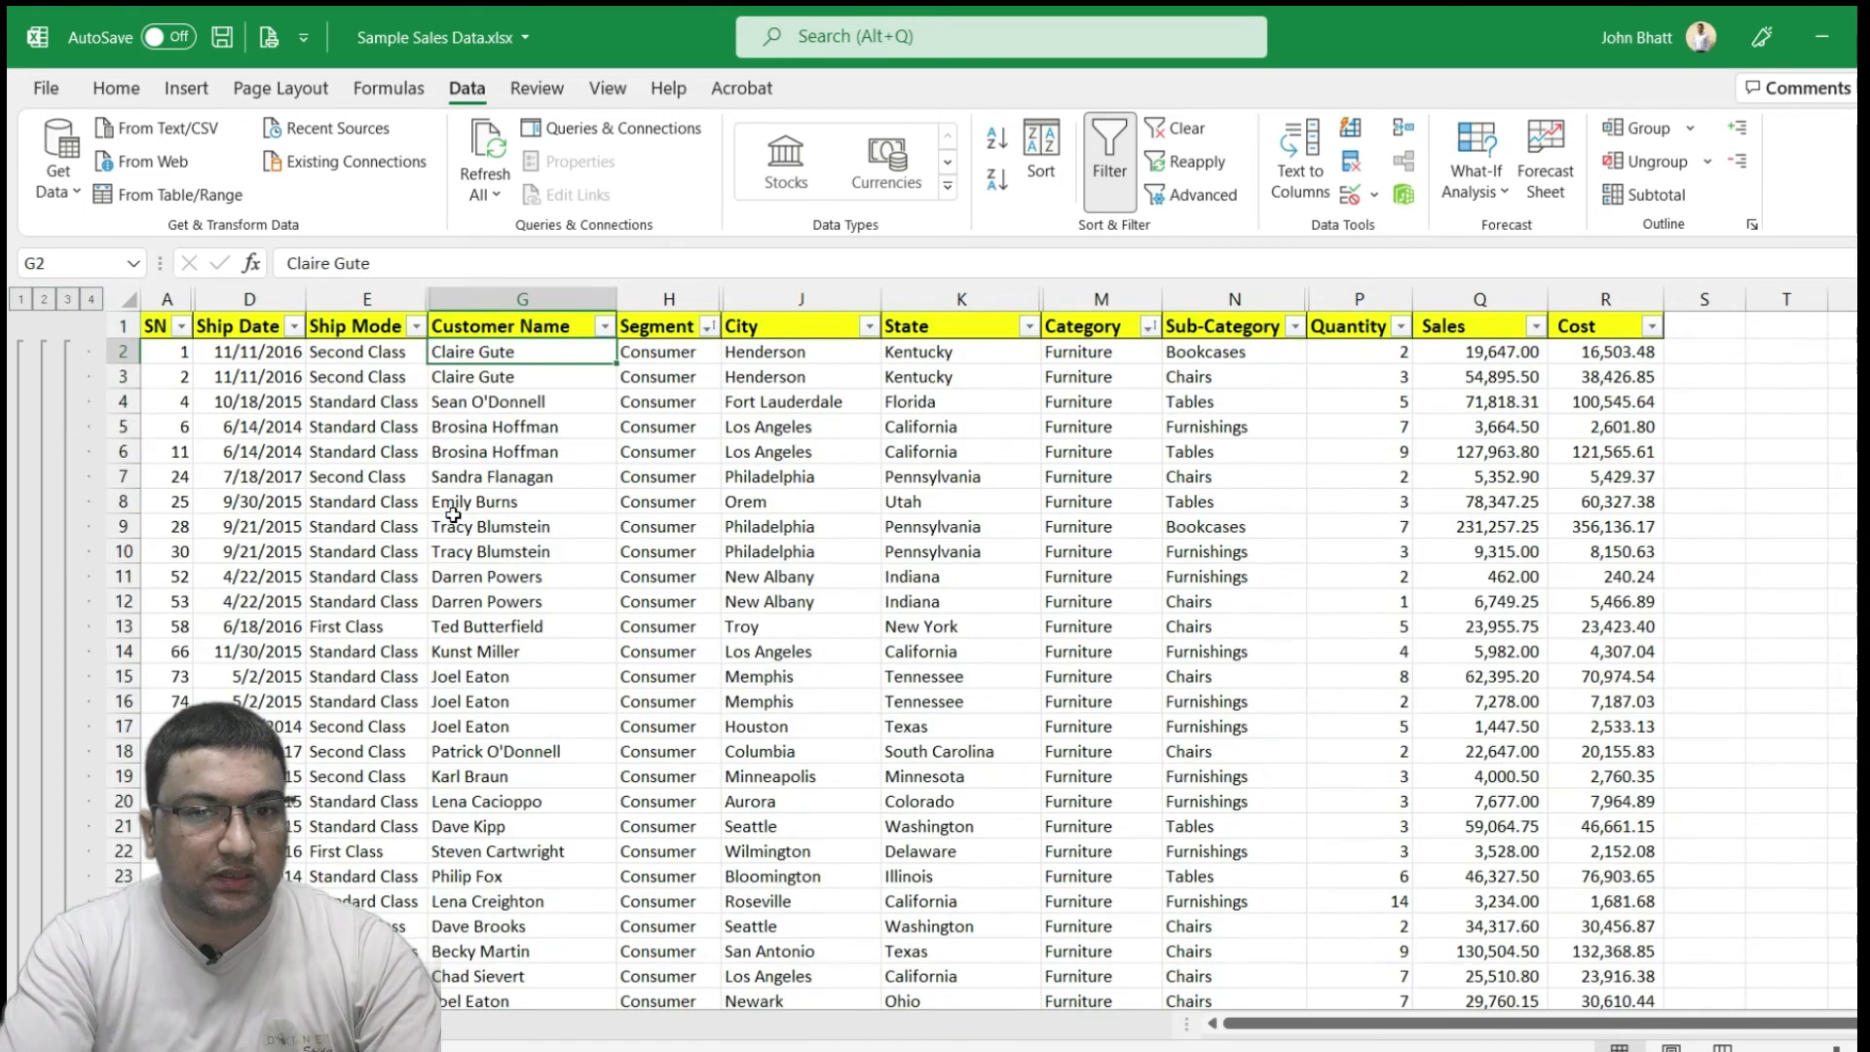
key("Down")
key("Down")
key("Down")
key("Left")
key("Left")
key("Right")
key("ctrl+Down")
key("Down")
key("Right")
key("Right")
key("Right")
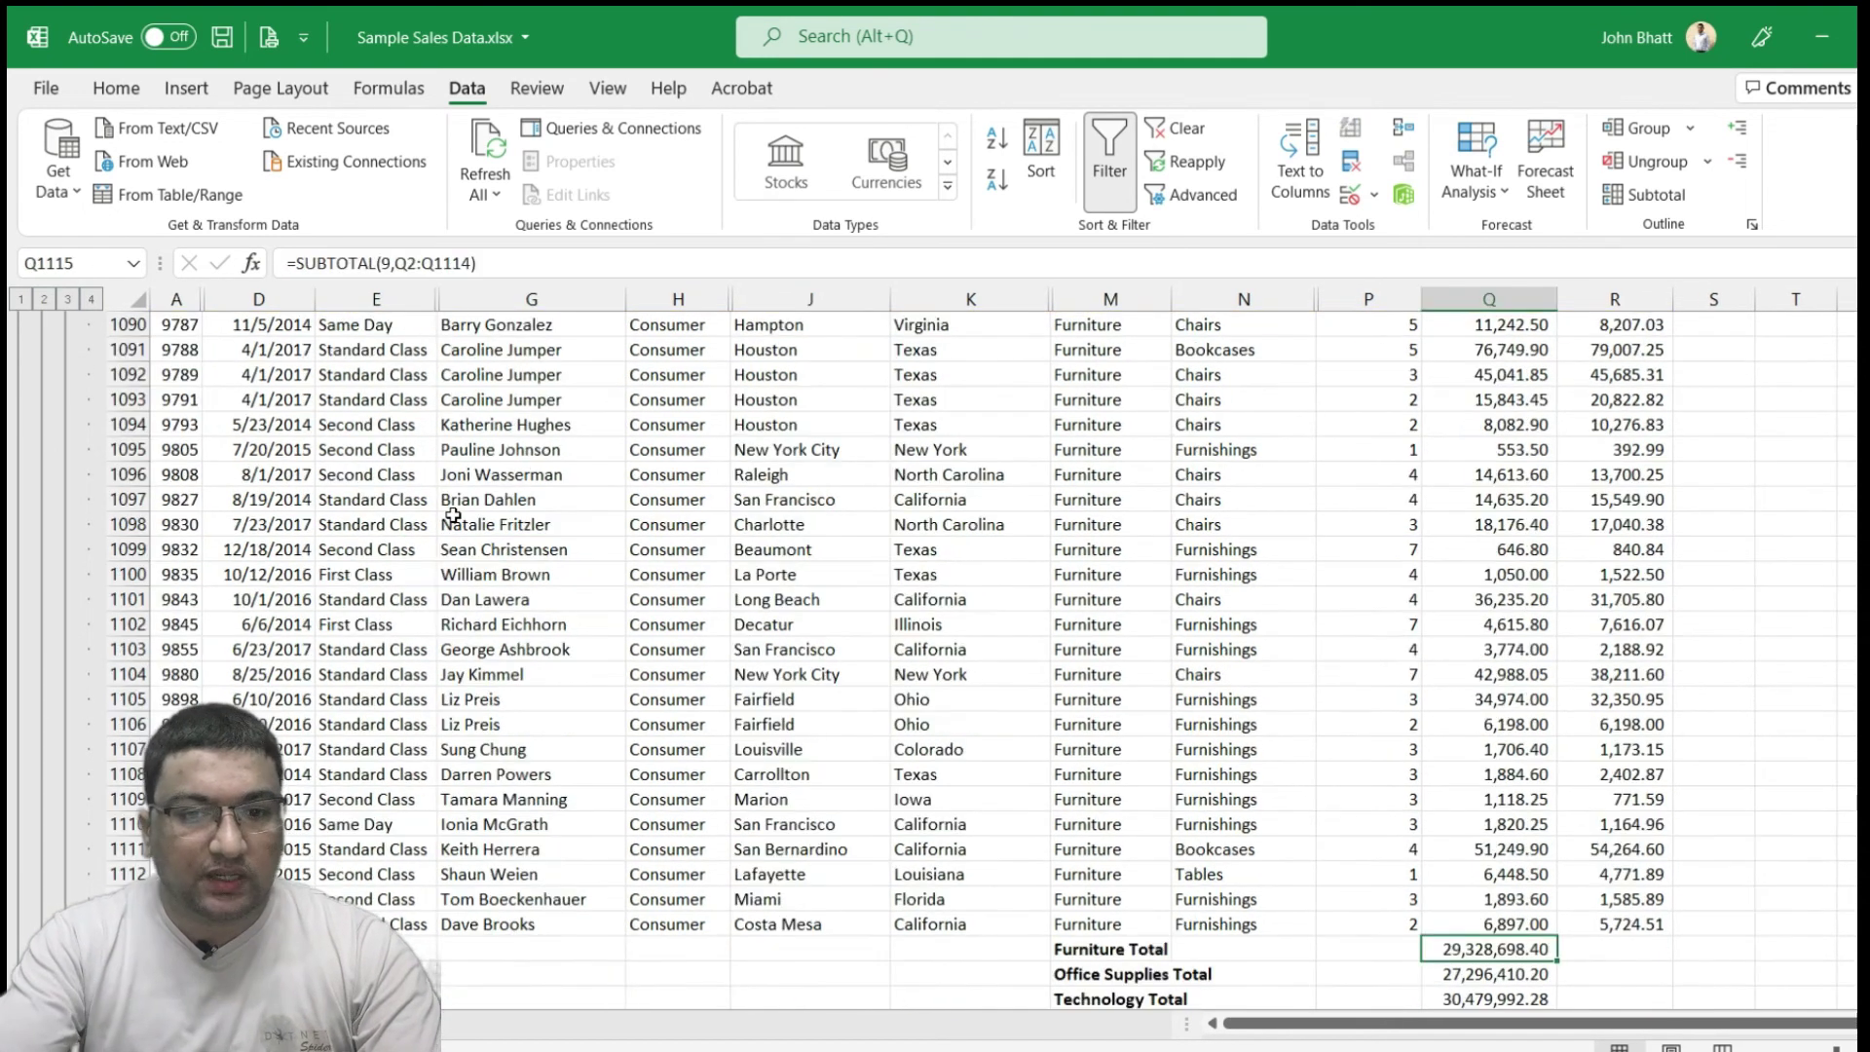
scroll(592, 659, "down", 3)
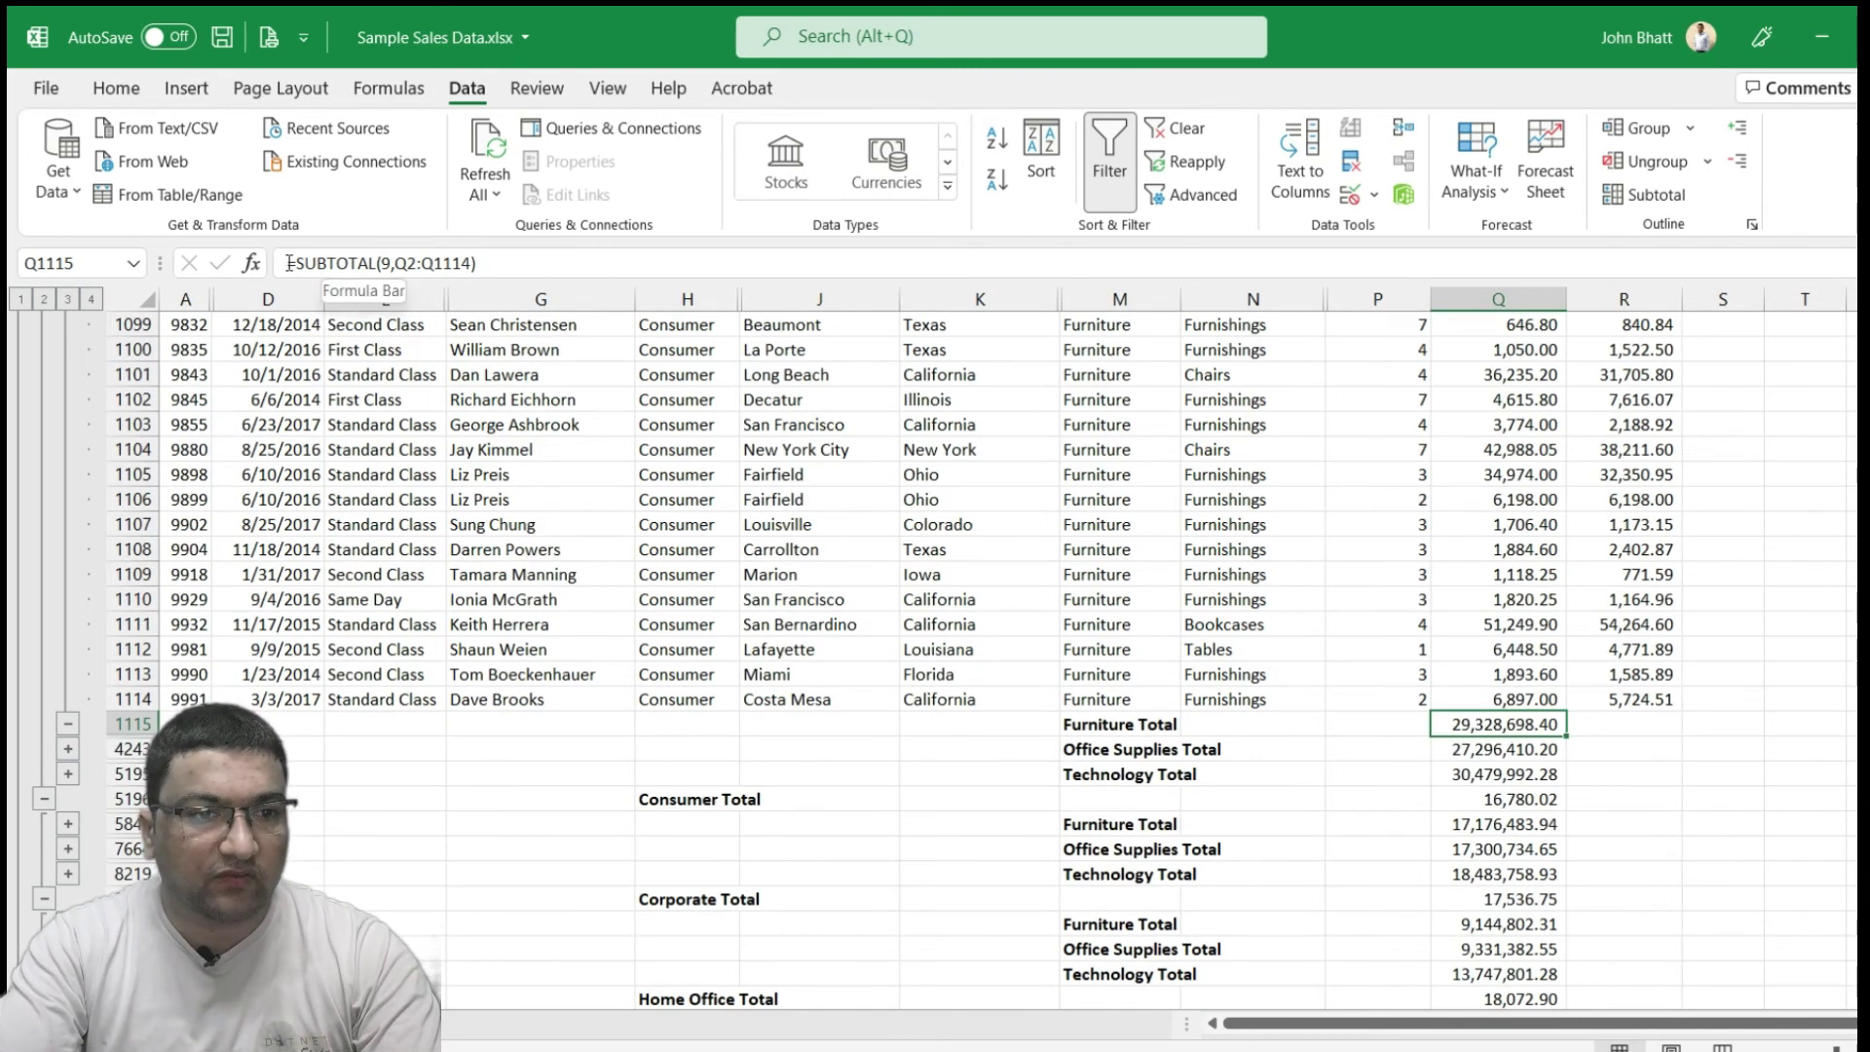
Inspect the =SUBTOTAL(9,Q2:Q1114) formula in the formula bar without changing it
left_click(516, 261)
key("Escape")
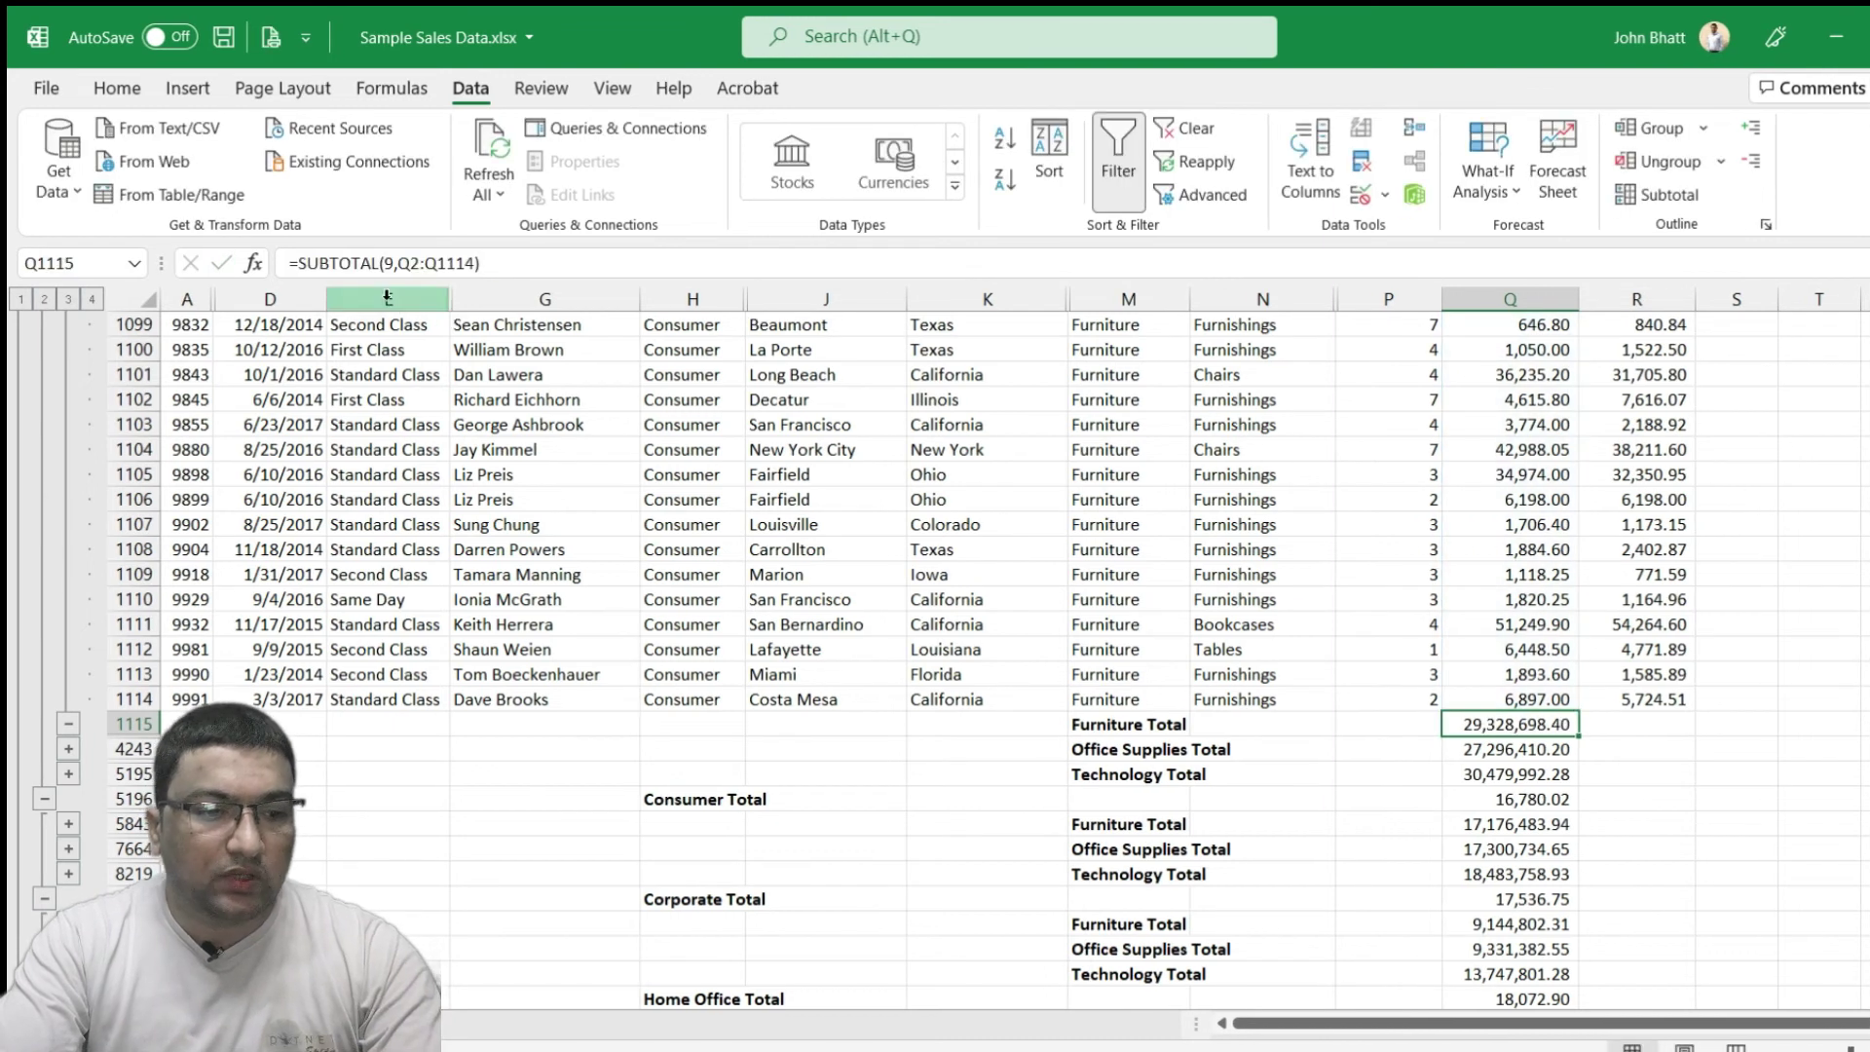
left_click(384, 1040)
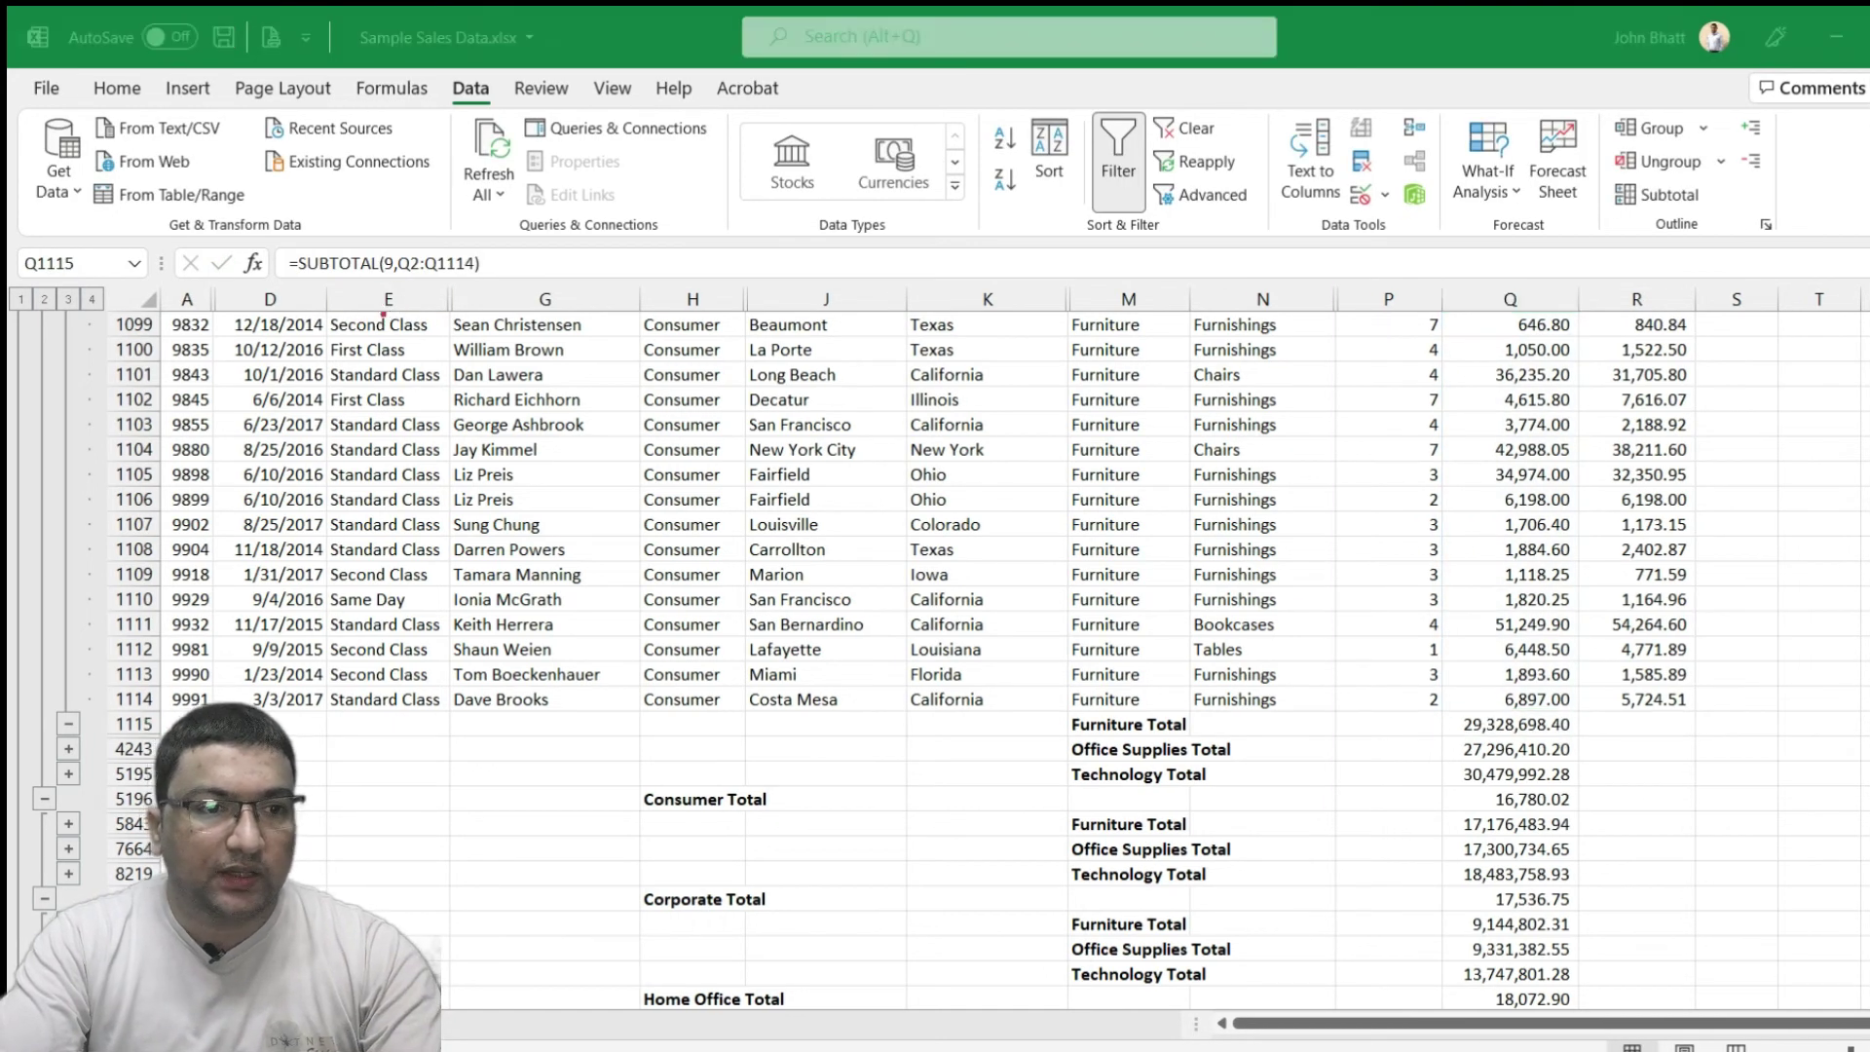
left_click_drag(295, 282, 491, 244)
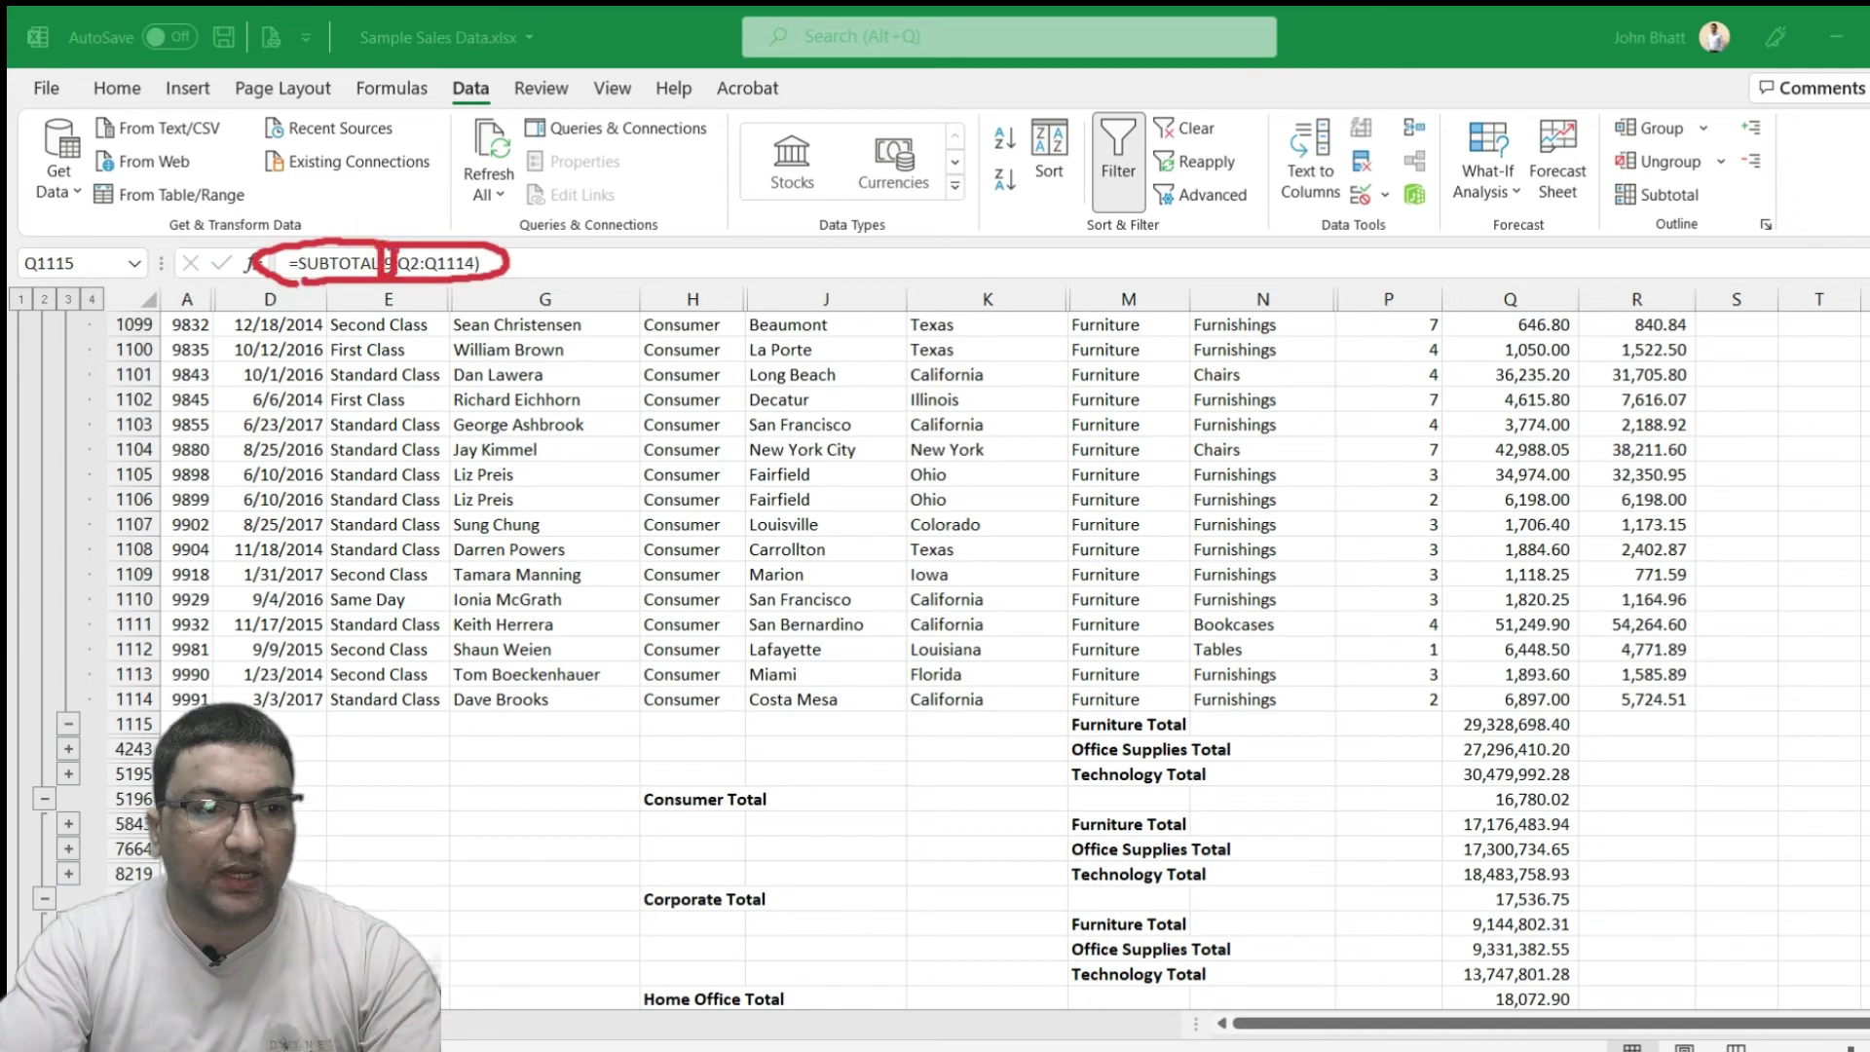
key("Escape")
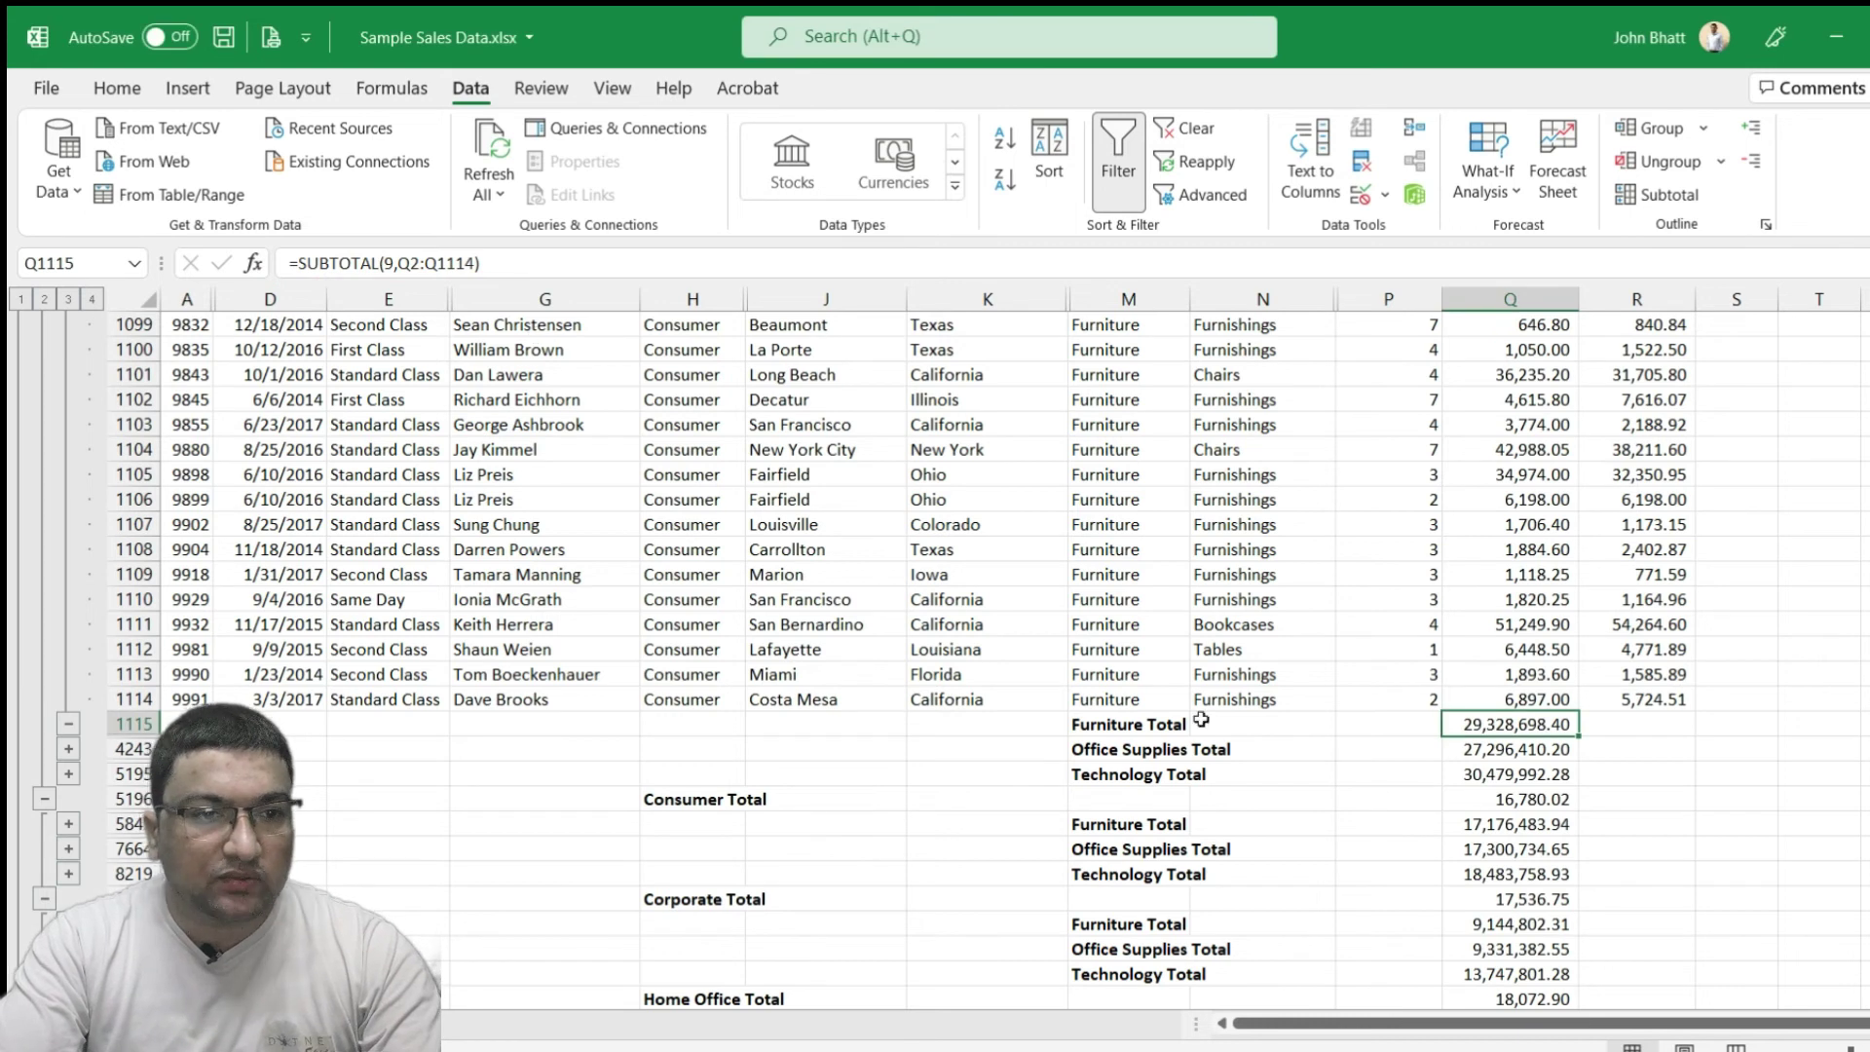
Change the Furniture Total formula to =SUBTOTAL(109,Q2:Q1114)
left_click(389, 263)
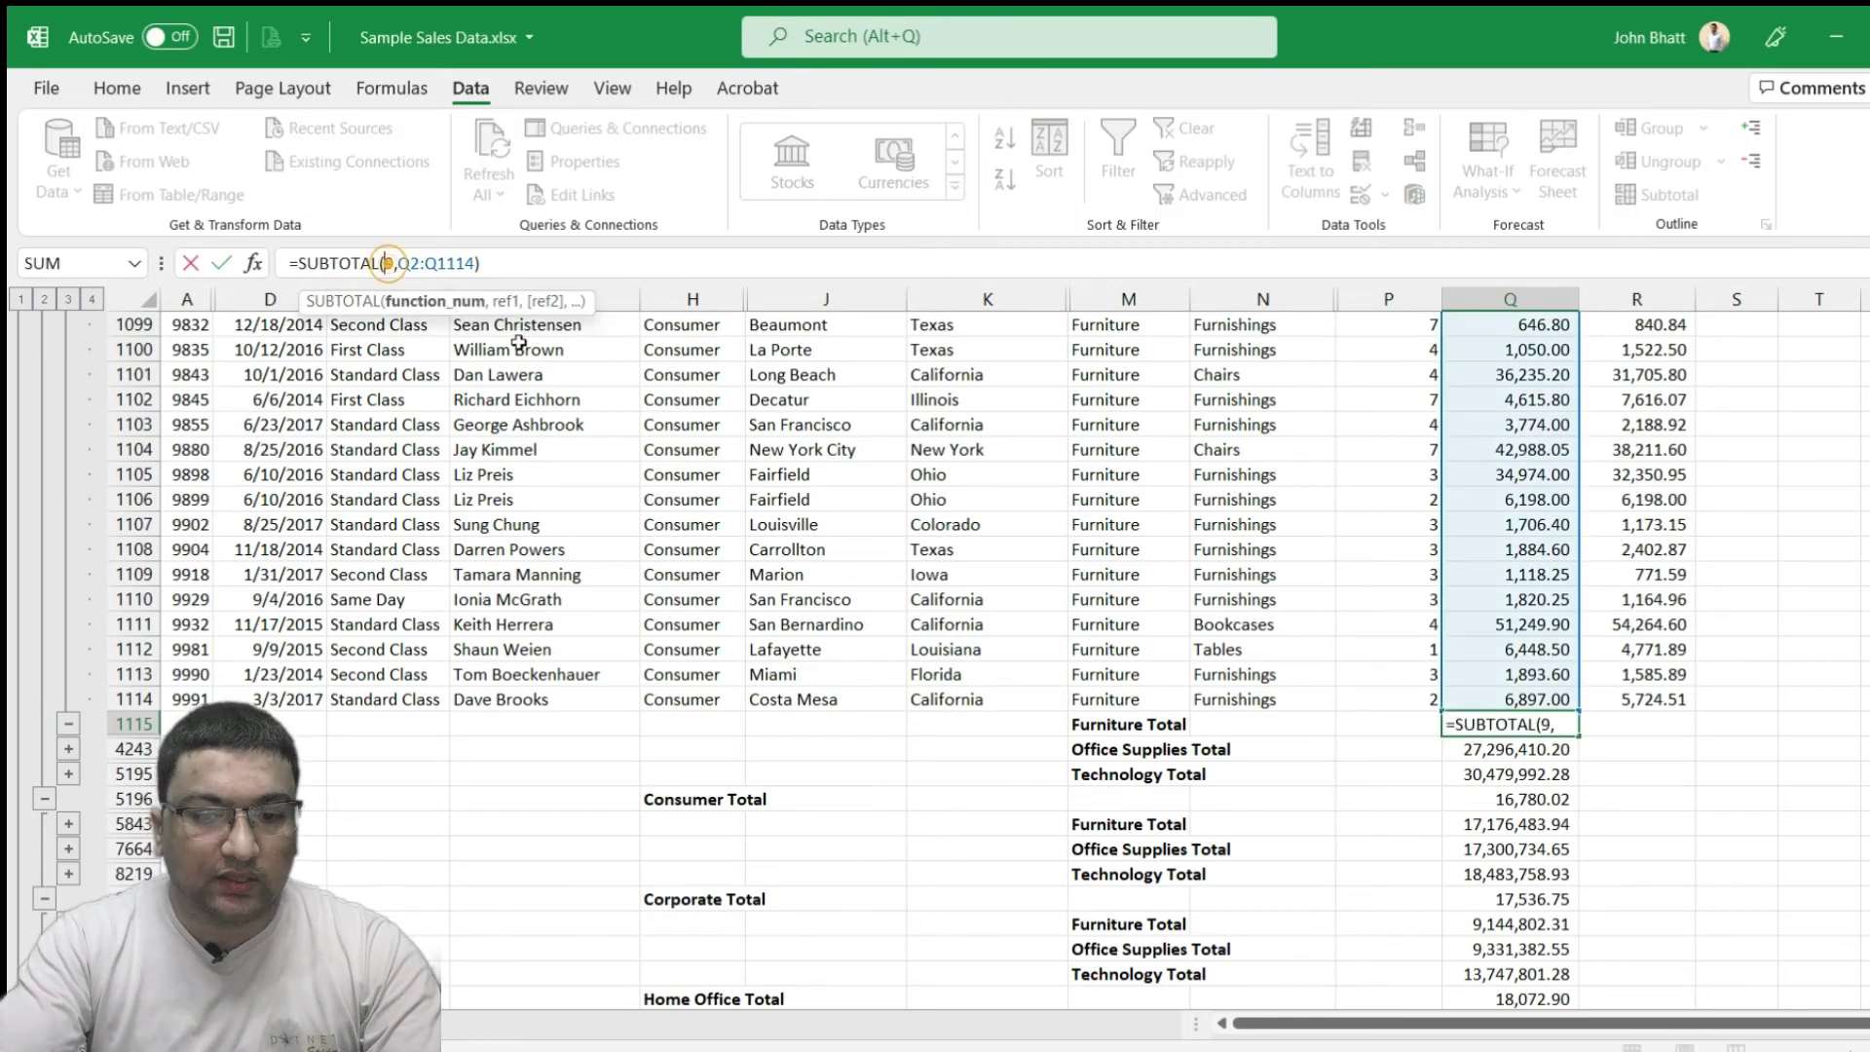
type("10")
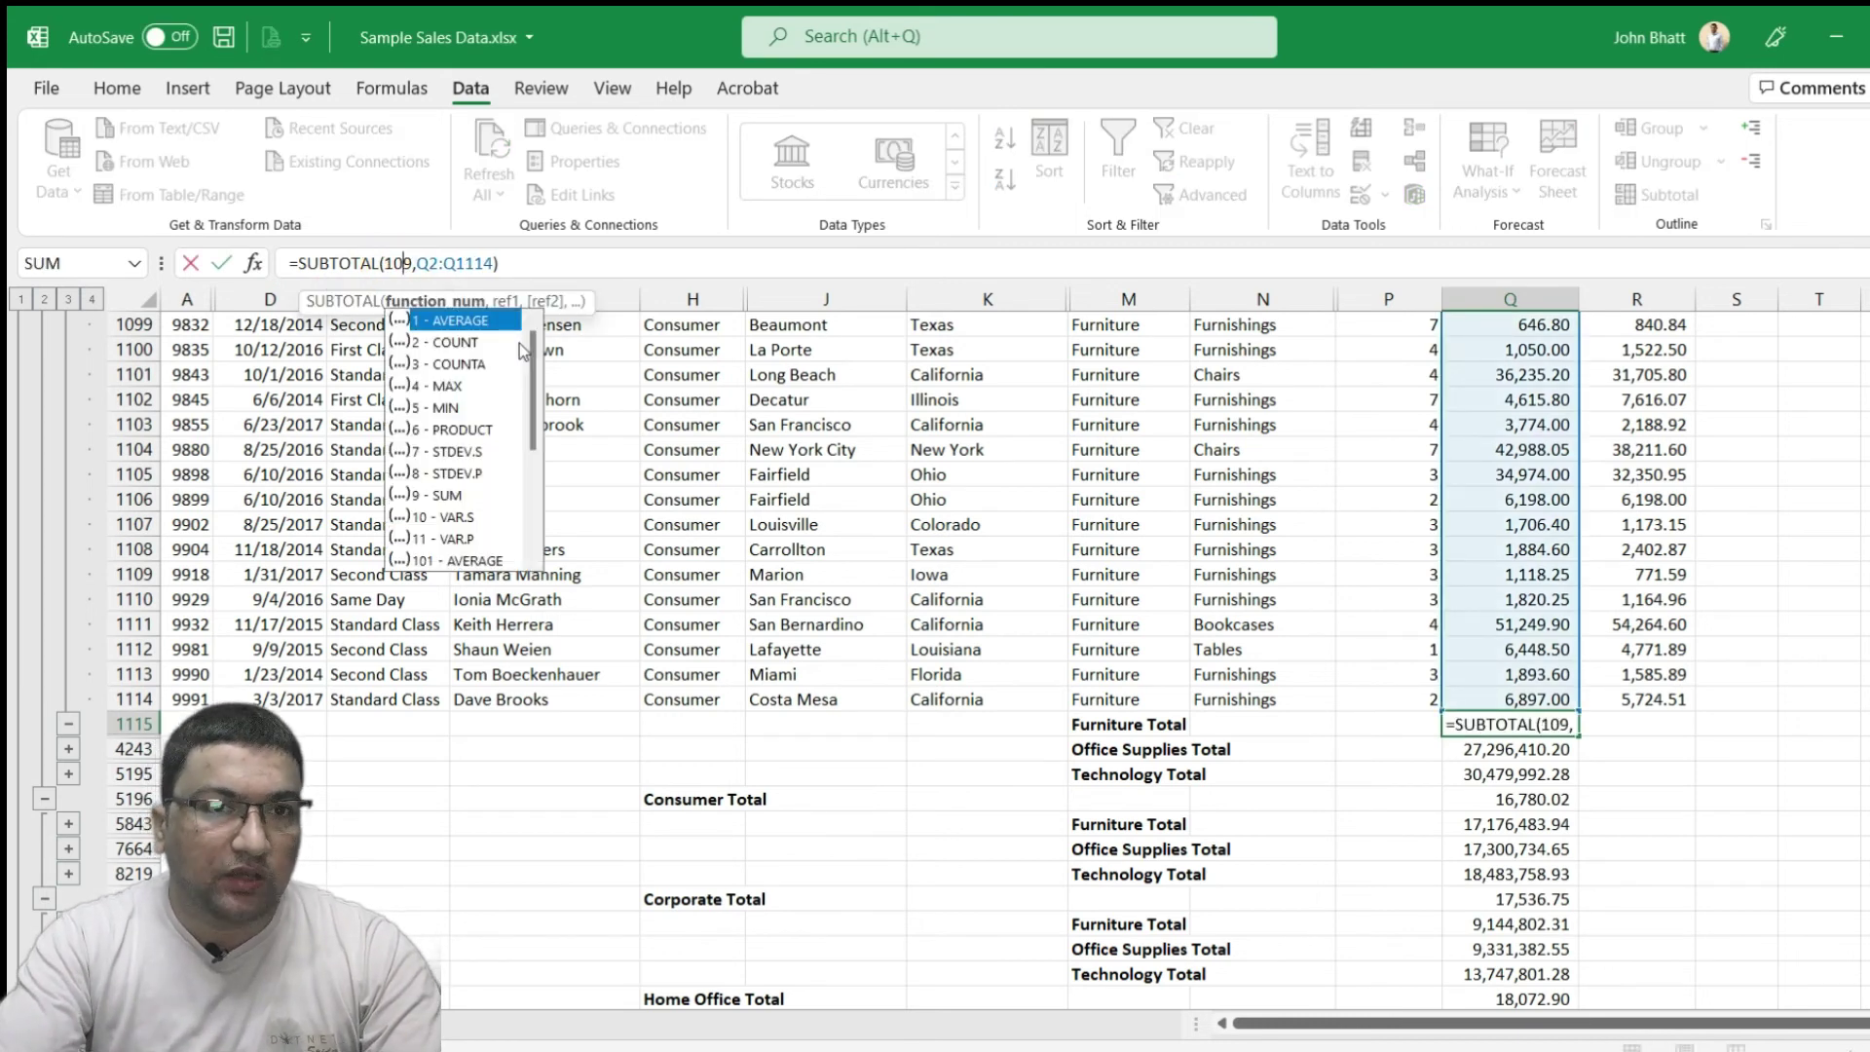
scroll(518, 343, "down", 2)
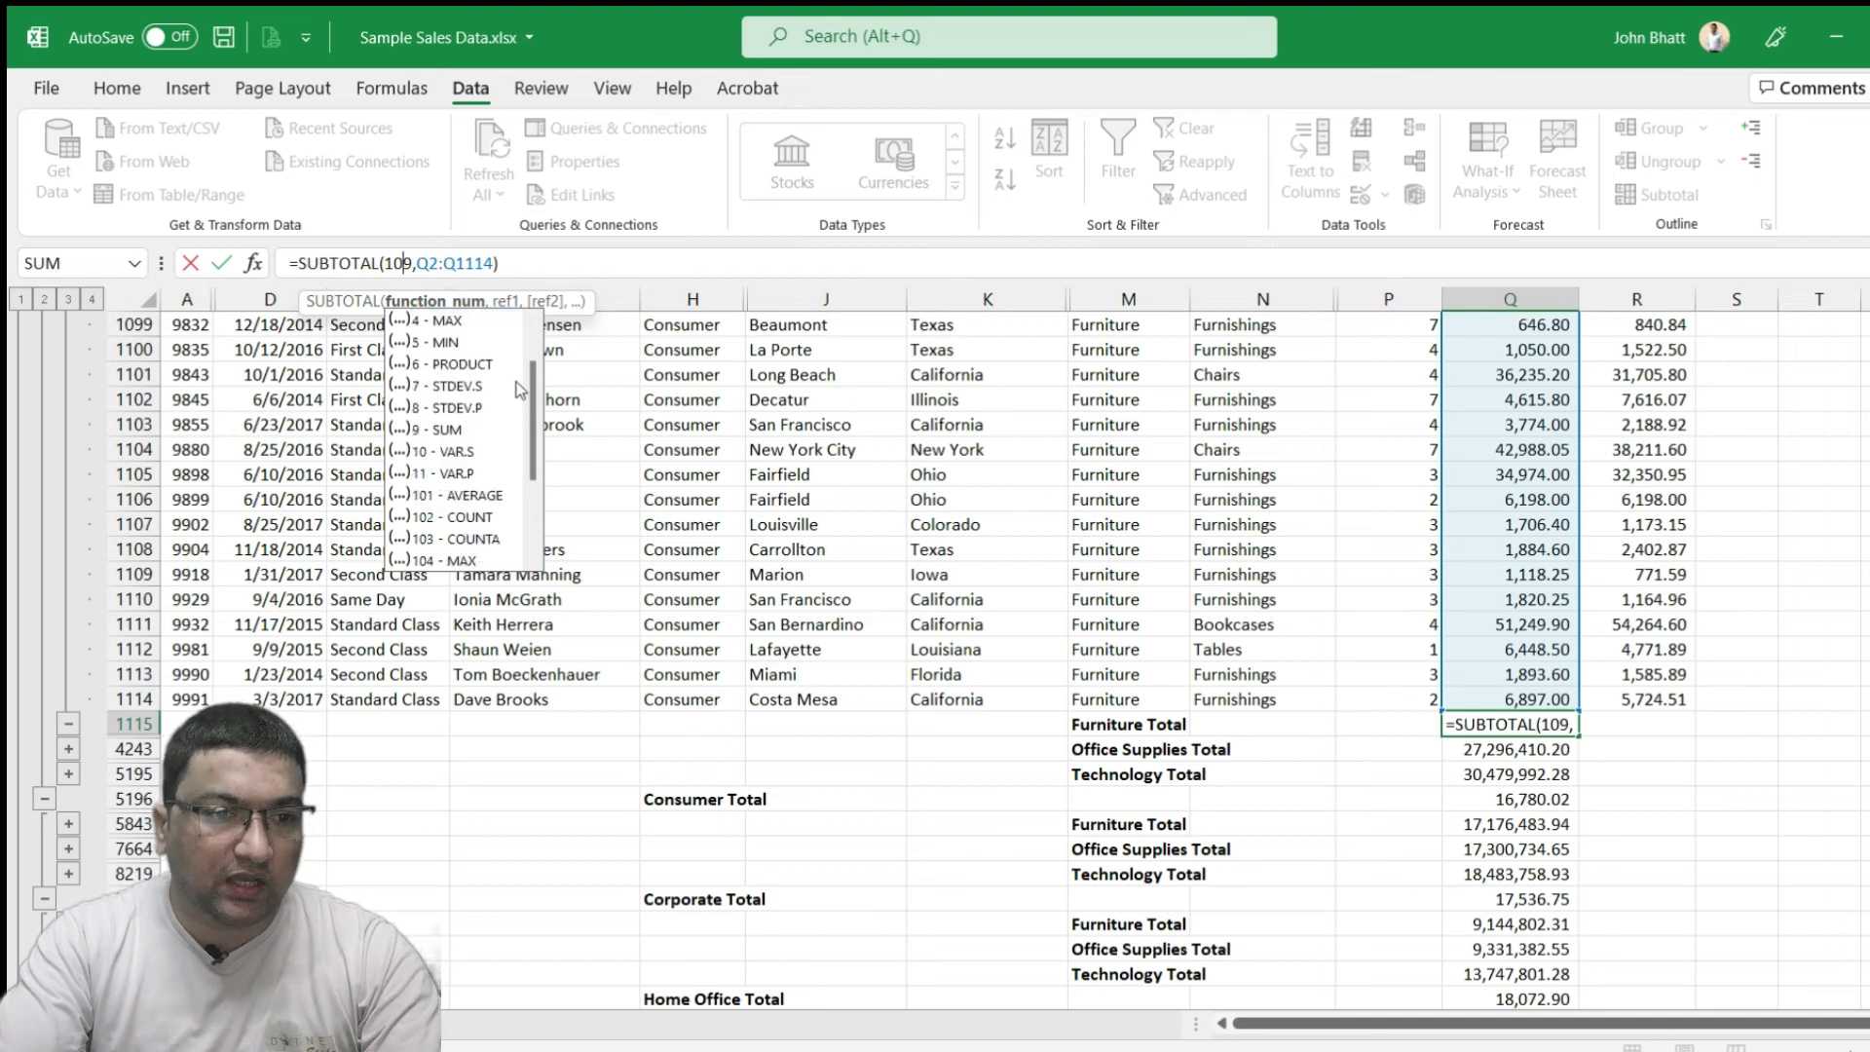
scroll(516, 409, "down", 2)
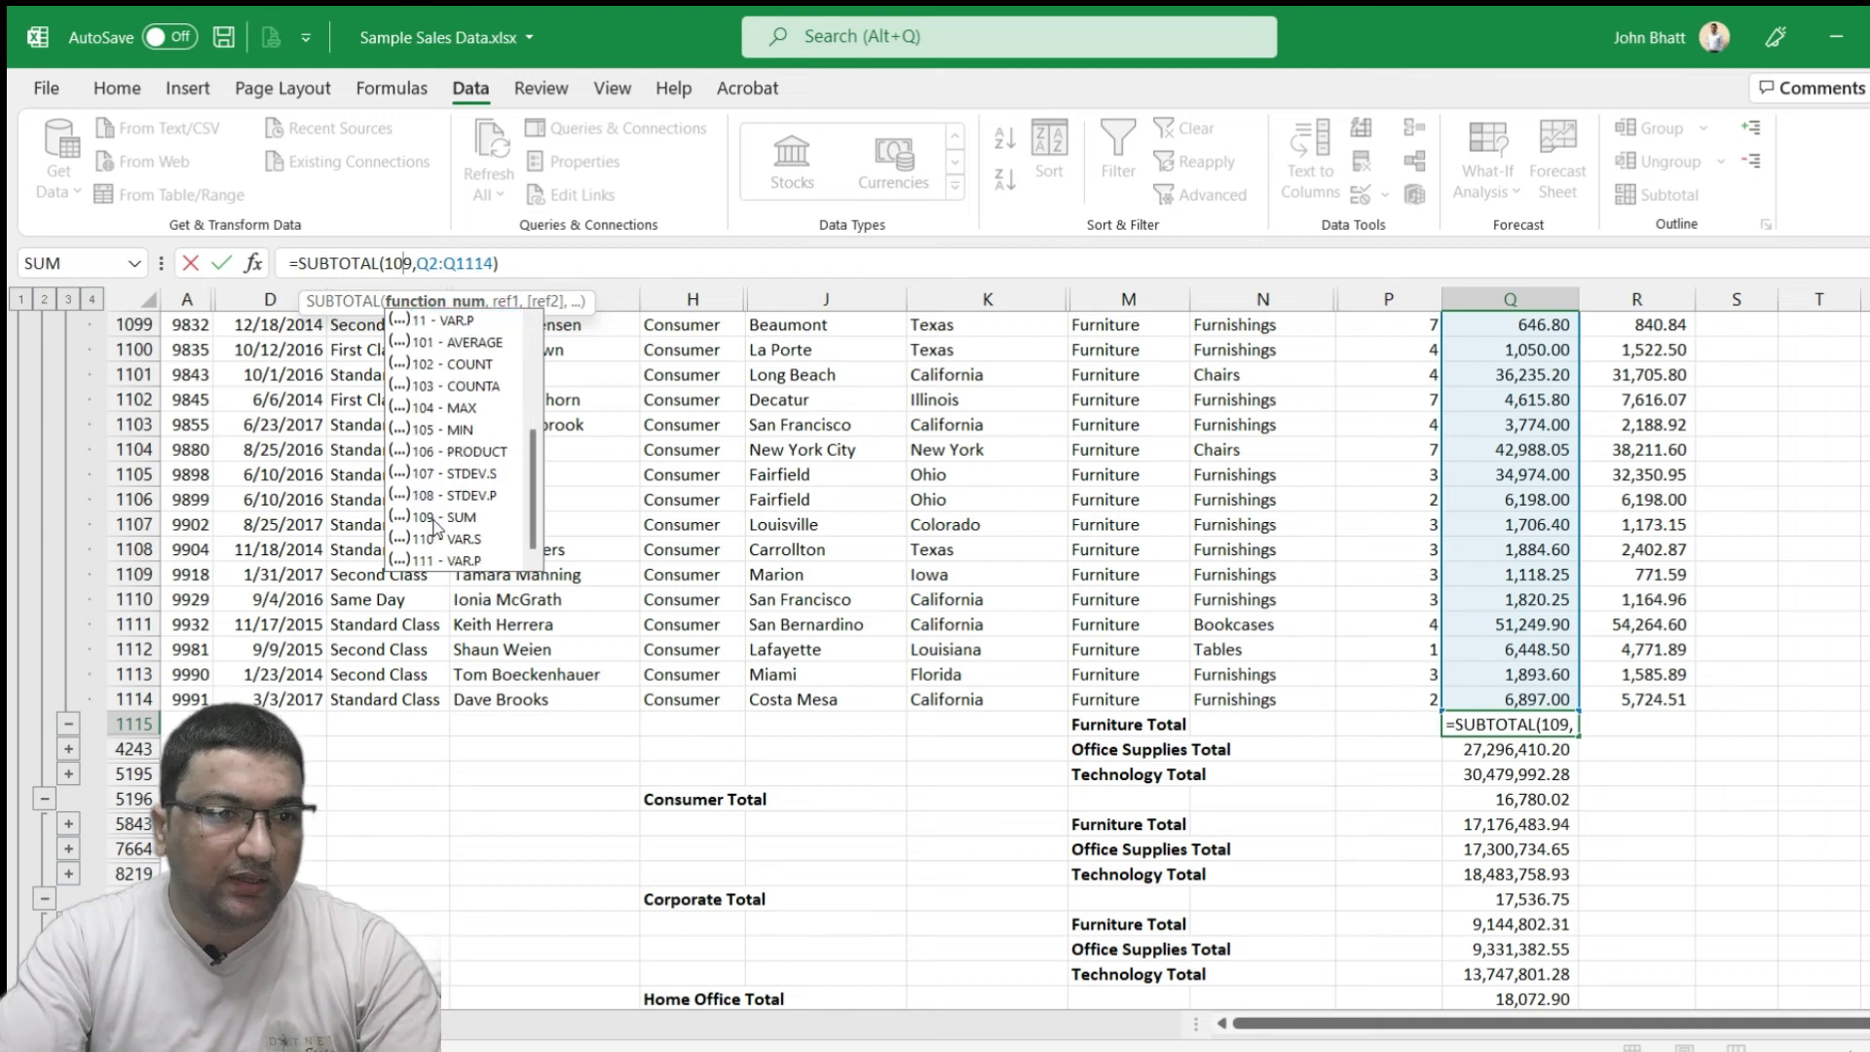
left_click(541, 263)
key("Tab")
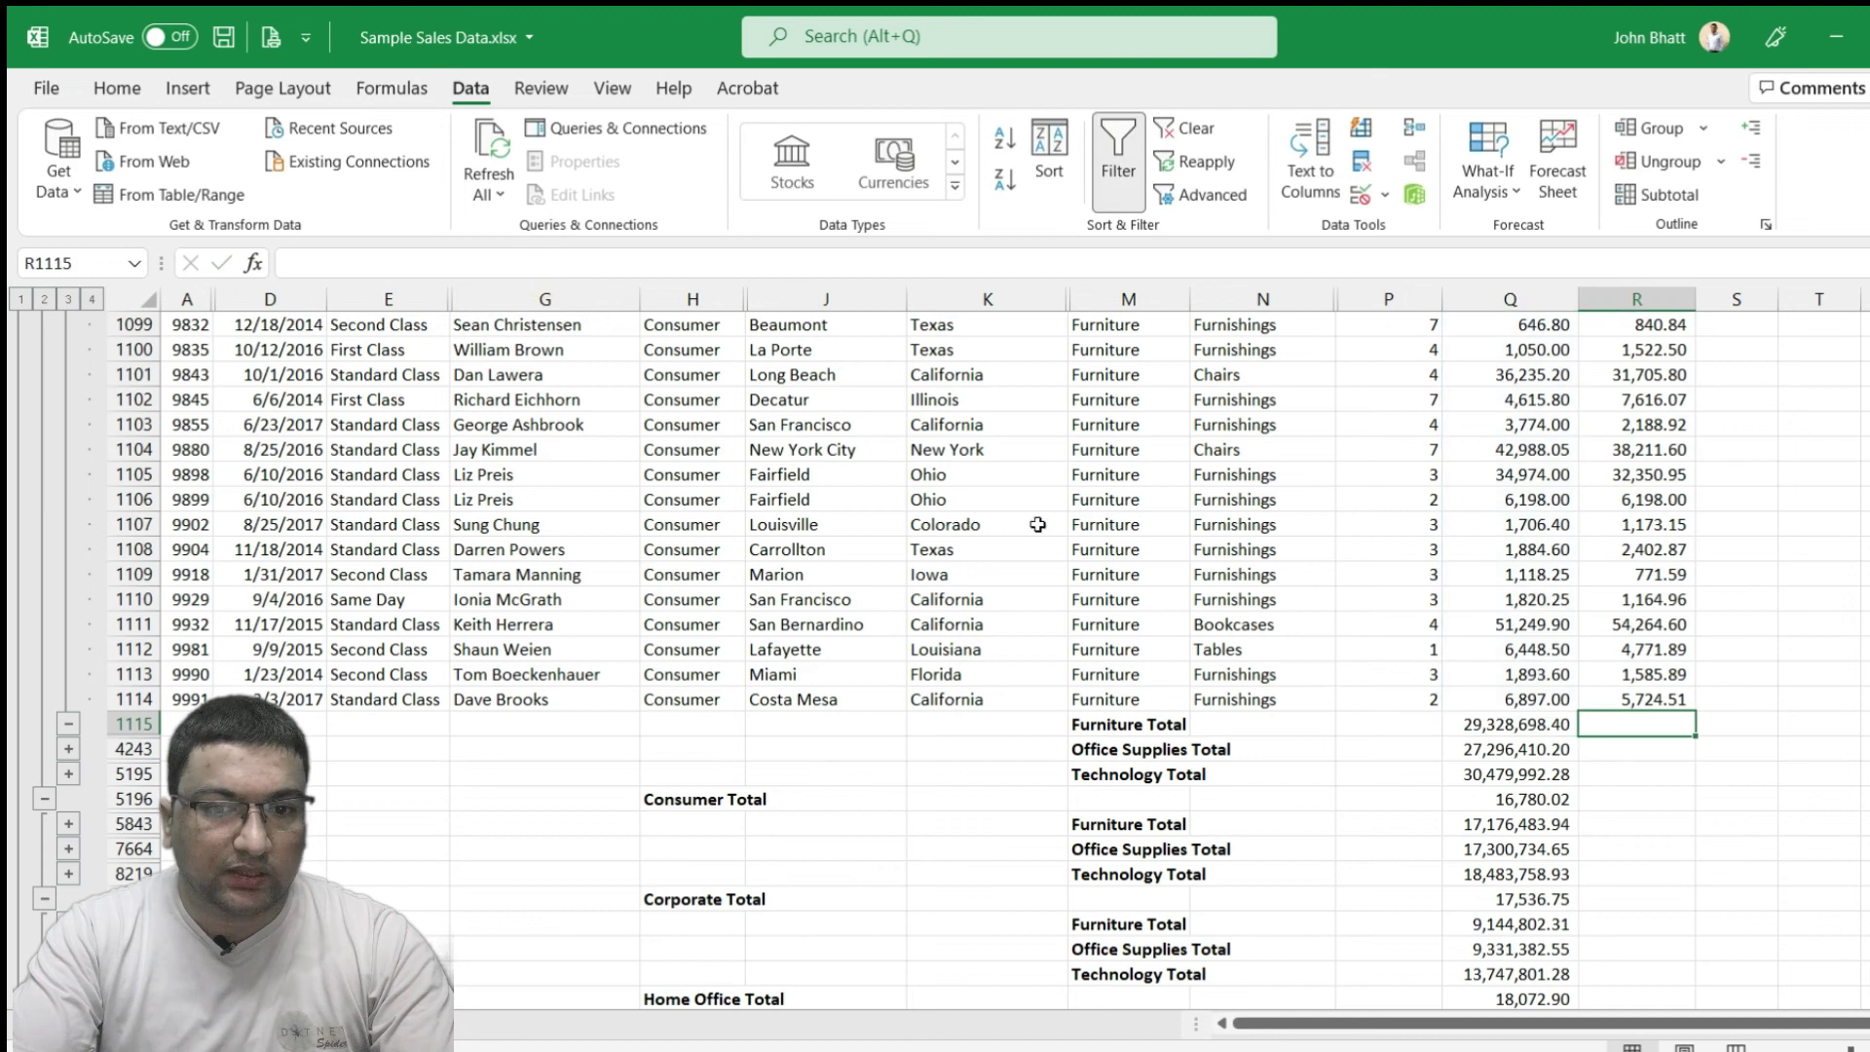
left_click(1502, 726)
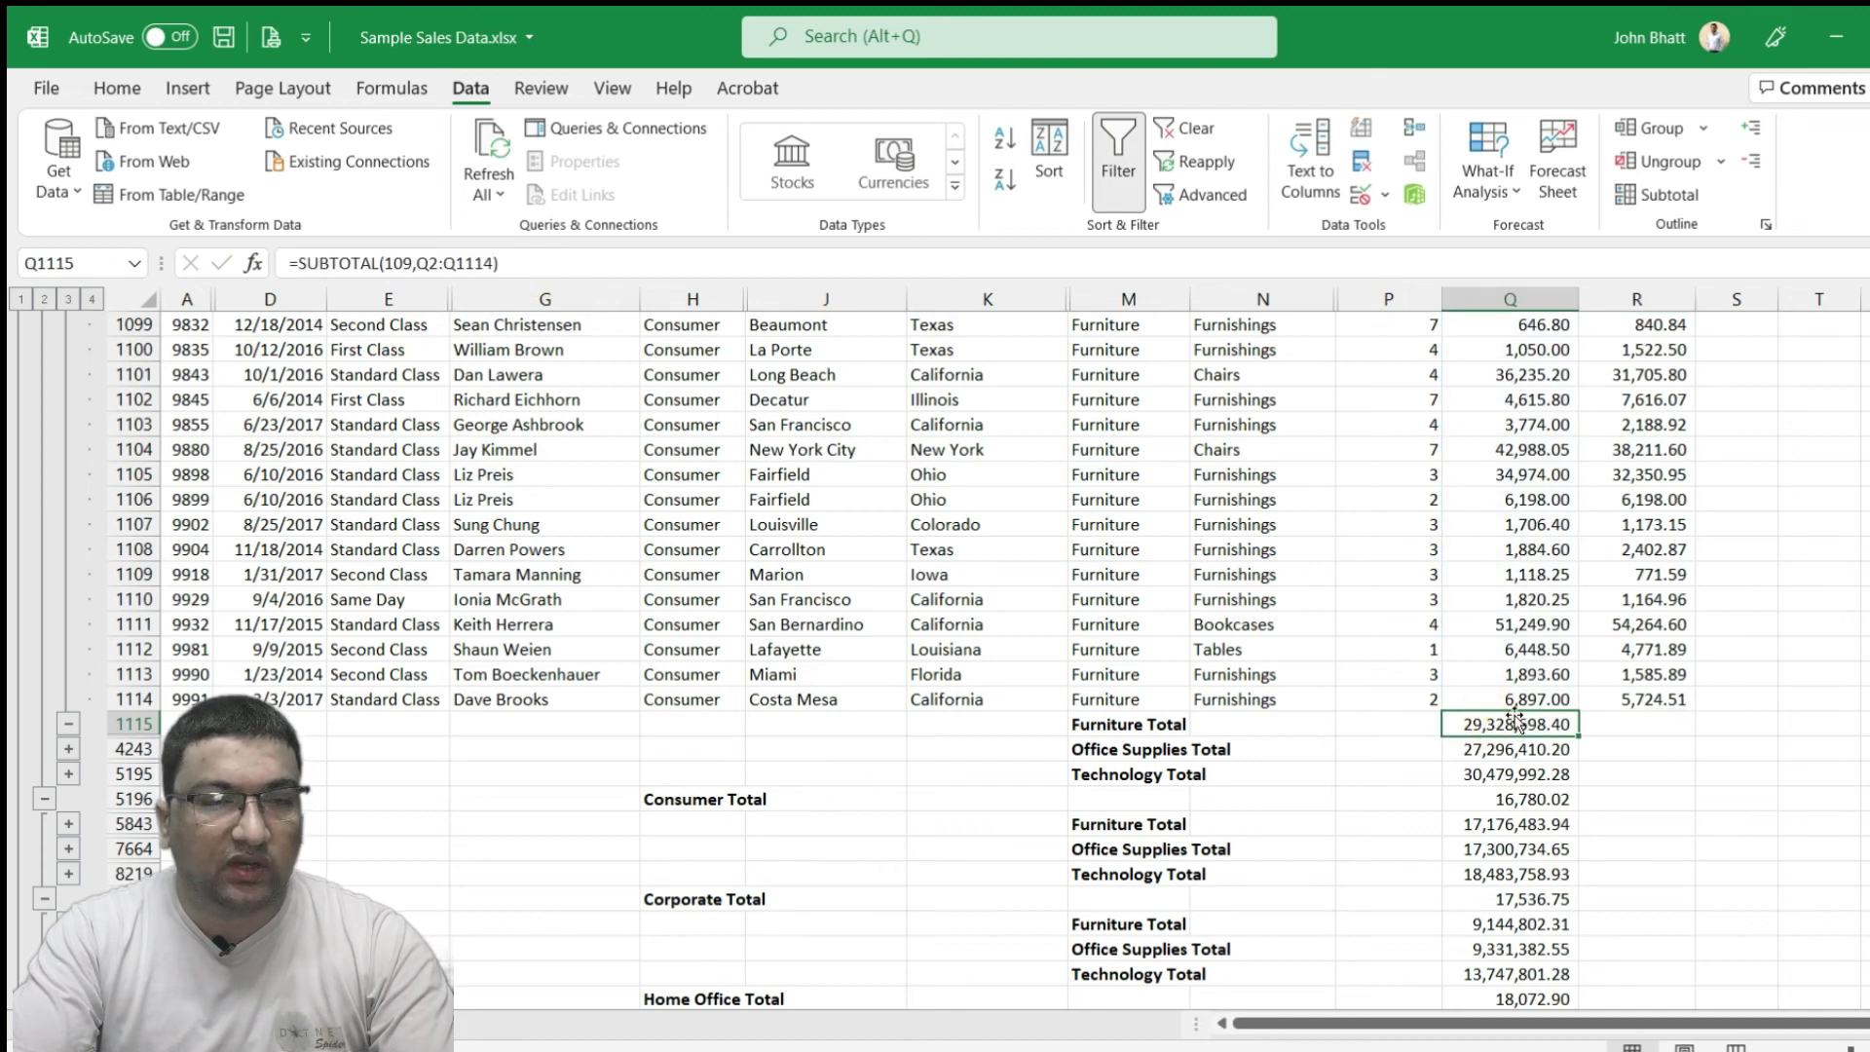
Hide rows 1100–1111 and check the Furniture Total
left_click(273, 425)
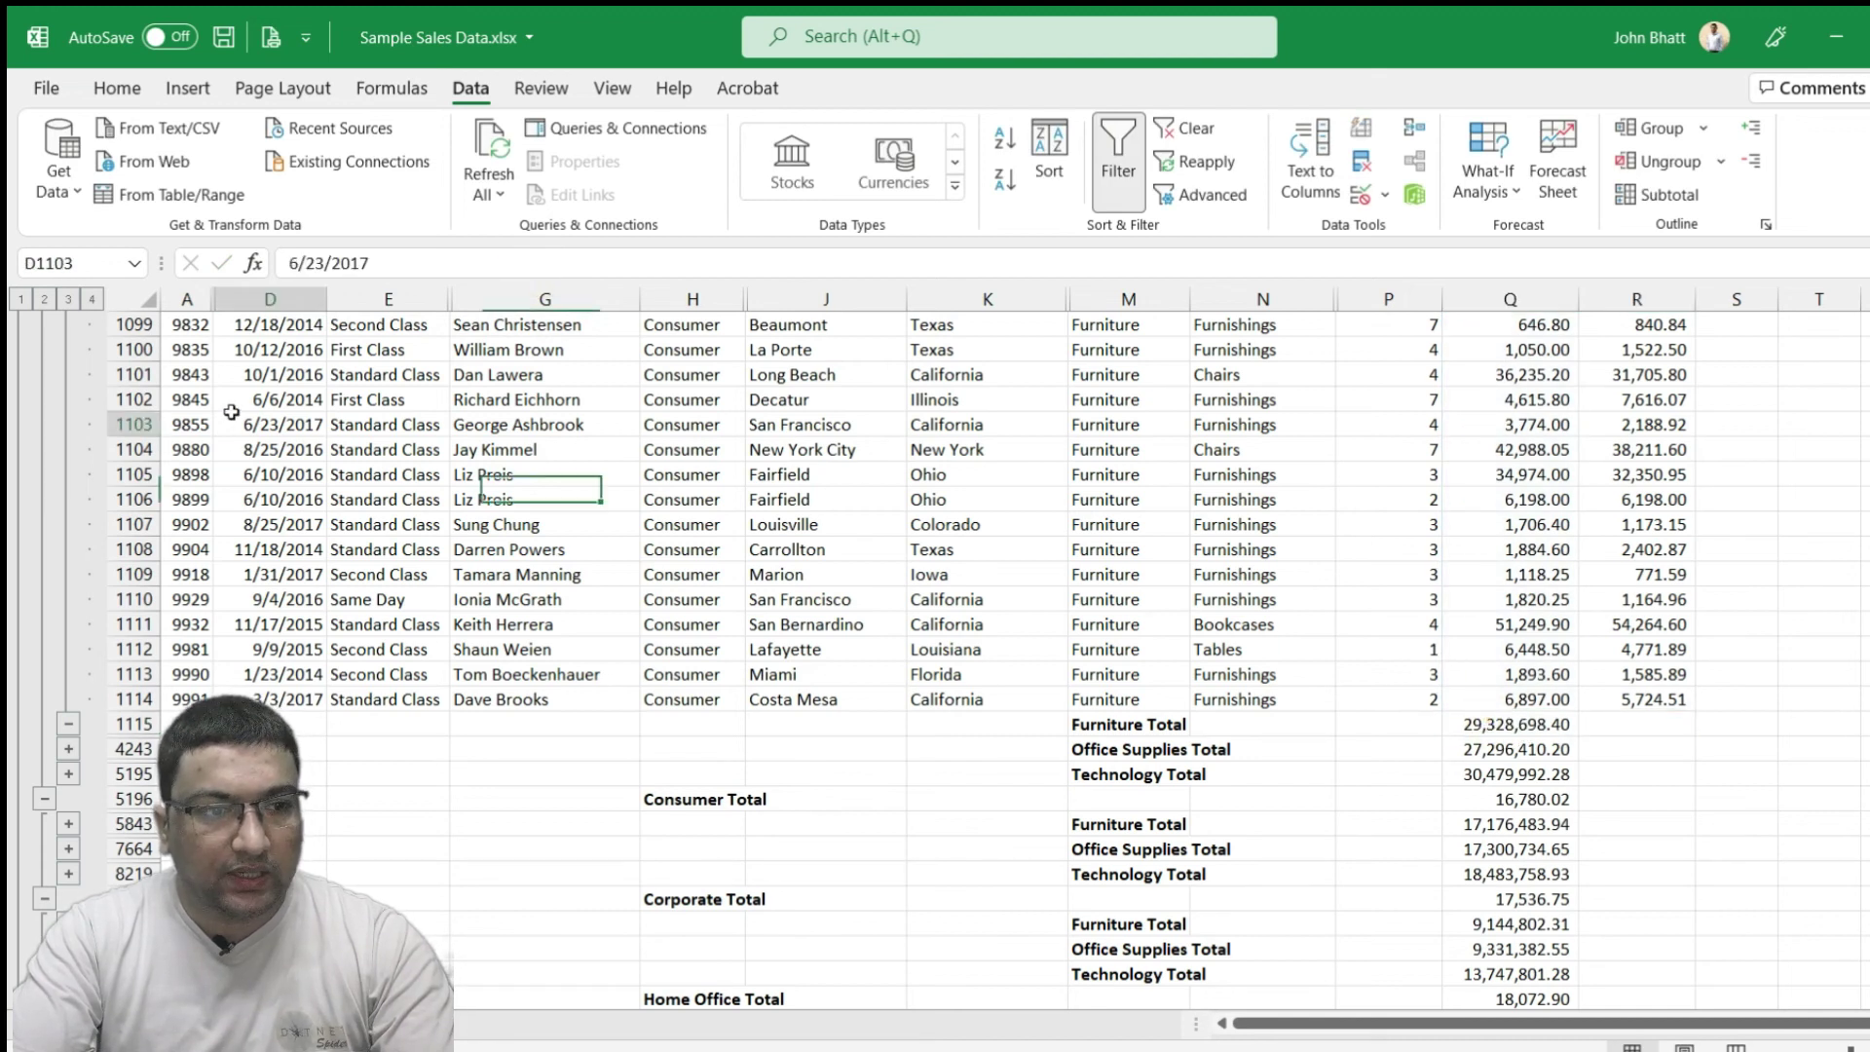
left_click(145, 348)
left_click_drag(144, 348, 154, 623)
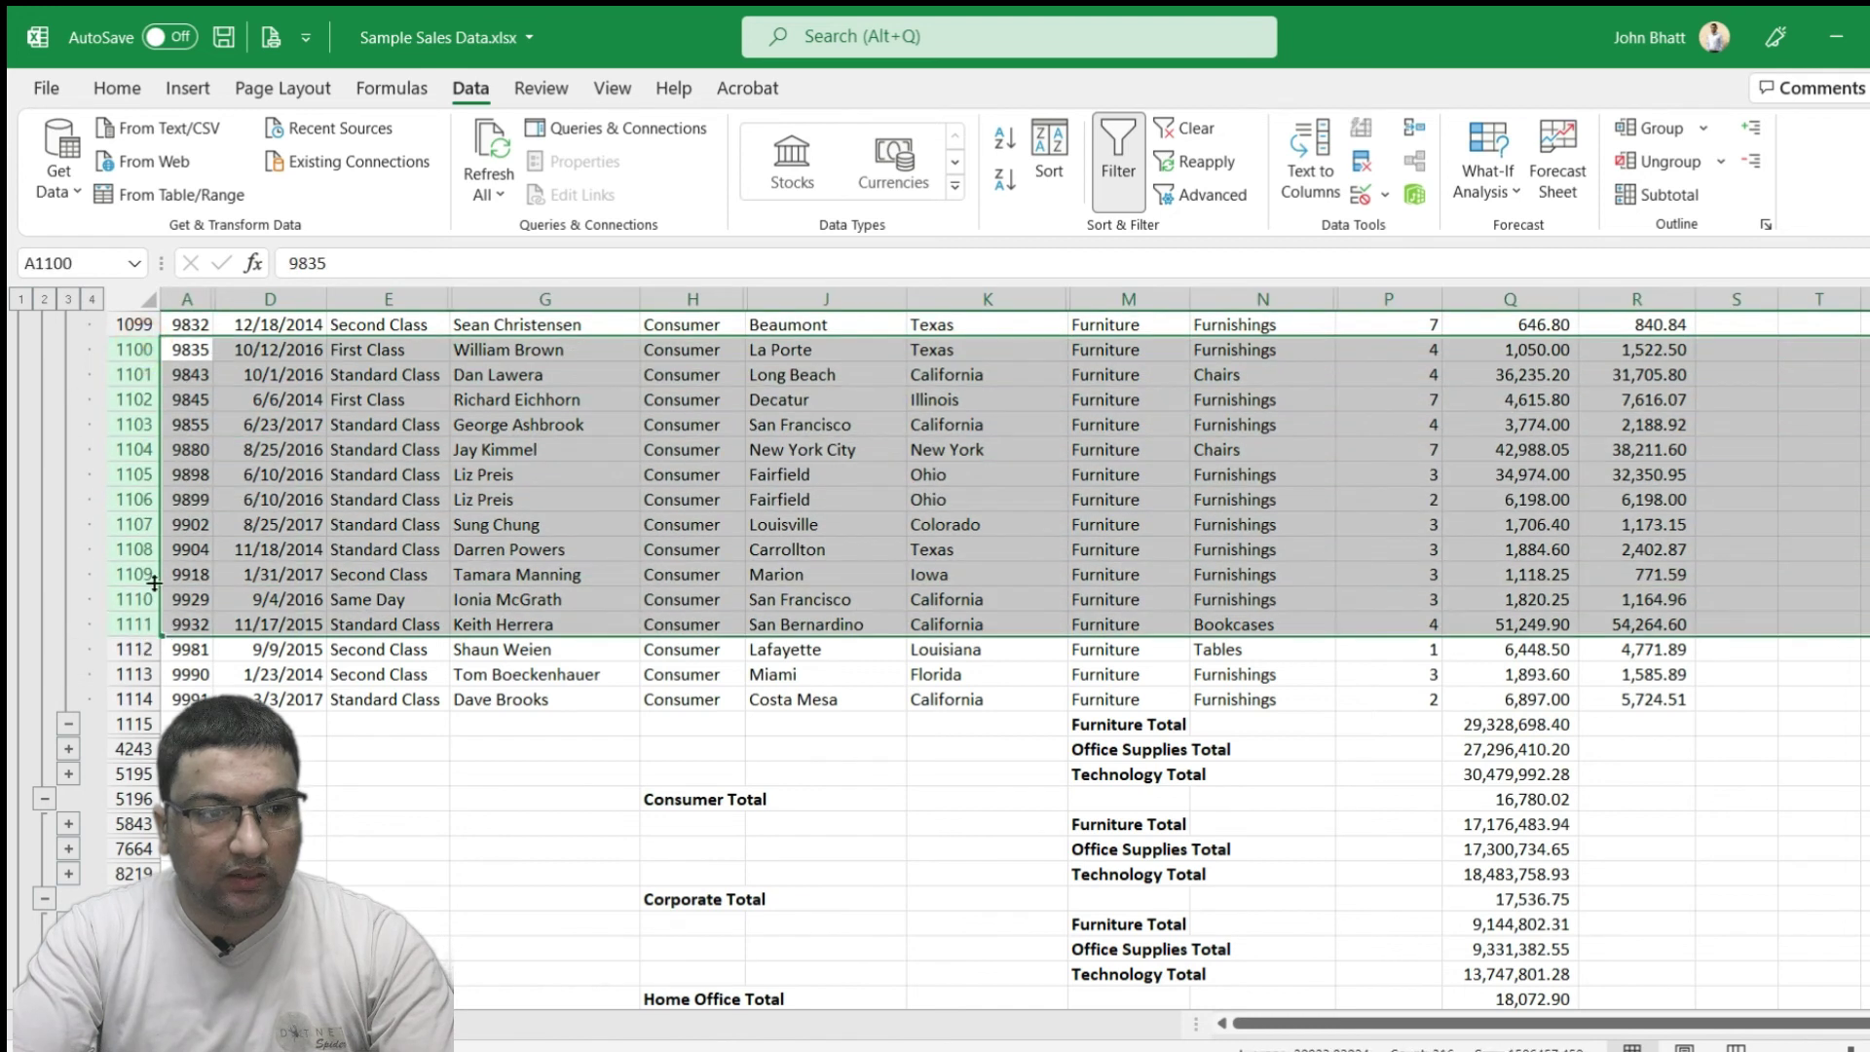
right_click(133, 524)
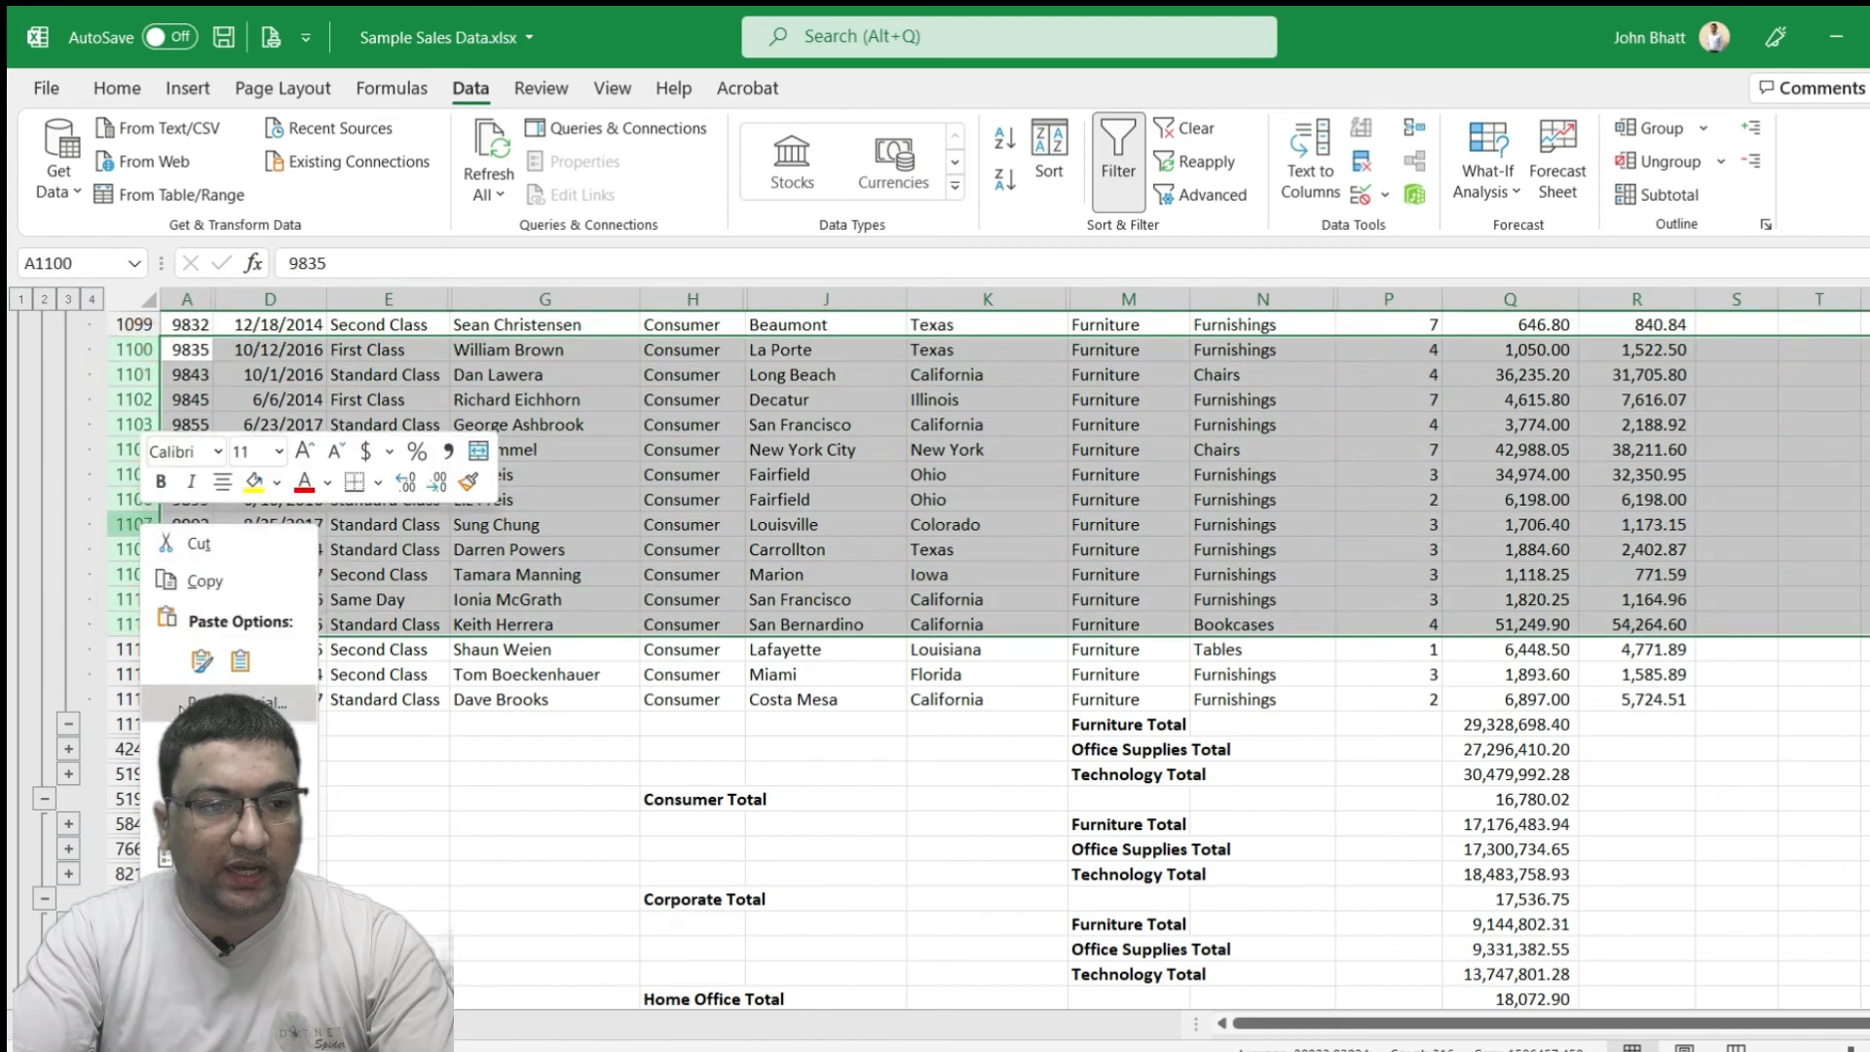
left_click(204, 916)
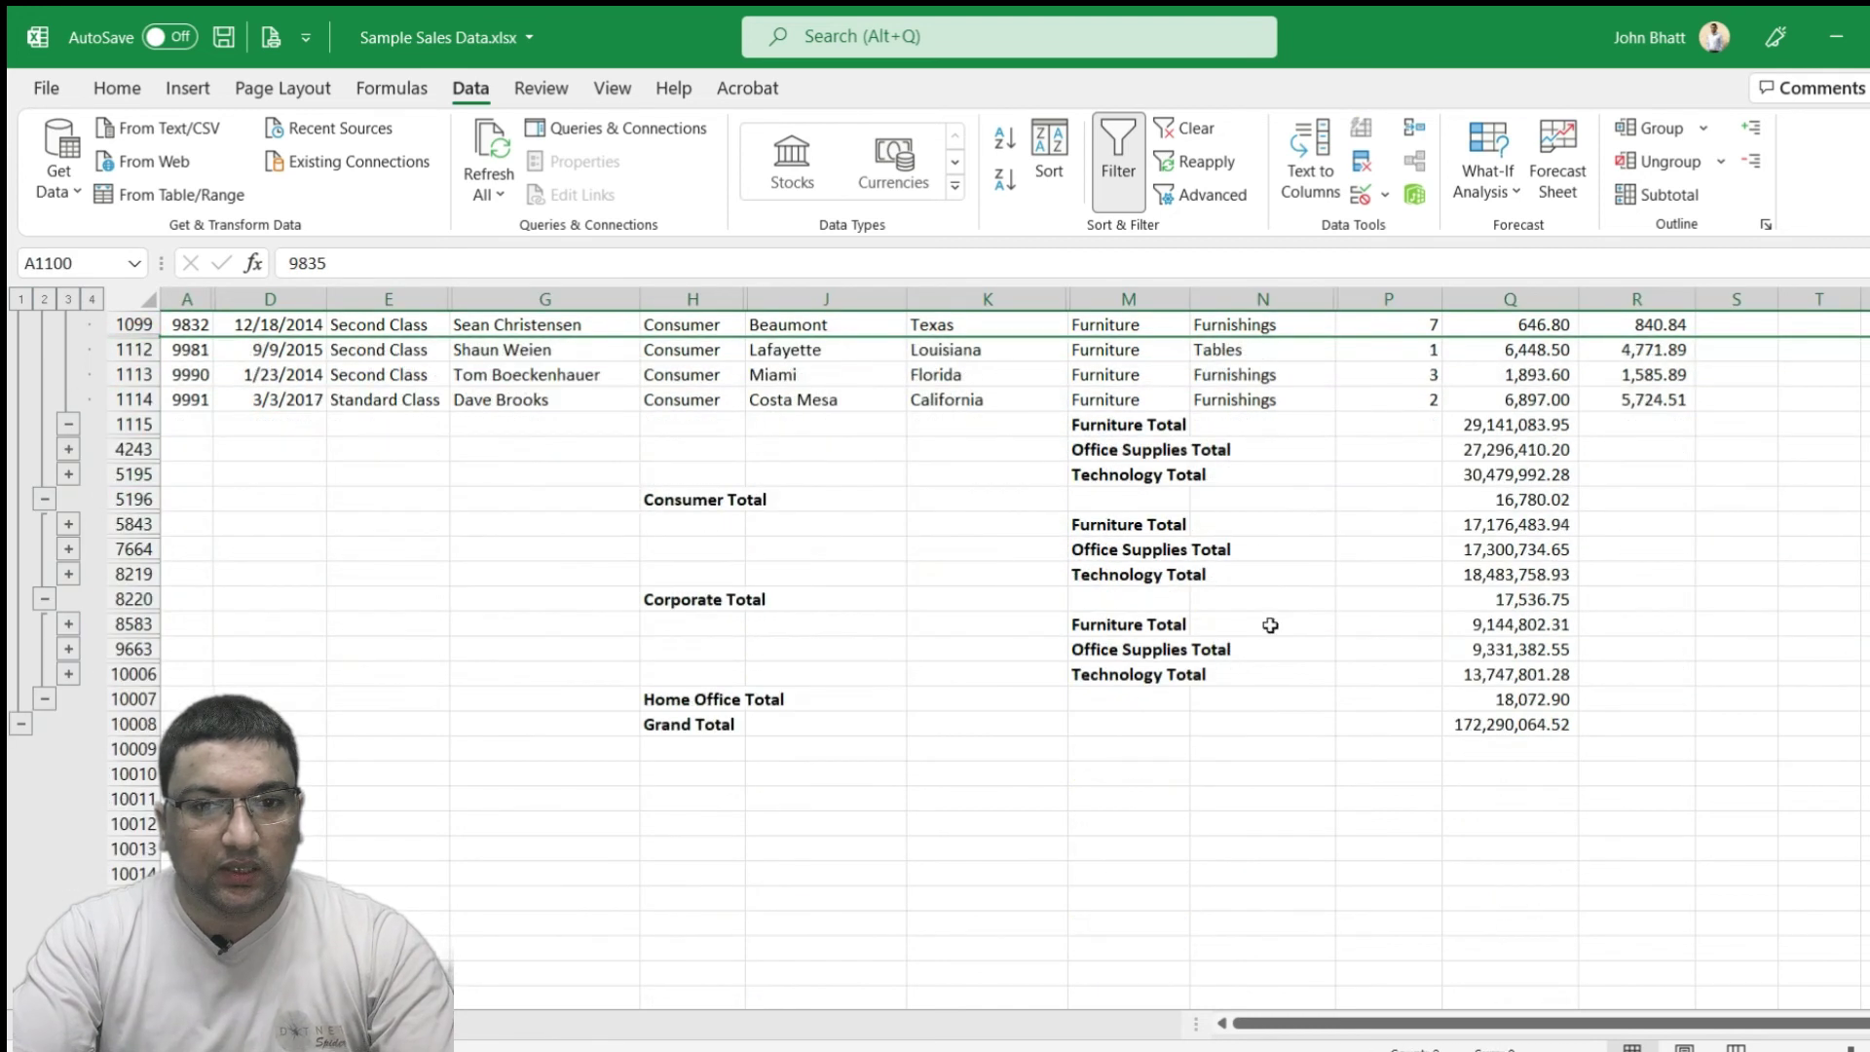
left_click(1509, 429)
Hide rows 1048–1074 as well, dropping the Furniture Total to 27,464,937.93
scroll(1482, 503, "up", 2)
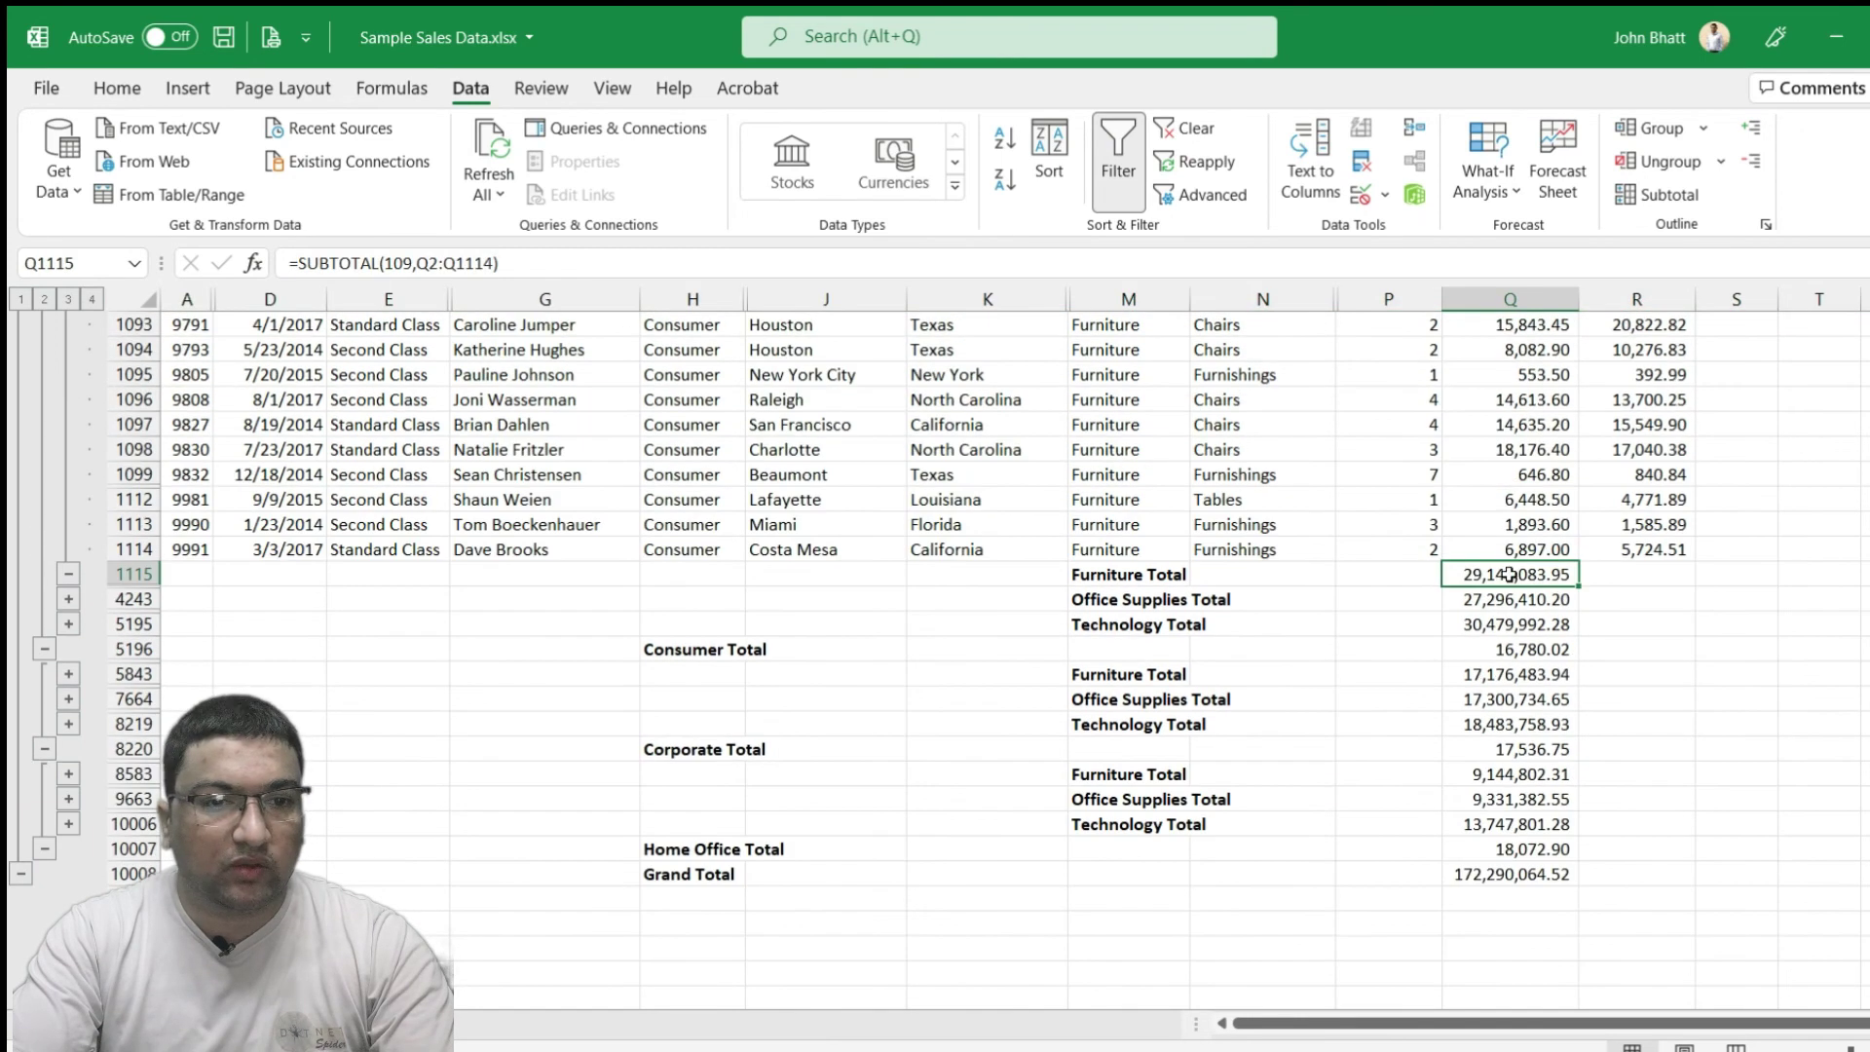
scroll(1072, 565, "up", 5)
scroll(584, 448, "up", 9)
scroll(195, 360, "up", 2)
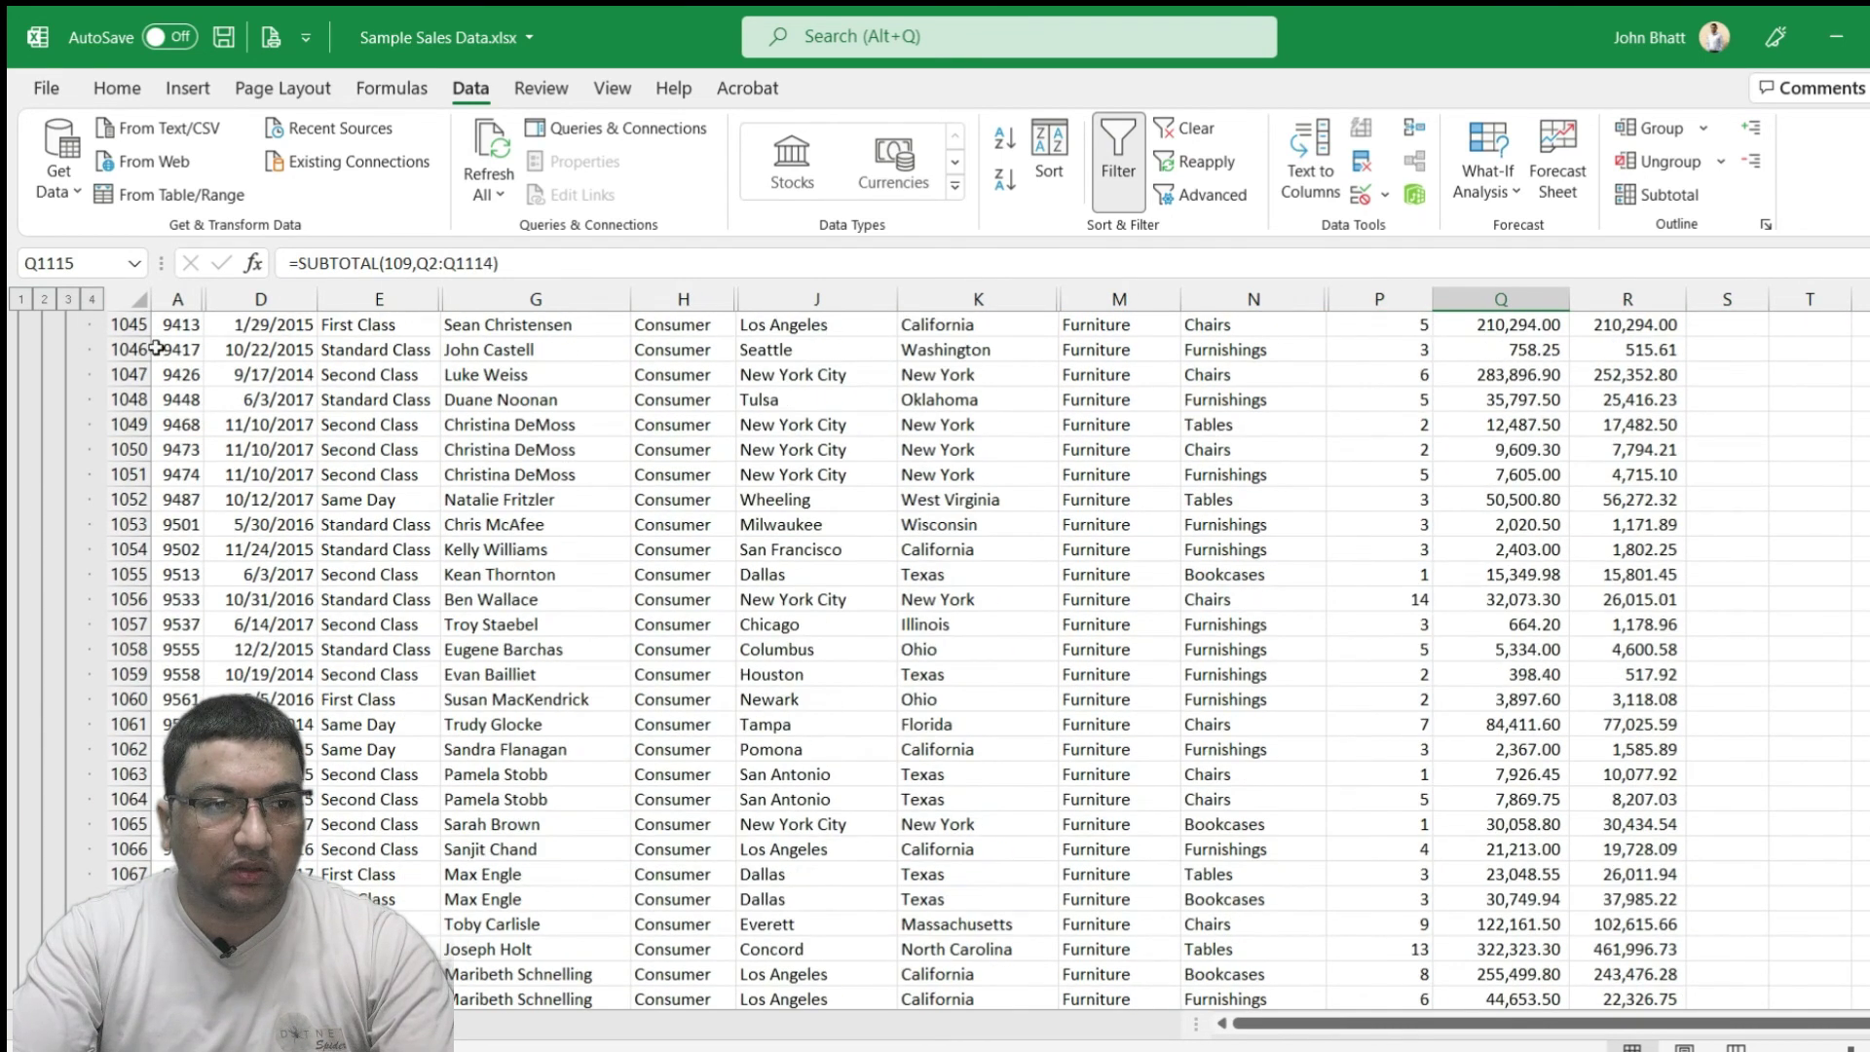
left_click_drag(124, 325, 124, 973)
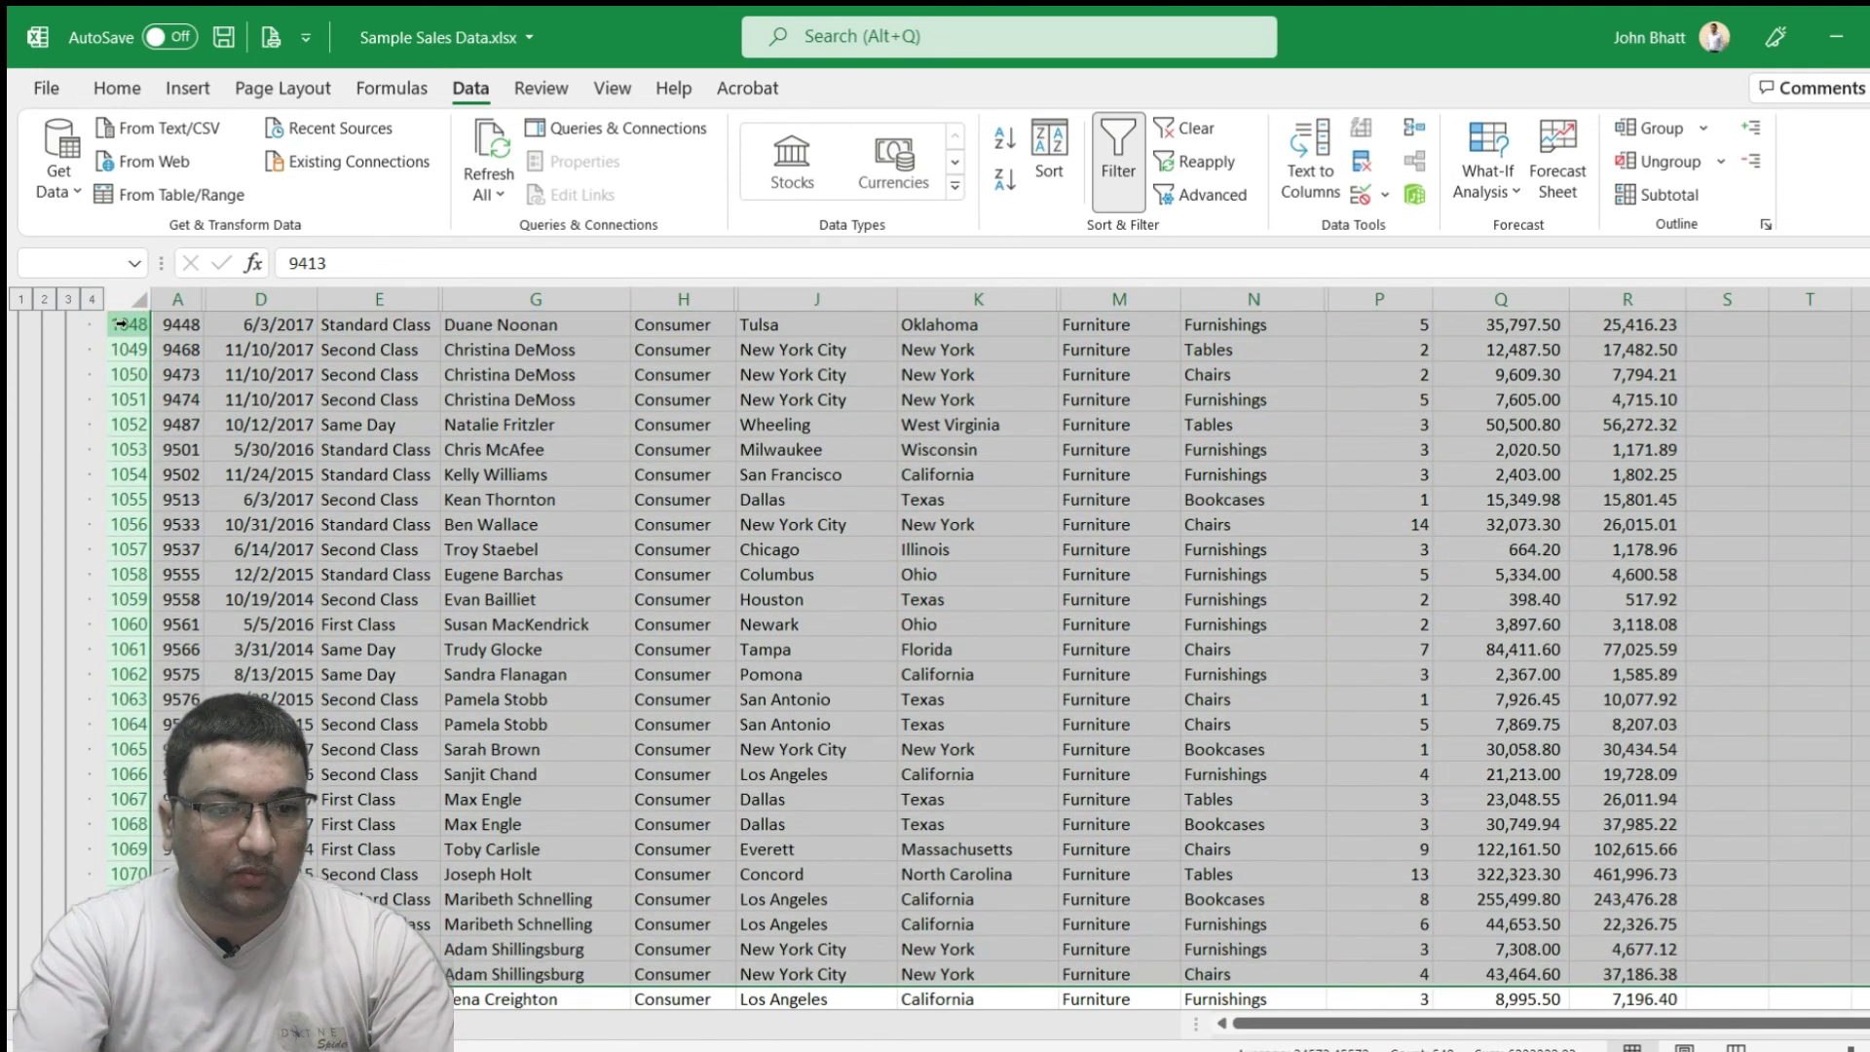
right_click(130, 331)
left_click(224, 749)
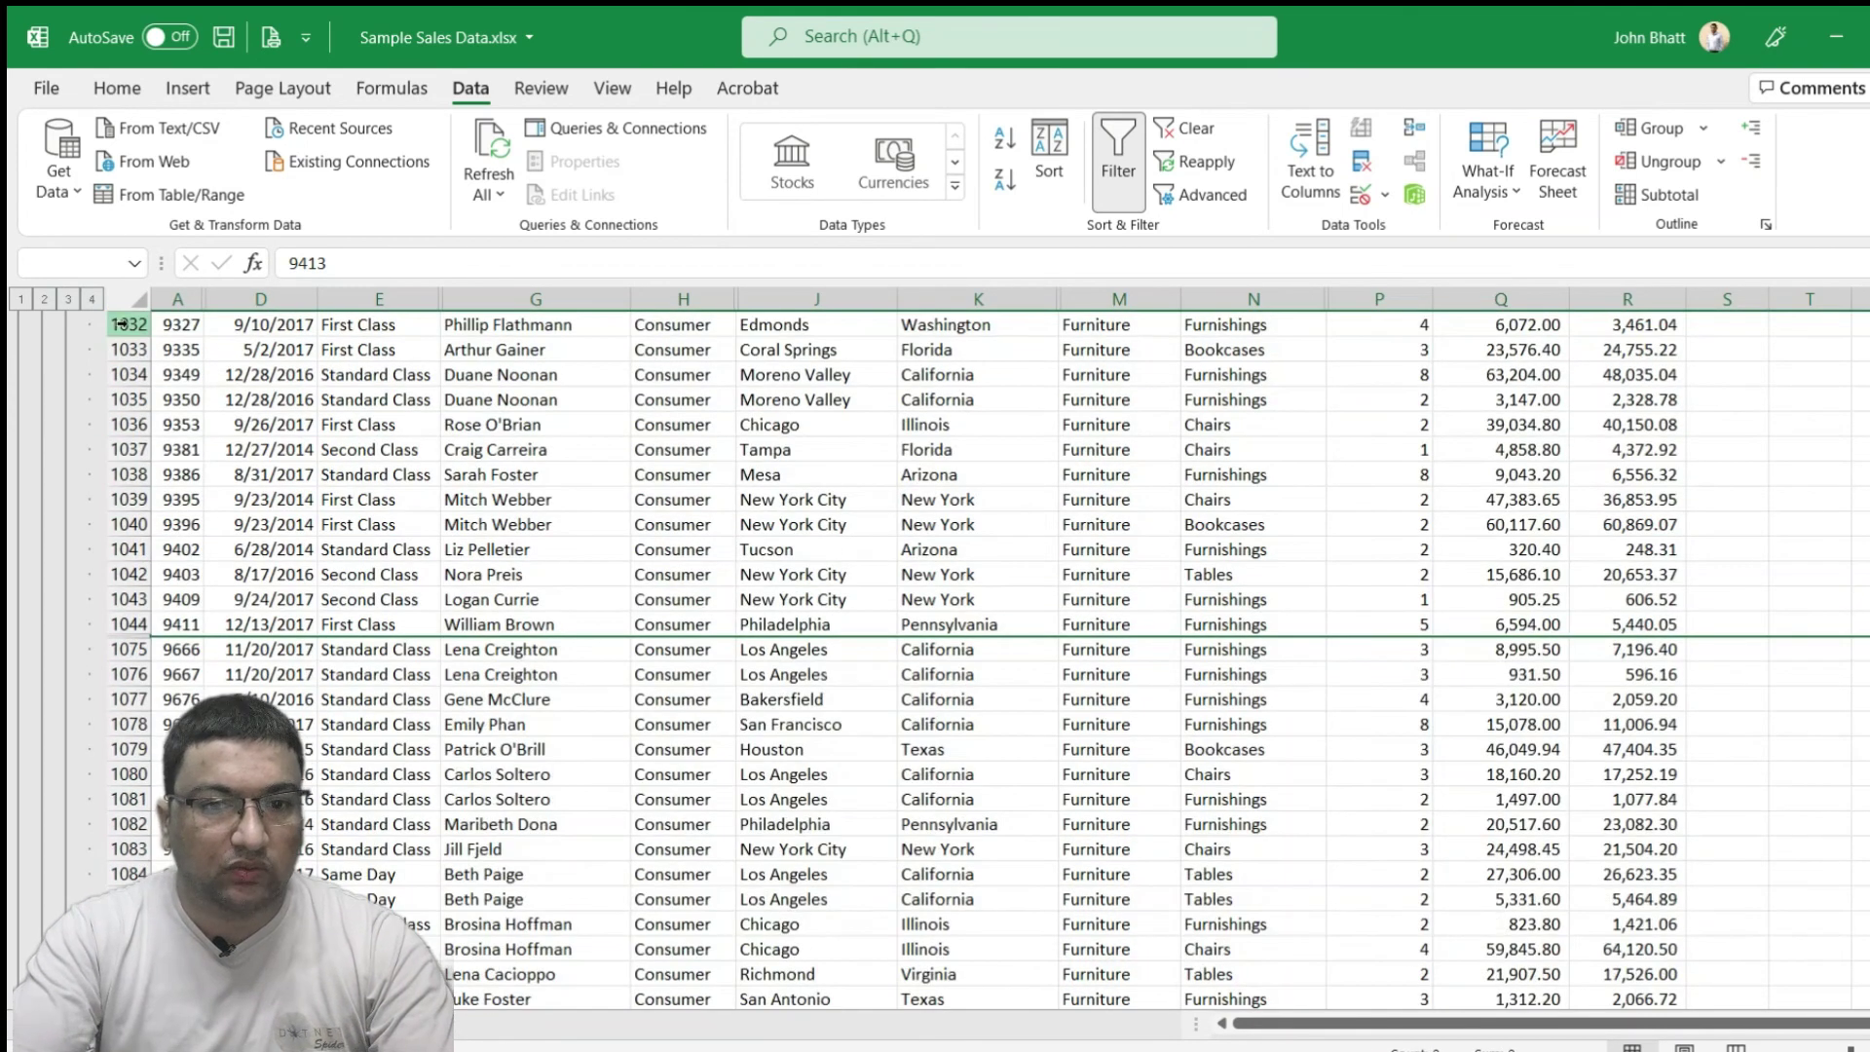
scroll(397, 534, "down", 3)
scroll(396, 534, "down", 5)
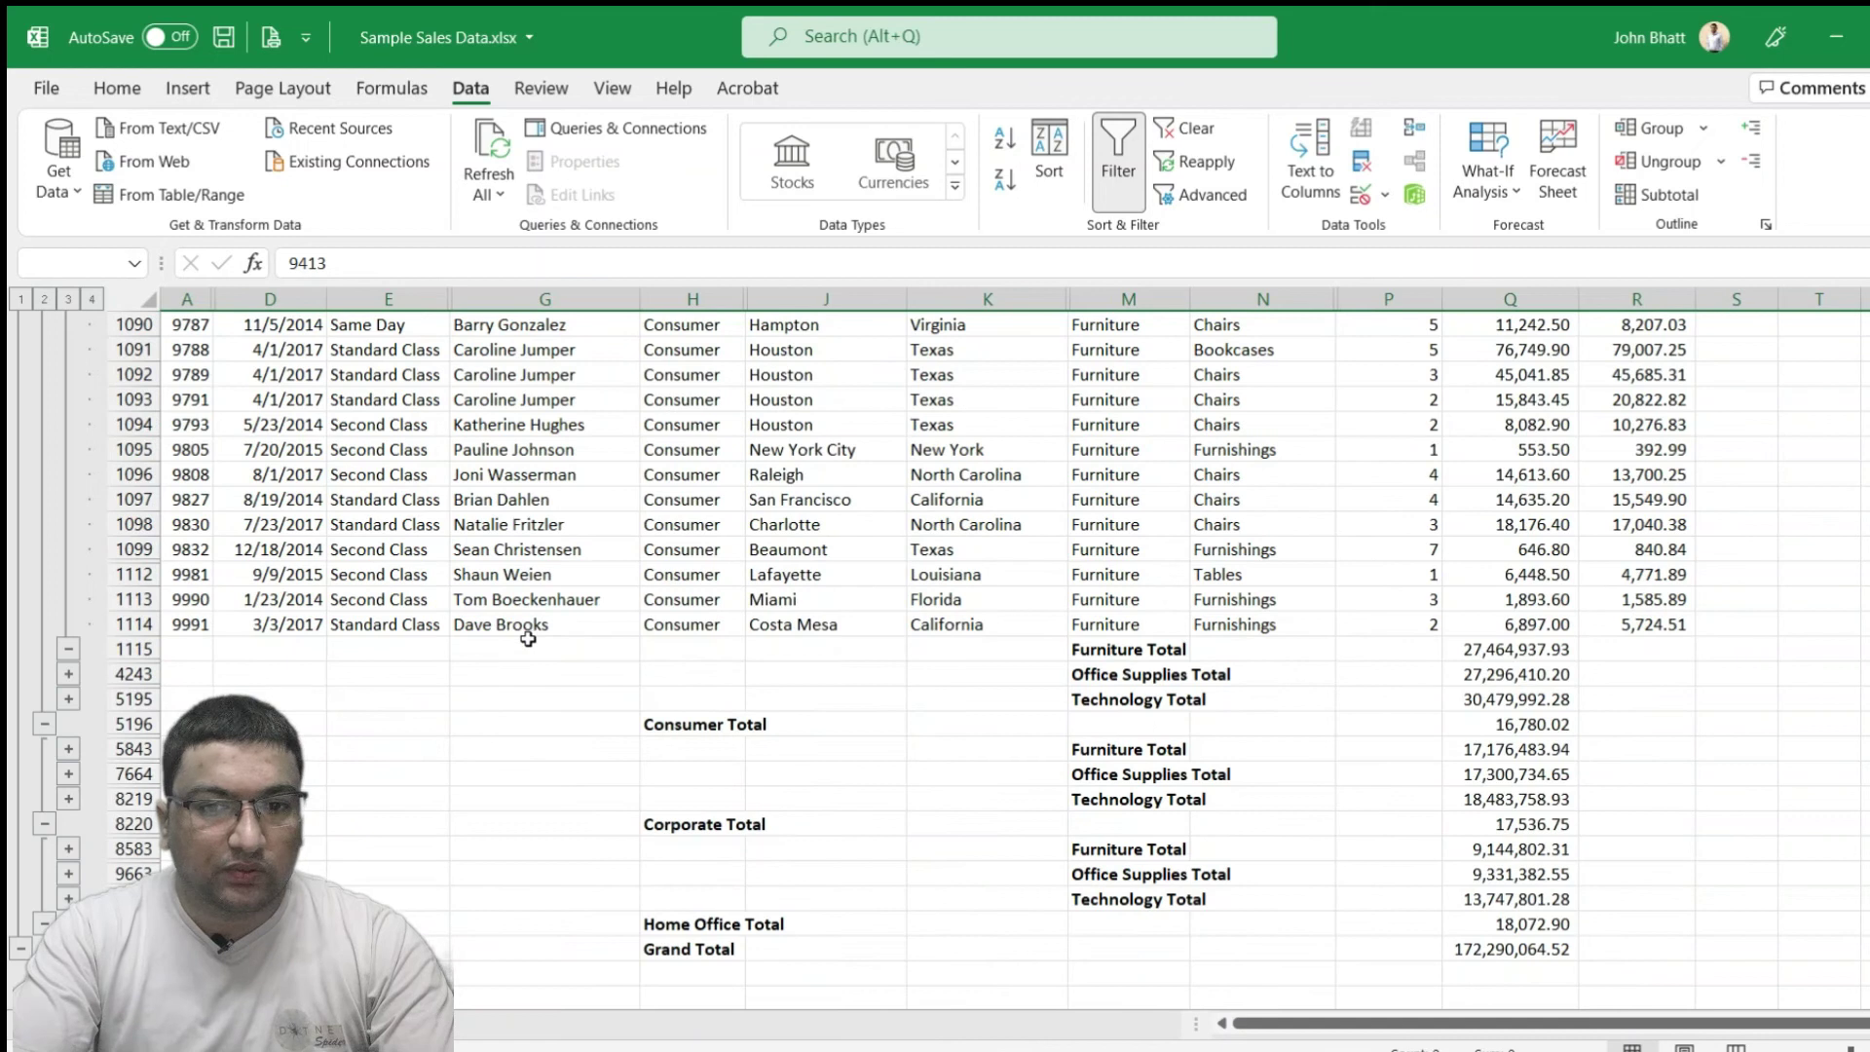
left_click(1497, 653)
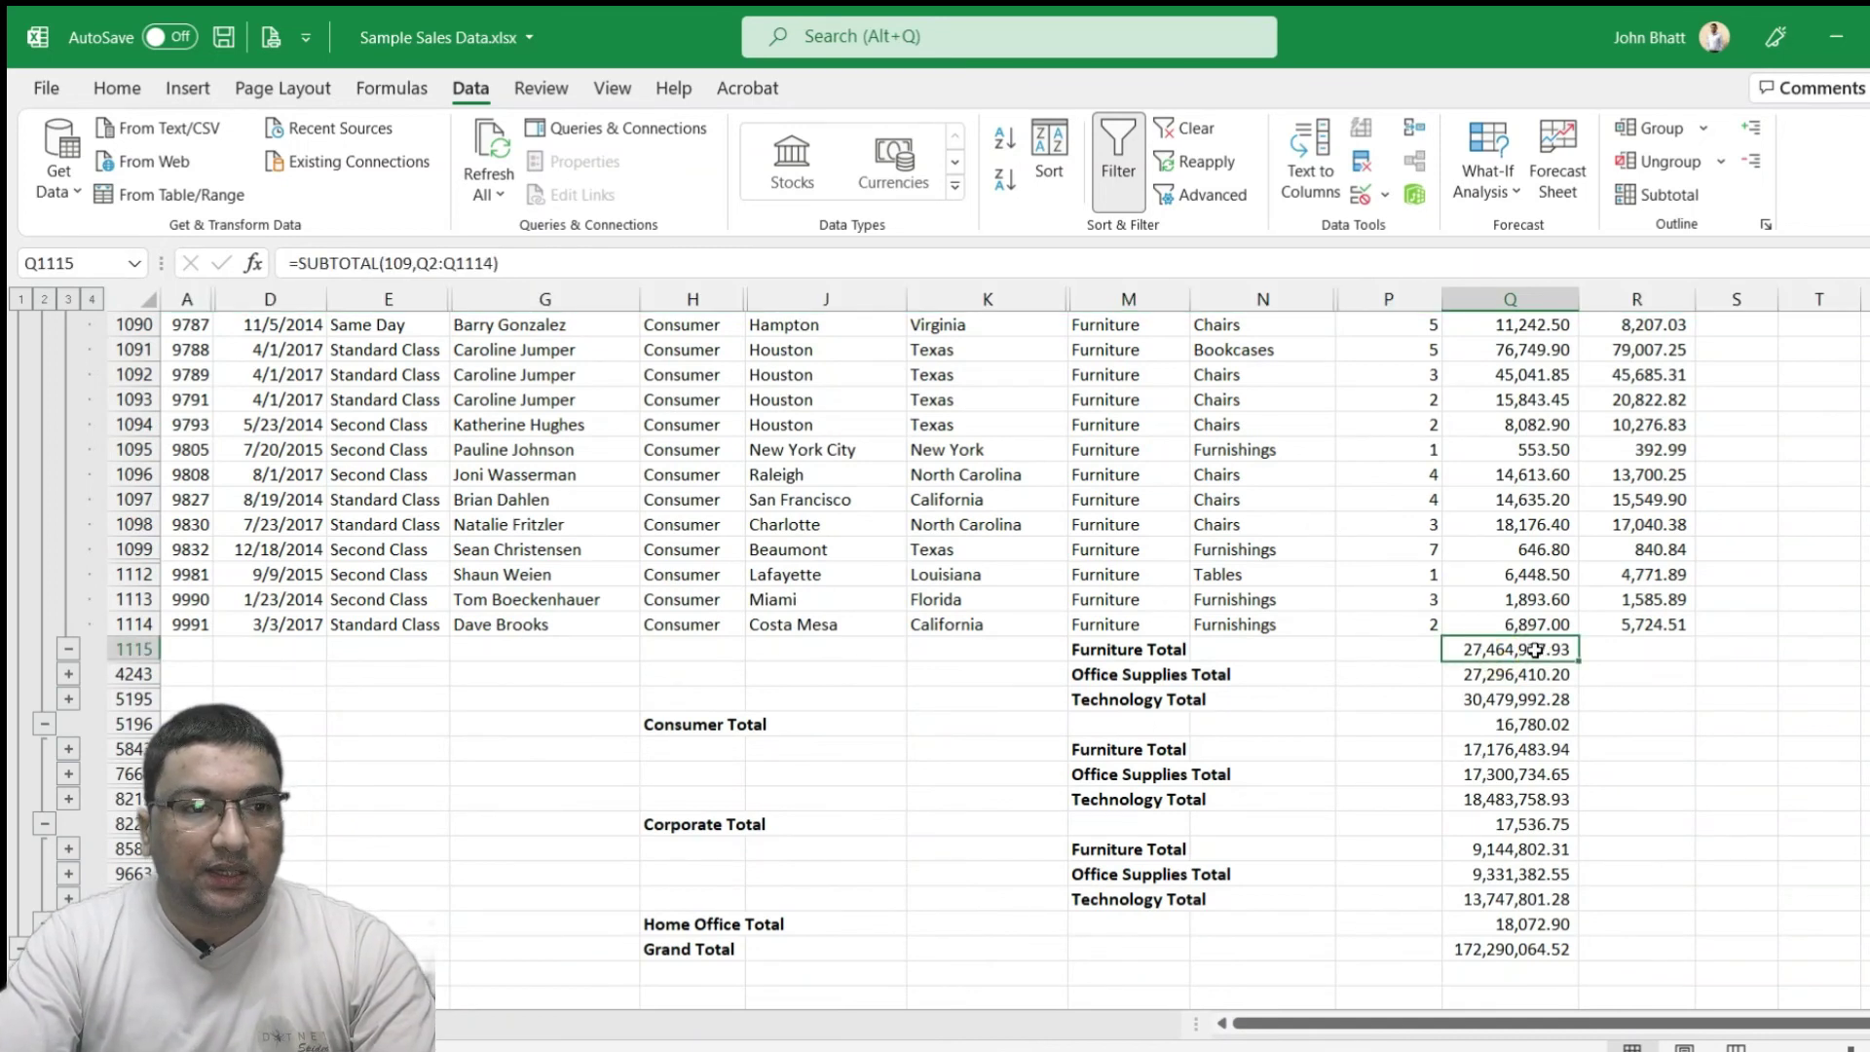
Change the Furniture Total function number from 109 back to 9 so hidden rows count
scroll(129, 509, "up", 5)
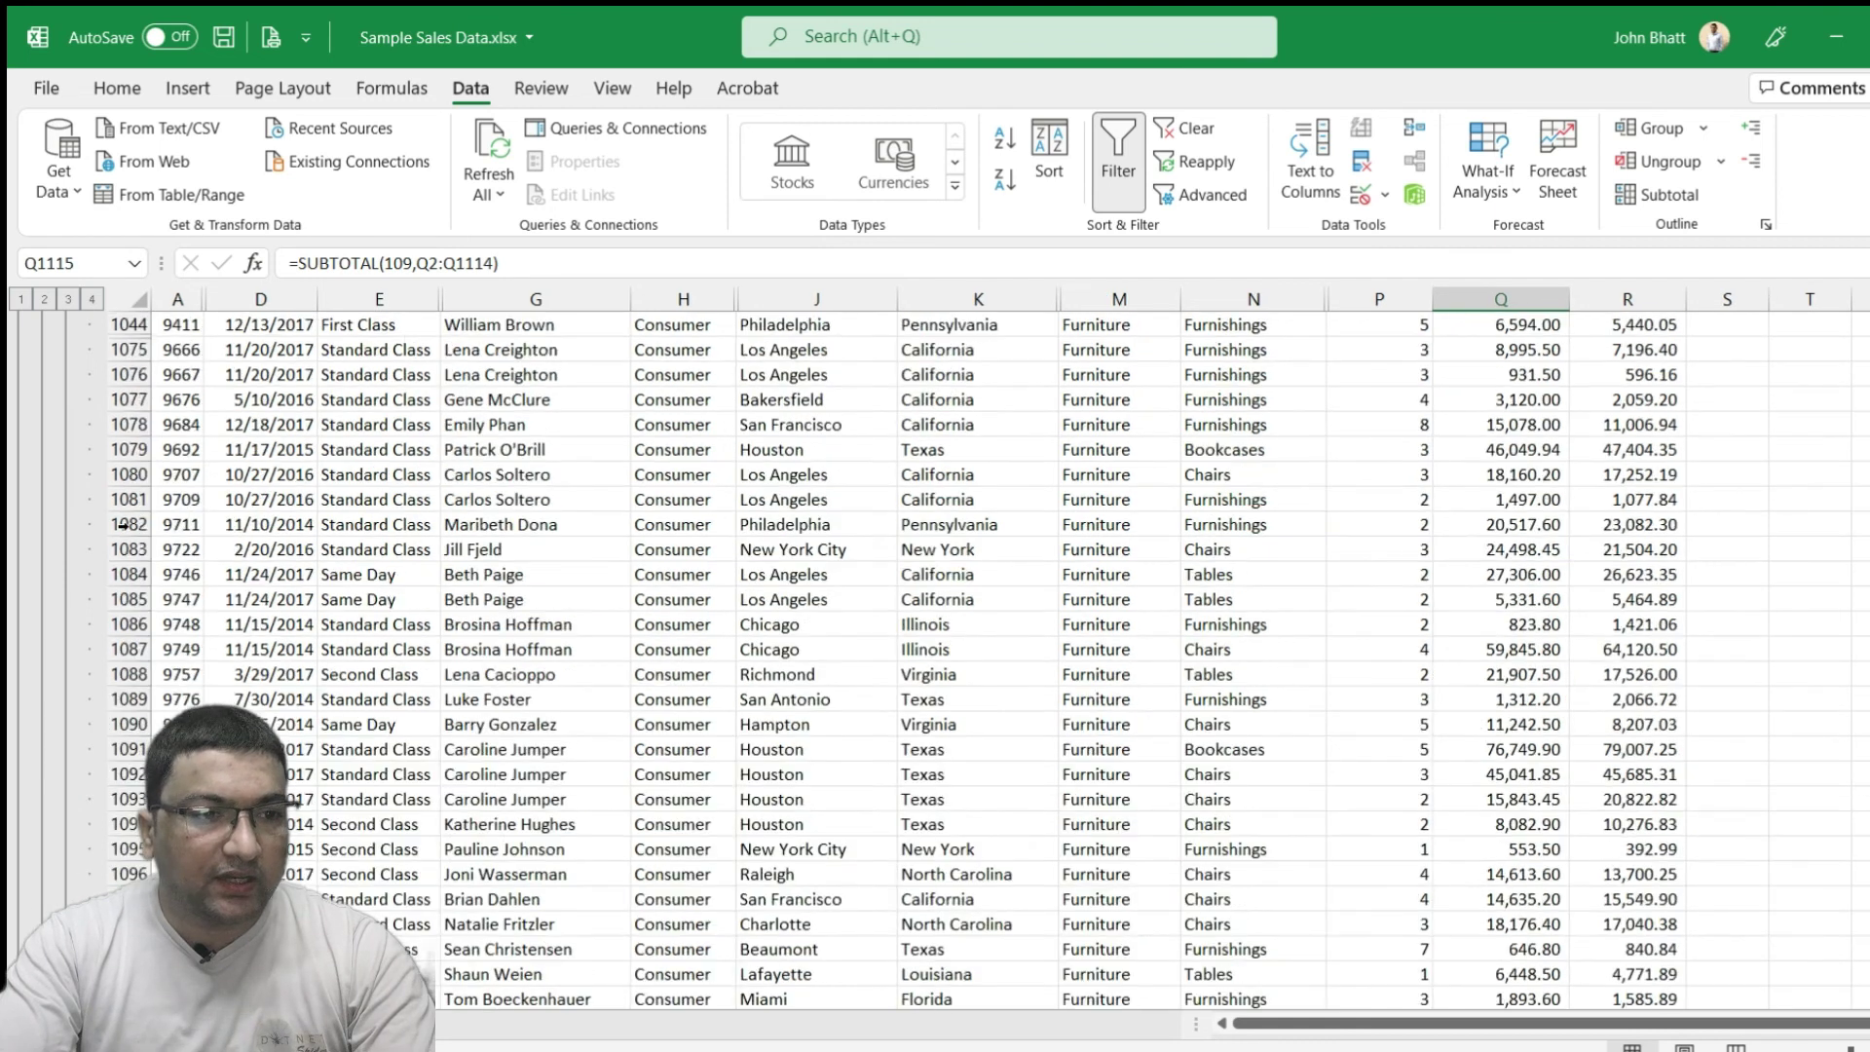
scroll(176, 504, "up", 5)
scroll(215, 501, "down", 5)
scroll(255, 498, "down", 6)
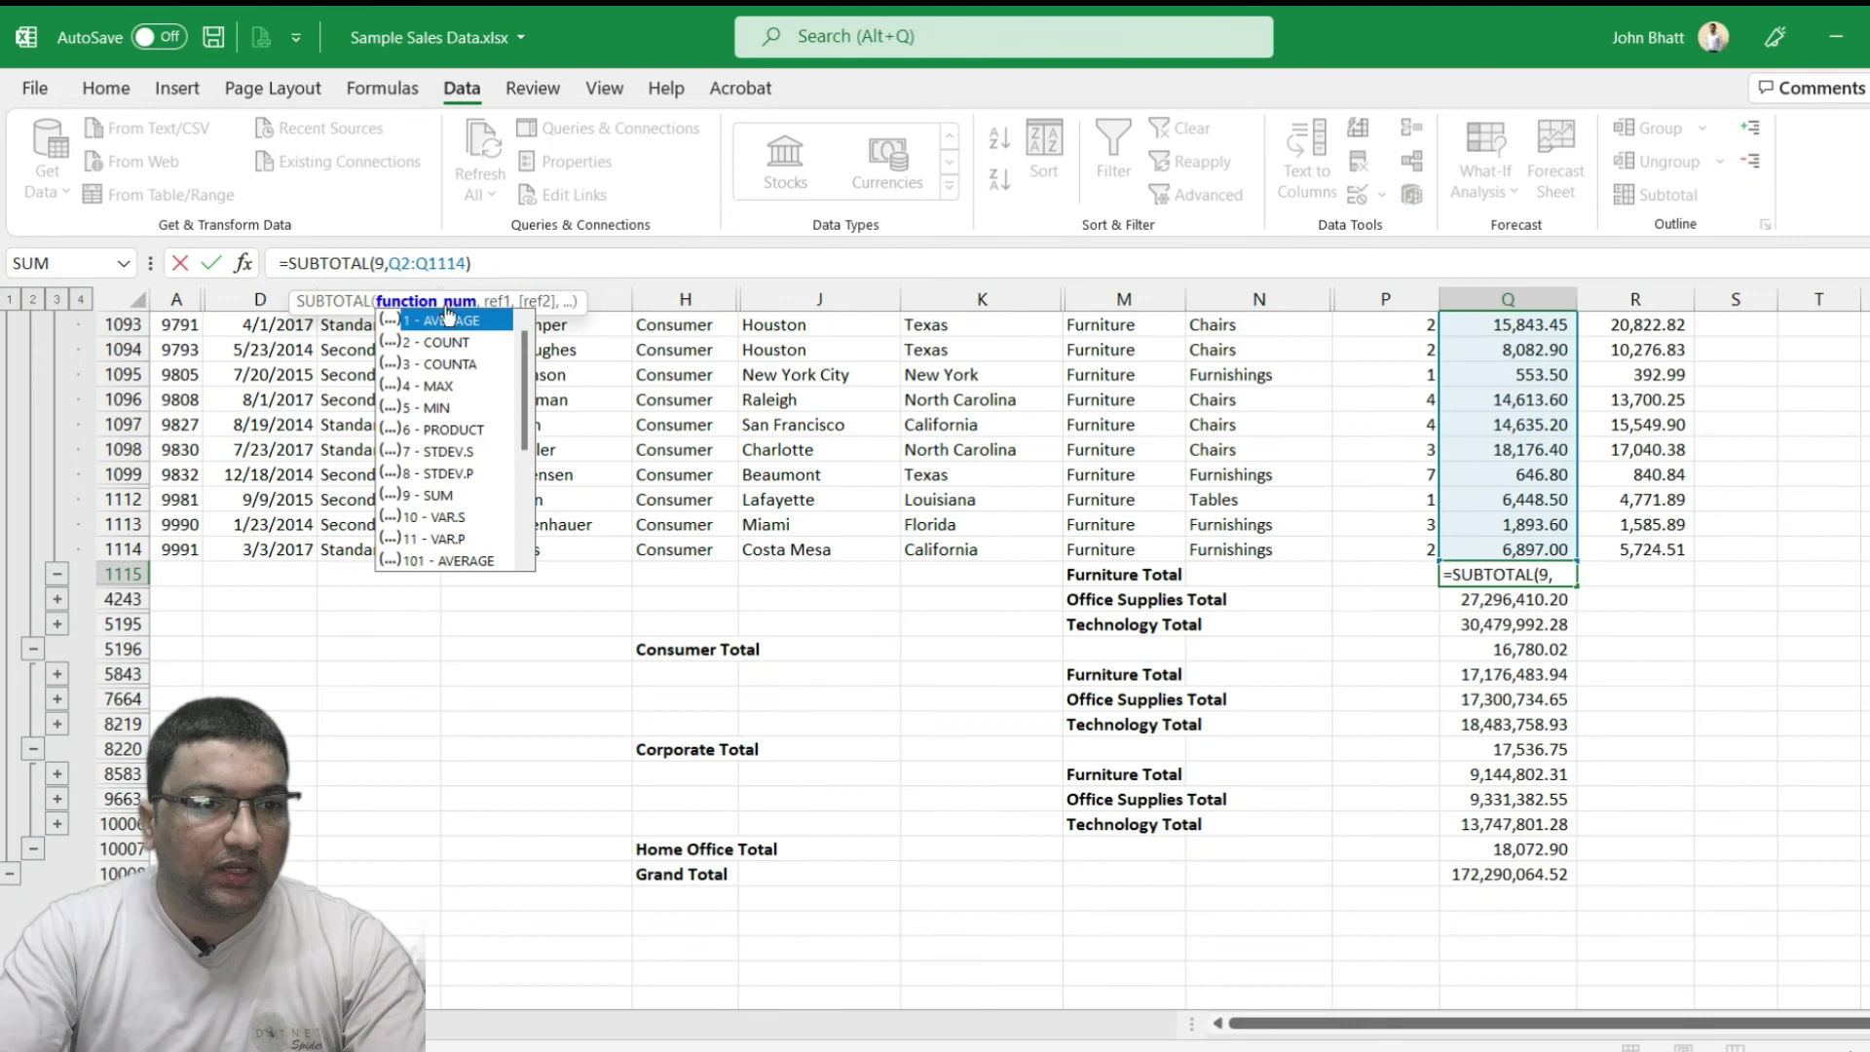
left_click(498, 262)
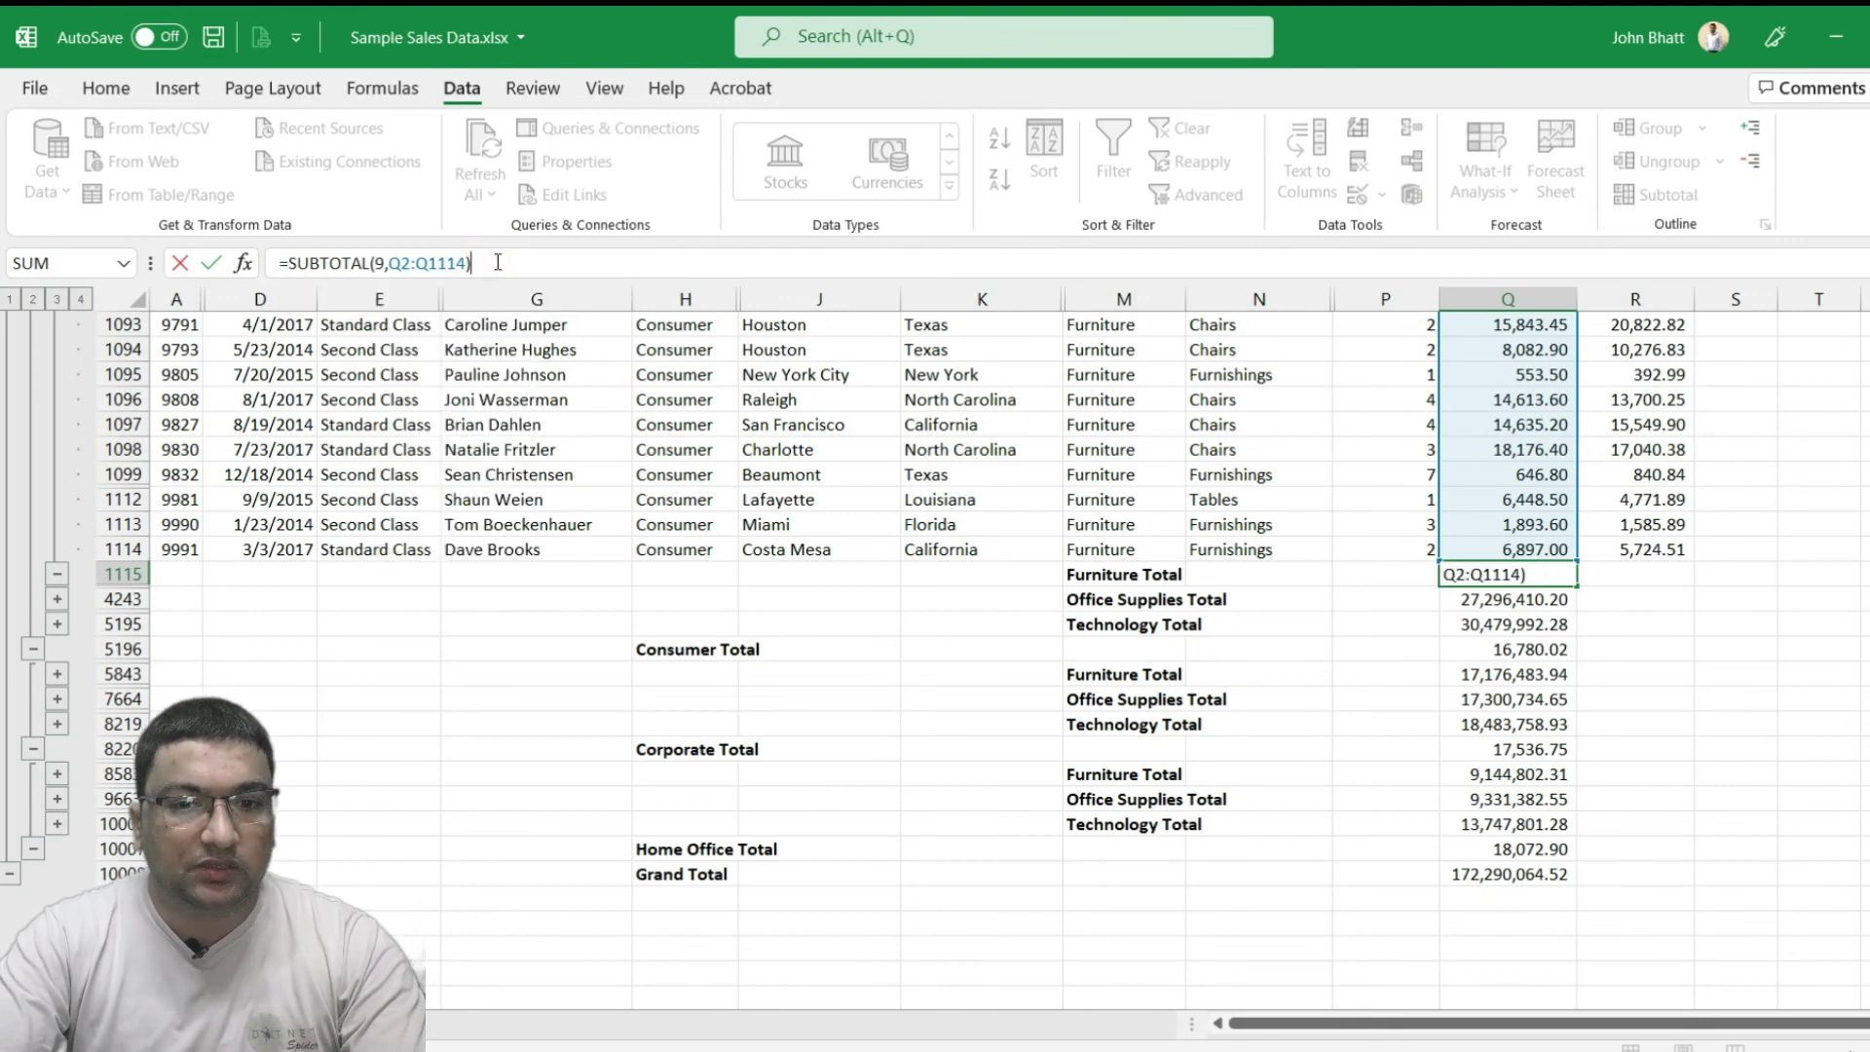
key("Return")
key("ctrl+Down")
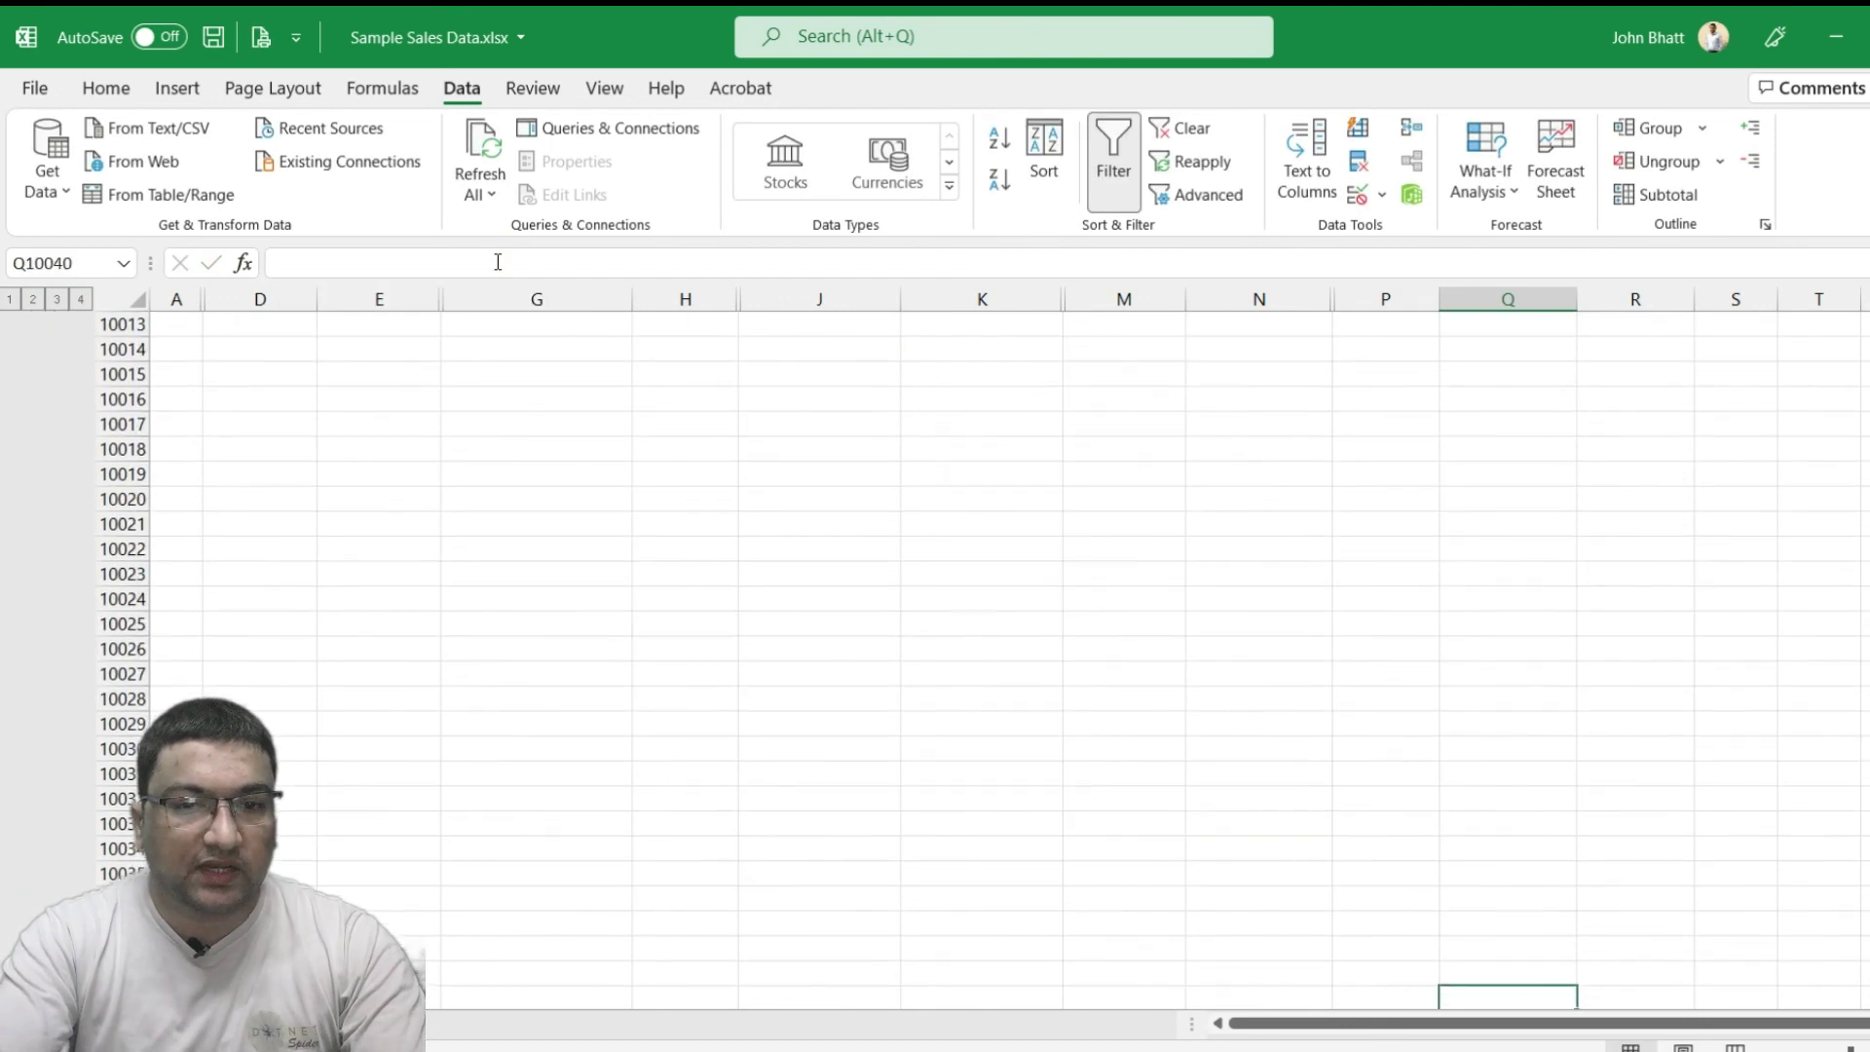
Navigate back down to Q1115 to view the edited =SUBTOTAL(9,Q2:Q1114) formula
key("ctrl+Up")
key("Left")
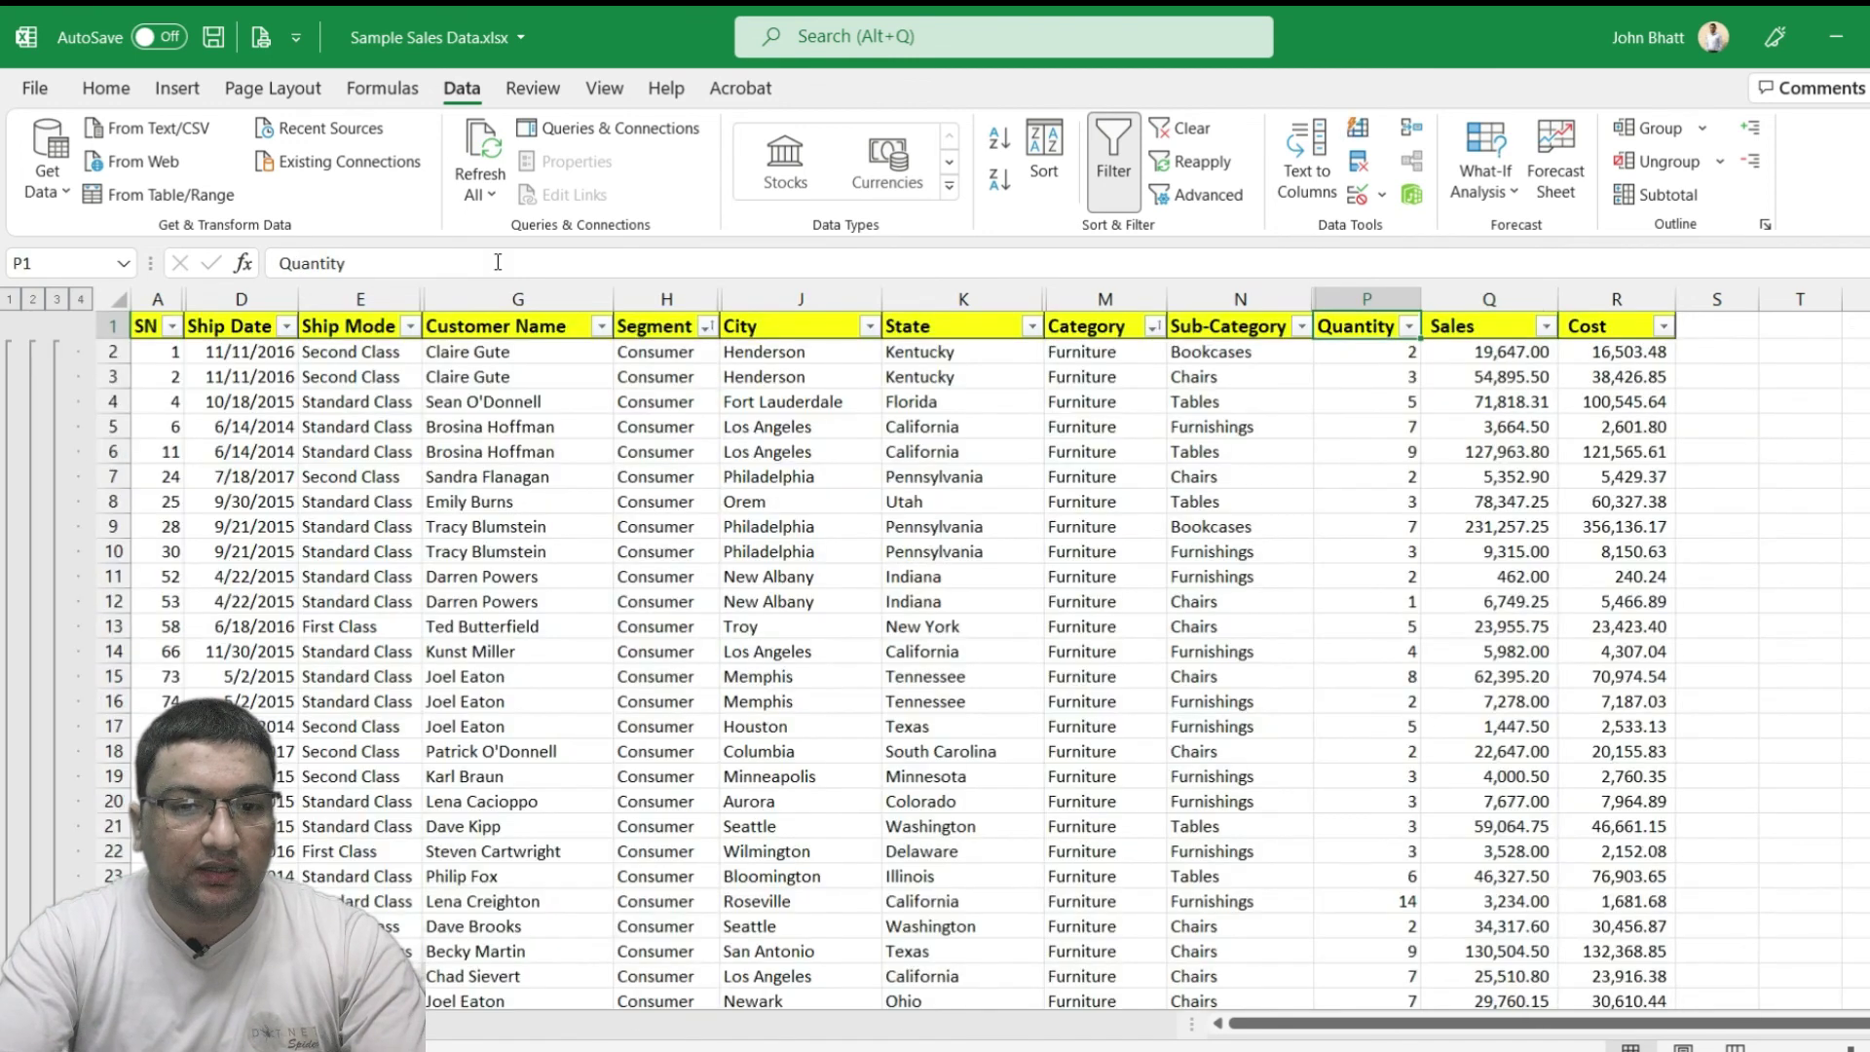
key("ctrl+Down")
key("Down")
key("Right")
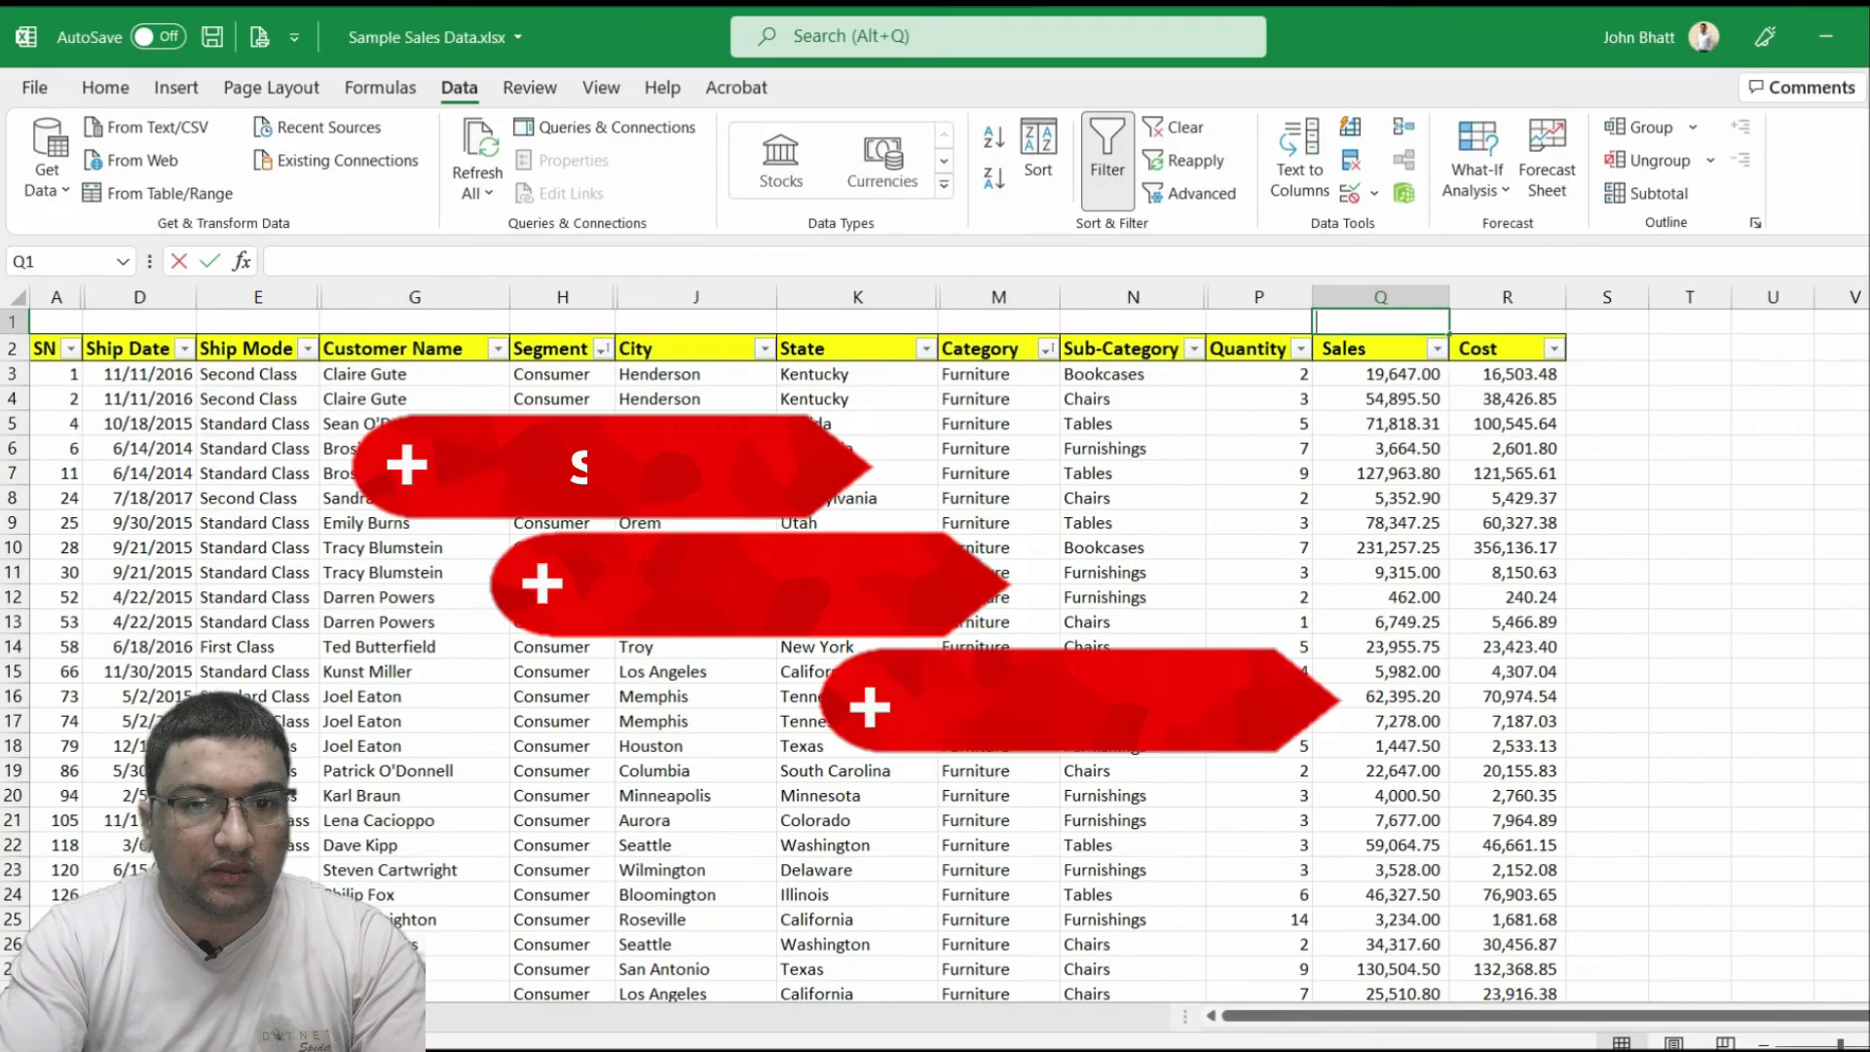
Enter =SUBTOTAL(9,Q2:Q9996) in Q1 to total the Sales column
type("=su")
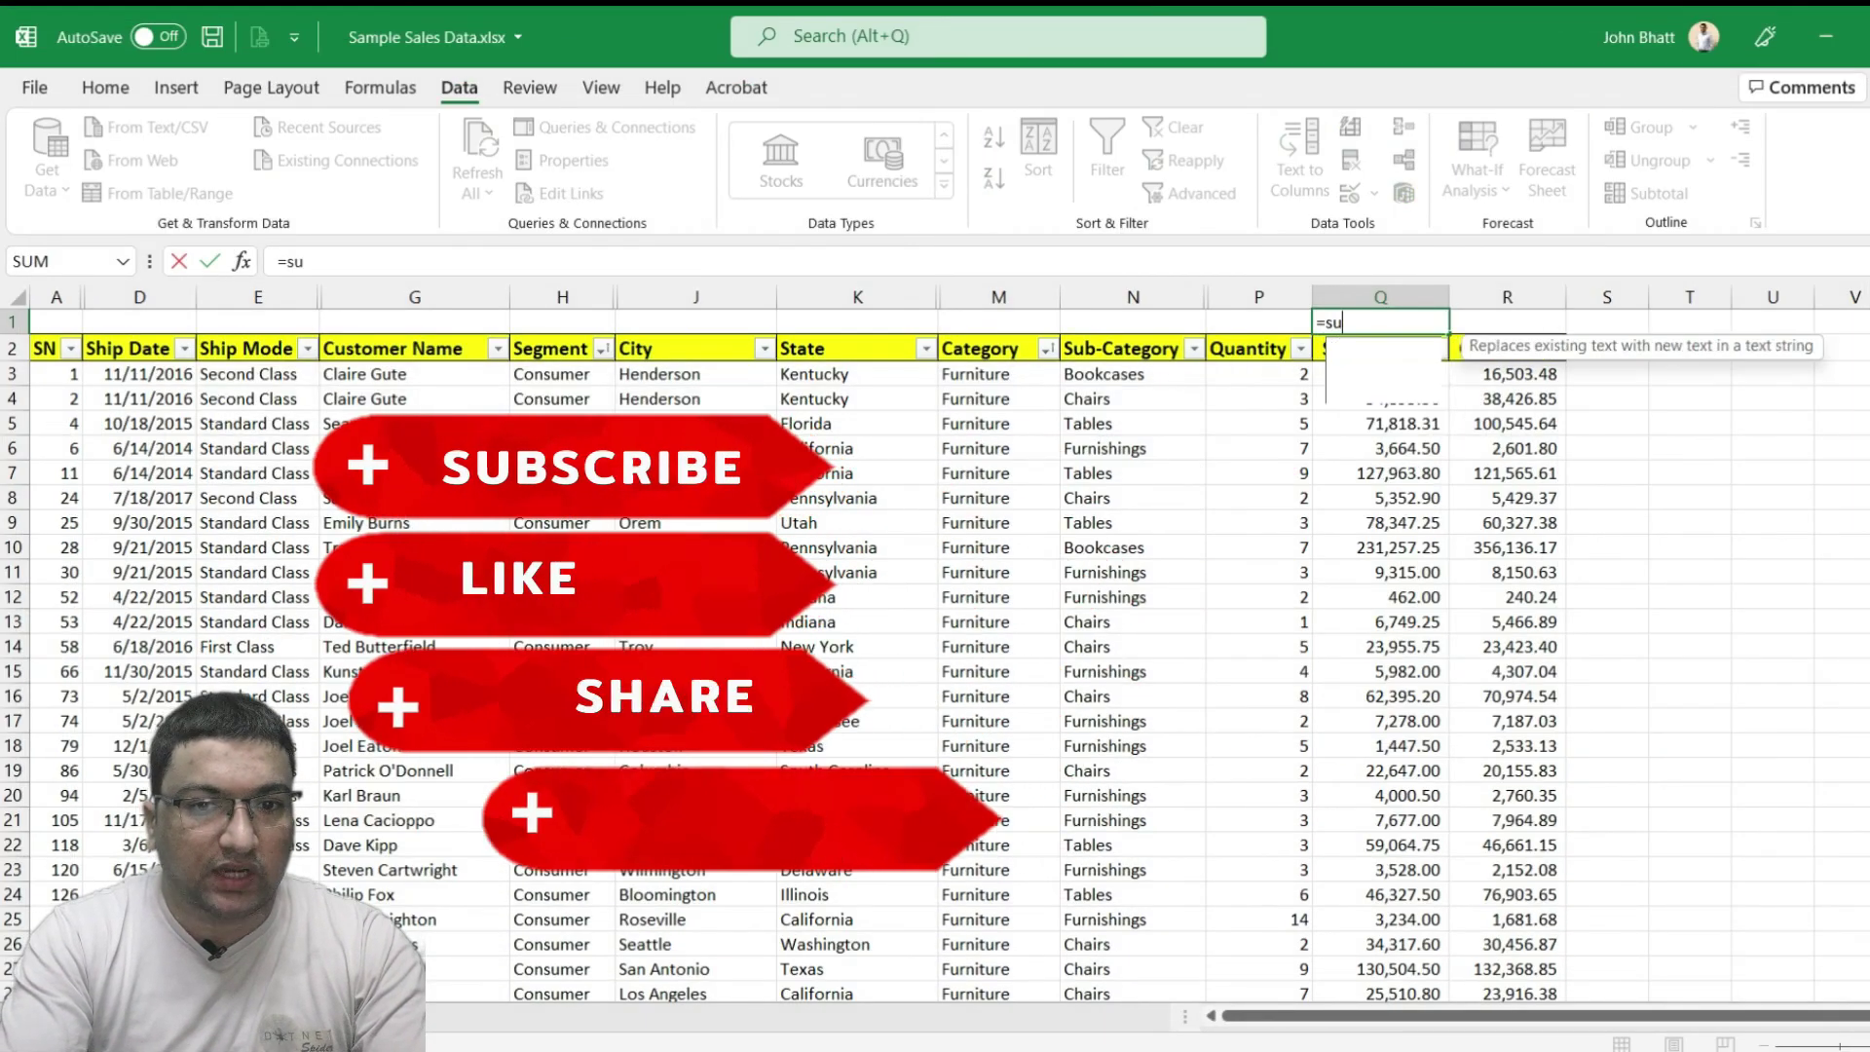
type("bto")
key("Tab")
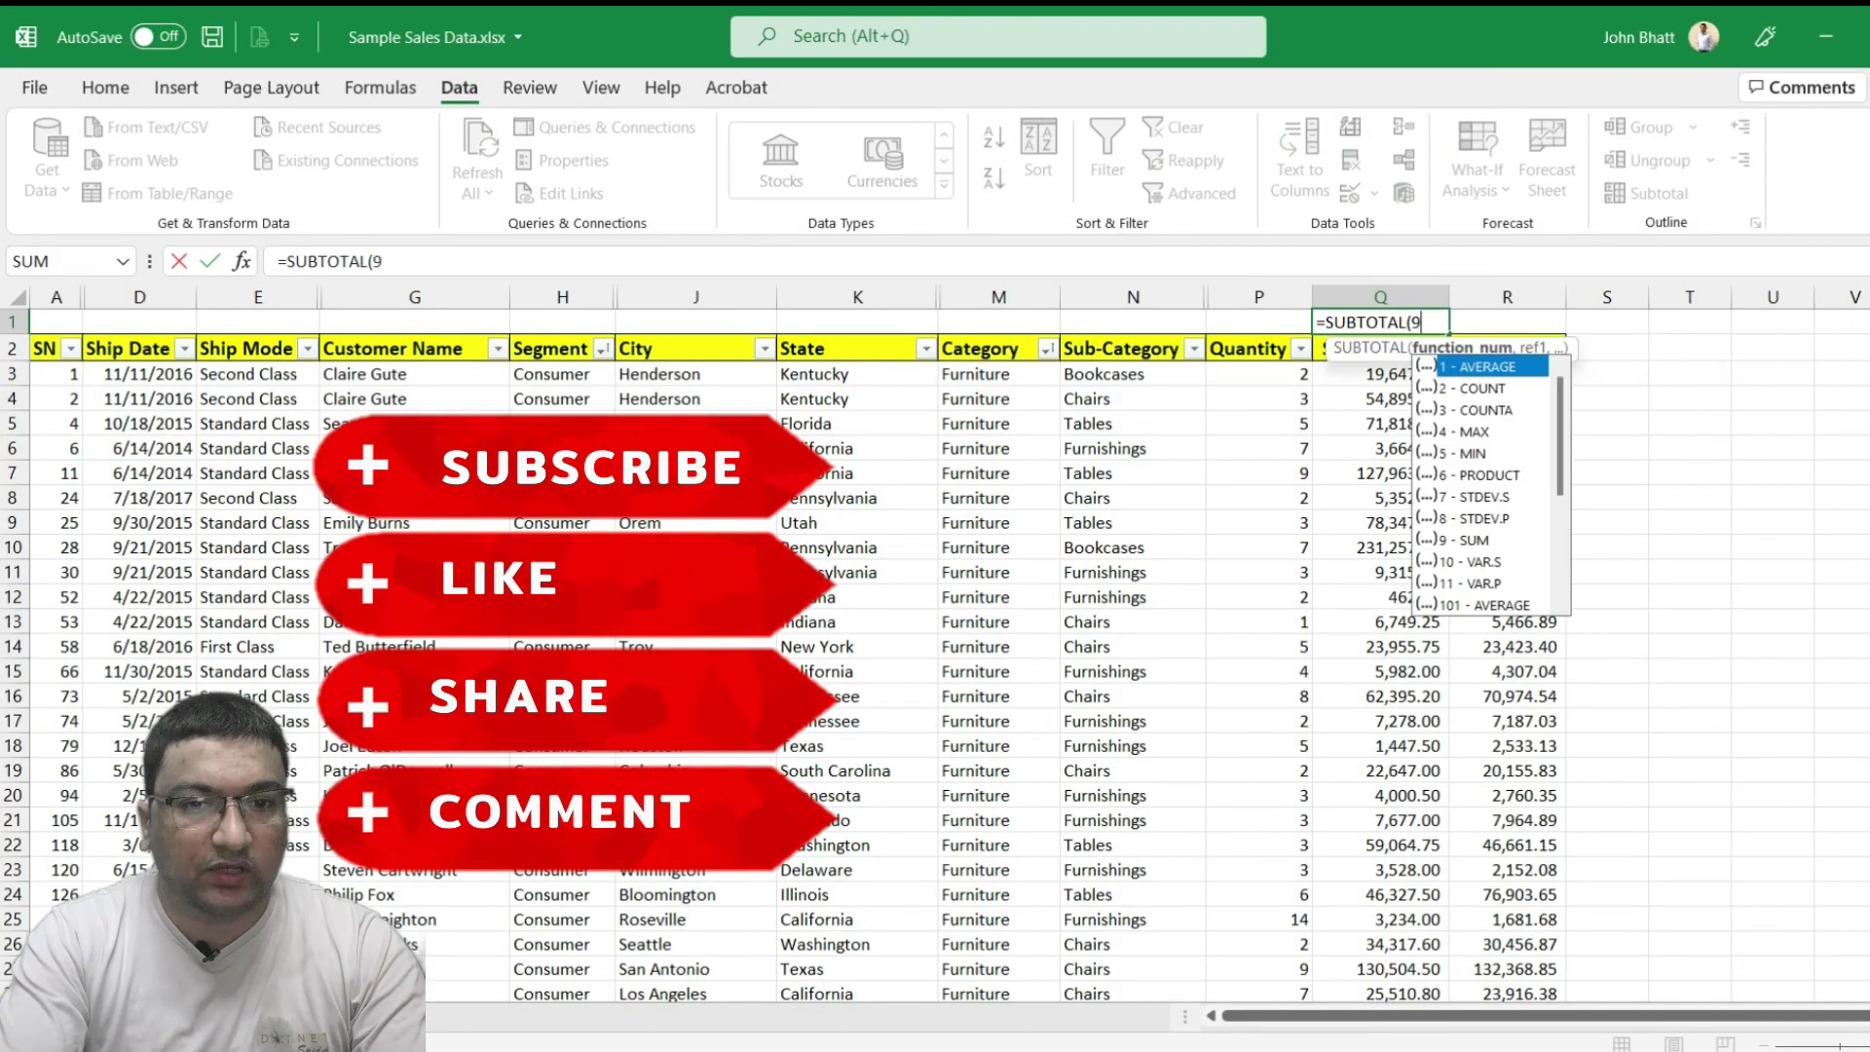
type(",")
key("Down")
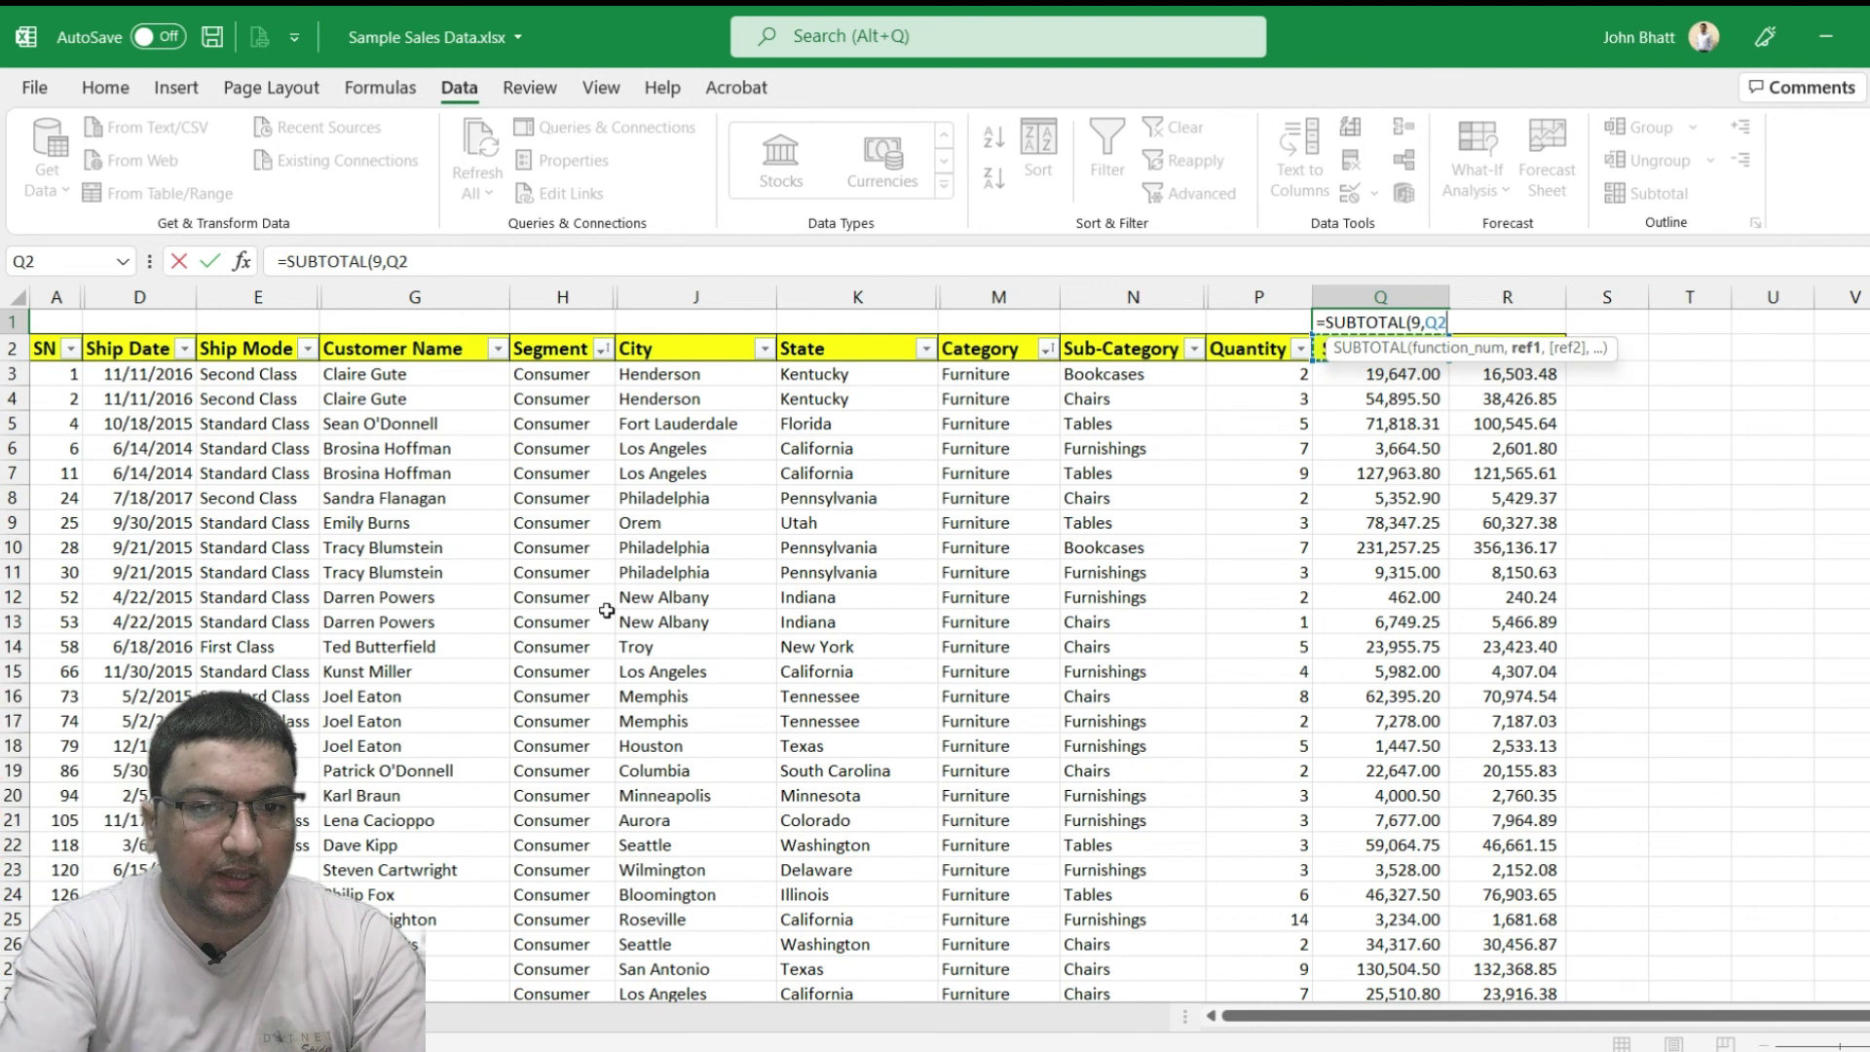
key("ctrl+shift+Down")
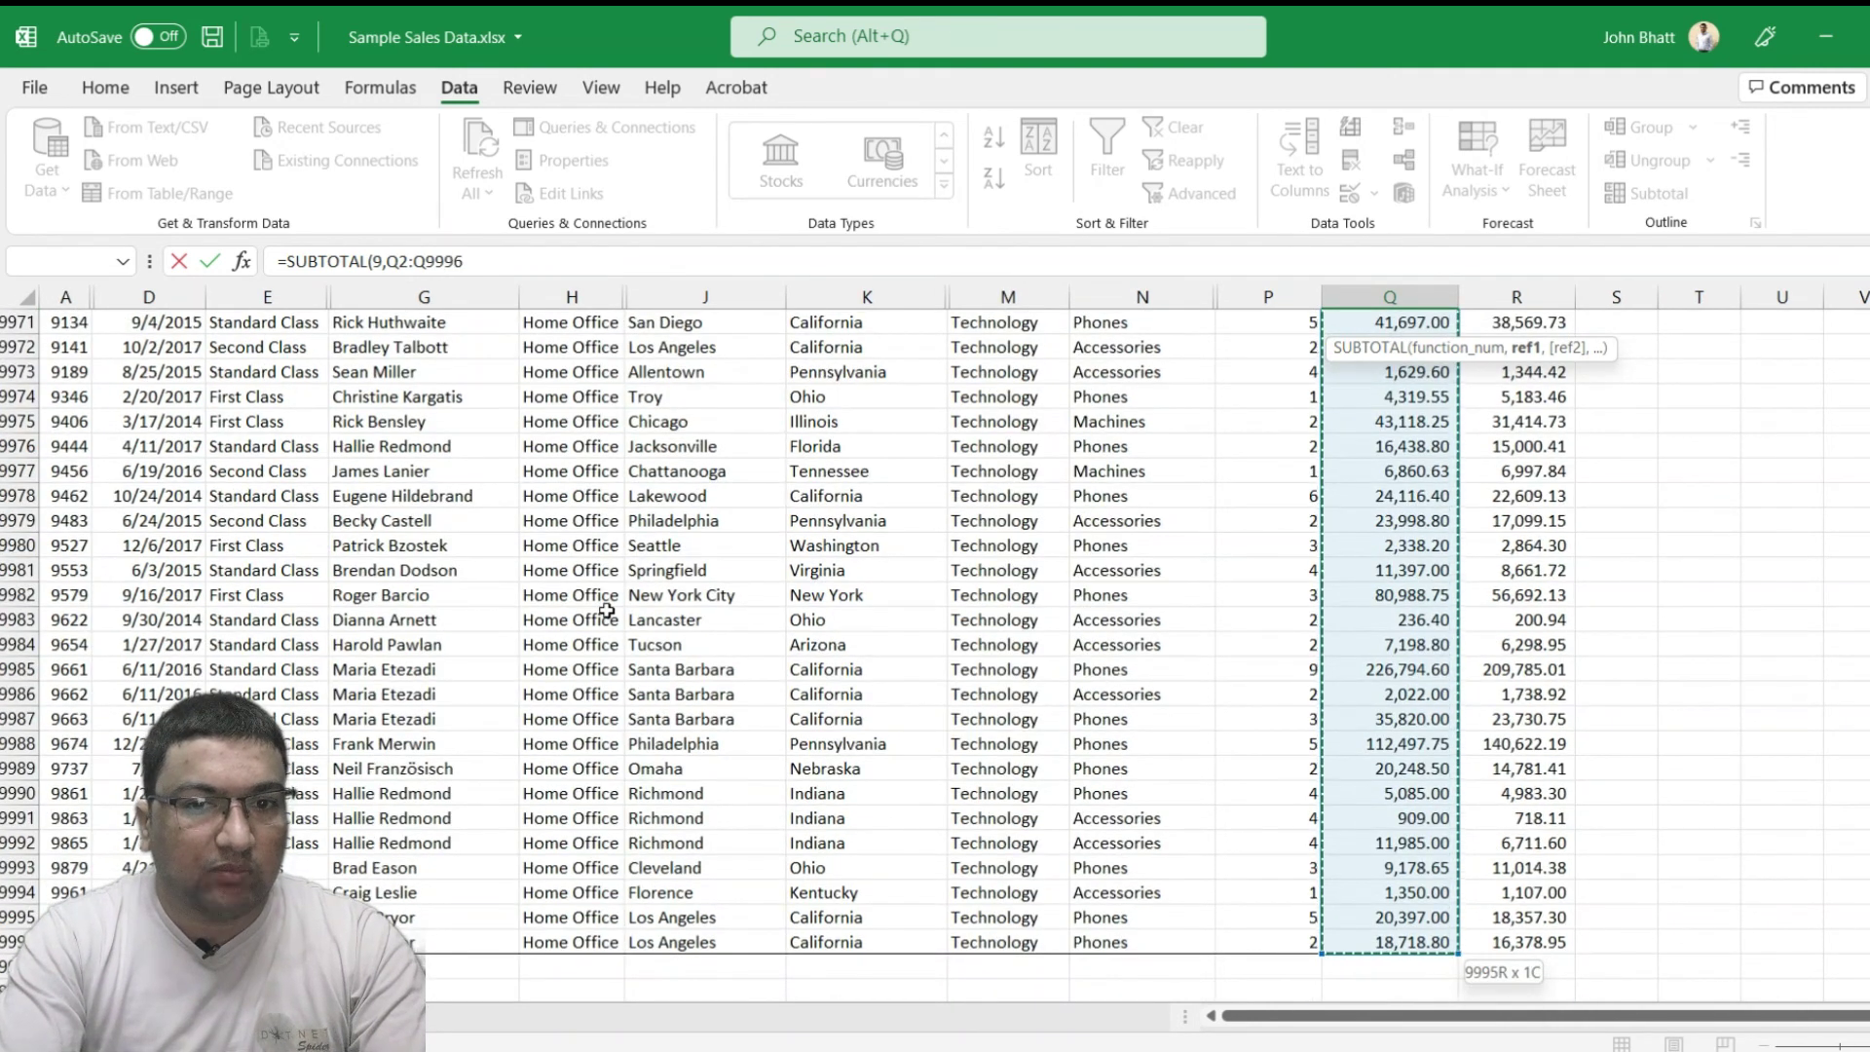
key("Return")
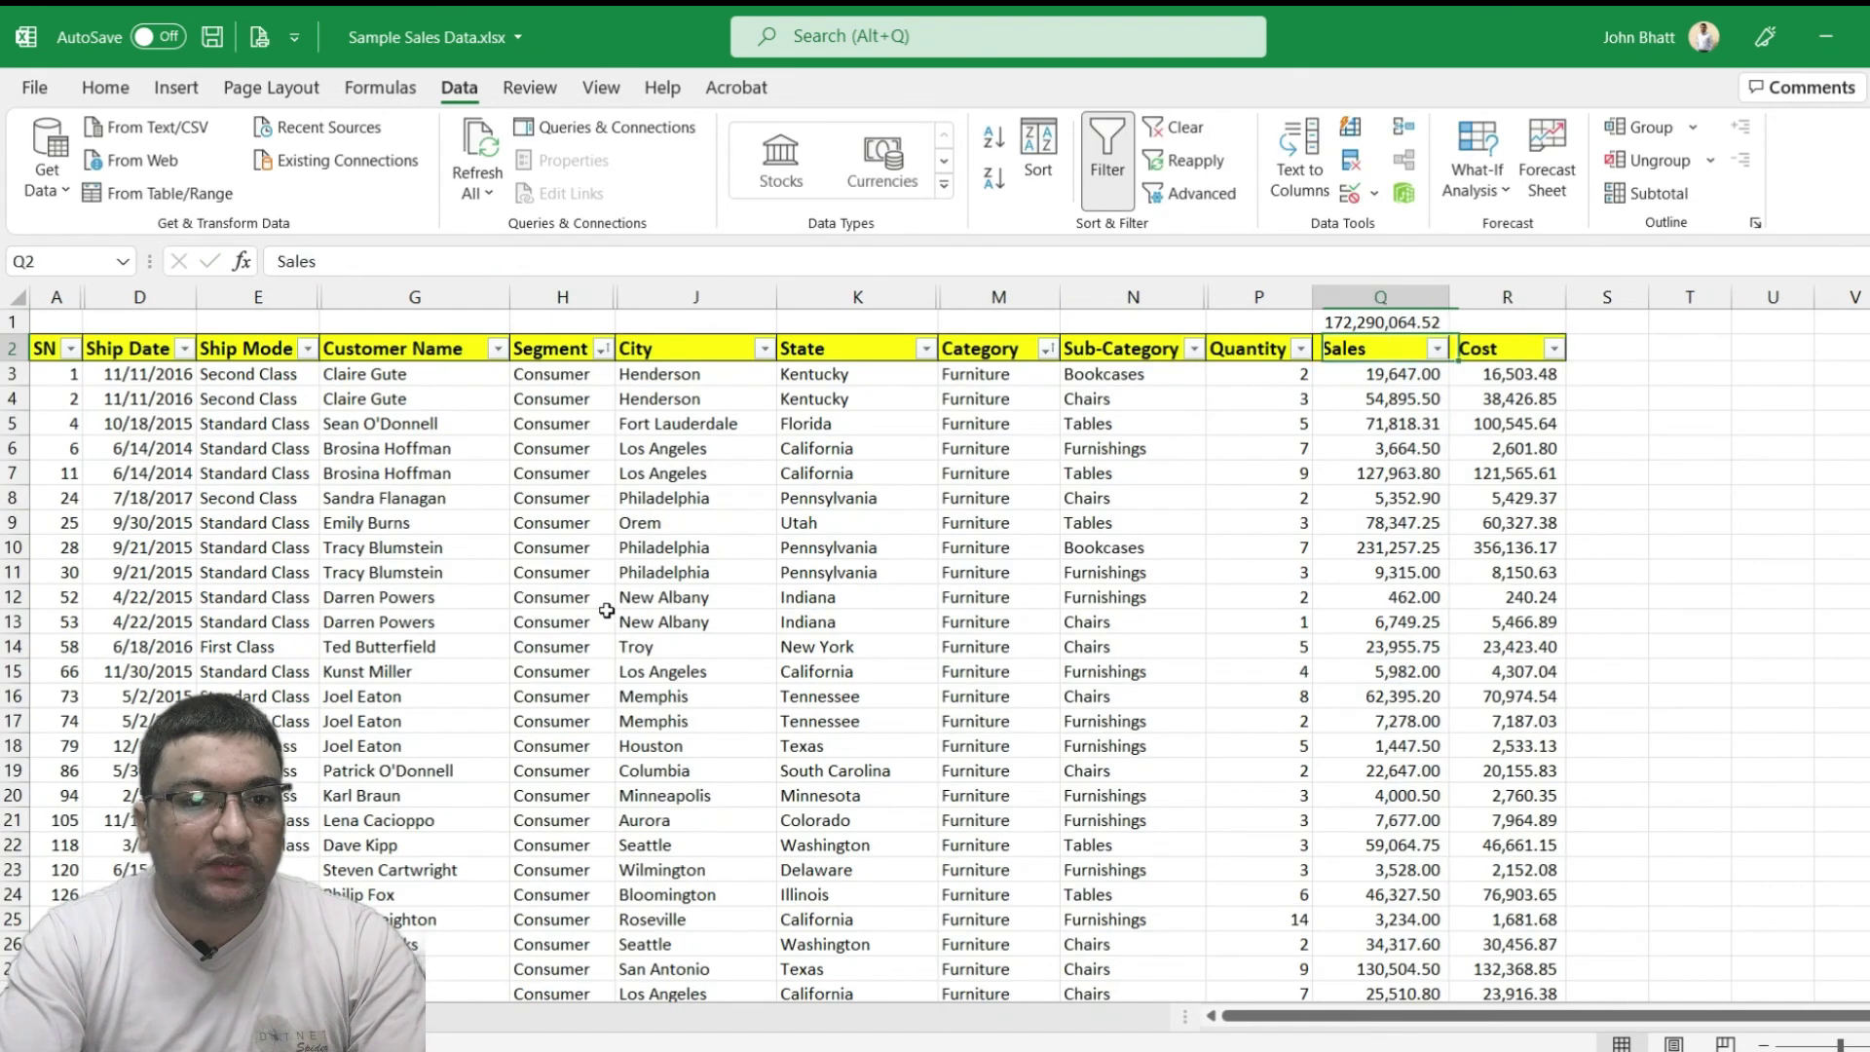
Filter the Category column to show only Furniture rows
key("Left")
key("Left")
key("Left")
key("Left")
key("Left")
key("Right")
key("Right")
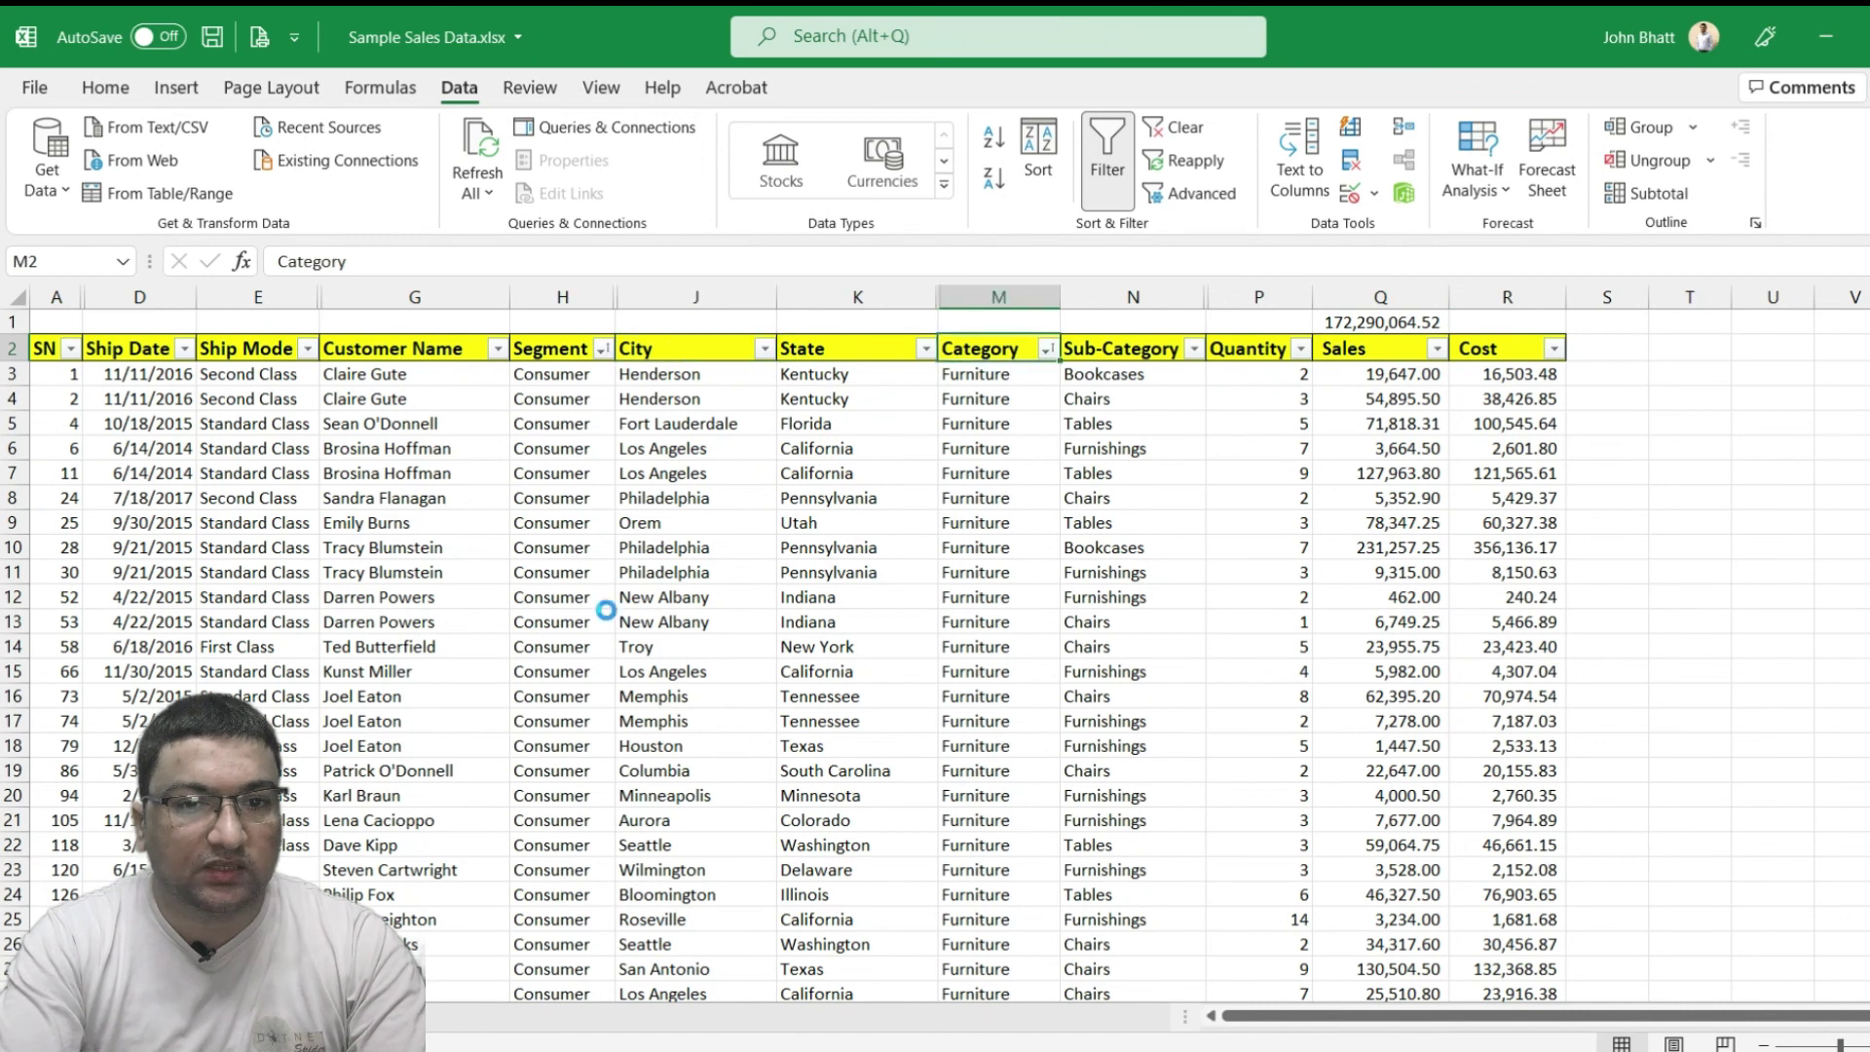
key("alt+Down")
key("Tab")
key("space")
key("Down")
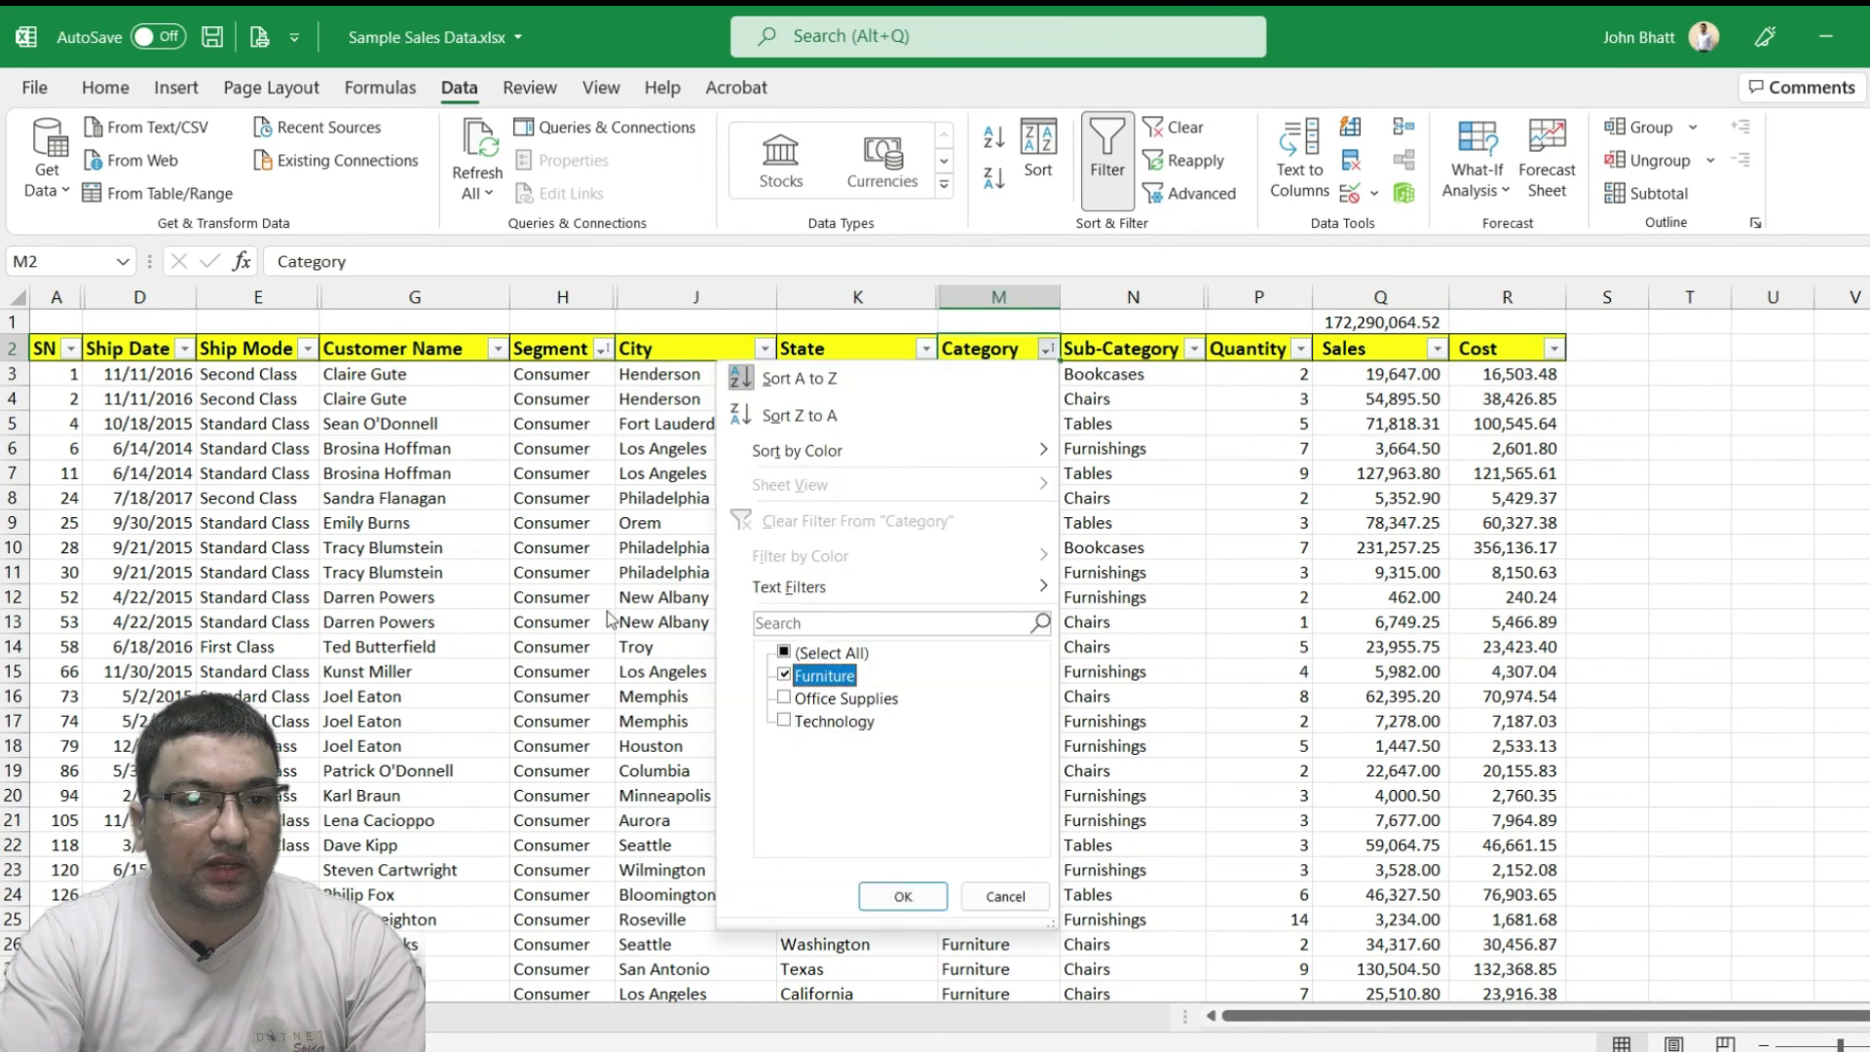
key("Return")
key("Up")
Filter the Segment column to show only Corporate rows
key("Right")
key("Right")
key("Right")
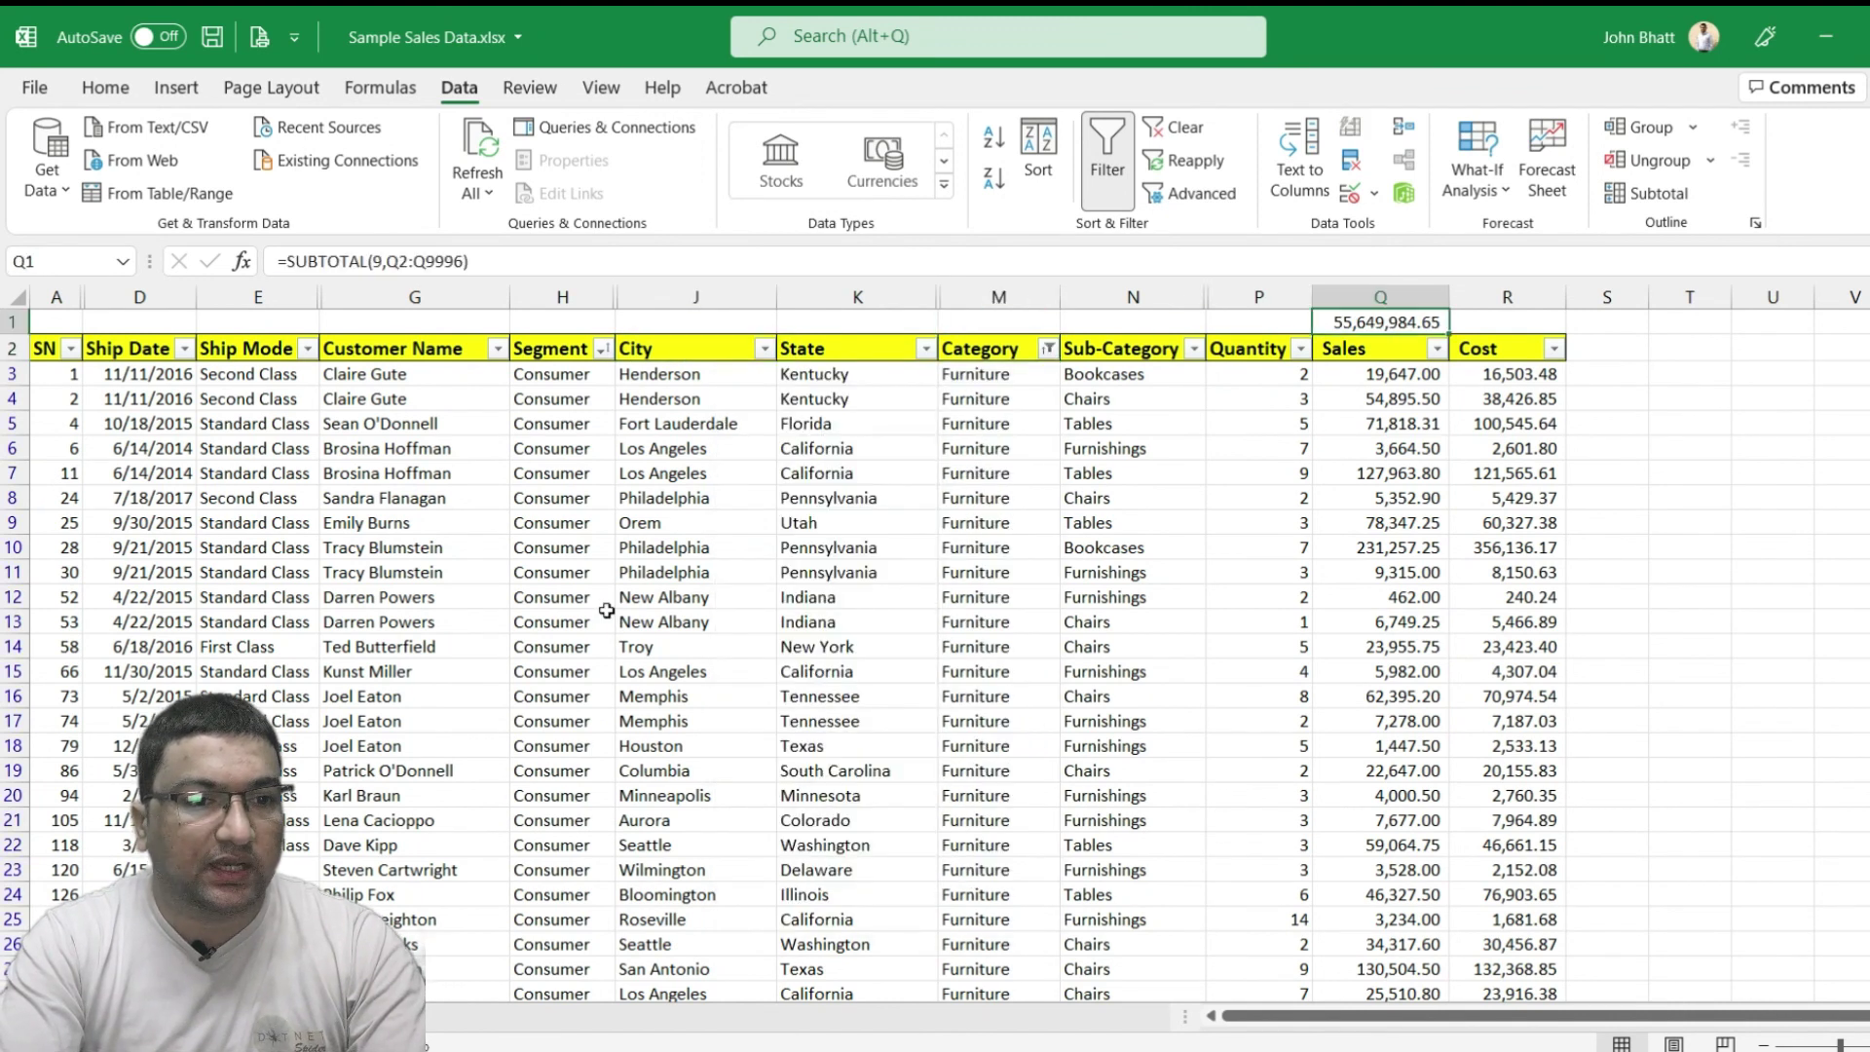
key("Left")
key("Left")
key("Left")
key("Down")
key("Left")
key("Left")
key("Left")
key("Right")
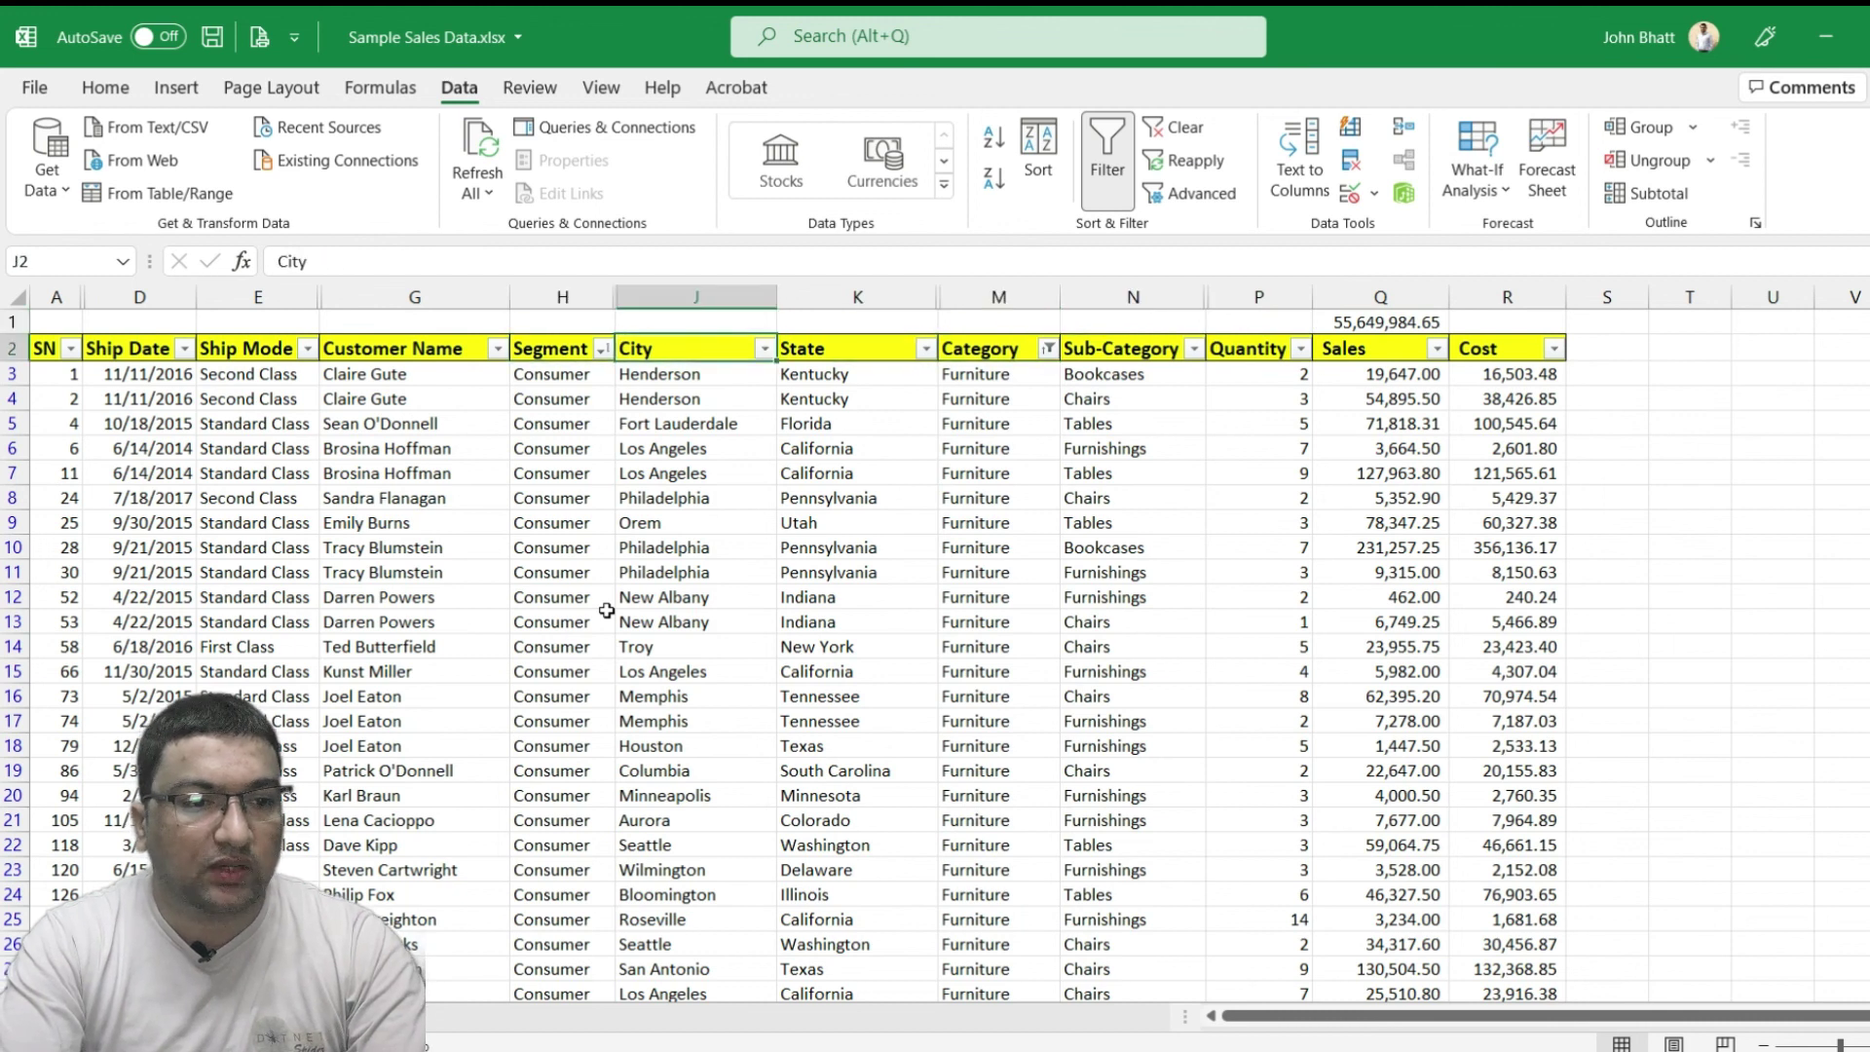
key("Left")
key("alt+Down")
key("Tab")
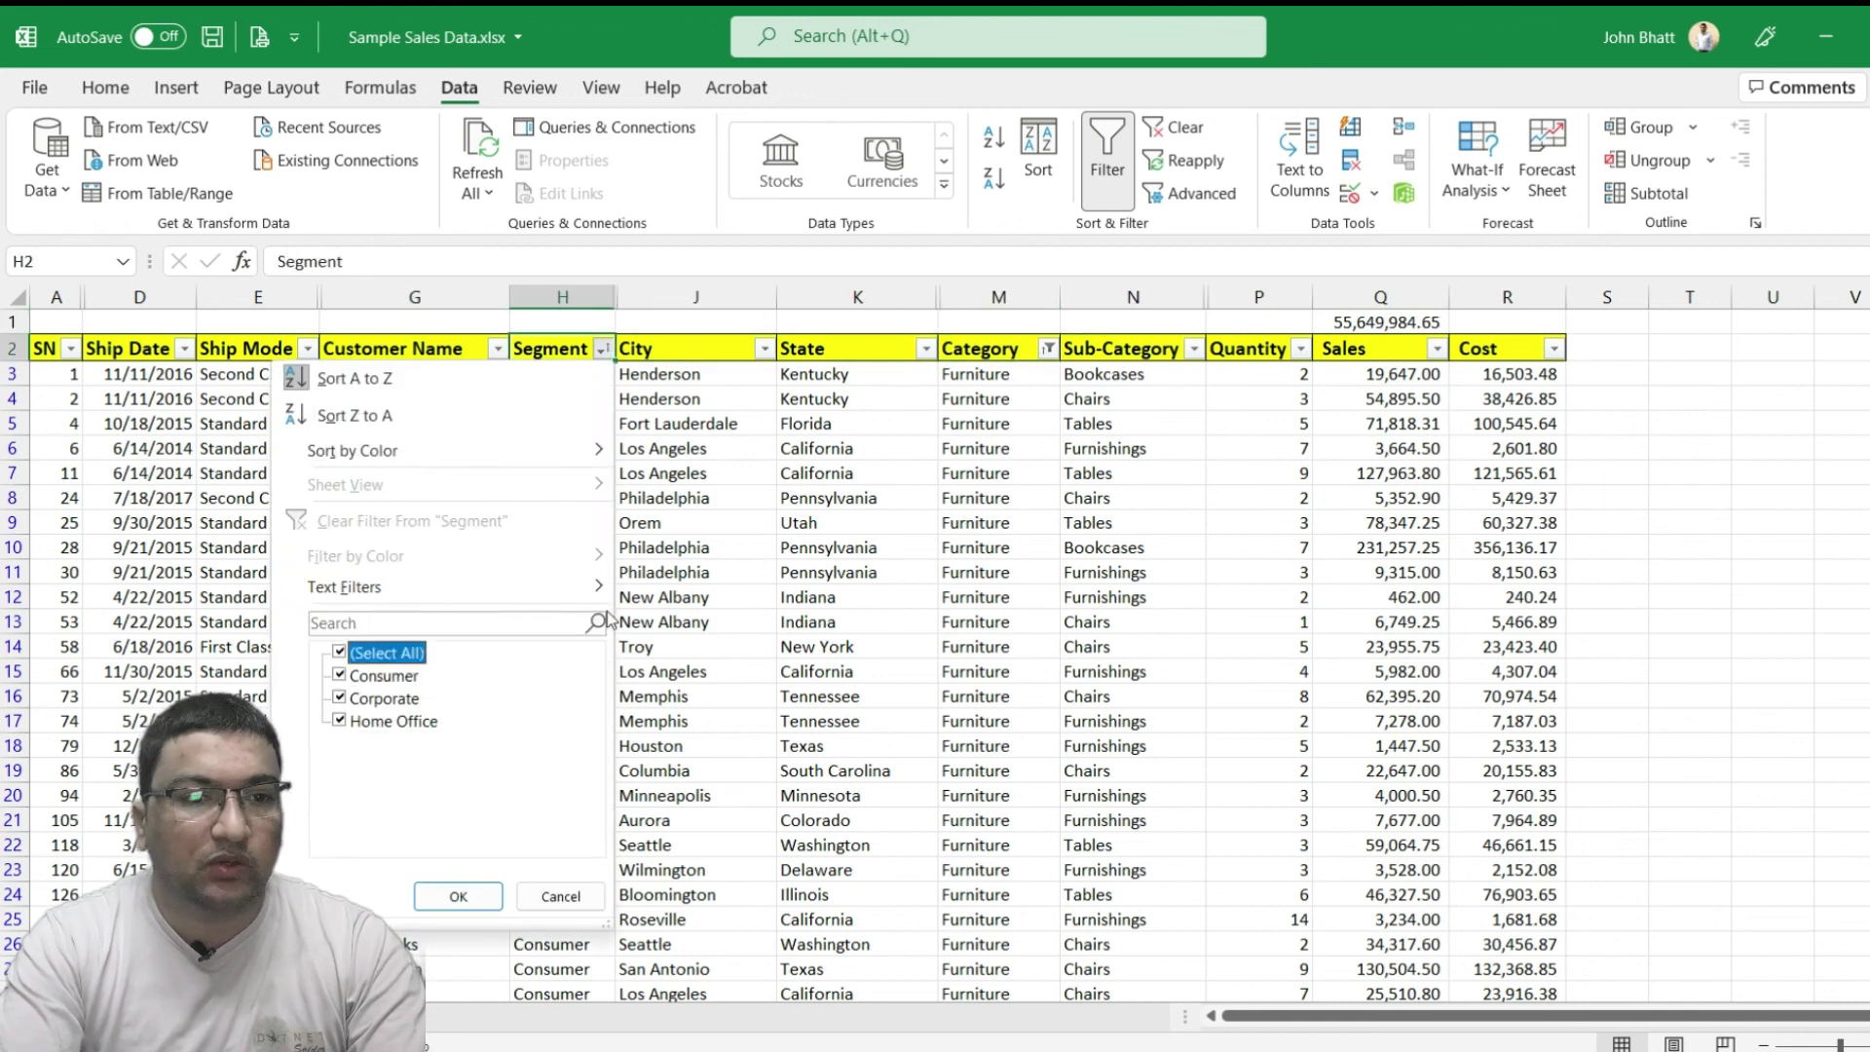
key("space")
key("Down")
key("Down")
key("space")
key("Return")
key("Right")
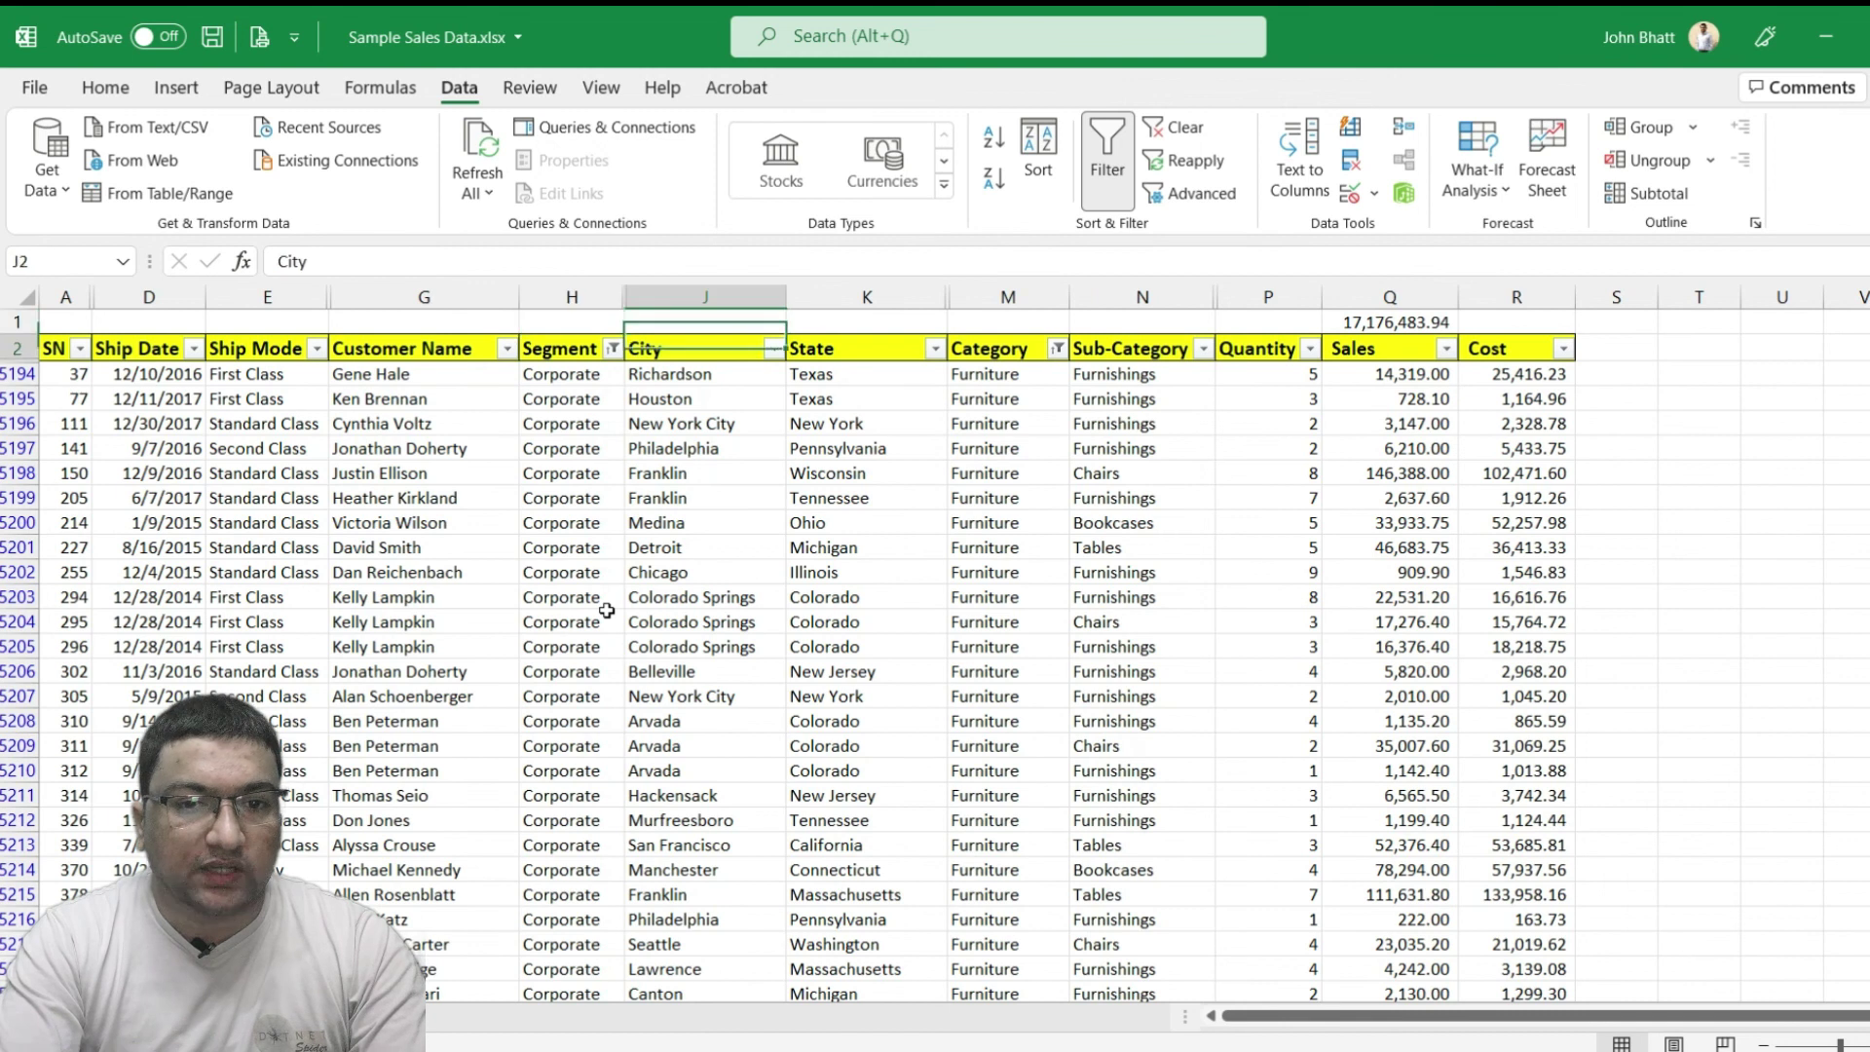
Check that the Q1 Sales total now reads 17,176,483.94
key("Right")
key("Right")
key("Right")
key("Right")
key("Right")
key("Up")
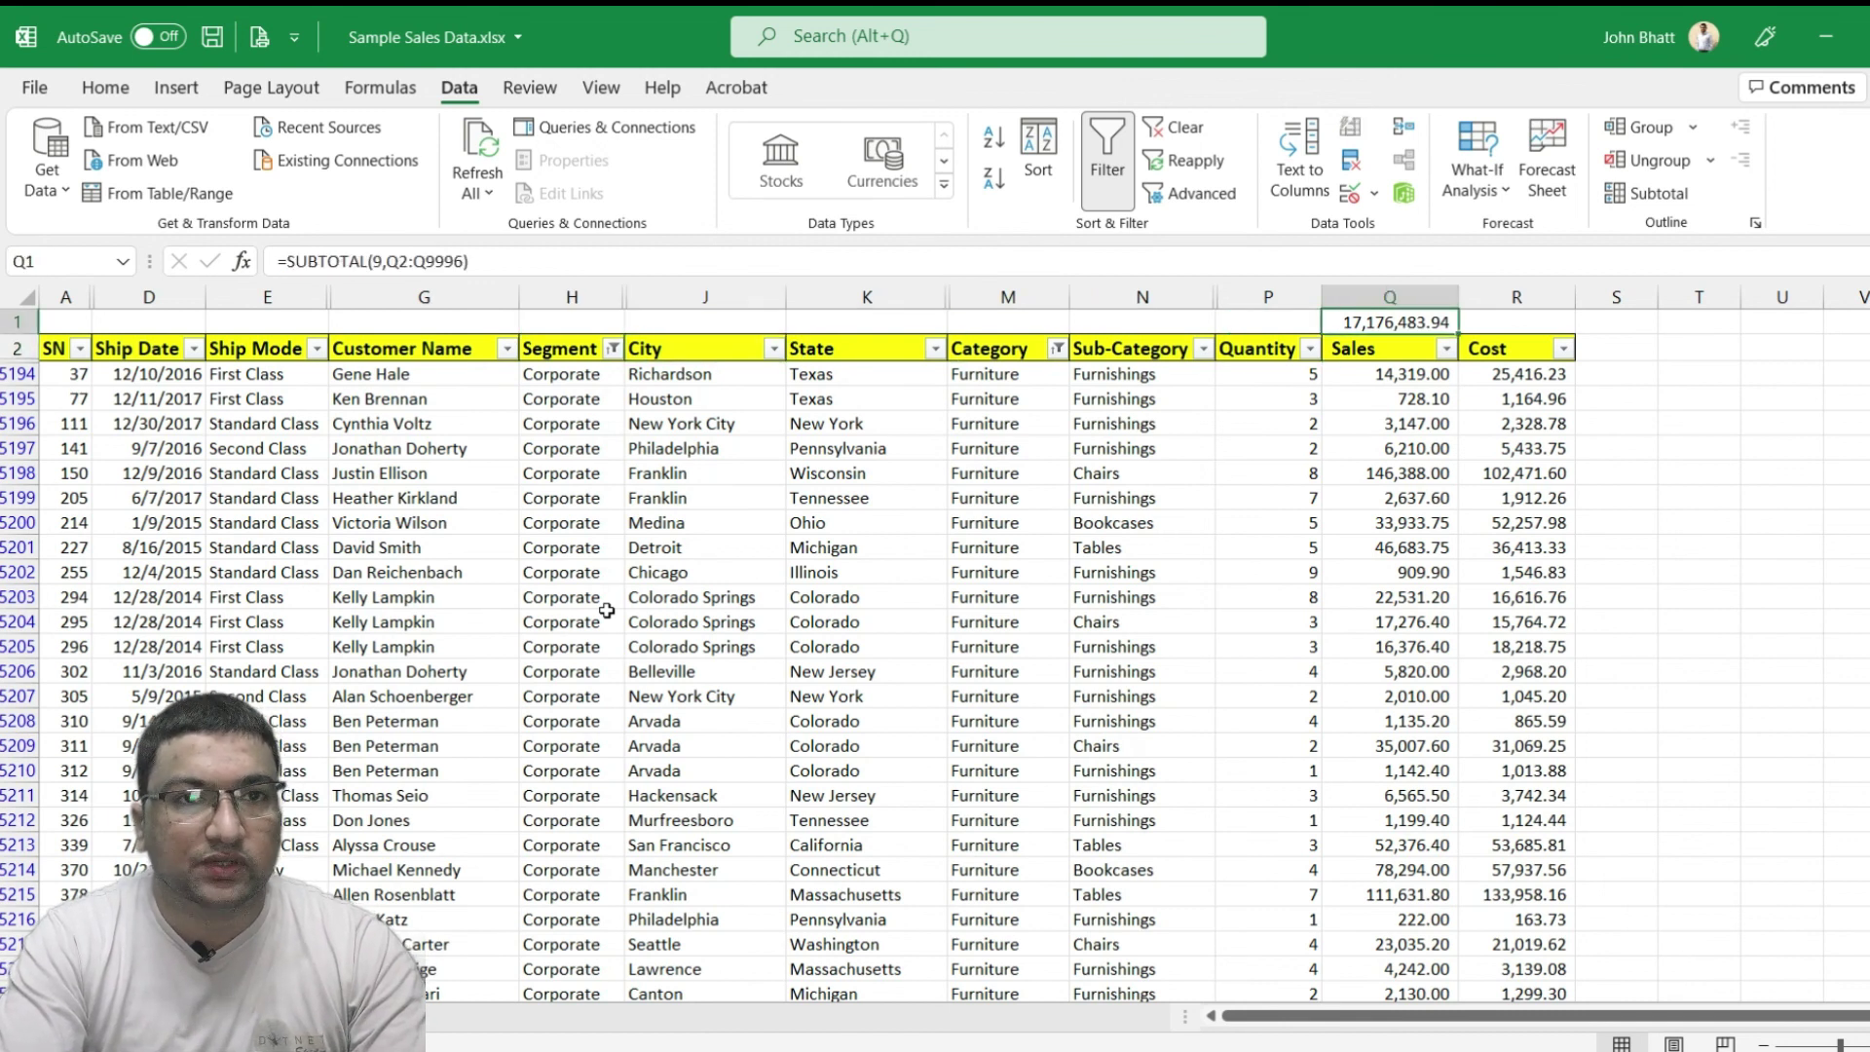
key("Down")
key("Up")
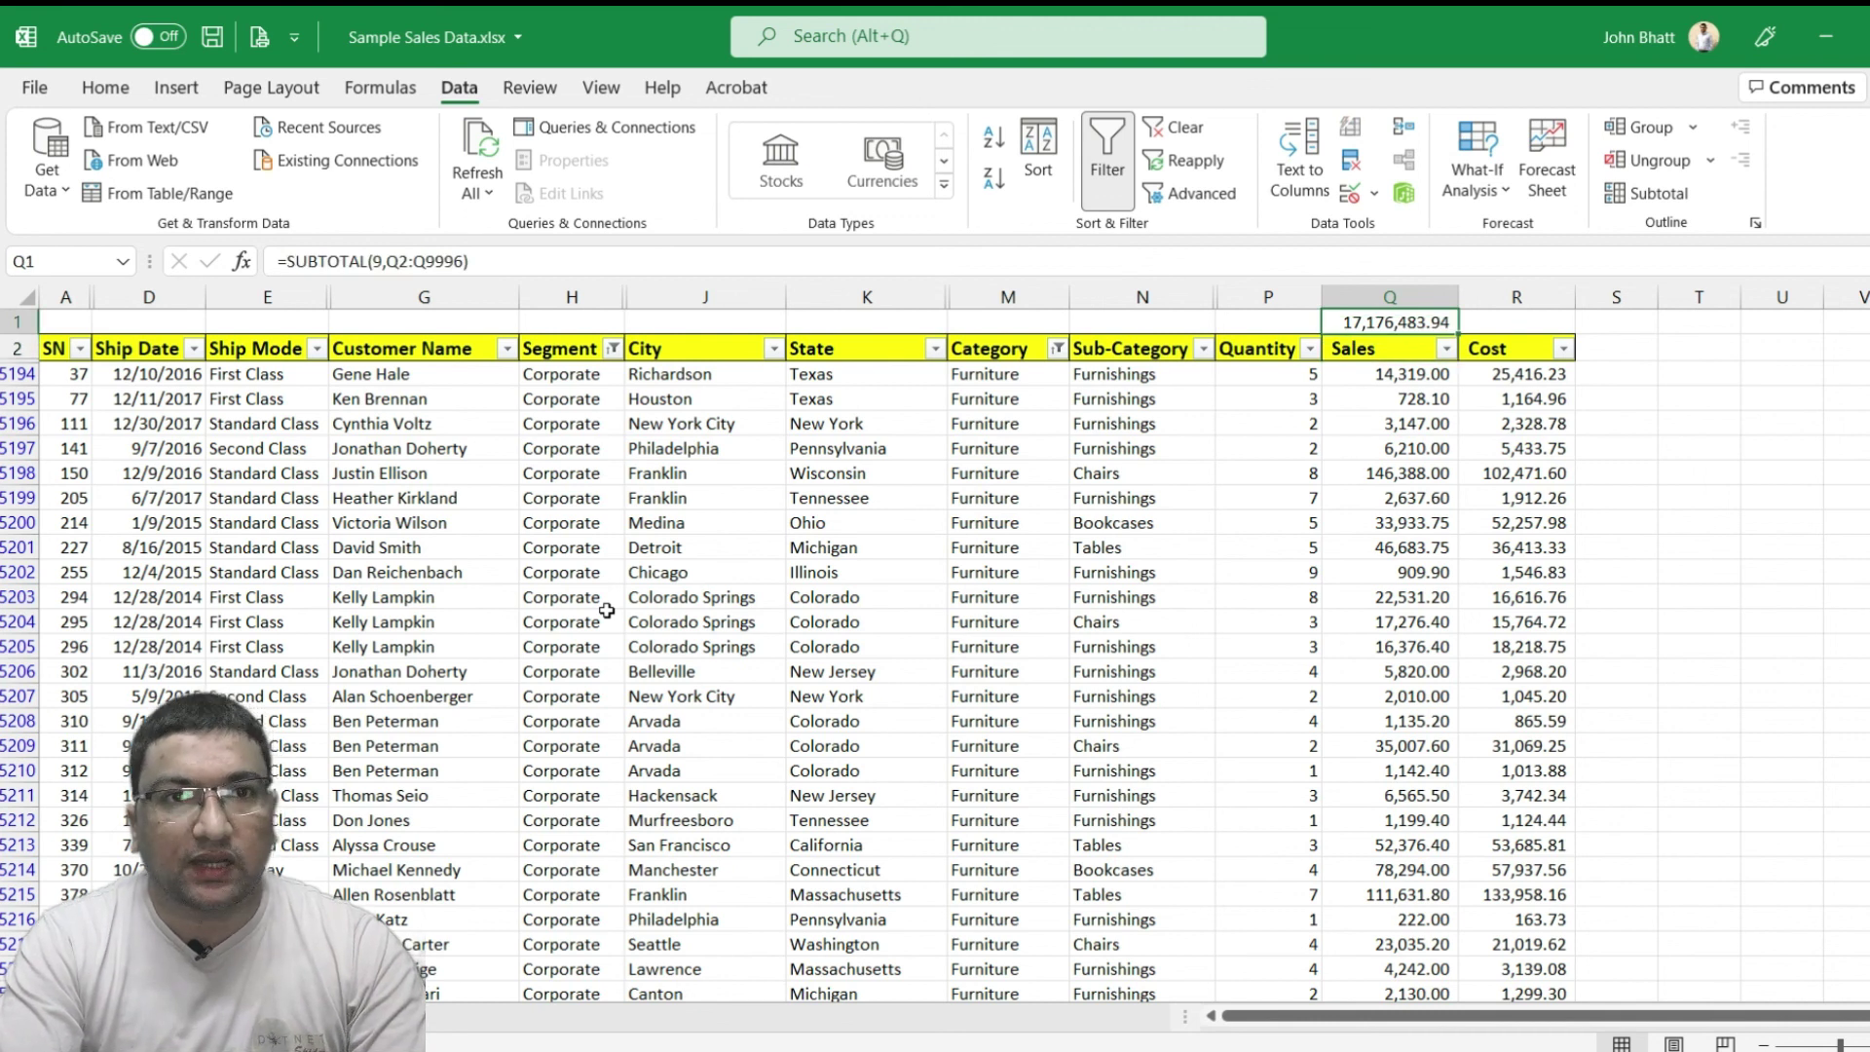
key("Down")
key("Right")
key("ctrl+shift+Left")
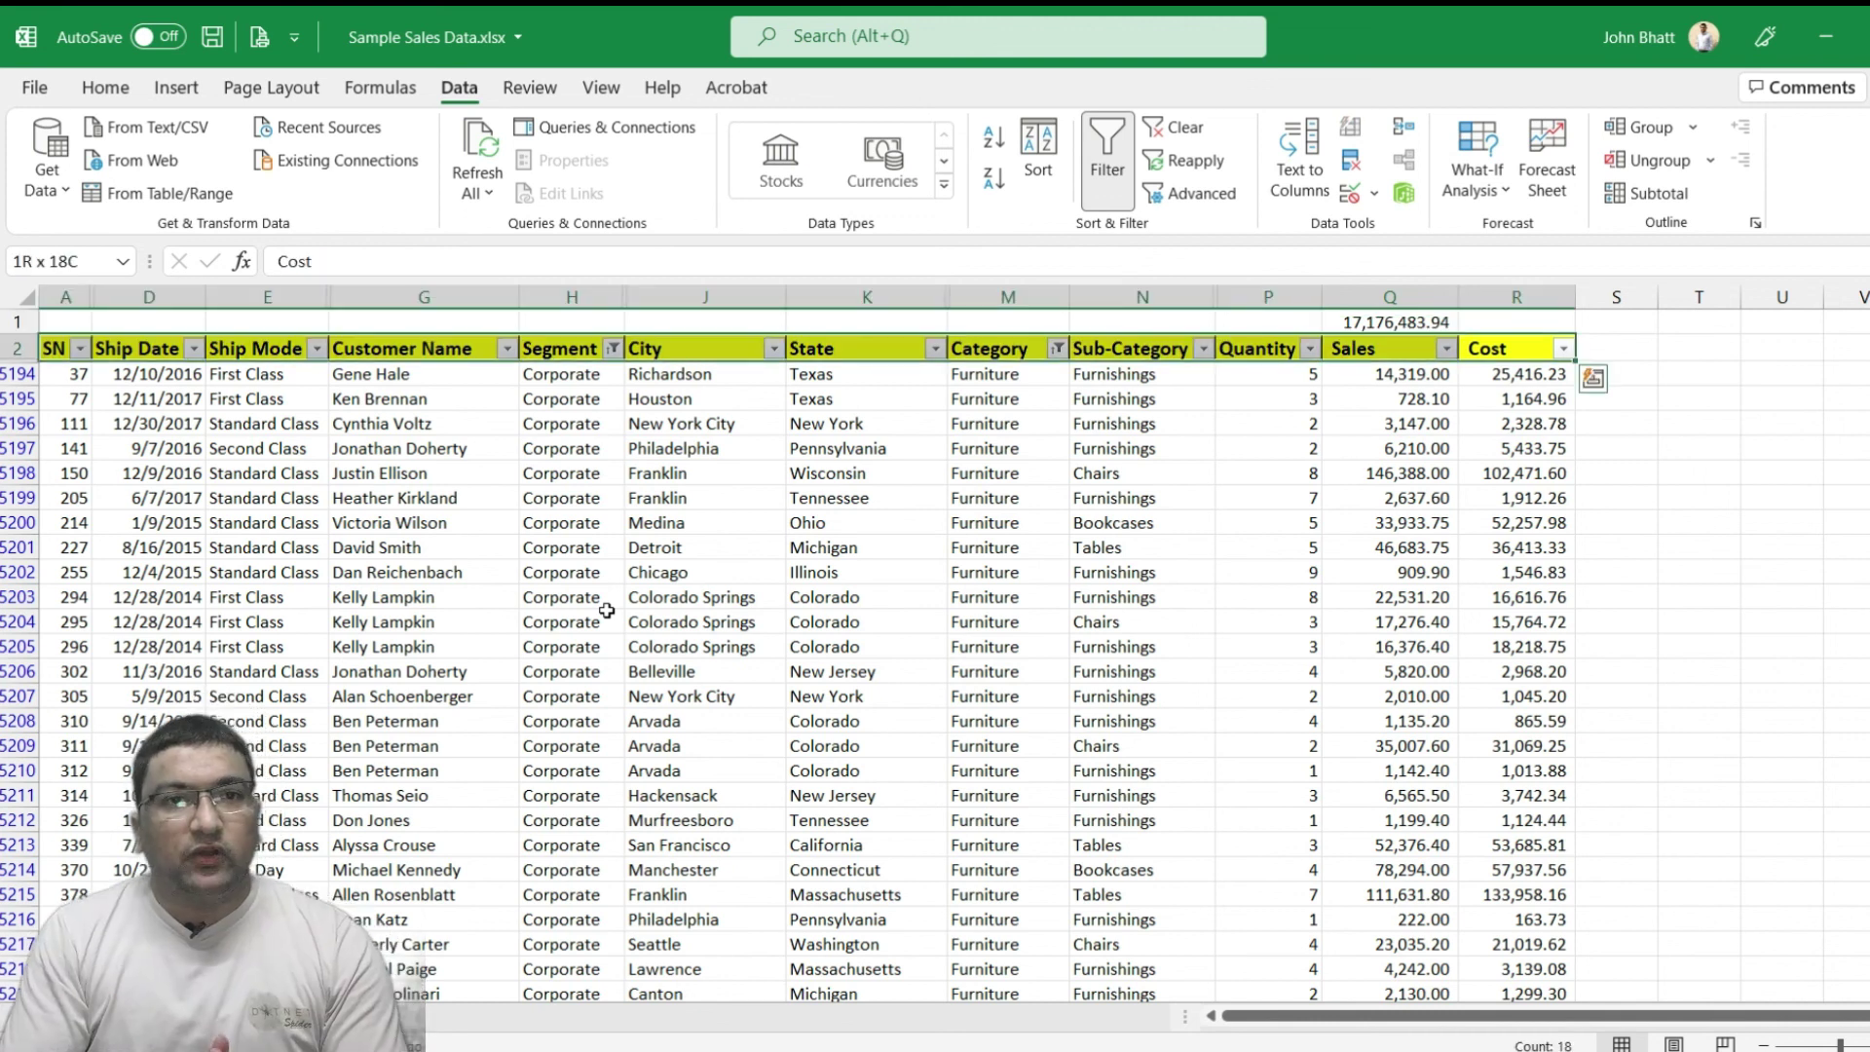